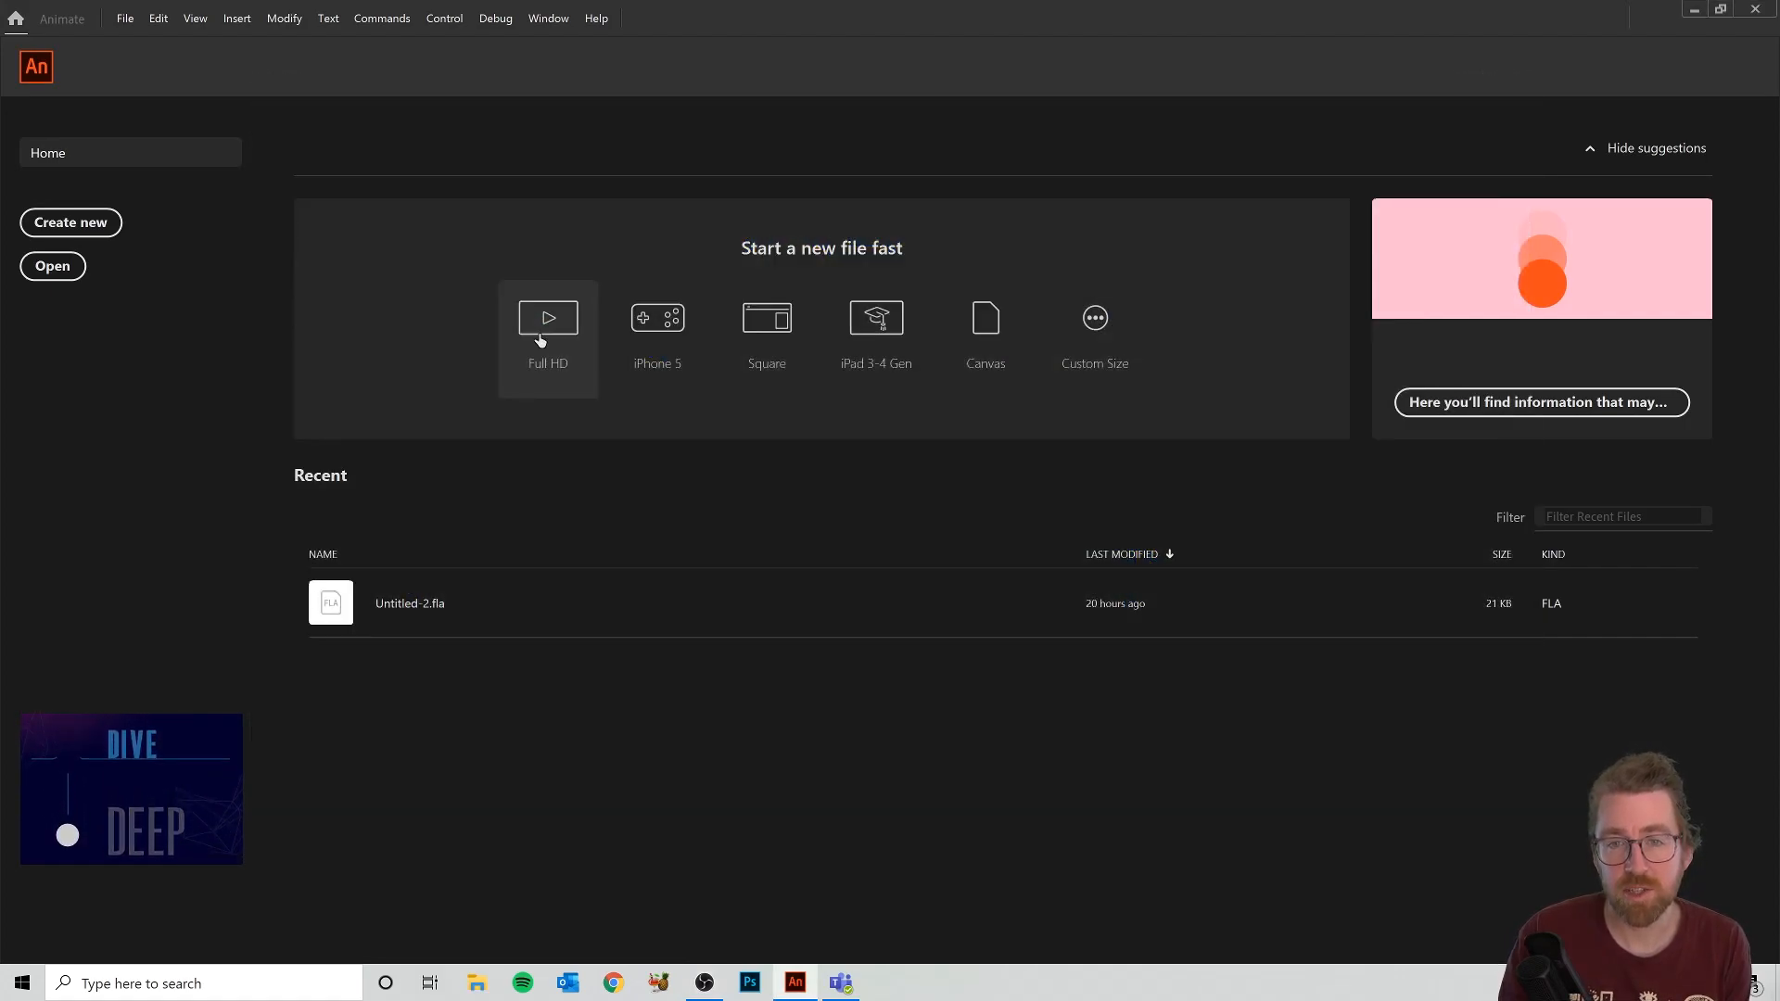
# Step: Create a new Full HD document and fit the whole stage in the window
pyautogui.click(539, 334)
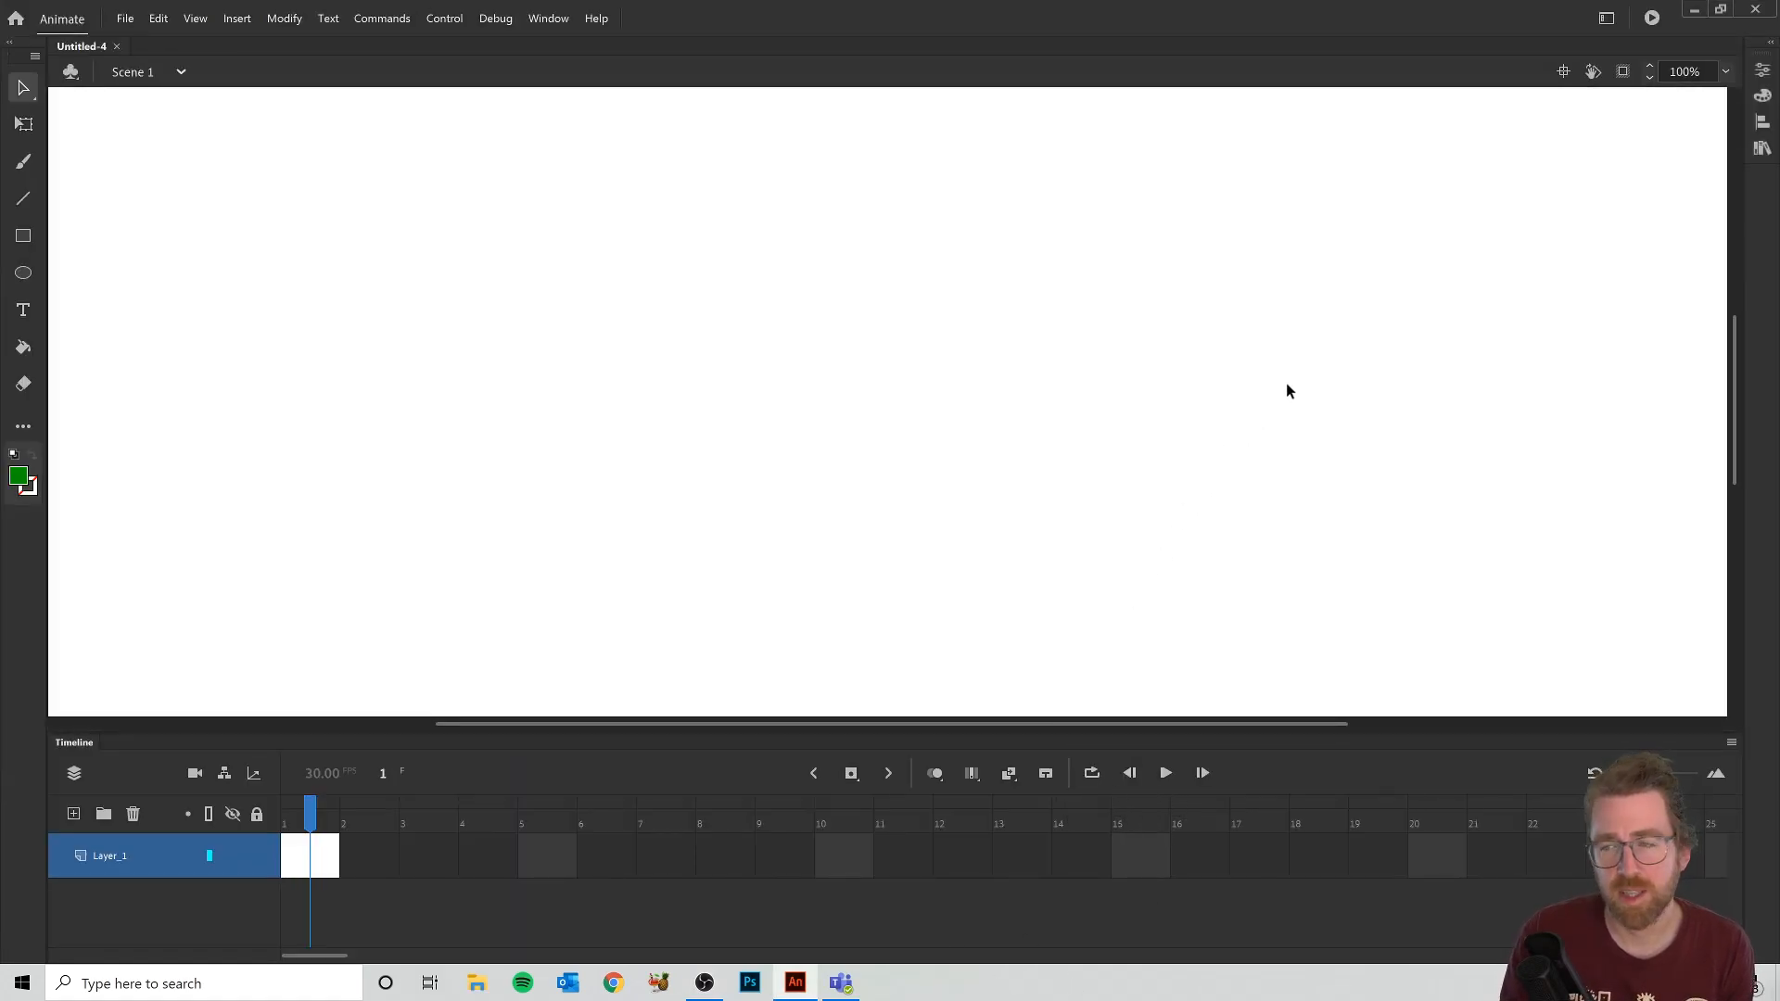
pyautogui.click(1725, 72)
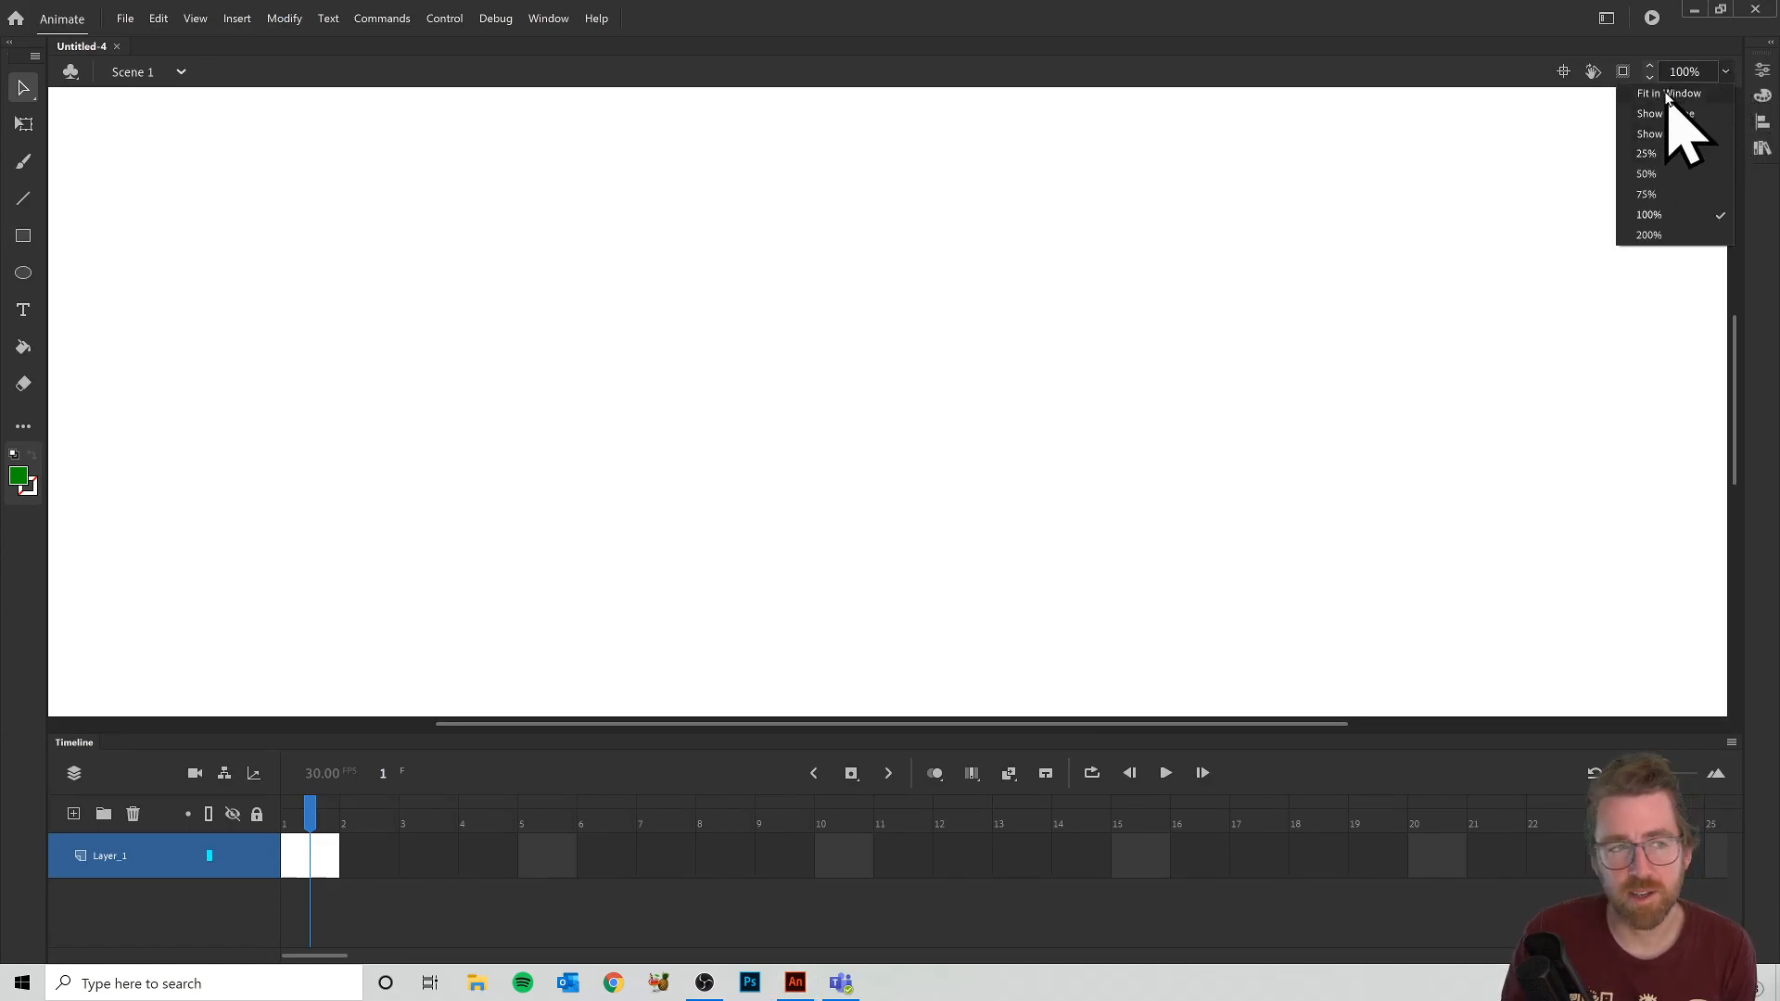
pyautogui.click(1666, 94)
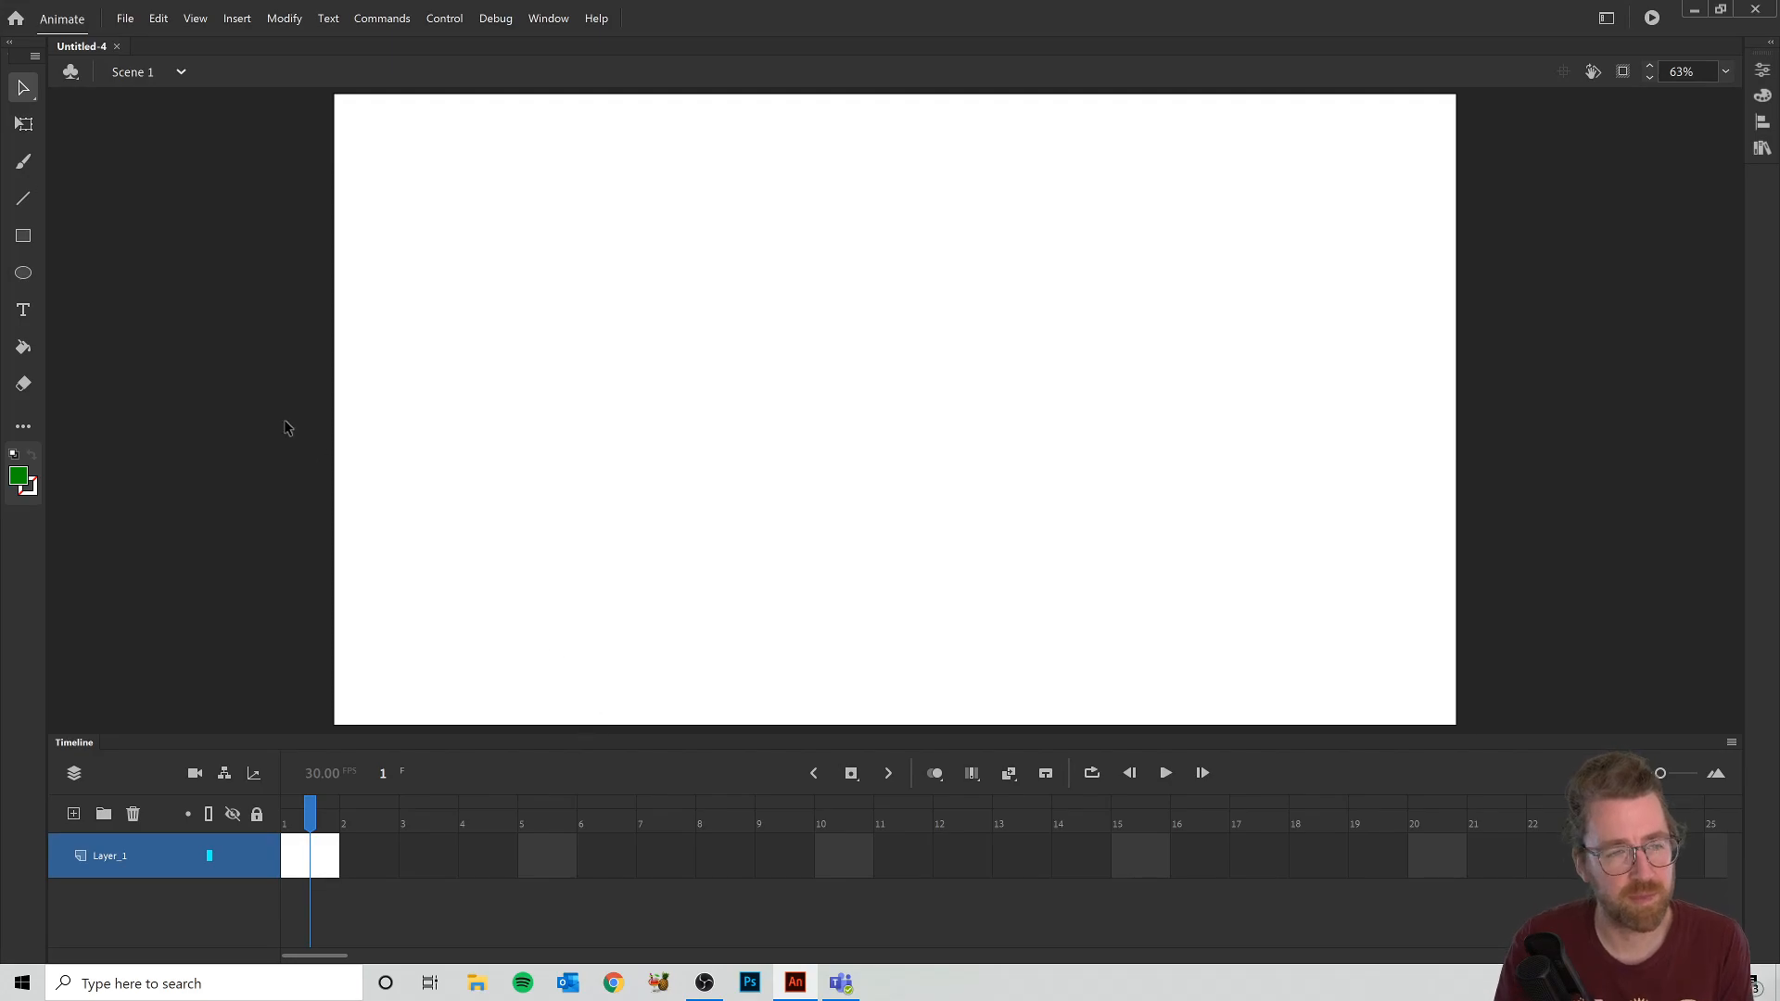
# Step: Activate the Classic Brush tool and set its fill colour to bright blue
pyautogui.click(26, 167)
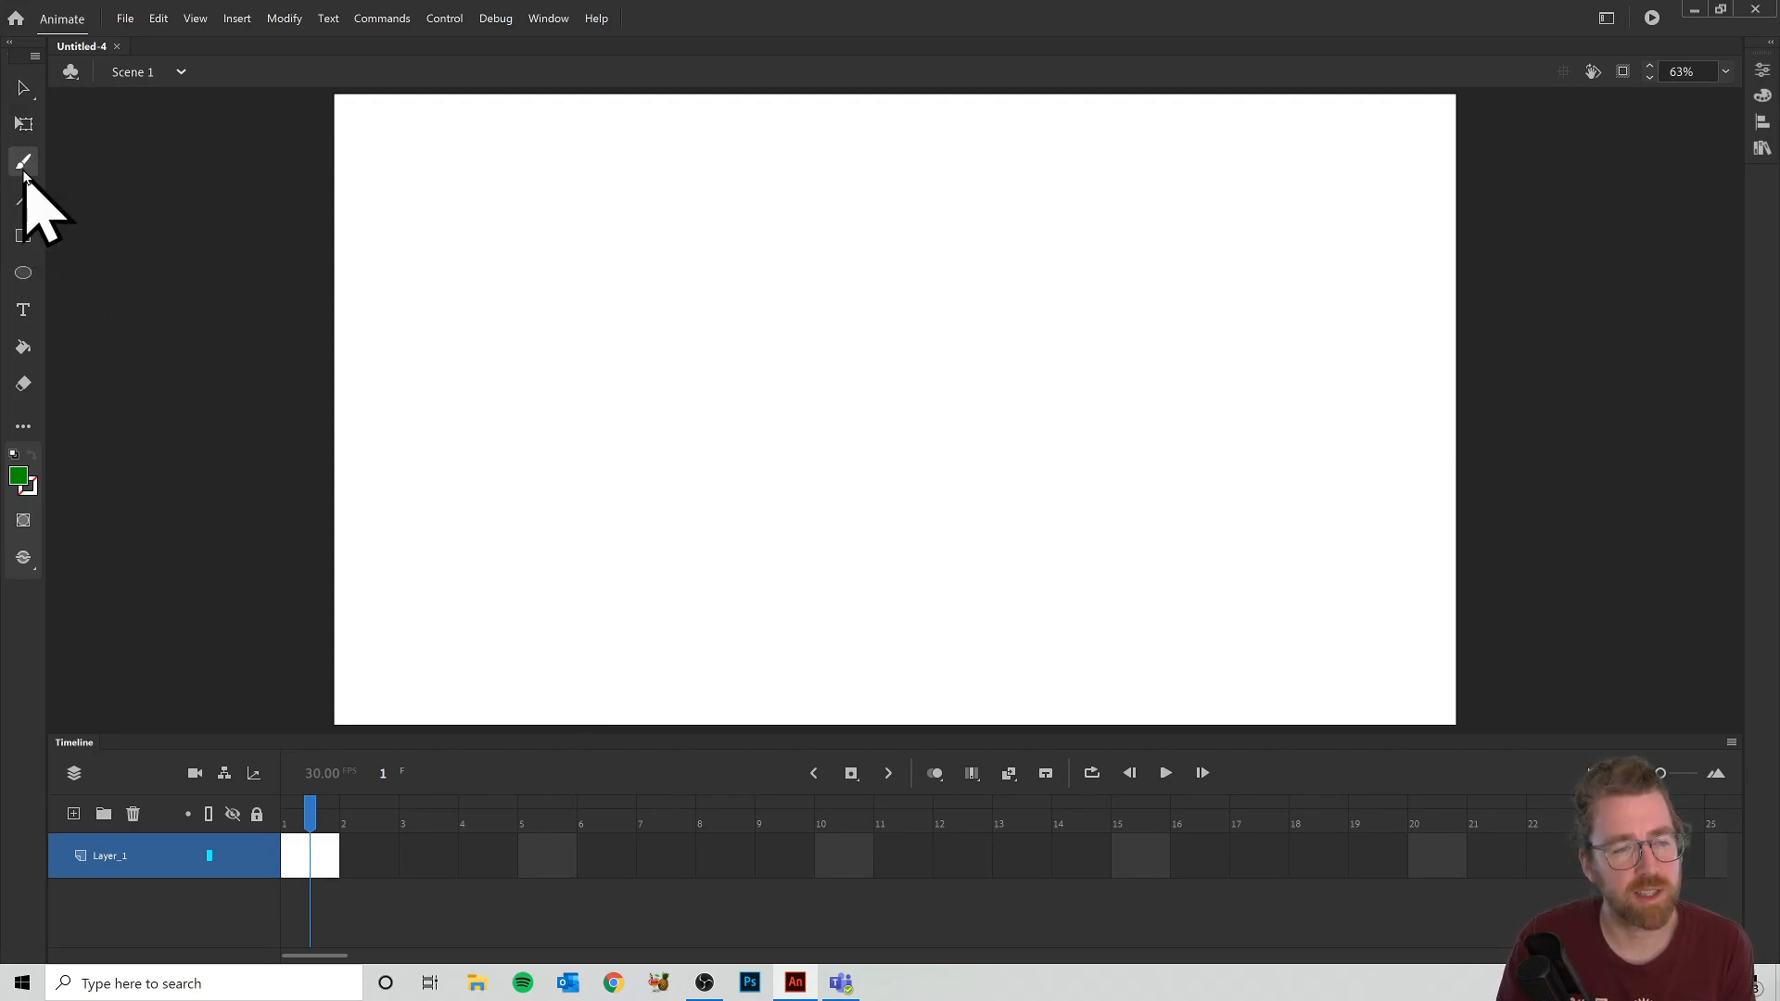
pyautogui.click(18, 477)
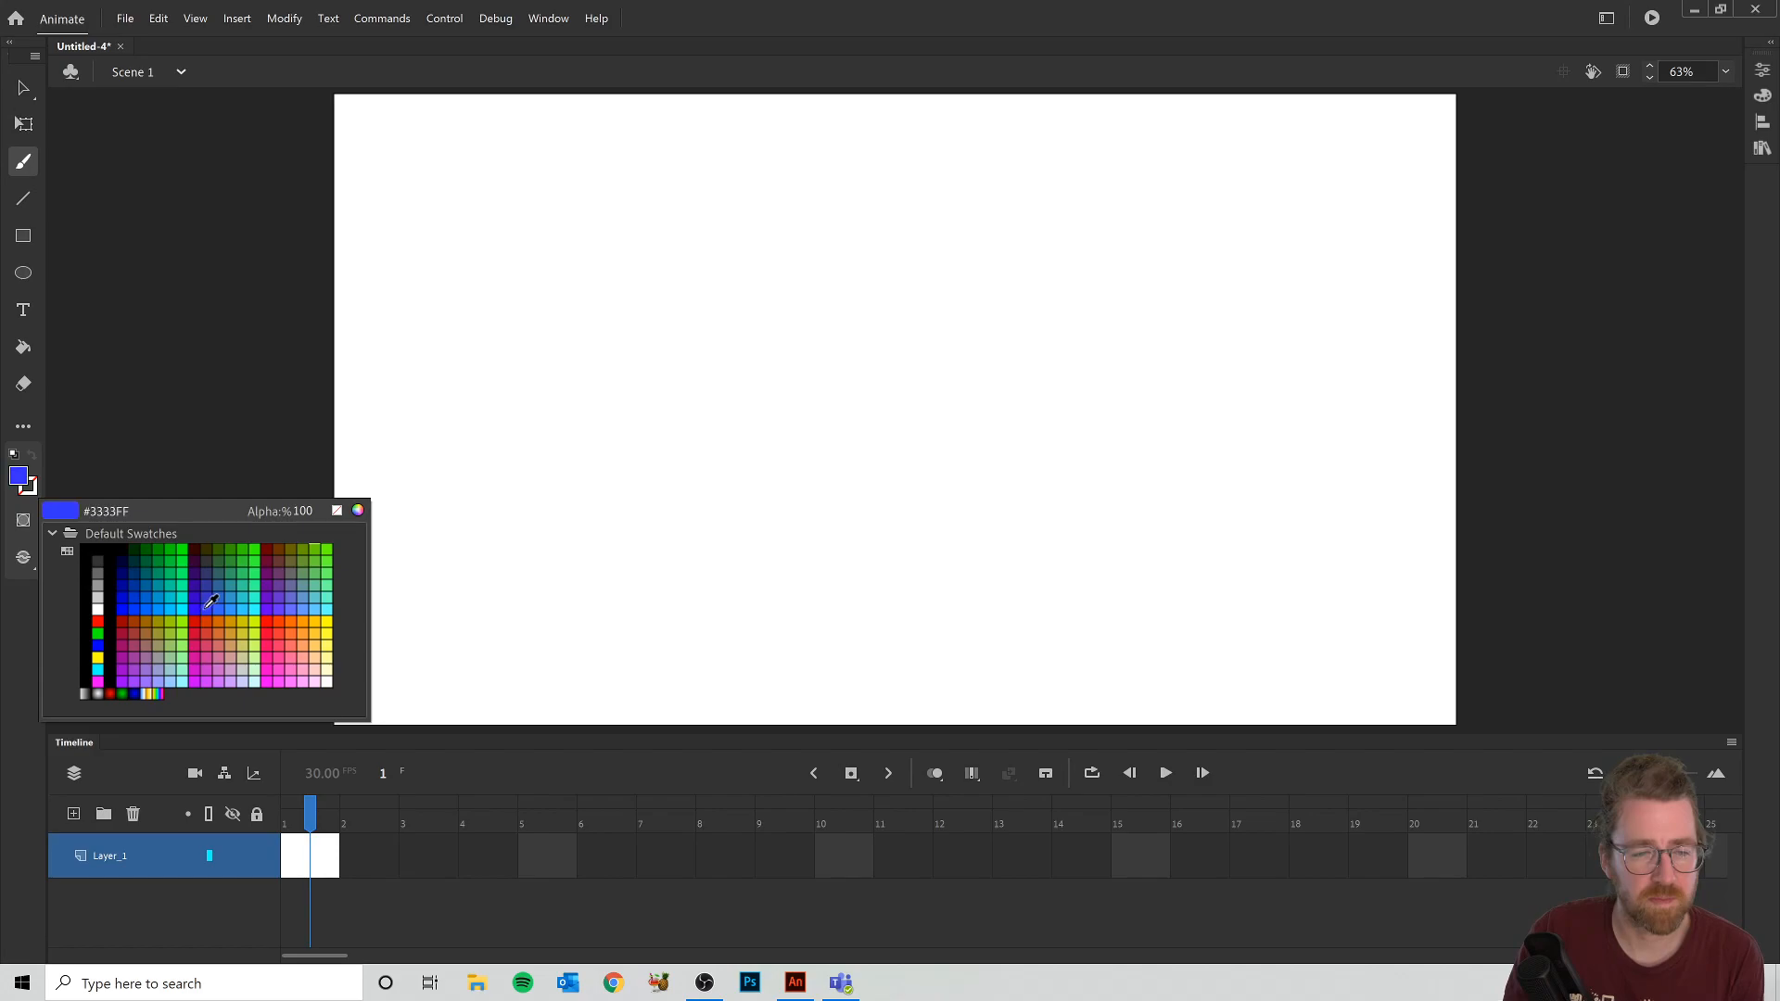
pyautogui.click(144, 601)
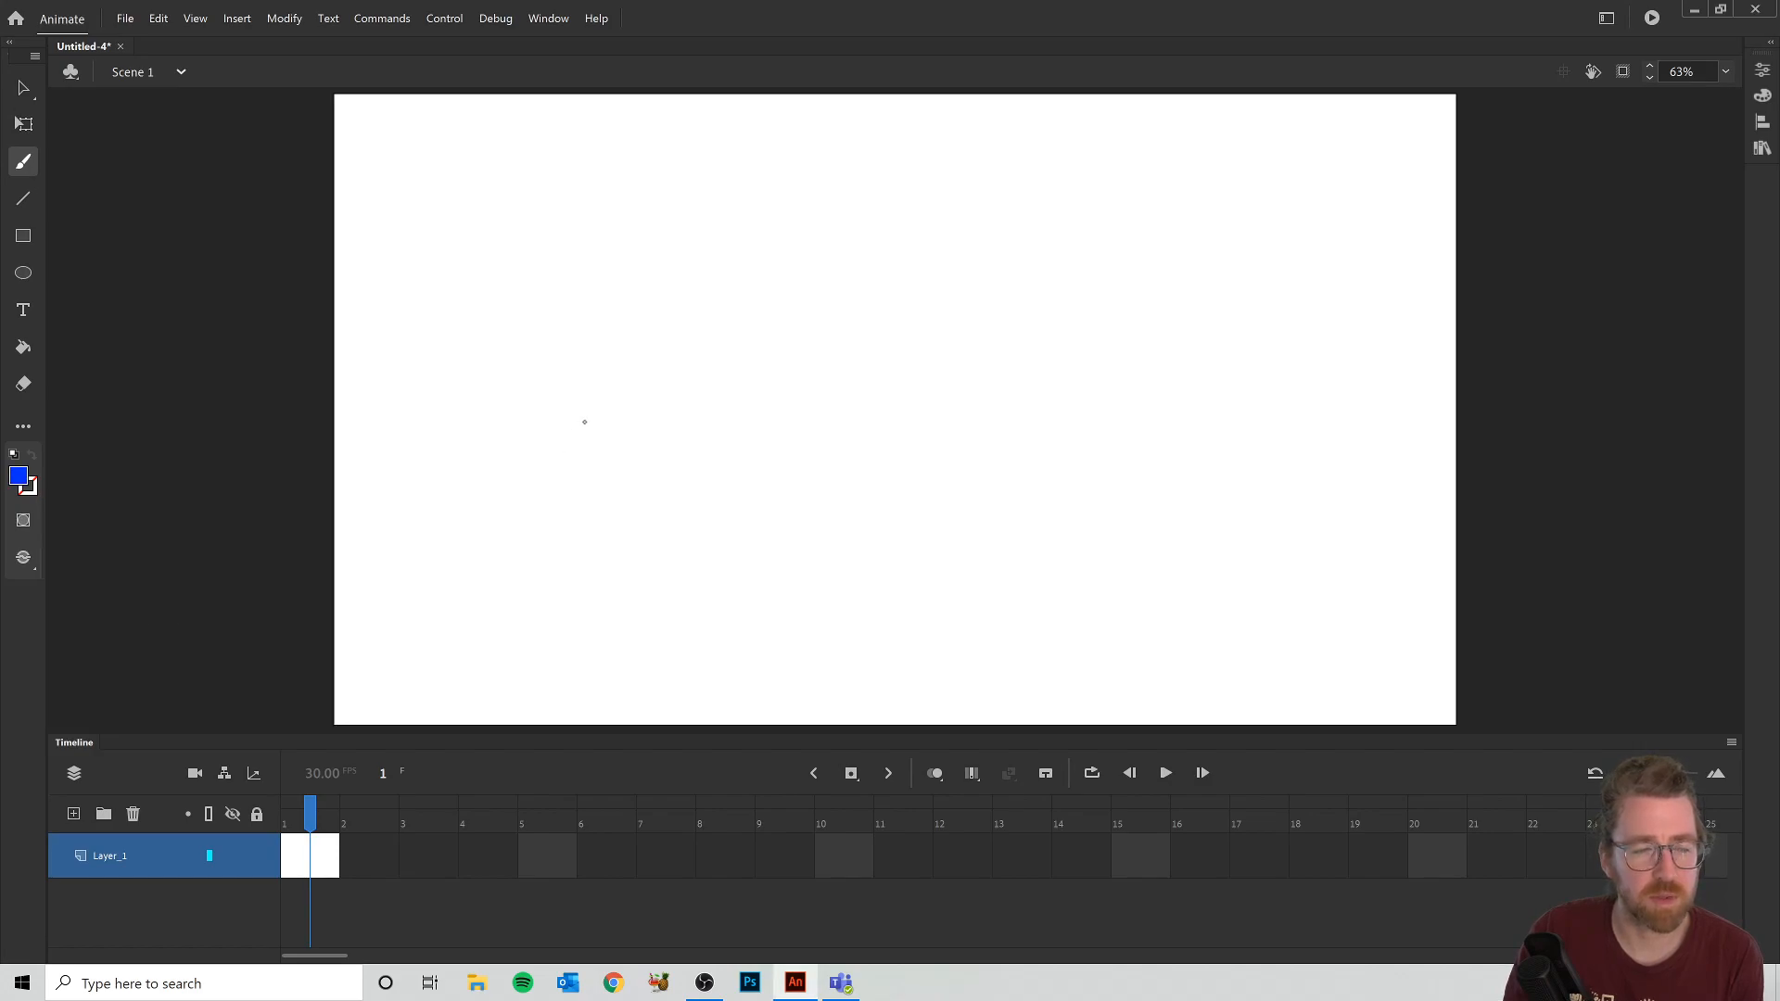
# Step: Try a curved test stroke with the round brush shape at its small size and undo it
pyautogui.click(1762, 70)
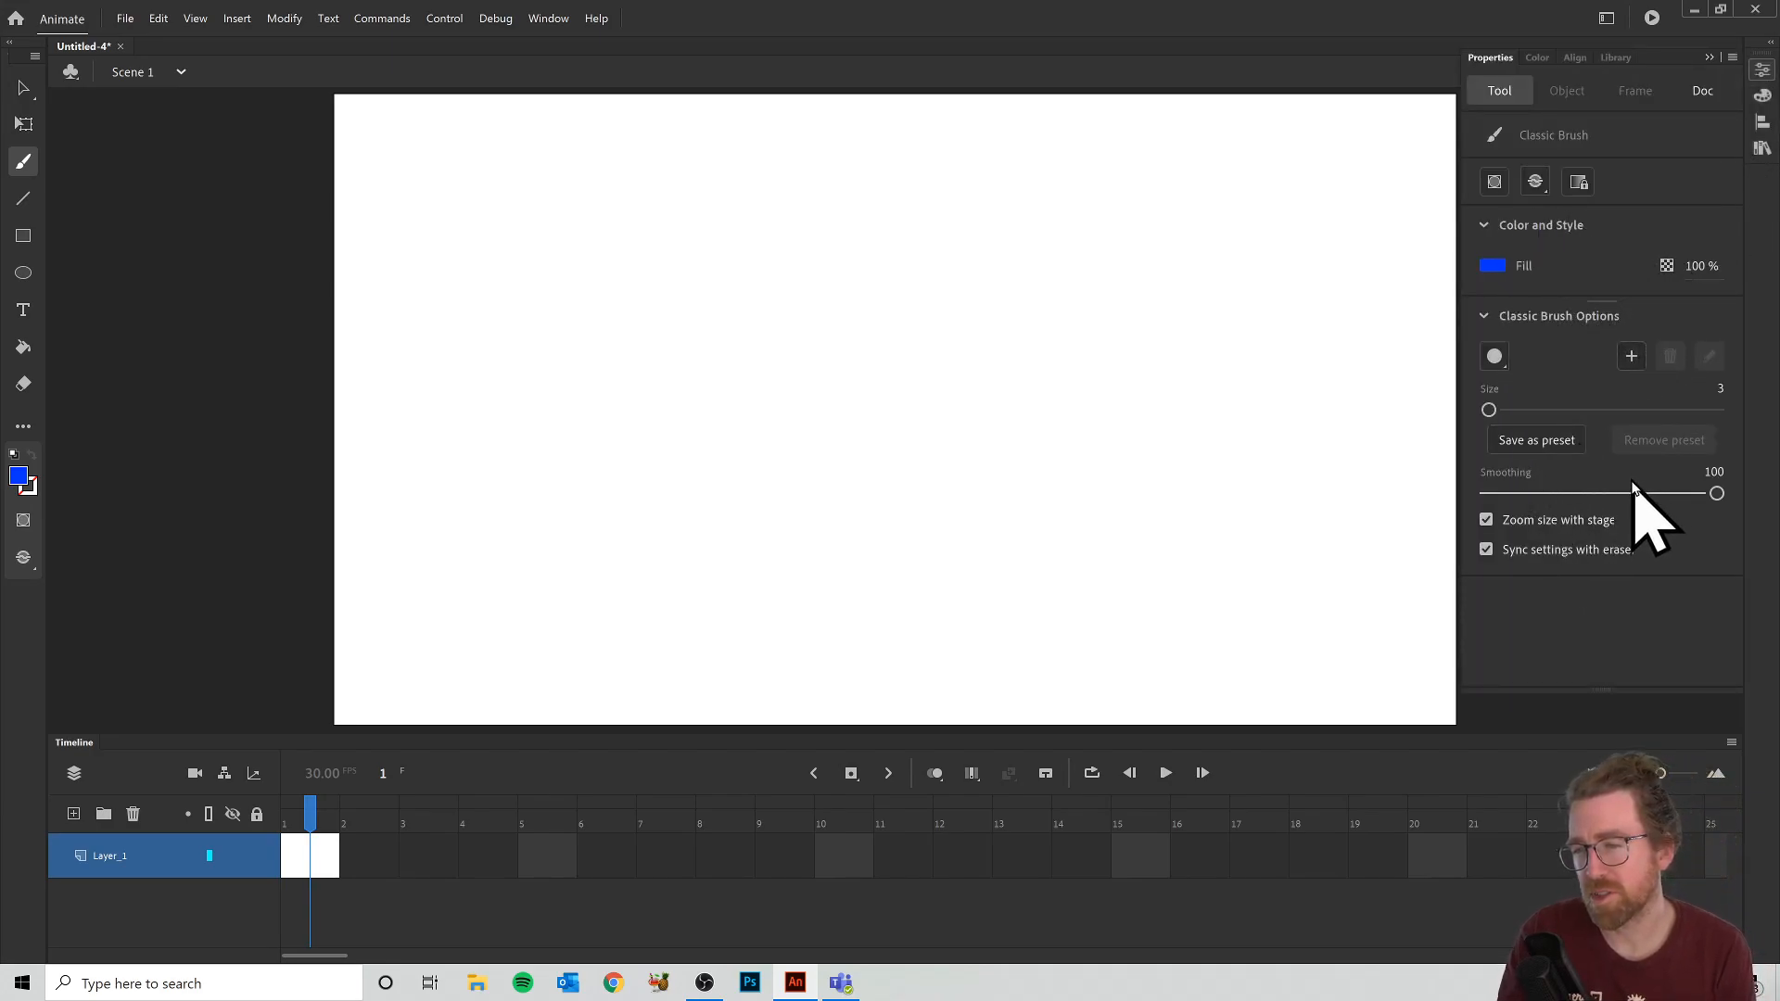
pyautogui.click(1502, 363)
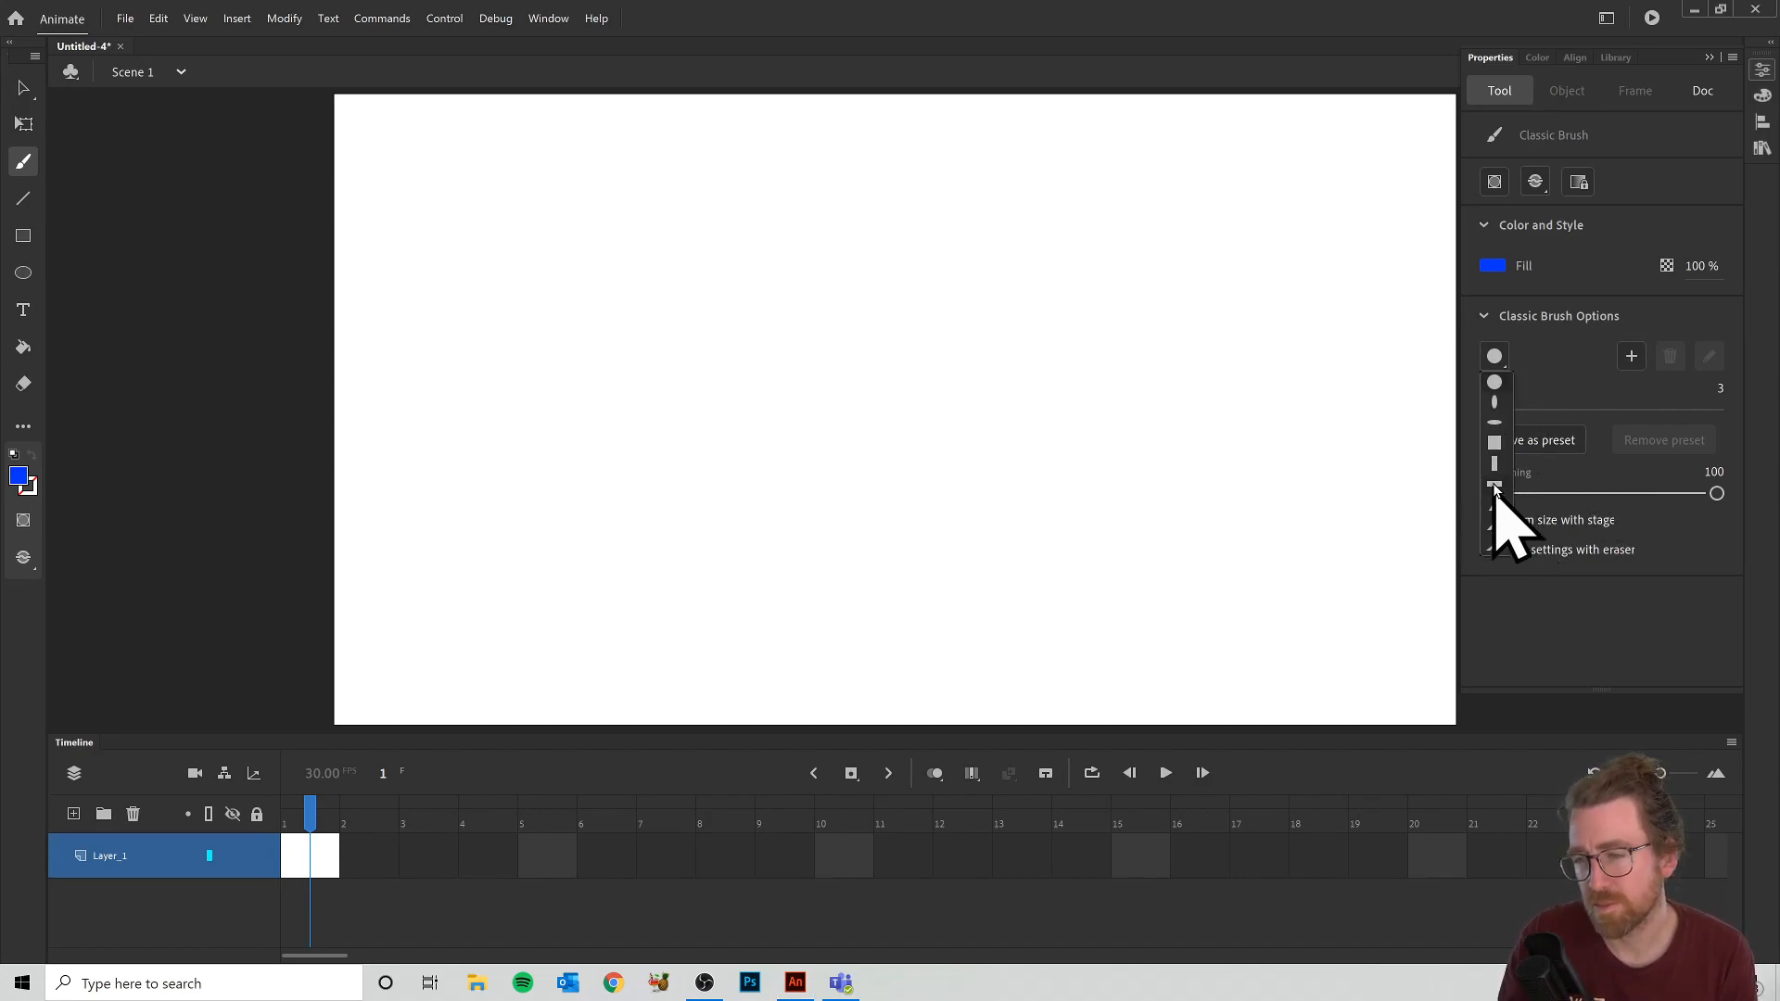
pyautogui.click(1495, 383)
pyautogui.moveTo(624, 232)
pyautogui.mouseDown()
pyautogui.moveTo(569, 288)
pyautogui.moveTo(681, 374)
pyautogui.mouseUp()
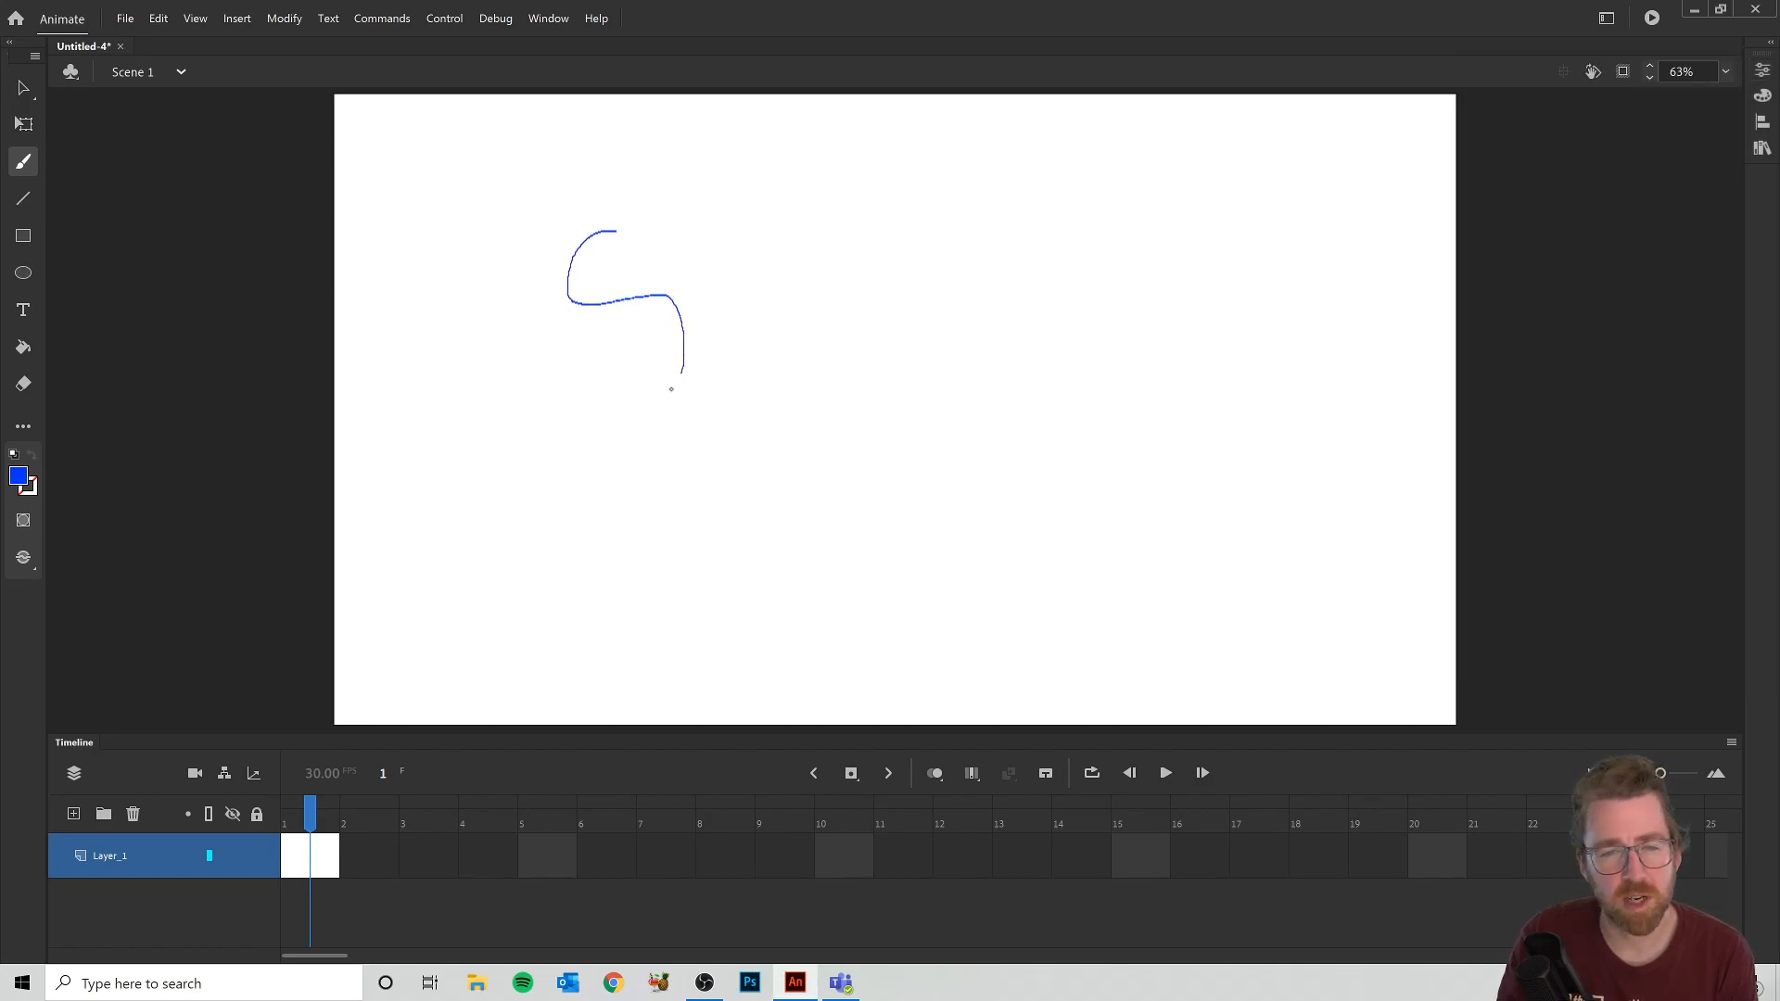
pyautogui.hotkey('ctrl', 'z')
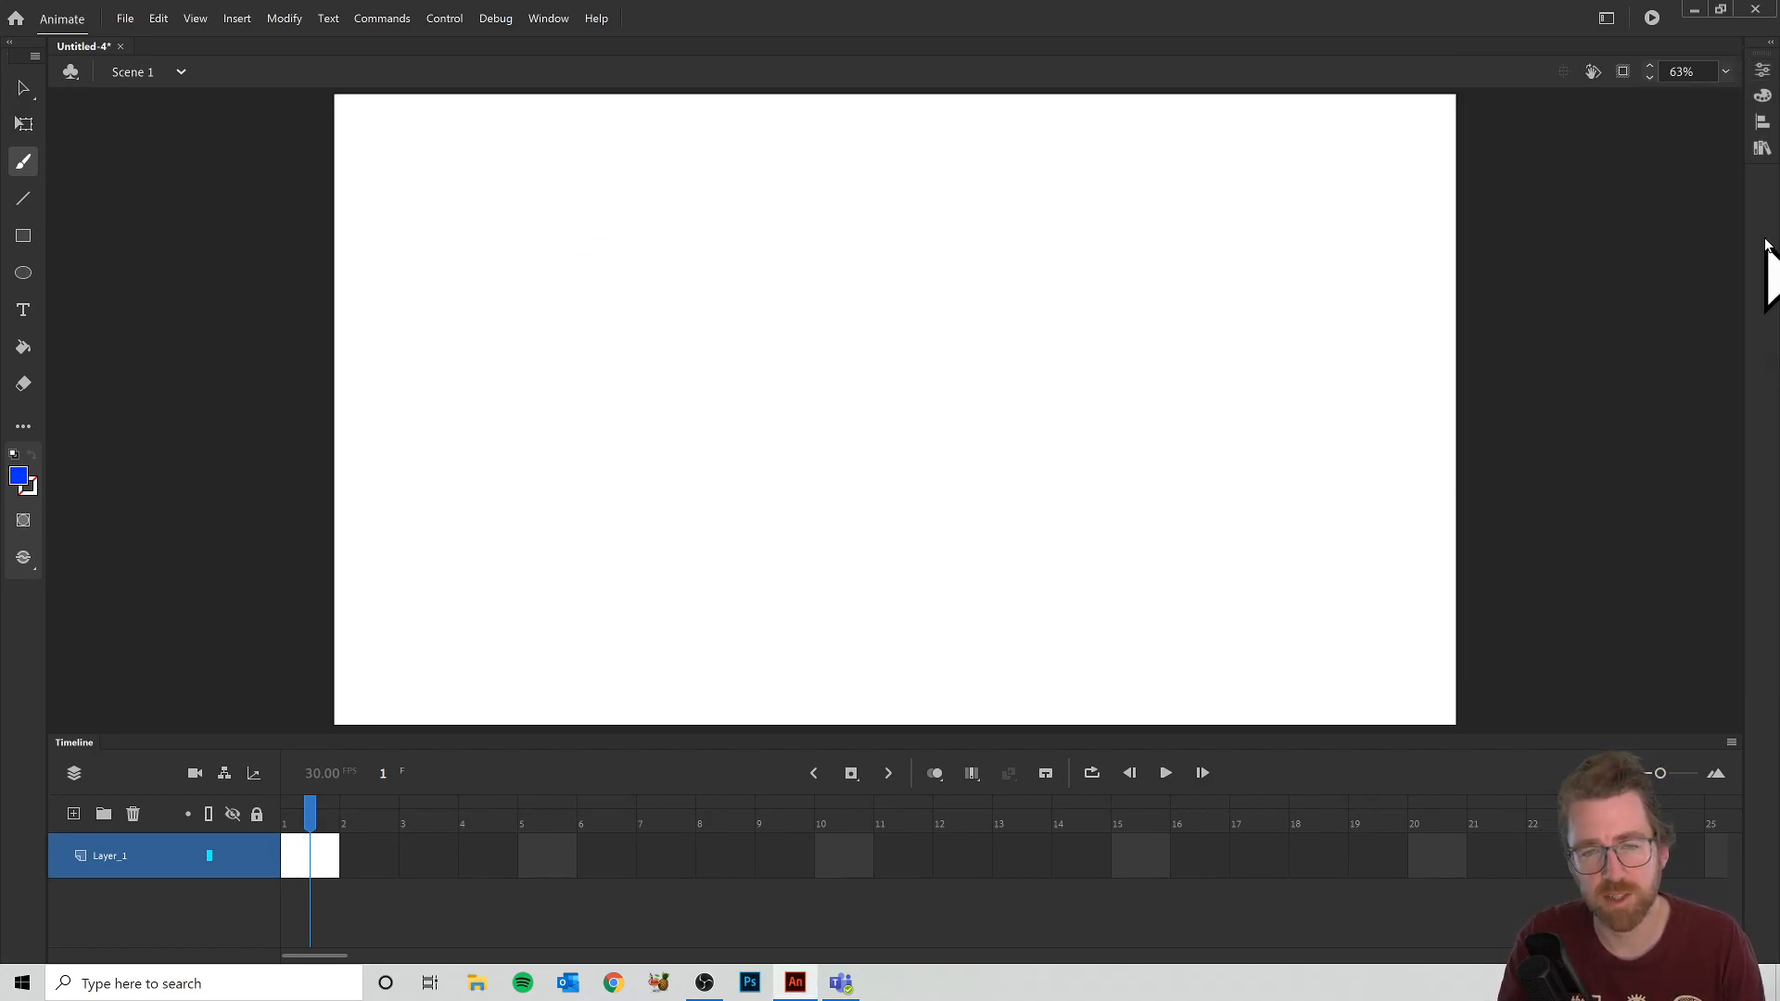
# Step: Set the Classic Brush size to 25
pyautogui.click(1763, 73)
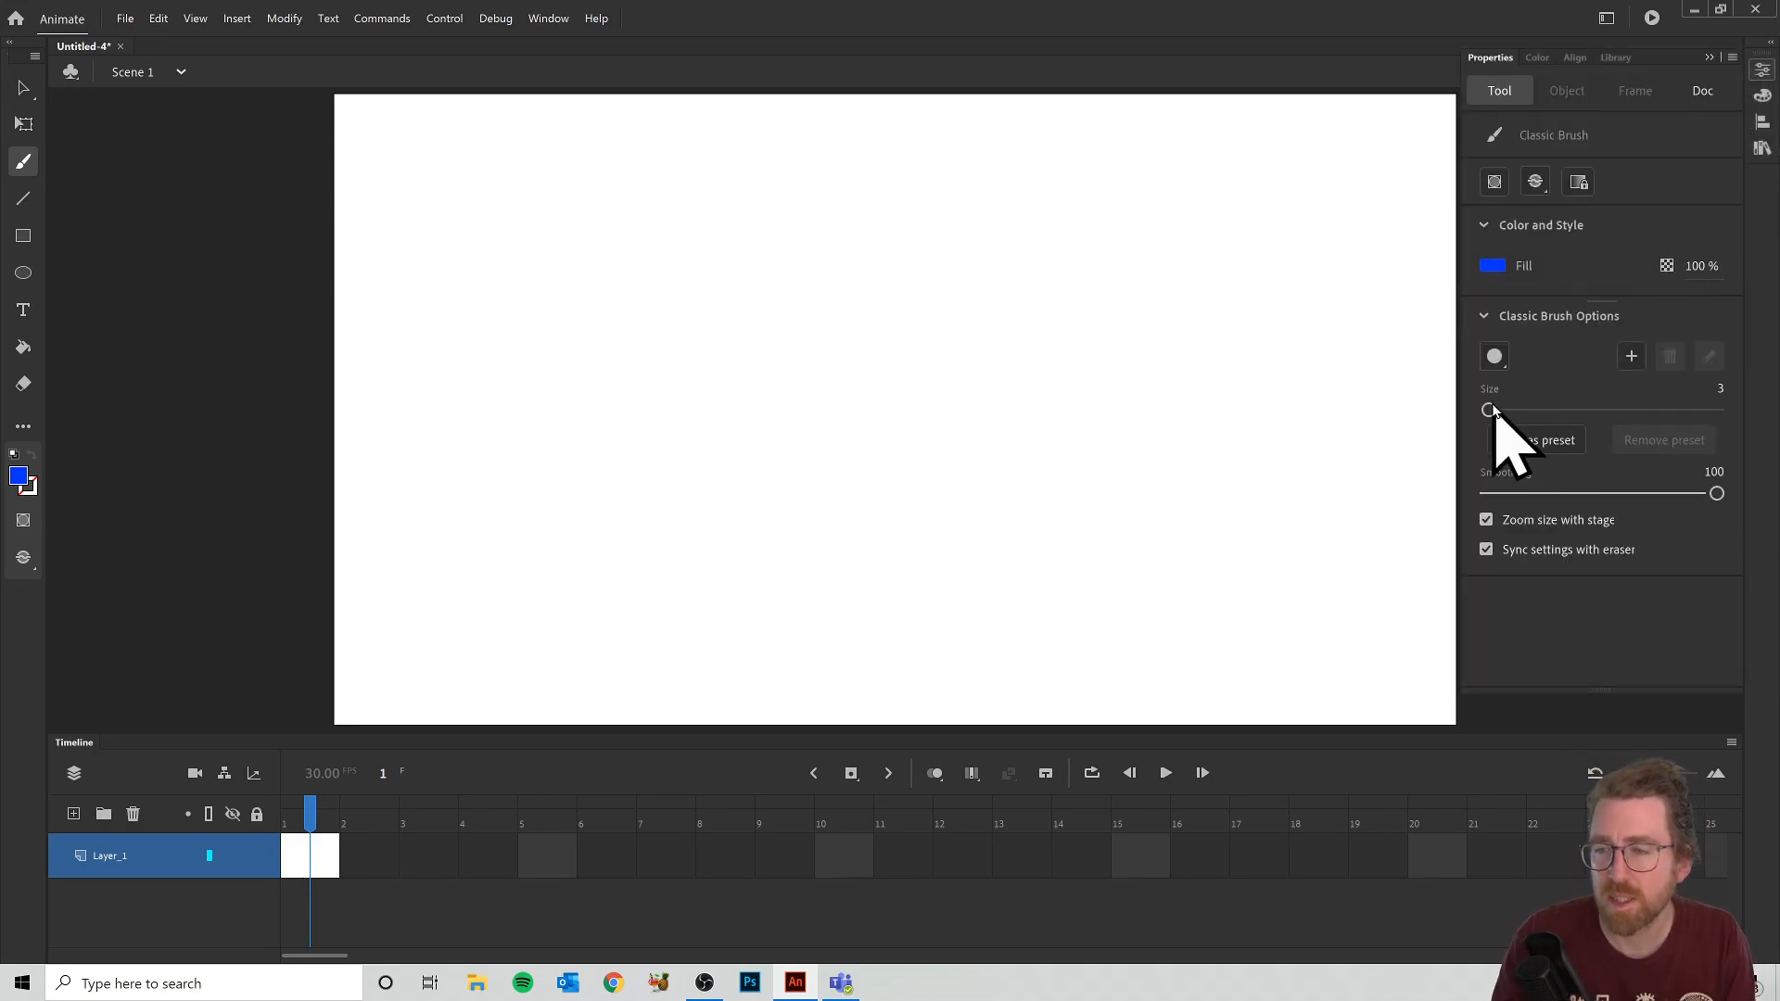
pyautogui.moveTo(1490, 409)
pyautogui.mouseDown()
pyautogui.moveTo(1693, 409)
pyautogui.moveTo(1515, 409)
pyautogui.mouseUp()
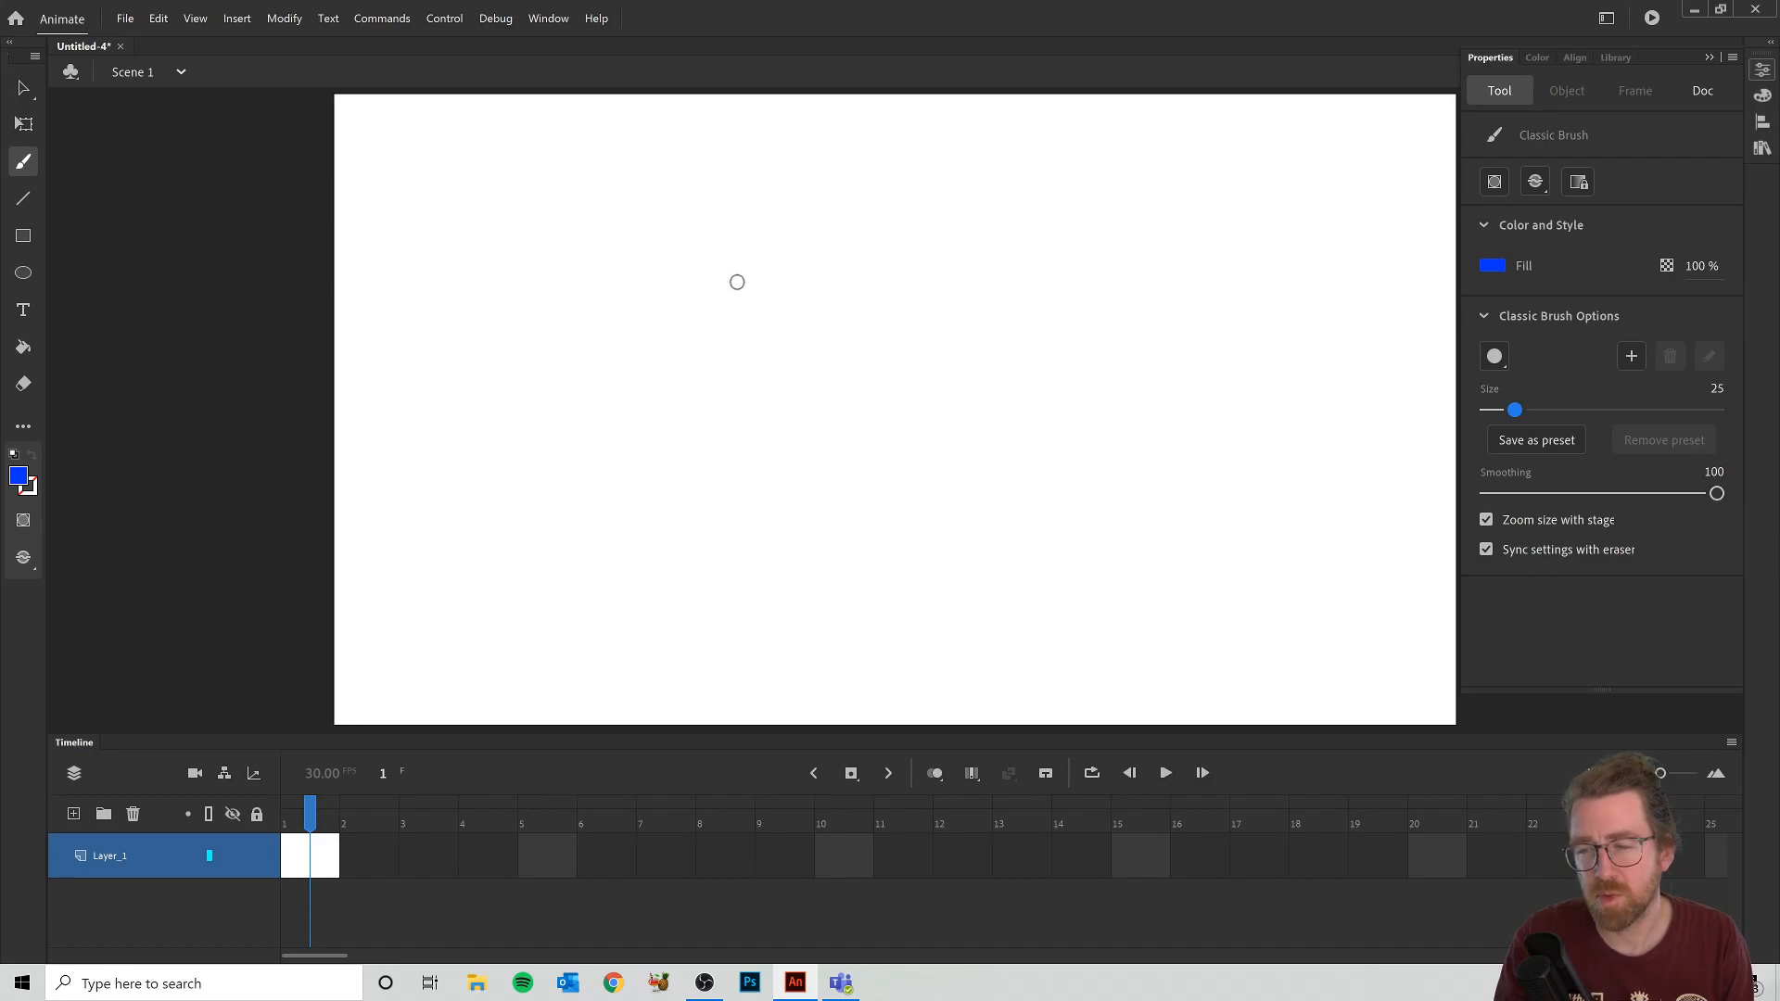
# Step: Try the round, vertical oval and square brush shapes by writing one large letter with each, and undo all three letters
pyautogui.moveTo(620, 195)
pyautogui.mouseDown()
pyautogui.moveTo(526, 241)
pyautogui.moveTo(558, 305)
pyautogui.moveTo(664, 332)
pyautogui.moveTo(701, 417)
pyautogui.moveTo(668, 526)
pyautogui.moveTo(576, 557)
pyautogui.moveTo(487, 493)
pyautogui.mouseUp()
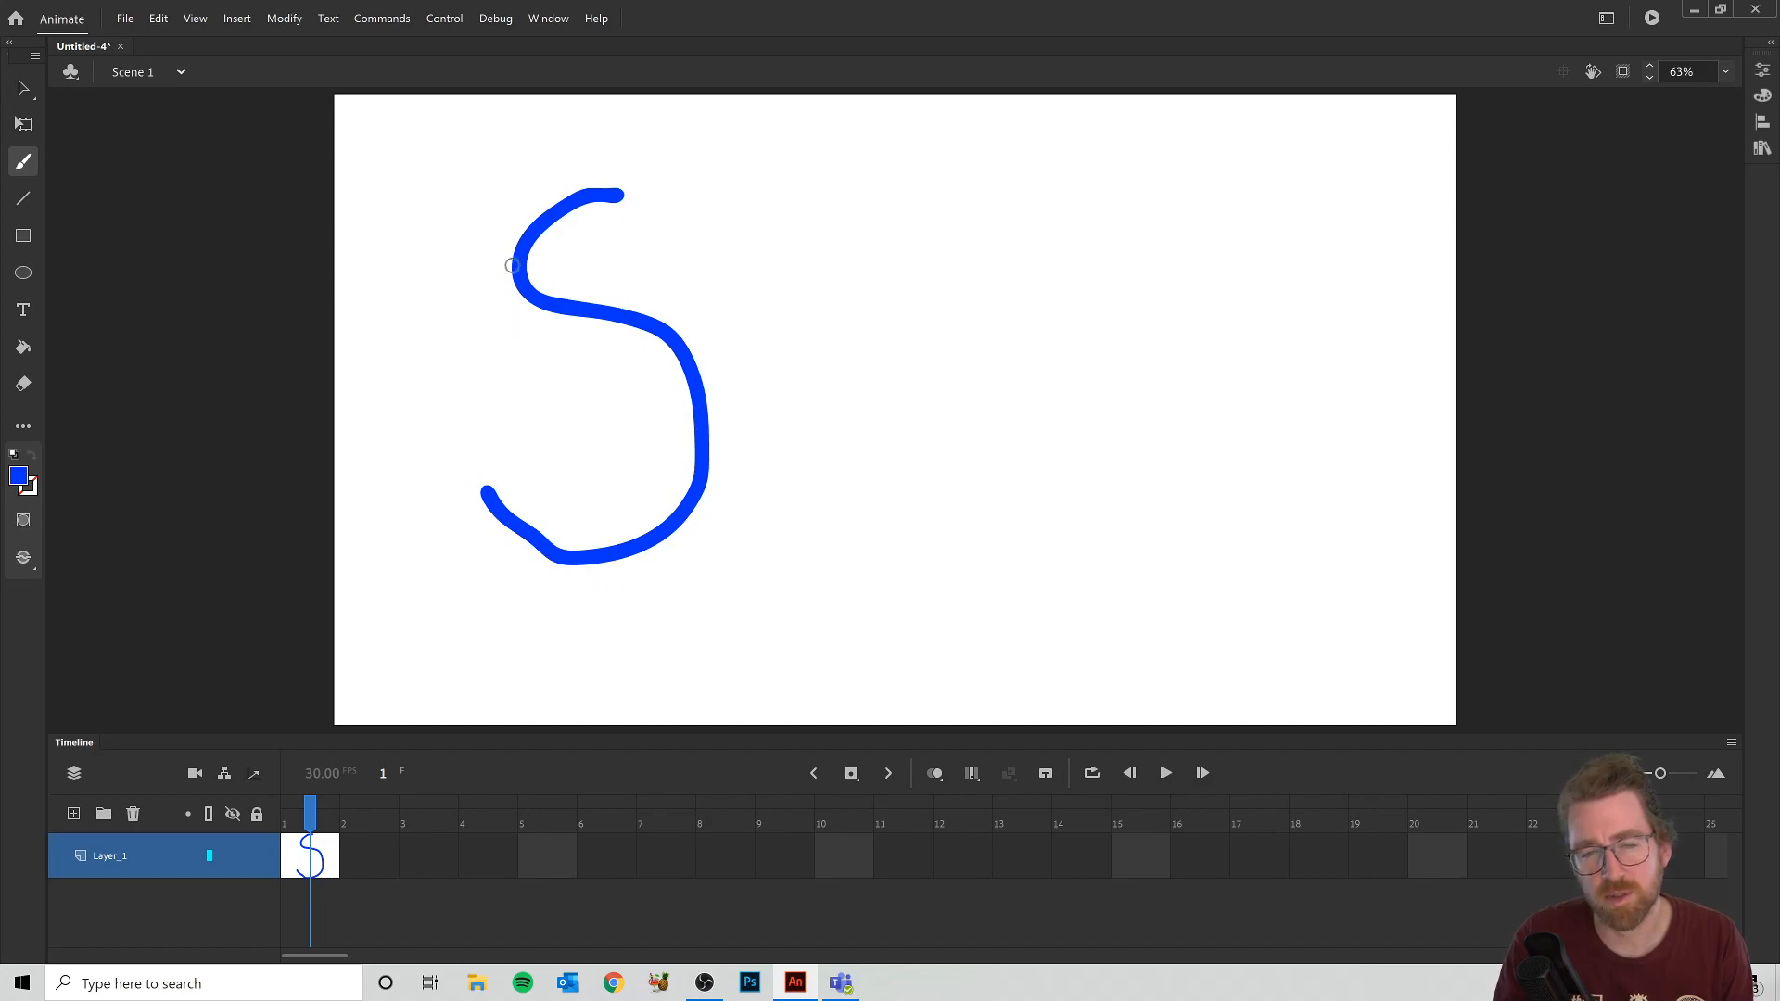
pyautogui.click(1762, 70)
pyautogui.click(1493, 356)
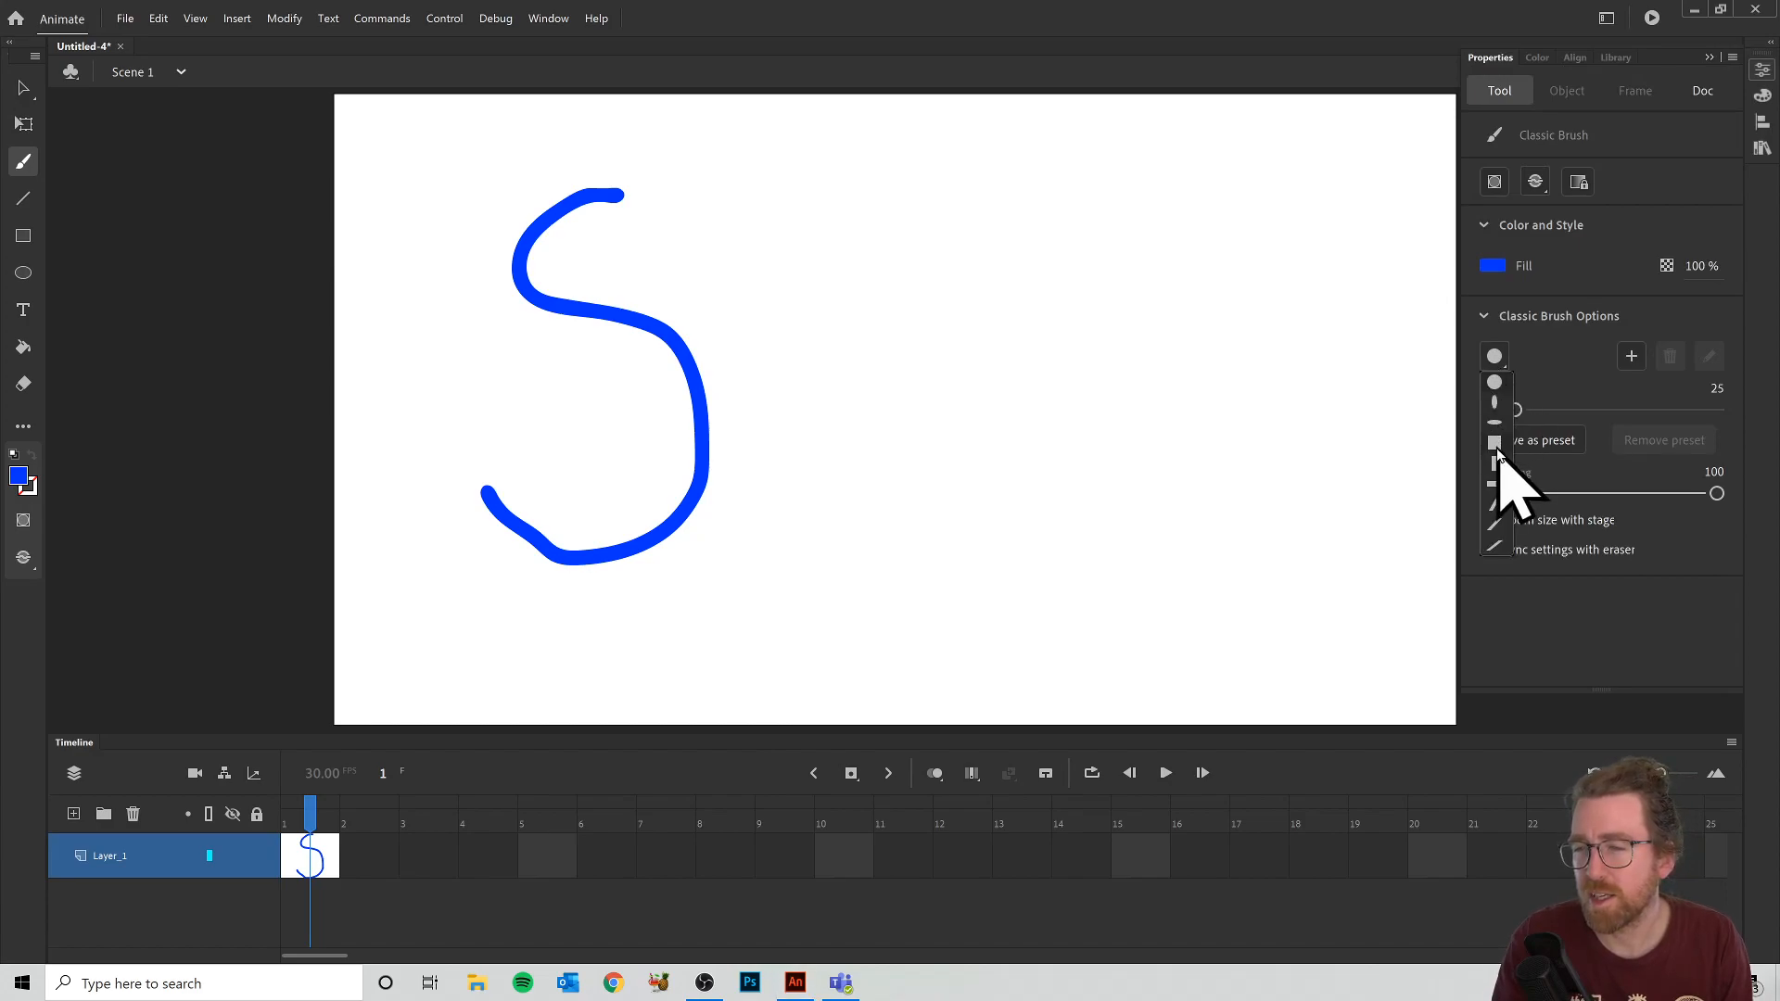
pyautogui.click(1494, 401)
pyautogui.moveTo(841, 320)
pyautogui.mouseDown()
pyautogui.moveTo(751, 348)
pyautogui.moveTo(737, 449)
pyautogui.moveTo(788, 532)
pyautogui.moveTo(886, 457)
pyautogui.mouseUp()
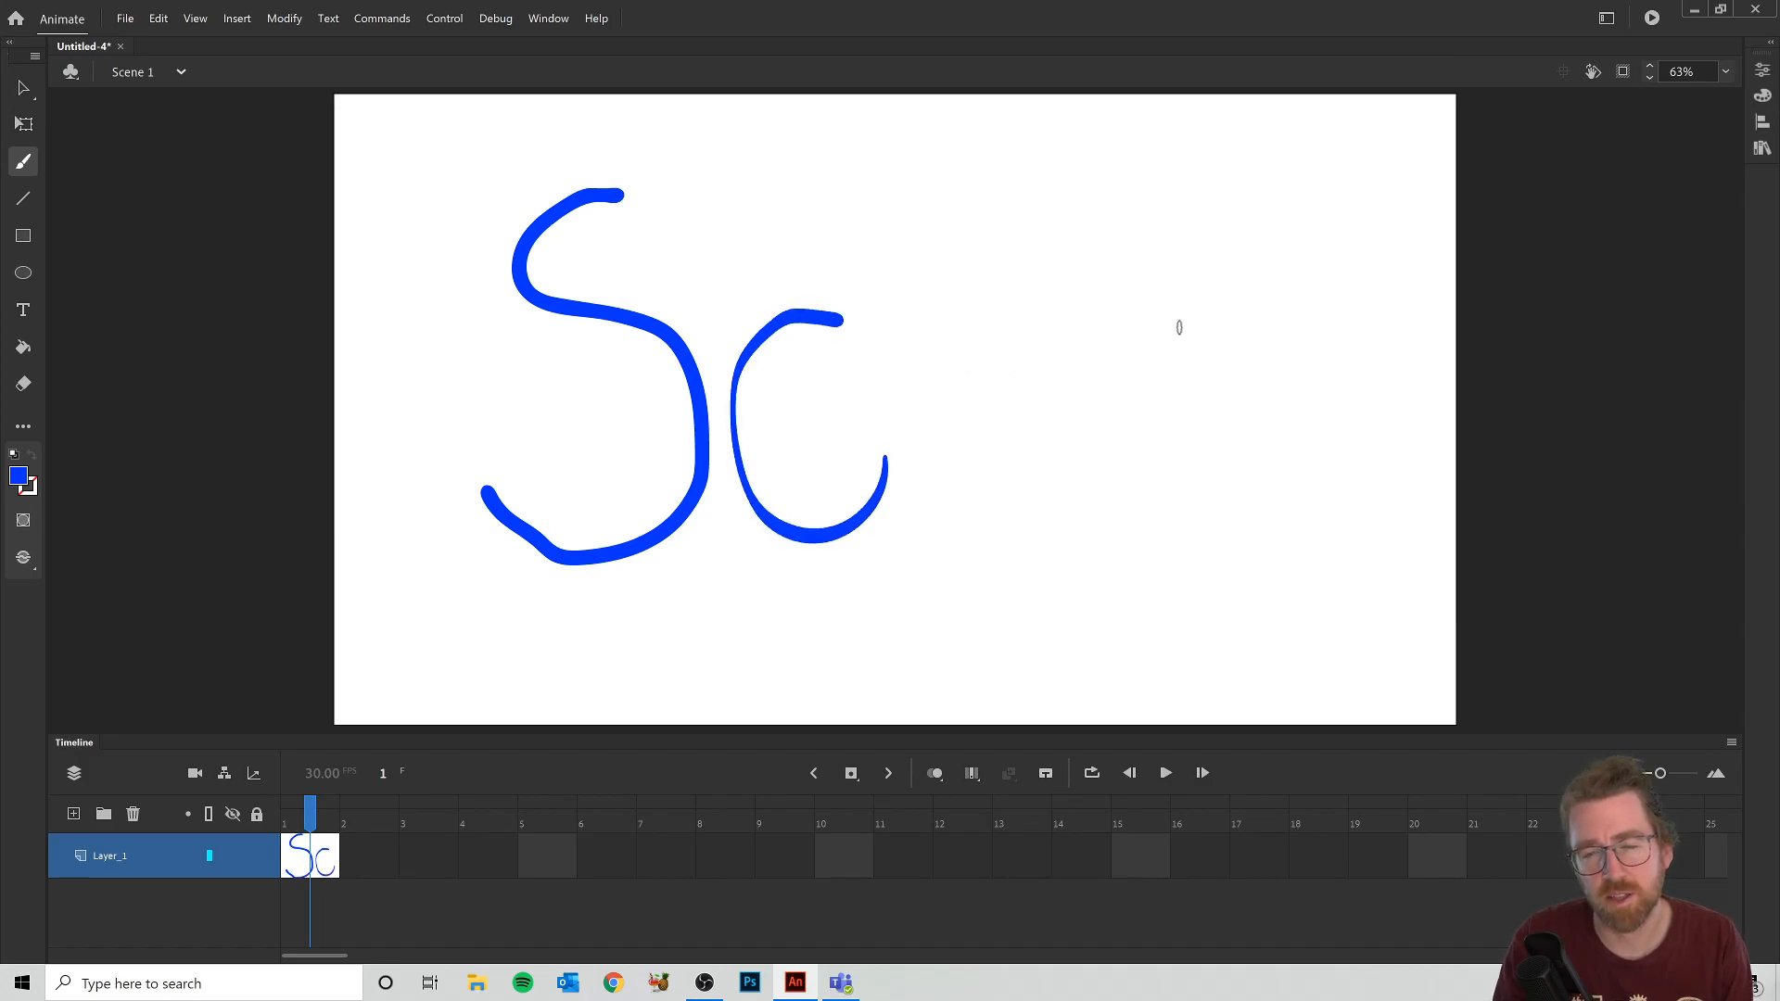
pyautogui.click(1761, 71)
pyautogui.click(1493, 356)
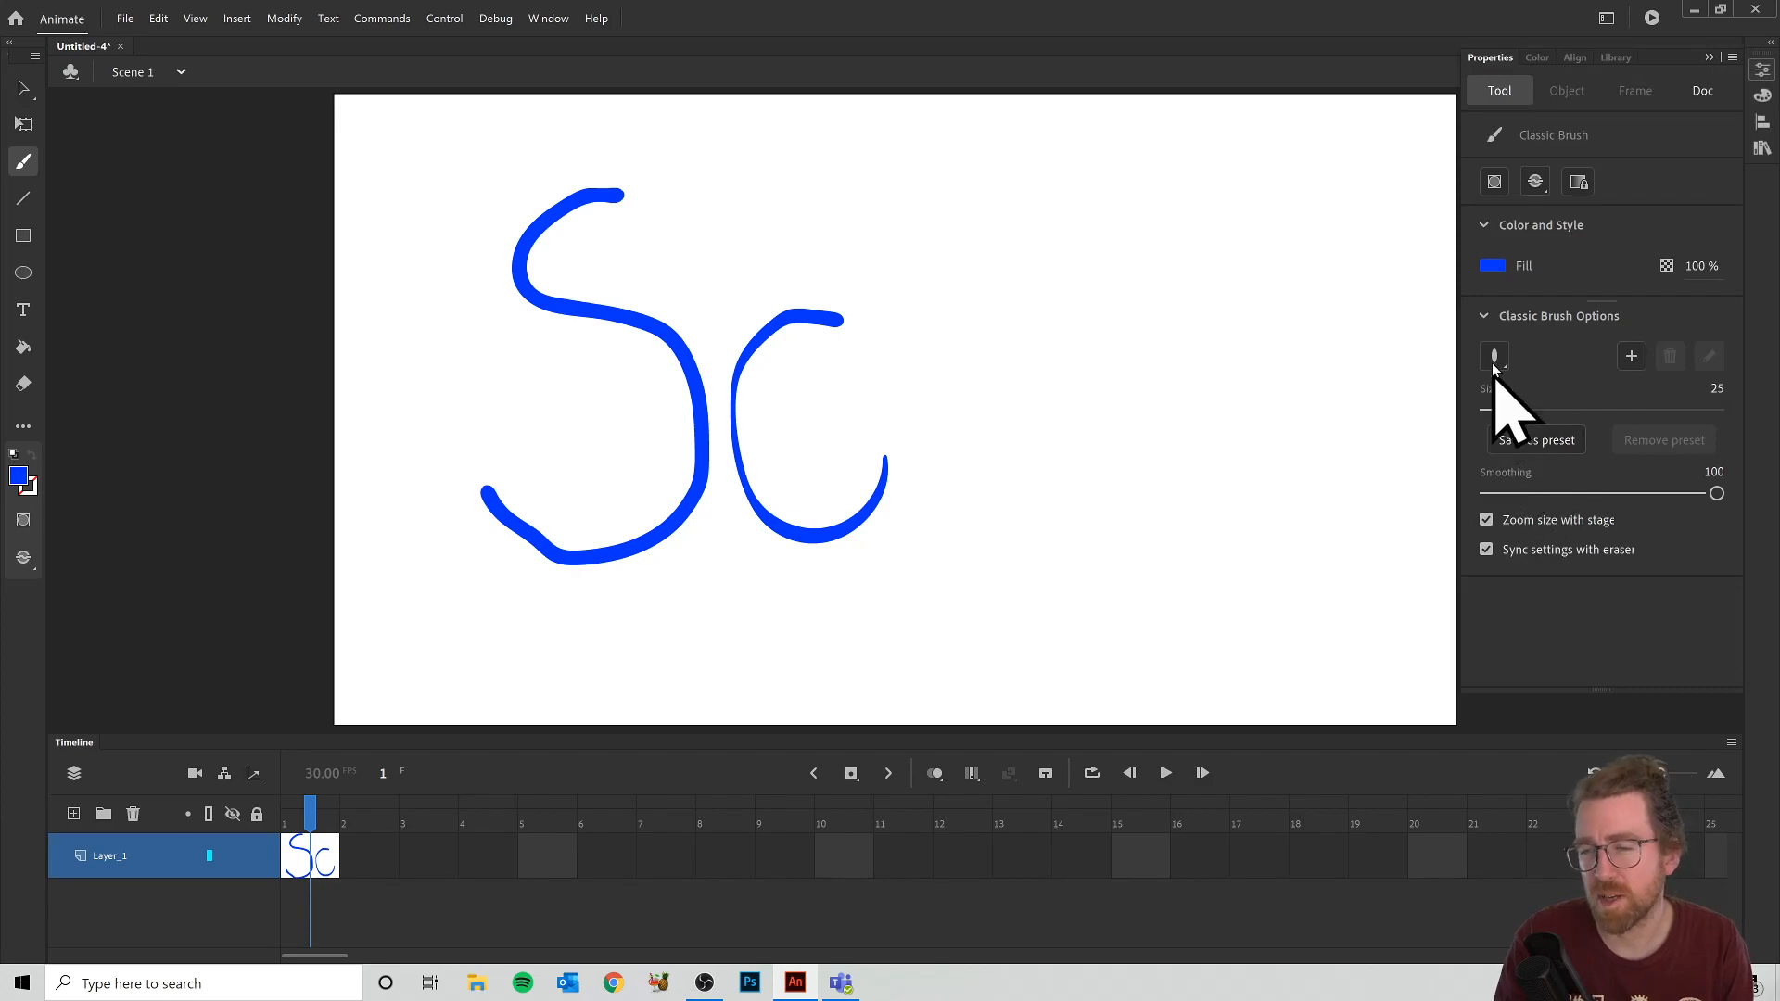
pyautogui.click(1493, 442)
pyautogui.moveTo(994, 334)
pyautogui.mouseDown()
pyautogui.moveTo(933, 388)
pyautogui.moveTo(967, 494)
pyautogui.moveTo(1074, 402)
pyautogui.moveTo(981, 327)
pyautogui.mouseUp()
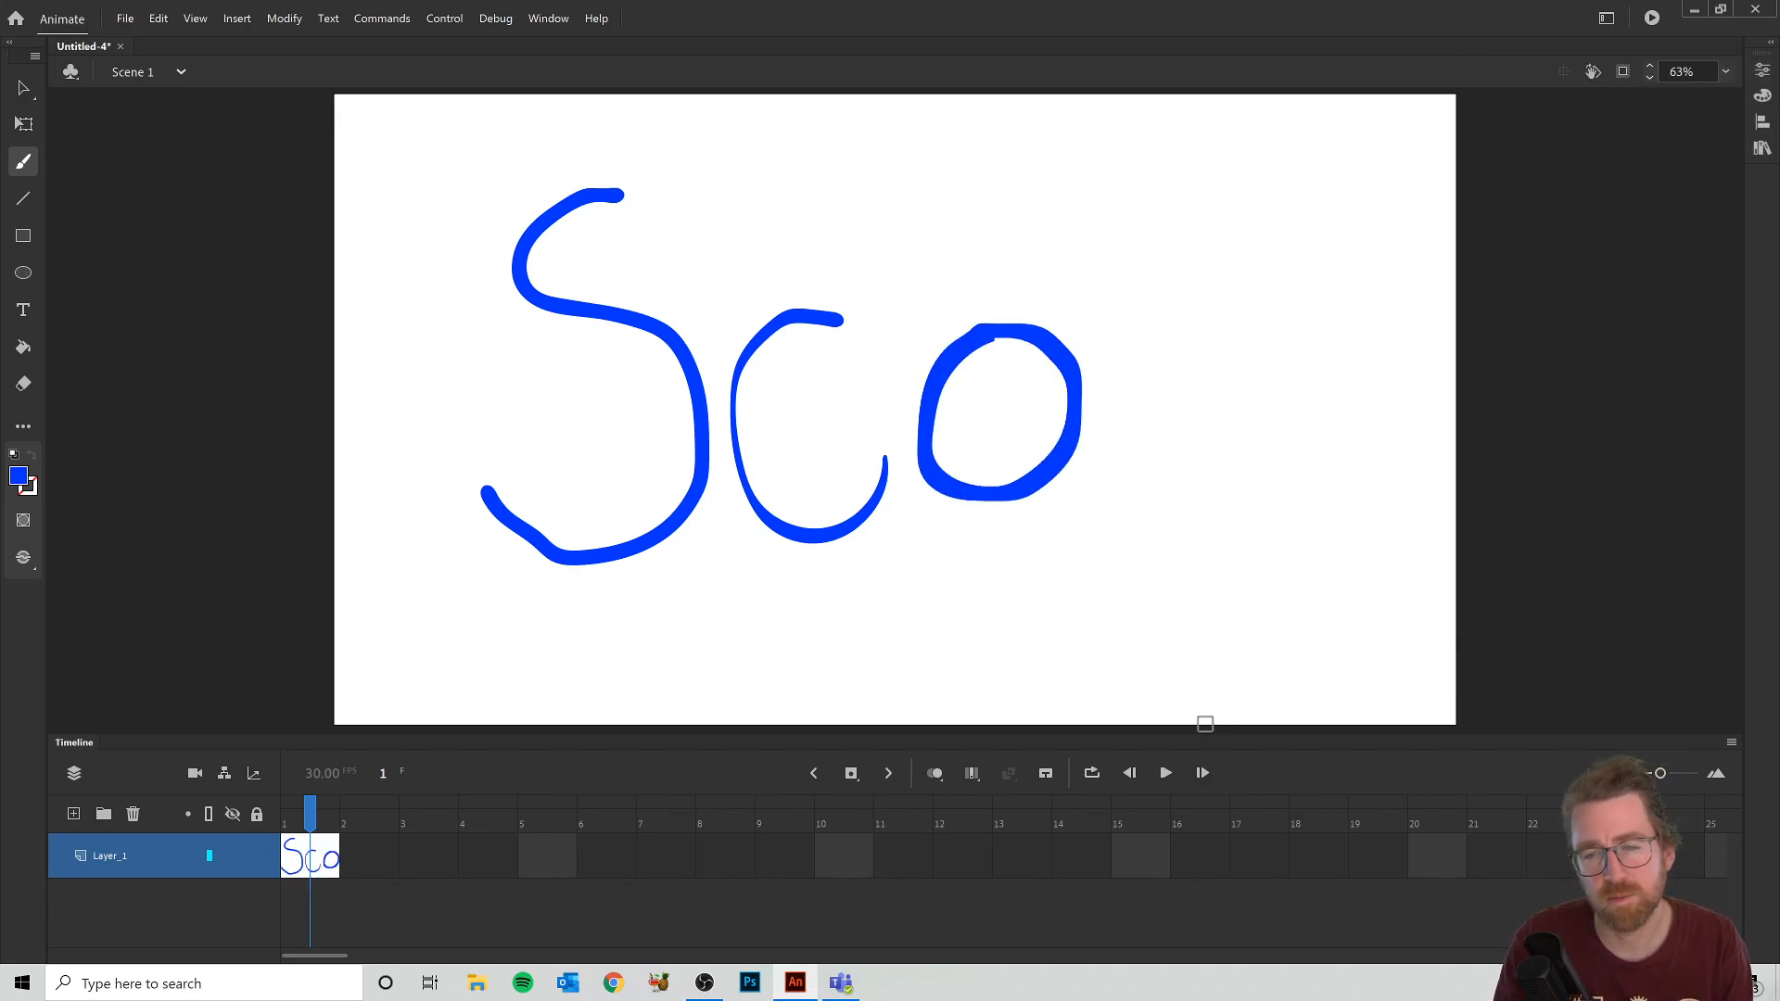
pyautogui.hotkey('ctrl', 'z')
pyautogui.hotkey('ctrl', 'z')
pyautogui.hotkey('ctrl', 'z')
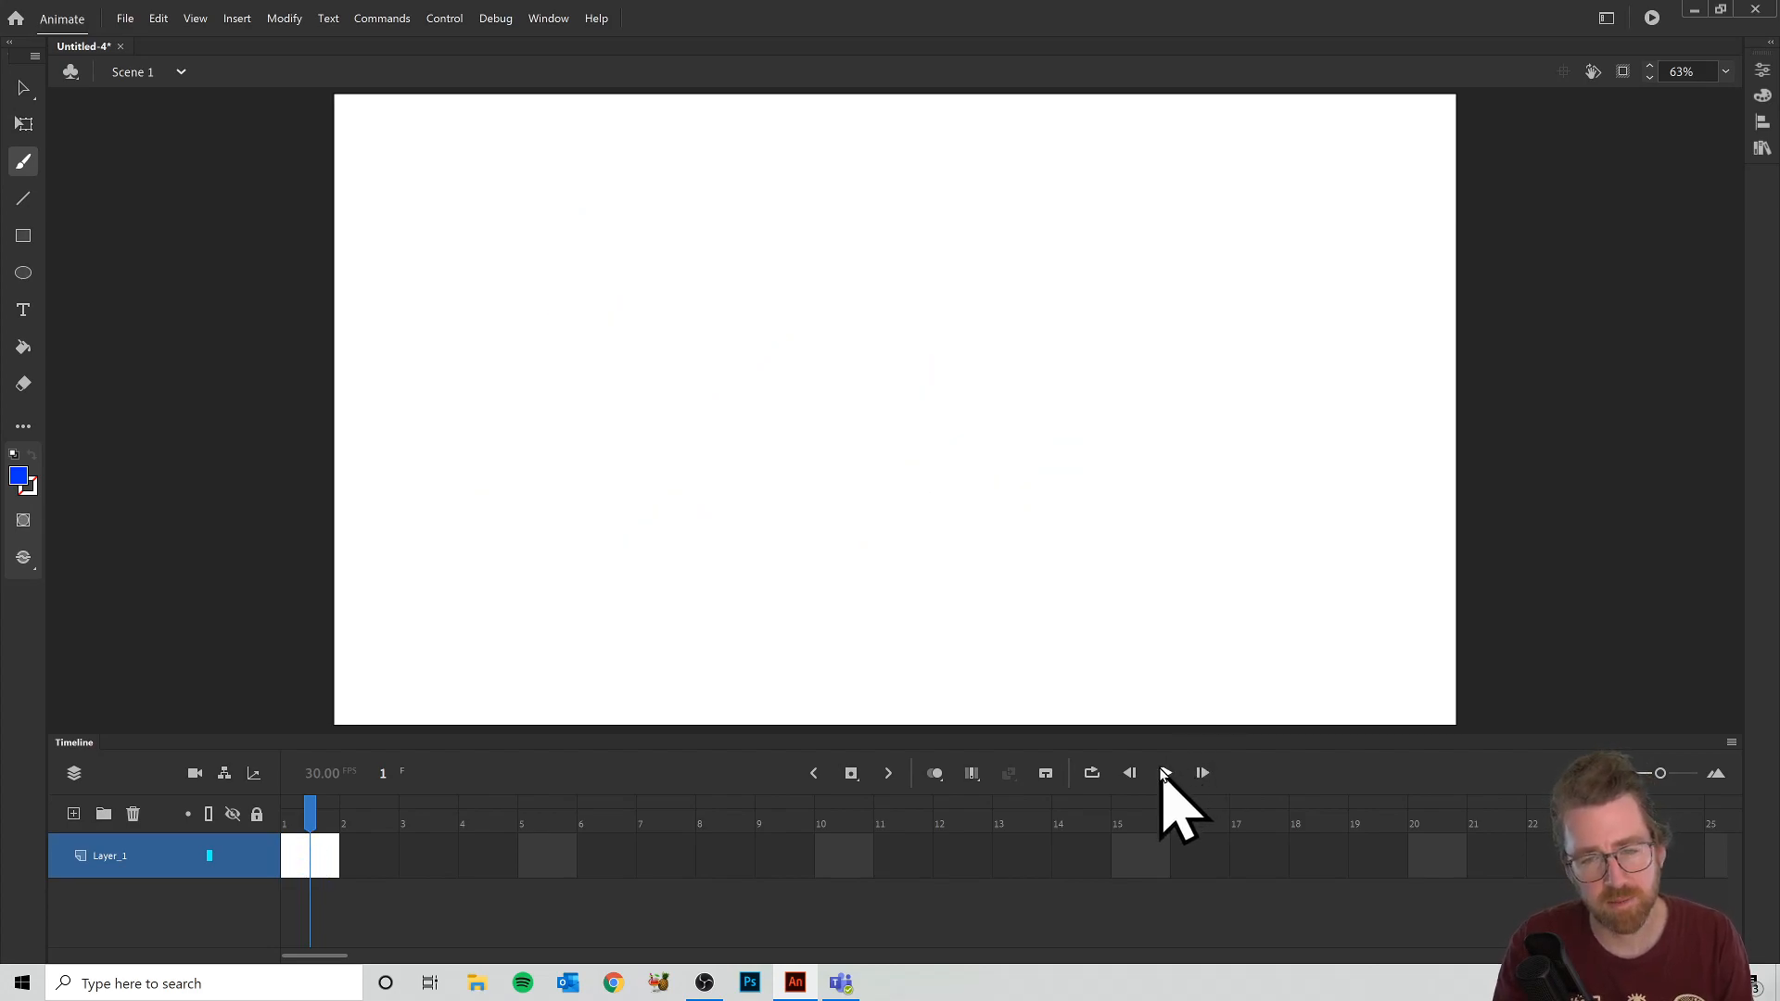
# Step: Choose the vertical oval brush shape and handwrite the six-letter name in blue across the upper half of the stage, ending in a long-tailed y
pyautogui.click(1762, 72)
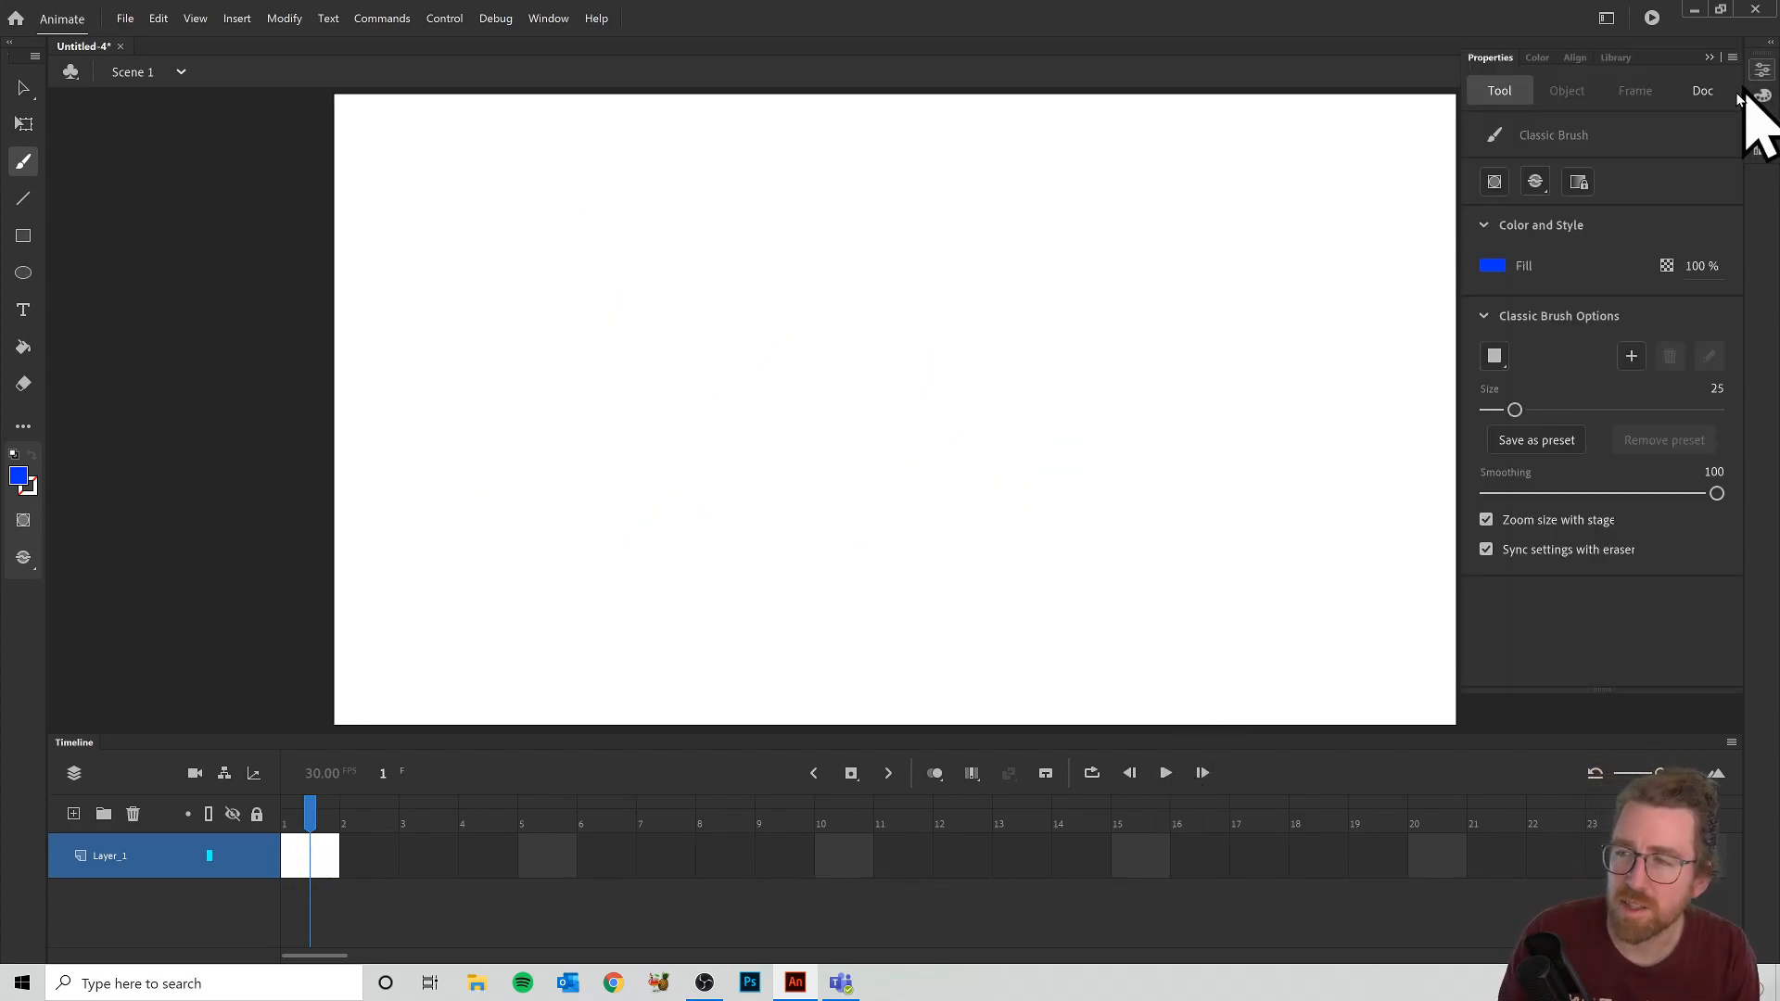
pyautogui.click(1494, 358)
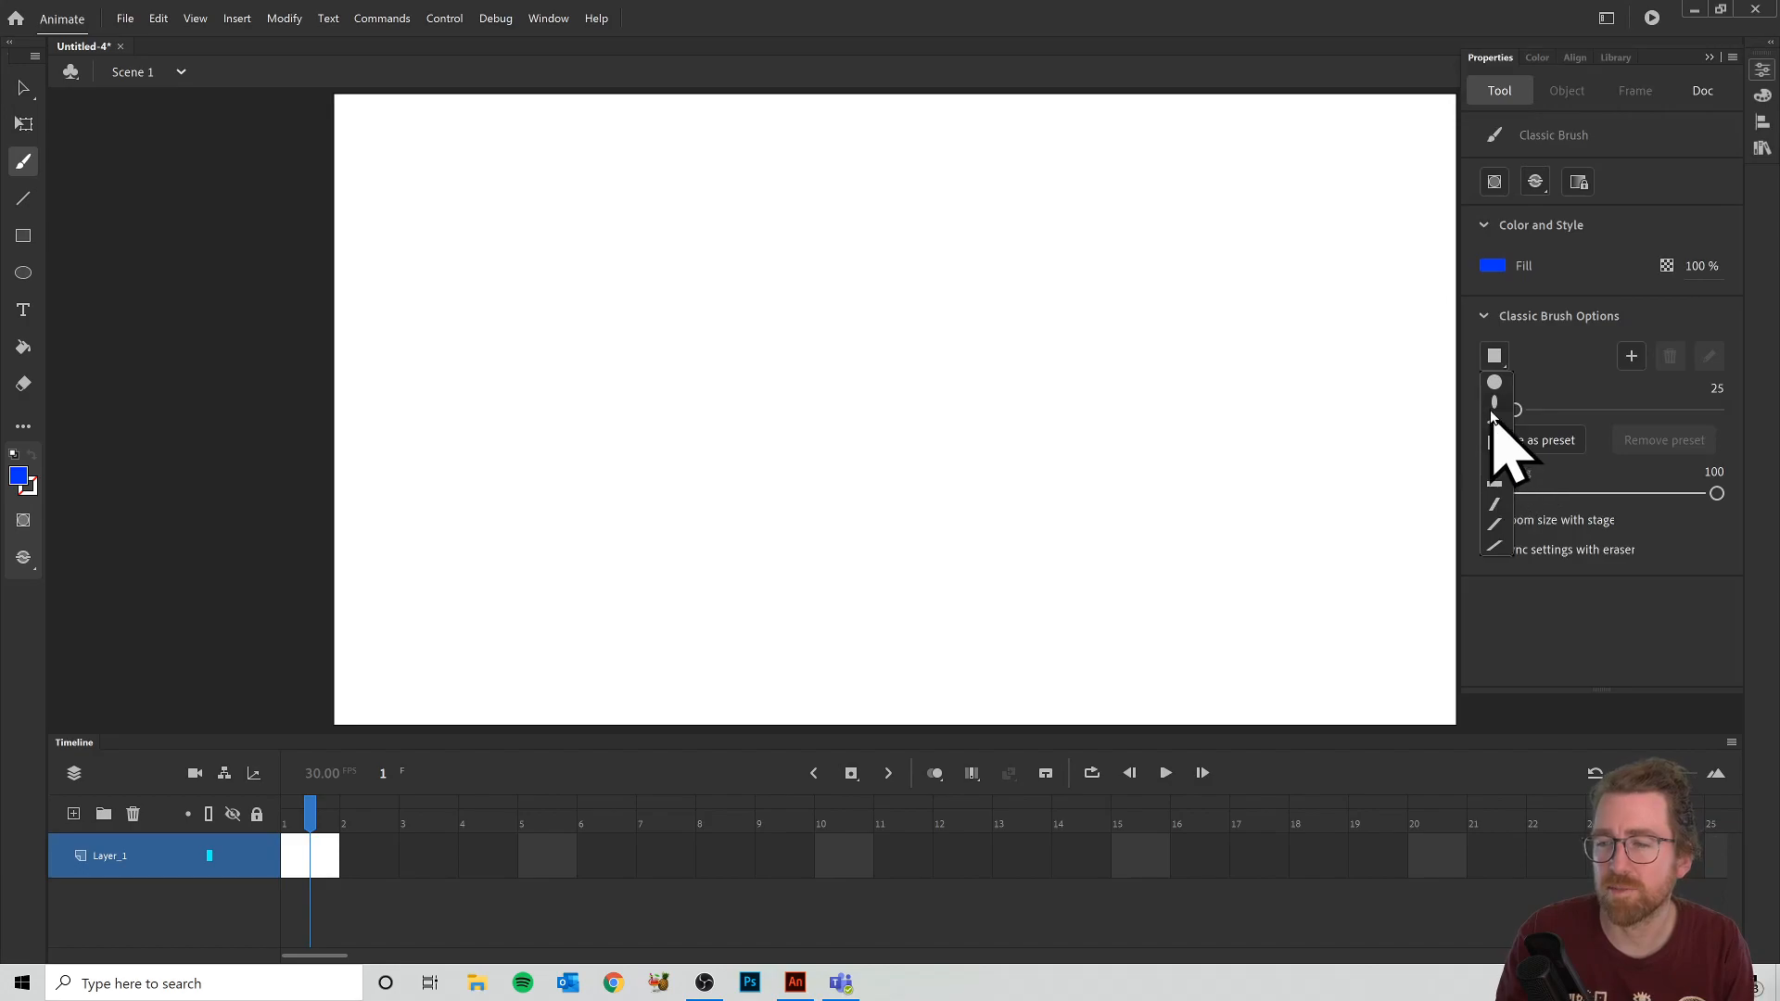
pyautogui.click(1491, 410)
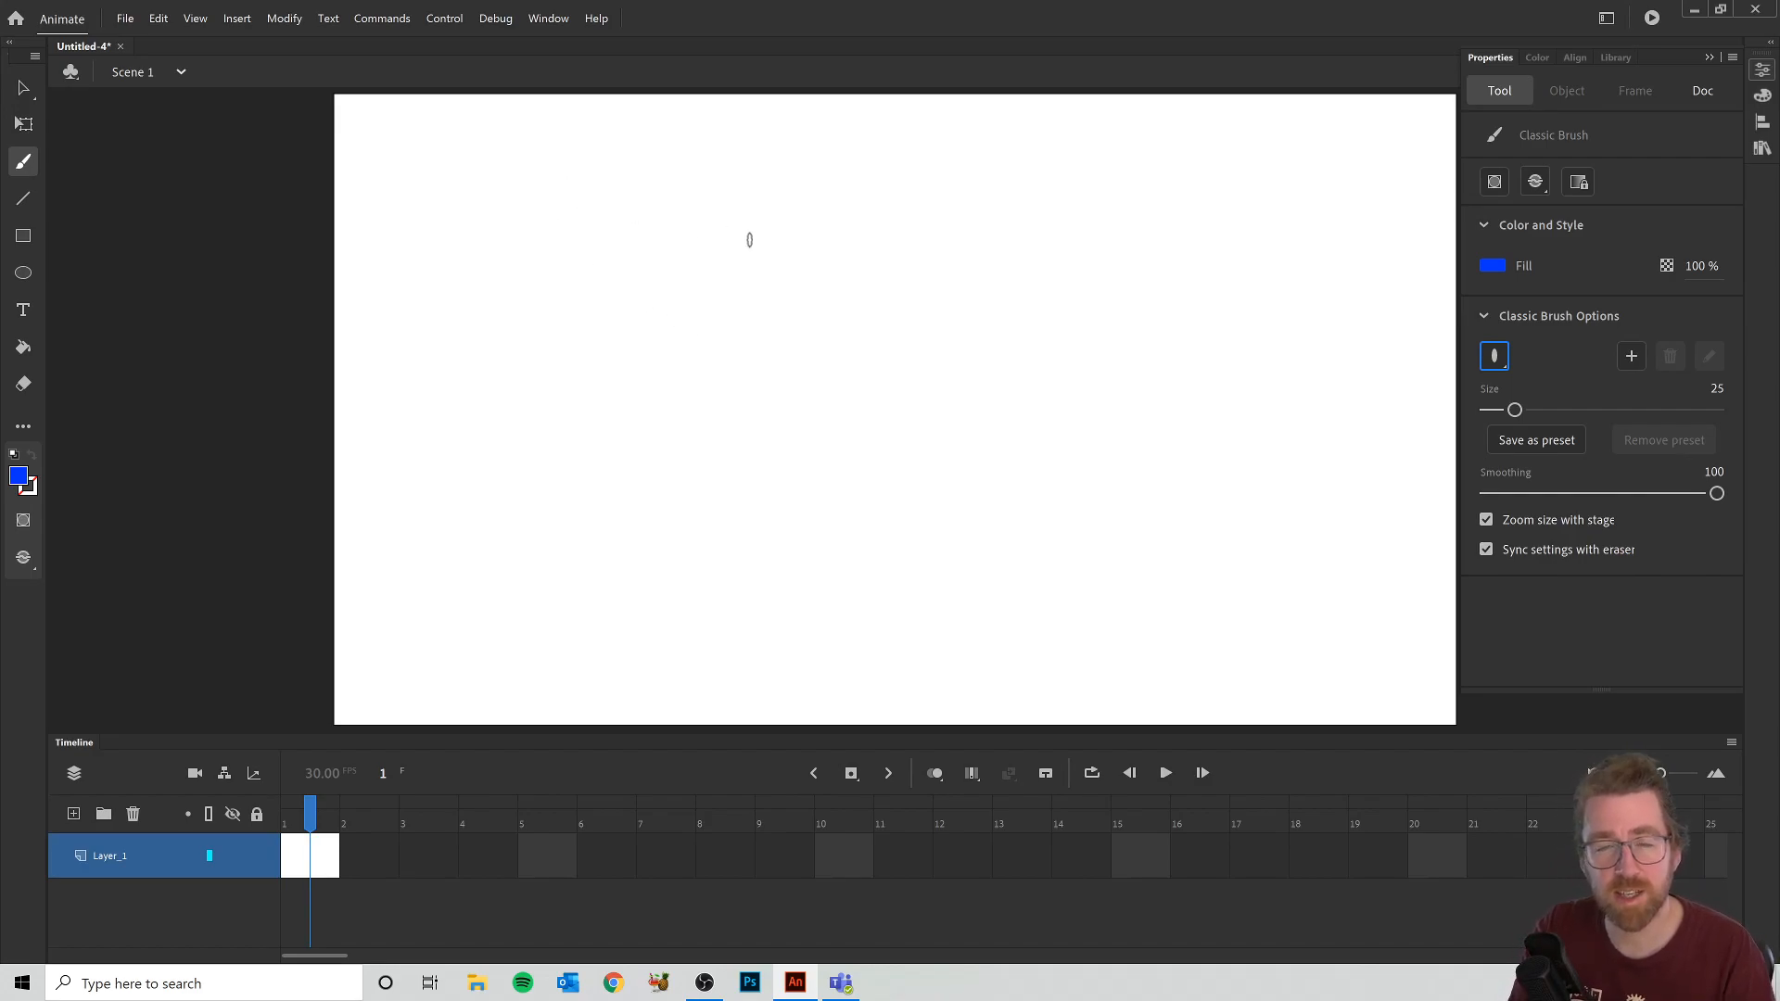
pyautogui.moveTo(607, 185)
pyautogui.mouseDown()
pyautogui.moveTo(566, 156)
pyautogui.moveTo(509, 221)
pyautogui.moveTo(588, 223)
pyautogui.moveTo(628, 295)
pyautogui.moveTo(516, 293)
pyautogui.mouseUp()
pyautogui.moveTo(693, 215)
pyautogui.mouseDown()
pyautogui.moveTo(645, 294)
pyautogui.moveTo(744, 288)
pyautogui.mouseUp()
pyautogui.moveTo(804, 219)
pyautogui.mouseDown()
pyautogui.moveTo(844, 280)
pyautogui.moveTo(807, 216)
pyautogui.mouseUp()
pyautogui.moveTo(873, 127); pyautogui.dragTo(912, 298)
pyautogui.moveTo(859, 224); pyautogui.dragTo(880, 225)
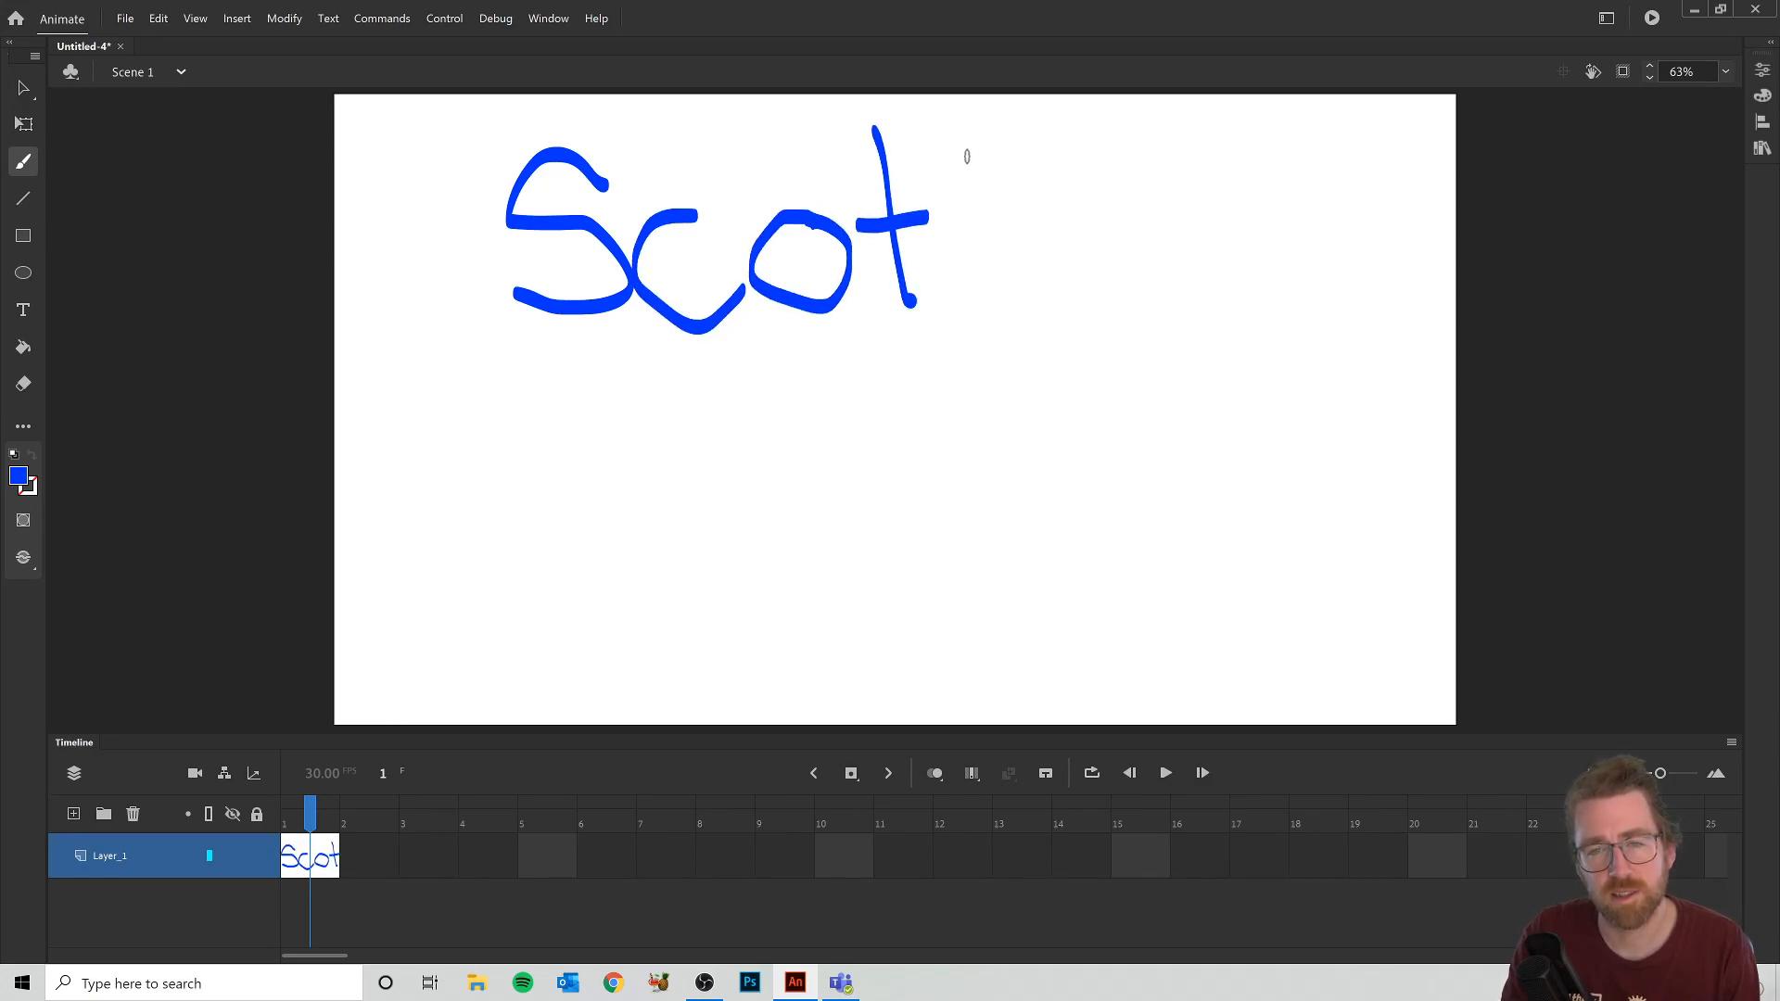
pyautogui.moveTo(1062, 208)
pyautogui.mouseDown()
pyautogui.moveTo(1087, 287)
pyautogui.moveTo(1133, 213)
pyautogui.moveTo(1163, 418)
pyautogui.moveTo(930, 397)
pyautogui.mouseUp()
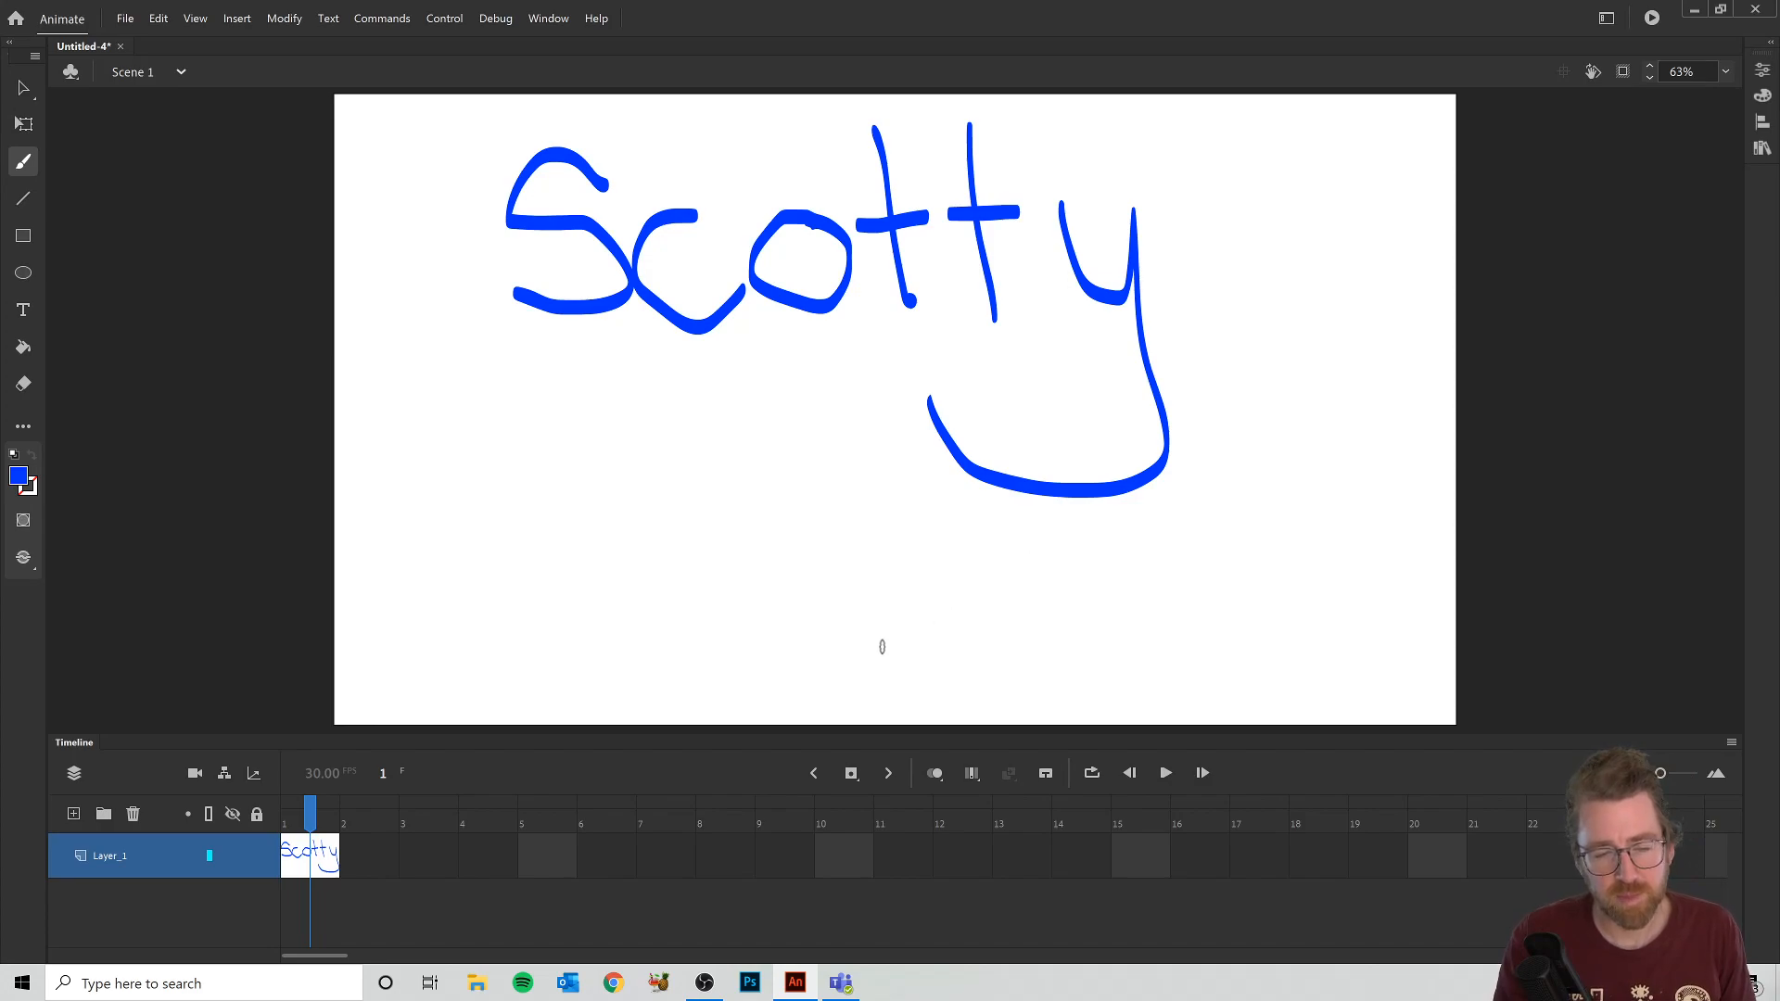
# Step: Insert a keyframe at frame 2 and set the Eraser to the round shape with size 84
pyautogui.click(851, 775)
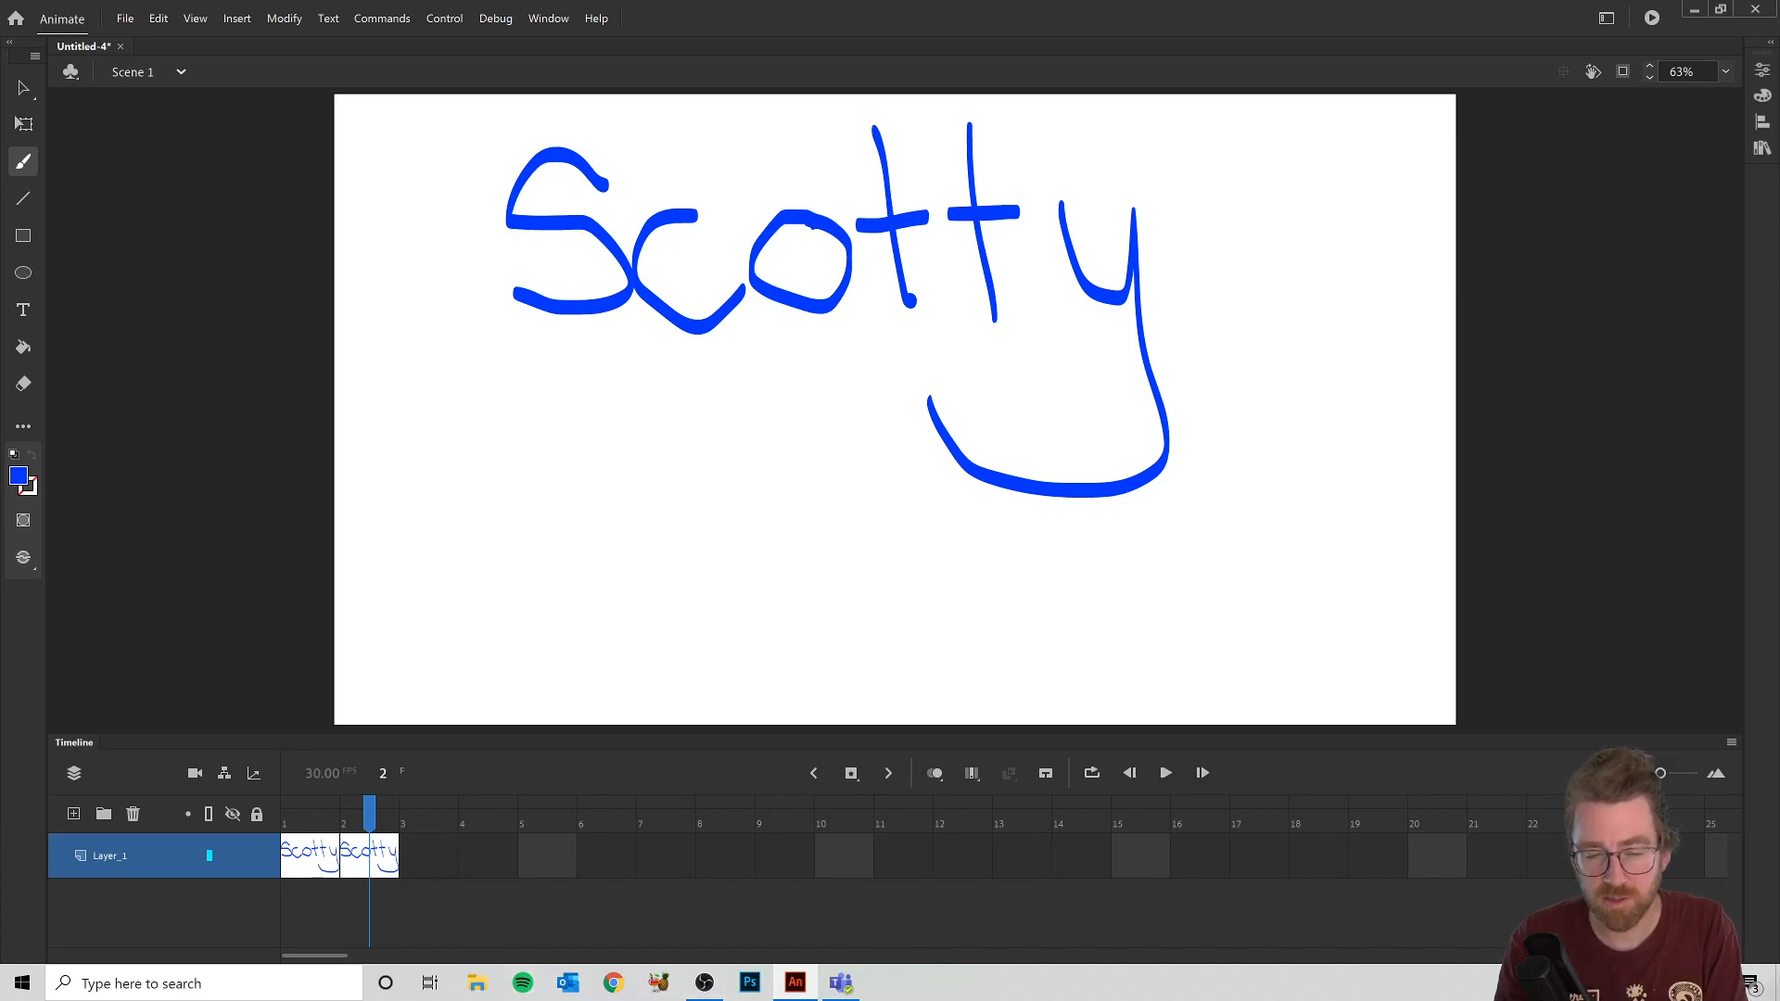
pyautogui.click(23, 384)
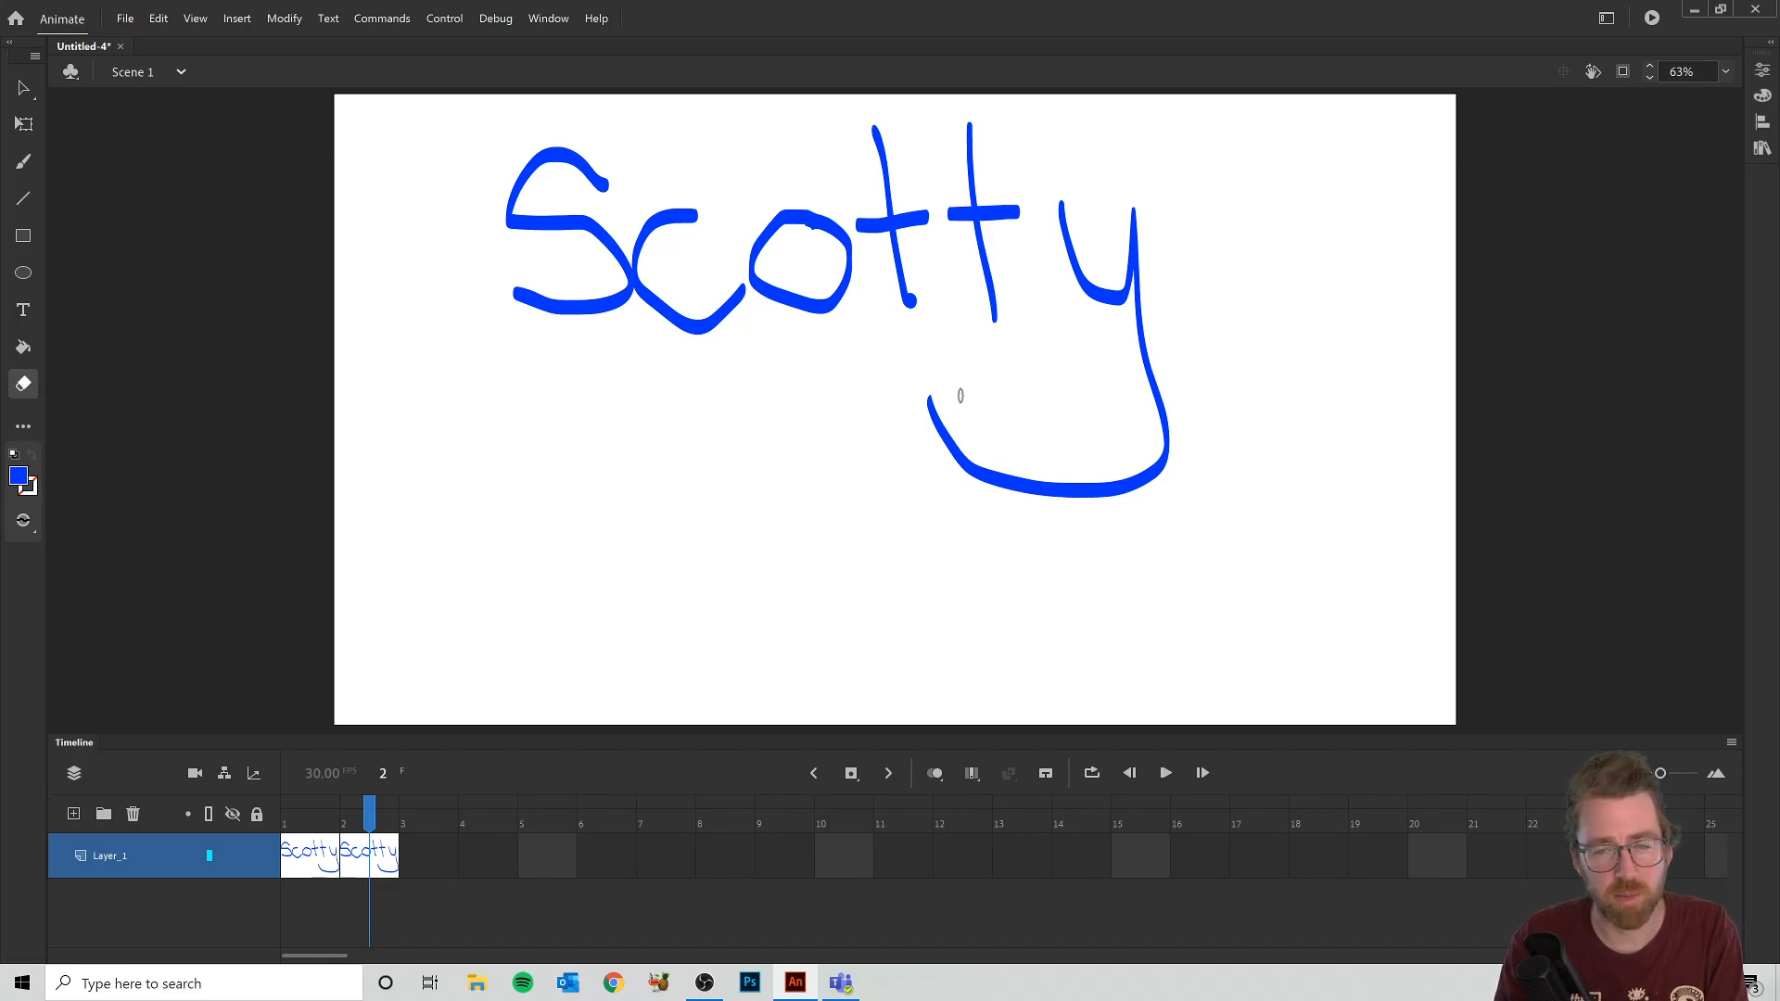
pyautogui.click(1763, 72)
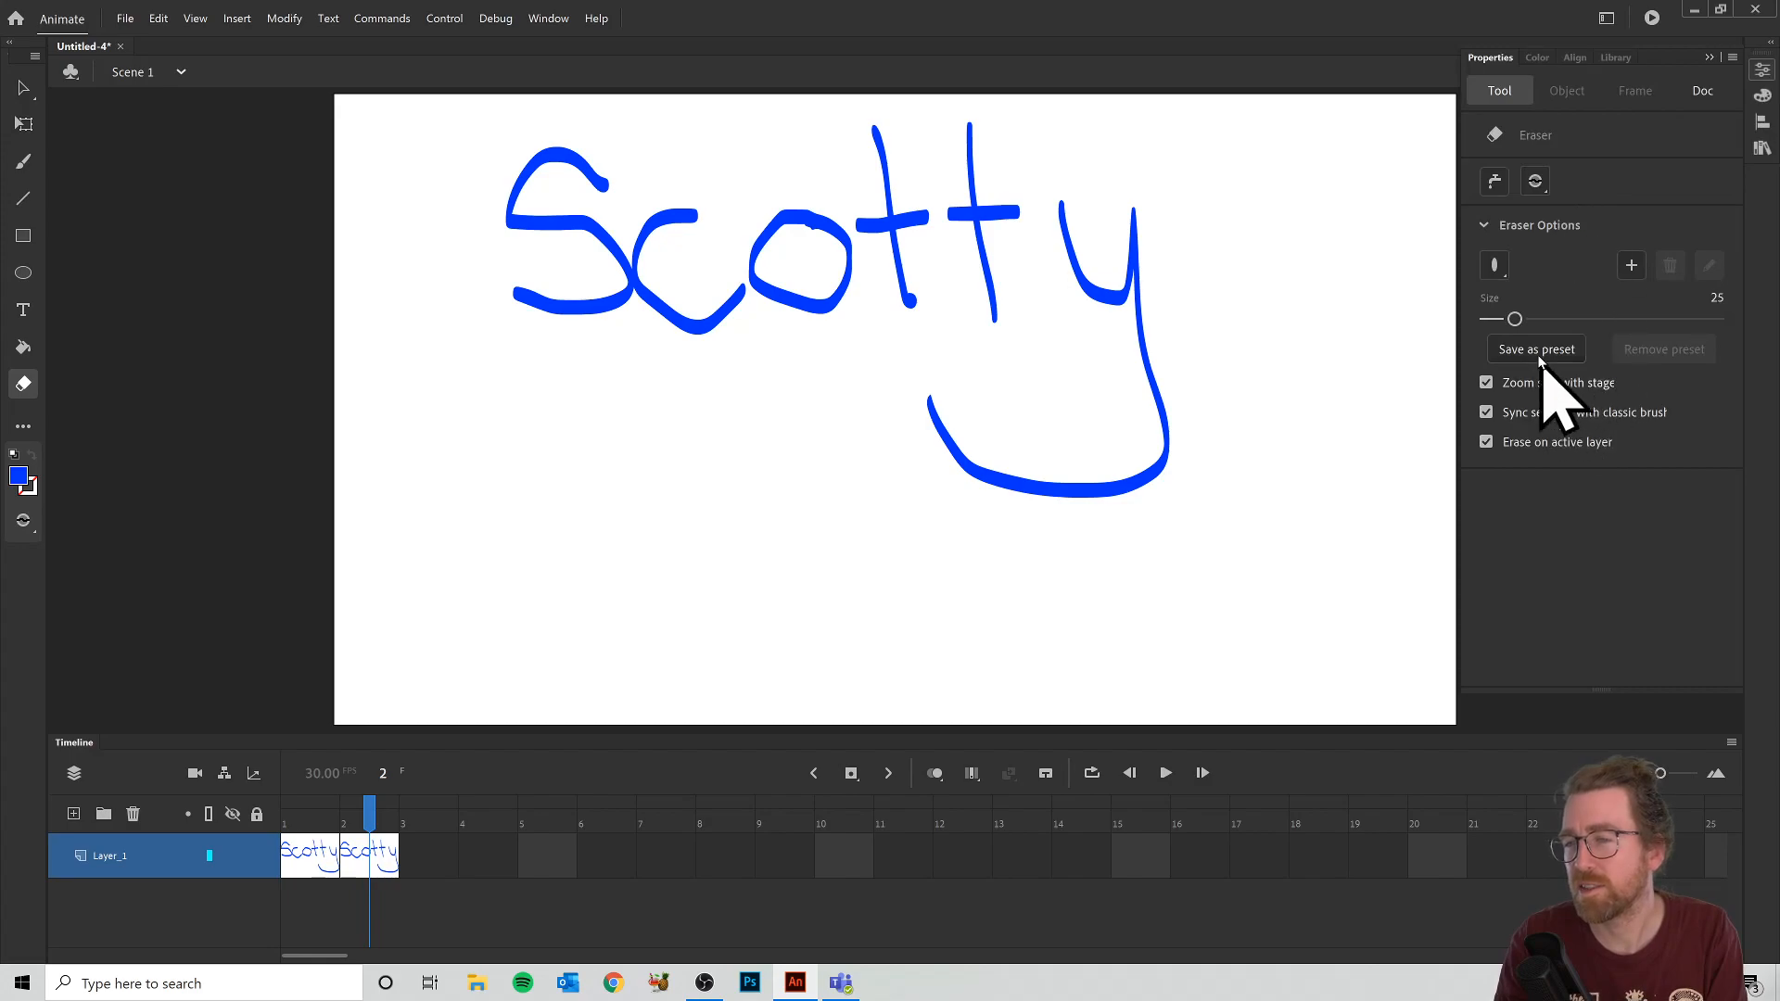
pyautogui.moveTo(1517, 319); pyautogui.dragTo(1582, 319)
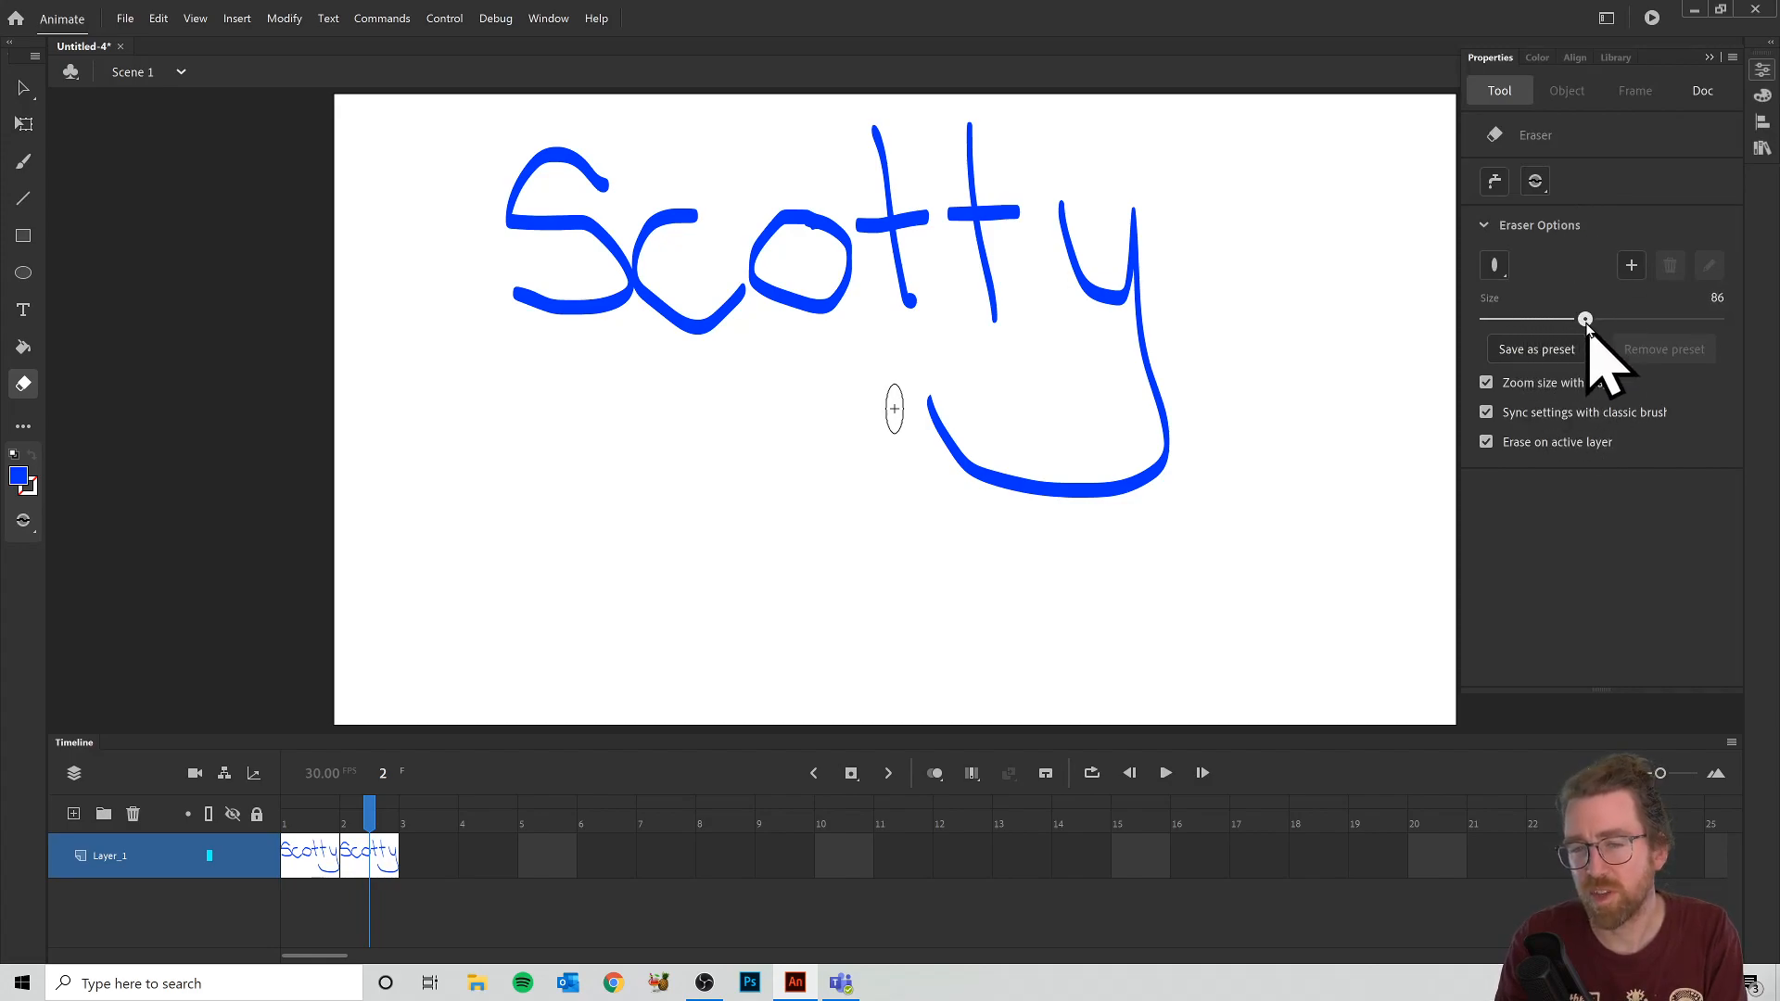
pyautogui.click(1495, 267)
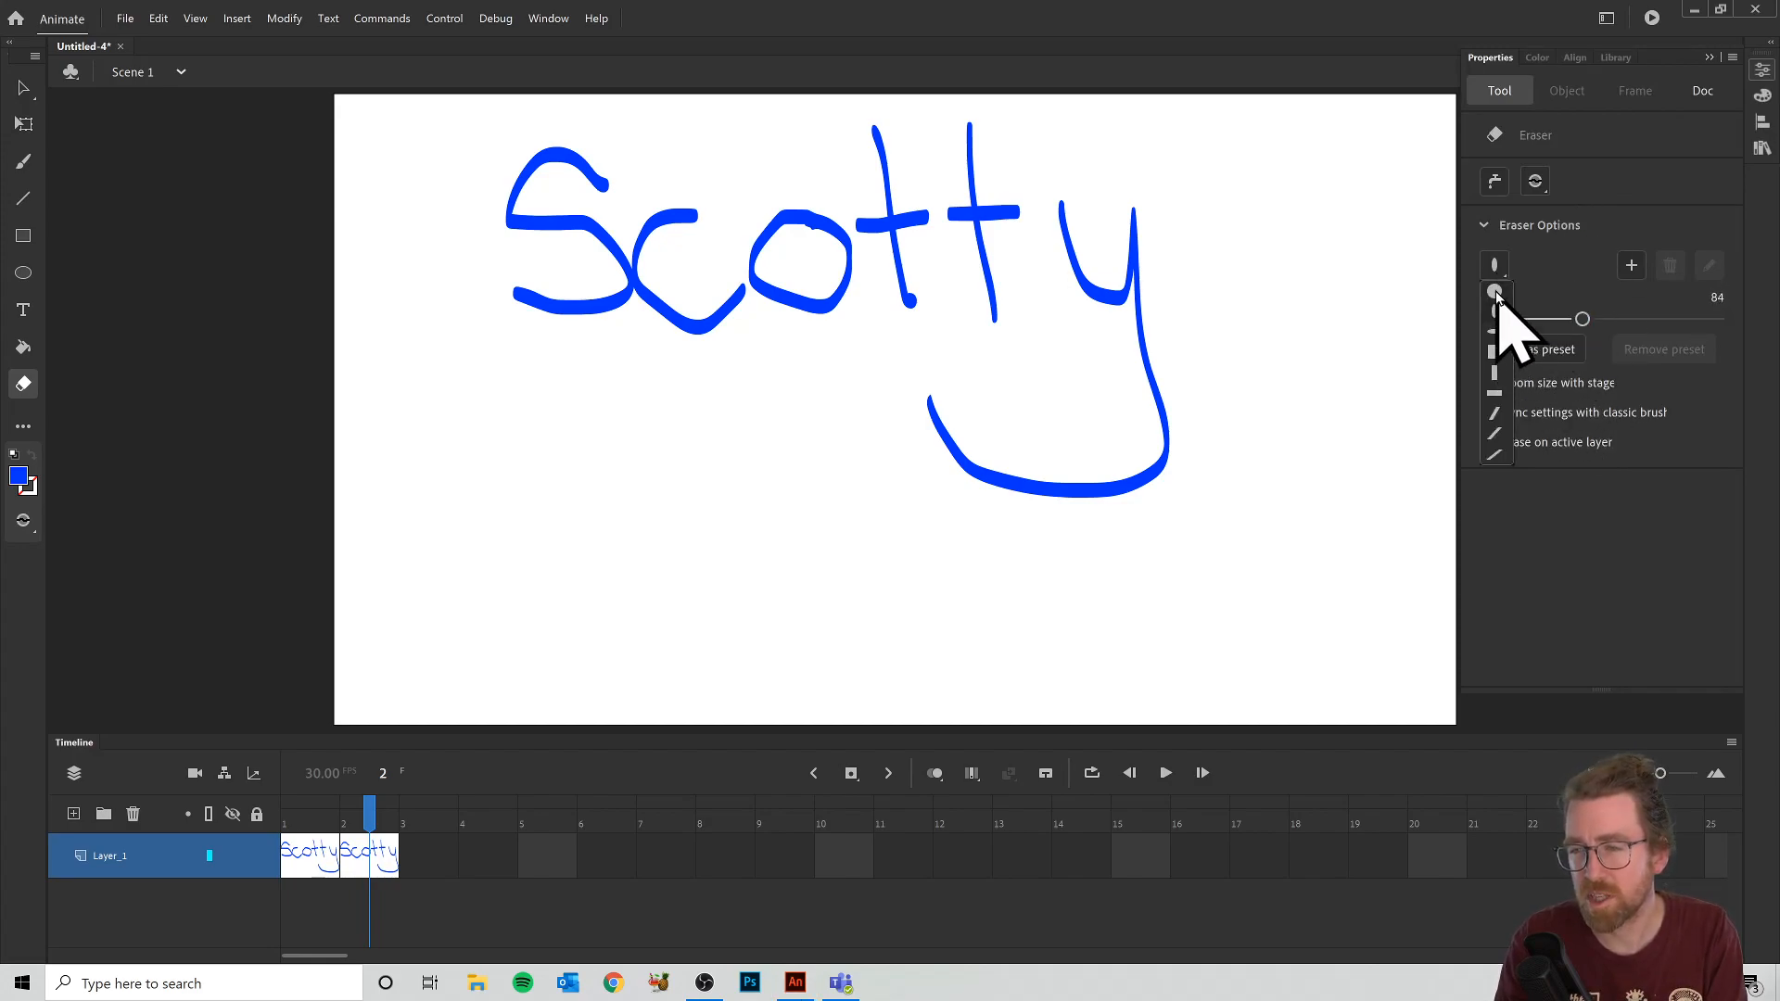
pyautogui.click(1494, 290)
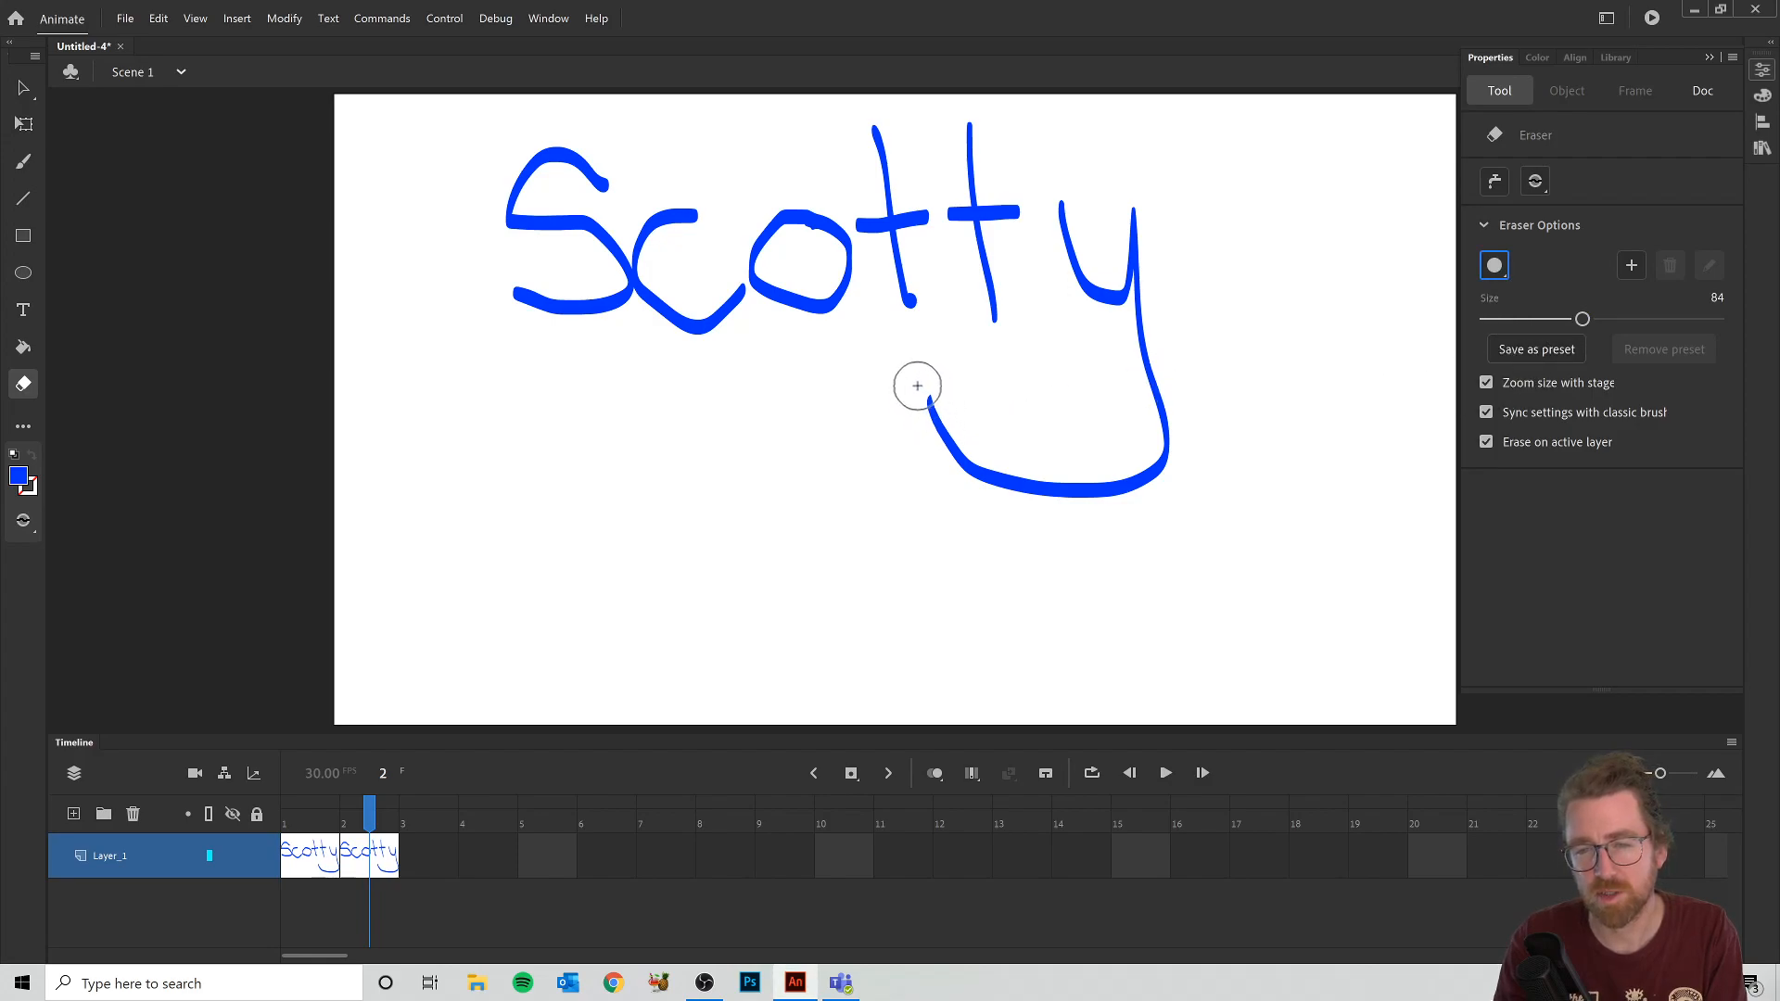
pyautogui.click(1495, 268)
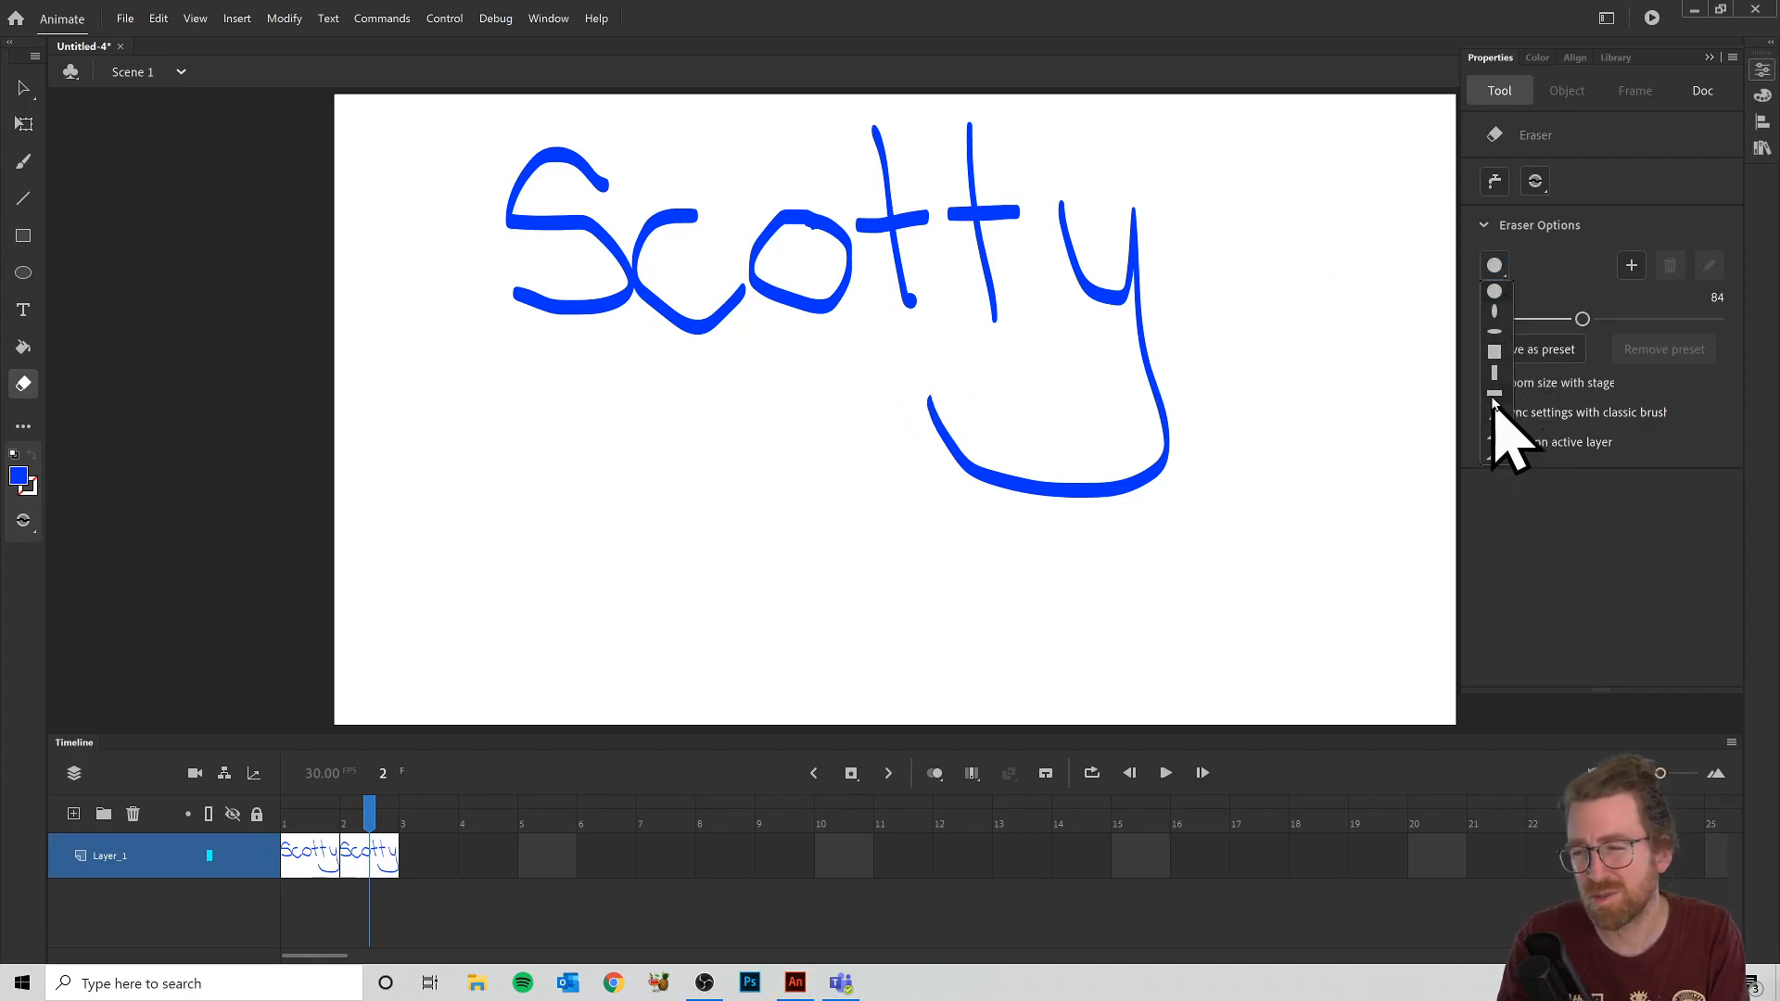
pyautogui.click(1496, 291)
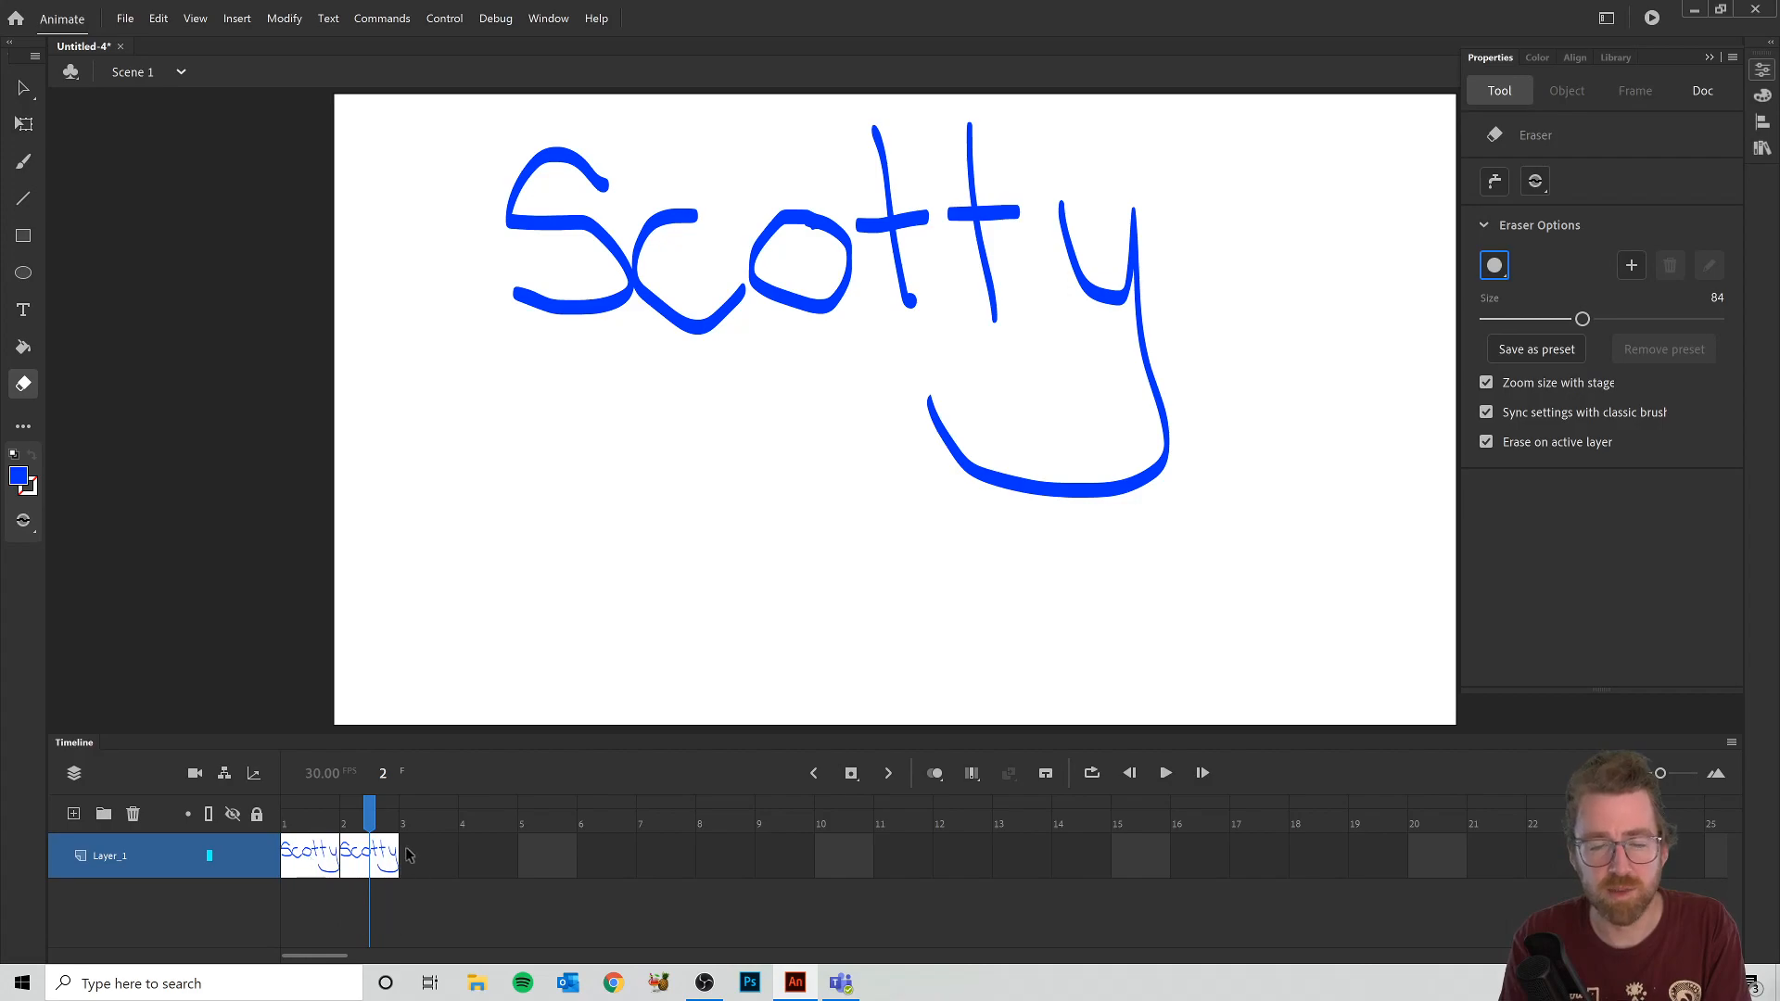
# Step: Erase the tip of the y's tail on frame 2 and a little more of it on a new keyframe at frame 3
pyautogui.moveTo(931, 390); pyautogui.dragTo(898, 395)
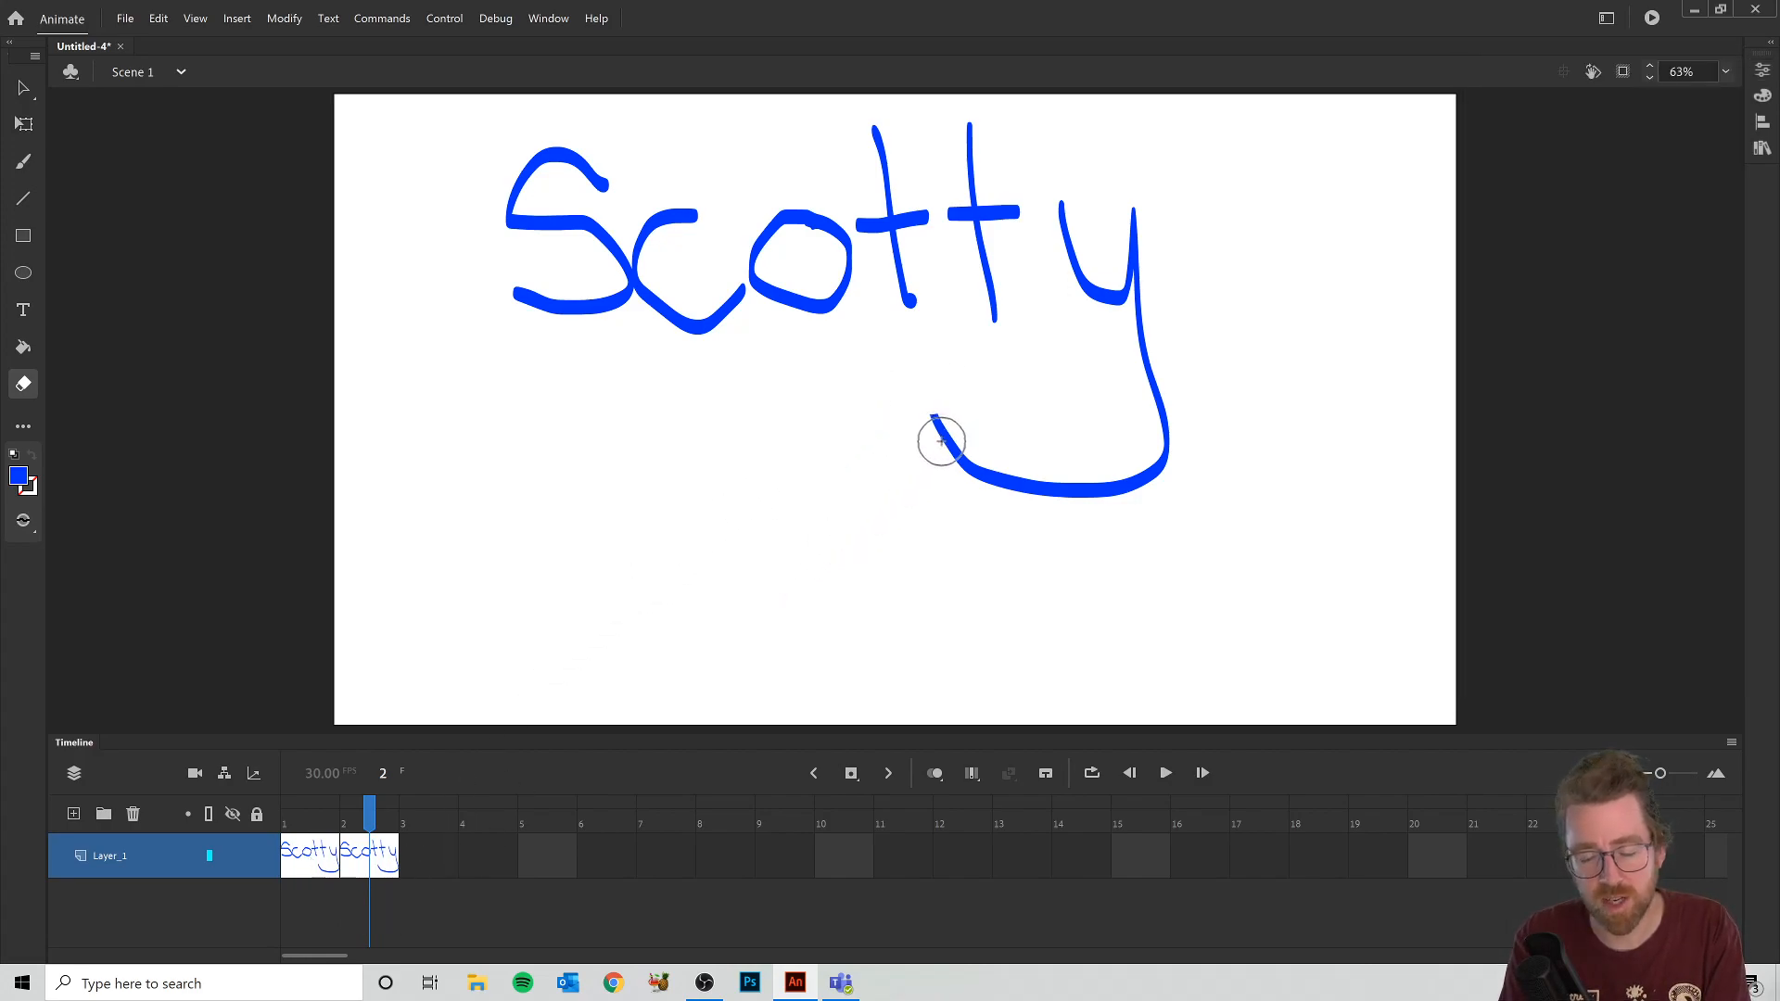
pyautogui.press('F6')
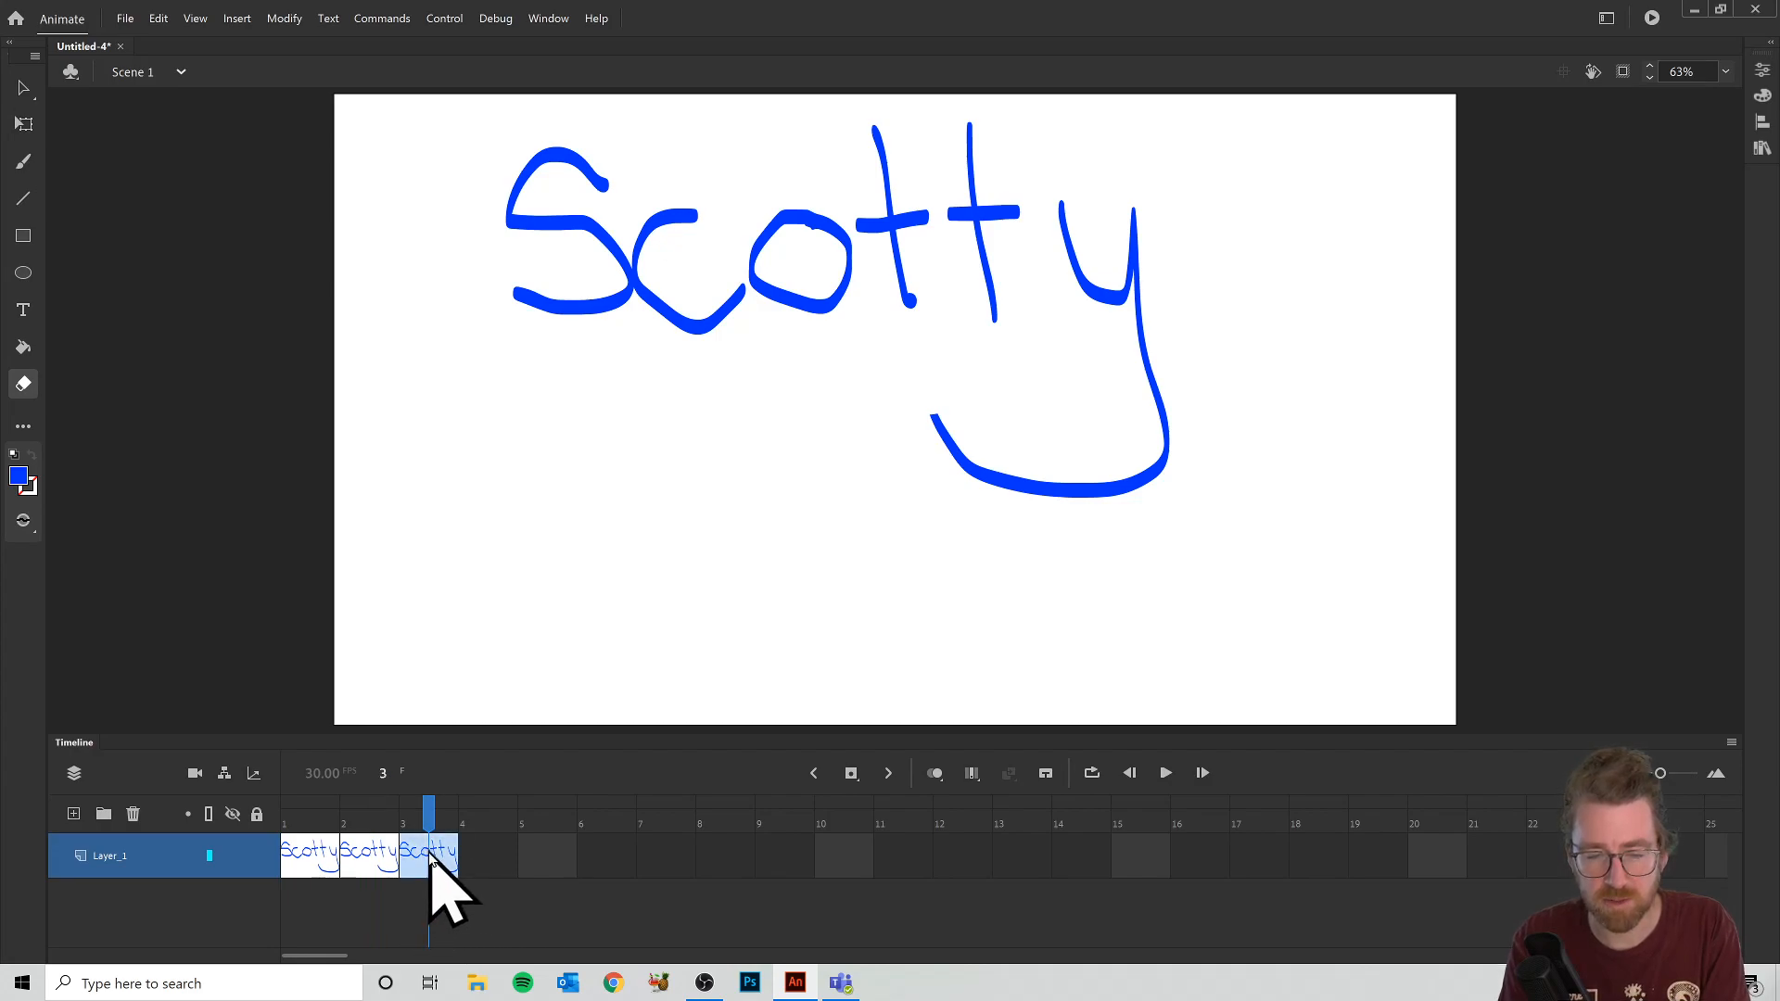
pyautogui.moveTo(937, 403); pyautogui.dragTo(810, 492)
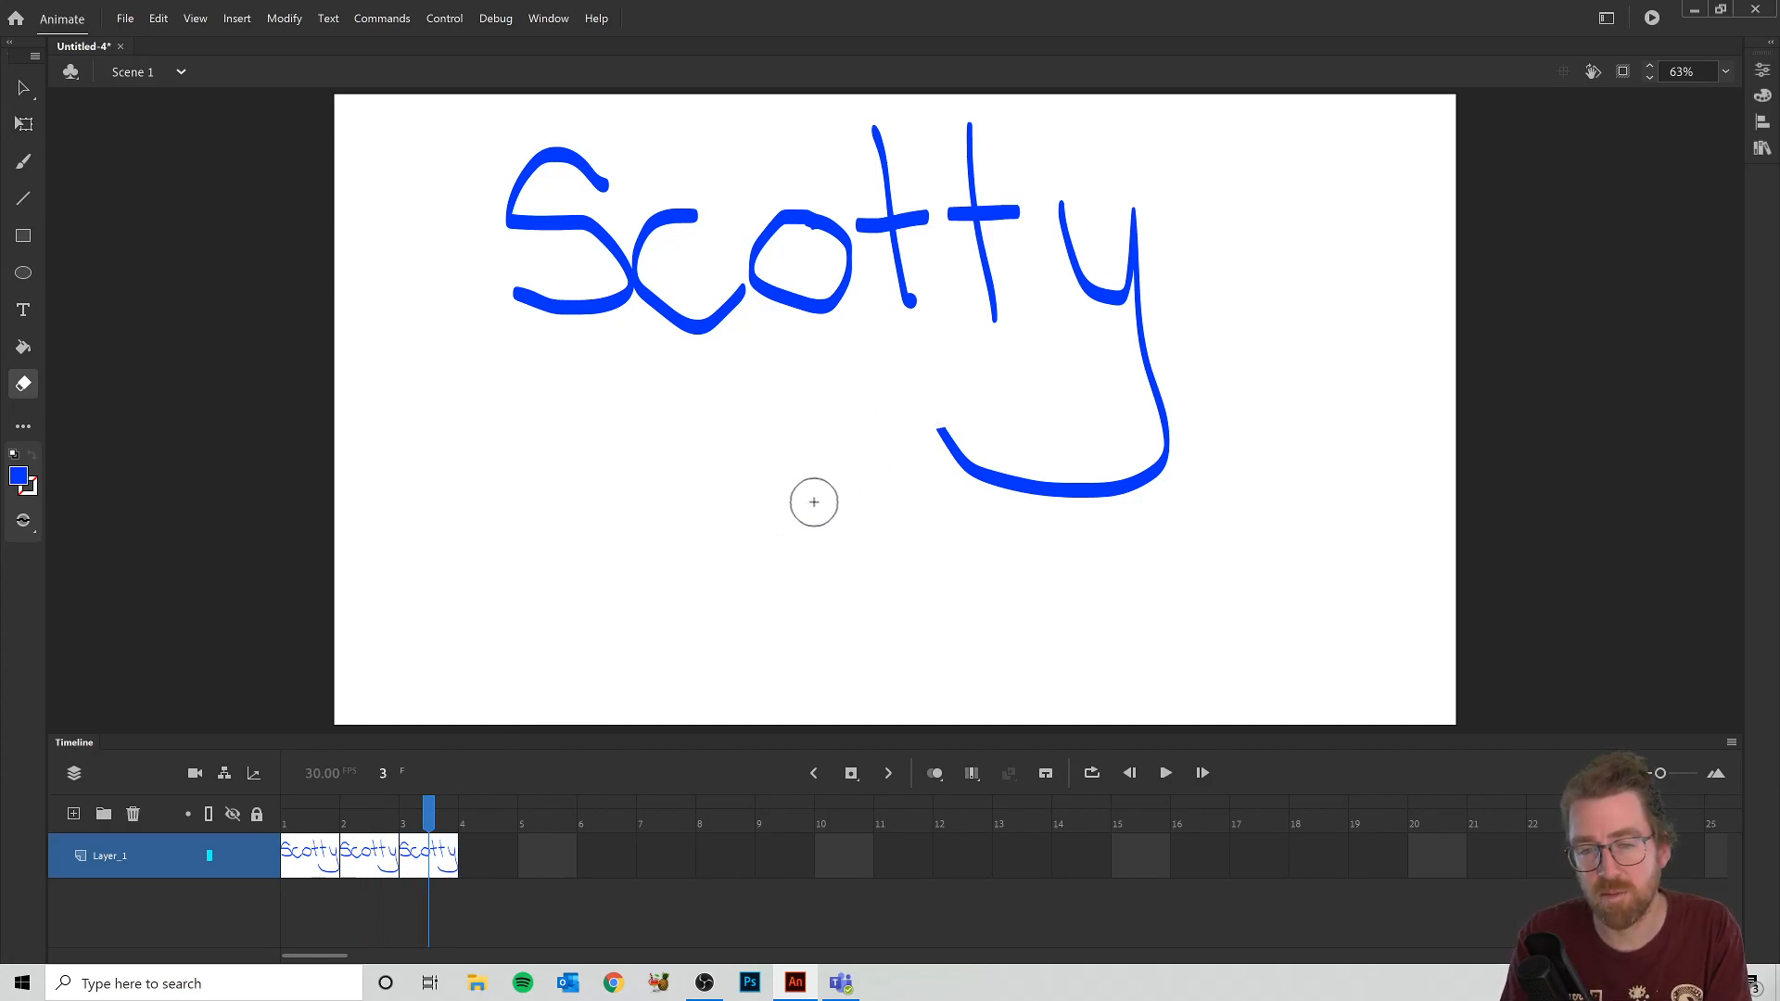
# Step: Erase the y's long tail bit by bit from its free end, one new keyframe per bite, on frames 4 to 14
pyautogui.press('F6')
pyautogui.moveTo(957, 401)
pyautogui.mouseDown()
pyautogui.moveTo(895, 463)
pyautogui.moveTo(976, 443)
pyautogui.moveTo(975, 416)
pyautogui.moveTo(931, 478)
pyautogui.moveTo(992, 451)
pyautogui.moveTo(984, 433)
pyautogui.moveTo(962, 505)
pyautogui.moveTo(1034, 491)
pyautogui.moveTo(1012, 454)
pyautogui.moveTo(1017, 517)
pyautogui.moveTo(1046, 458)
pyautogui.moveTo(1058, 523)
pyautogui.moveTo(1073, 451)
pyautogui.moveTo(1102, 517)
pyautogui.moveTo(1119, 476)
pyautogui.moveTo(1090, 465)
pyautogui.moveTo(1162, 512)
pyautogui.moveTo(1174, 485)
pyautogui.moveTo(1136, 460)
pyautogui.moveTo(1189, 468)
pyautogui.moveTo(1132, 442)
pyautogui.moveTo(1212, 435)
pyautogui.moveTo(1123, 412)
pyautogui.moveTo(1172, 377)
pyautogui.mouseUp()
pyautogui.press('F6')
pyautogui.press('F6')
pyautogui.press('F6')
pyautogui.press('F6')
pyautogui.press('F6')
pyautogui.press('F6')
pyautogui.press('F6')
pyautogui.press('F6')
pyautogui.press('F6')
pyautogui.press('F6')
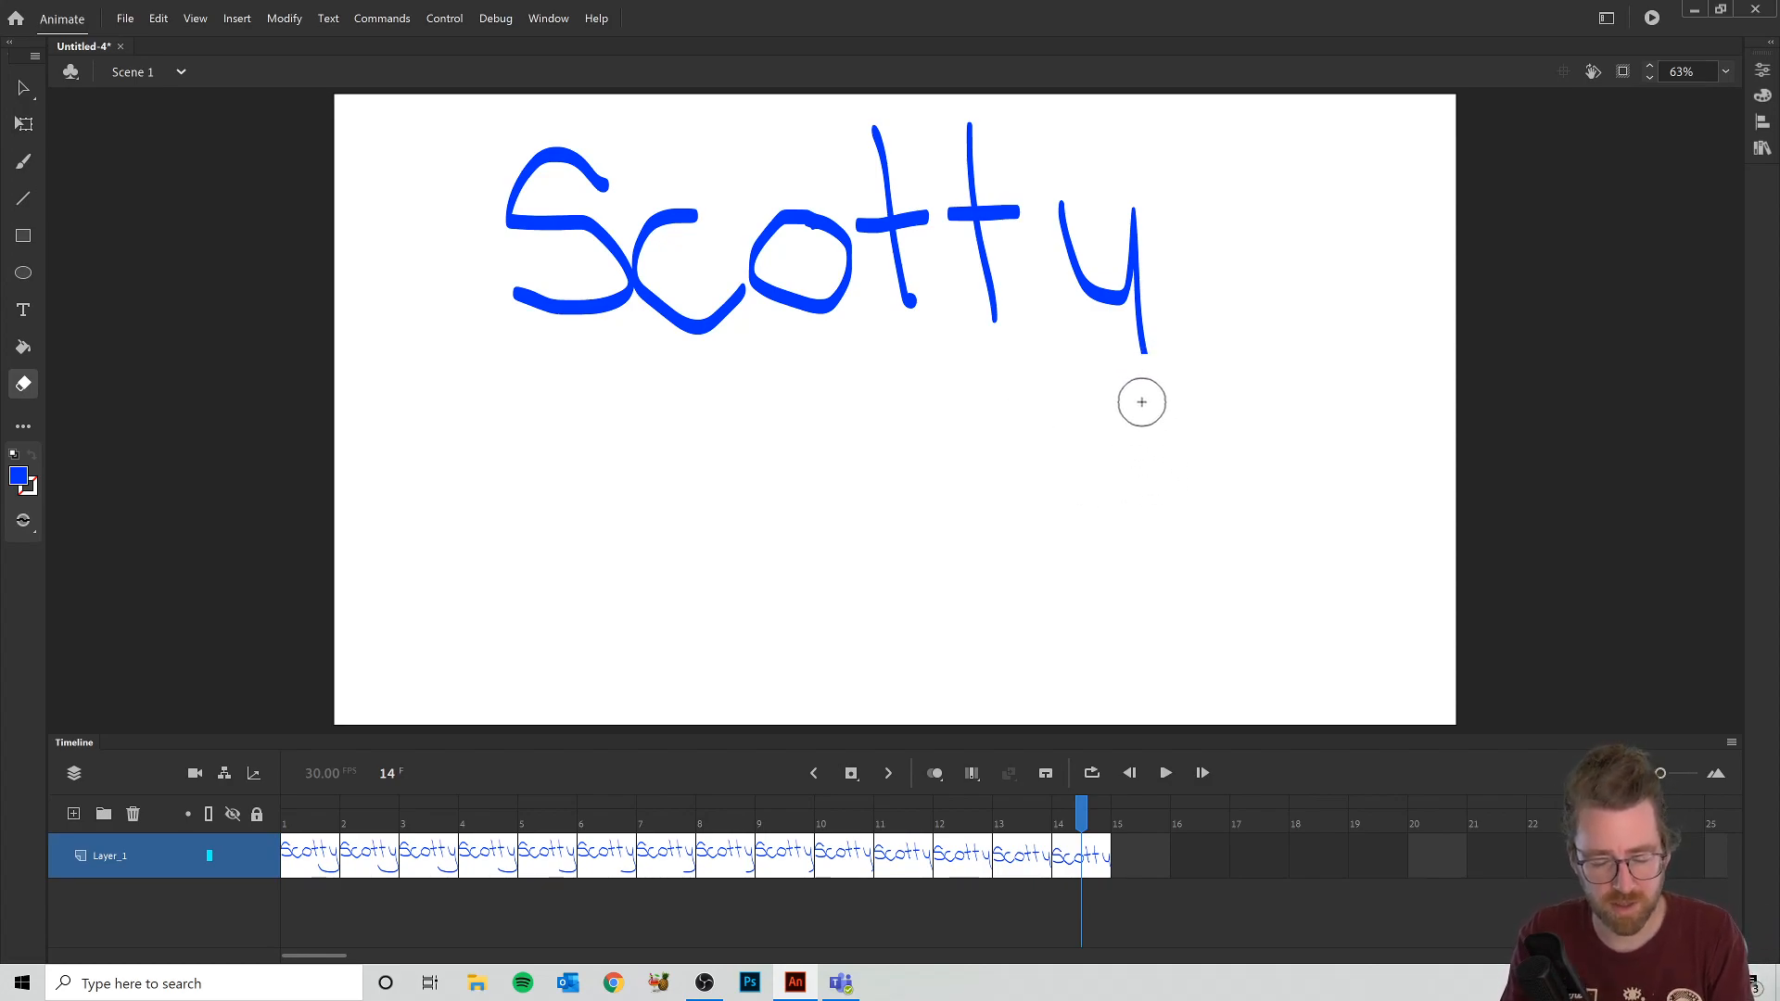
# Step: Erase the remaining straight stub of the y below its bowl on new keyframes 15 and 16
pyautogui.press('F6')
pyautogui.moveTo(1143, 355)
pyautogui.mouseDown()
pyautogui.moveTo(1164, 330)
pyautogui.moveTo(1157, 279)
pyautogui.mouseUp()
pyautogui.press('F6')
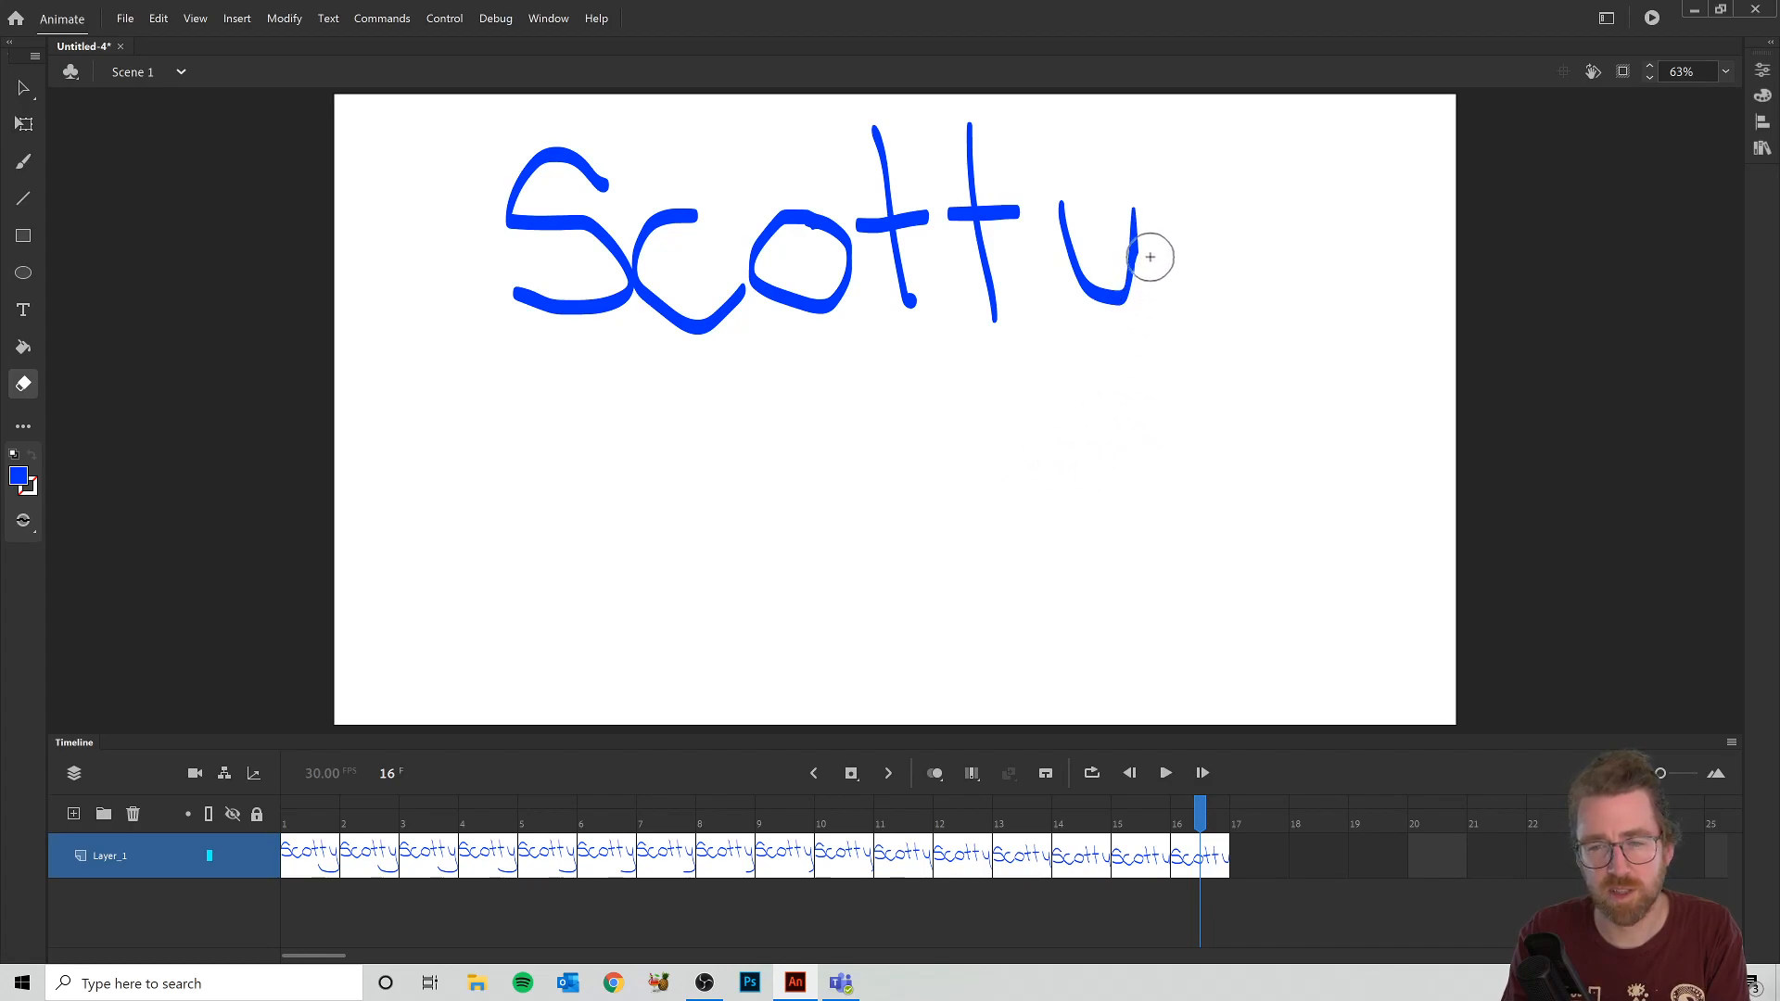
# Step: Erase the remaining u-shaped part of the y piece by piece on new keyframes 17 to 24
pyautogui.press('F6')
pyautogui.moveTo(1132, 191)
pyautogui.mouseDown()
pyautogui.moveTo(1159, 260)
pyautogui.moveTo(1143, 211)
pyautogui.moveTo(1142, 281)
pyautogui.moveTo(1129, 259)
pyautogui.moveTo(1148, 315)
pyautogui.moveTo(1127, 274)
pyautogui.moveTo(1113, 333)
pyautogui.moveTo(1109, 275)
pyautogui.moveTo(1057, 299)
pyautogui.moveTo(1098, 263)
pyautogui.moveTo(1073, 231)
pyautogui.mouseUp()
pyautogui.press('F6')
pyautogui.press('F6')
pyautogui.press('F6')
pyautogui.press('F6')
pyautogui.press('F6')
pyautogui.press('F6')
pyautogui.press('F6')
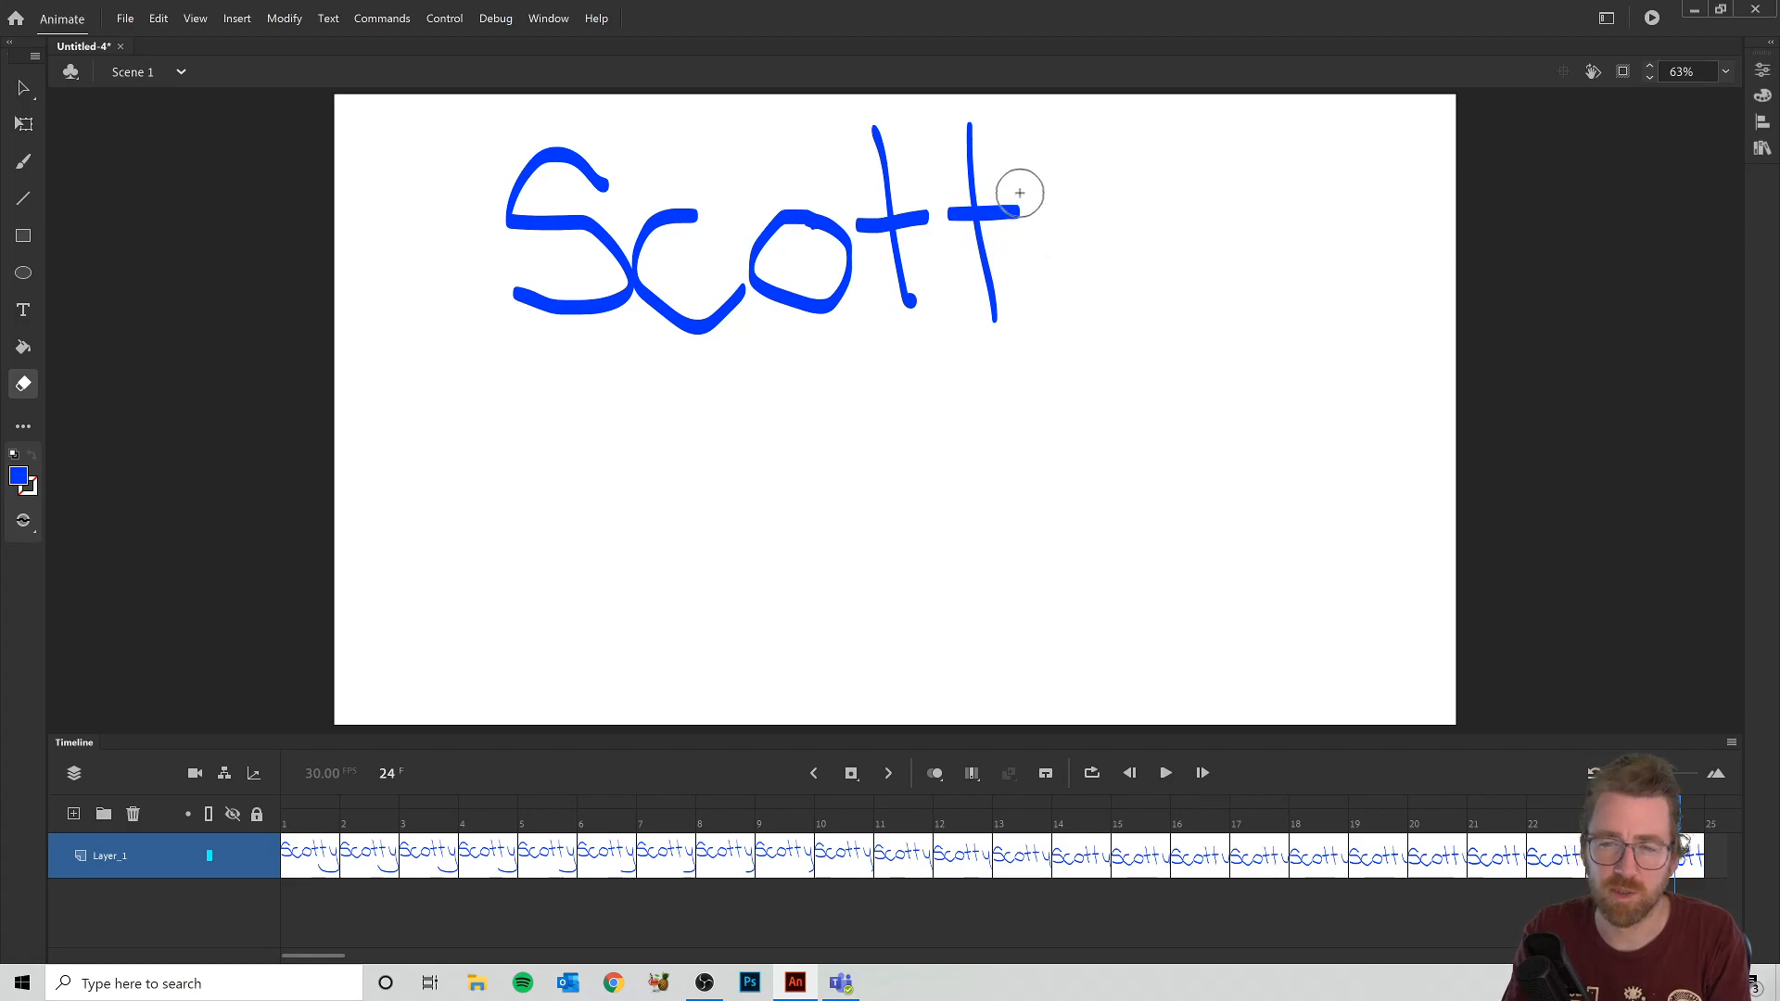
# Step: Erase the second t's crossbar from right to left over frames 24 to 27, using a smaller round eraser close to the stem
pyautogui.moveTo(1018, 195); pyautogui.dragTo(1021, 209)
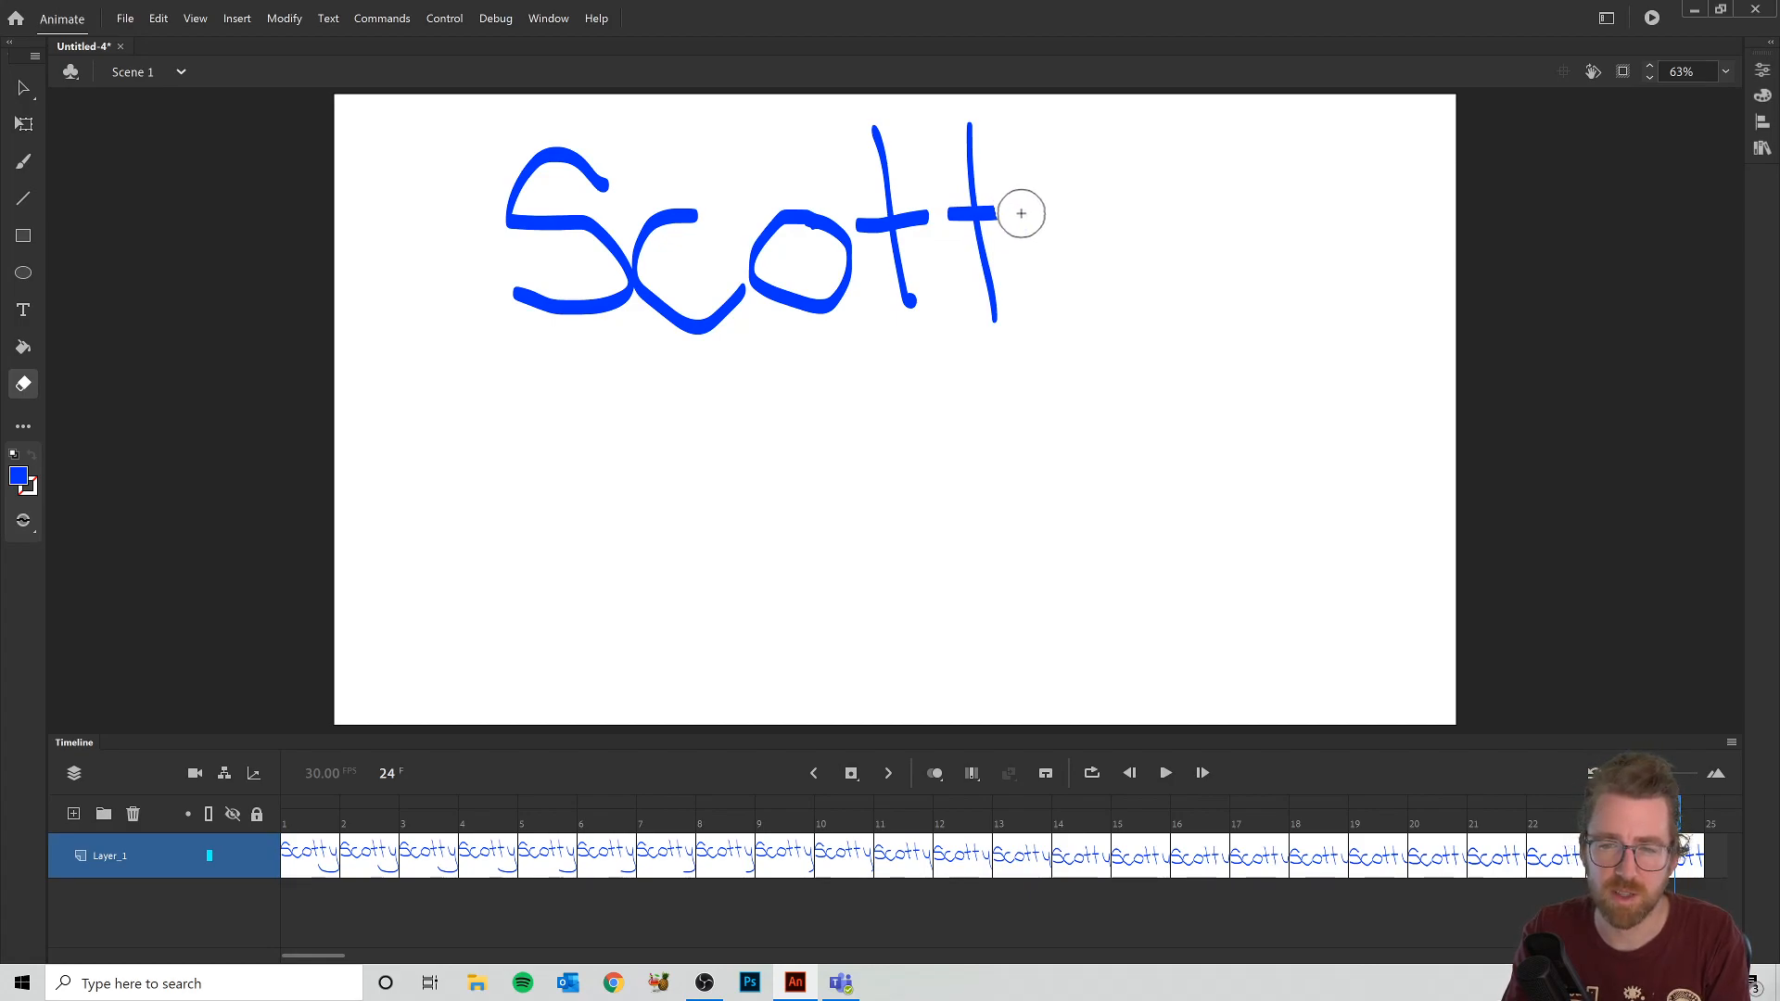
pyautogui.press('F6')
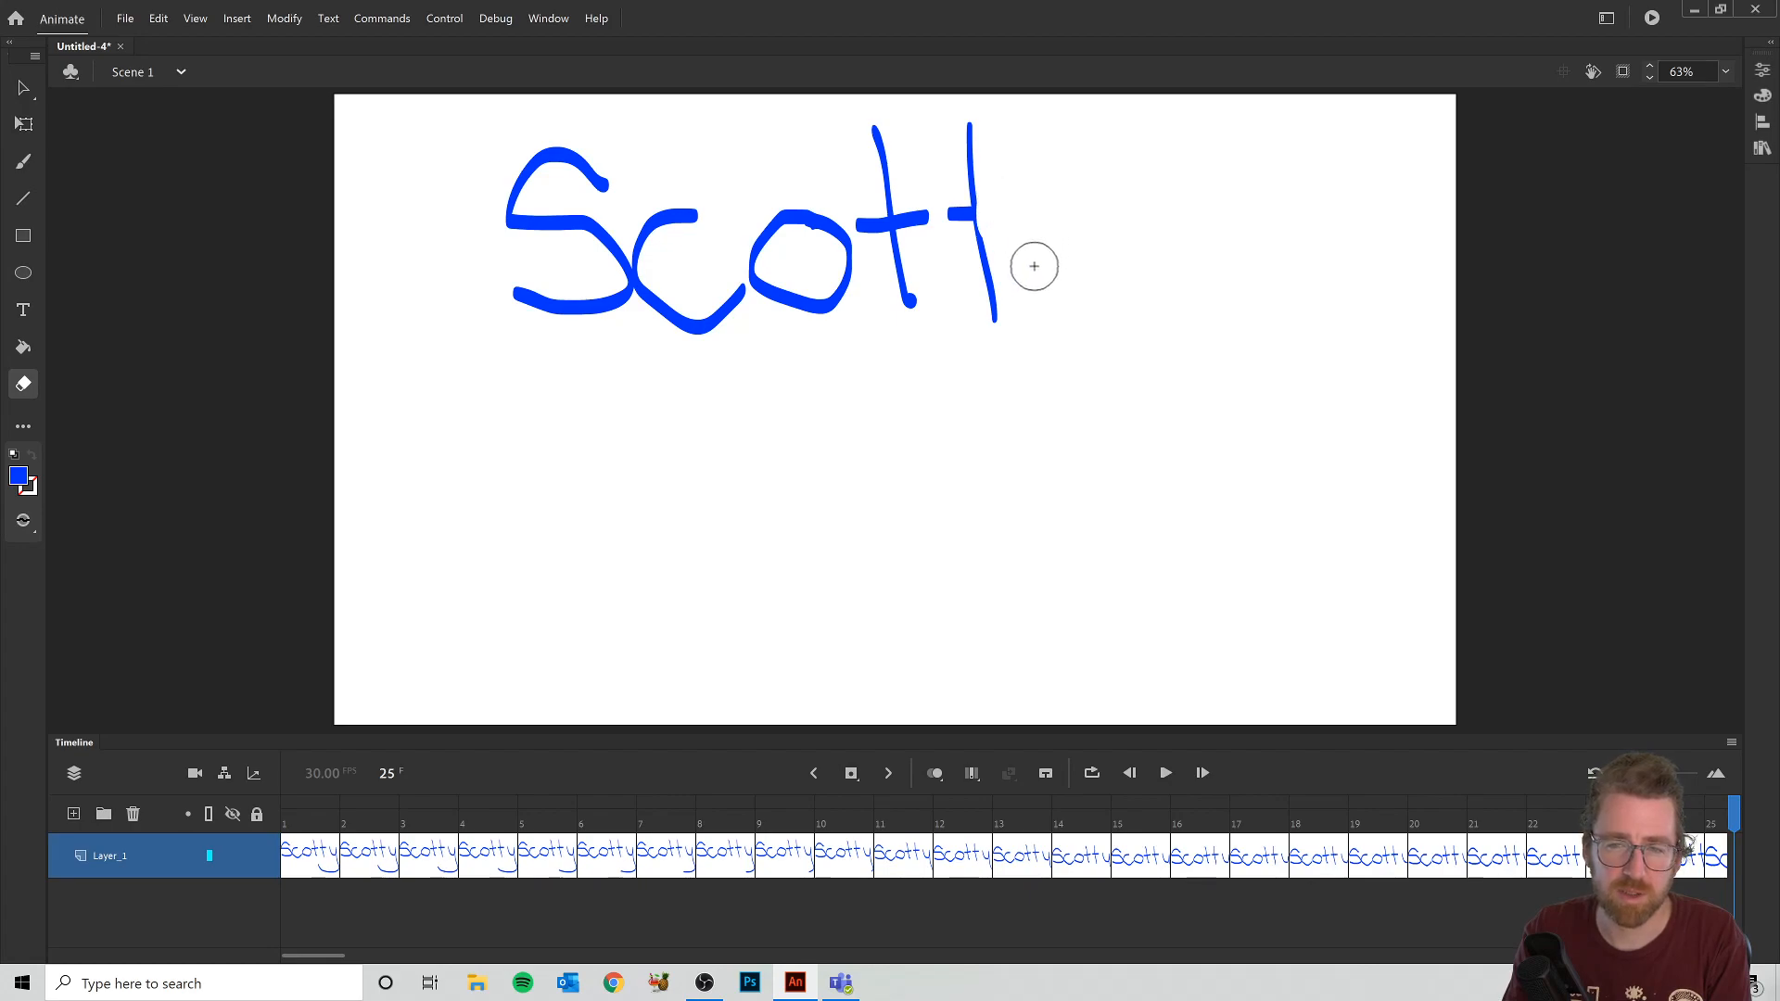
pyautogui.moveTo(1001, 212); pyautogui.dragTo(1016, 210)
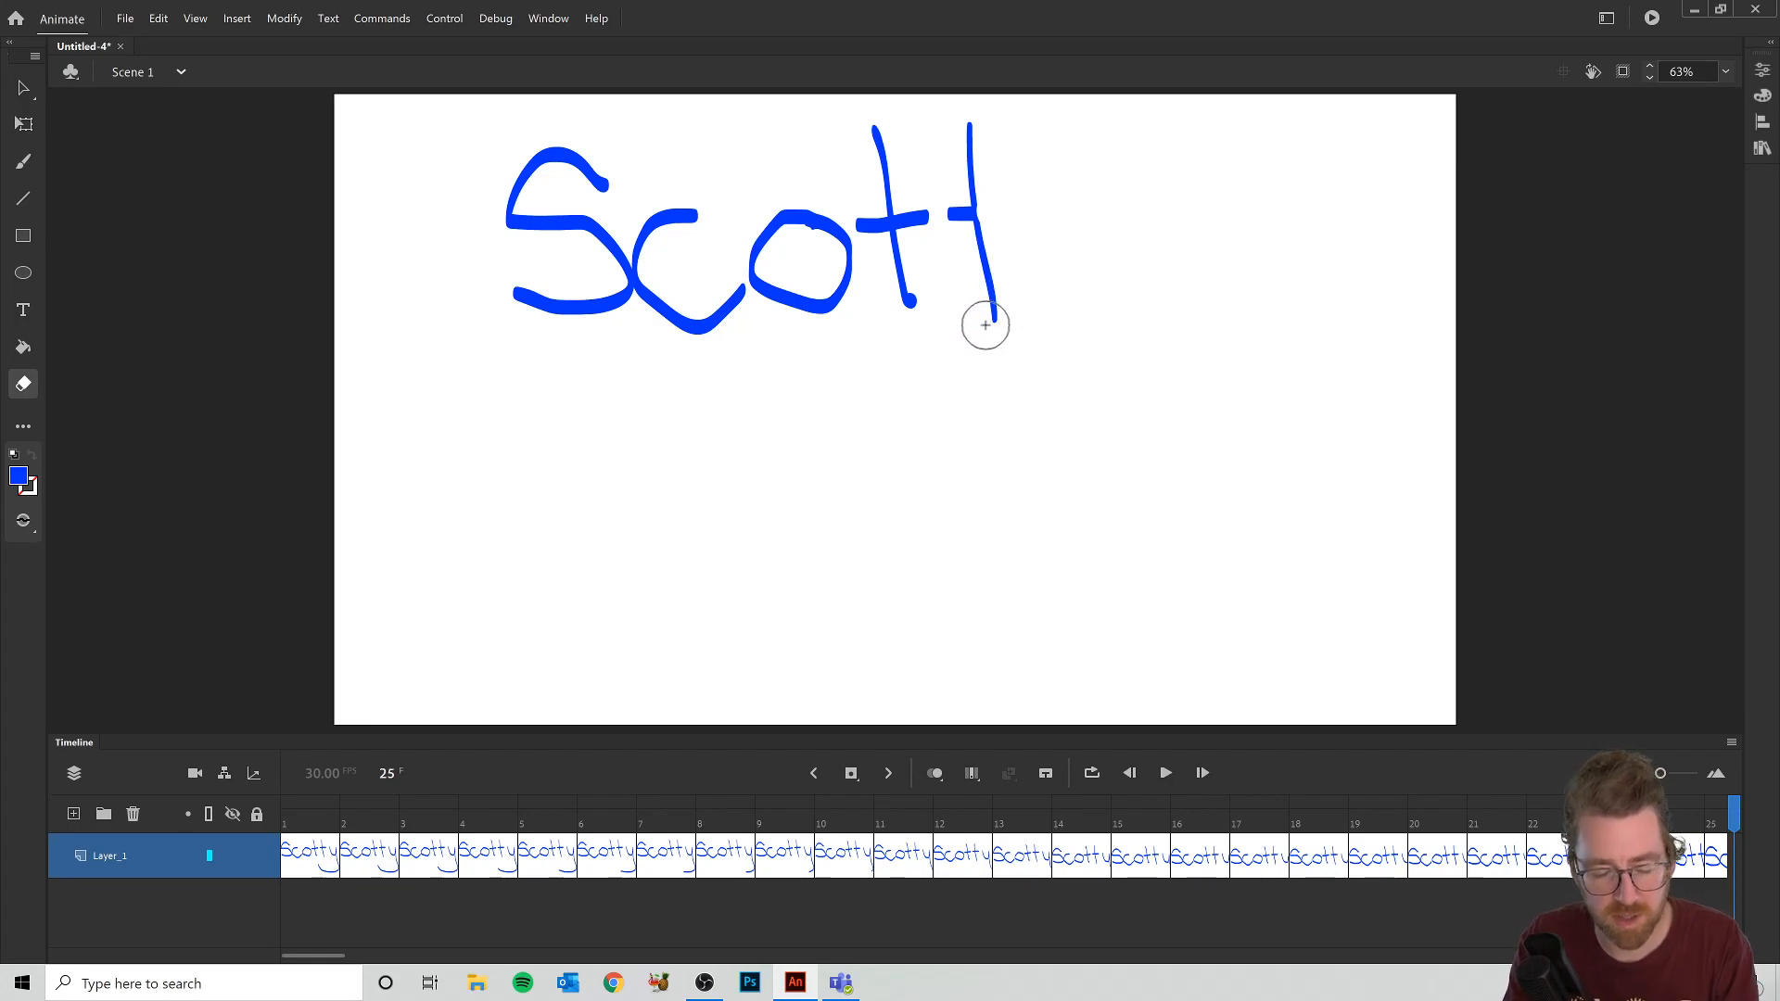
pyautogui.press('F6')
pyautogui.moveTo(948, 215); pyautogui.dragTo(950, 214)
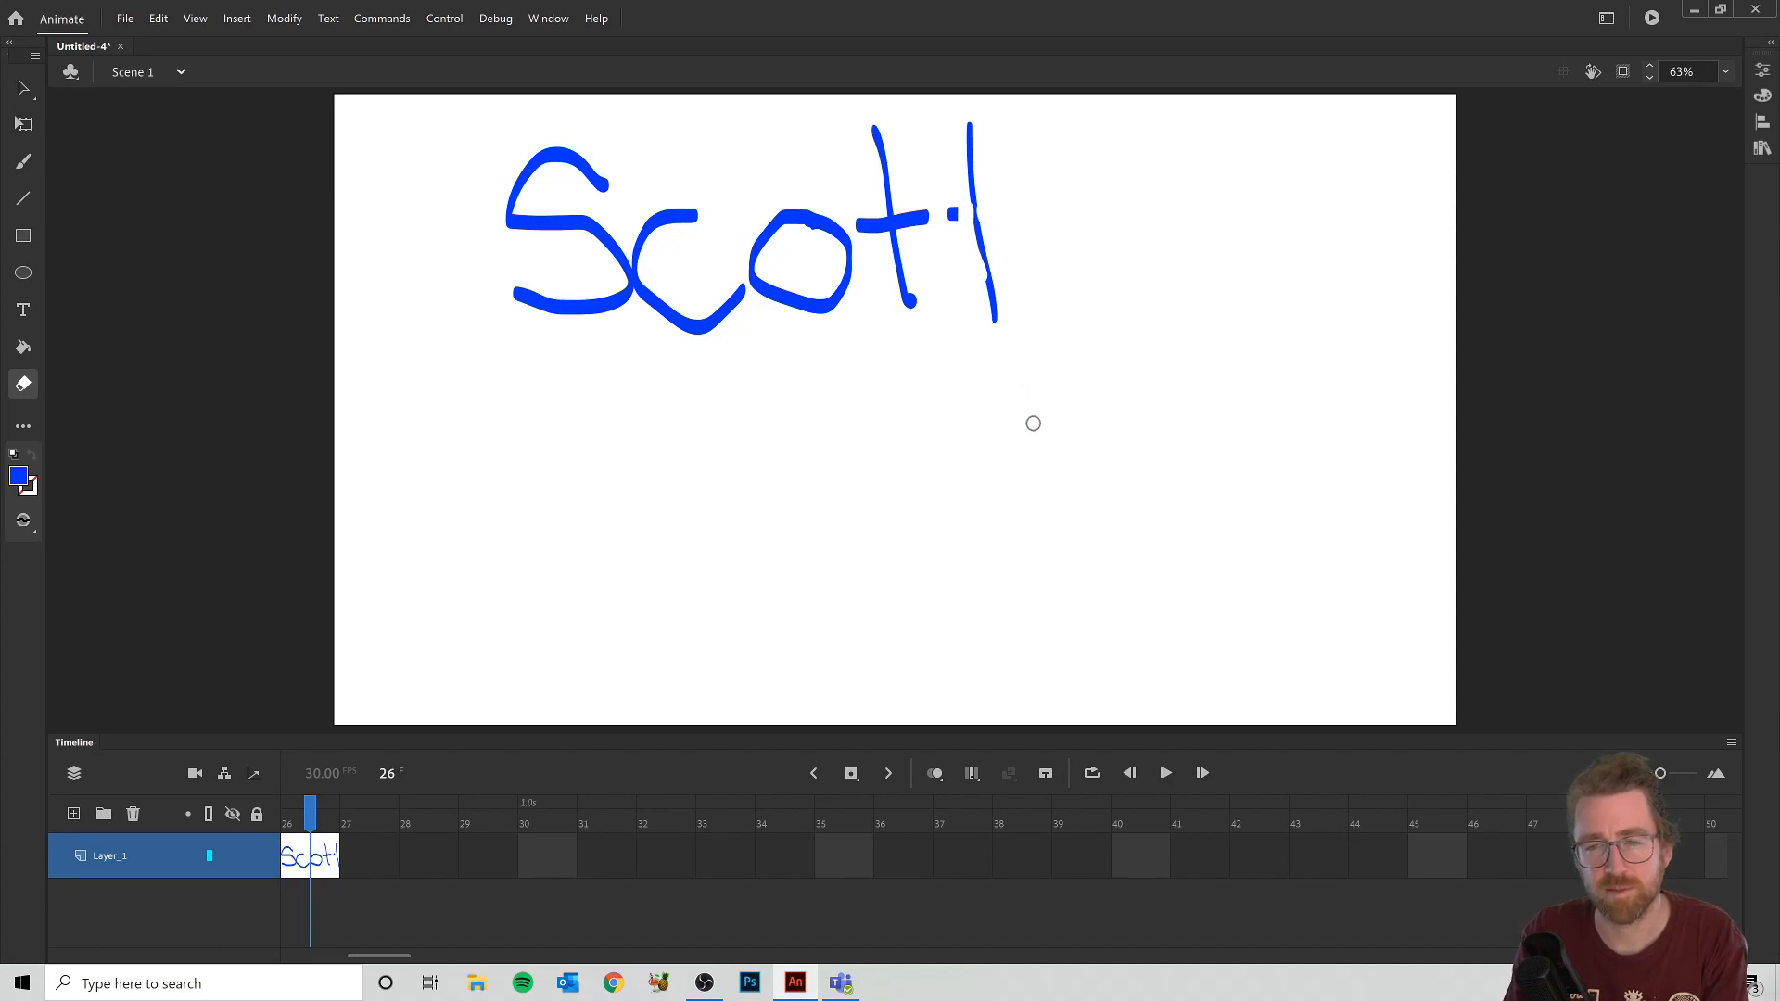
pyautogui.press('F6')
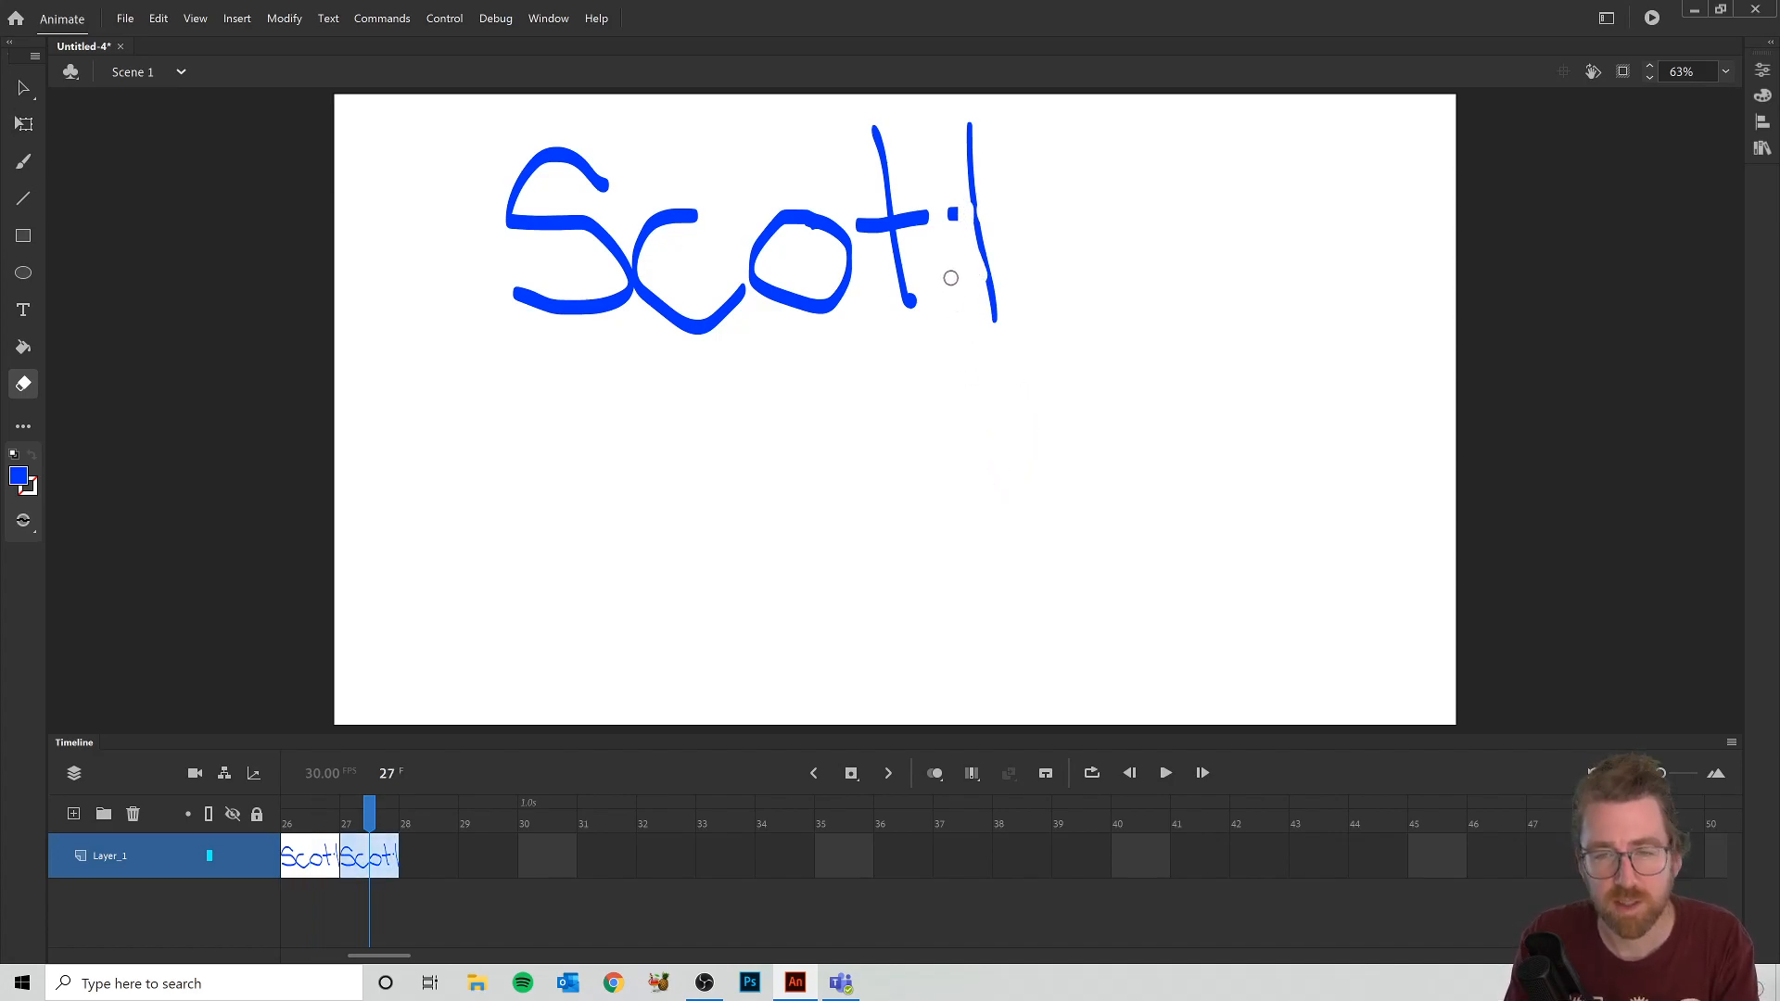
pyautogui.click(952, 214)
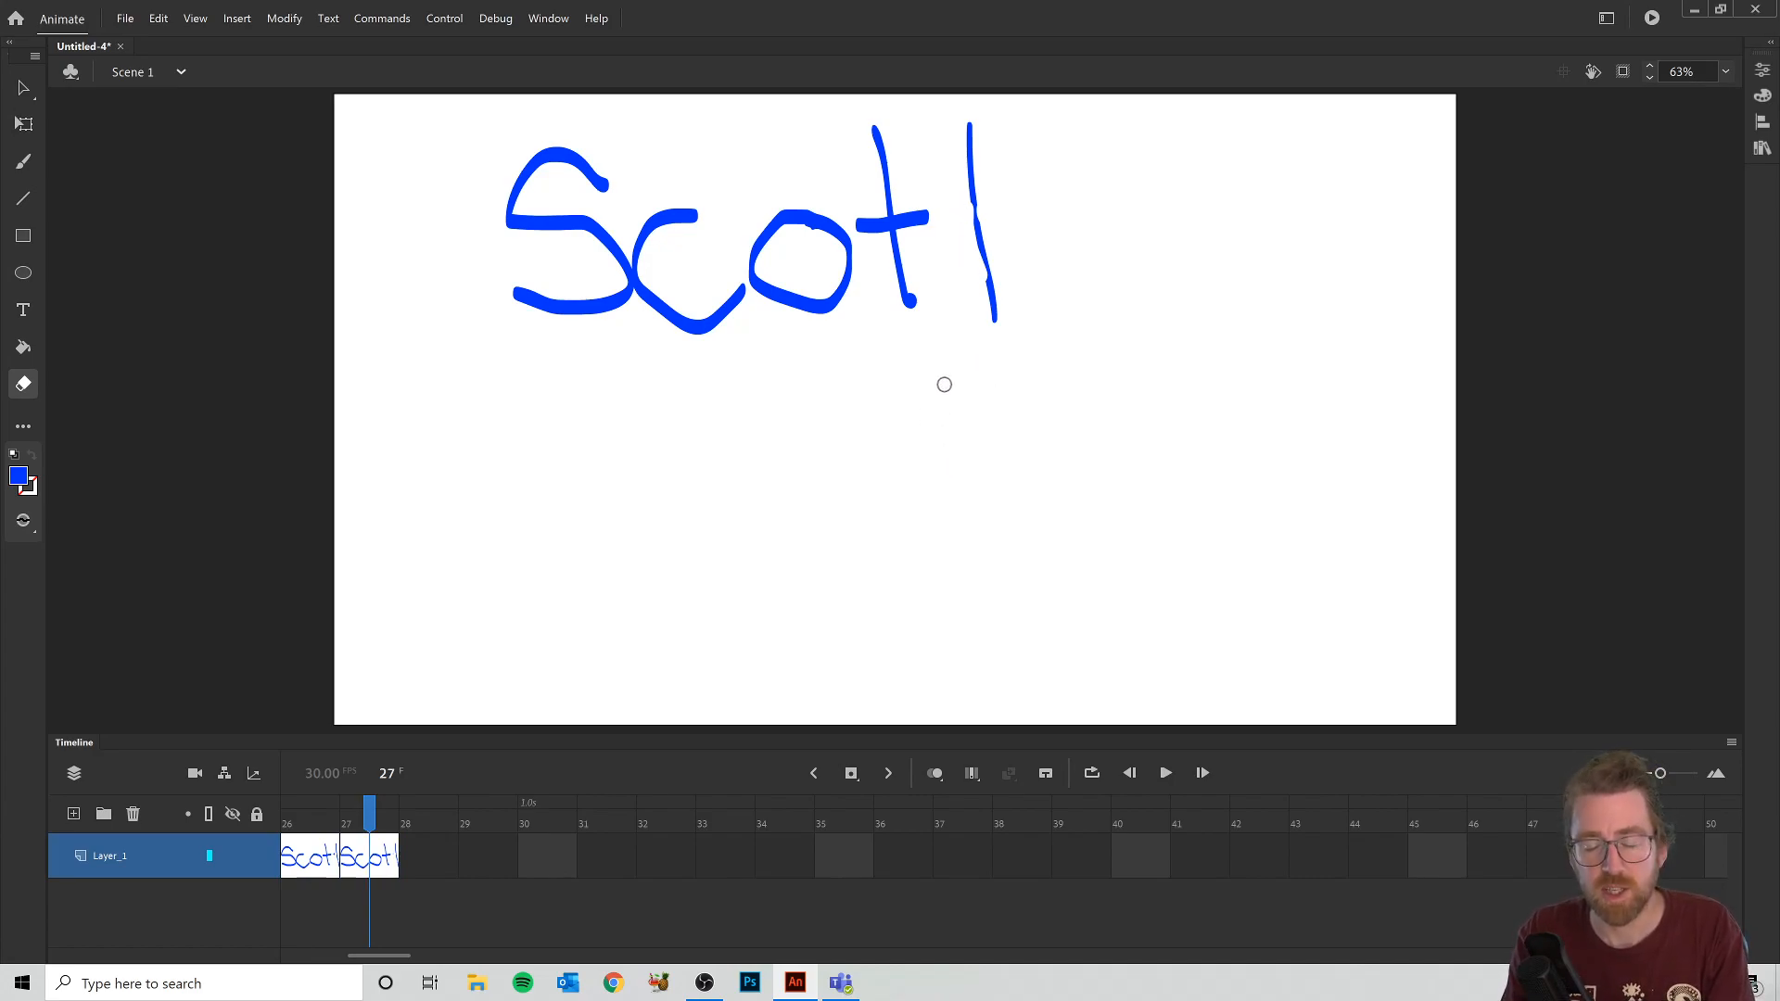
# Step: Erase the second t's stem from its lower end upward, one bite per new keyframe, starting at frame 28
pyautogui.press('F6')
pyautogui.click(965, 126)
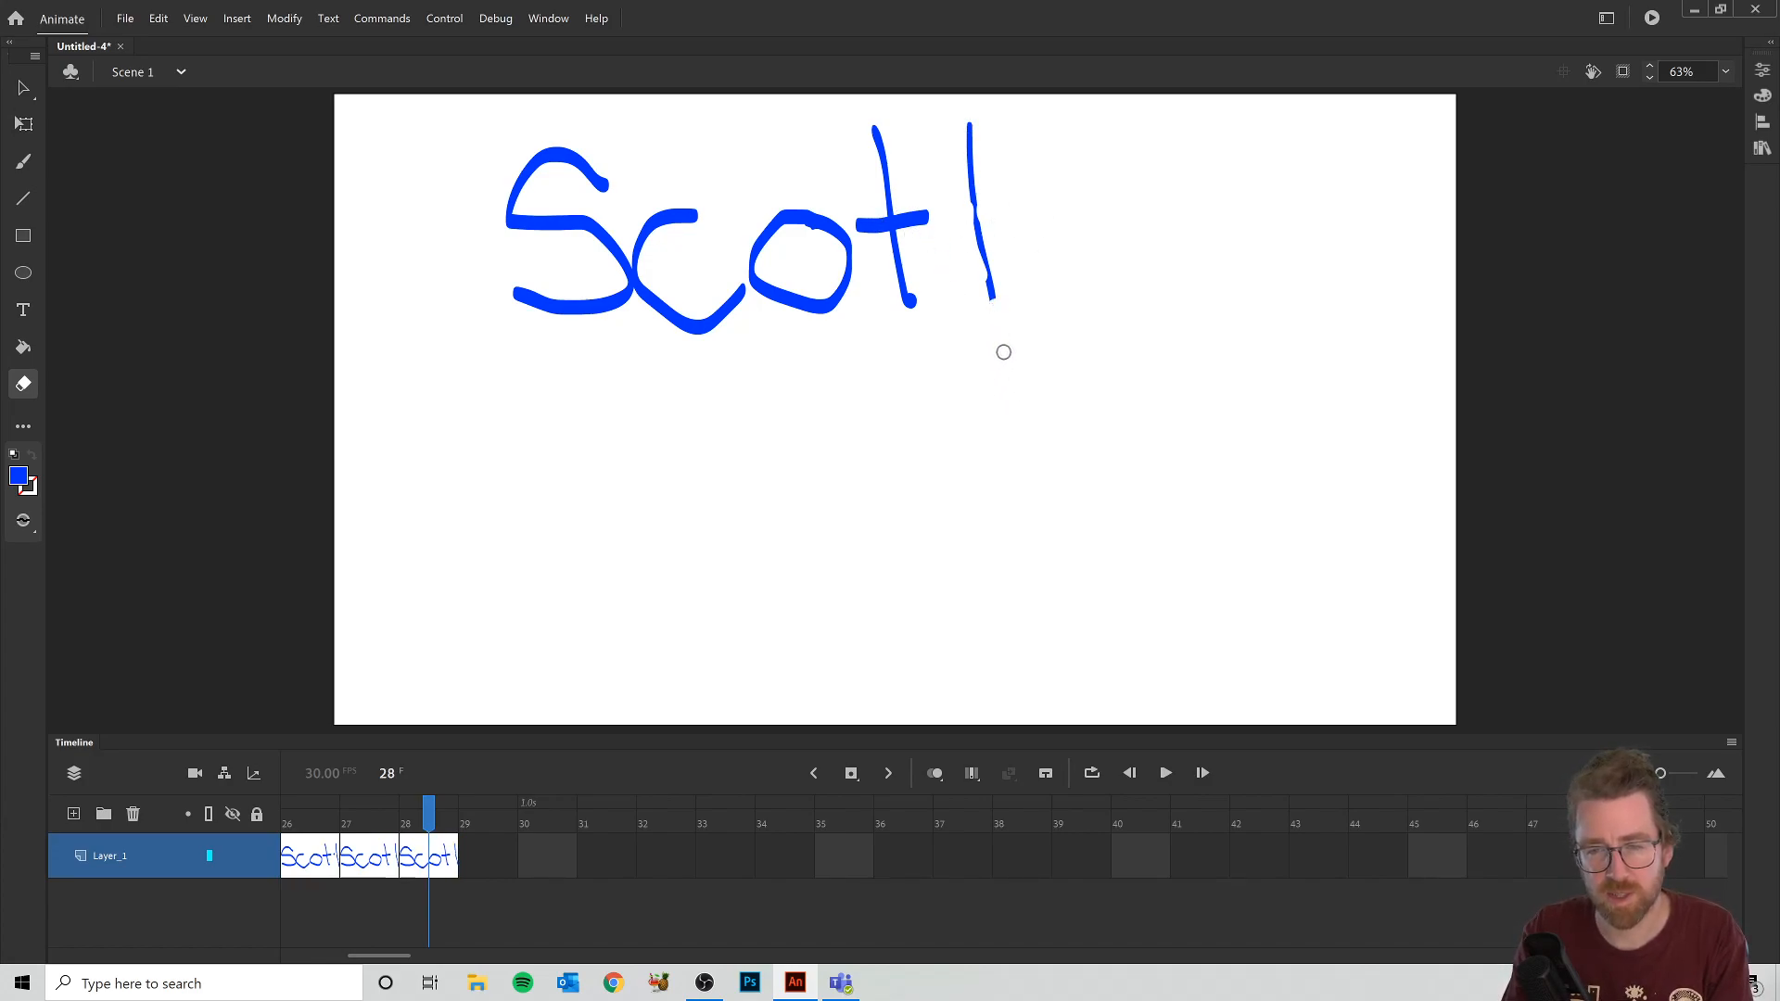
pyautogui.press('F6')
pyautogui.moveTo(981, 304)
pyautogui.mouseDown()
pyautogui.moveTo(969, 124)
pyautogui.moveTo(952, 316)
pyautogui.moveTo(922, 303)
pyautogui.moveTo(928, 179)
pyautogui.moveTo(928, 242)
pyautogui.moveTo(900, 216)
pyautogui.mouseUp()
pyautogui.press('F6')
pyautogui.press('F6')
pyautogui.press('F6')
pyautogui.press('F6')
pyautogui.press('F6')
pyautogui.press('F6')
pyautogui.press('F6')
pyautogui.press('F6')
pyautogui.press('F6')
pyautogui.press('F6')
pyautogui.press('F6')
# Step: Erase the rest of the first t's crossbar from right to left on new keyframes 41 to 44, leaving the stem
pyautogui.press('F6')
pyautogui.moveTo(895, 199); pyautogui.dragTo(883, 213)
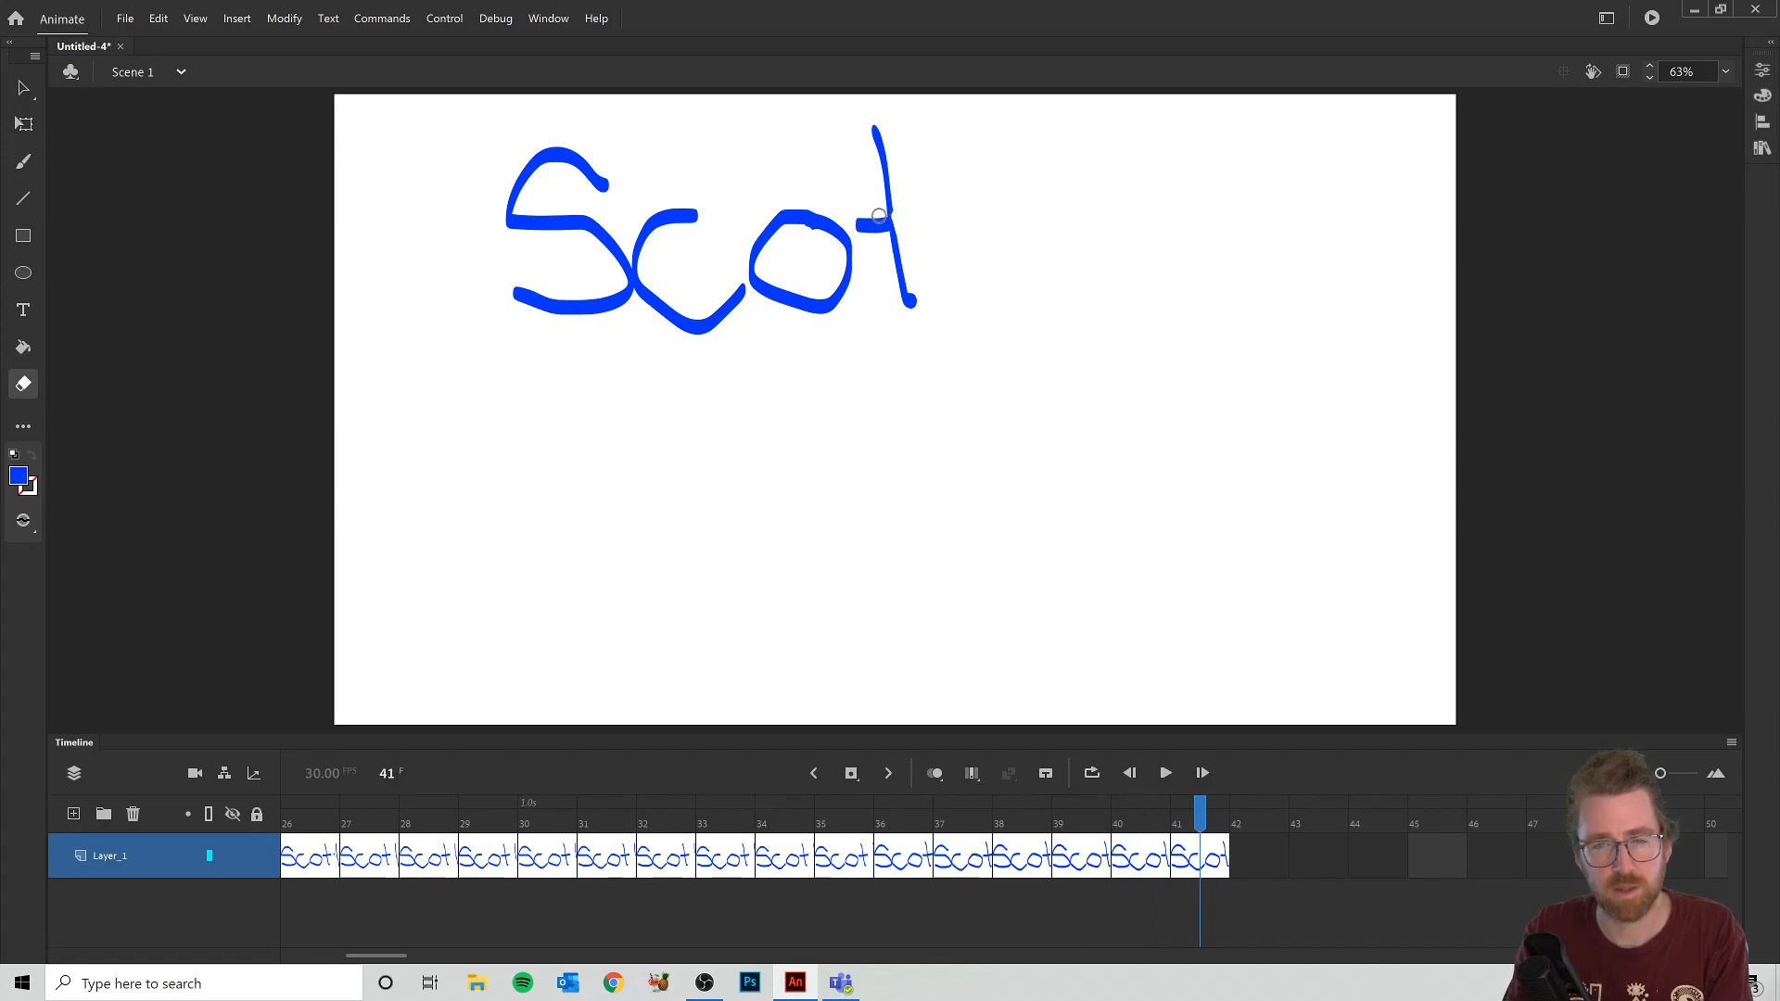
pyautogui.press('F6')
pyautogui.moveTo(866, 227); pyautogui.dragTo(862, 246)
pyautogui.press('F6')
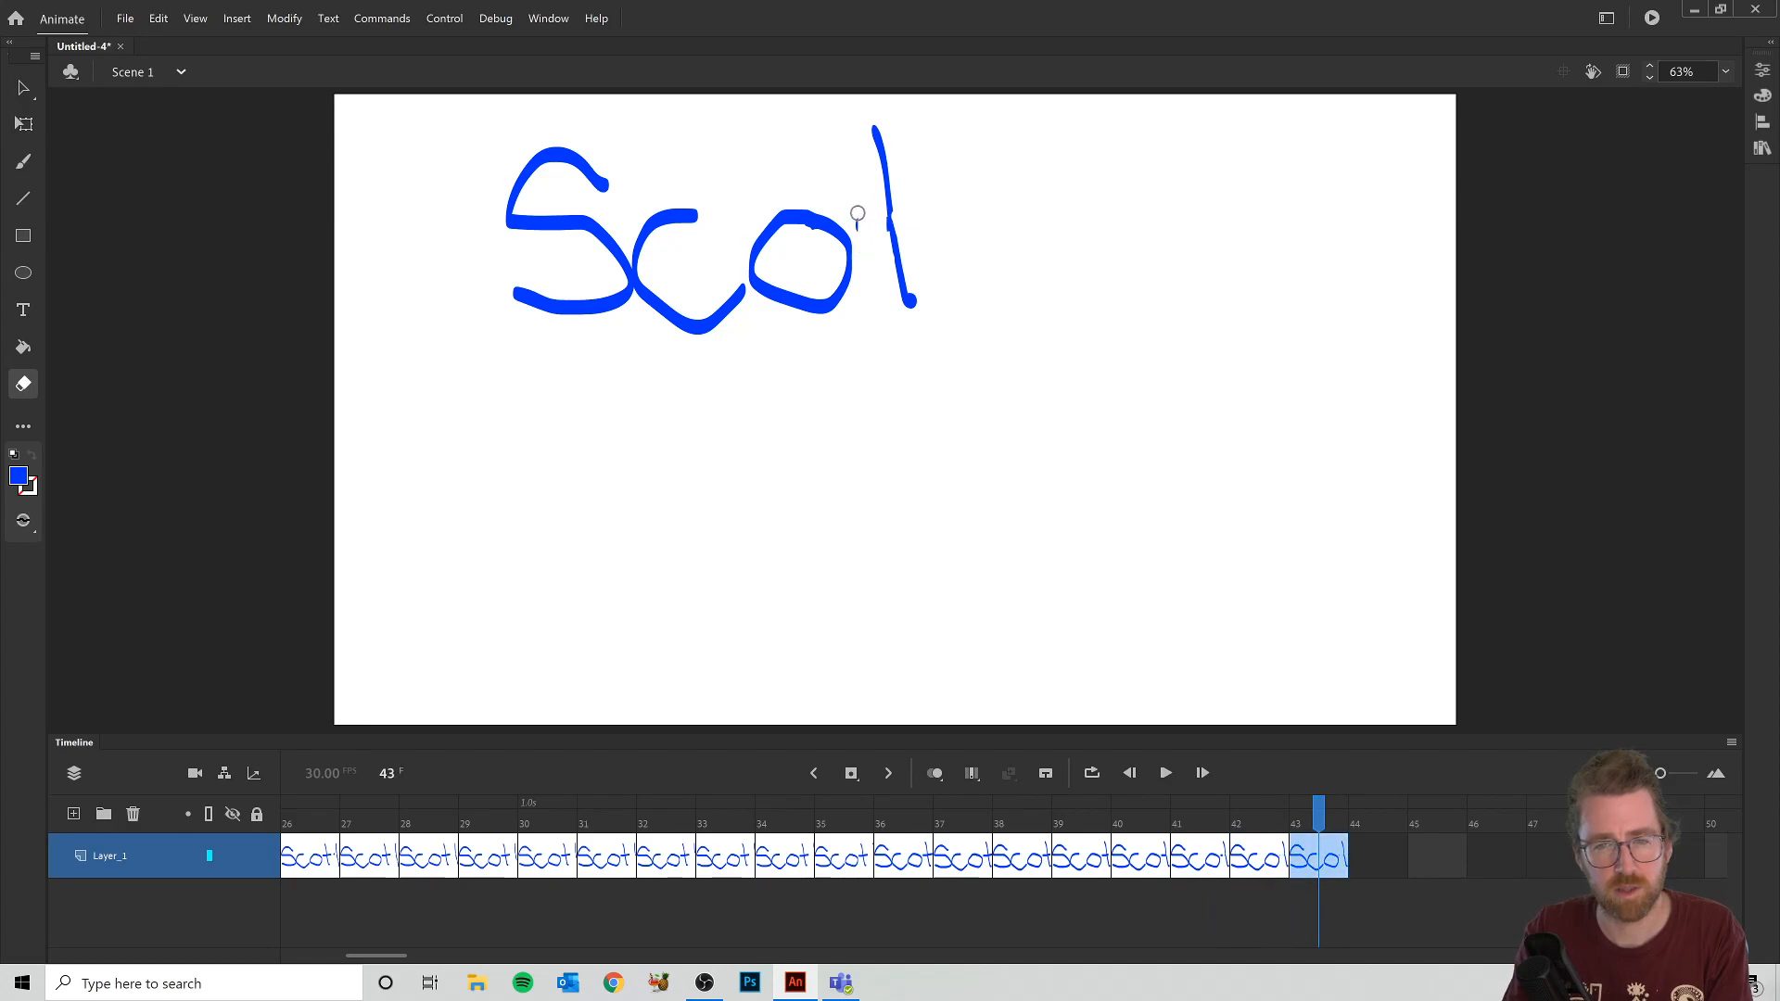
pyautogui.press('F6')
pyautogui.click(932, 301)
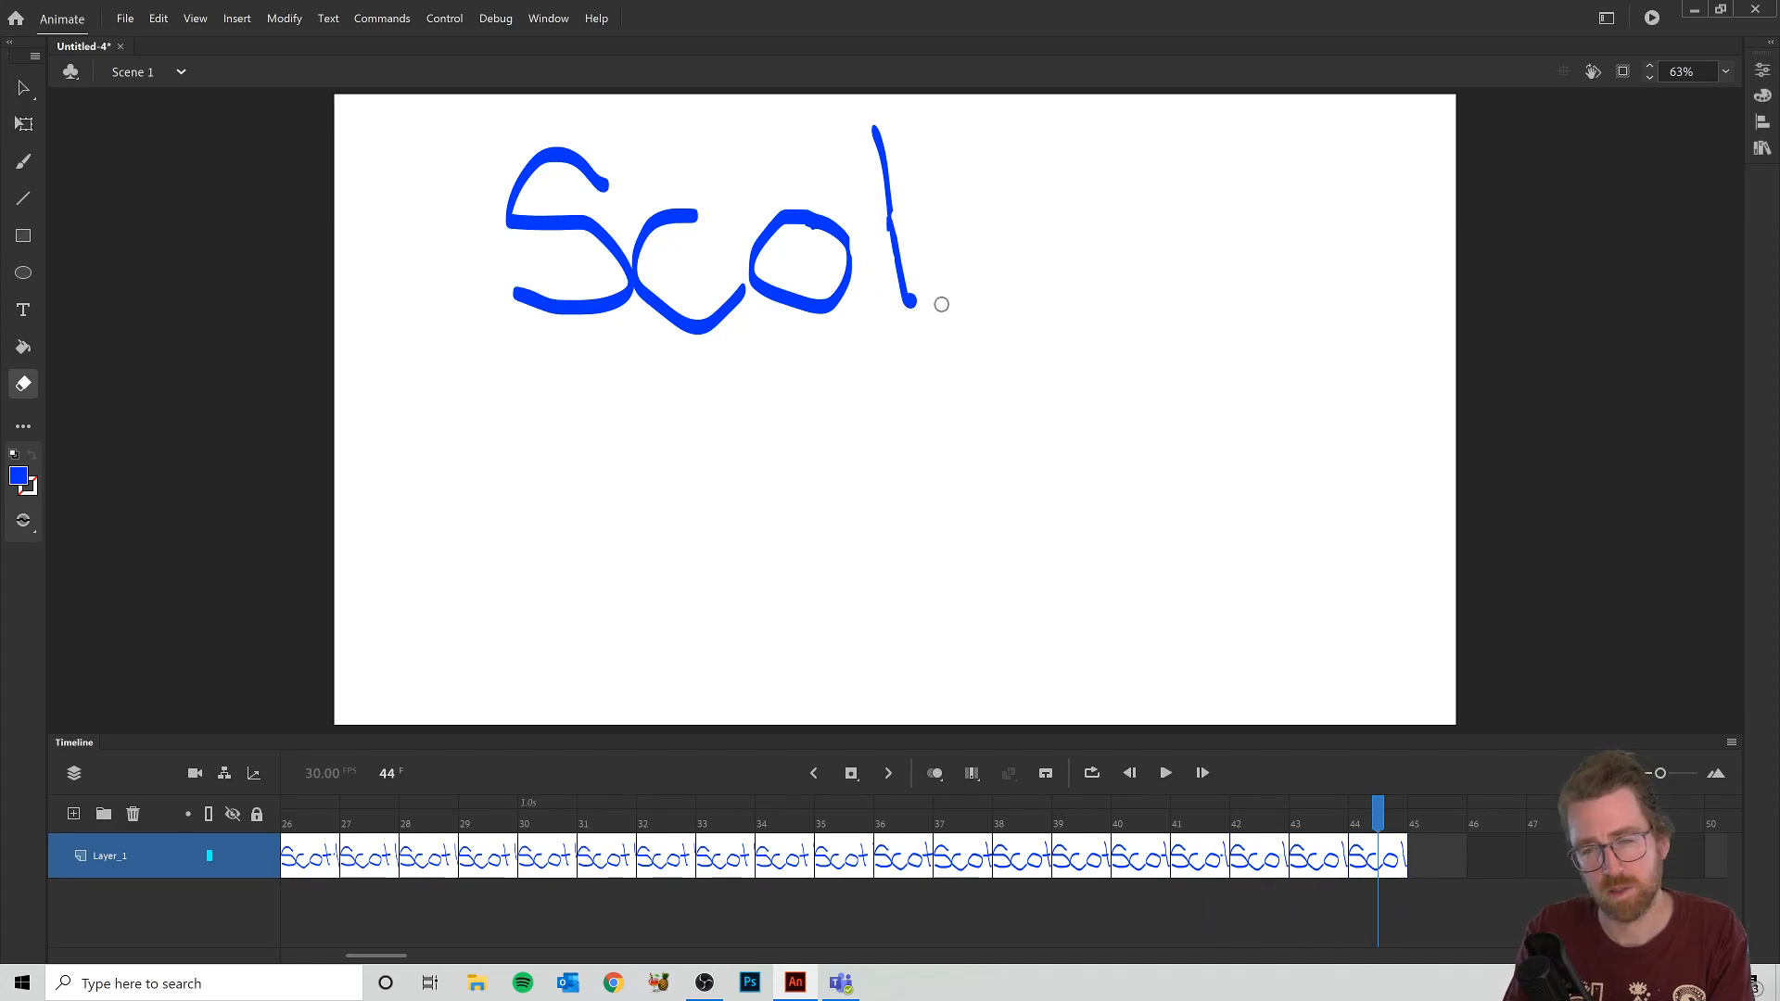
# Step: Erase the first t's stem from its lower end upward on new keyframes 45 to 53
pyautogui.press('F6')
pyautogui.moveTo(916, 302)
pyautogui.mouseDown()
pyautogui.moveTo(890, 287)
pyautogui.moveTo(906, 286)
pyautogui.mouseUp()
pyautogui.press('F6')
pyautogui.press('F6')
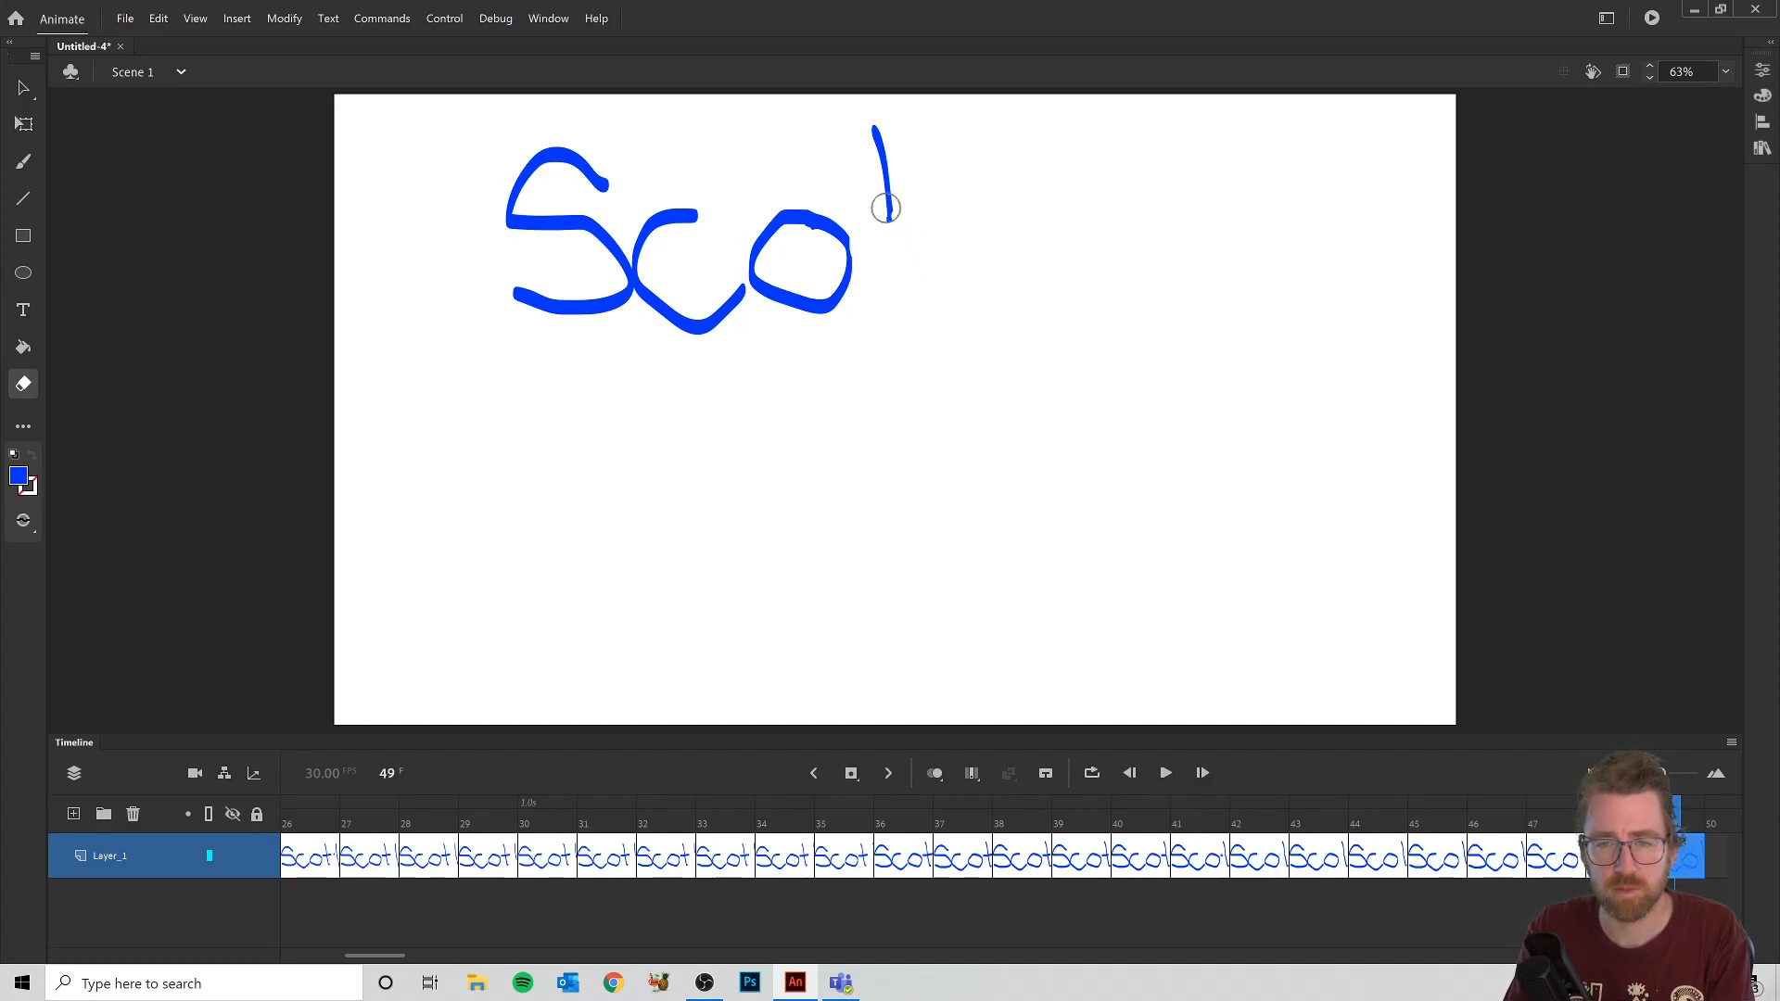
pyautogui.press('F6')
pyautogui.moveTo(882, 172); pyautogui.dragTo(909, 206)
pyautogui.press('F6')
pyautogui.press('F6')
# Step: Erase the o counterclockwise from its top down the left side, one bite per new keyframe, on frames 54 to 58
pyautogui.press('F6')
pyautogui.click(817, 224)
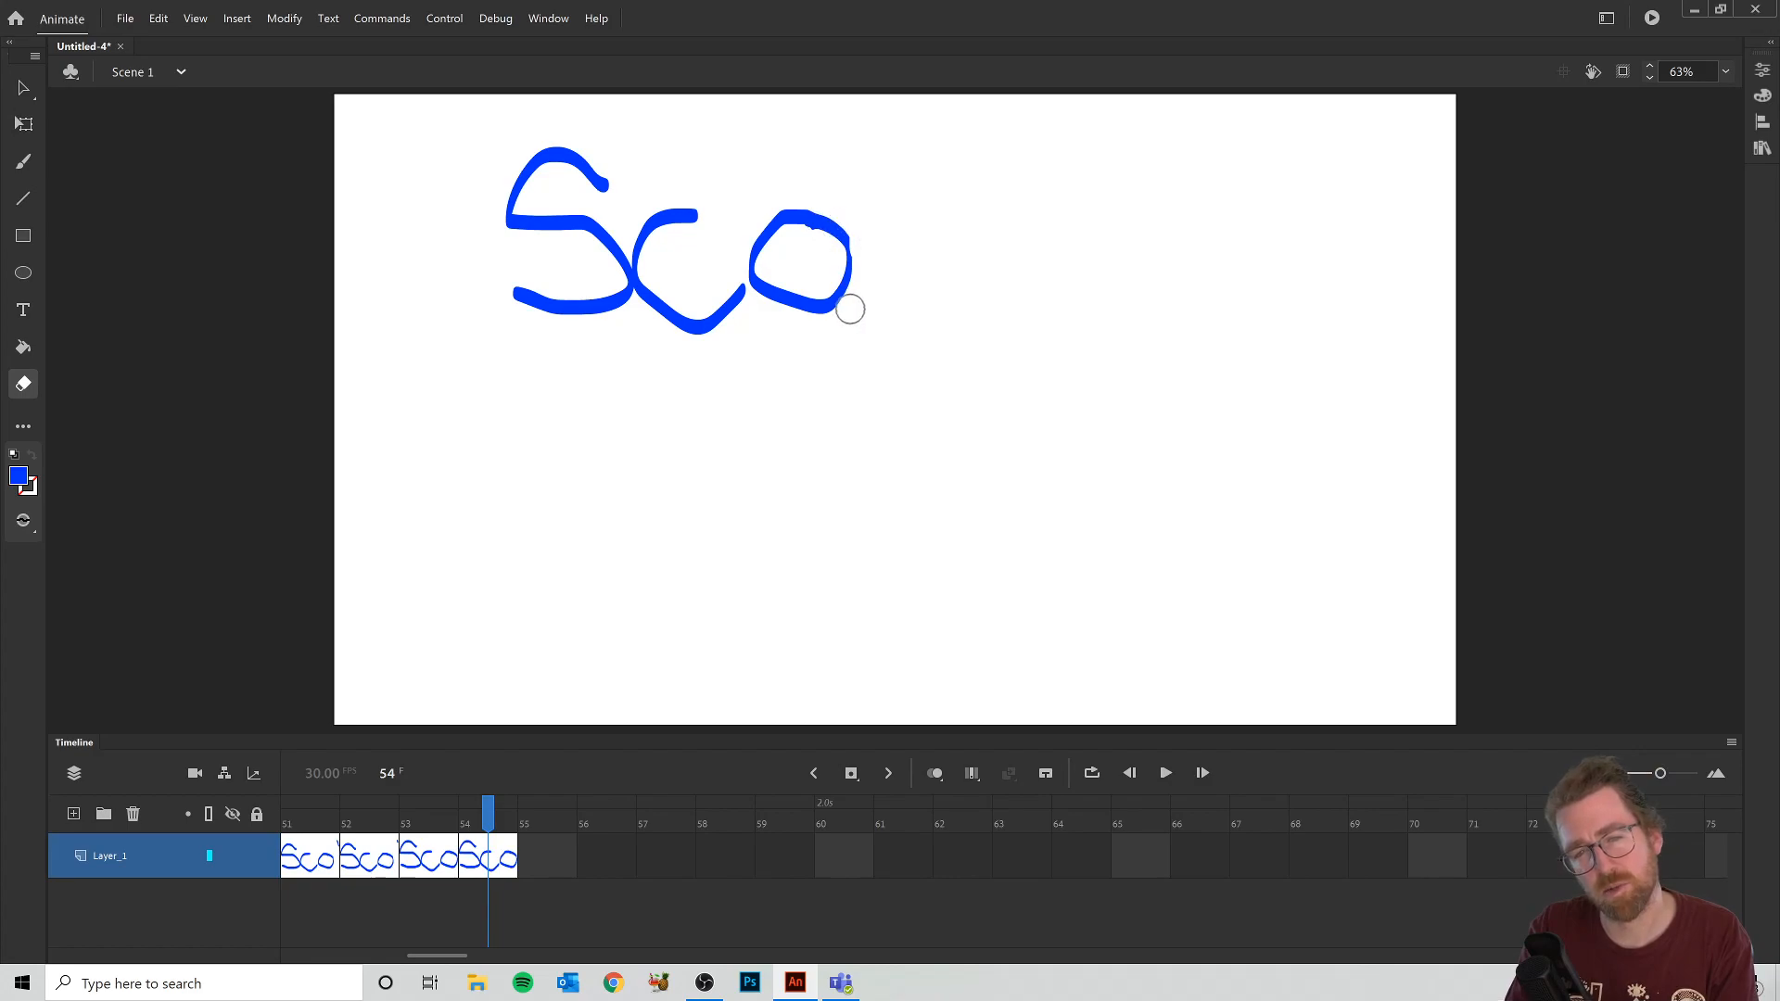
pyautogui.press('F6')
pyautogui.click(783, 216)
pyautogui.press('F6')
pyautogui.click(772, 234)
pyautogui.press('F6')
pyautogui.click(759, 252)
pyautogui.press('F6')
pyautogui.click(759, 269)
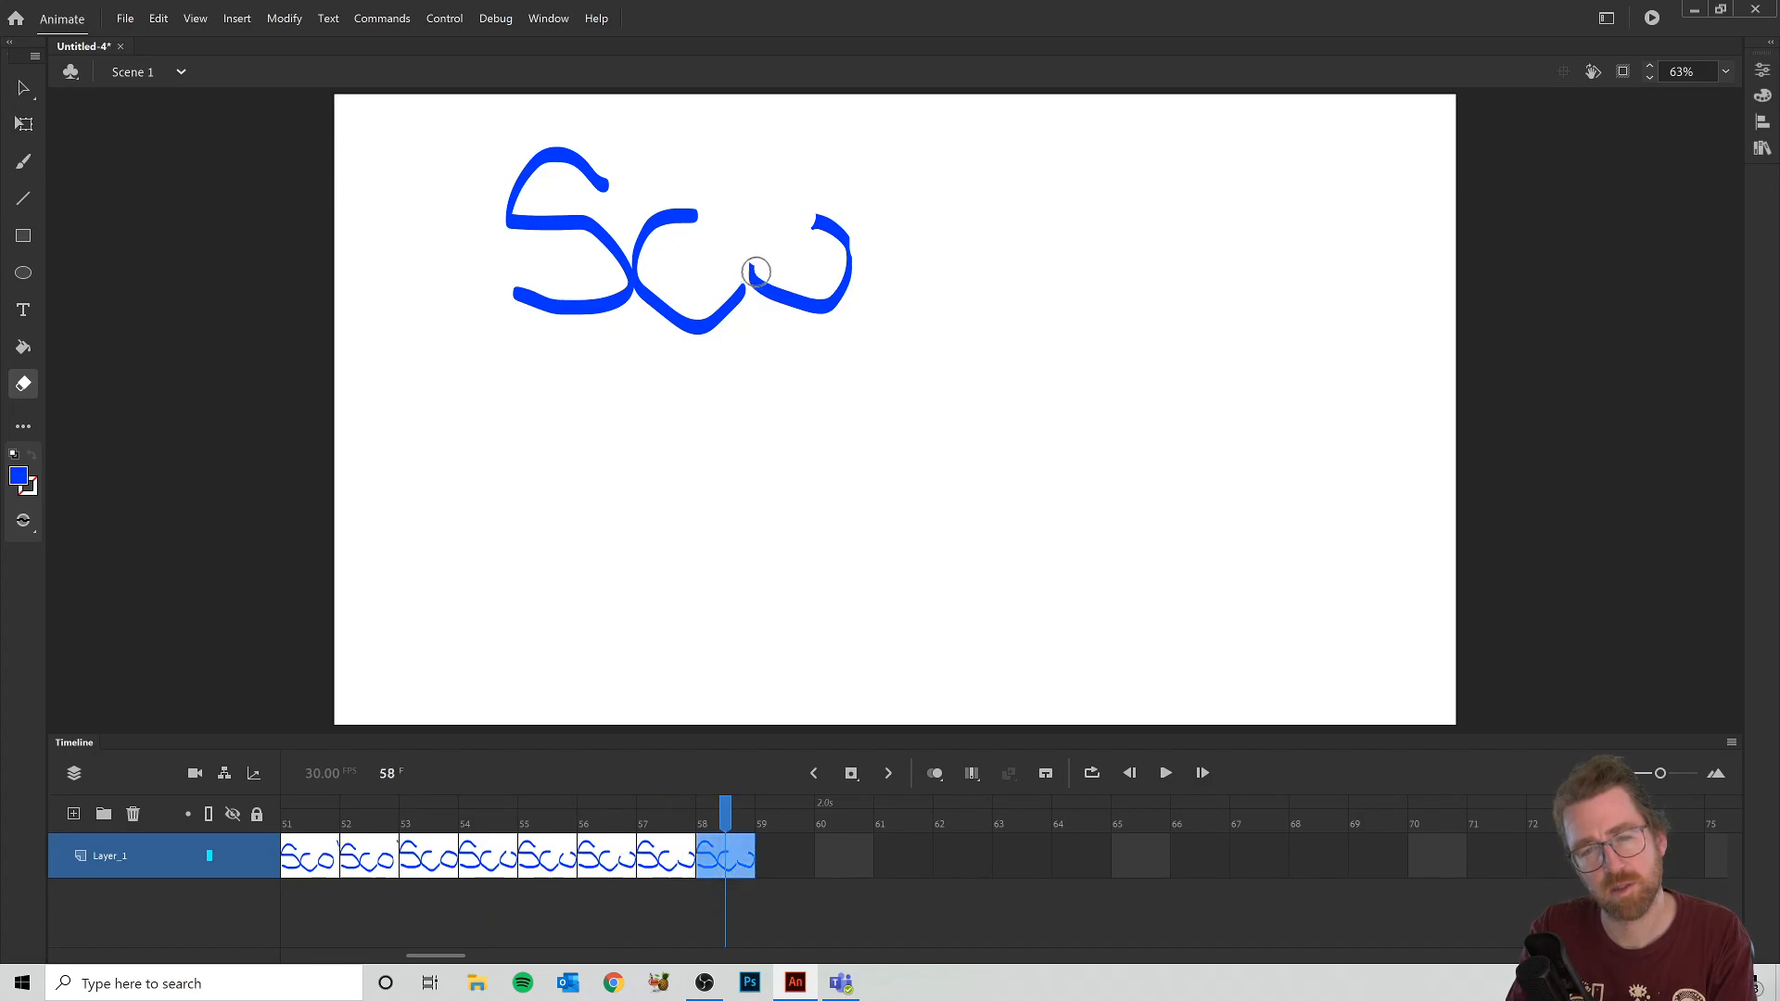
# Step: Erase the bottom curve of the o from left to right on new keyframes 59 to 62
pyautogui.press('F6')
pyautogui.click(770, 283)
pyautogui.press('F6')
pyautogui.click(788, 292)
pyautogui.press('F6')
pyautogui.click(820, 306)
pyautogui.press('F6')
pyautogui.click(826, 302)
# Step: Erase the right side of the o upward to its top on new keyframes 63 to 67, clearing the whole letter
pyautogui.press('F6')
pyautogui.click(839, 273)
pyautogui.press('F6')
pyautogui.click(847, 262)
pyautogui.press('F6')
pyautogui.click(844, 239)
pyautogui.press('F6')
pyautogui.click(824, 225)
pyautogui.press('F6')
pyautogui.click(819, 224)
pyautogui.click(807, 336)
# Step: Erase the c from its lower-right end along the bottom curve on new keyframes from frame 68 to frame 75
pyautogui.press('F6')
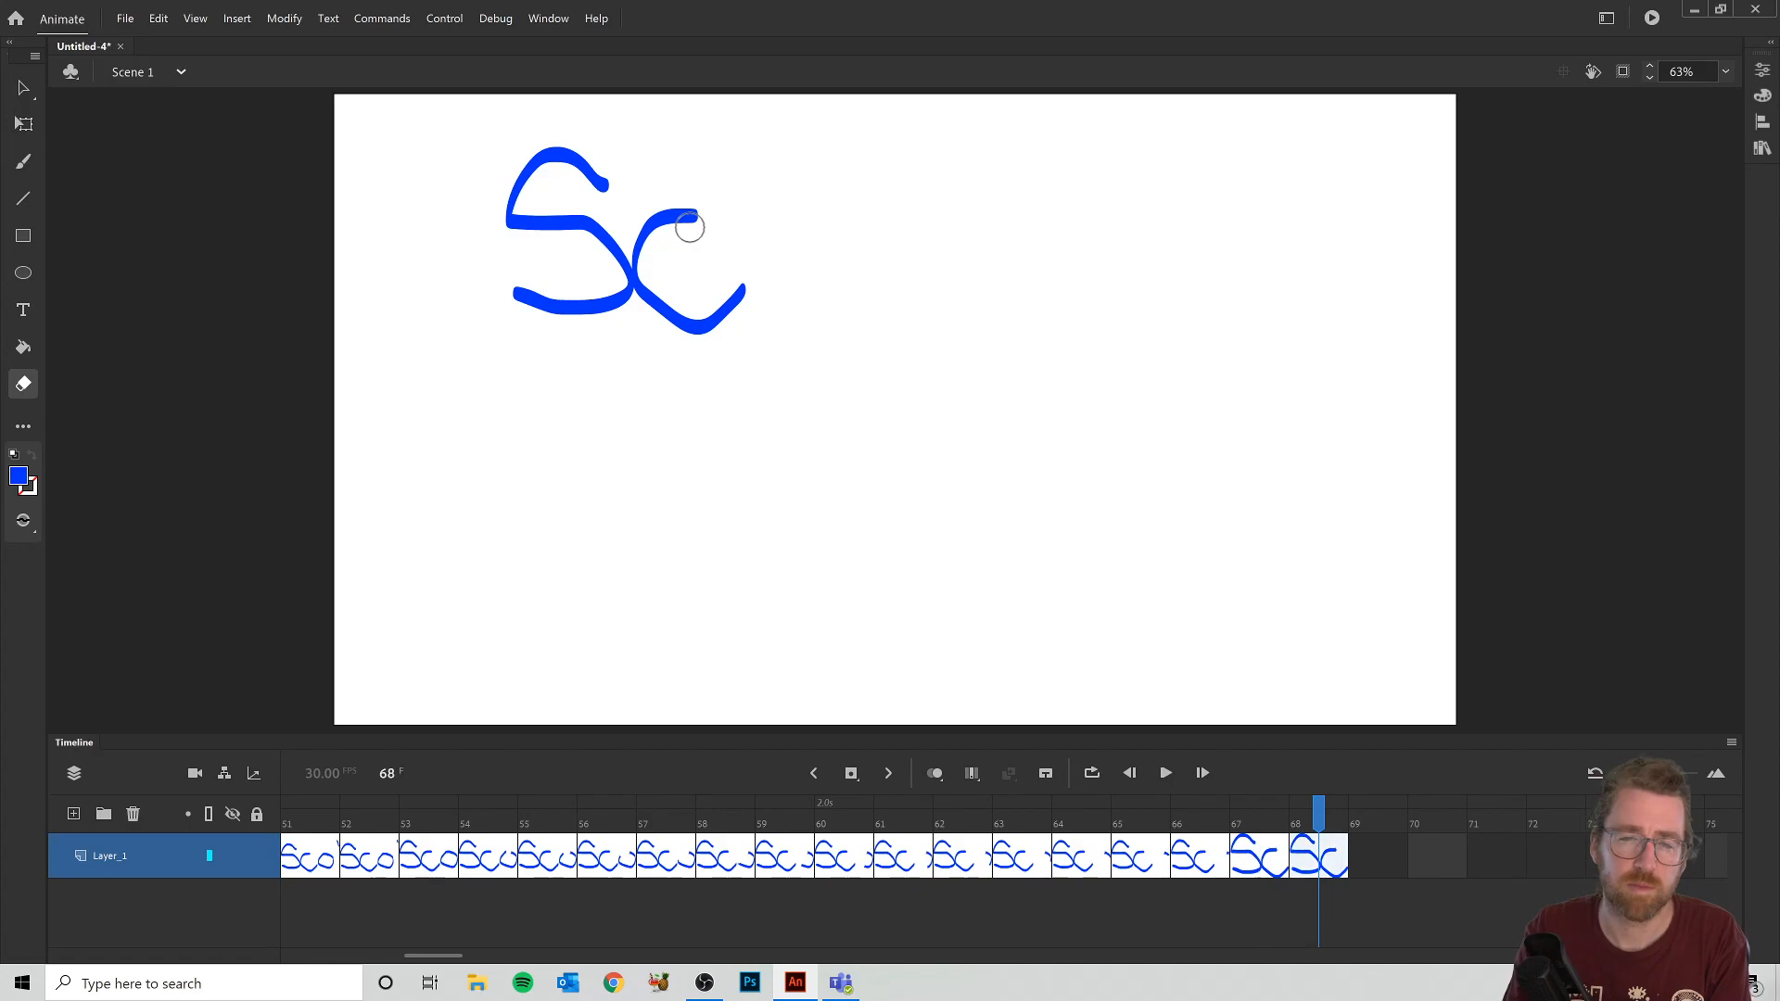
pyautogui.press('F6')
pyautogui.click(736, 303)
pyautogui.press('F6')
pyautogui.click(720, 319)
pyautogui.press('F6')
pyautogui.press('F6')
pyautogui.click(700, 323)
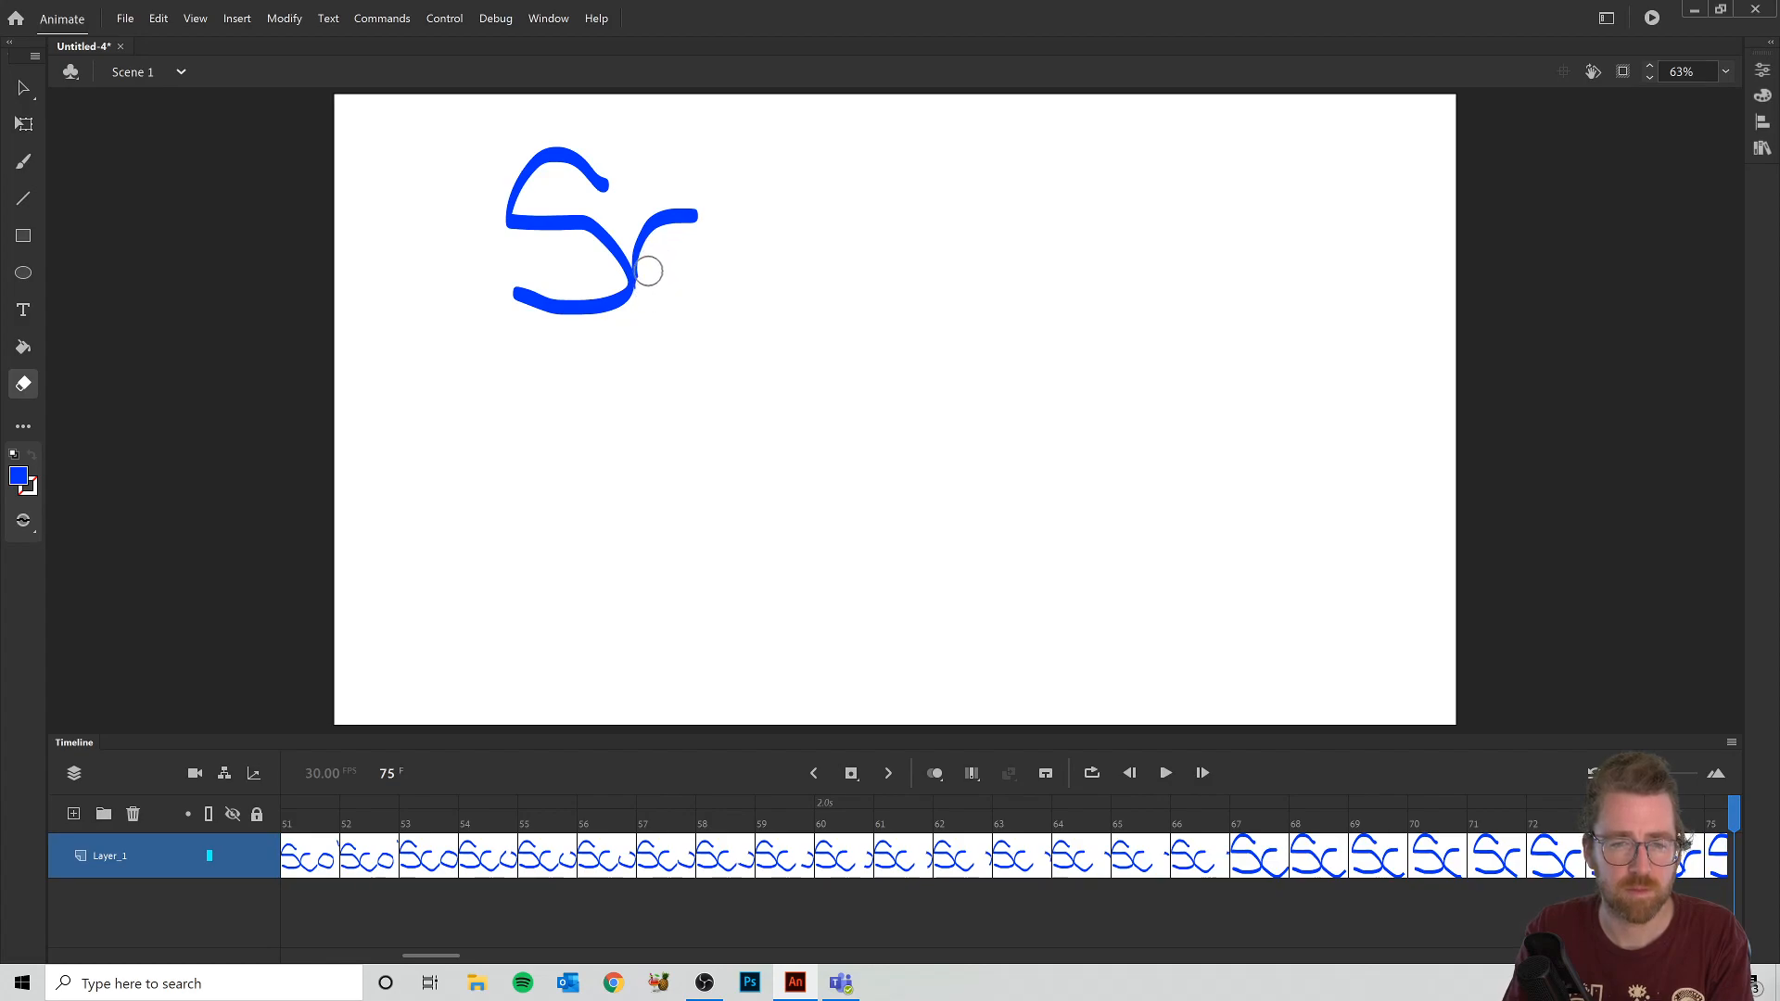
# Step: Erase the c's left side and top stroke up to its upper end on new keyframes 76 to 81
pyautogui.press('F6')
pyautogui.click(654, 268)
pyautogui.click(655, 269)
pyautogui.press('F6')
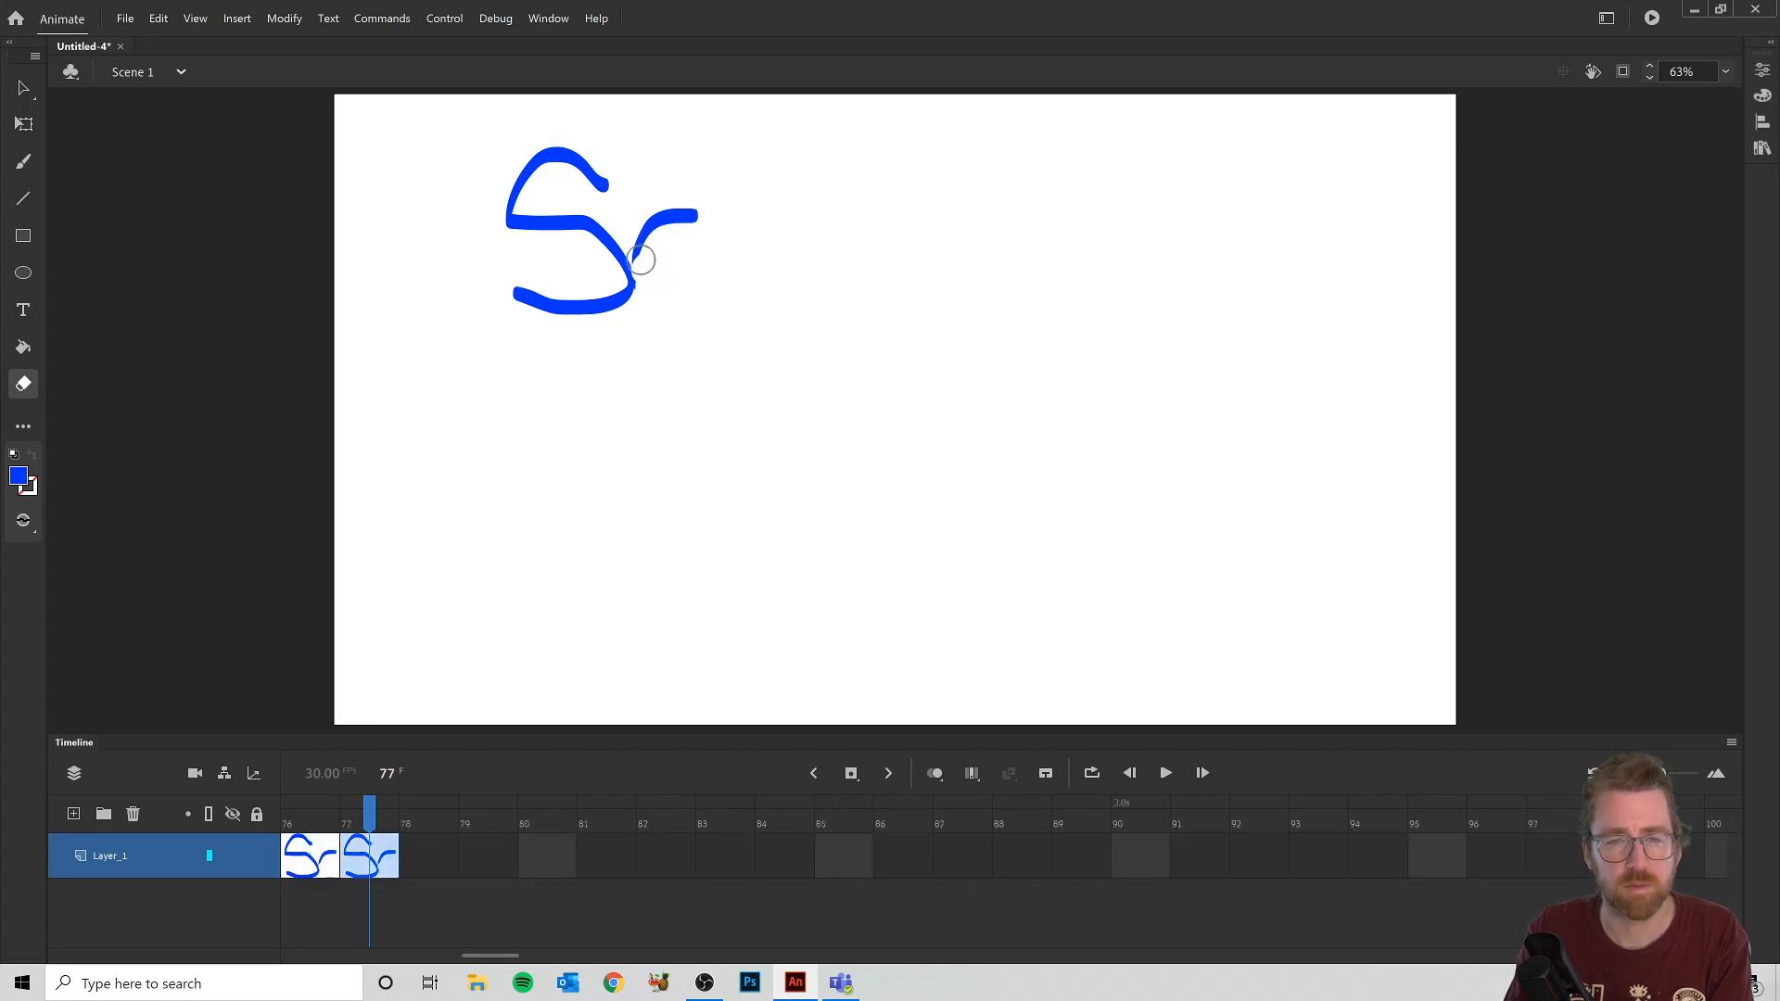
pyautogui.click(645, 245)
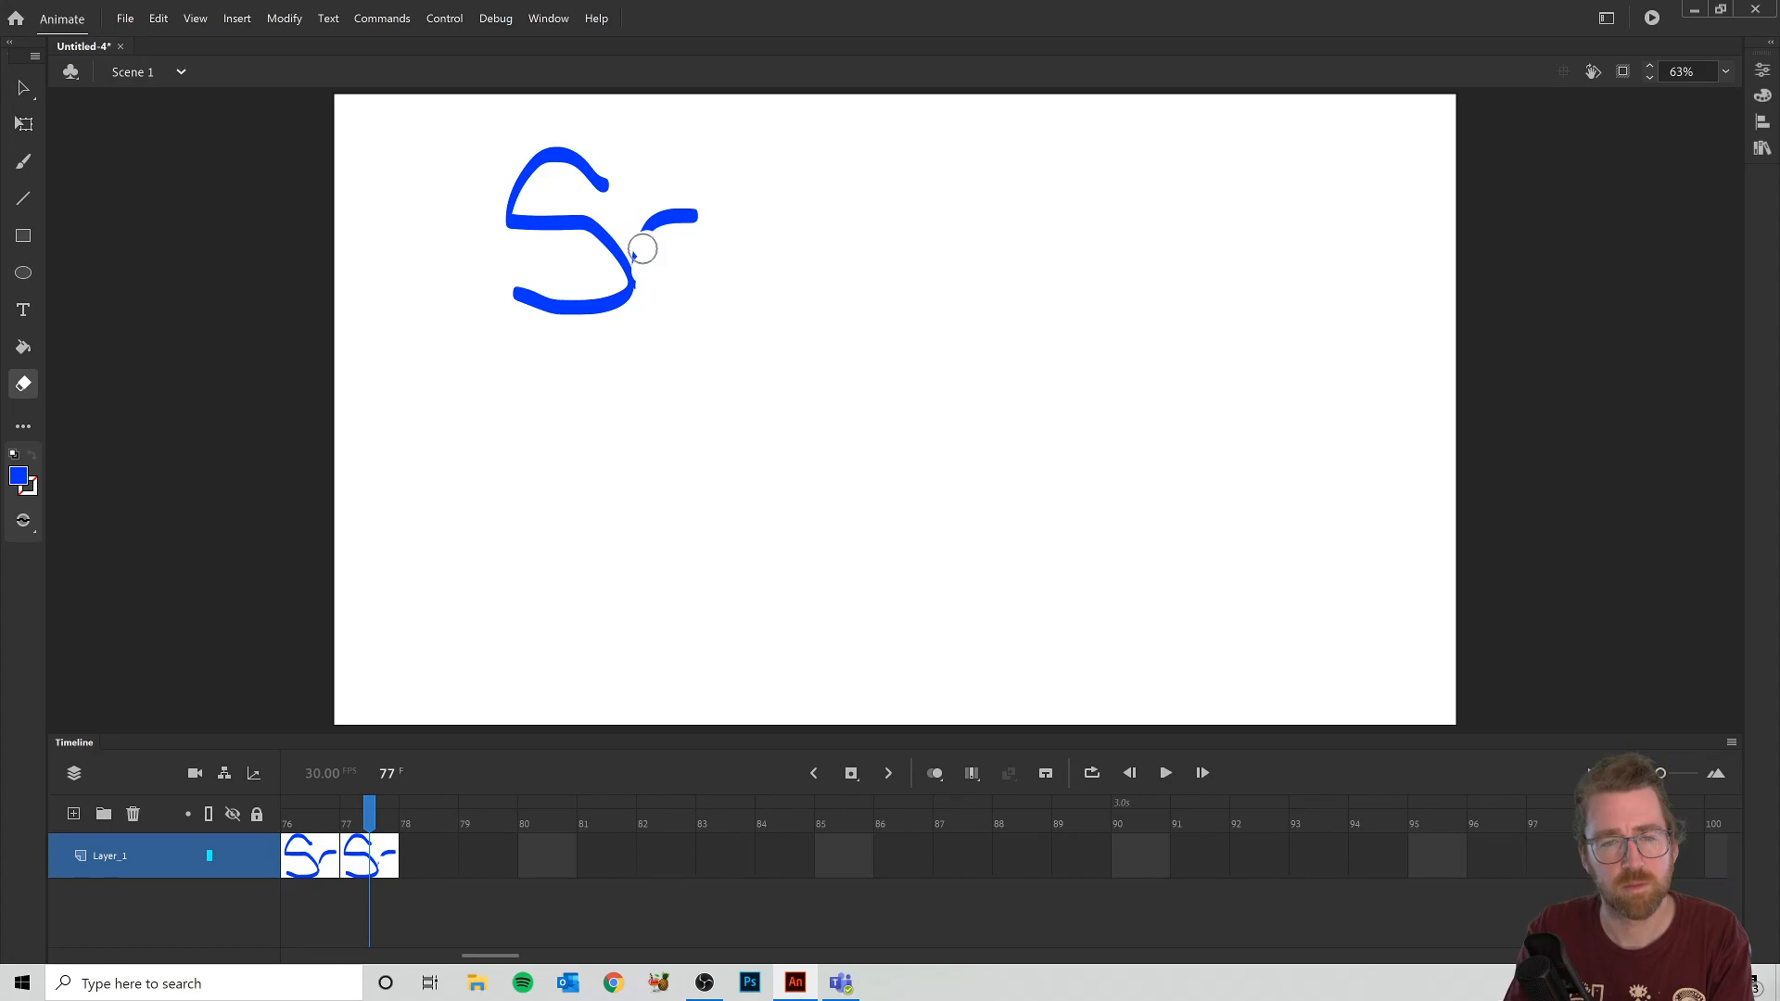
pyautogui.press('F6')
pyautogui.click(652, 226)
pyautogui.press('F6')
pyautogui.click(659, 219)
pyautogui.press('F6')
pyautogui.click(676, 215)
pyautogui.press('F6')
pyautogui.click(687, 216)
# Step: Erase the S's bottom stroke from its lower-left end to the right on new keyframes 82 to 87
pyautogui.press('F6')
pyautogui.click(515, 298)
pyautogui.press('F6')
pyautogui.click(528, 295)
pyautogui.press('F6')
pyautogui.click(543, 302)
pyautogui.press('F6')
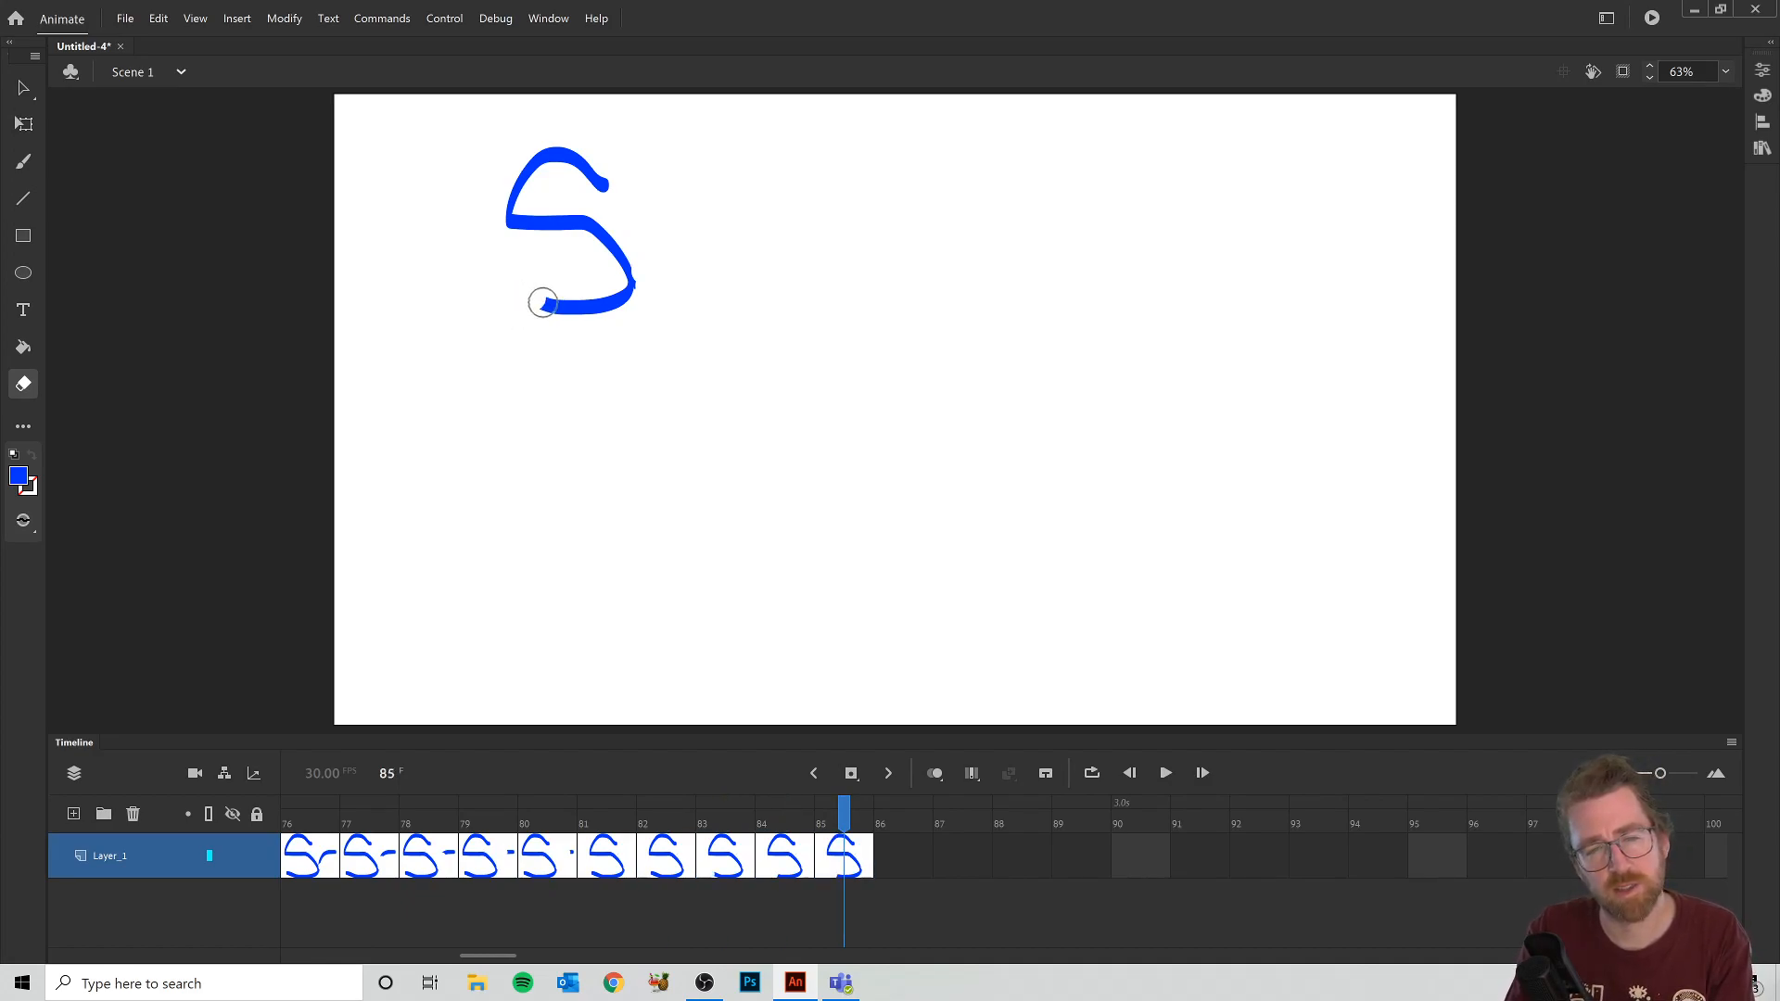
pyautogui.click(573, 307)
pyautogui.press('F6')
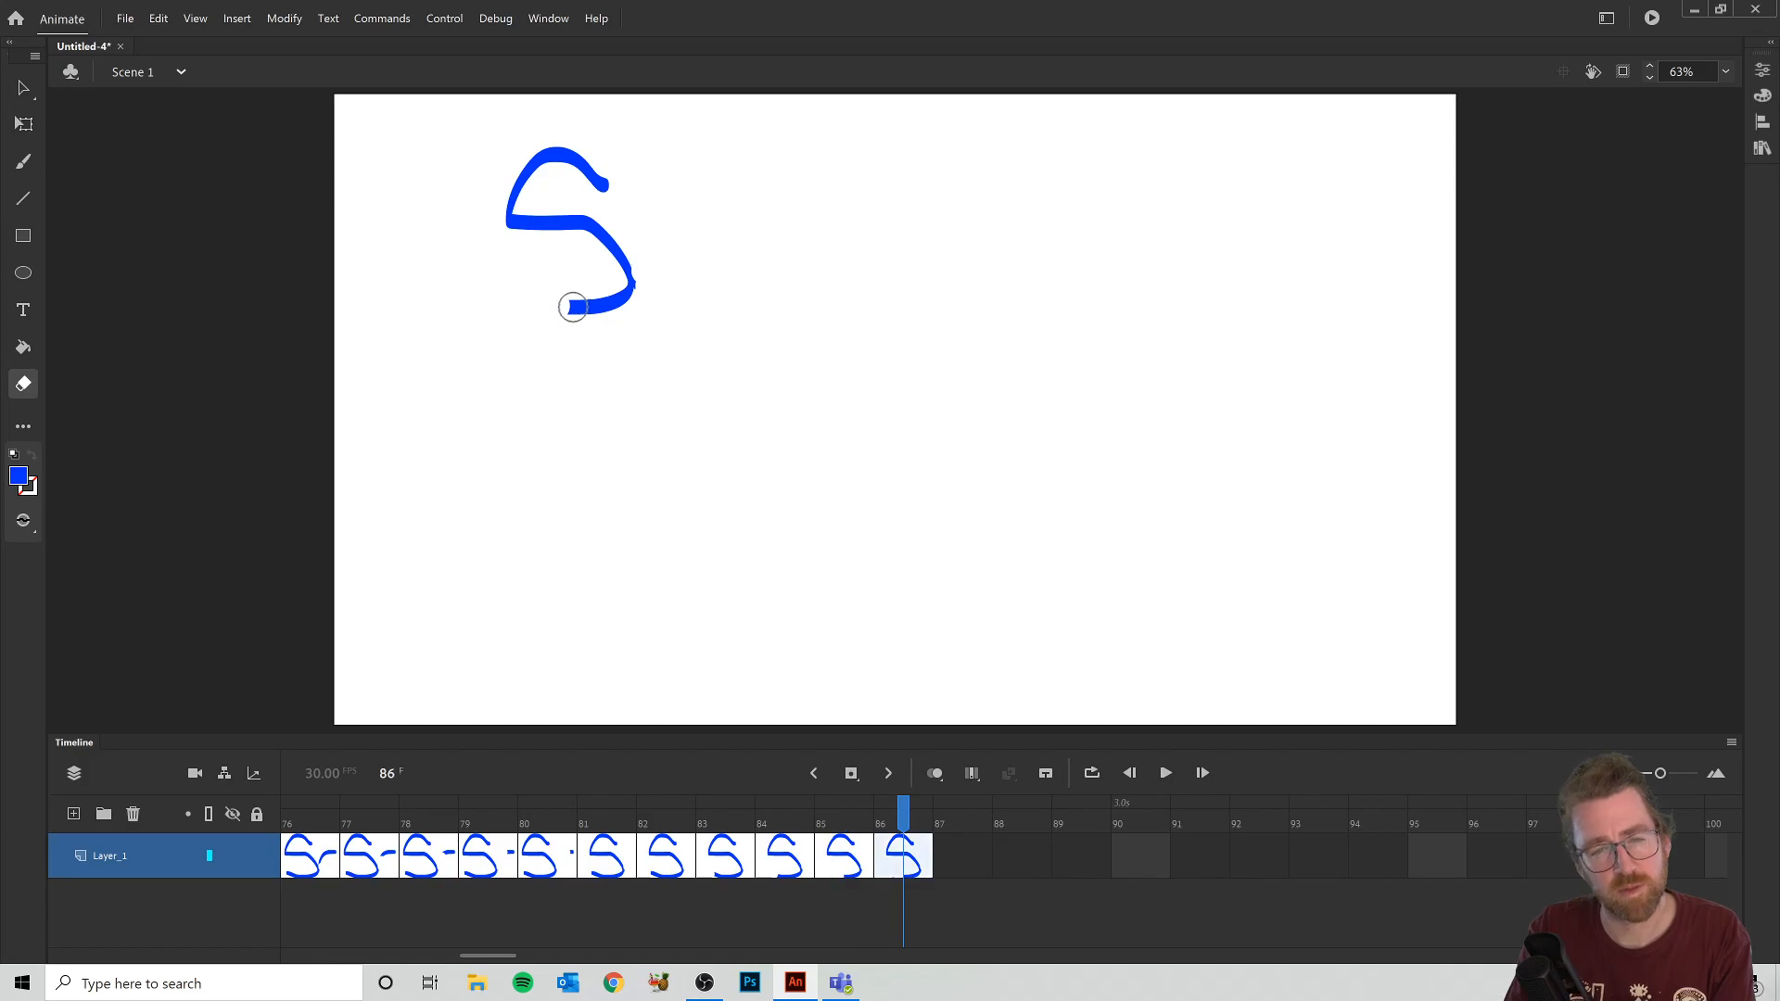
pyautogui.click(581, 307)
pyautogui.press('F6')
pyautogui.click(613, 302)
# Step: Erase the S's lower-right bend and diagonal upward on successive new keyframes, starting at frame 88
pyautogui.press('F6')
pyautogui.click(632, 287)
pyautogui.click(633, 275)
pyautogui.press('F6')
pyautogui.click(617, 267)
pyautogui.click(620, 256)
pyautogui.press('F6')
pyautogui.click(603, 243)
pyautogui.click(612, 221)
# Step: Erase the S's middle bar from right to left, adding a new keyframe for each section
pyautogui.press('F6')
pyautogui.click(592, 228)
pyautogui.click(577, 224)
pyautogui.click(567, 225)
pyautogui.press('F6')
pyautogui.click(550, 224)
pyautogui.click(536, 224)
pyautogui.press('F6')
pyautogui.click(527, 225)
pyautogui.click(507, 223)
# Step: Erase the S's upper curve on successive new keyframes until frame 100 is empty, and add a keyframe at frame 101
pyautogui.press('F6')
pyautogui.click(514, 211)
pyautogui.click(516, 198)
pyautogui.press('F6')
pyautogui.click(510, 188)
pyautogui.click(522, 171)
pyautogui.click(533, 155)
pyautogui.press('F6')
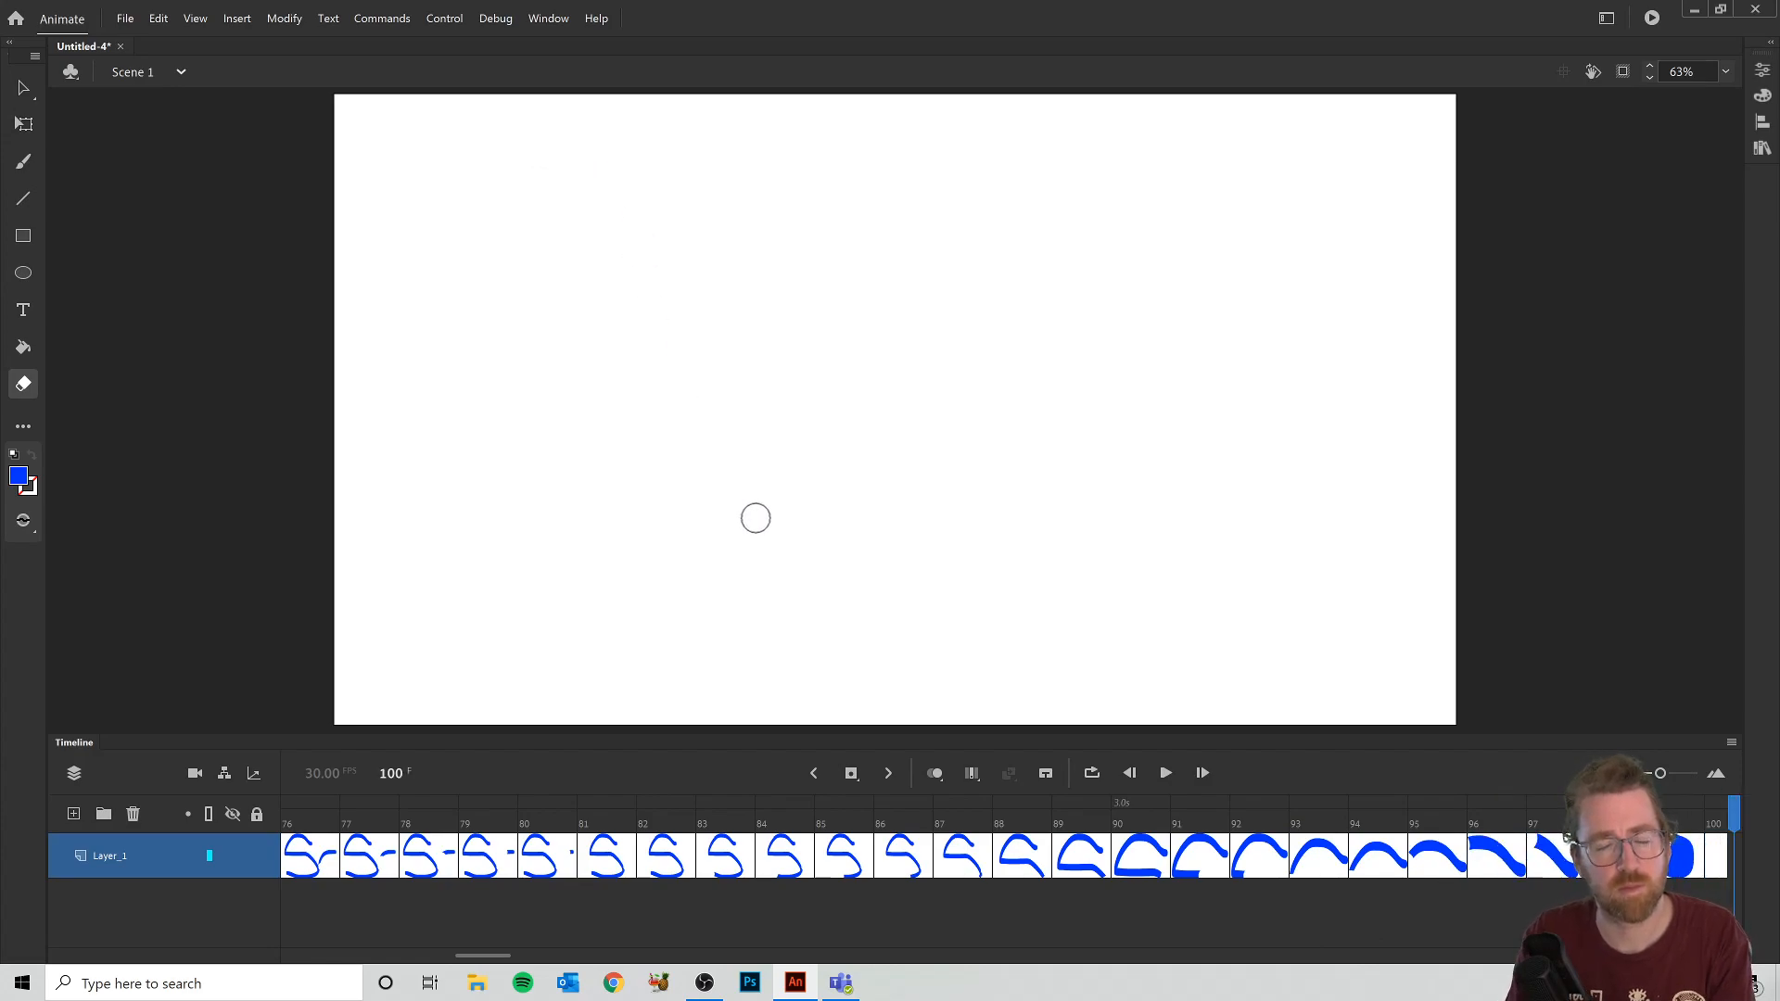
pyautogui.press('F6')
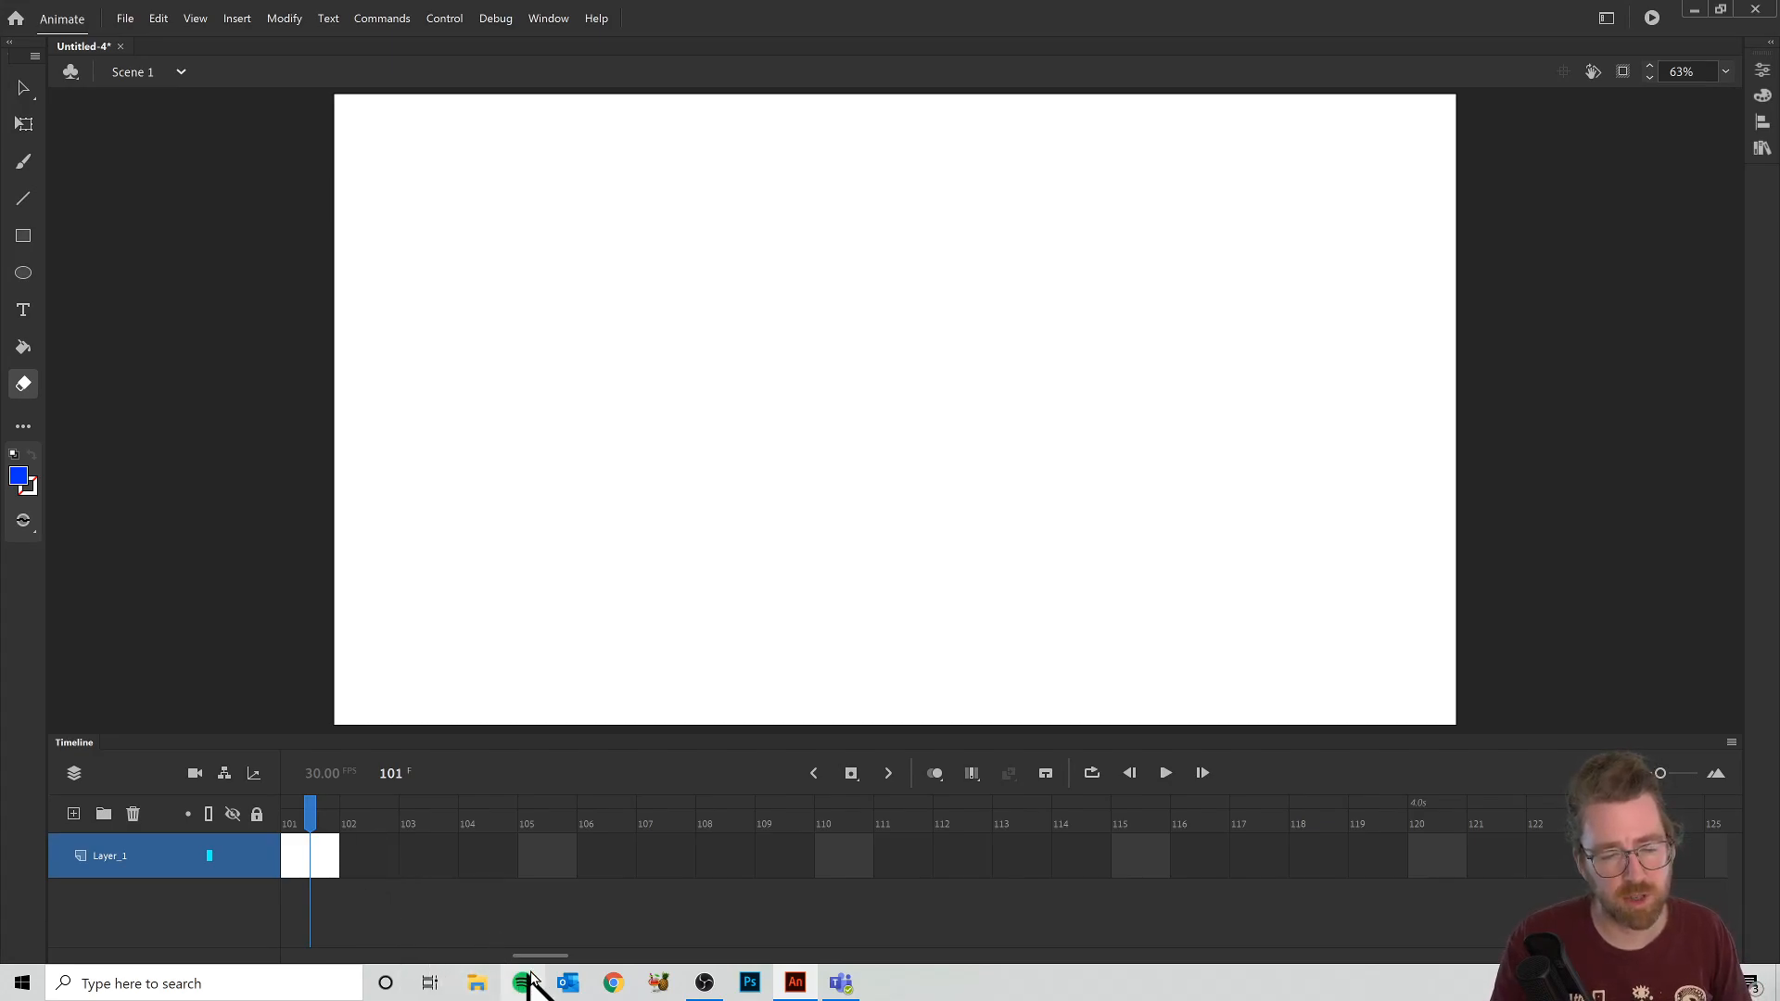
# Step: Return the timeline view to frame 1, play the erasing animation as a test movie and close the preview
pyautogui.moveTo(555, 957); pyautogui.dragTo(274, 969)
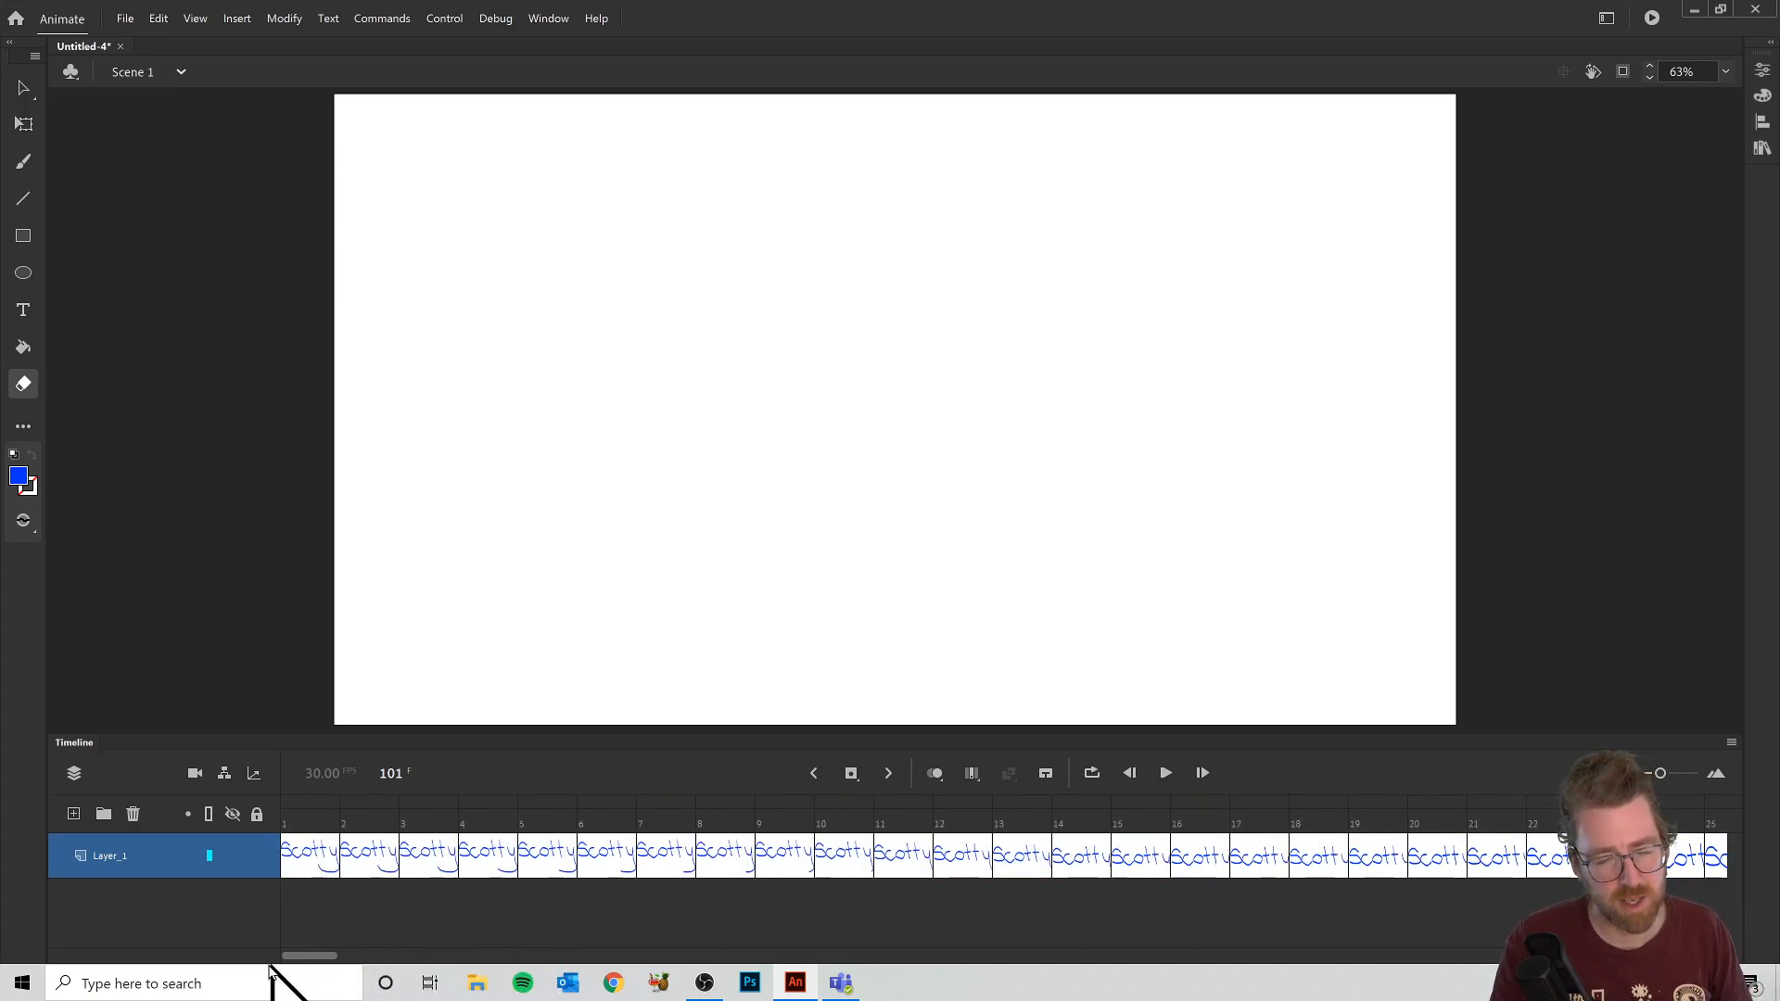
pyautogui.doubleClick(1648, 21)
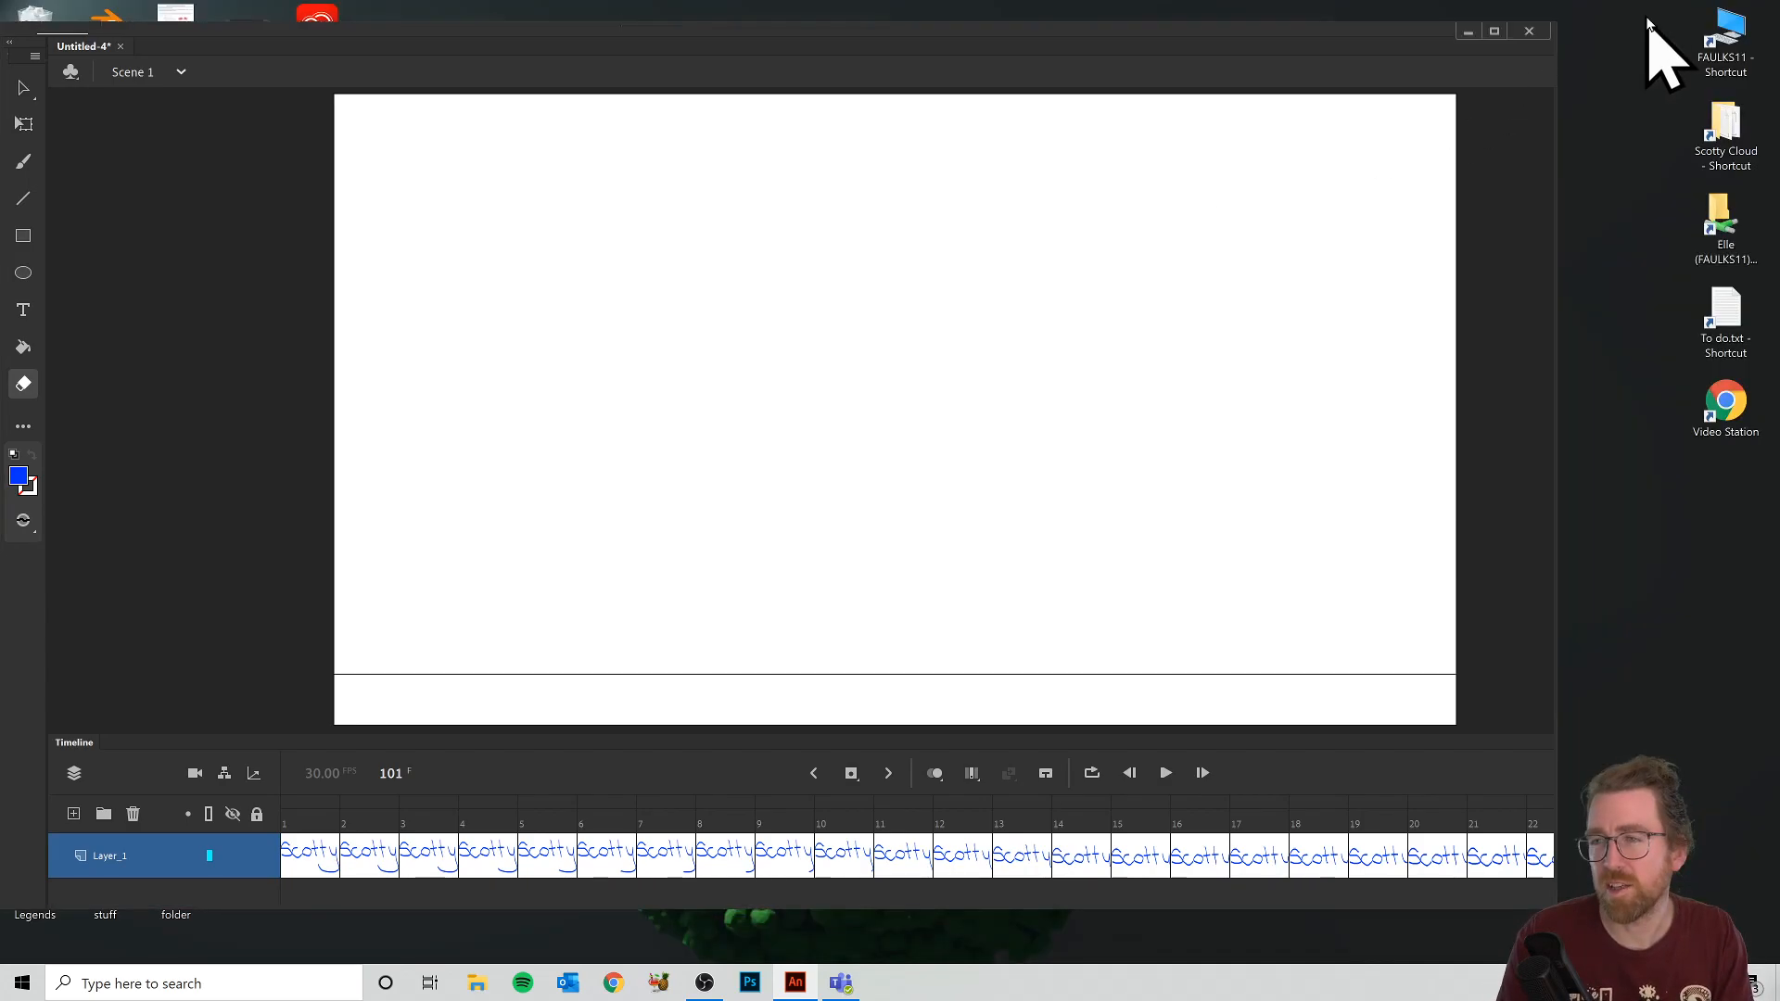
pyautogui.doubleClick(1310, 40)
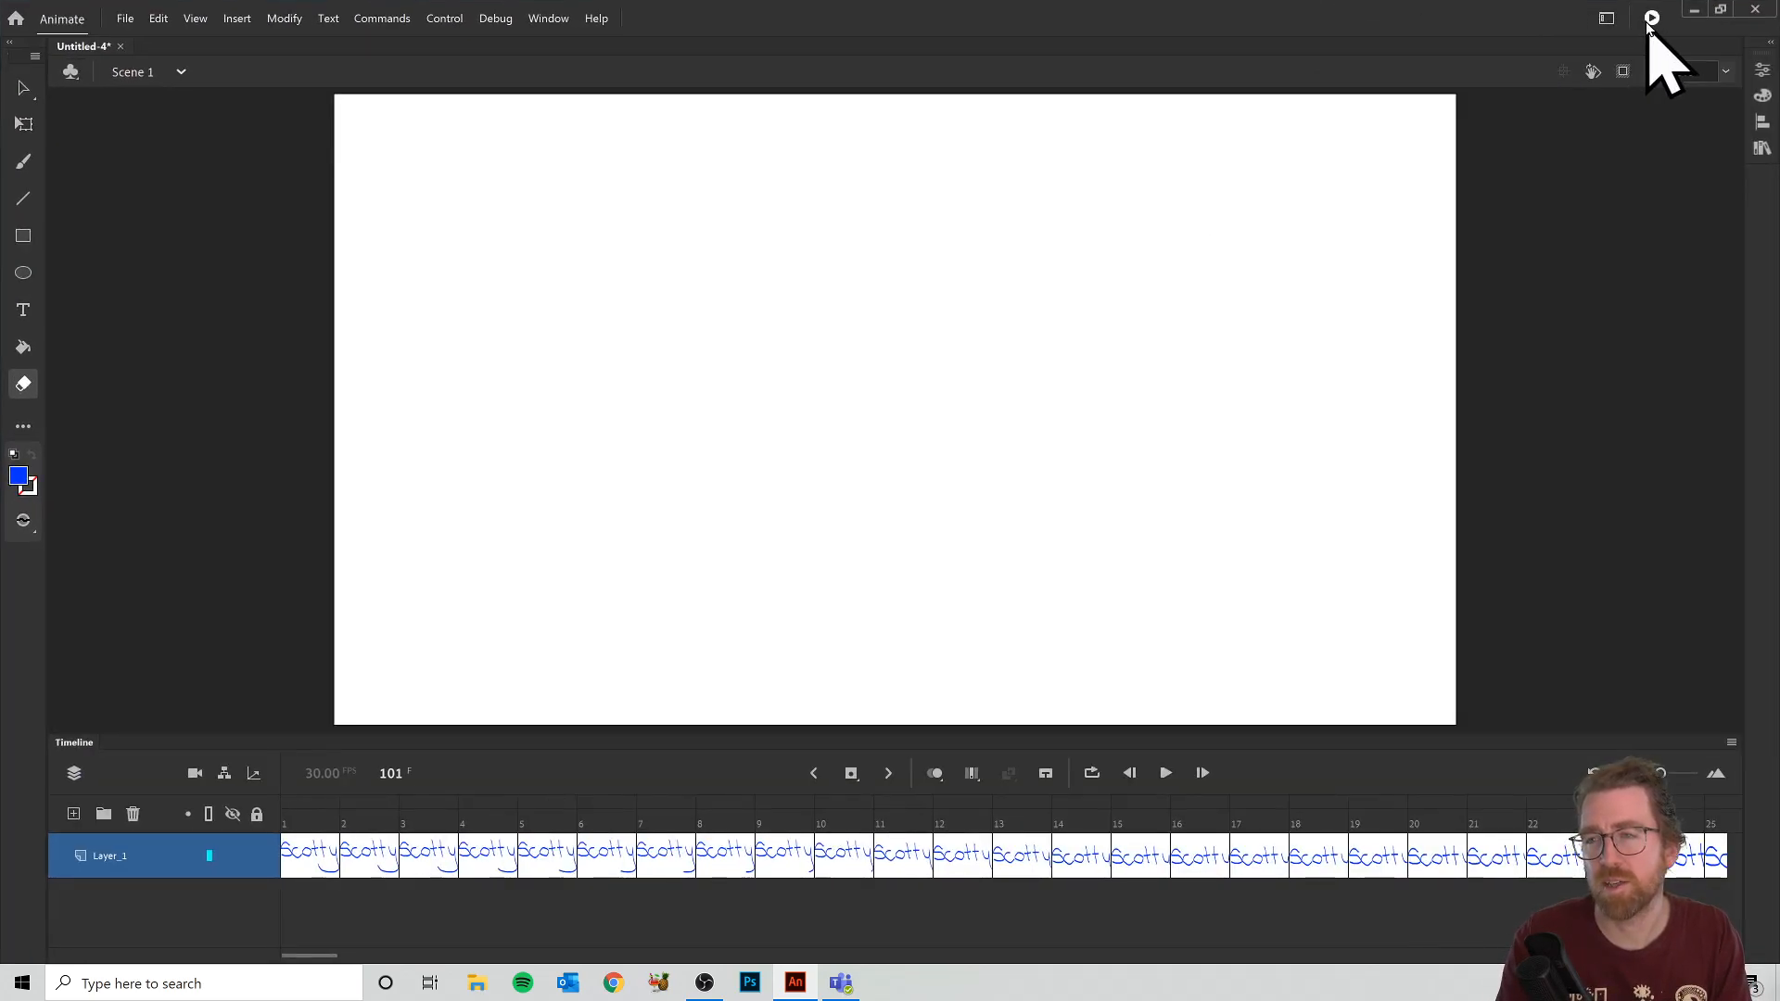
pyautogui.click(1652, 18)
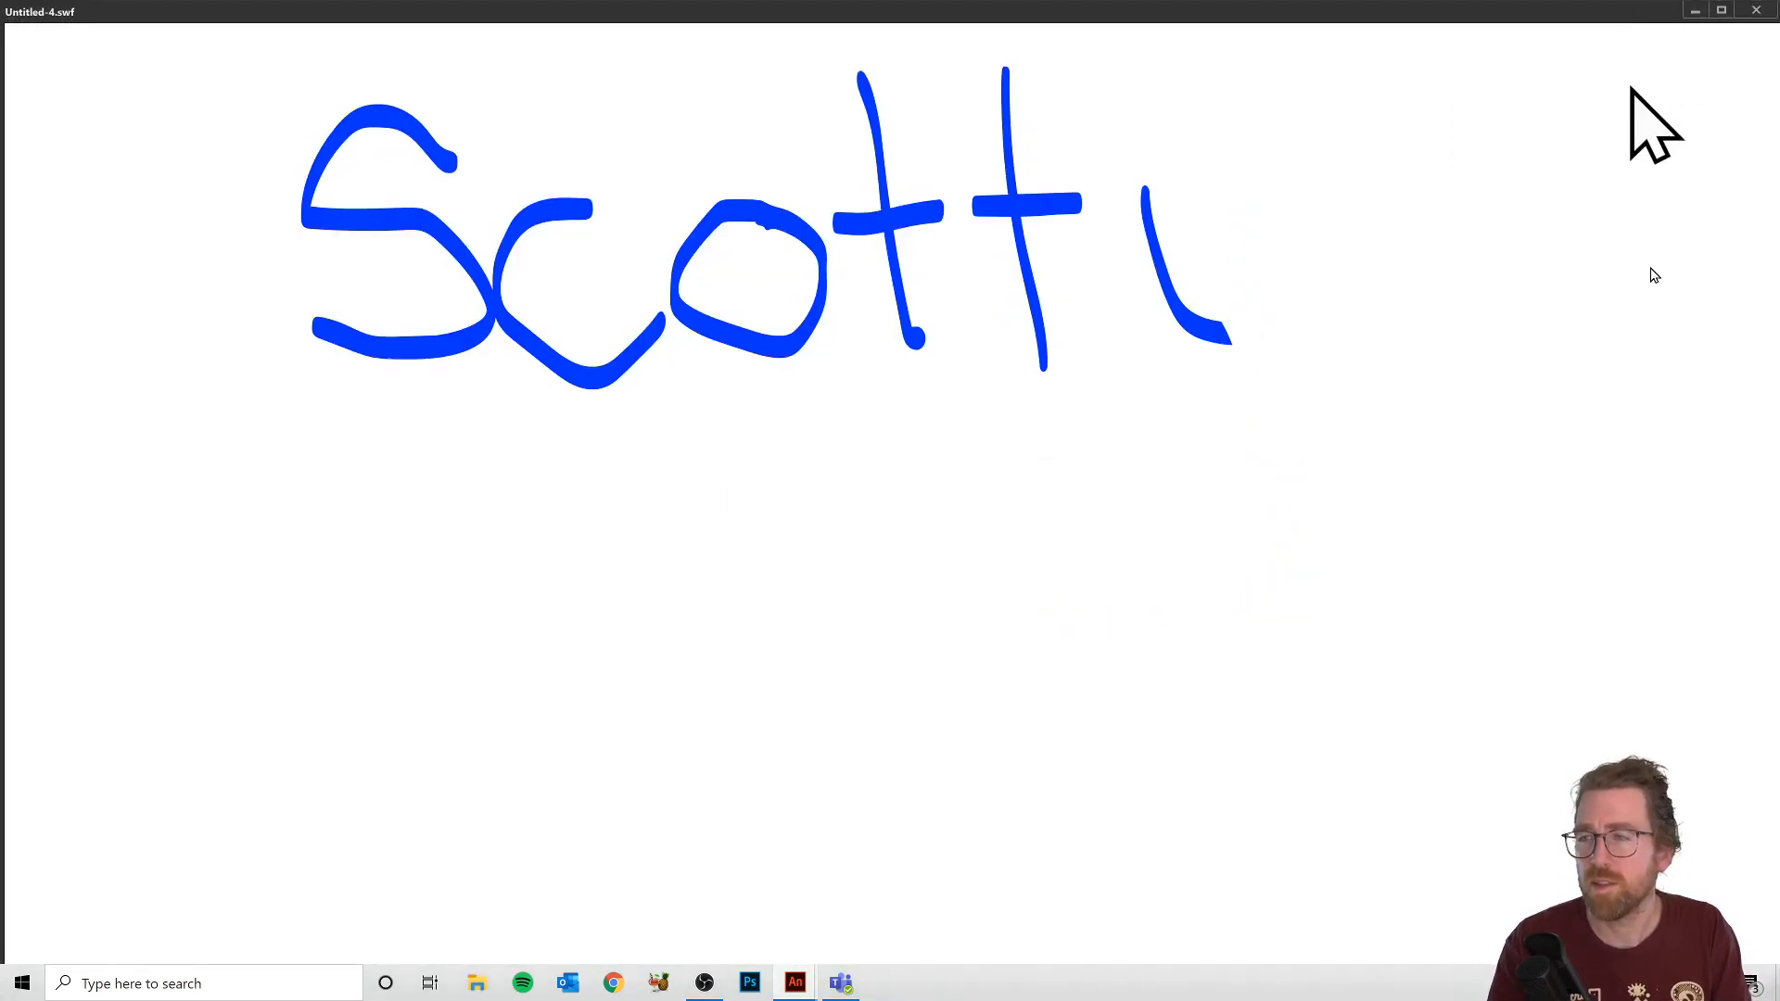
pyautogui.click(1755, 11)
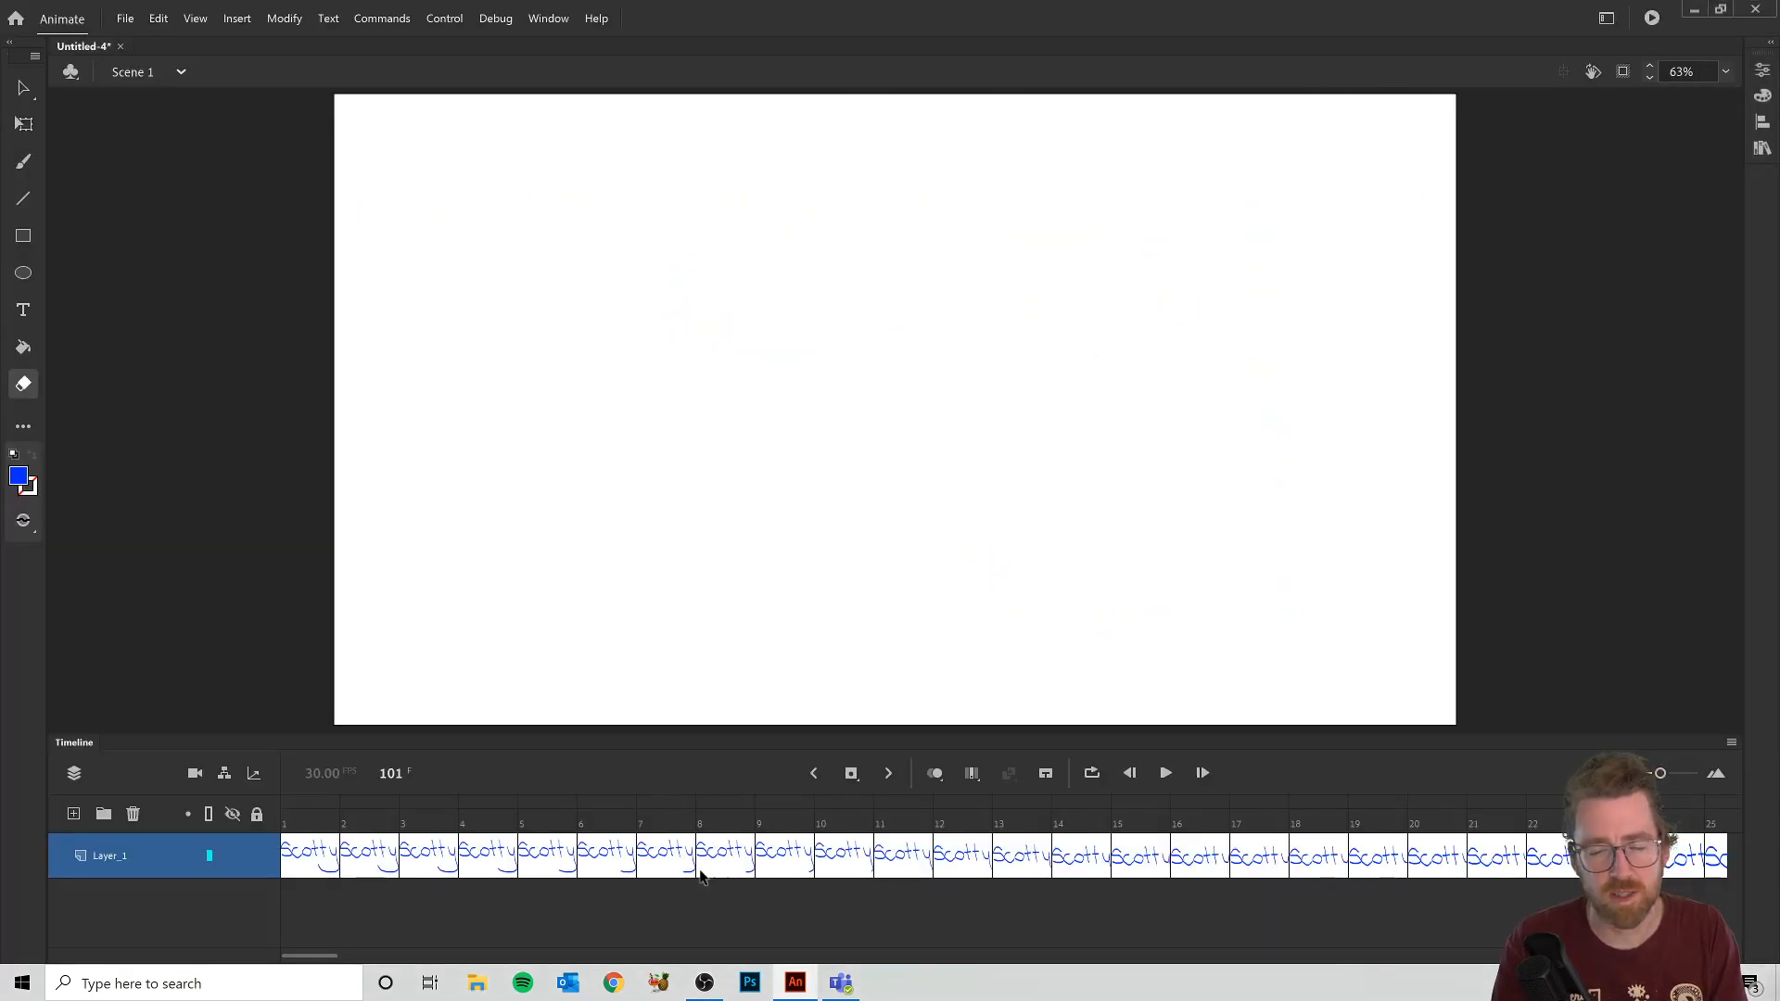
# Step: Select every frame of Layer_1 and reverse their order so the handwriting draws itself instead of being erased
pyautogui.click(98, 855)
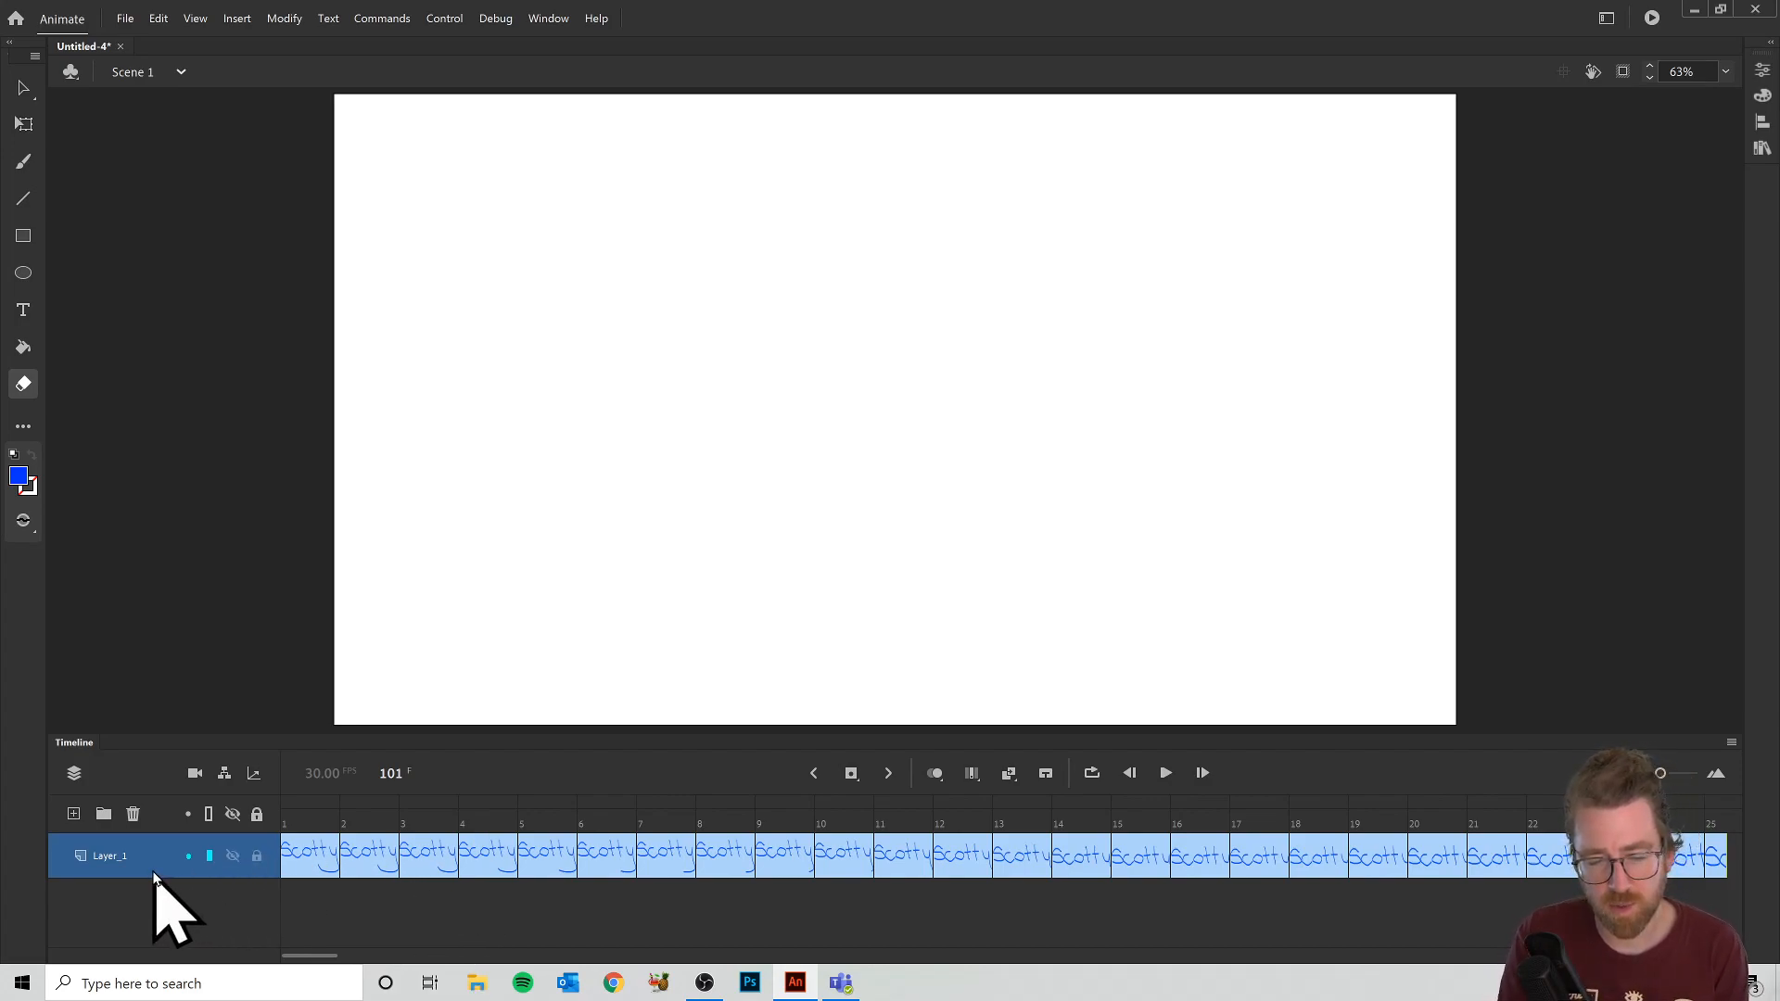
pyautogui.click(466, 916)
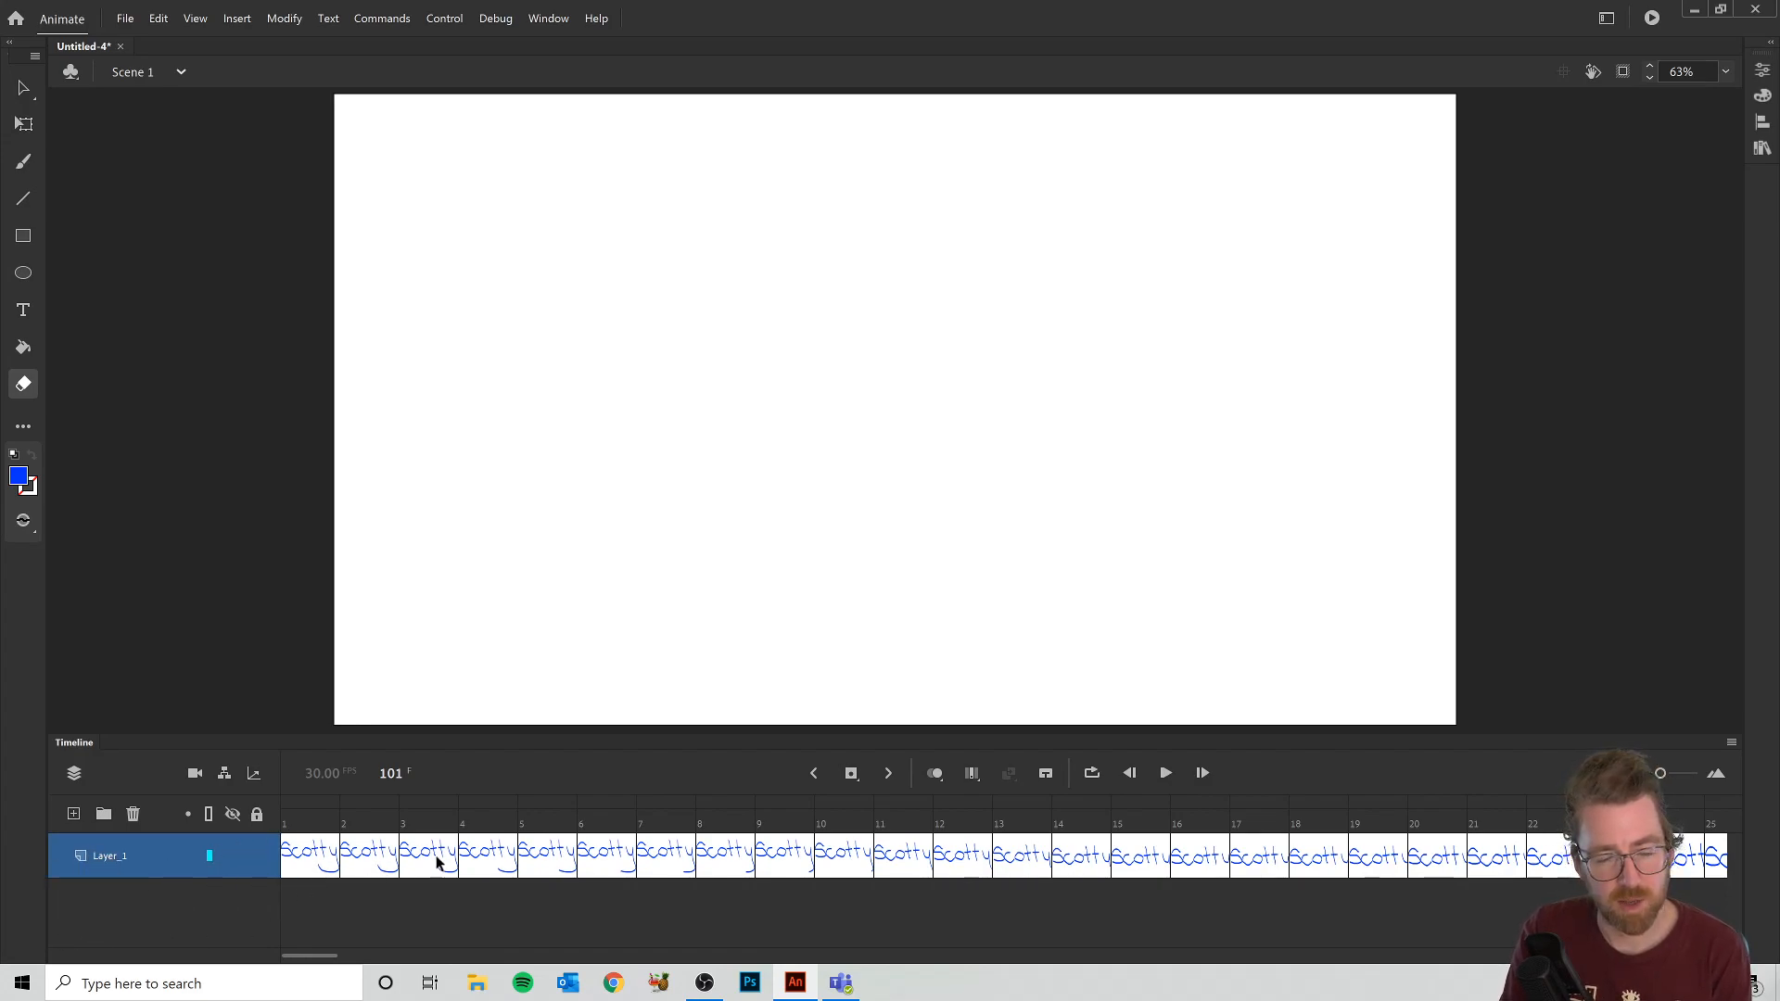
pyautogui.click(128, 857)
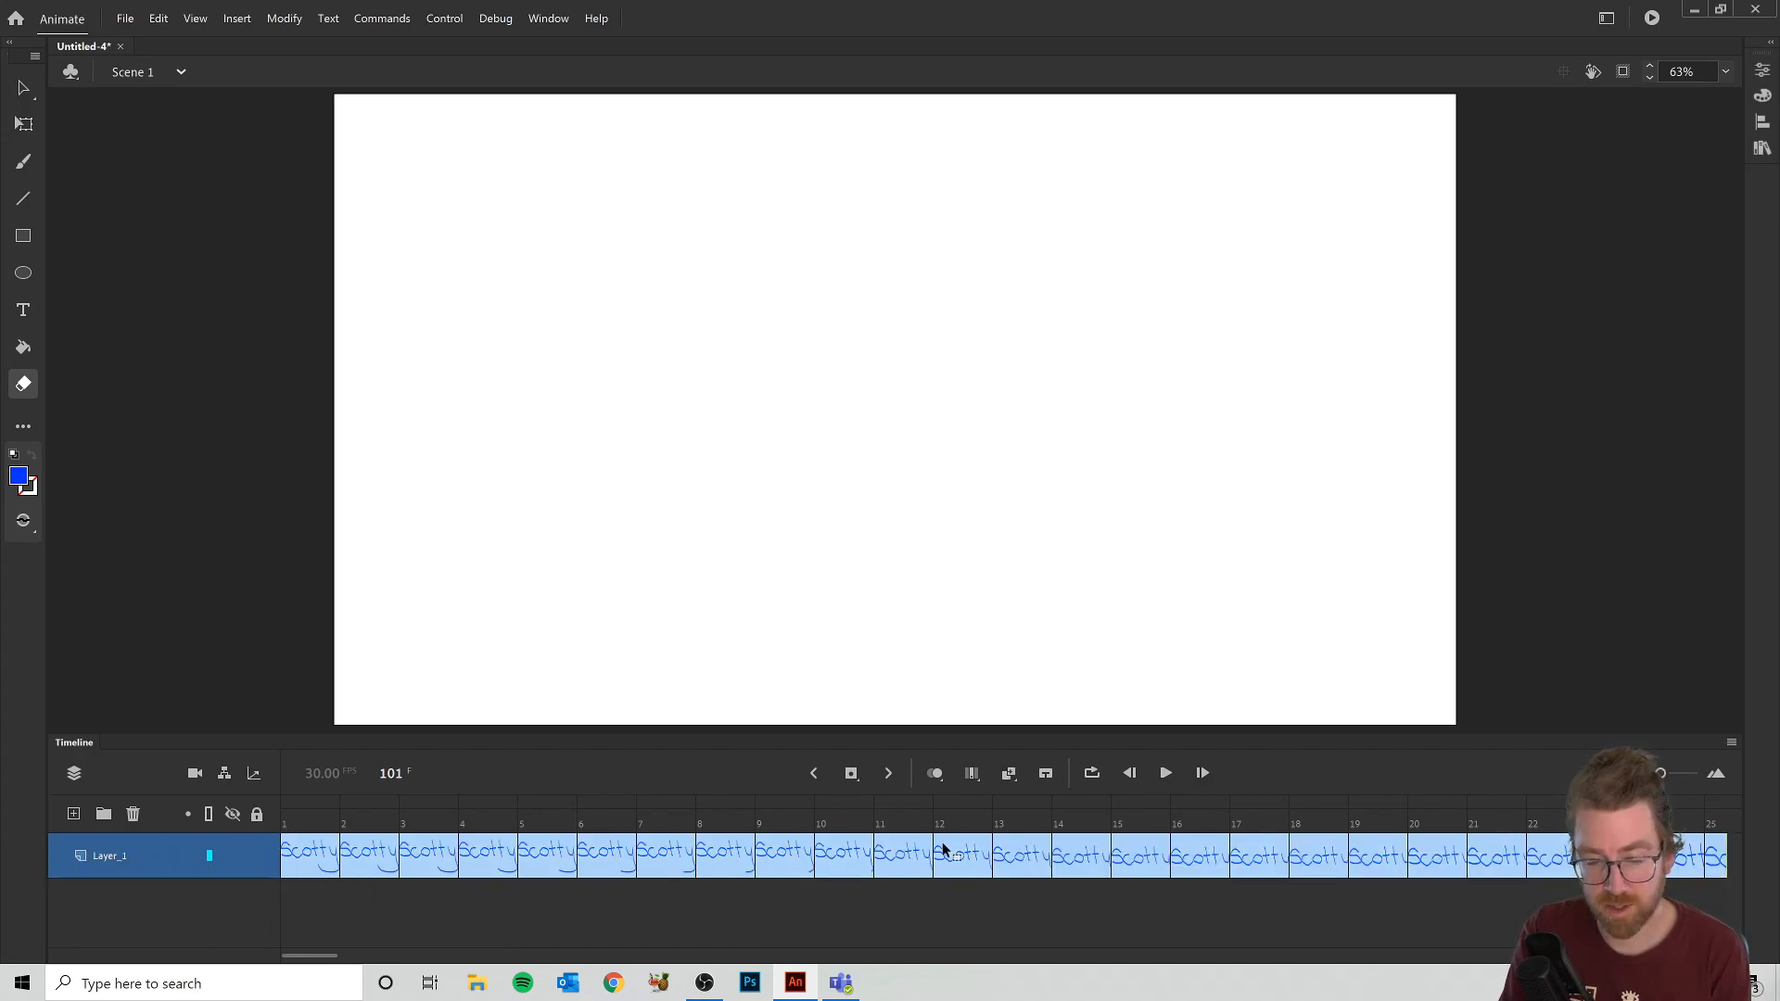
pyautogui.rightClick(521, 851)
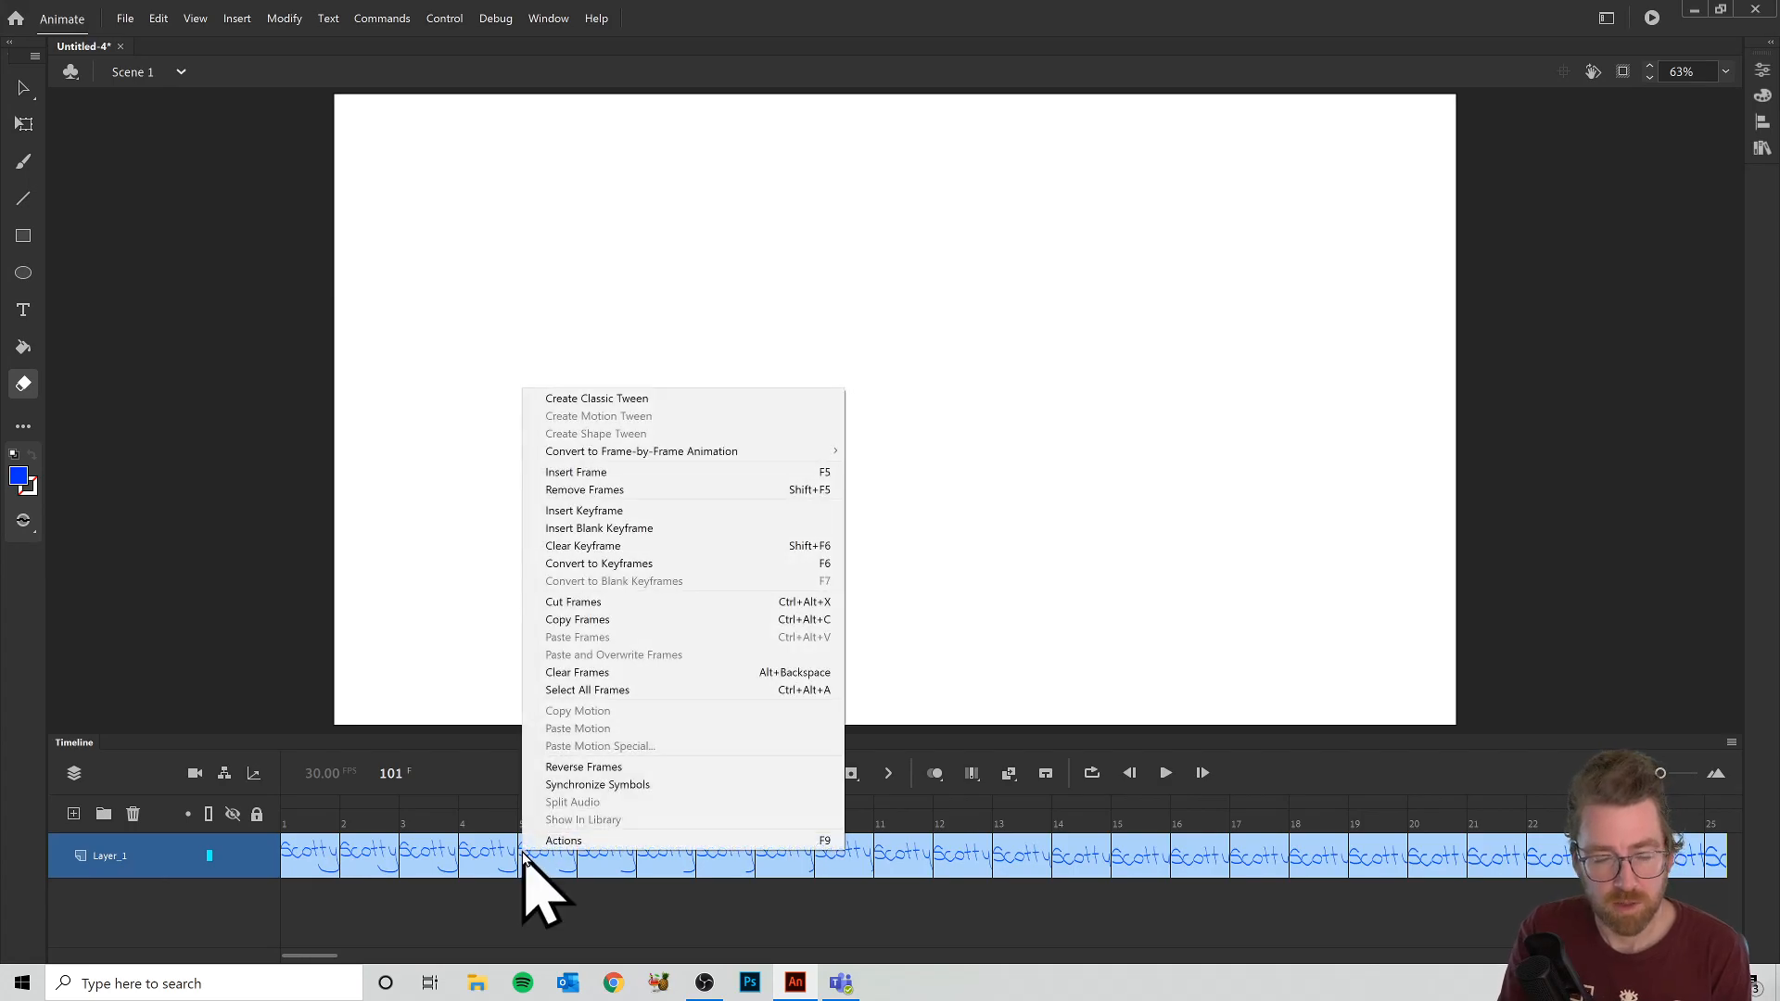
pyautogui.click(584, 767)
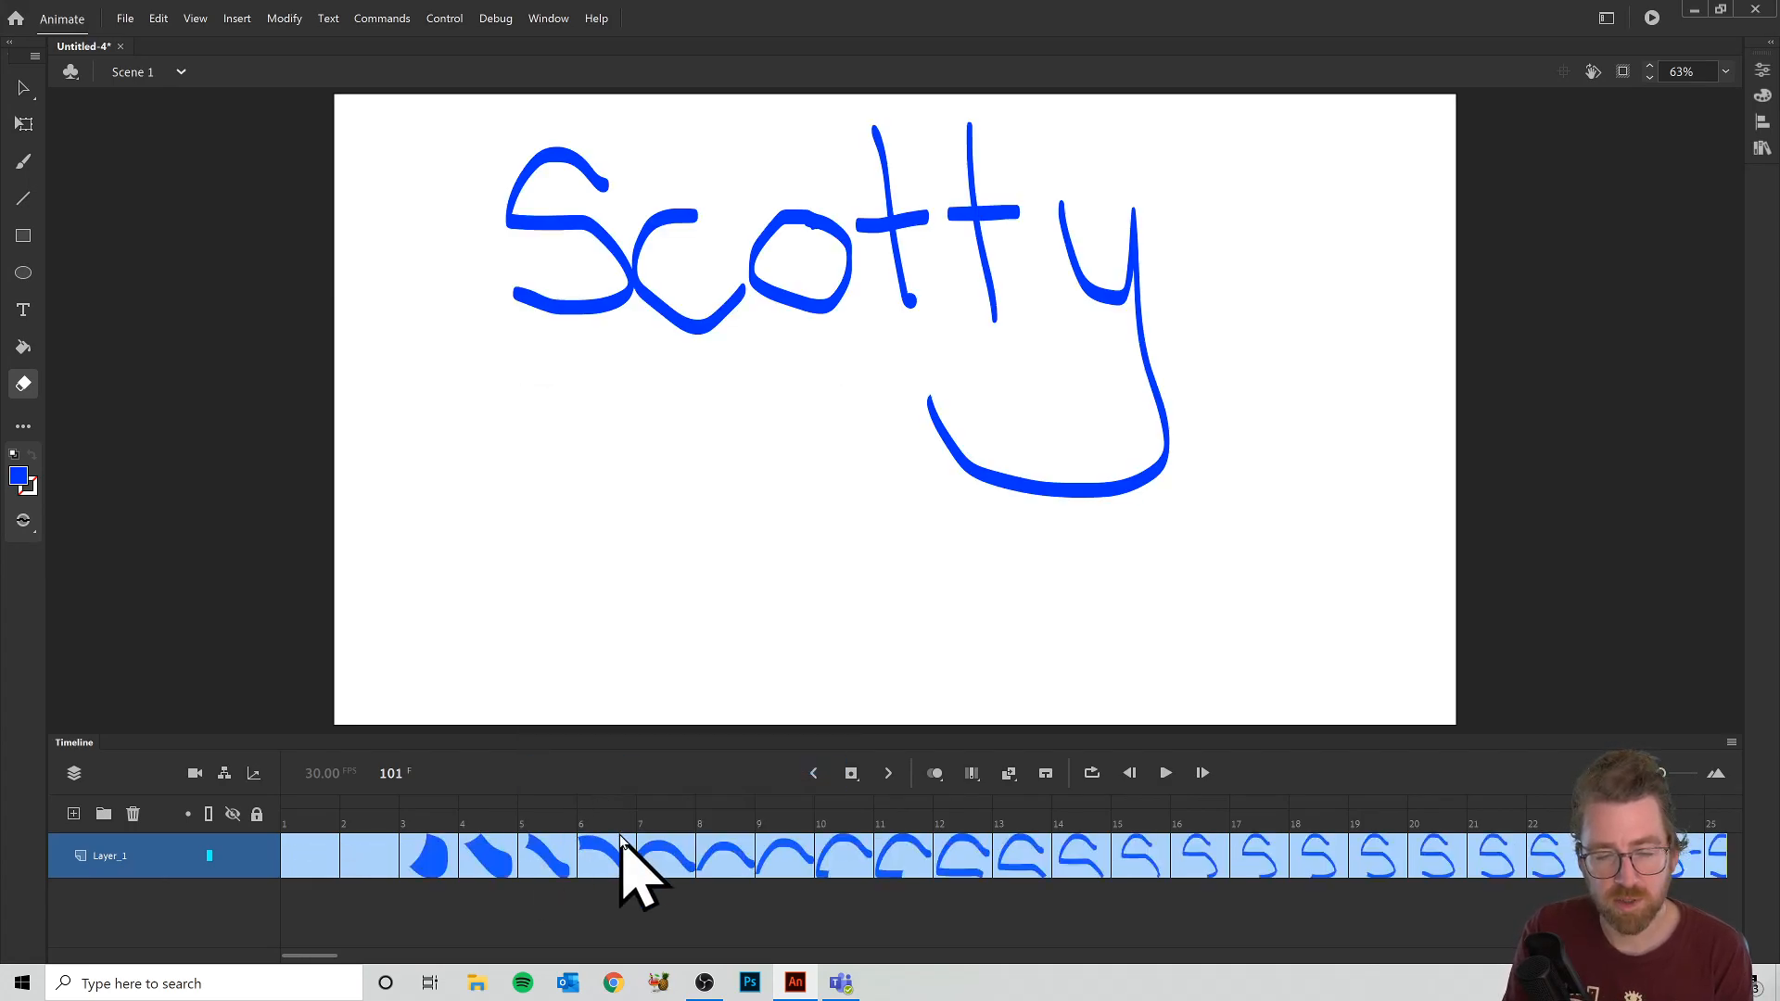
# Step: Play the reversed animation as a test movie, close the preview and return the playhead to frame 1
pyautogui.click(1652, 18)
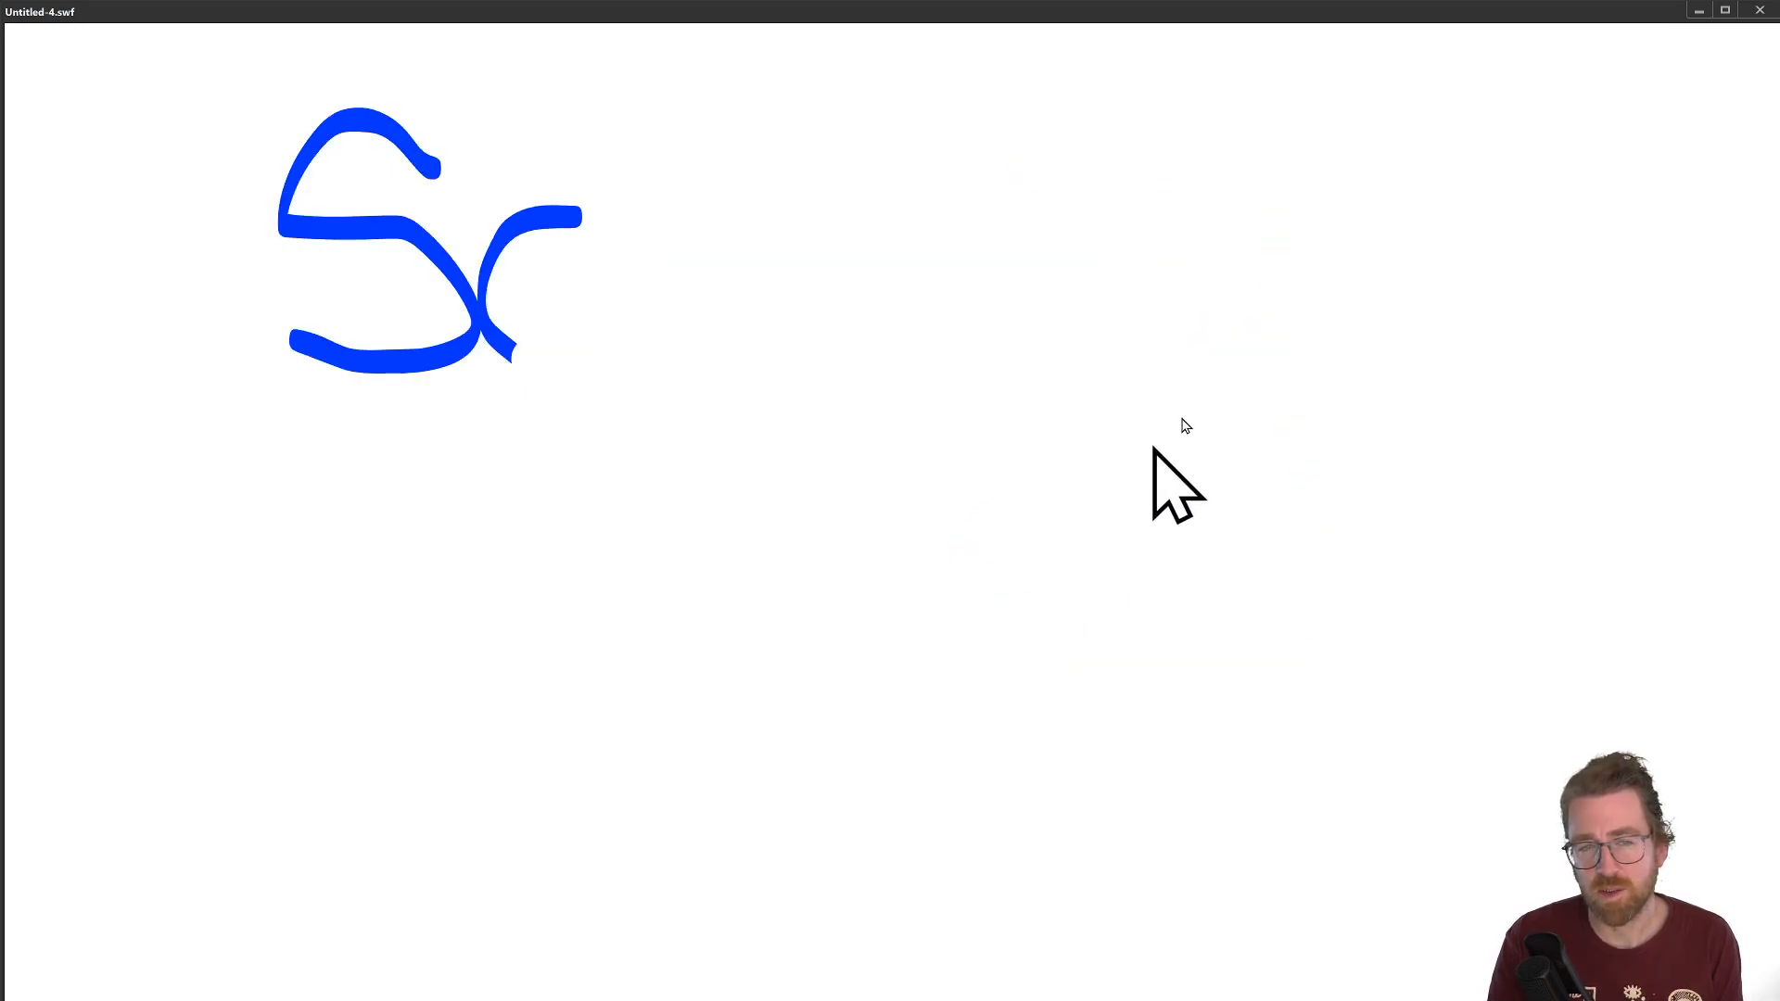
pyautogui.click(1759, 11)
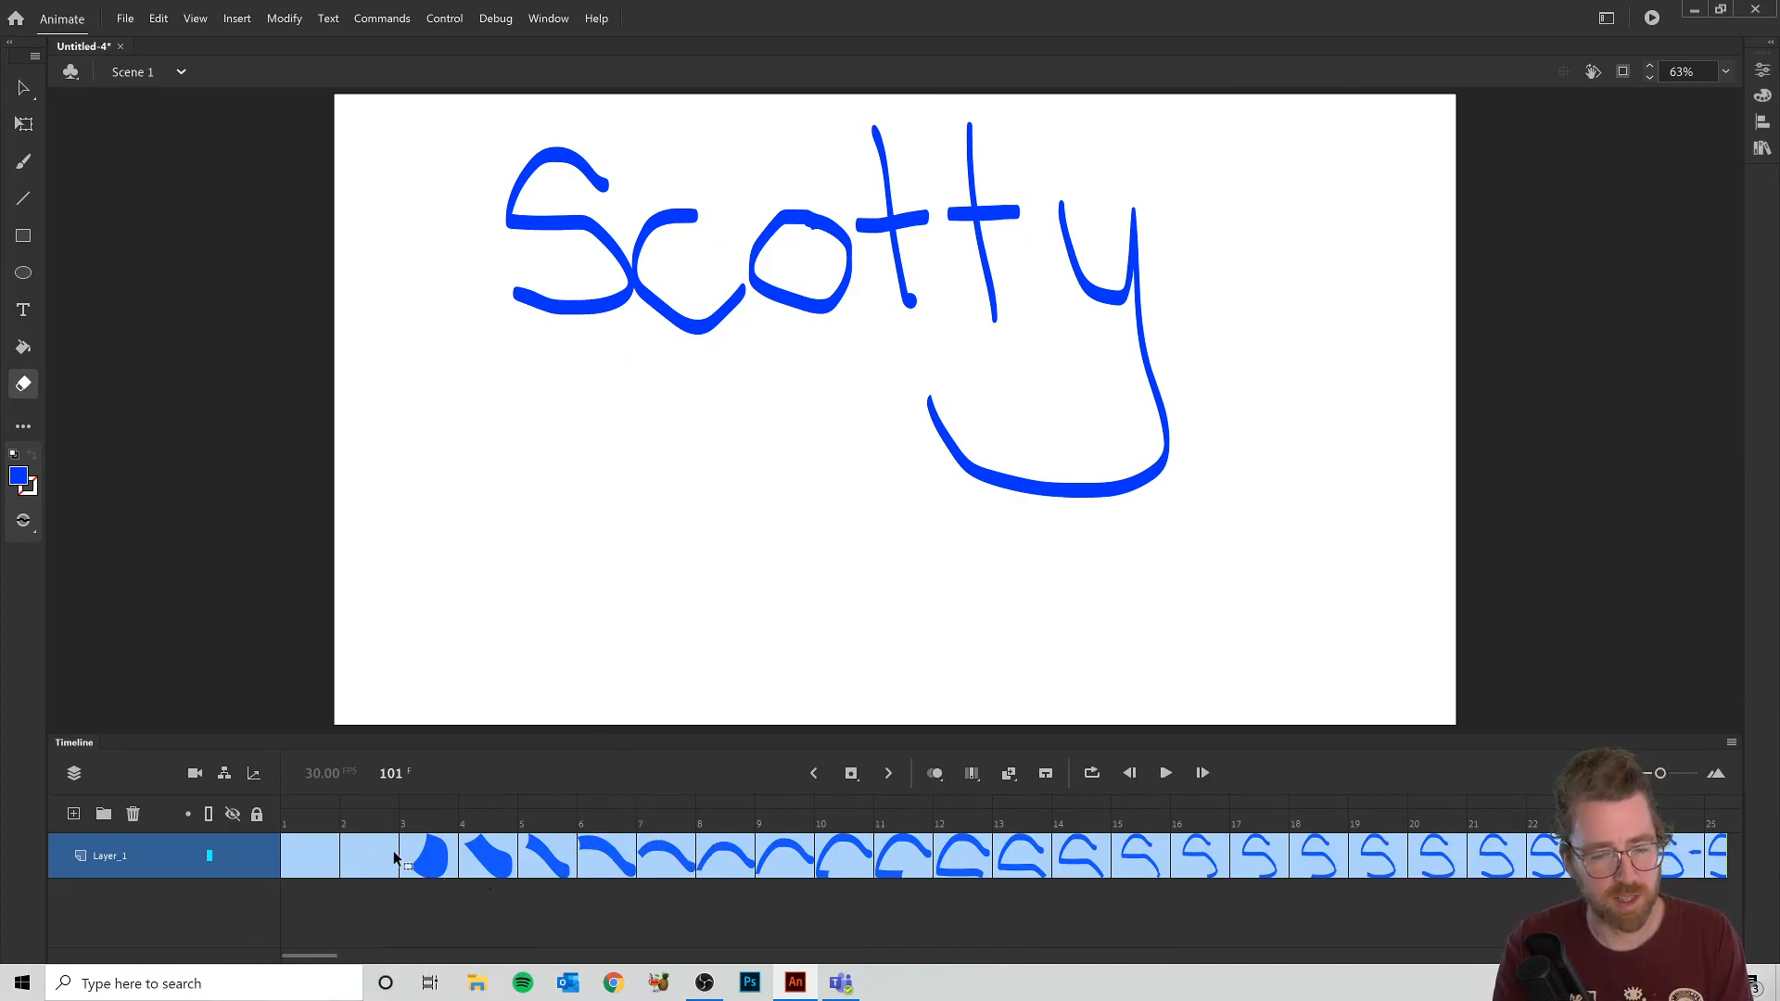
pyautogui.click(366, 814)
pyautogui.moveTo(365, 814)
pyautogui.mouseDown()
pyautogui.moveTo(311, 816)
pyautogui.moveTo(751, 834)
pyautogui.moveTo(429, 839)
pyautogui.moveTo(725, 843)
pyautogui.moveTo(672, 865)
pyautogui.moveTo(311, 844)
pyautogui.moveTo(631, 871)
pyautogui.moveTo(371, 839)
pyautogui.moveTo(488, 834)
pyautogui.moveTo(445, 830)
pyautogui.moveTo(1085, 950)
pyautogui.moveTo(1320, 928)
pyautogui.moveTo(369, 918)
pyautogui.moveTo(239, 880)
pyautogui.mouseUp()
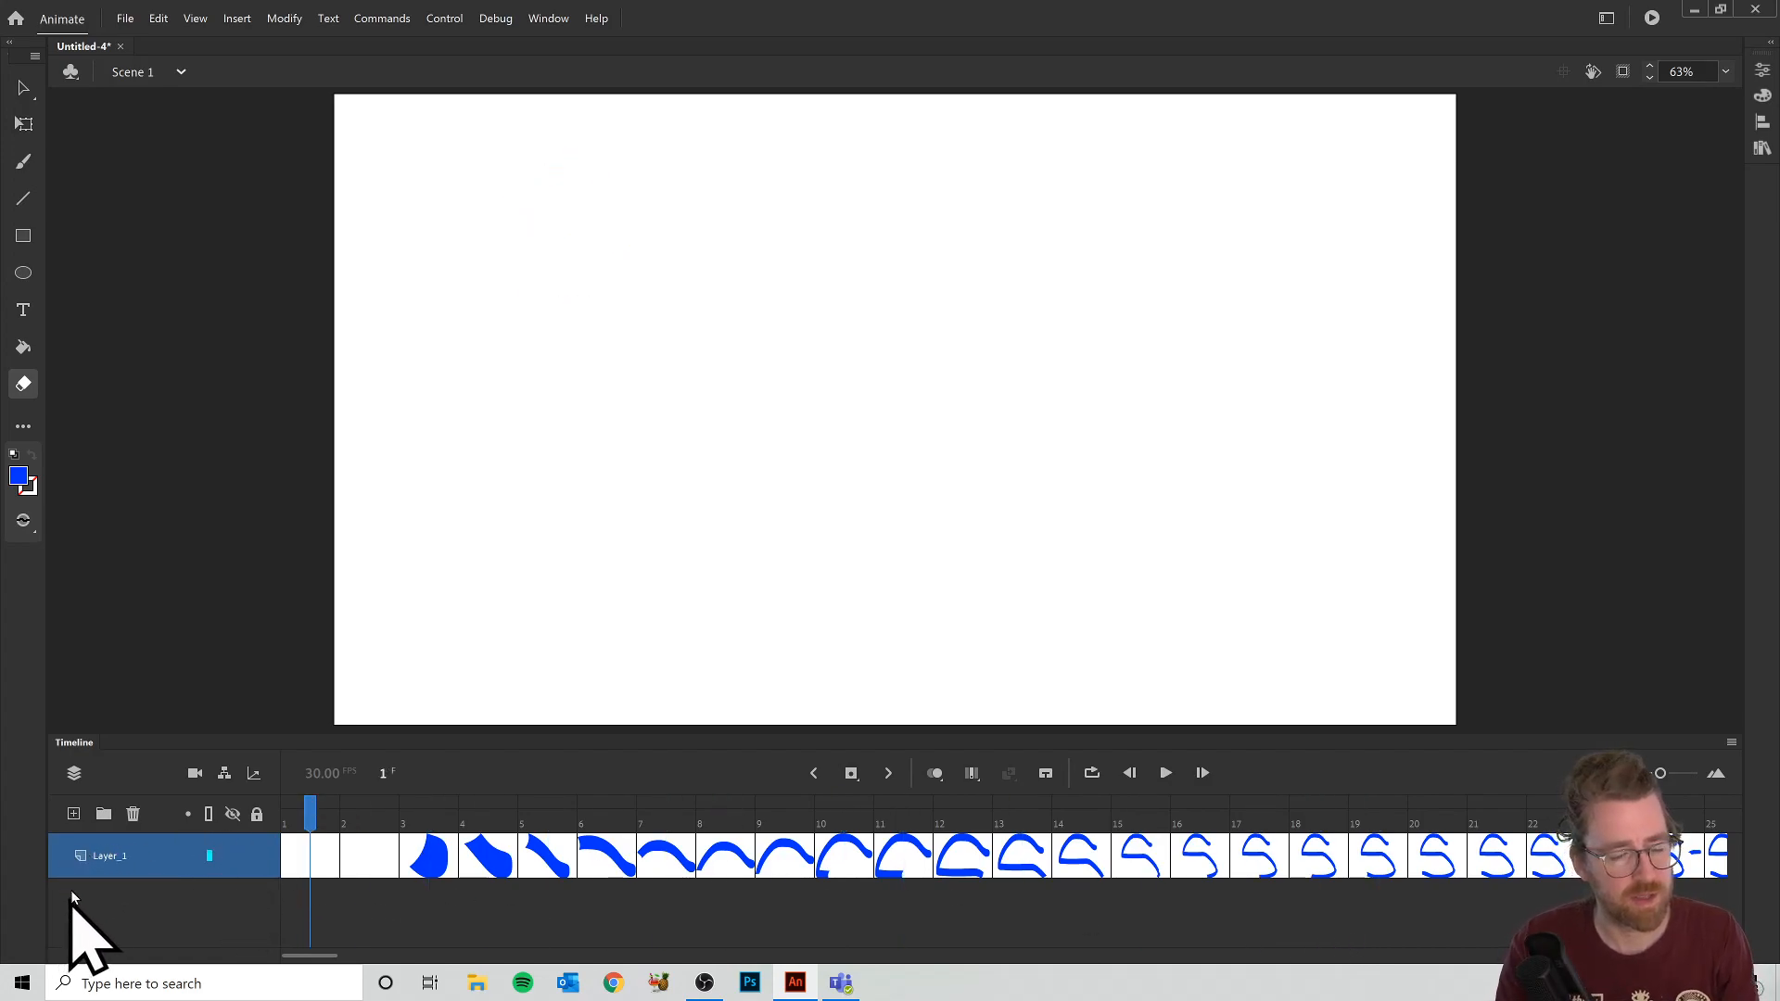
# Step: Lock Layer_1 and rename it "writing"
pyautogui.click(257, 858)
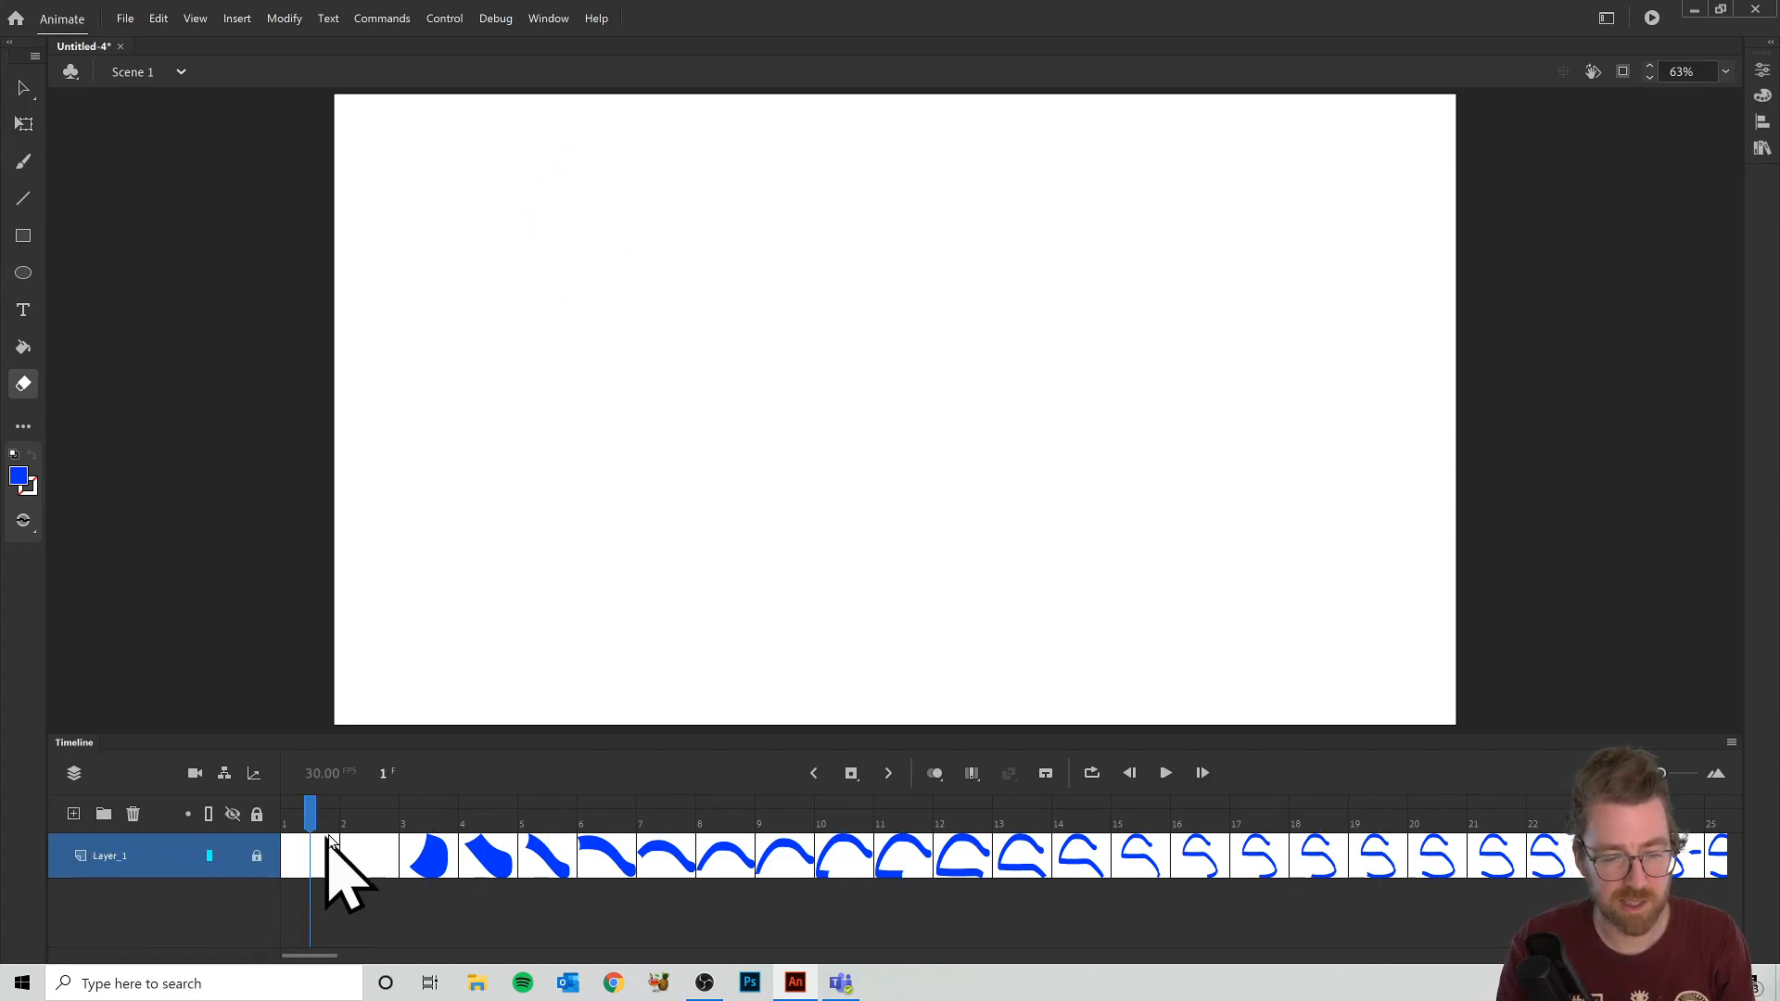
pyautogui.moveTo(315, 811)
pyautogui.mouseDown()
pyautogui.moveTo(363, 811)
pyautogui.moveTo(312, 812)
pyautogui.mouseUp()
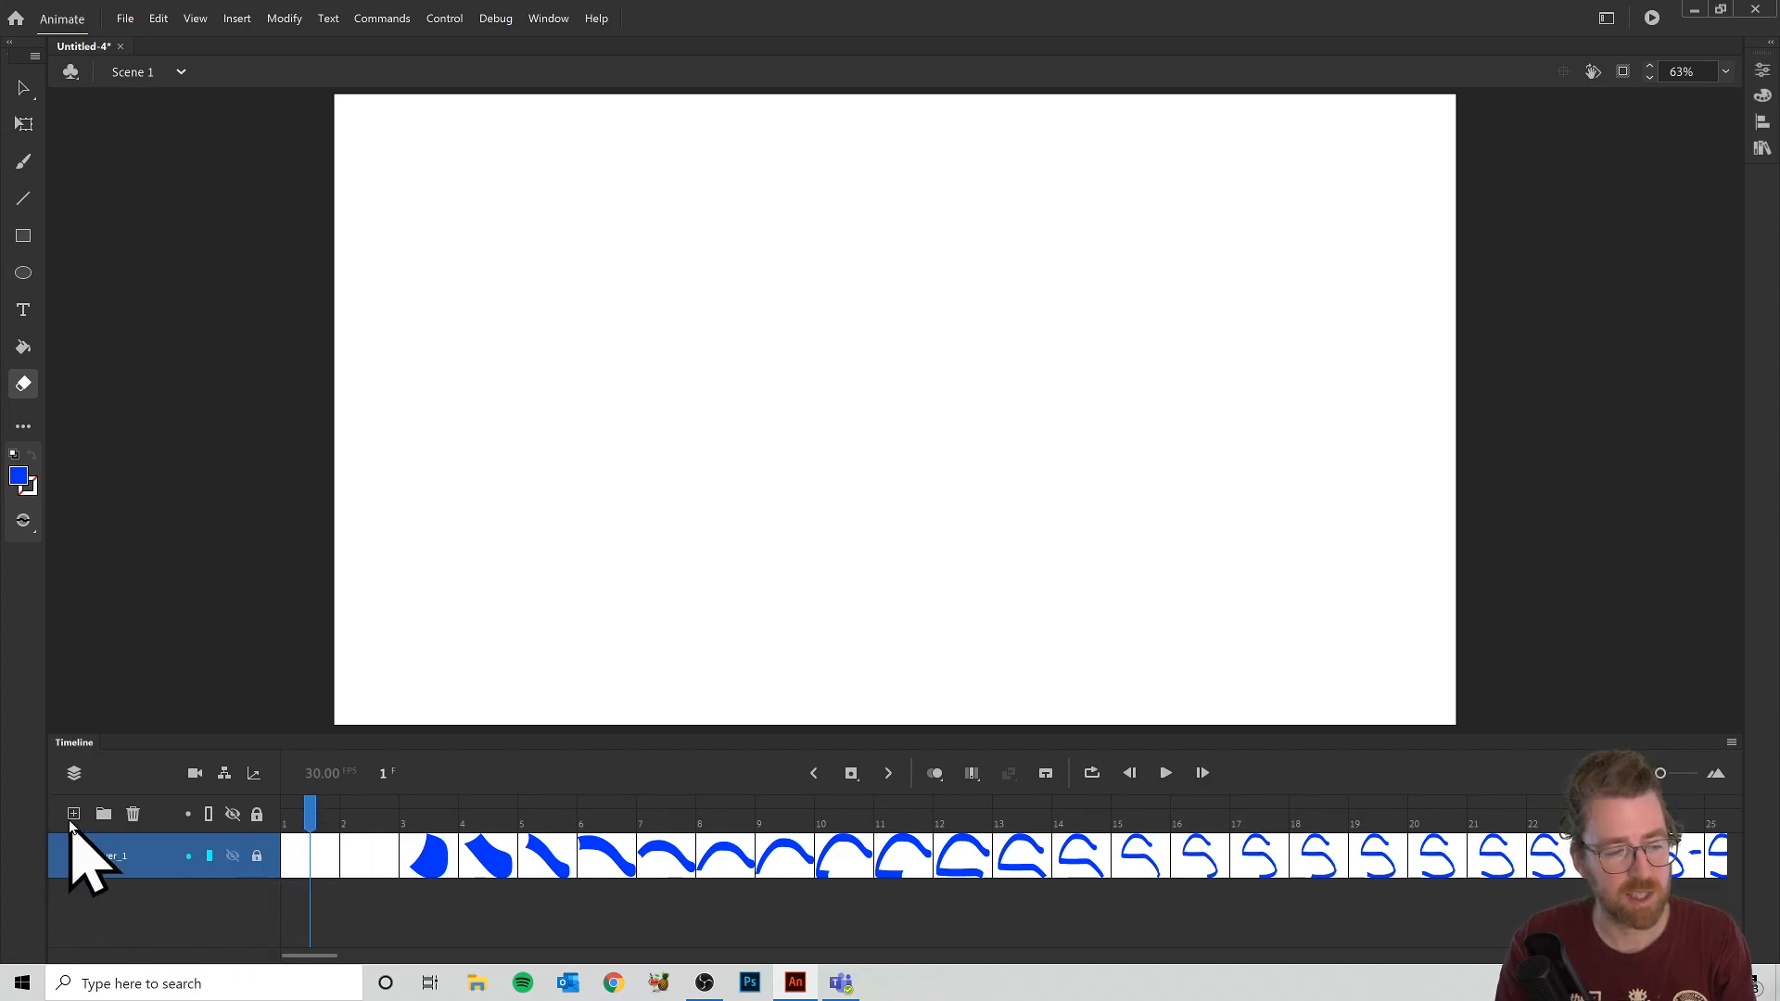
pyautogui.doubleClick(116, 858)
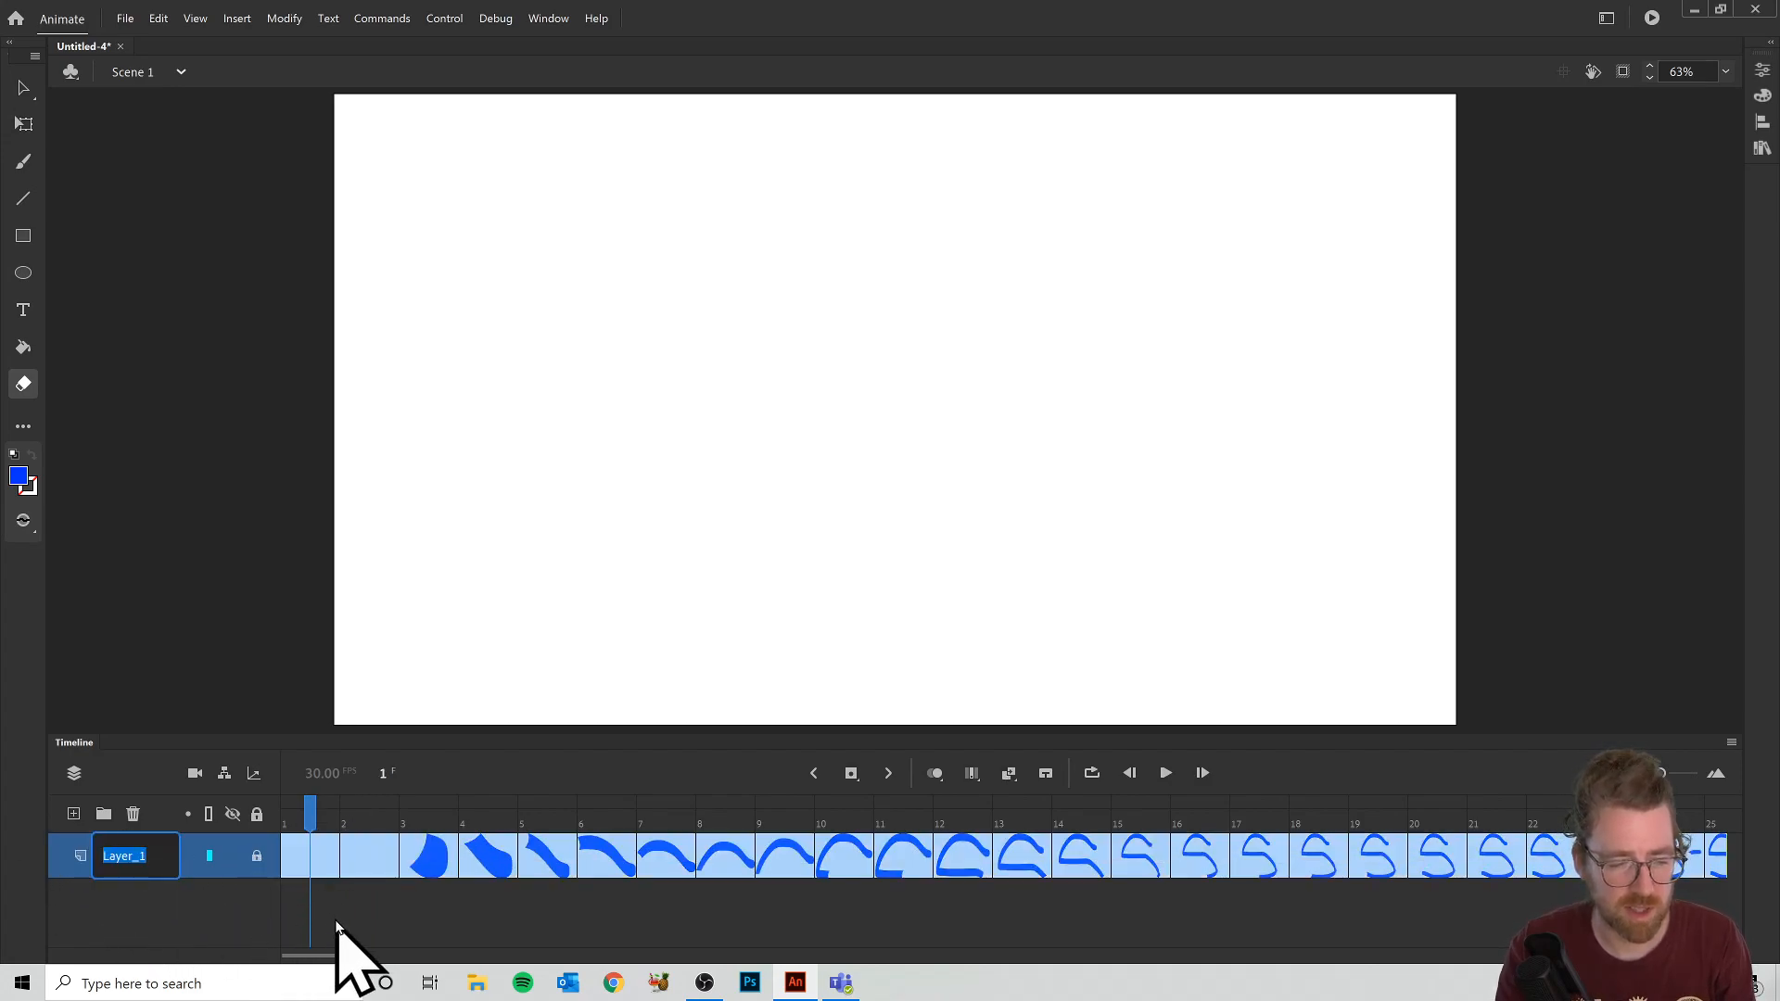
pyautogui.write('w')
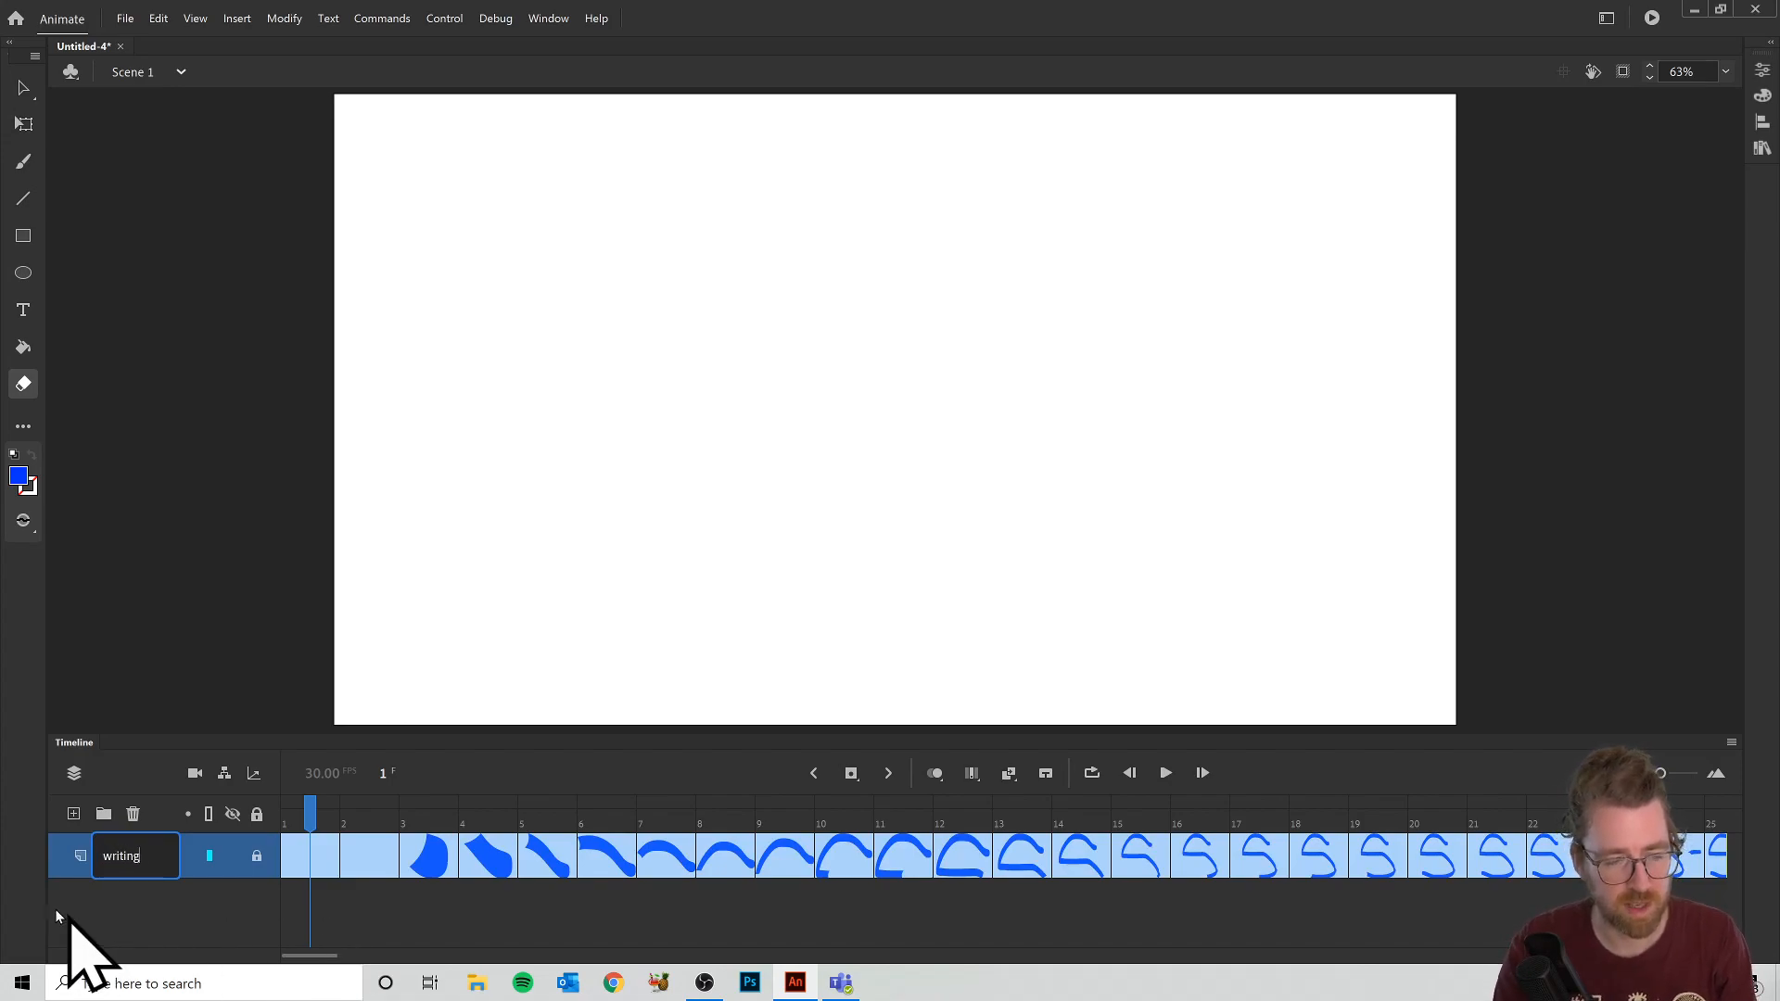
# Step: Add a new layer above the writing layer and name it "Pen"
pyautogui.click(73, 813)
pyautogui.doubleClick(116, 858)
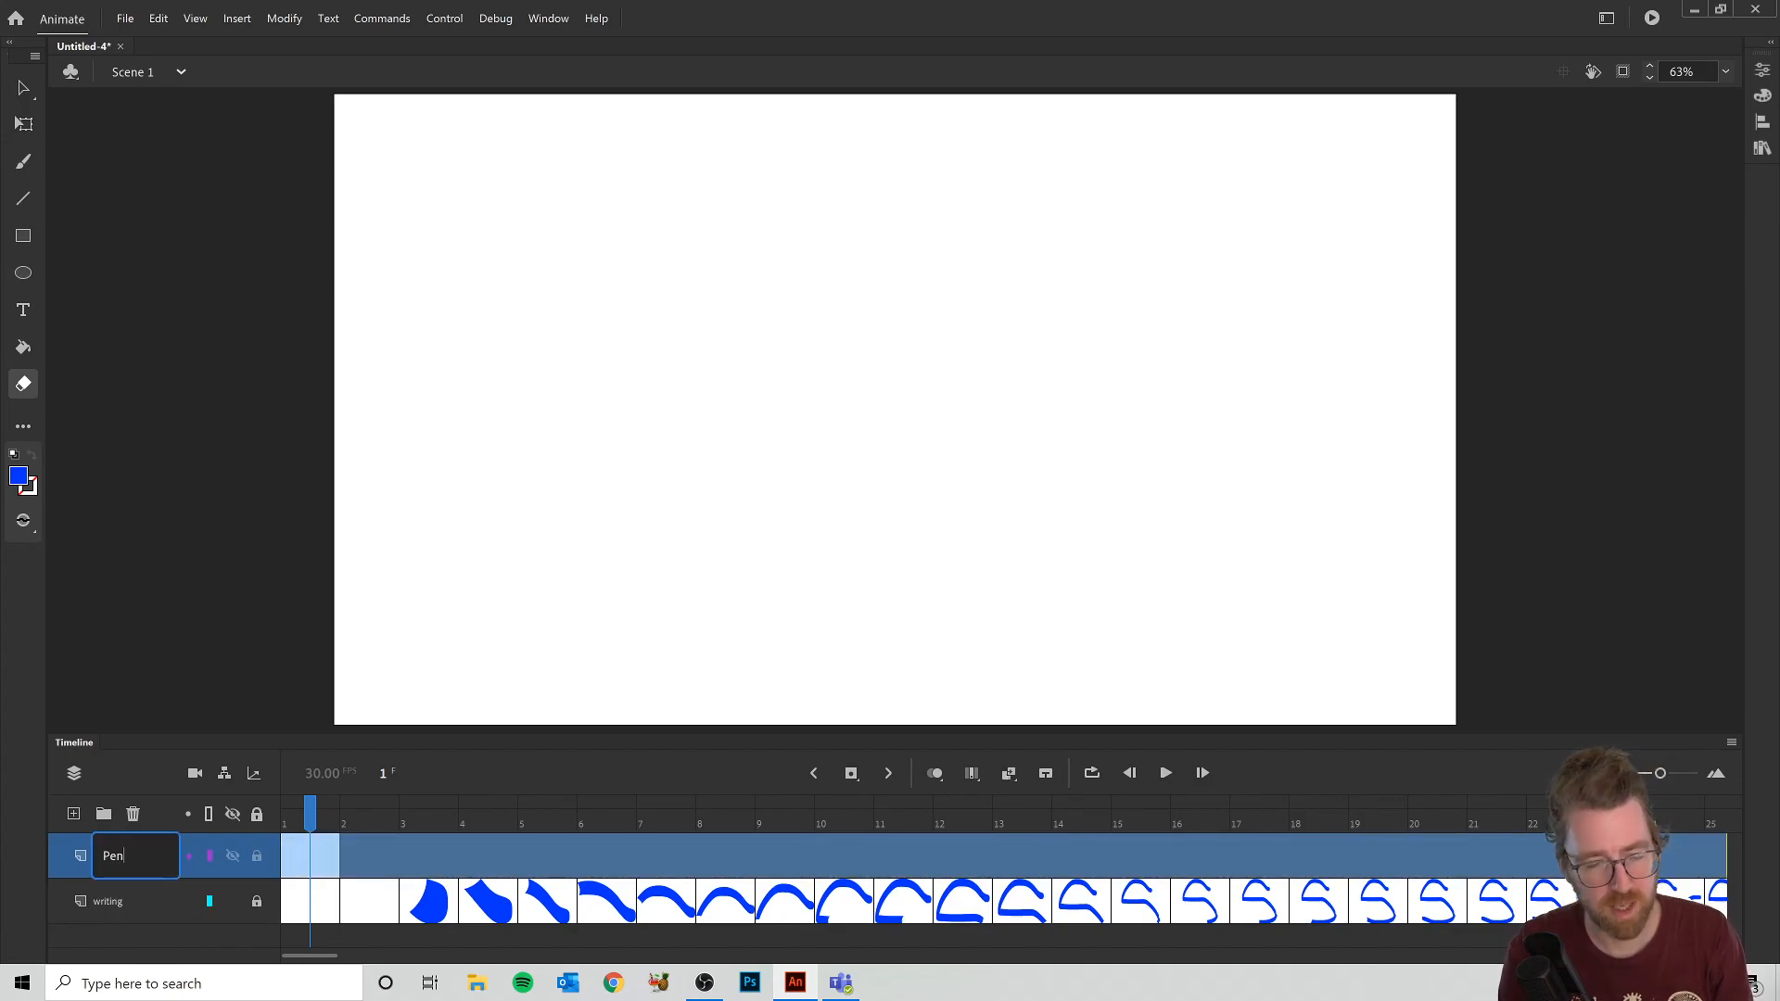
pyautogui.write('Pen')
pyautogui.click(316, 825)
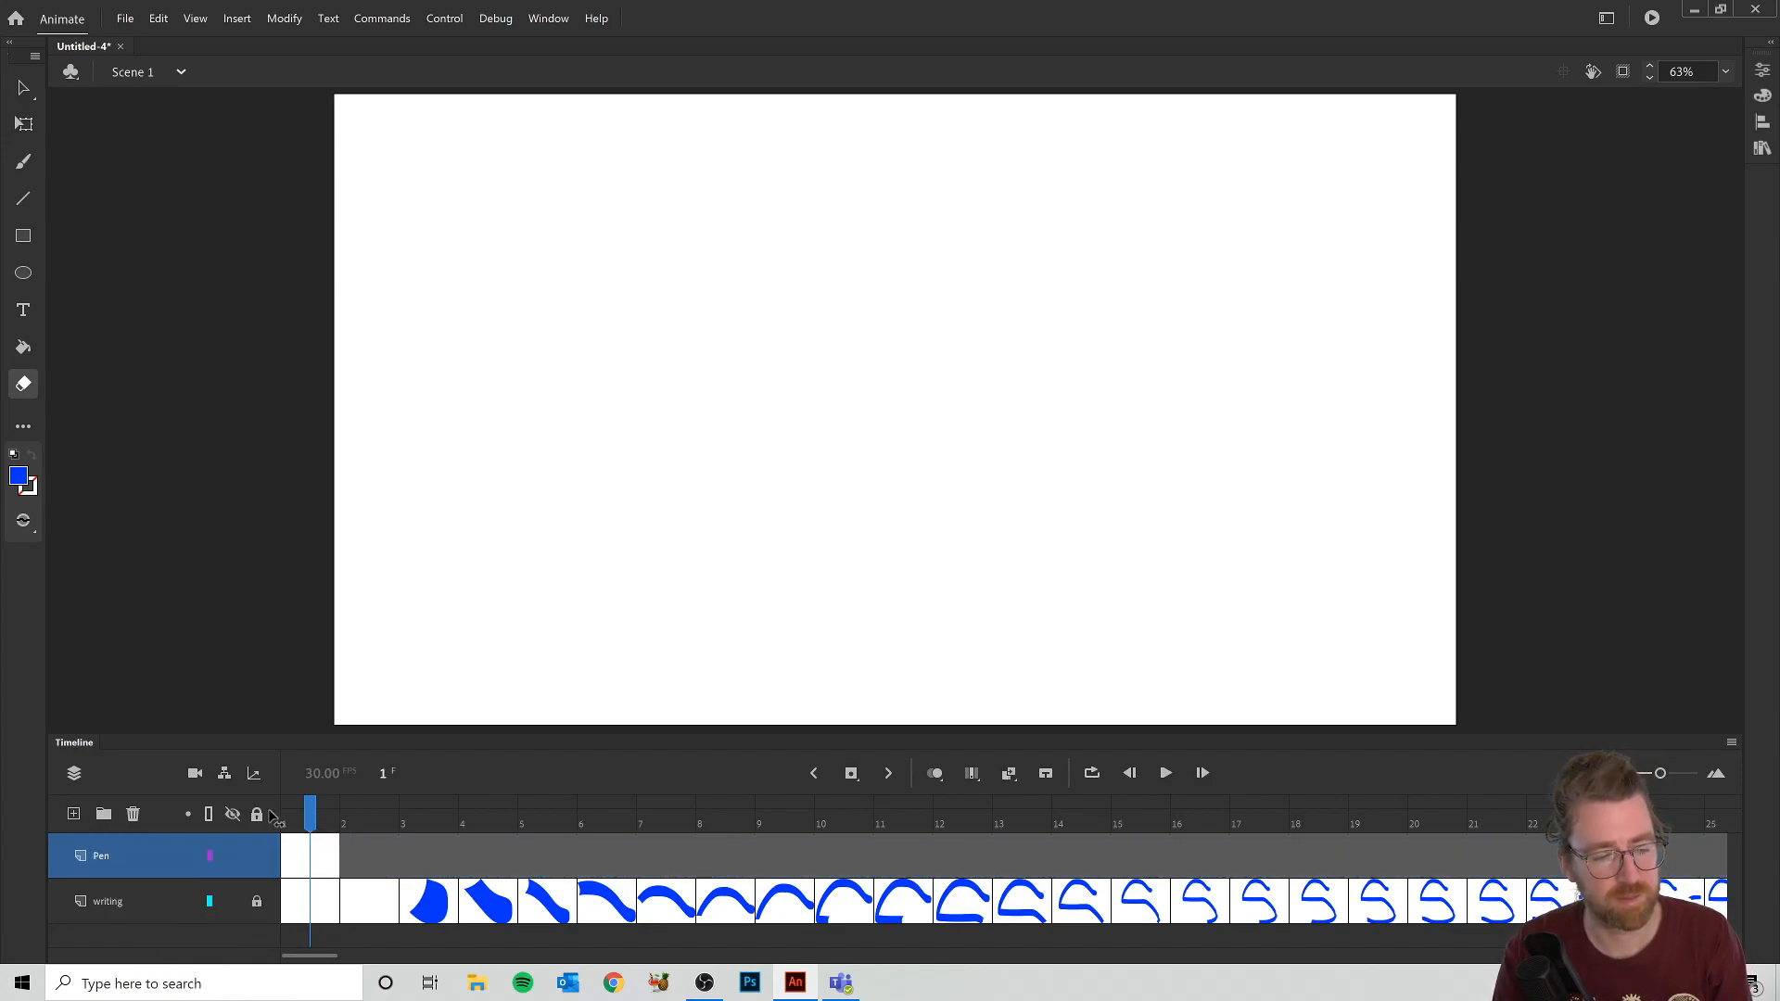
# Step: Draw a slanted paintbrush outline with handle, collar and bristles in black on frame 1 of the Pen layer with the Brush tool
pyautogui.click(23, 160)
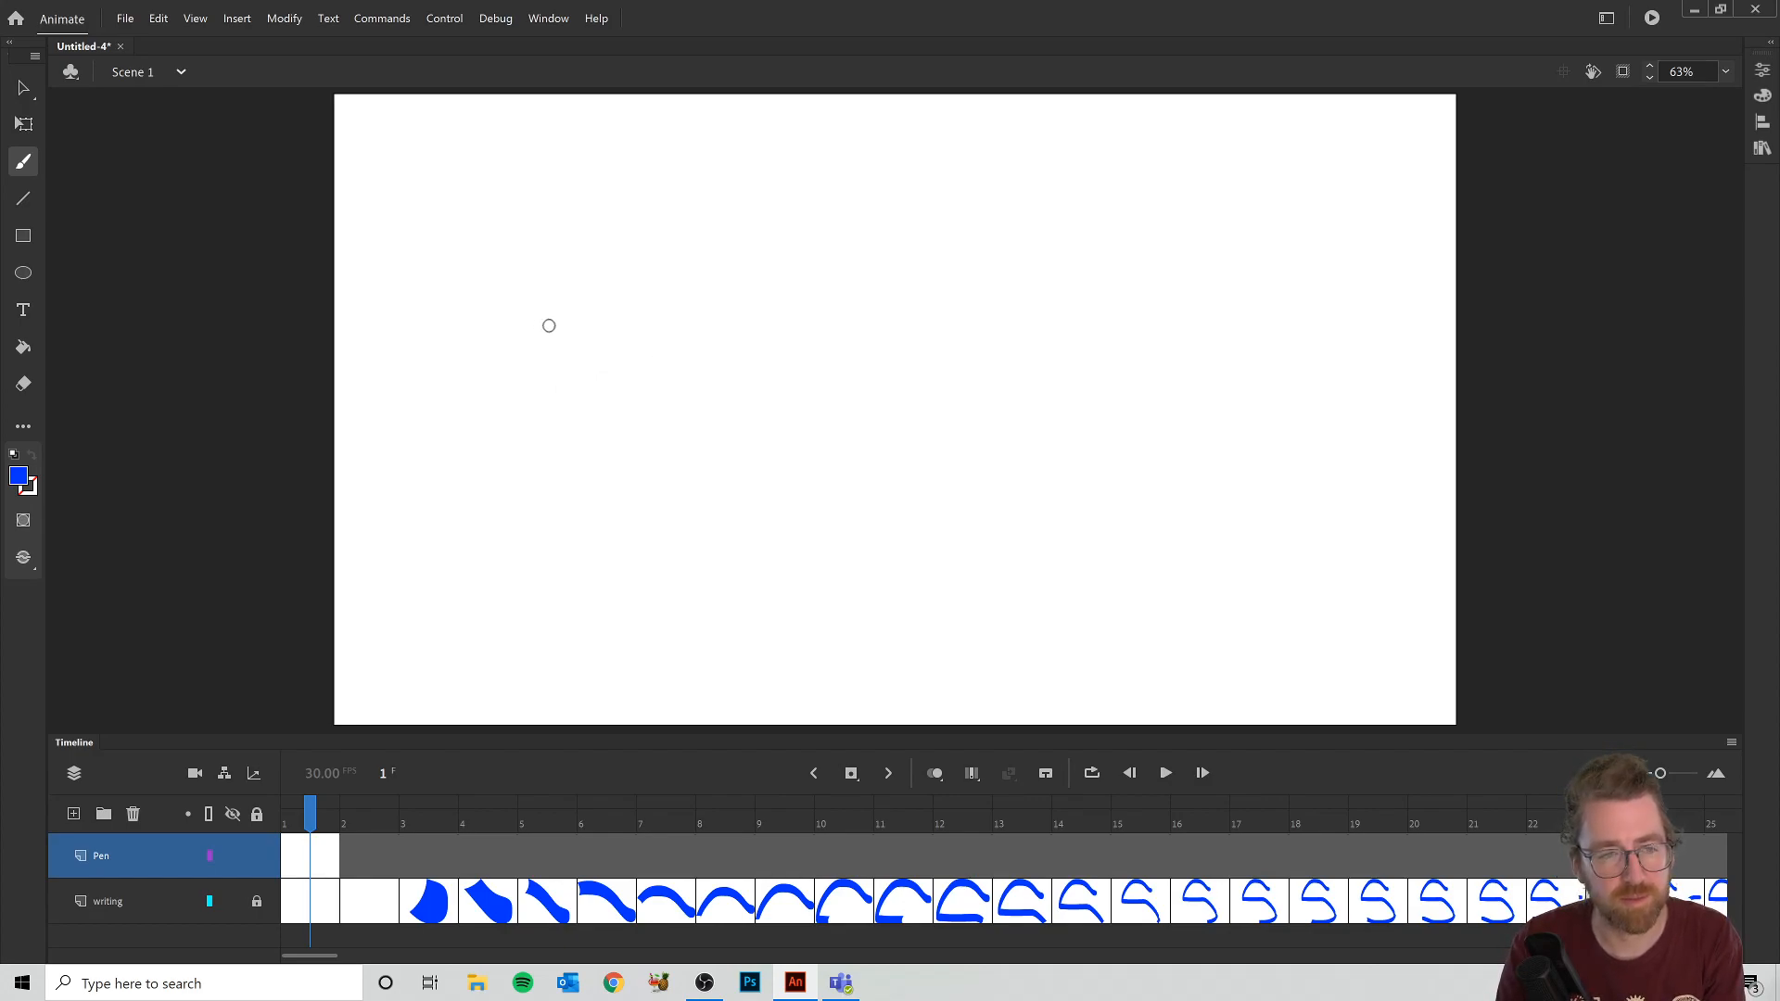
pyautogui.click(19, 476)
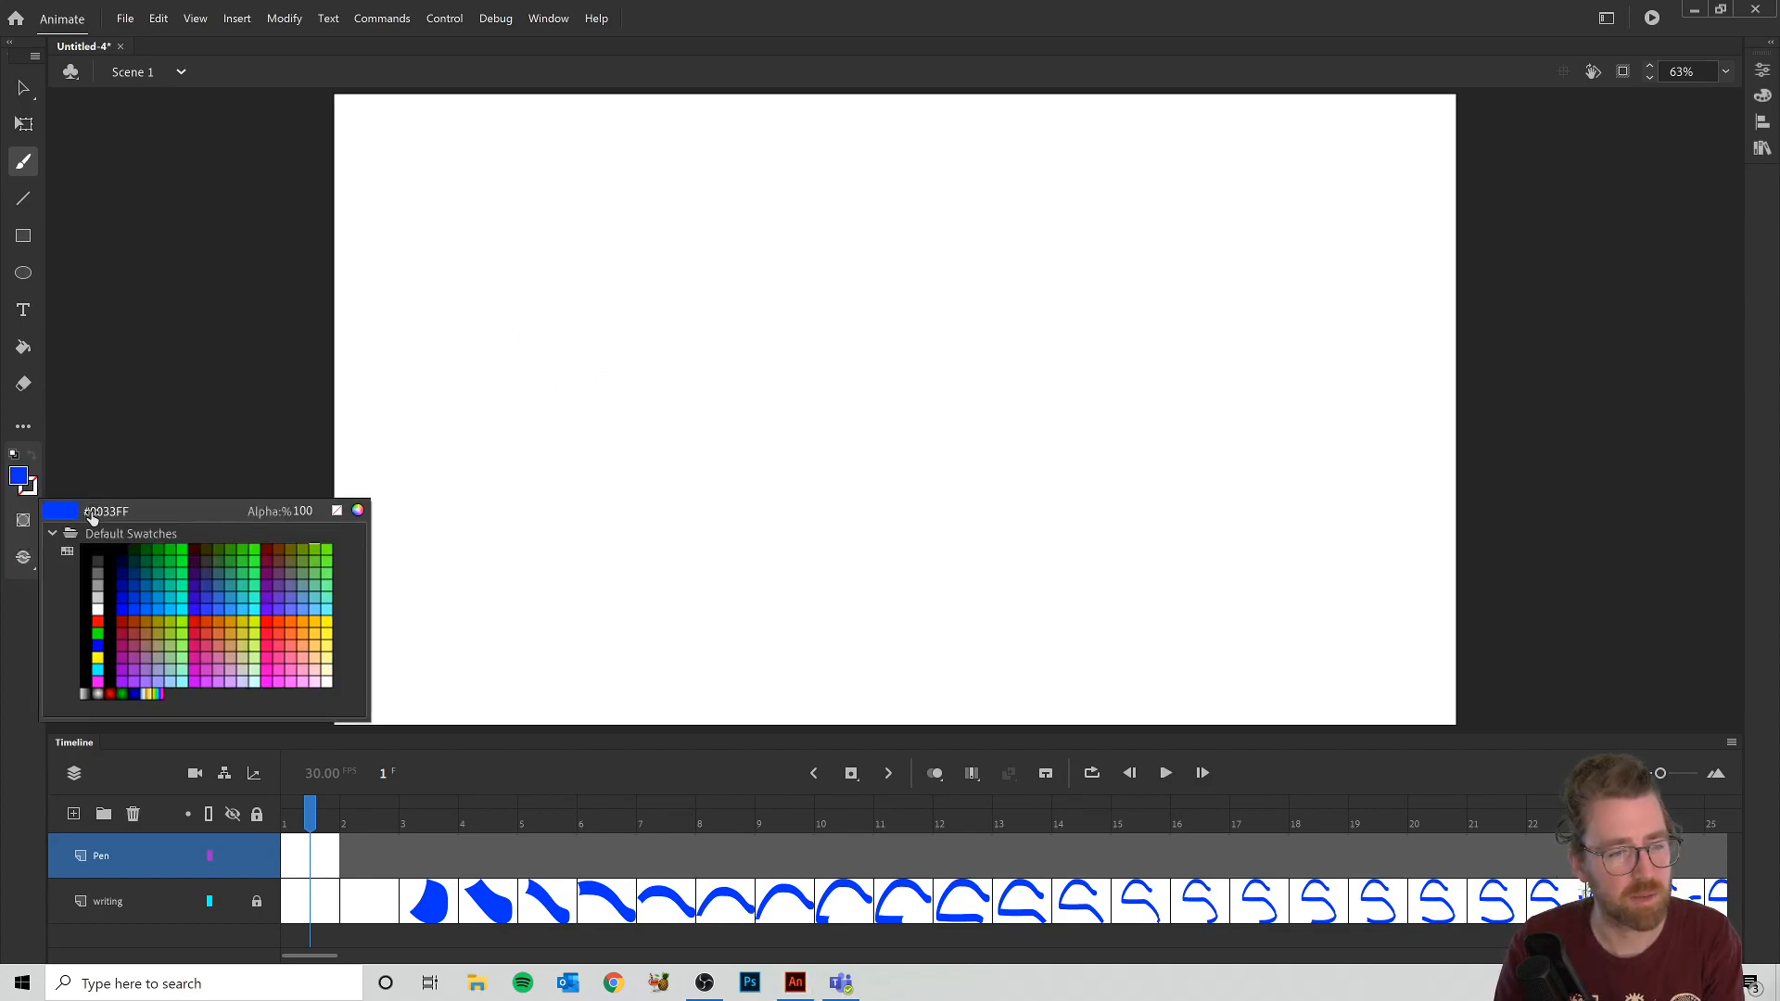
pyautogui.click(98, 549)
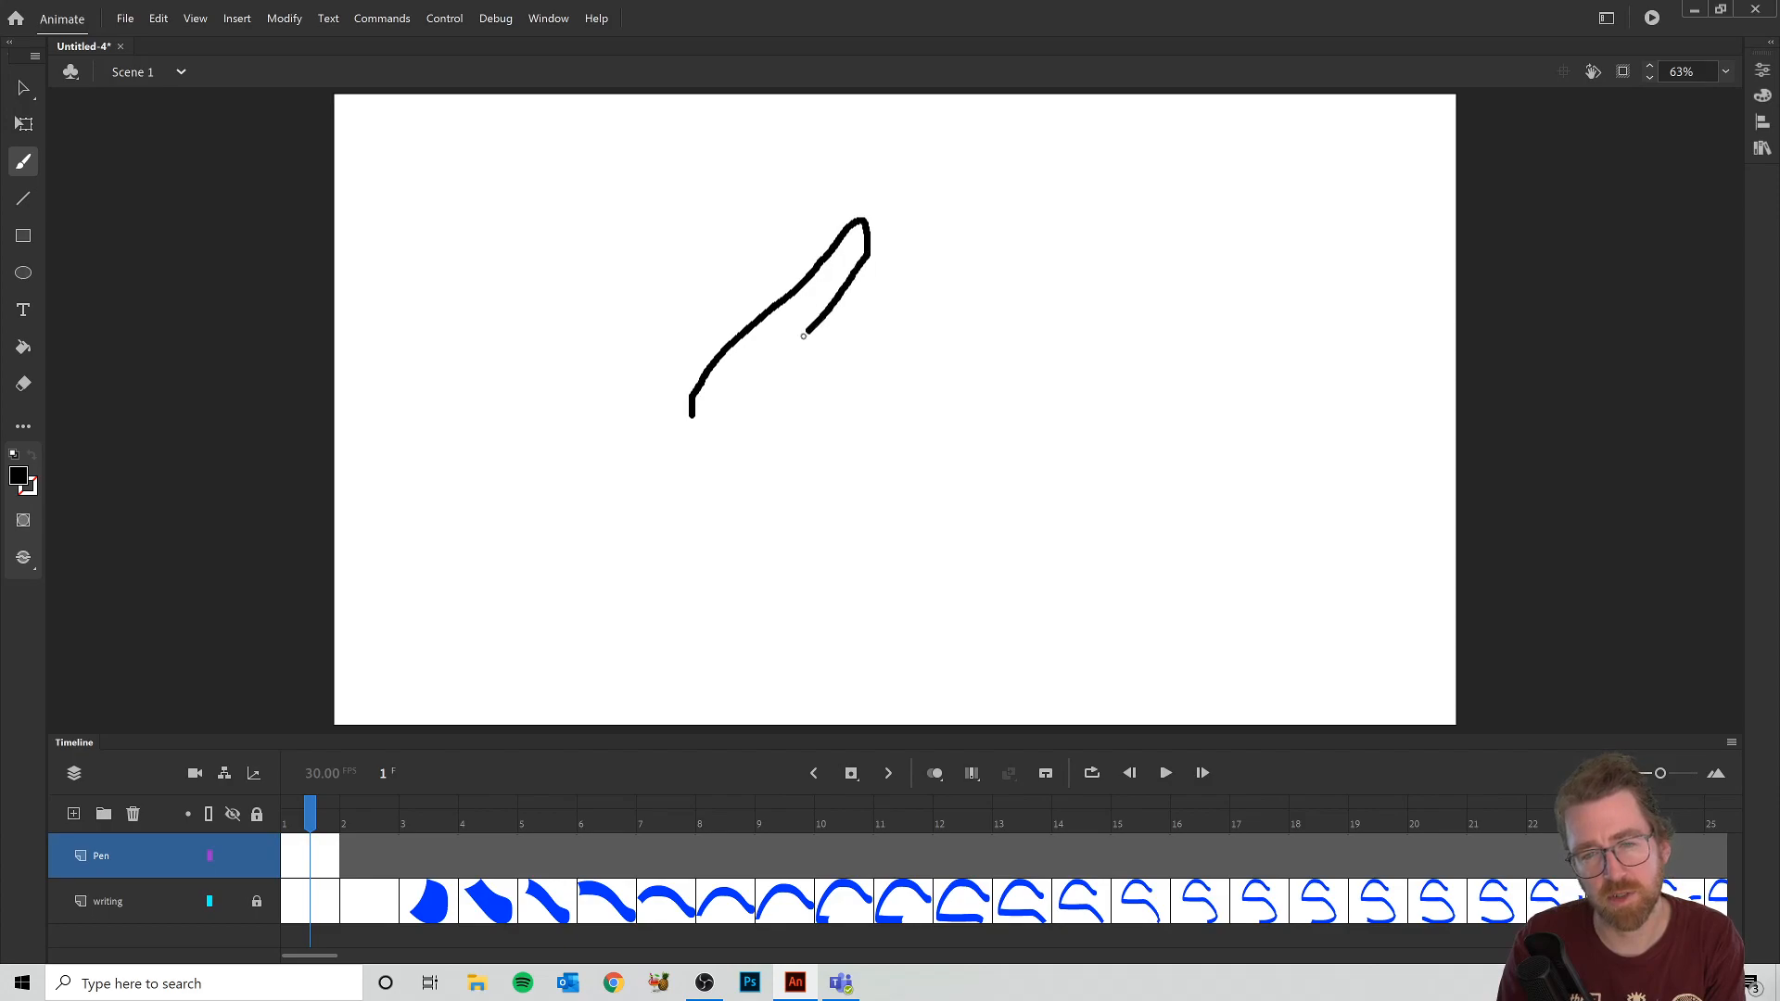
pyautogui.moveTo(686, 410); pyautogui.dragTo(684, 406)
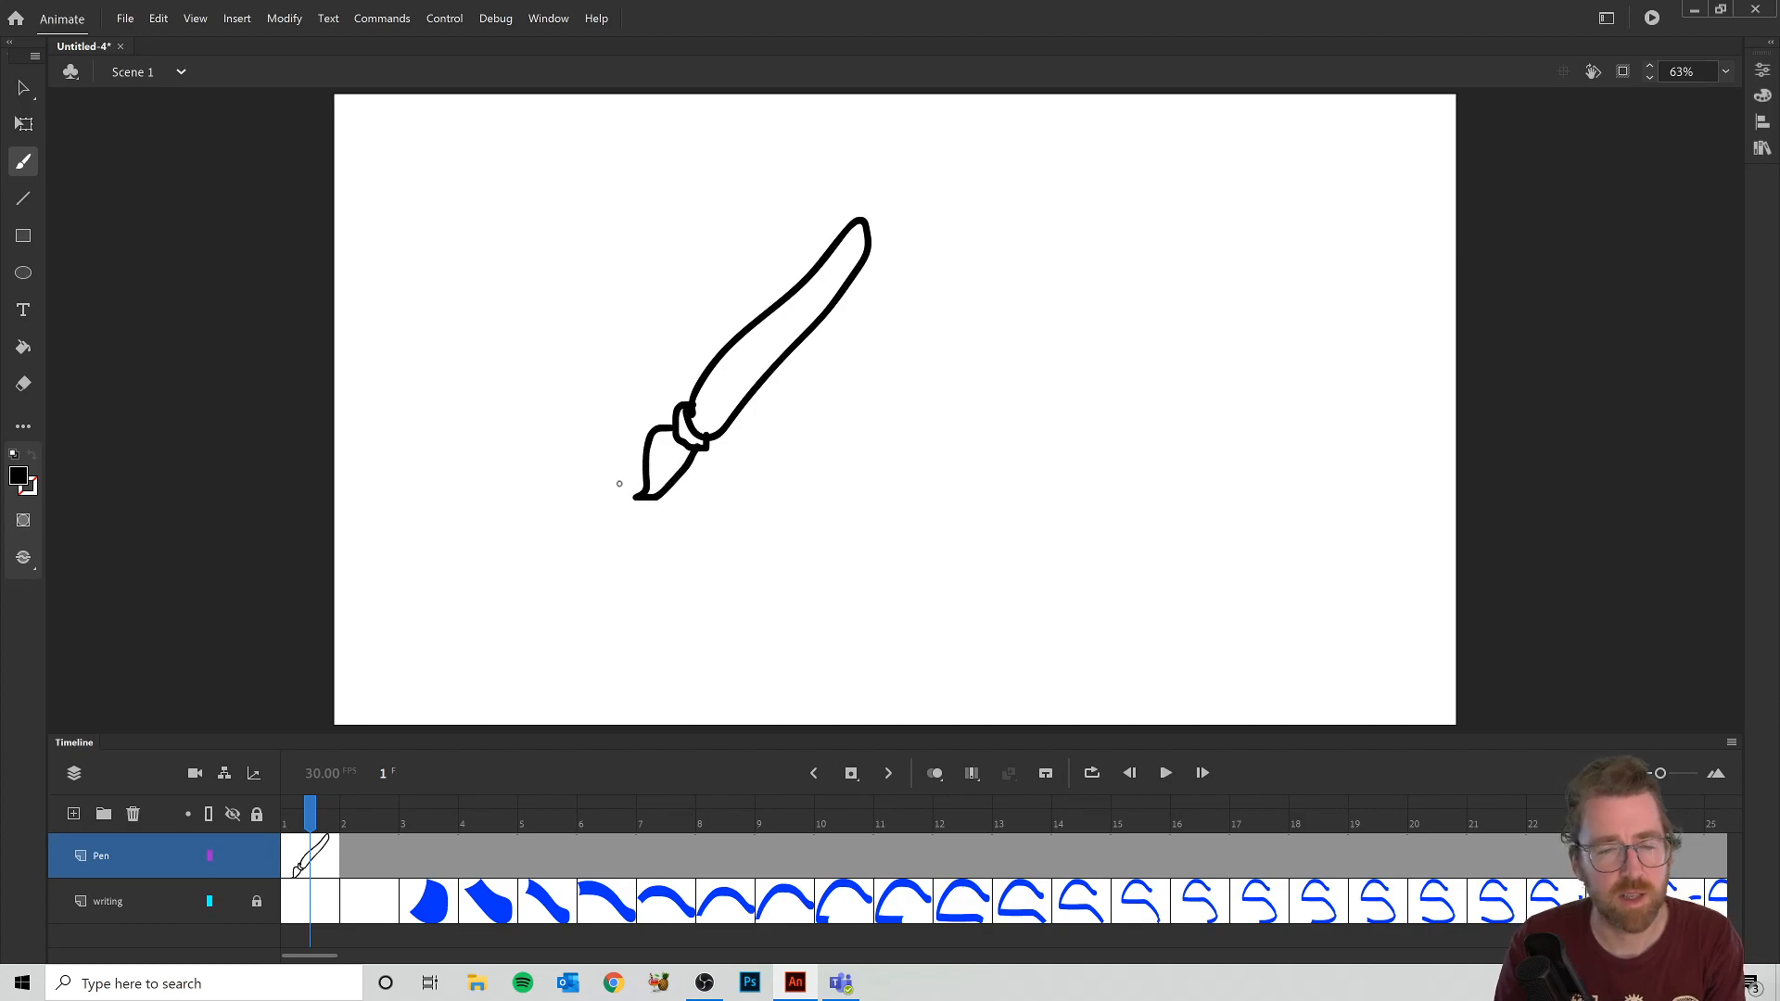
# Step: Draw a wavy blue paint line across the brush's bristles and fill the tip below it with the same blue
pyautogui.click(19, 477)
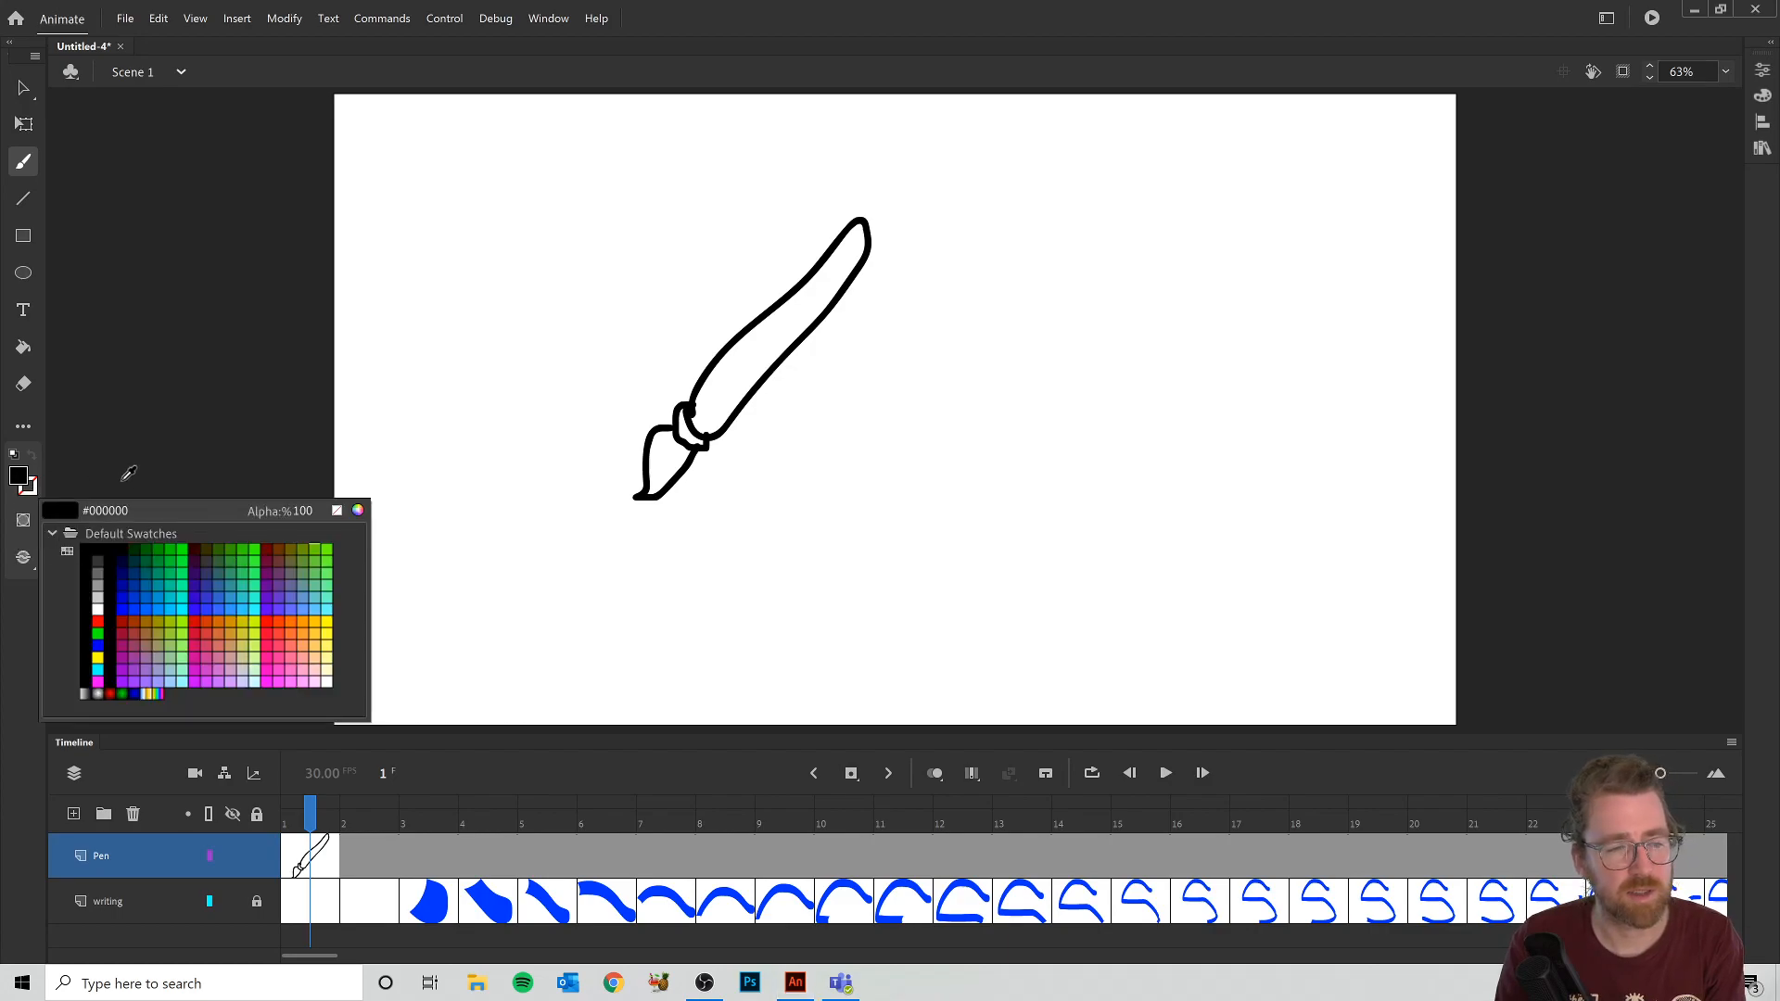
pyautogui.click(139, 607)
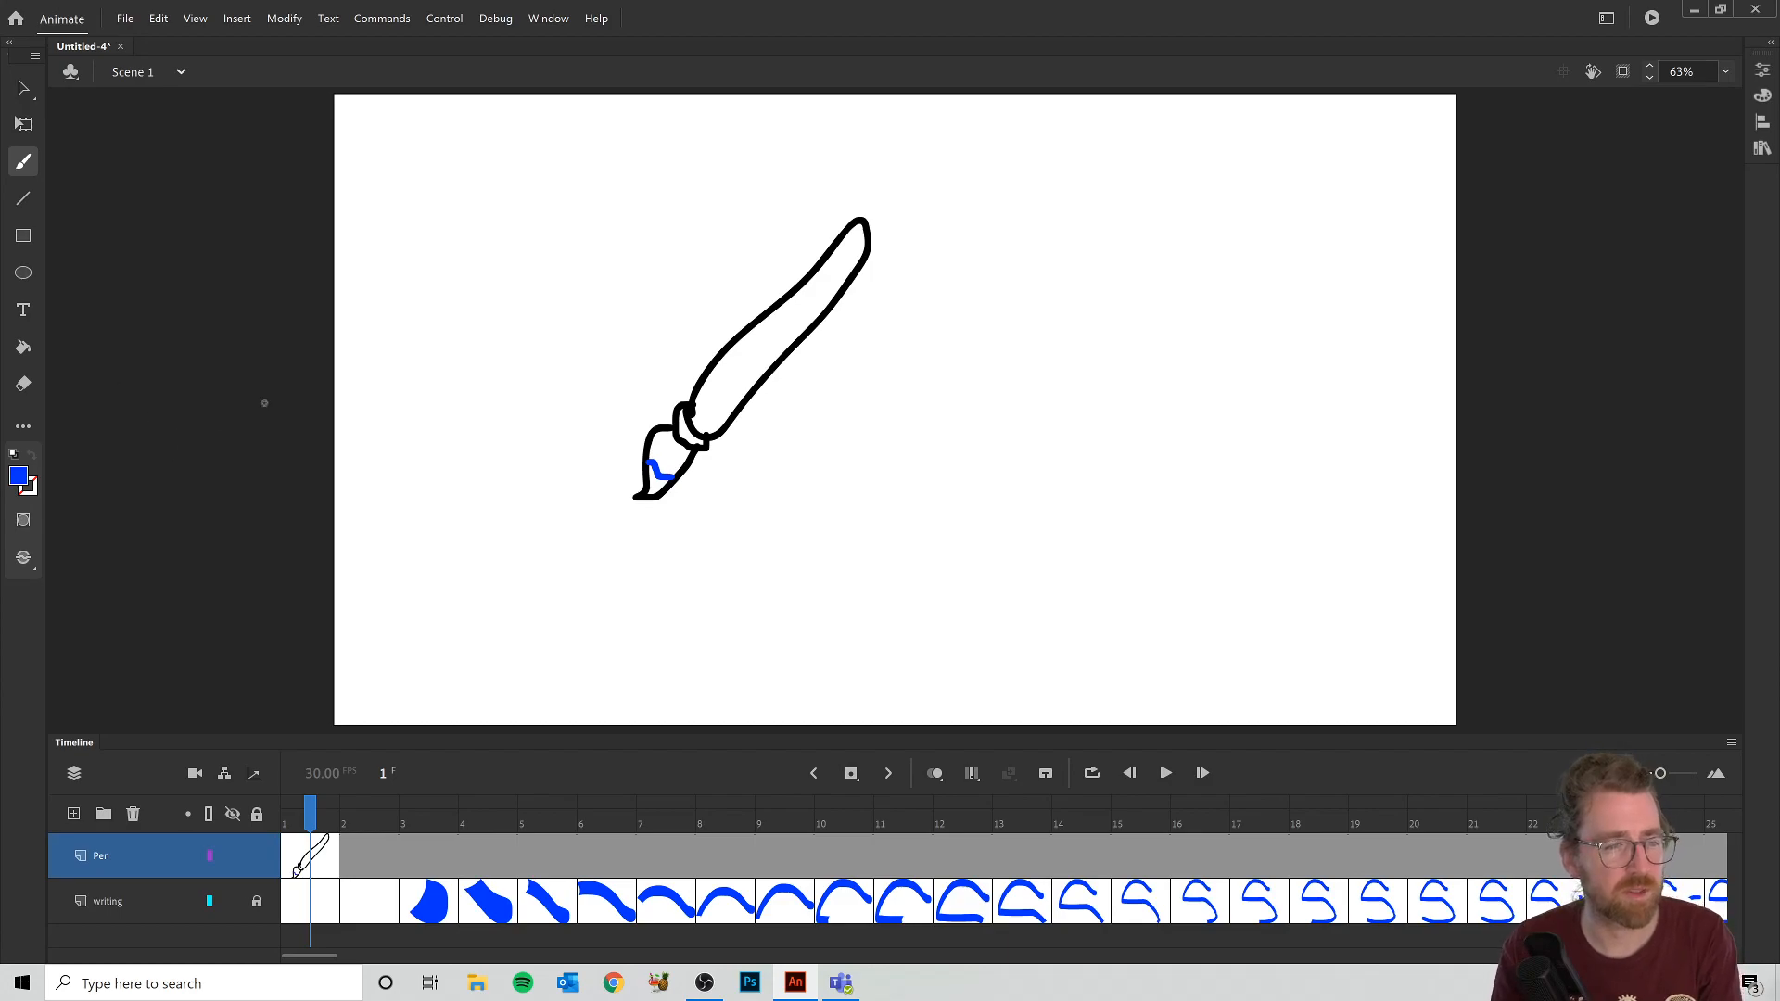
pyautogui.click(24, 347)
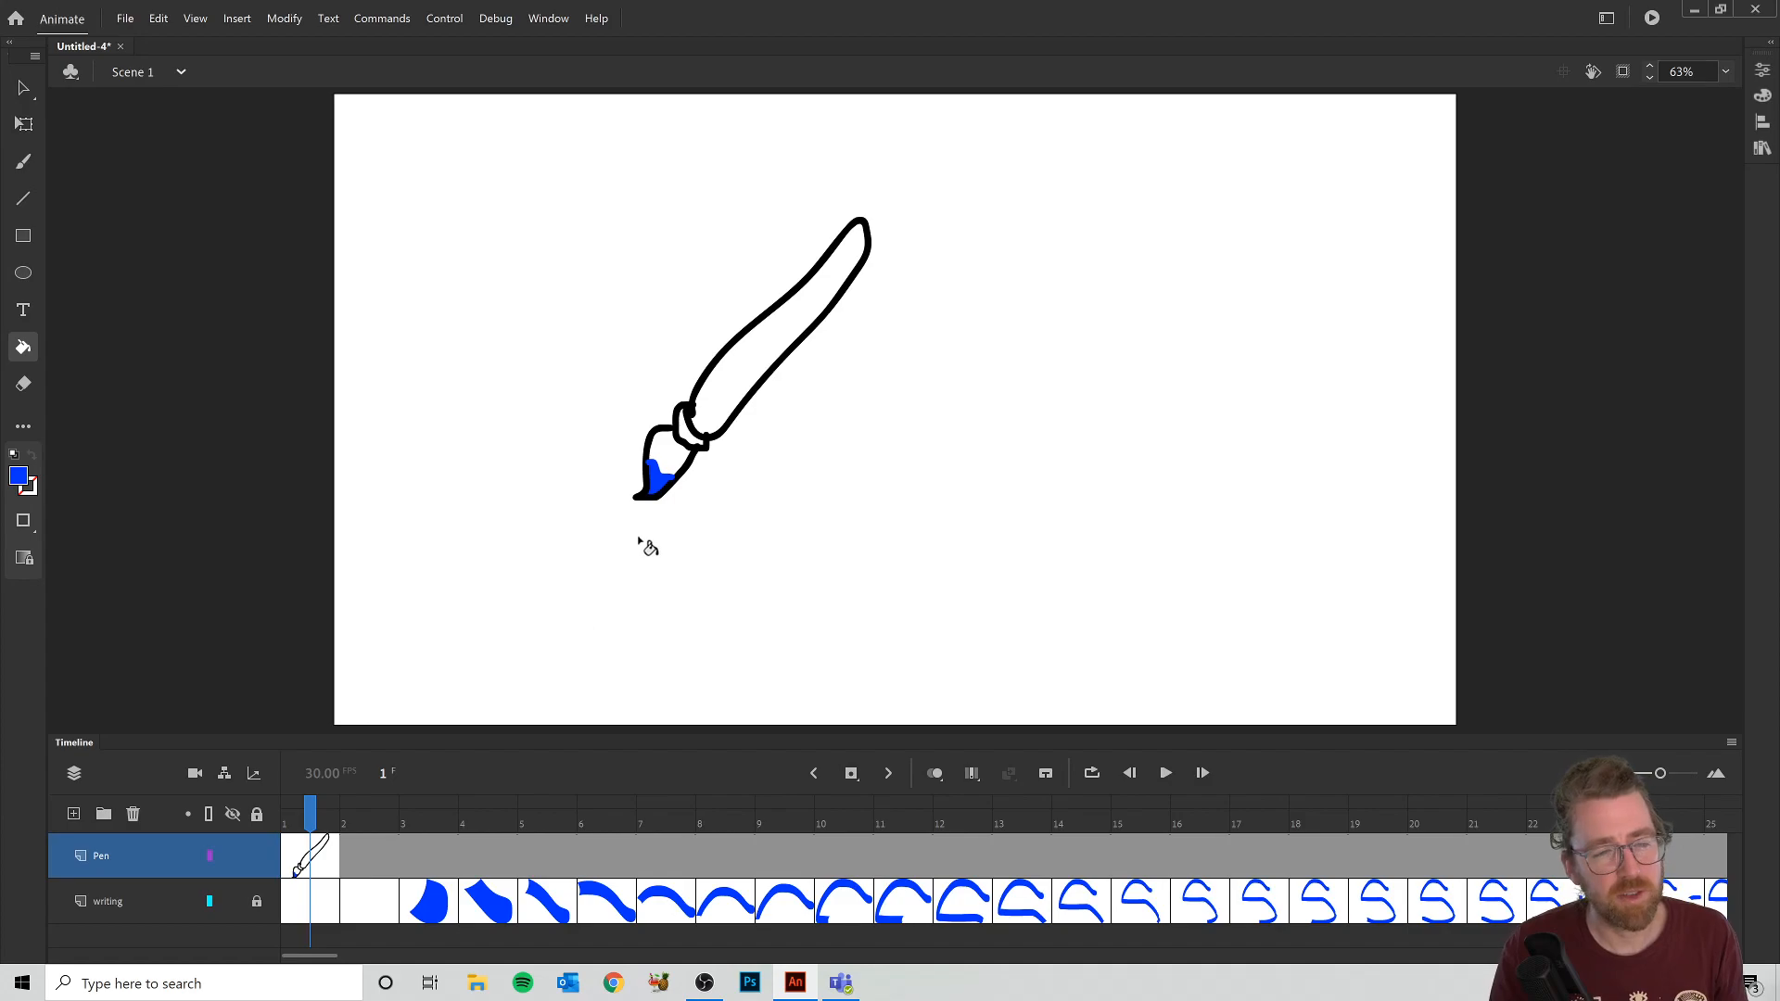
# Step: Fill the bristles above the blue paint with dark brown using the Paint Bucket
pyautogui.click(19, 477)
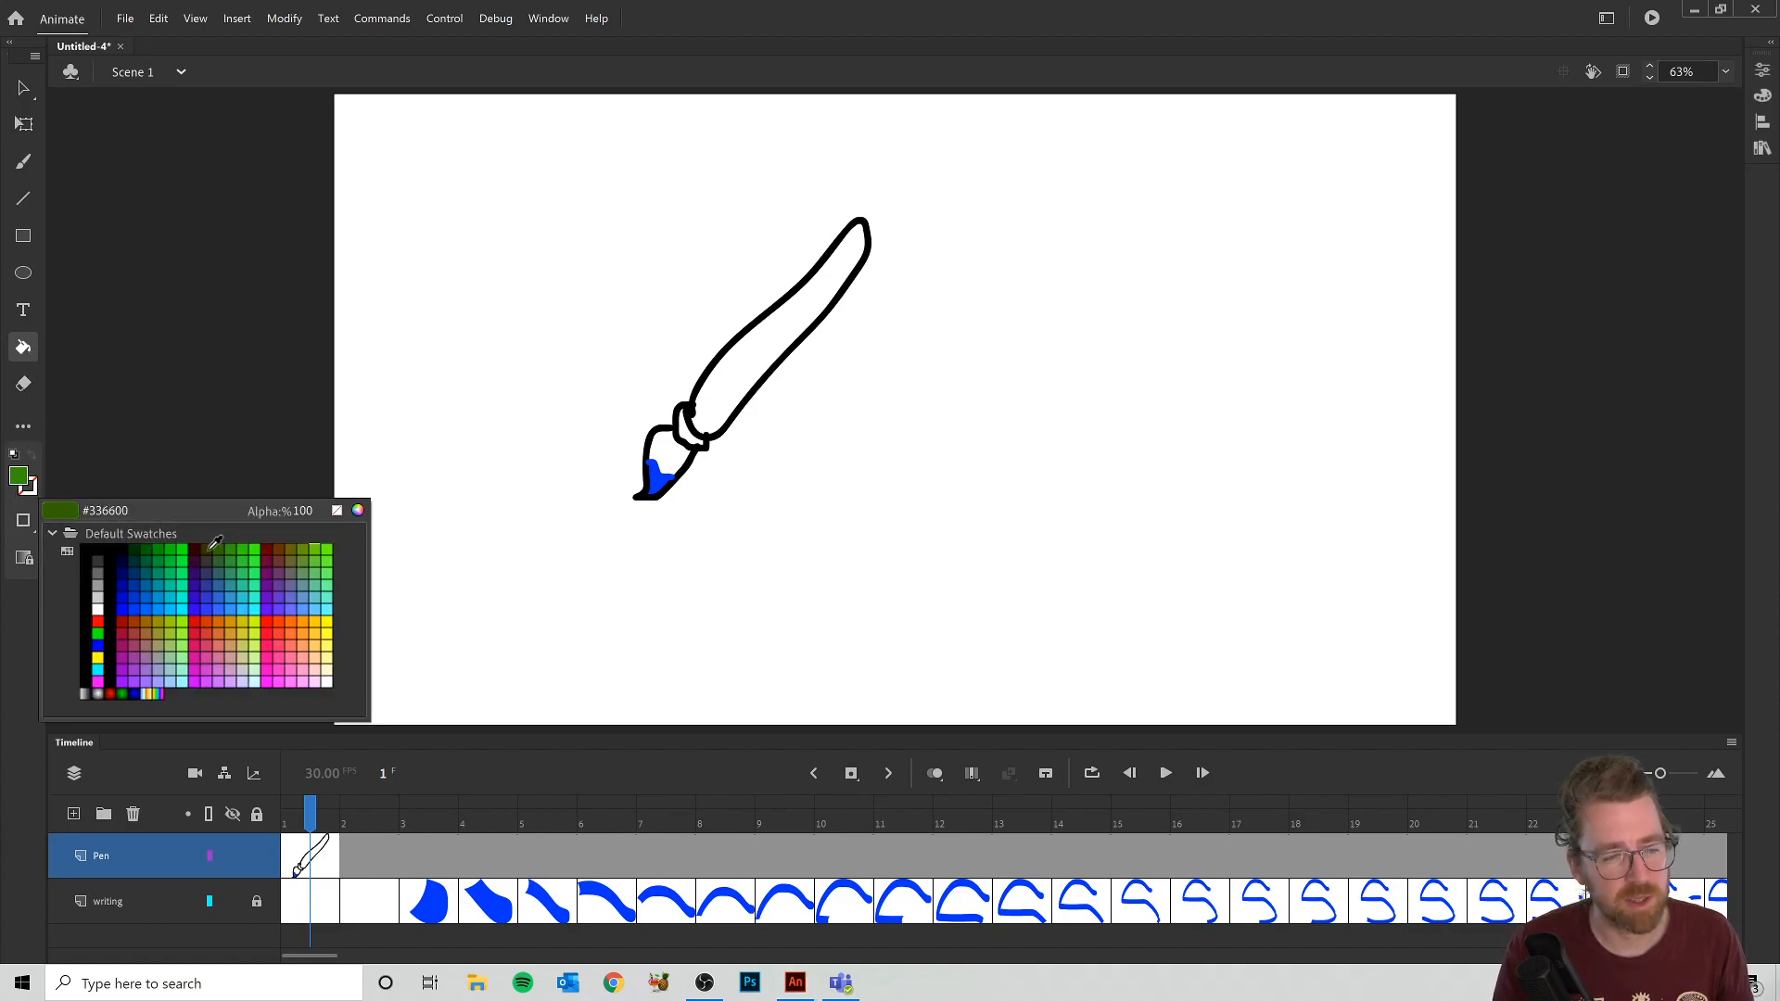
pyautogui.click(212, 548)
pyautogui.click(667, 445)
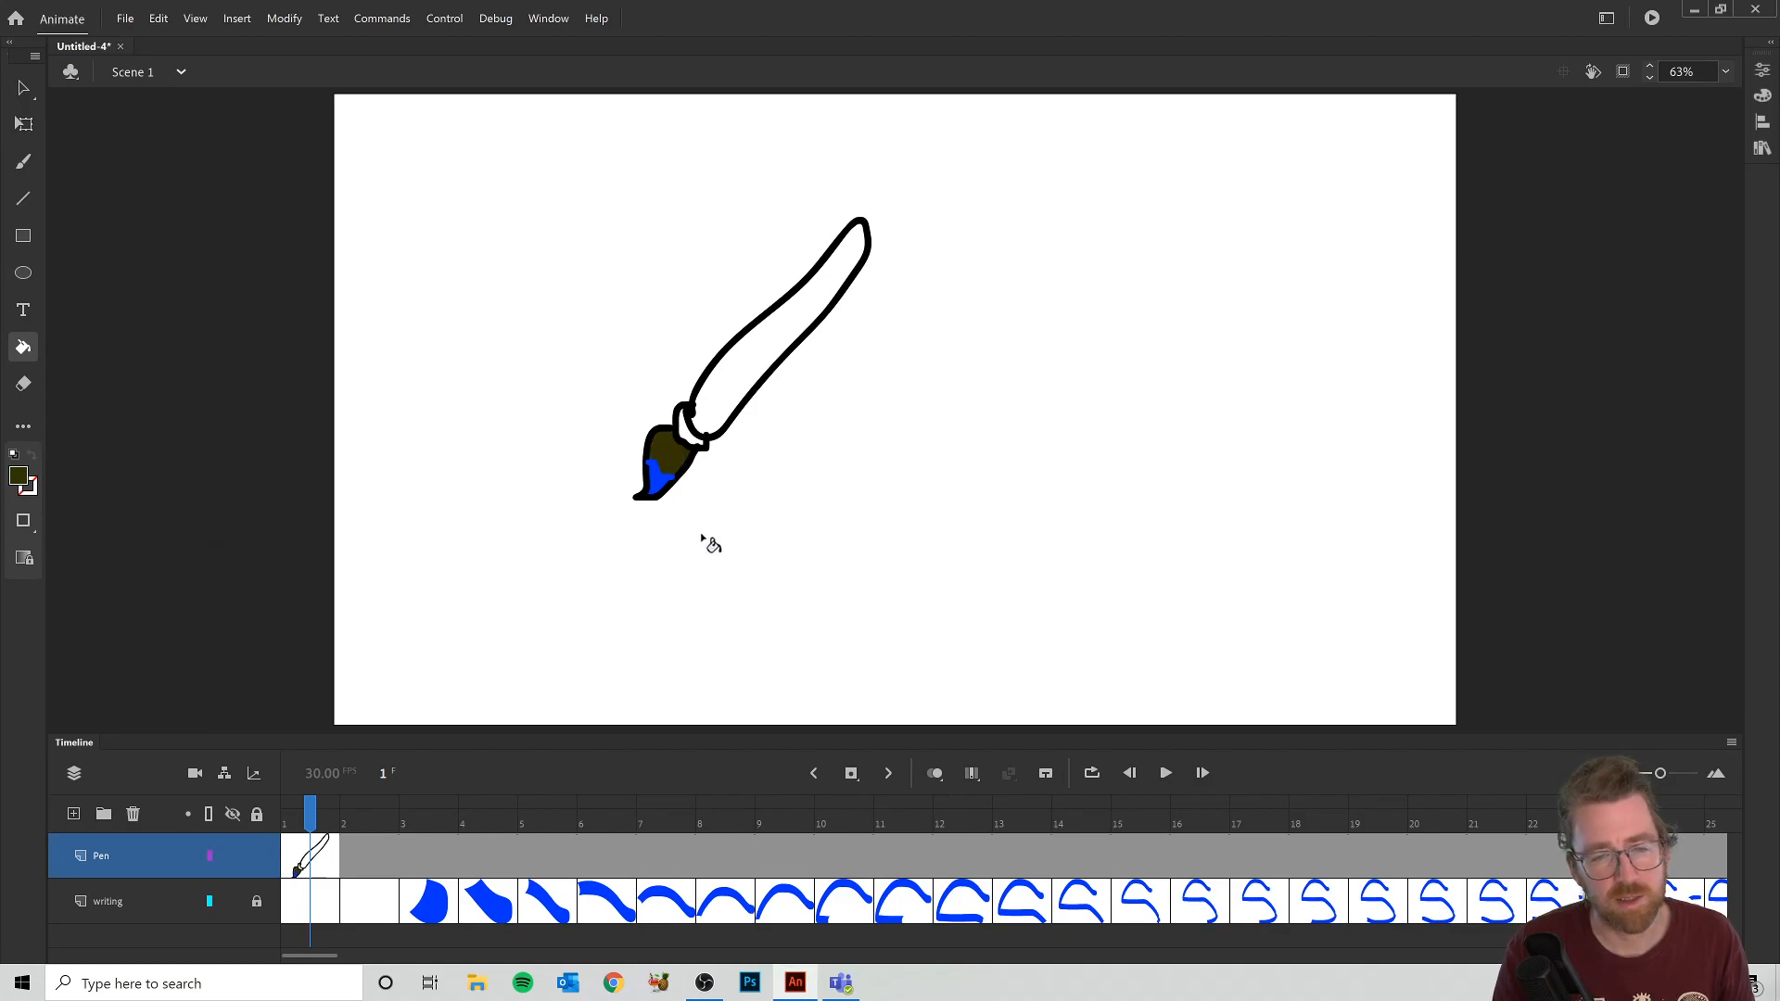
# Step: Draw two rounded test outlines beside the paintbrush with the Brush tool, one with its ends just touching and one with a small gap
pyautogui.click(24, 538)
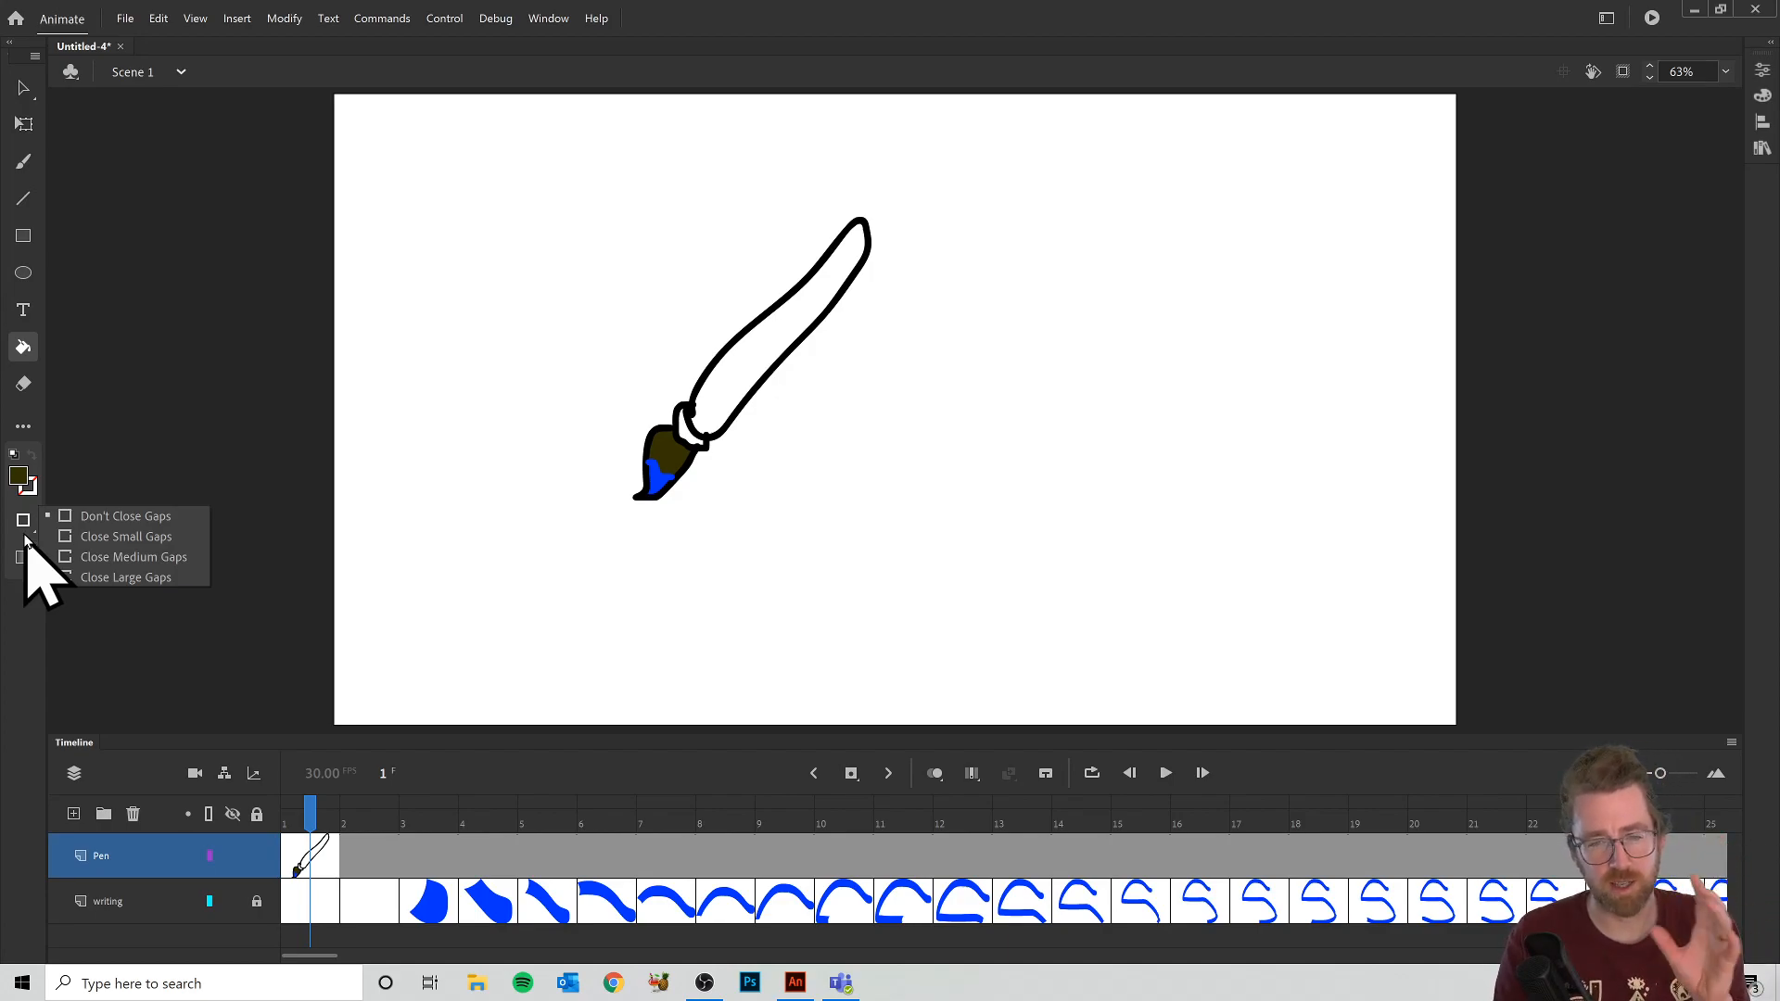
pyautogui.click(26, 163)
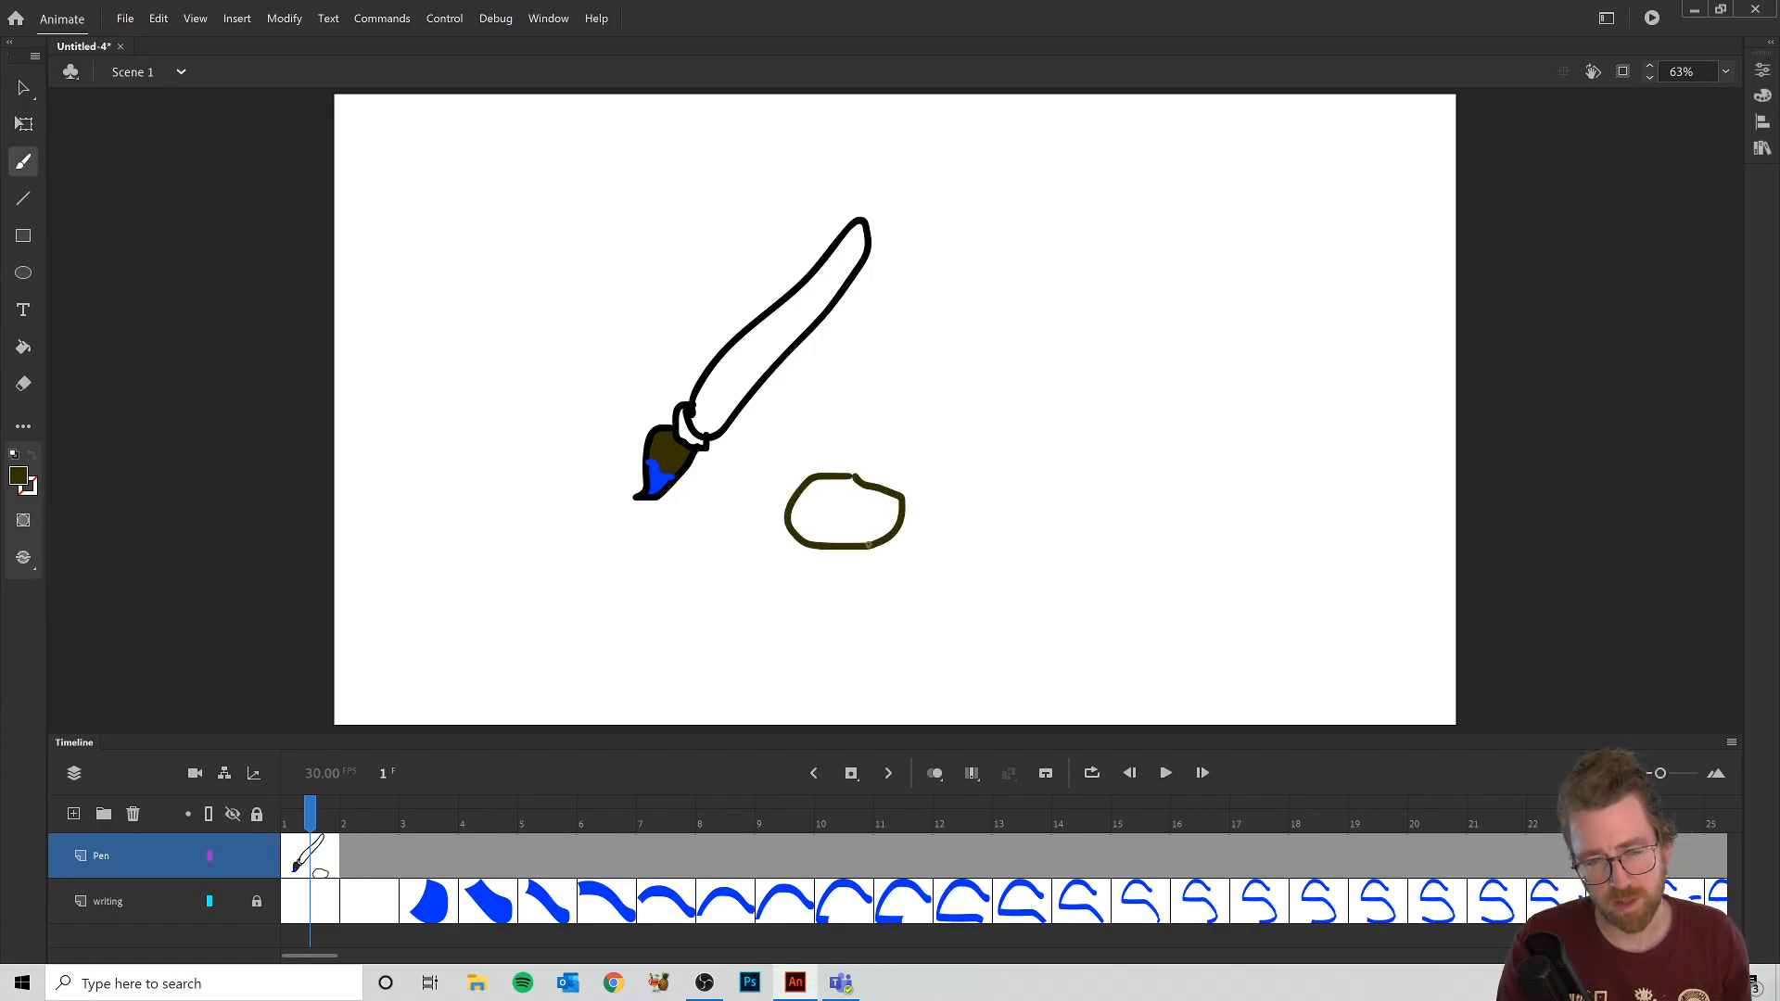
pyautogui.scroll(6, 853, 478)
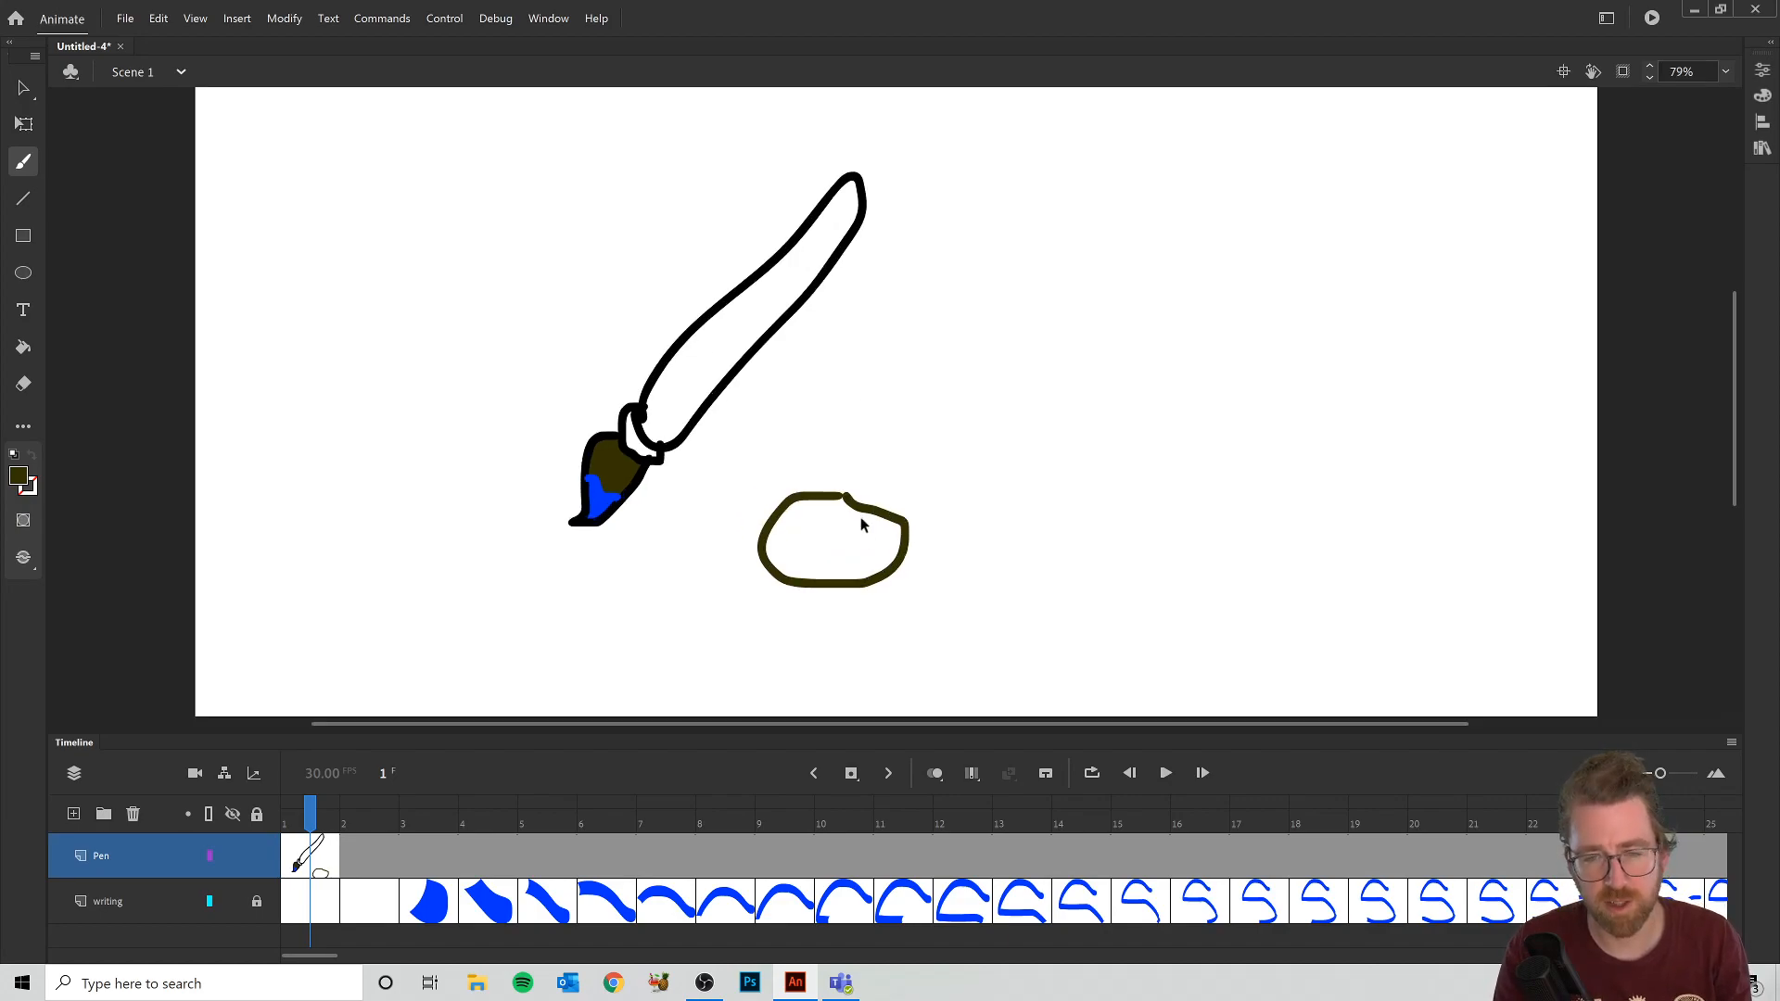
pyautogui.scroll(5, 791, 448)
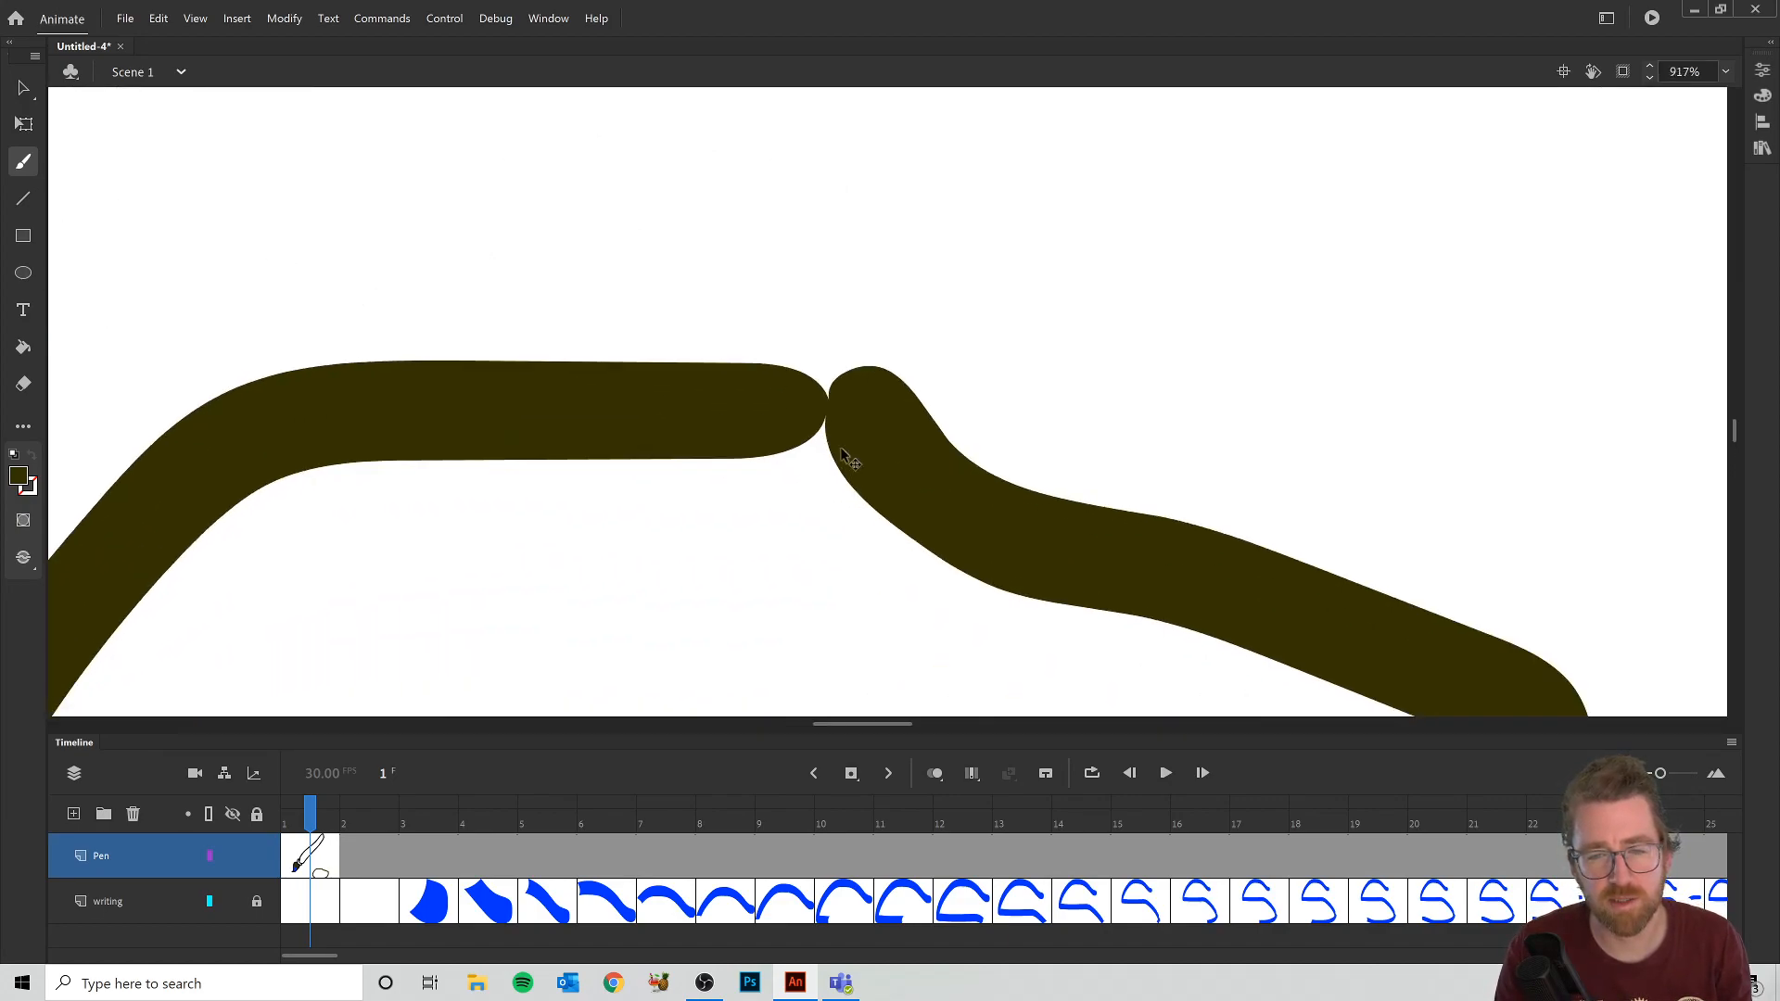
pyautogui.scroll(-10, 837, 411)
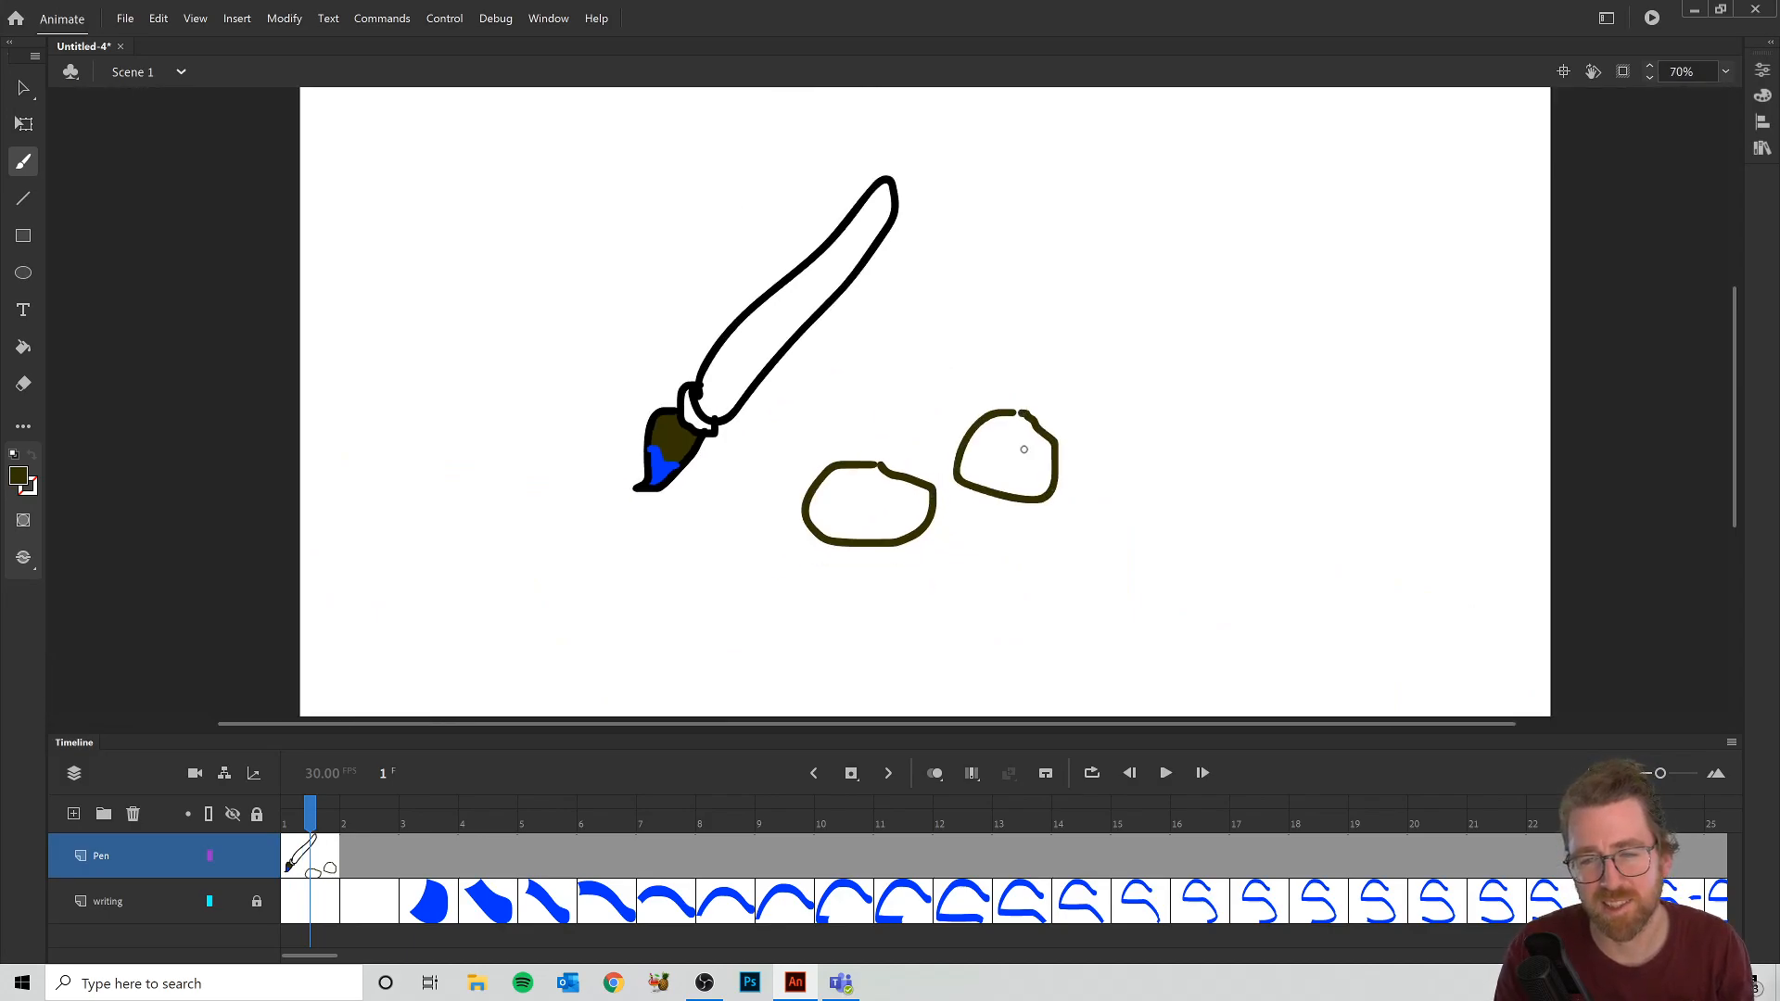
# Step: Fill the closed test outline with dark brown and try to fill the outline that has a gap
pyautogui.scroll(3, 1023, 449)
pyautogui.scroll(-4, 982, 400)
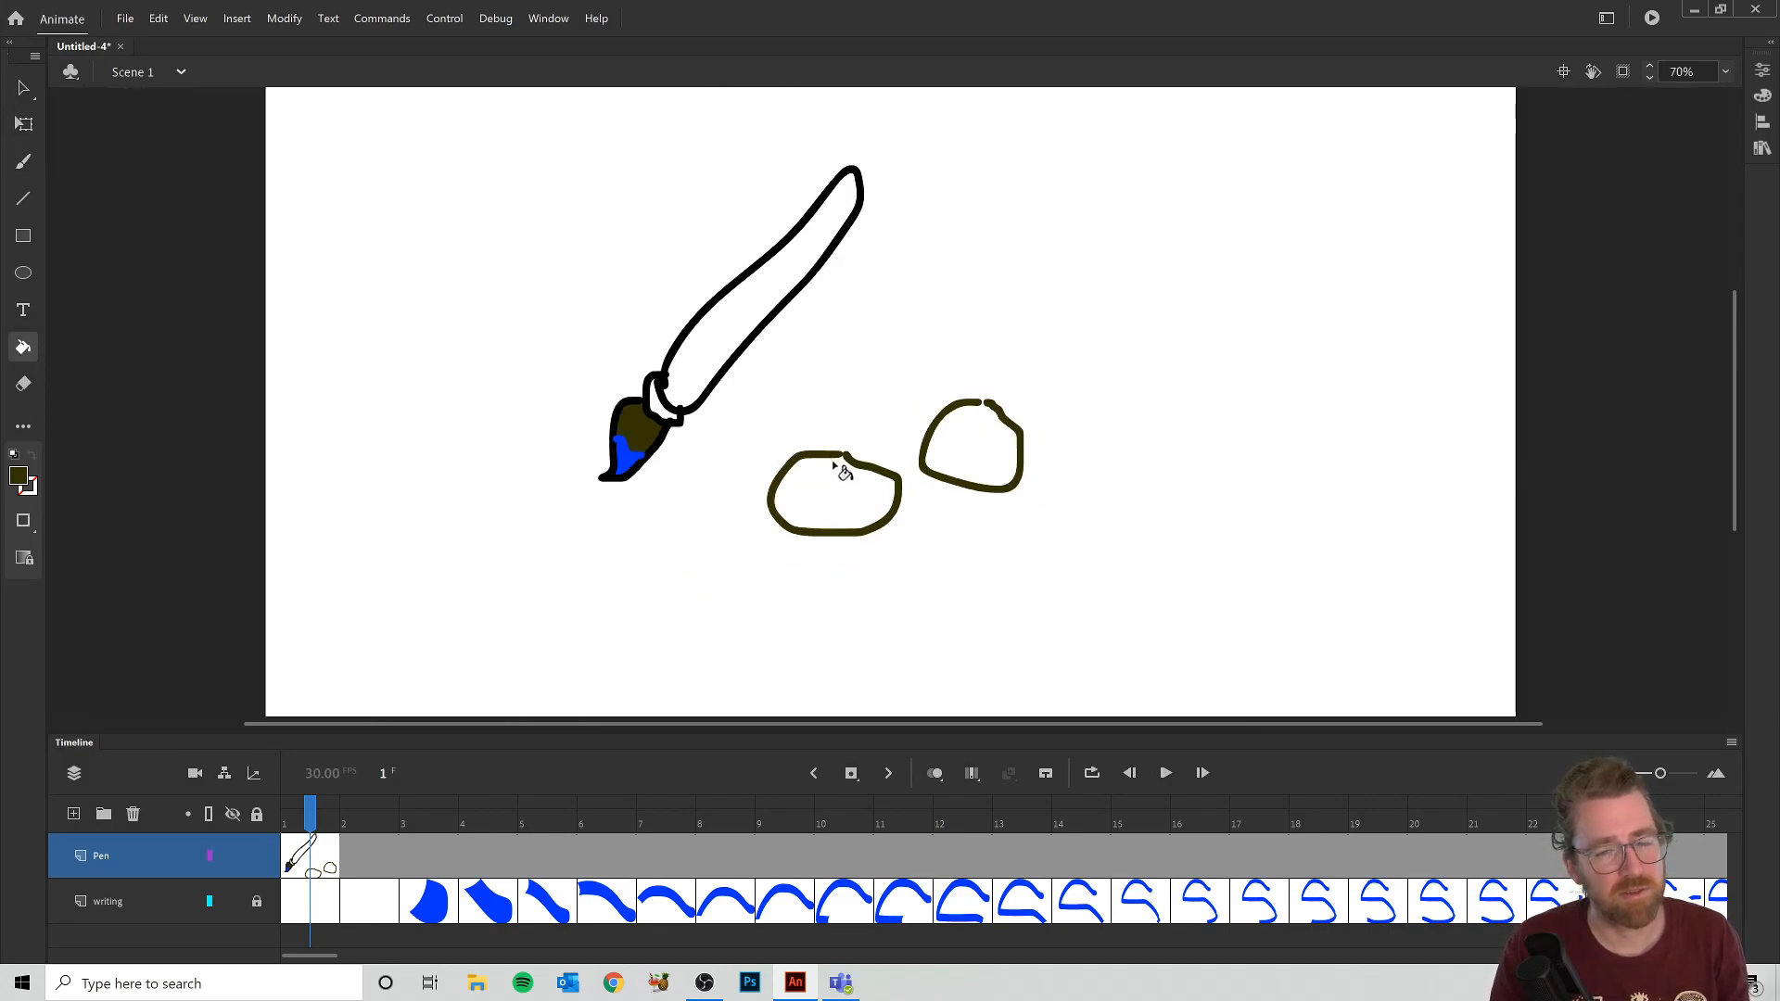
pyautogui.click(839, 513)
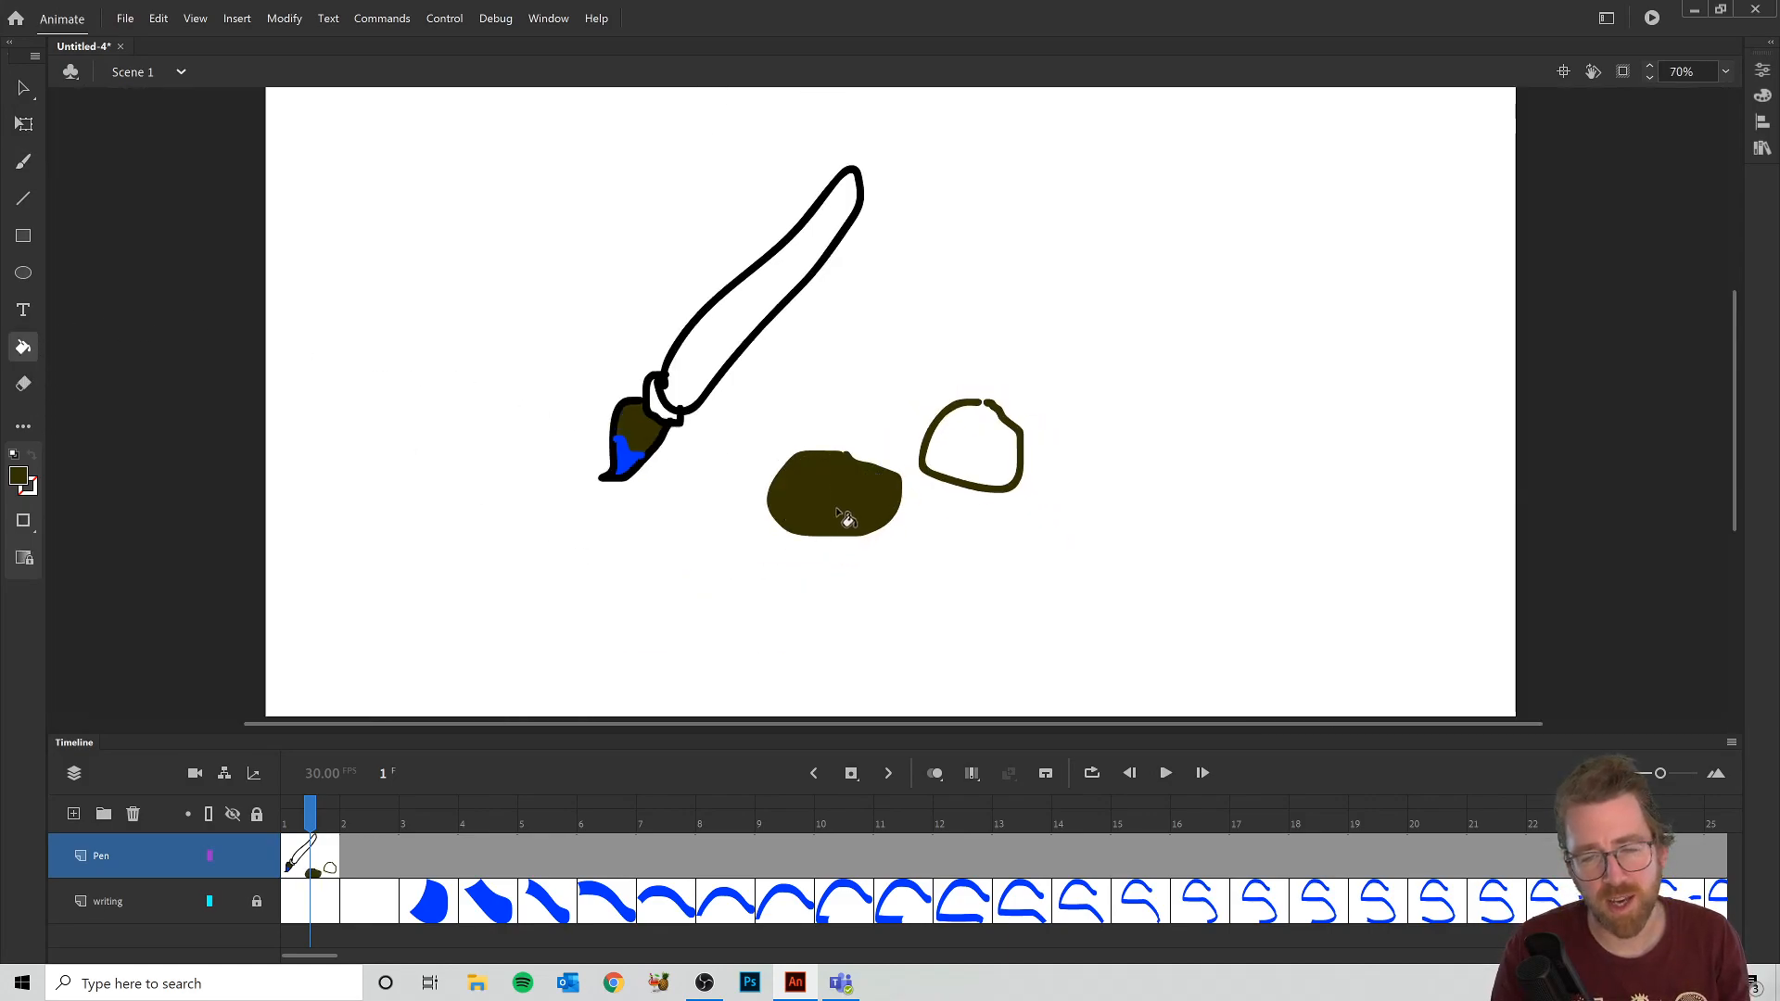
pyautogui.click(989, 452)
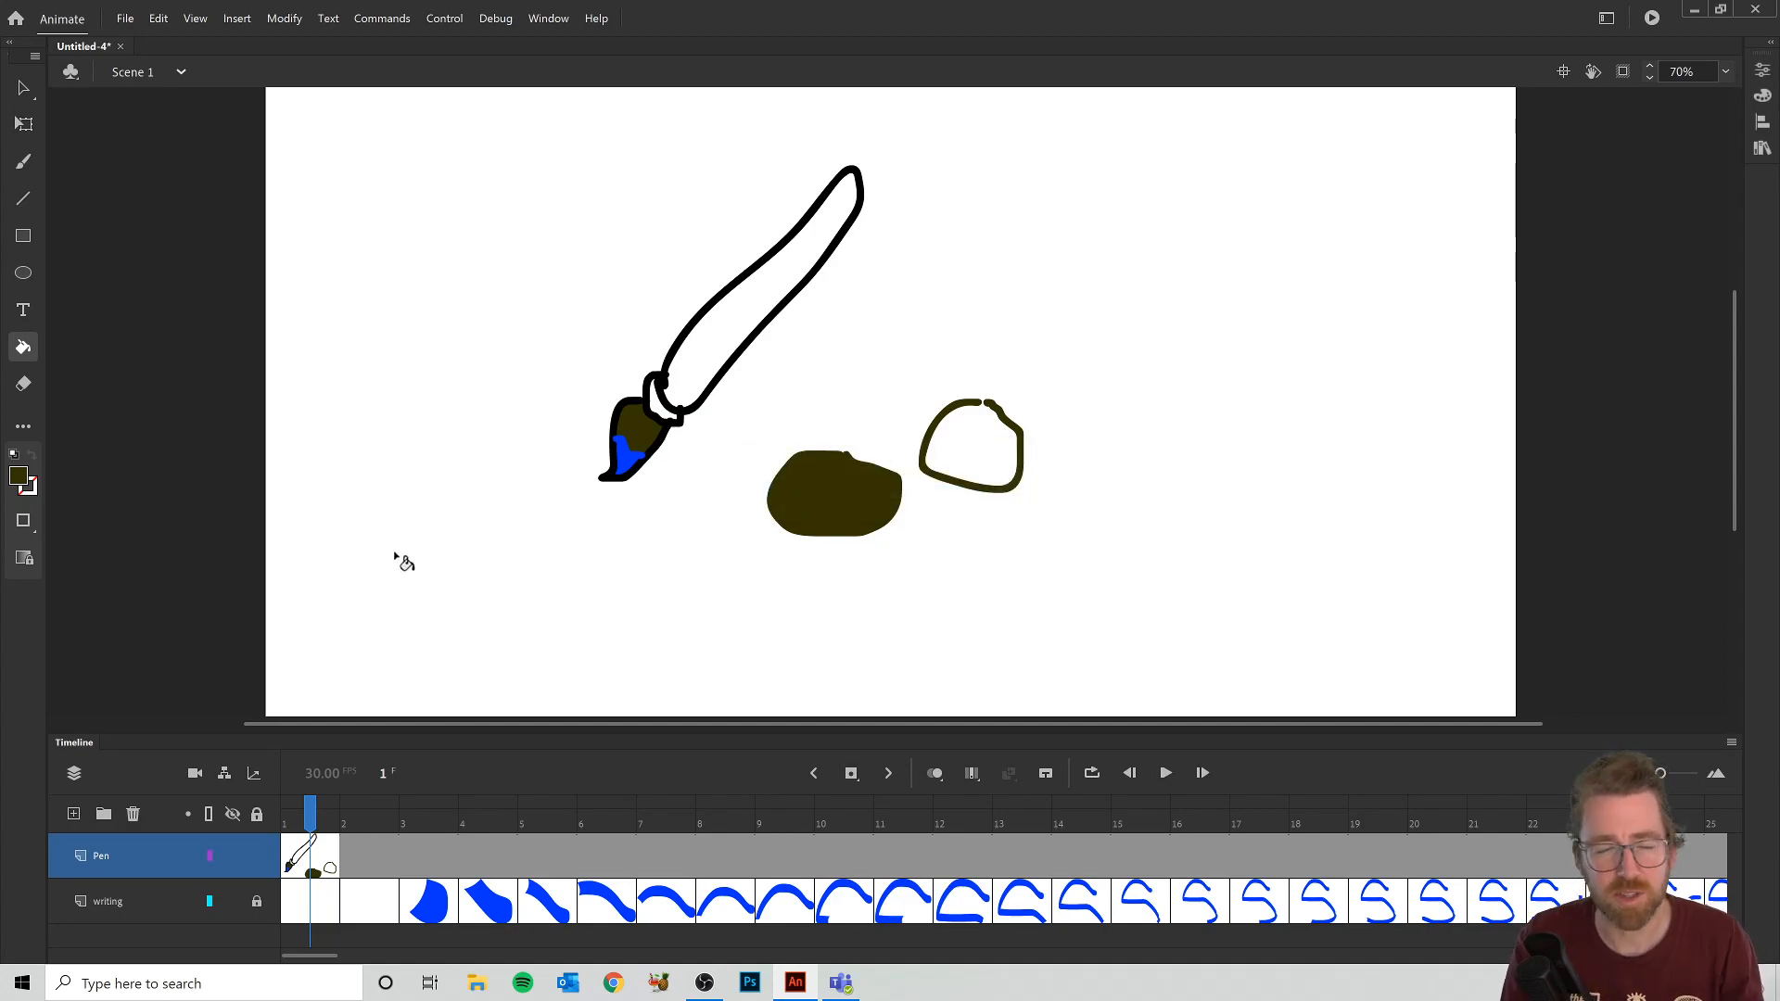
# Step: Set the Paint Bucket's gap option to Close Large Gaps and fill the gapped test outline with dark brown
pyautogui.click(25, 522)
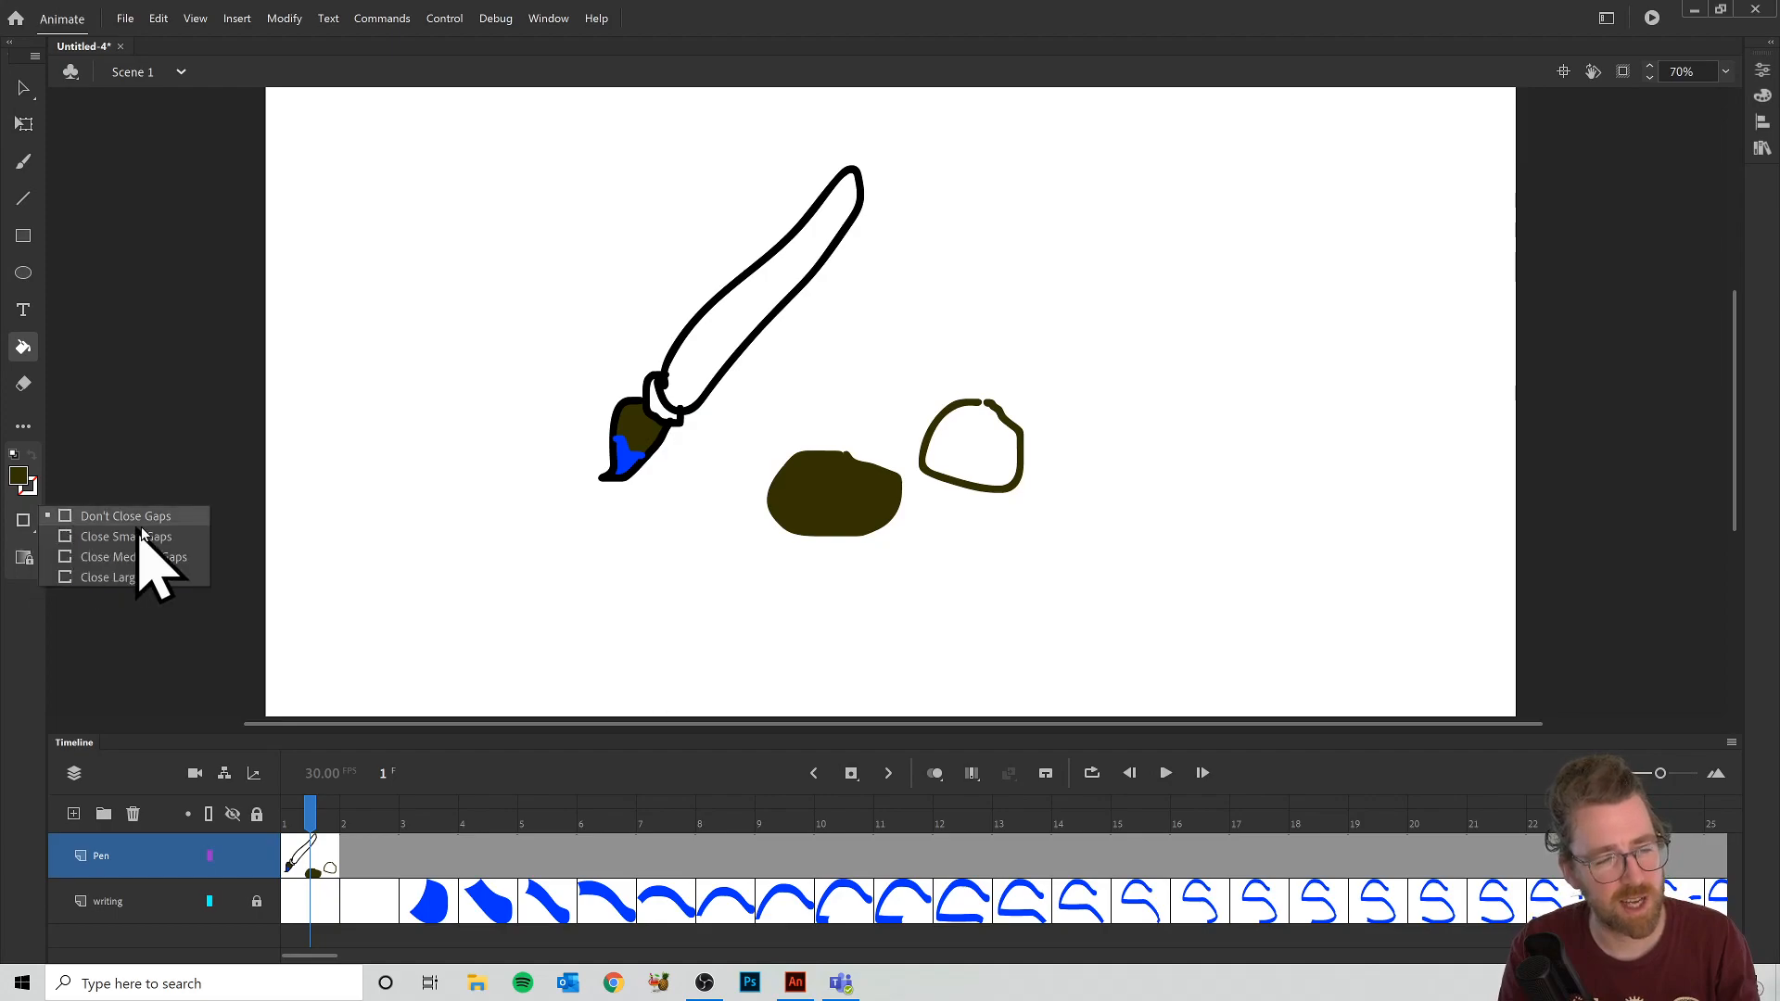
pyautogui.click(171, 536)
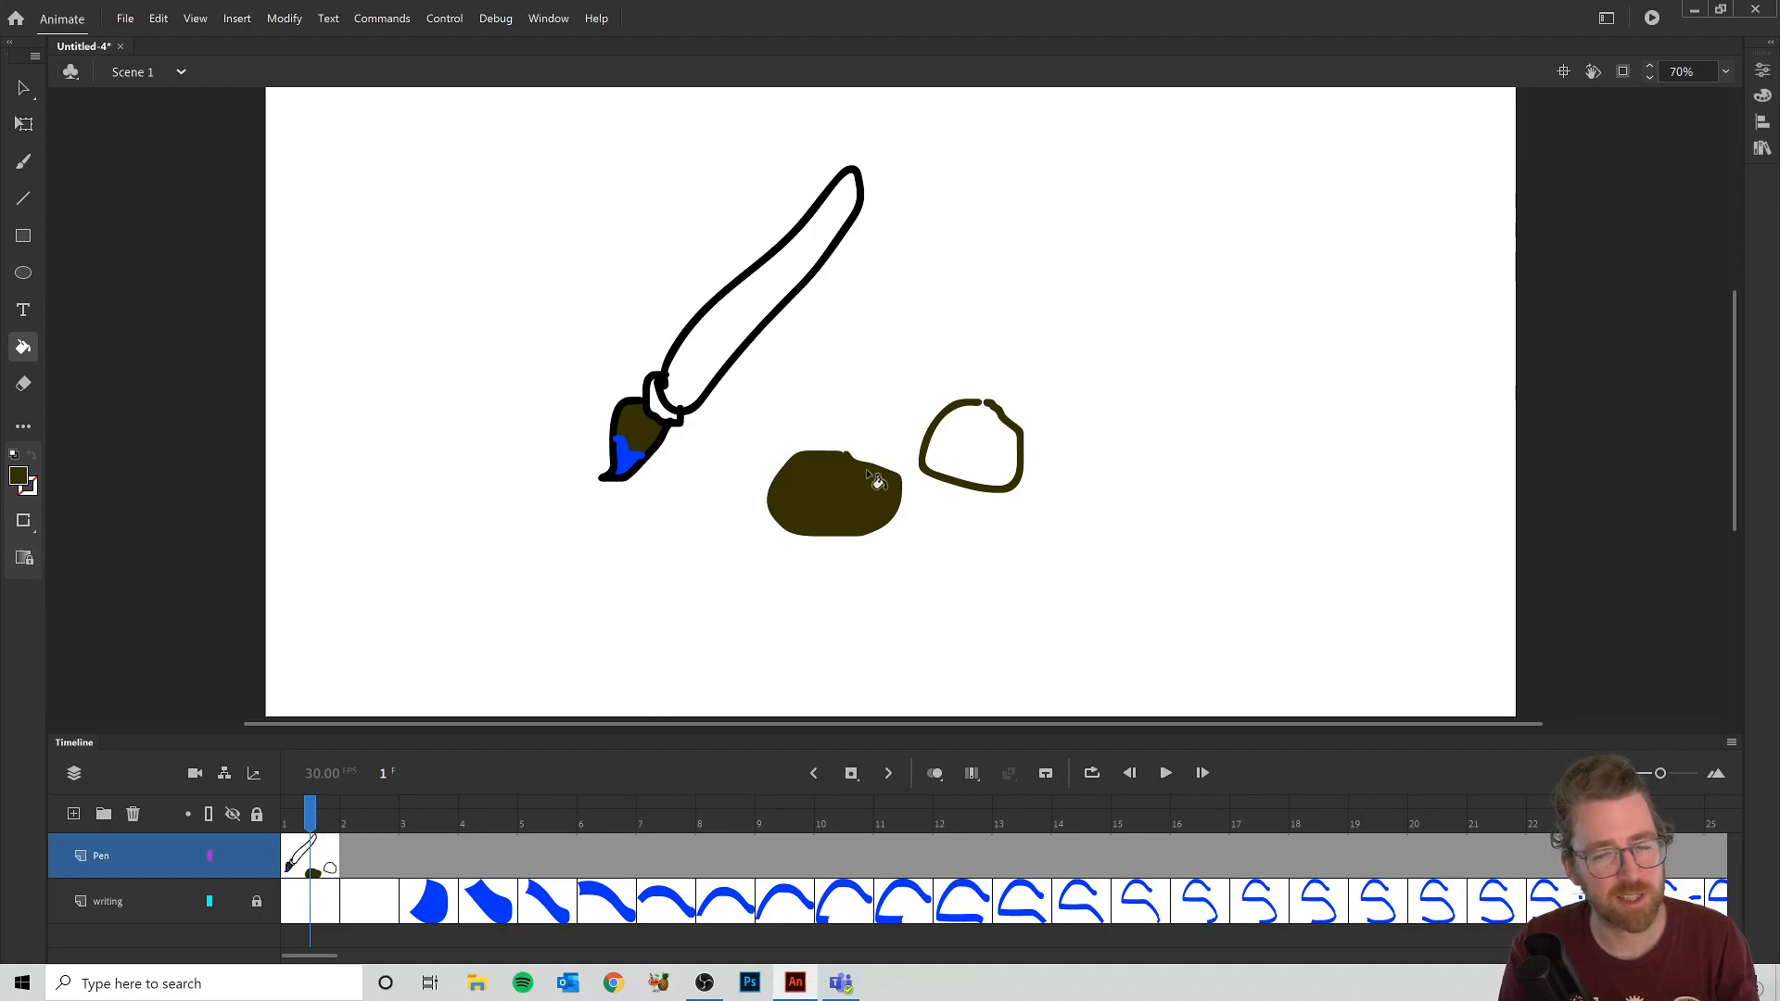
pyautogui.click(25, 522)
pyautogui.click(165, 576)
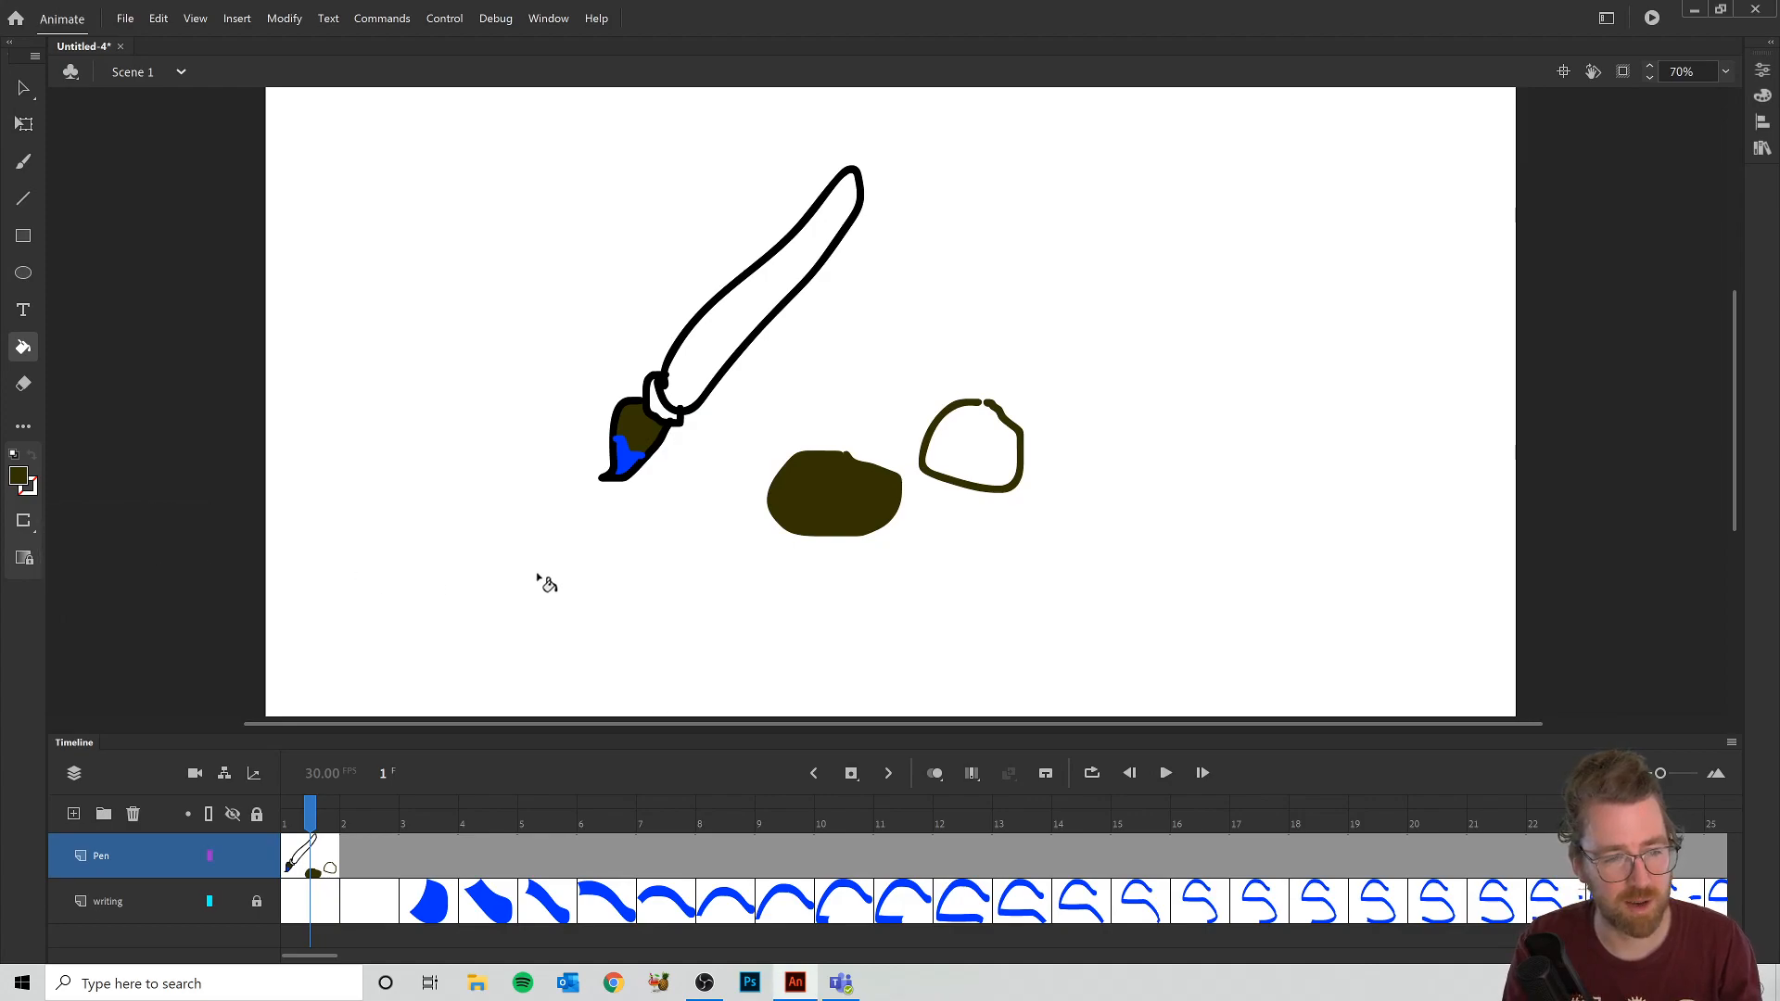
pyautogui.click(1001, 452)
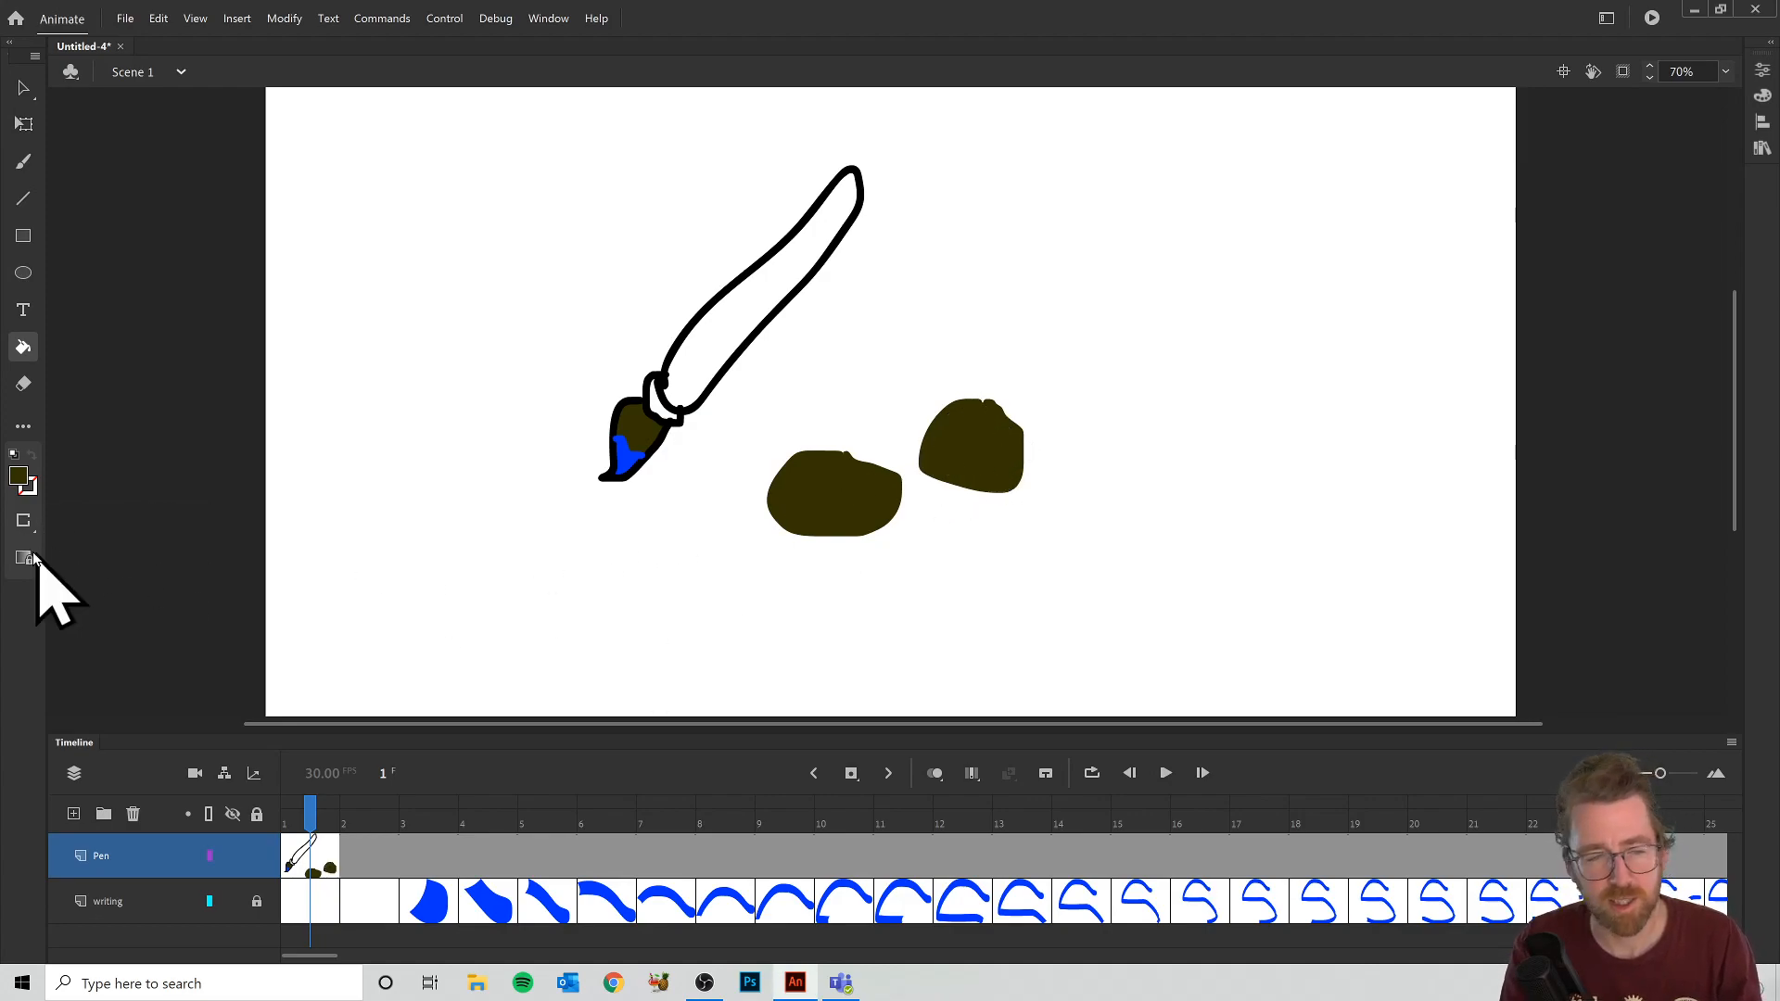
# Step: Undo the two filled test outlines beside the paintbrush
pyautogui.click(25, 522)
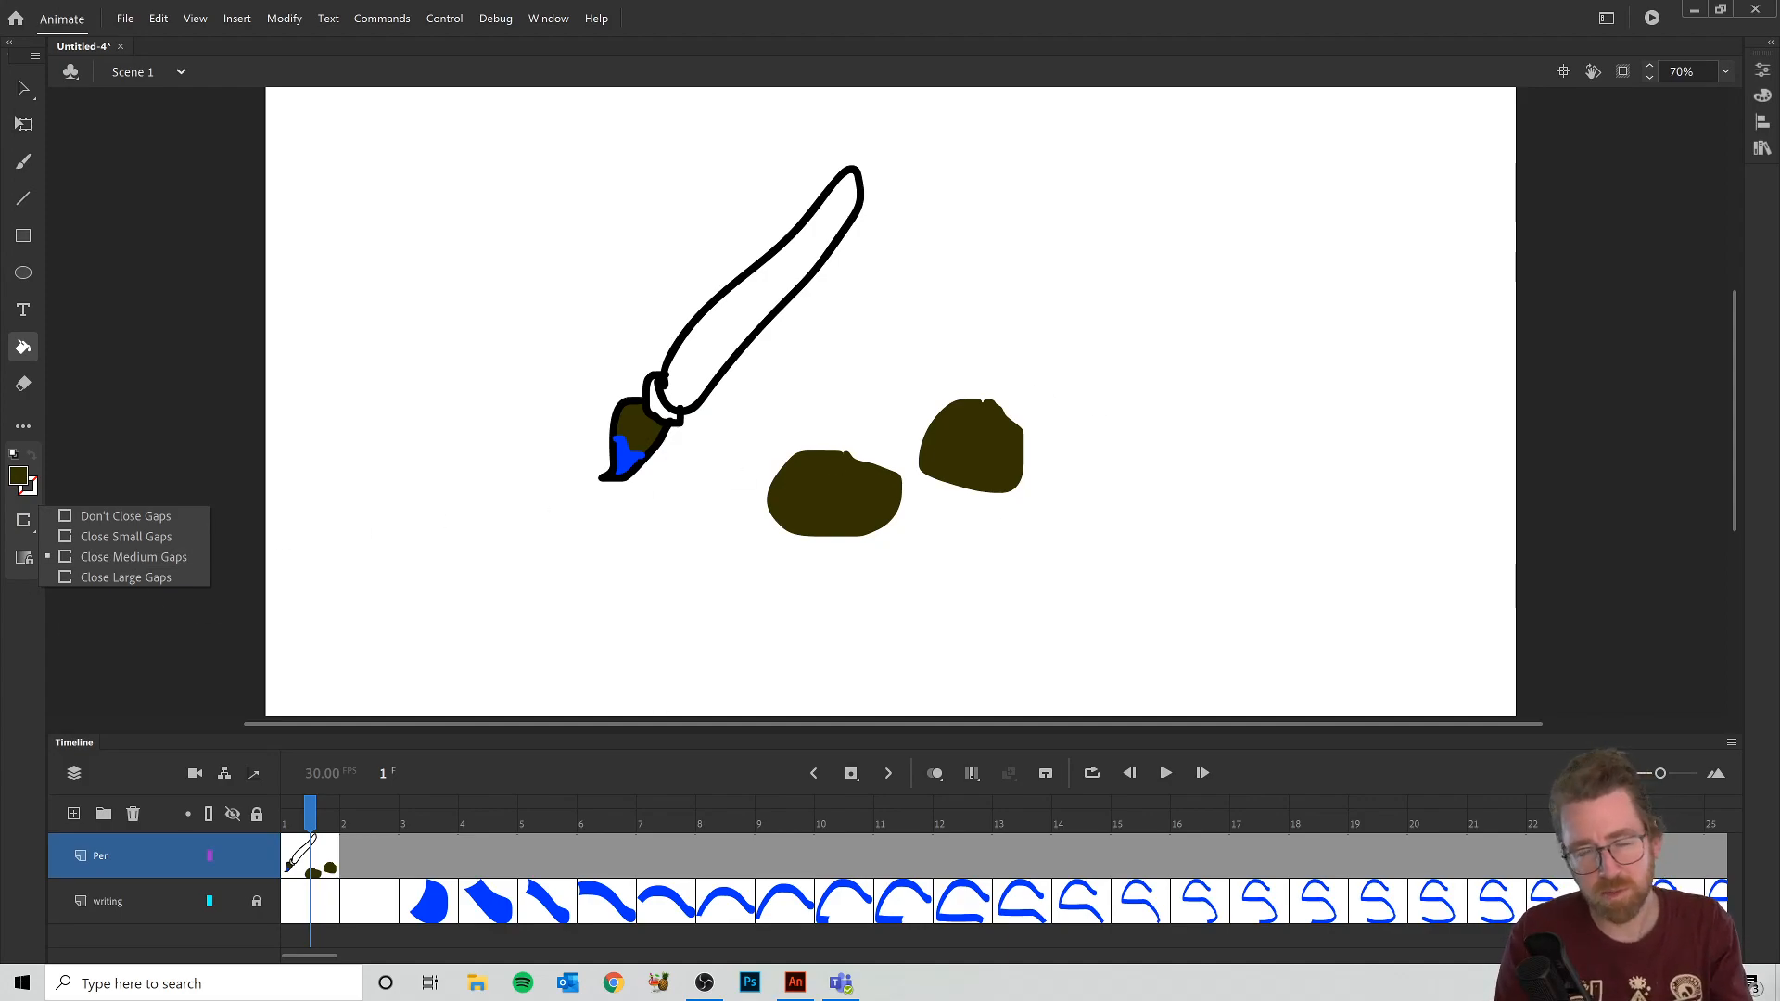
pyautogui.click(24, 163)
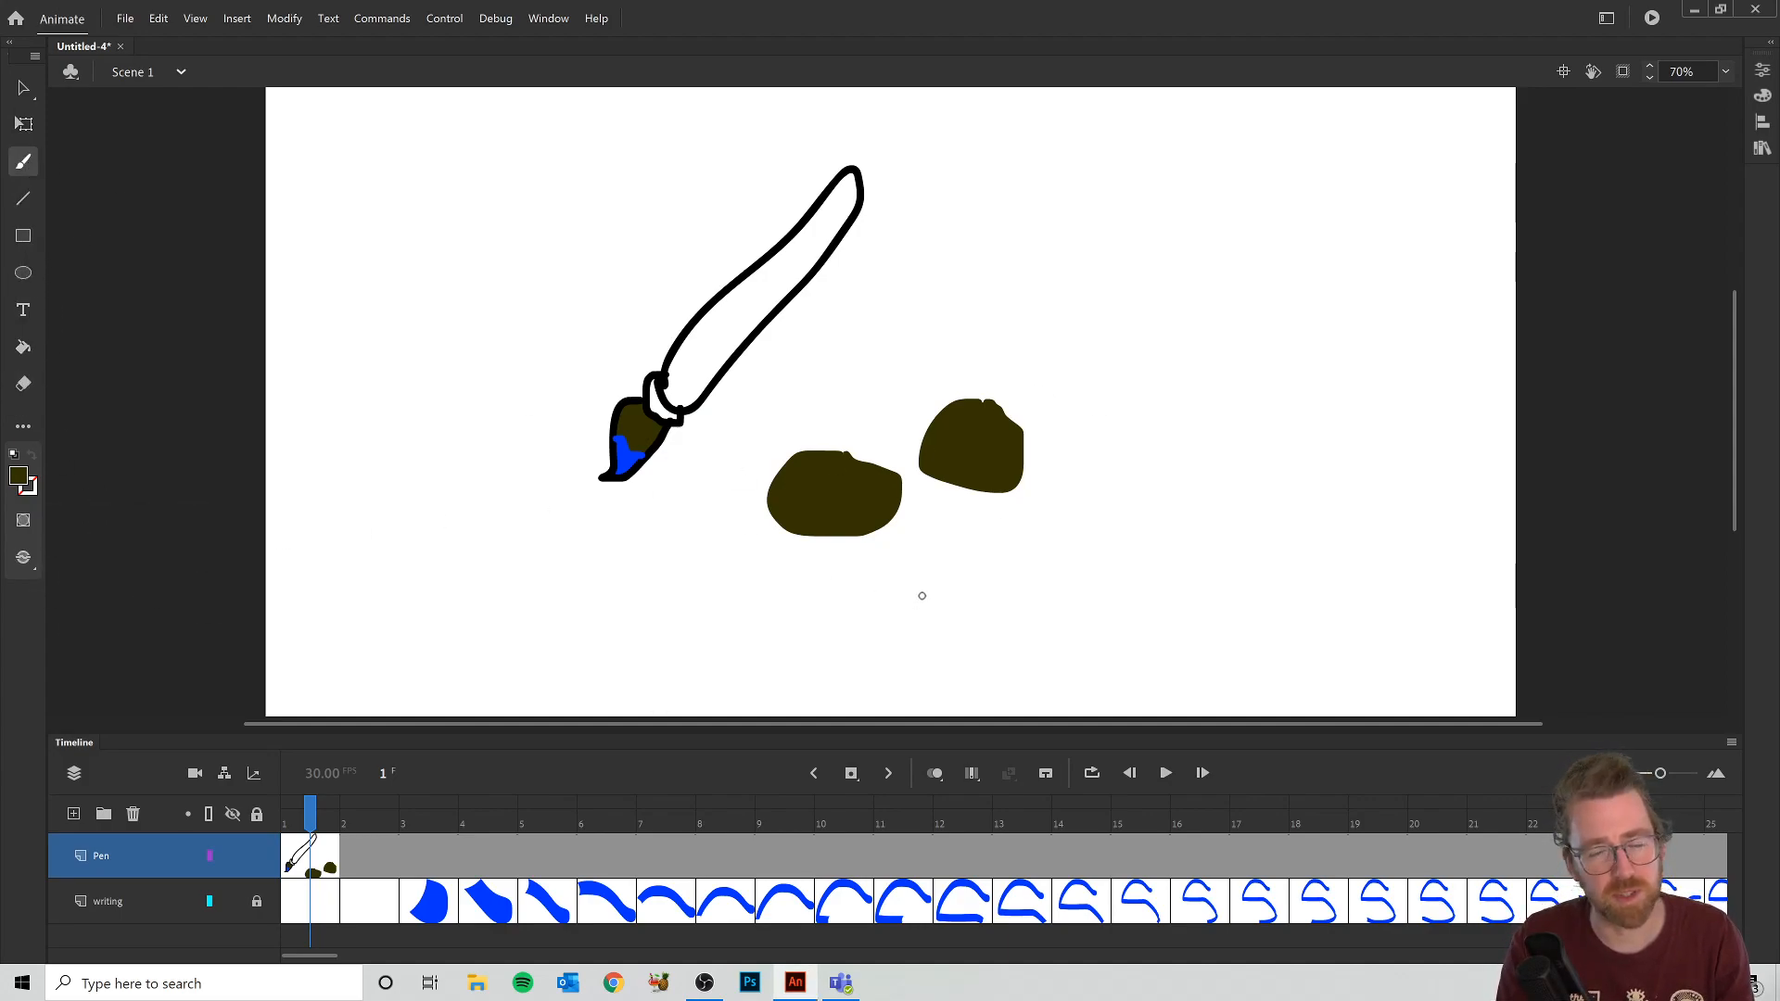
pyautogui.hotkey('ctrl', 'z')
pyautogui.hotkey('ctrl', 'z')
pyautogui.hotkey('ctrl', 'z')
pyautogui.hotkey('ctrl', 'z')
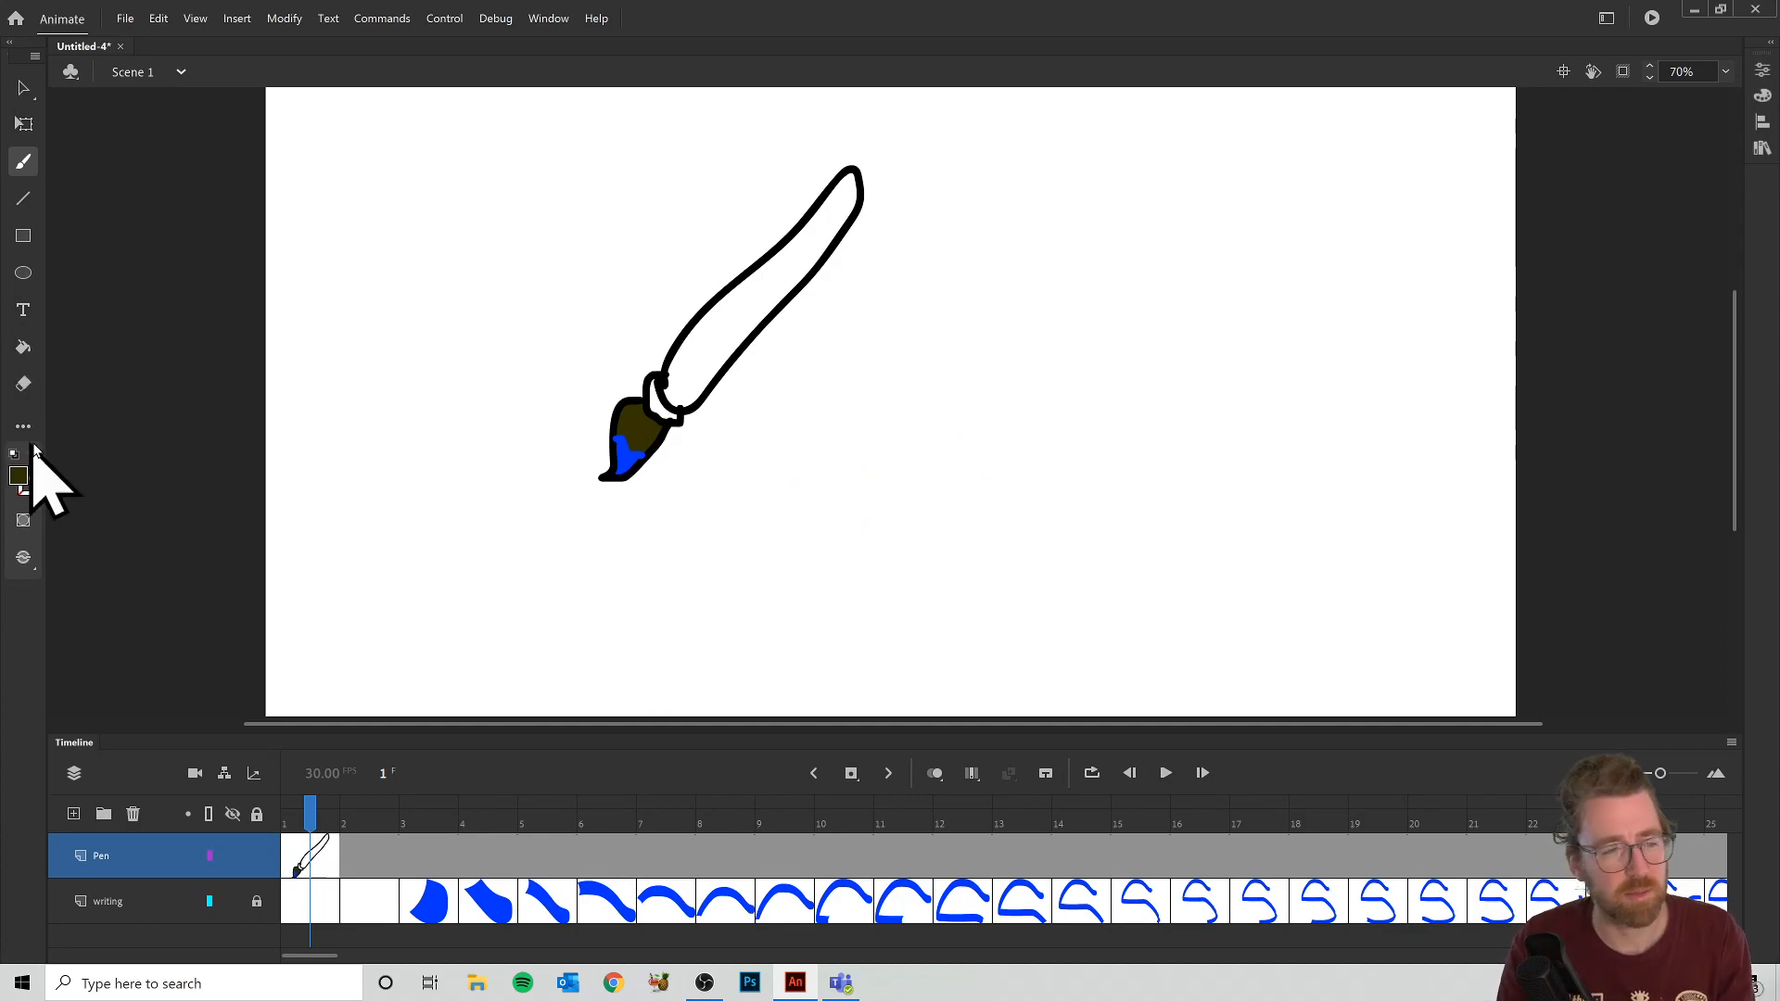
# Step: Fill the paintbrush's collar with red and its handle with brown using the Paint Bucket
pyautogui.click(19, 477)
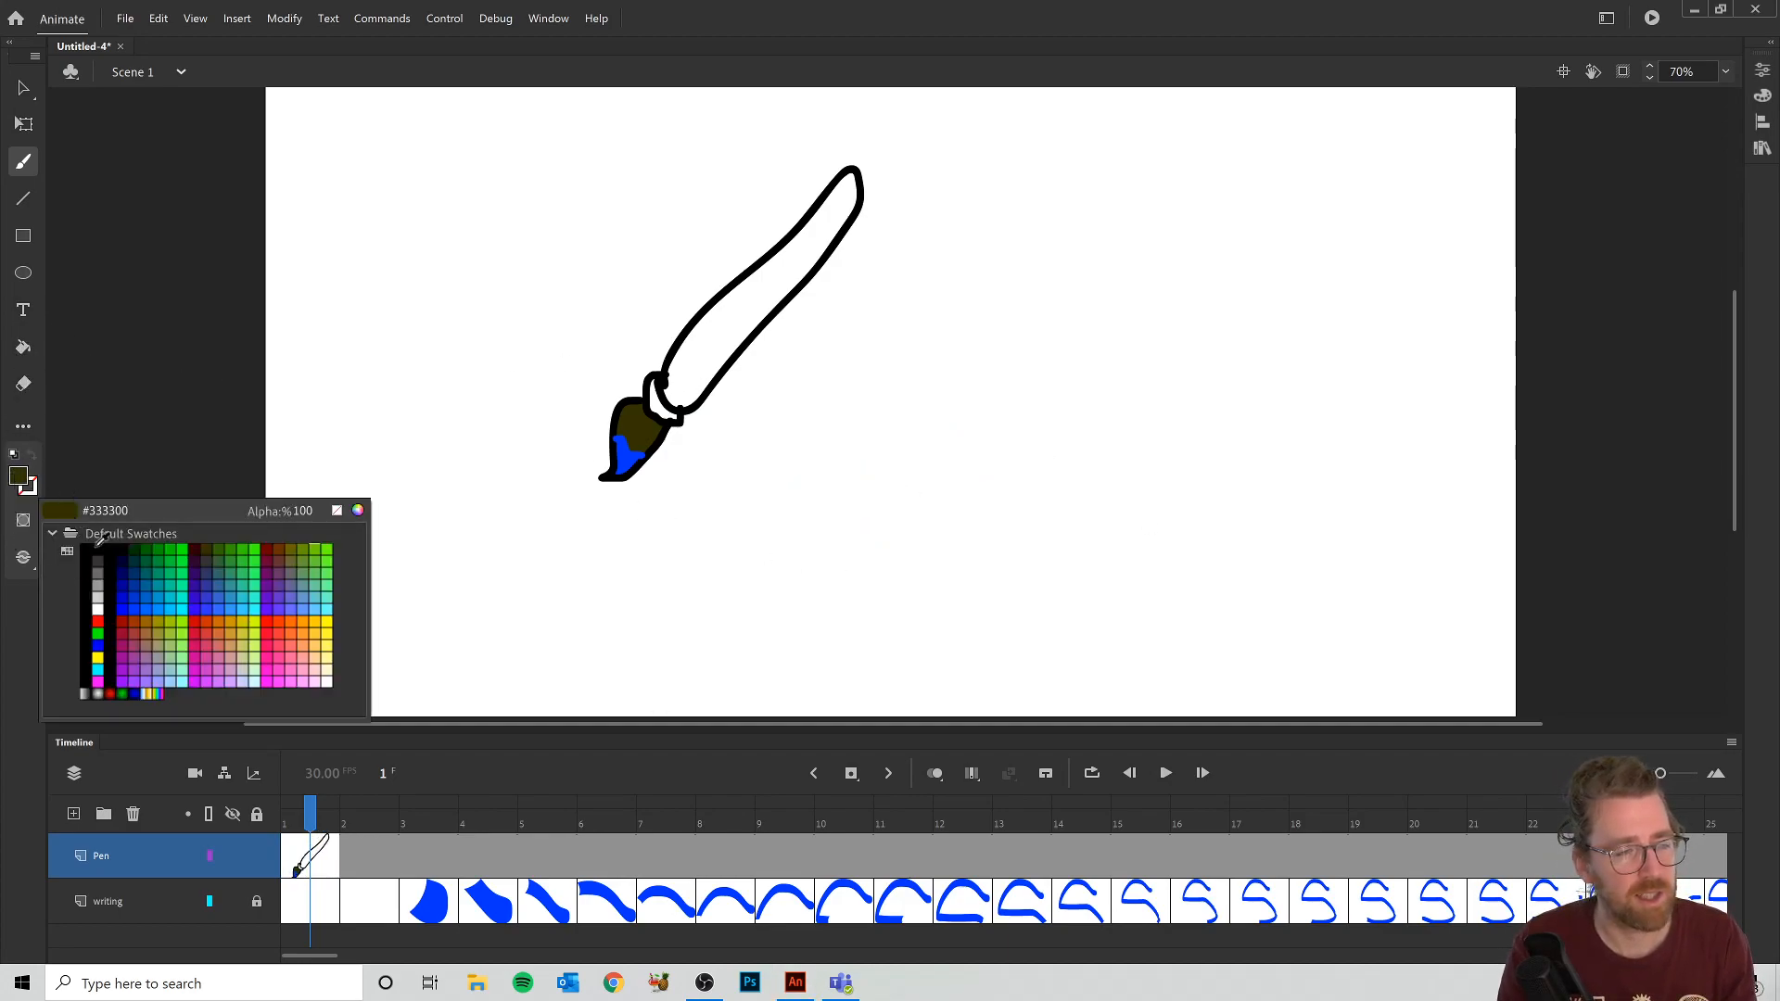
pyautogui.click(98, 620)
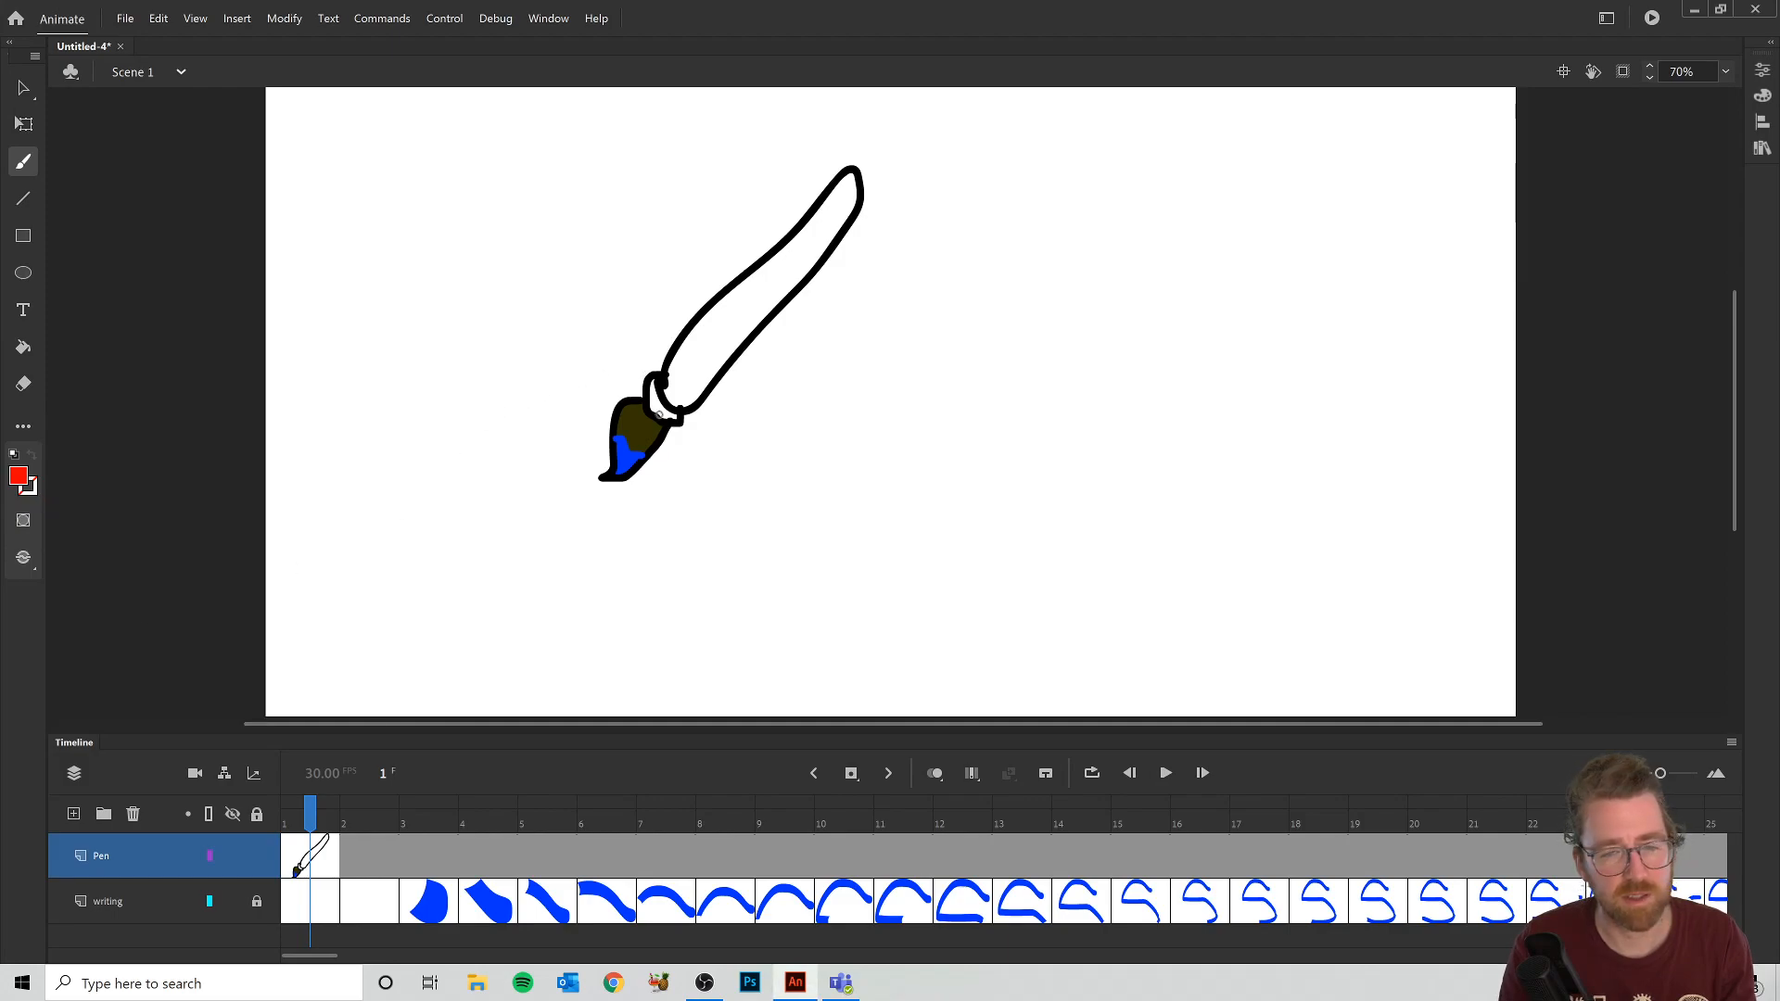
pyautogui.click(23, 346)
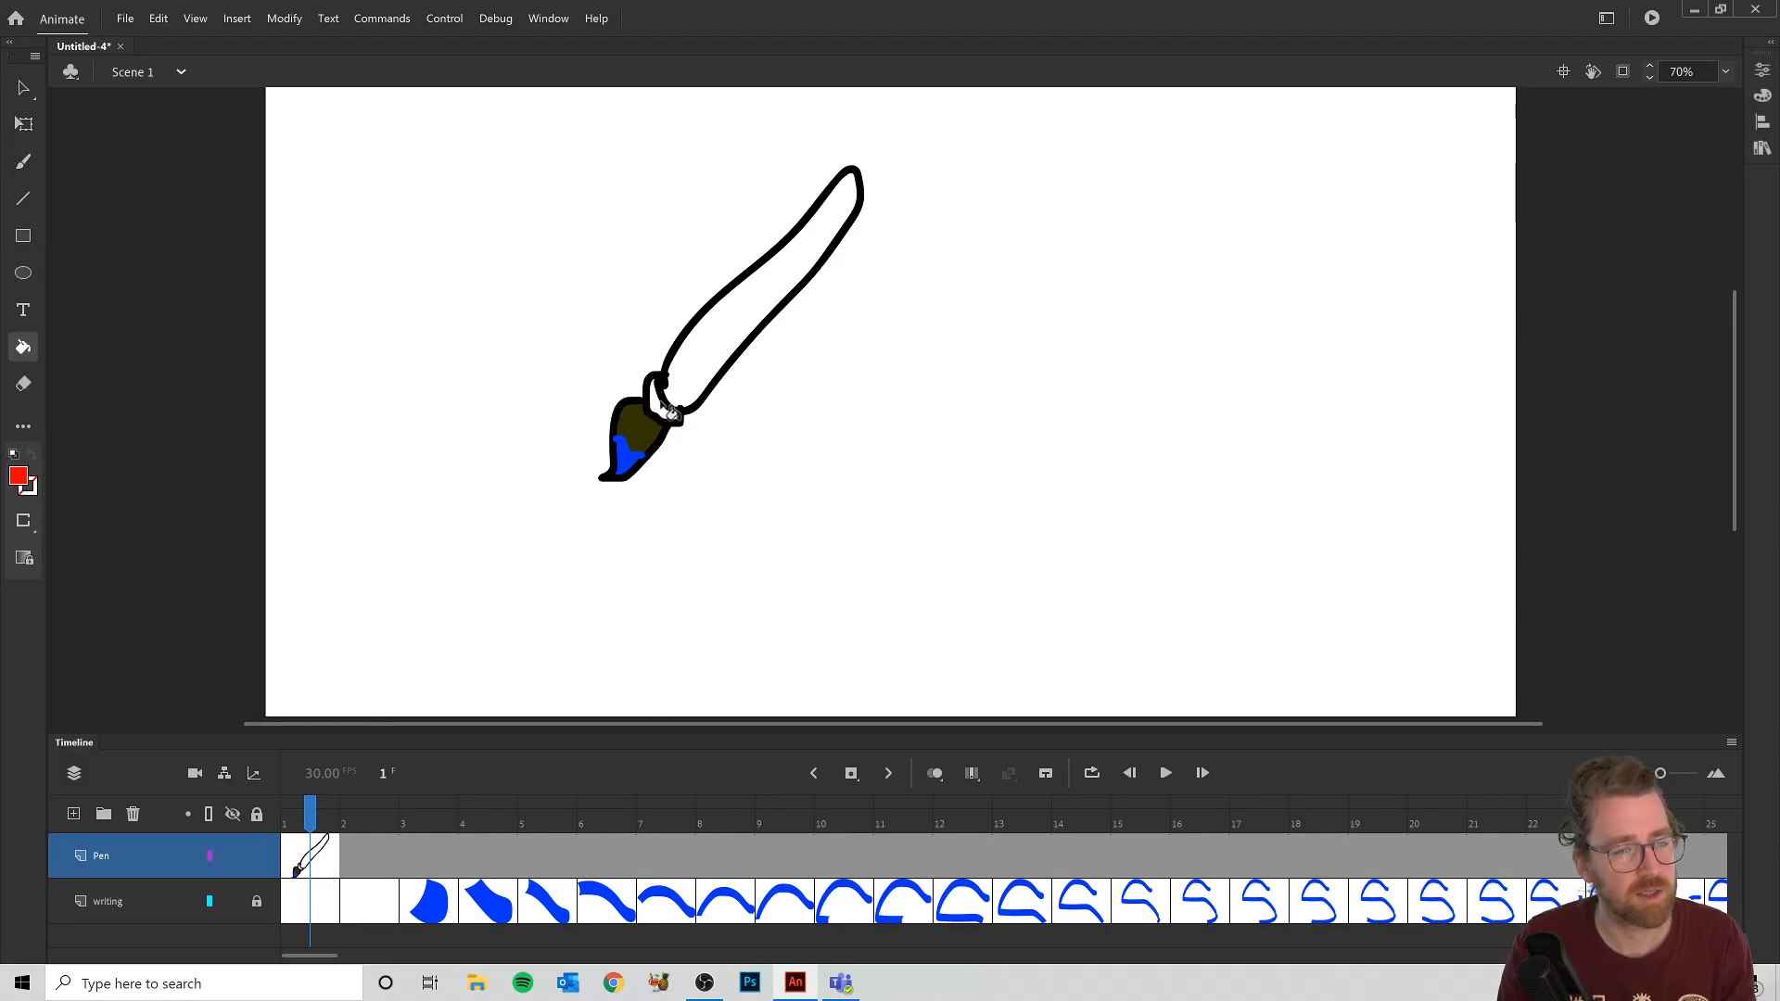
pyautogui.click(19, 478)
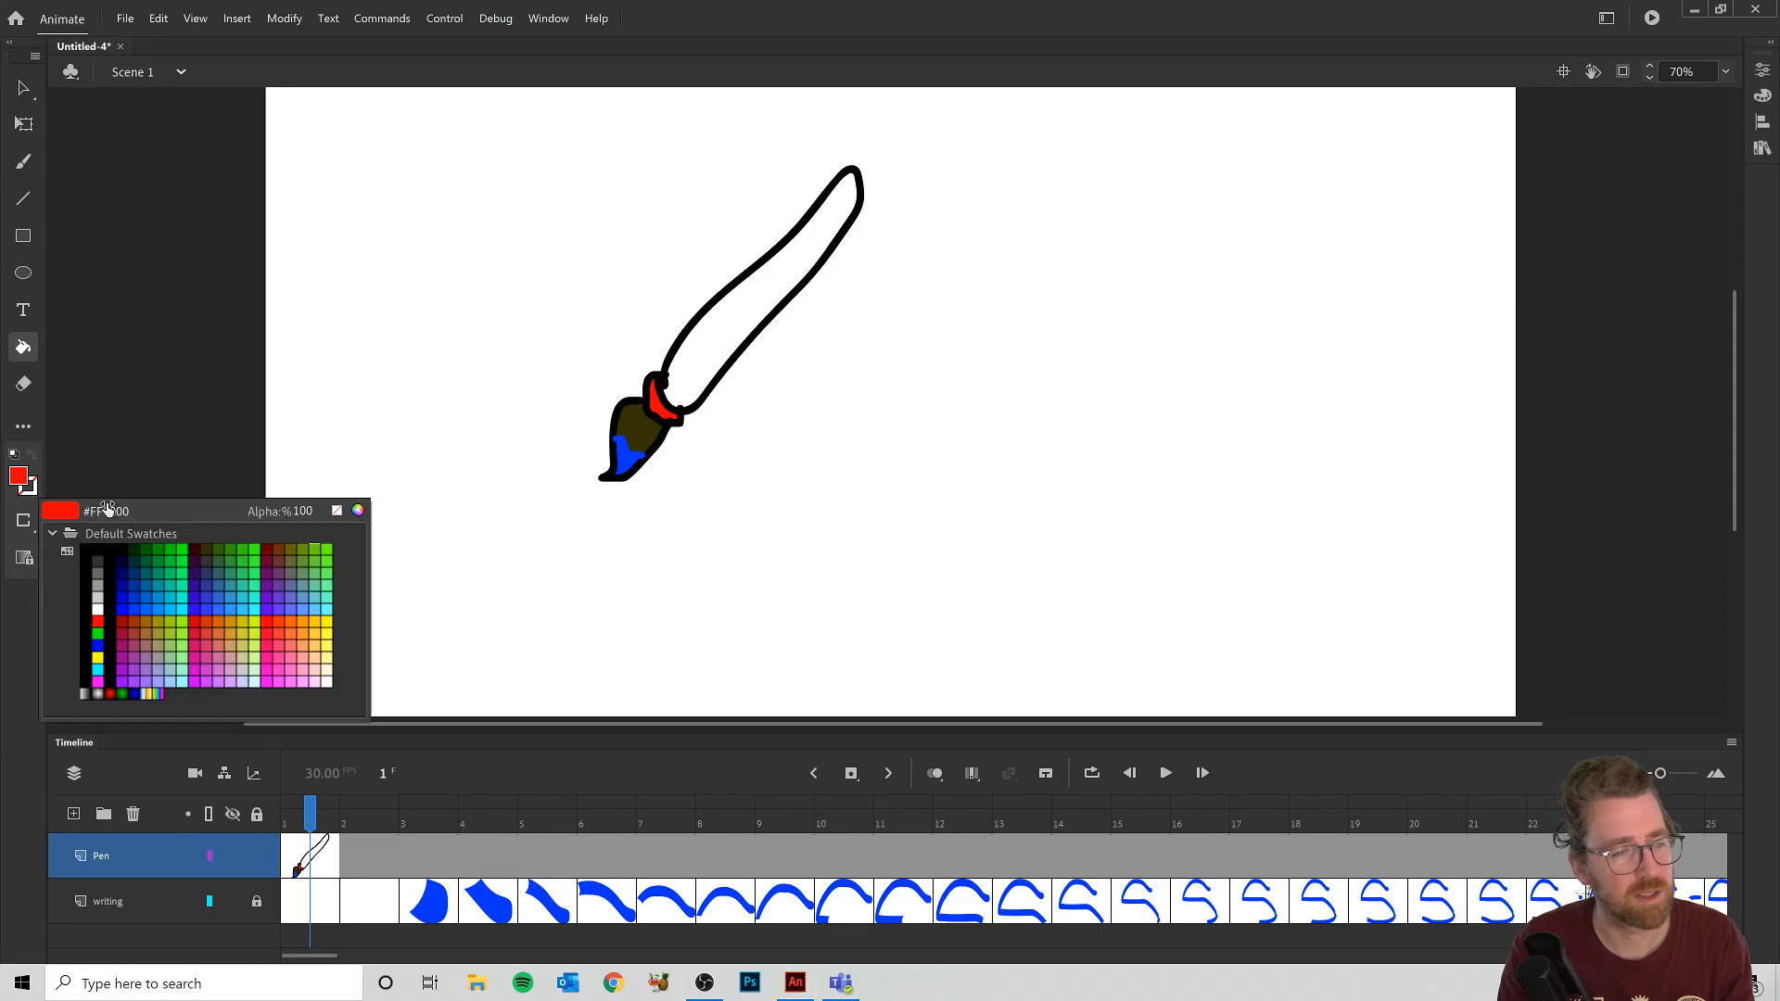
pyautogui.click(282, 548)
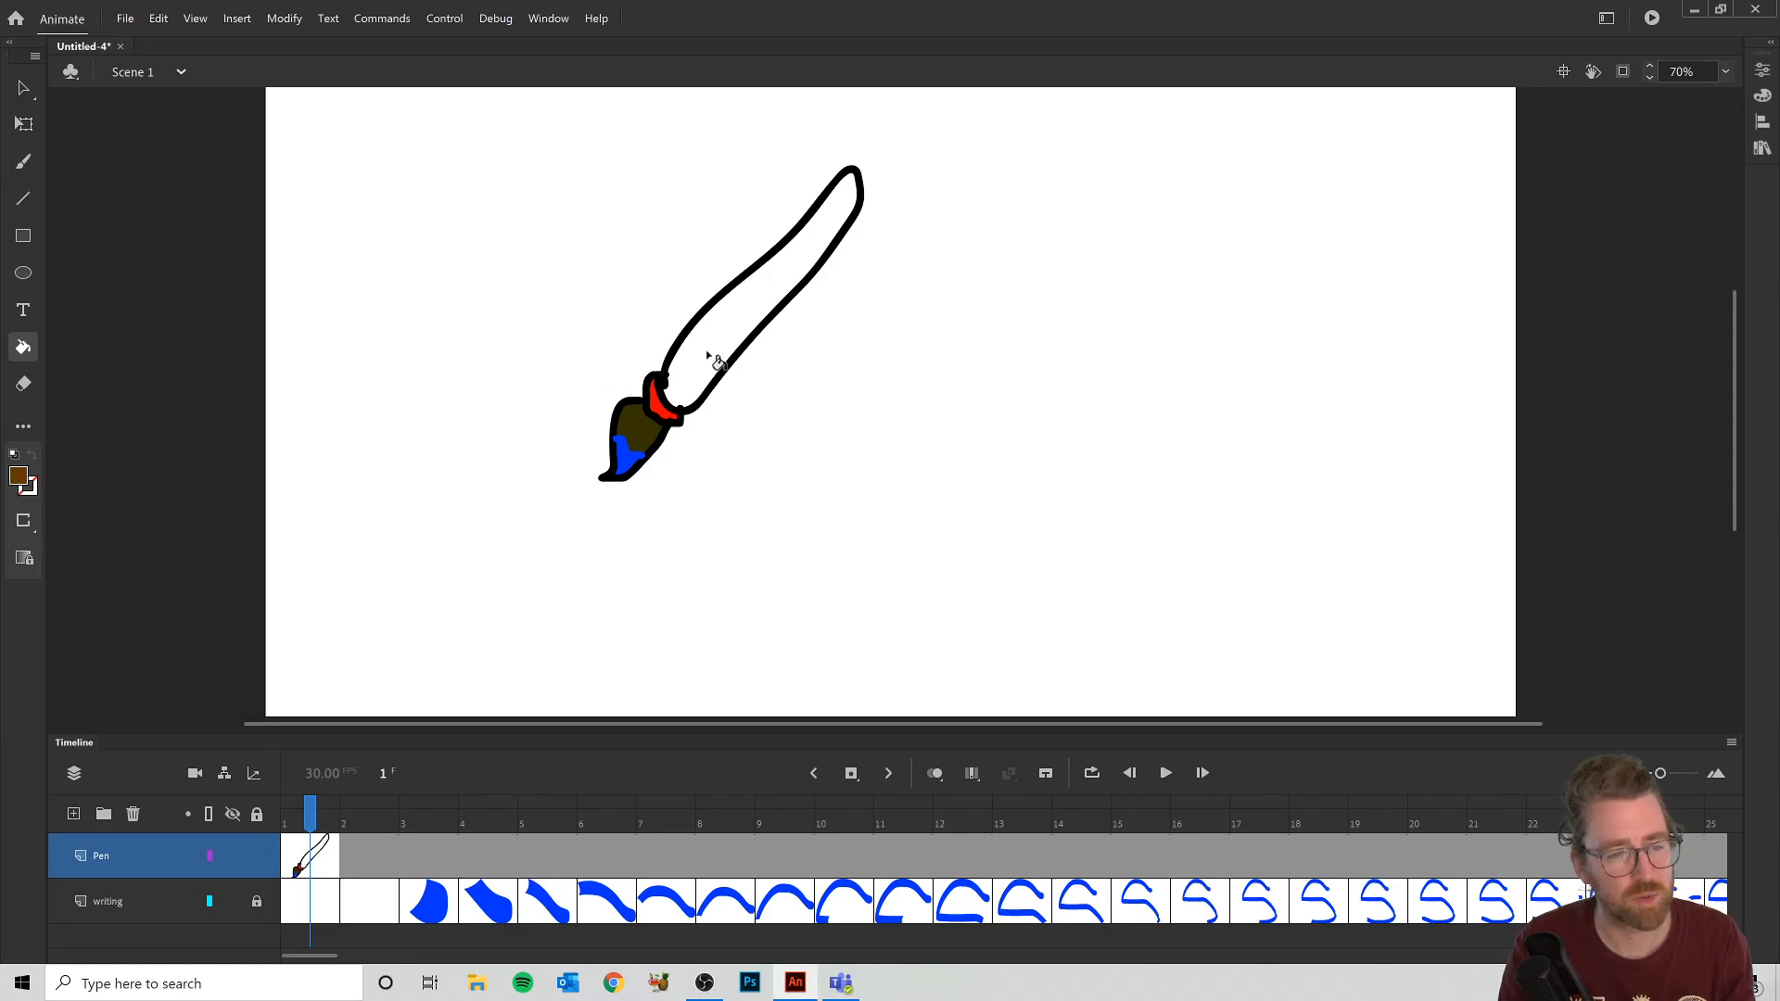
pyautogui.click(746, 316)
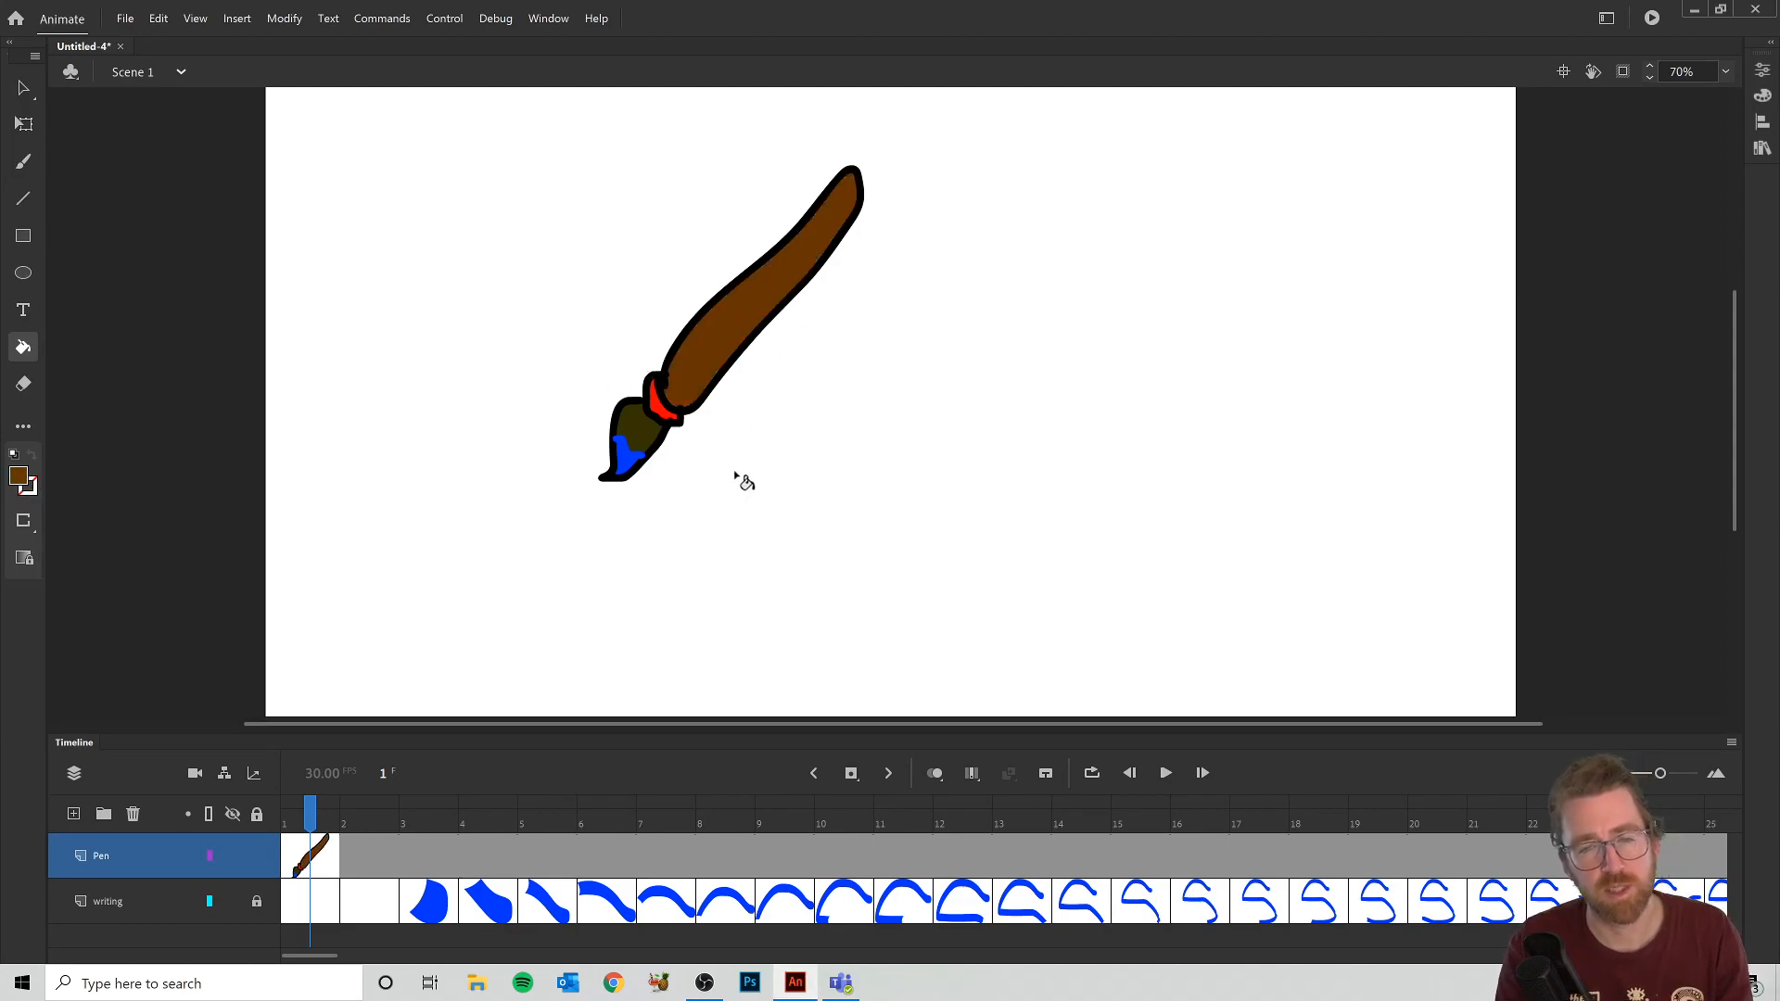
# Step: Fit the whole stage in the view
pyautogui.scroll(-2, 708, 352)
pyautogui.scroll(2, 709, 353)
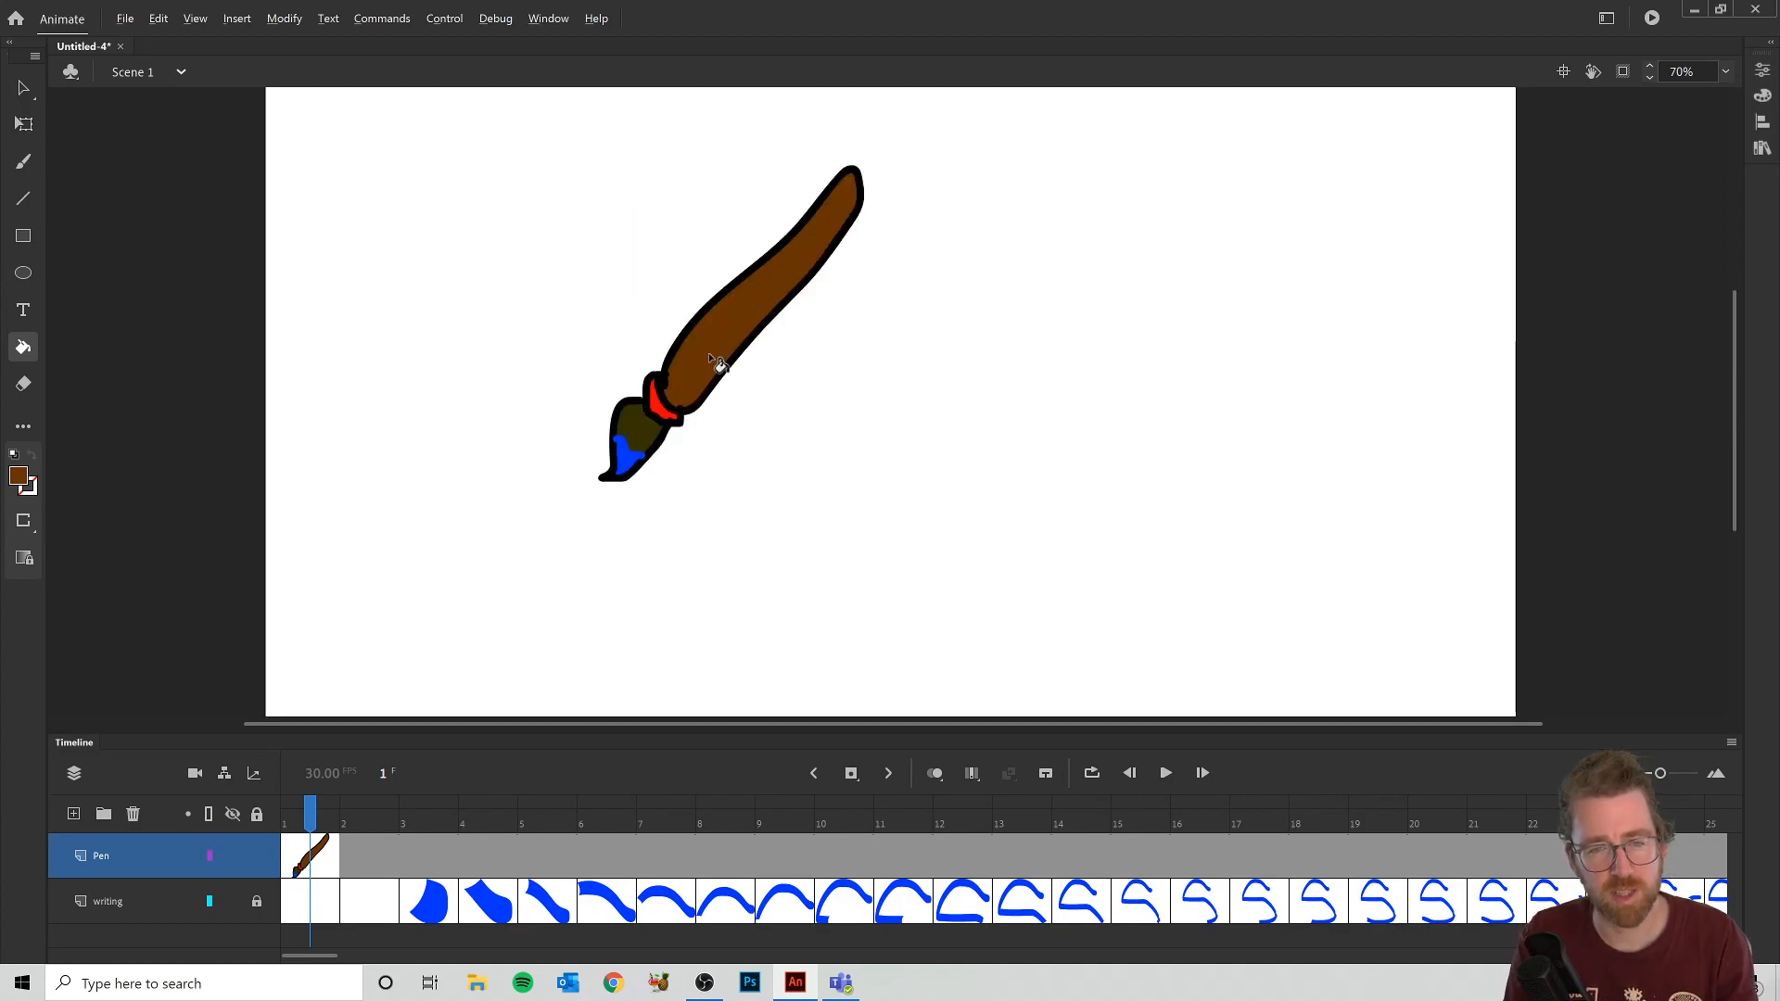
pyautogui.scroll(-2, 760, 356)
pyautogui.scroll(1, 788, 352)
pyautogui.scroll(3, 788, 357)
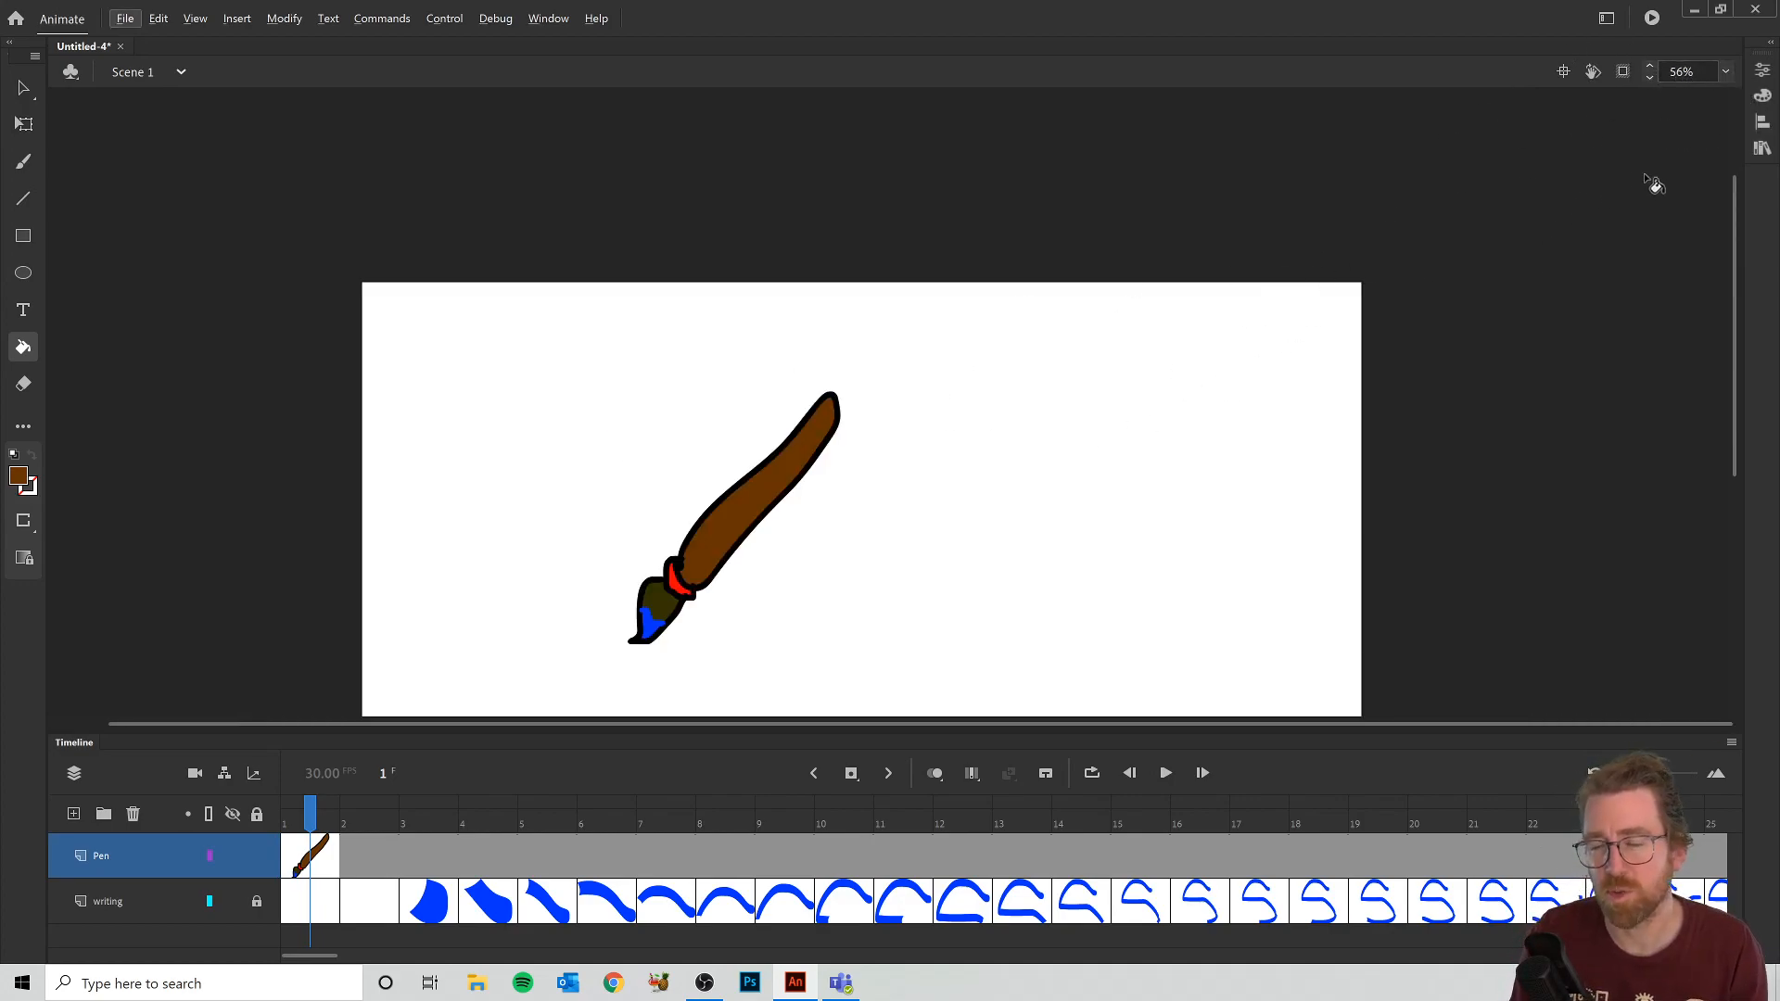
pyautogui.click(1726, 72)
pyautogui.click(1674, 130)
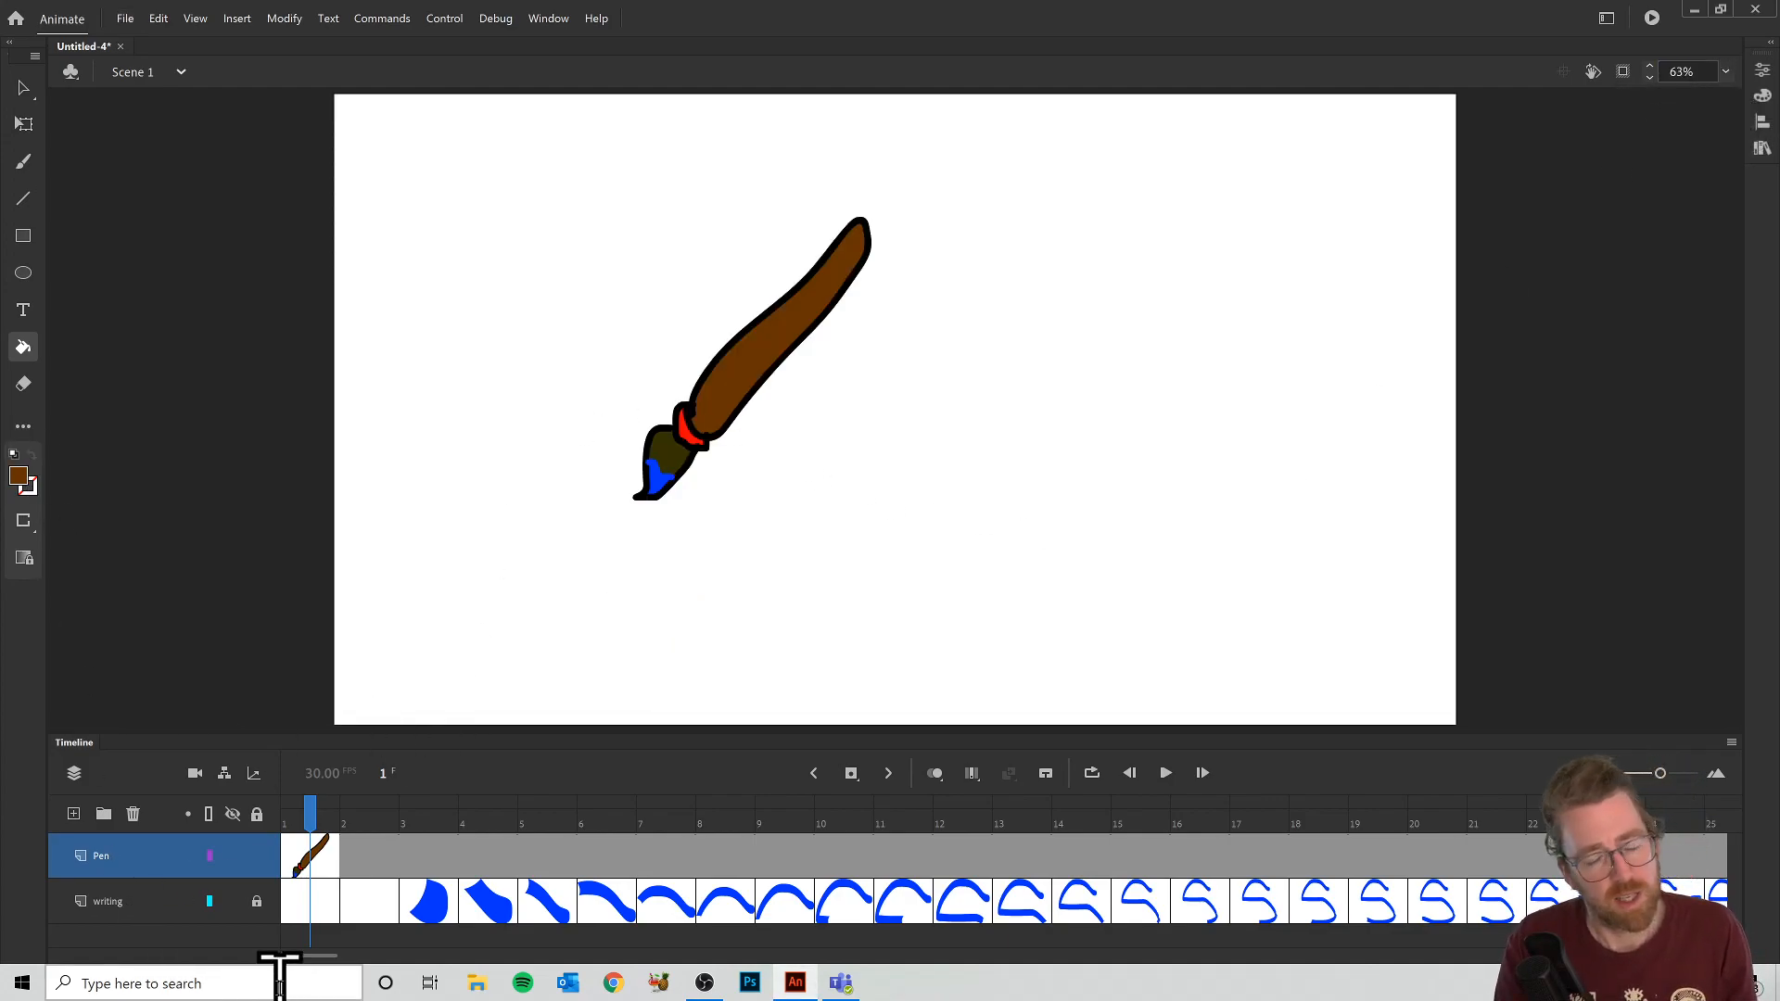
# Step: Try to move individual parts of the paintbrush away from the drawing and undo the moves
pyautogui.click(326, 855)
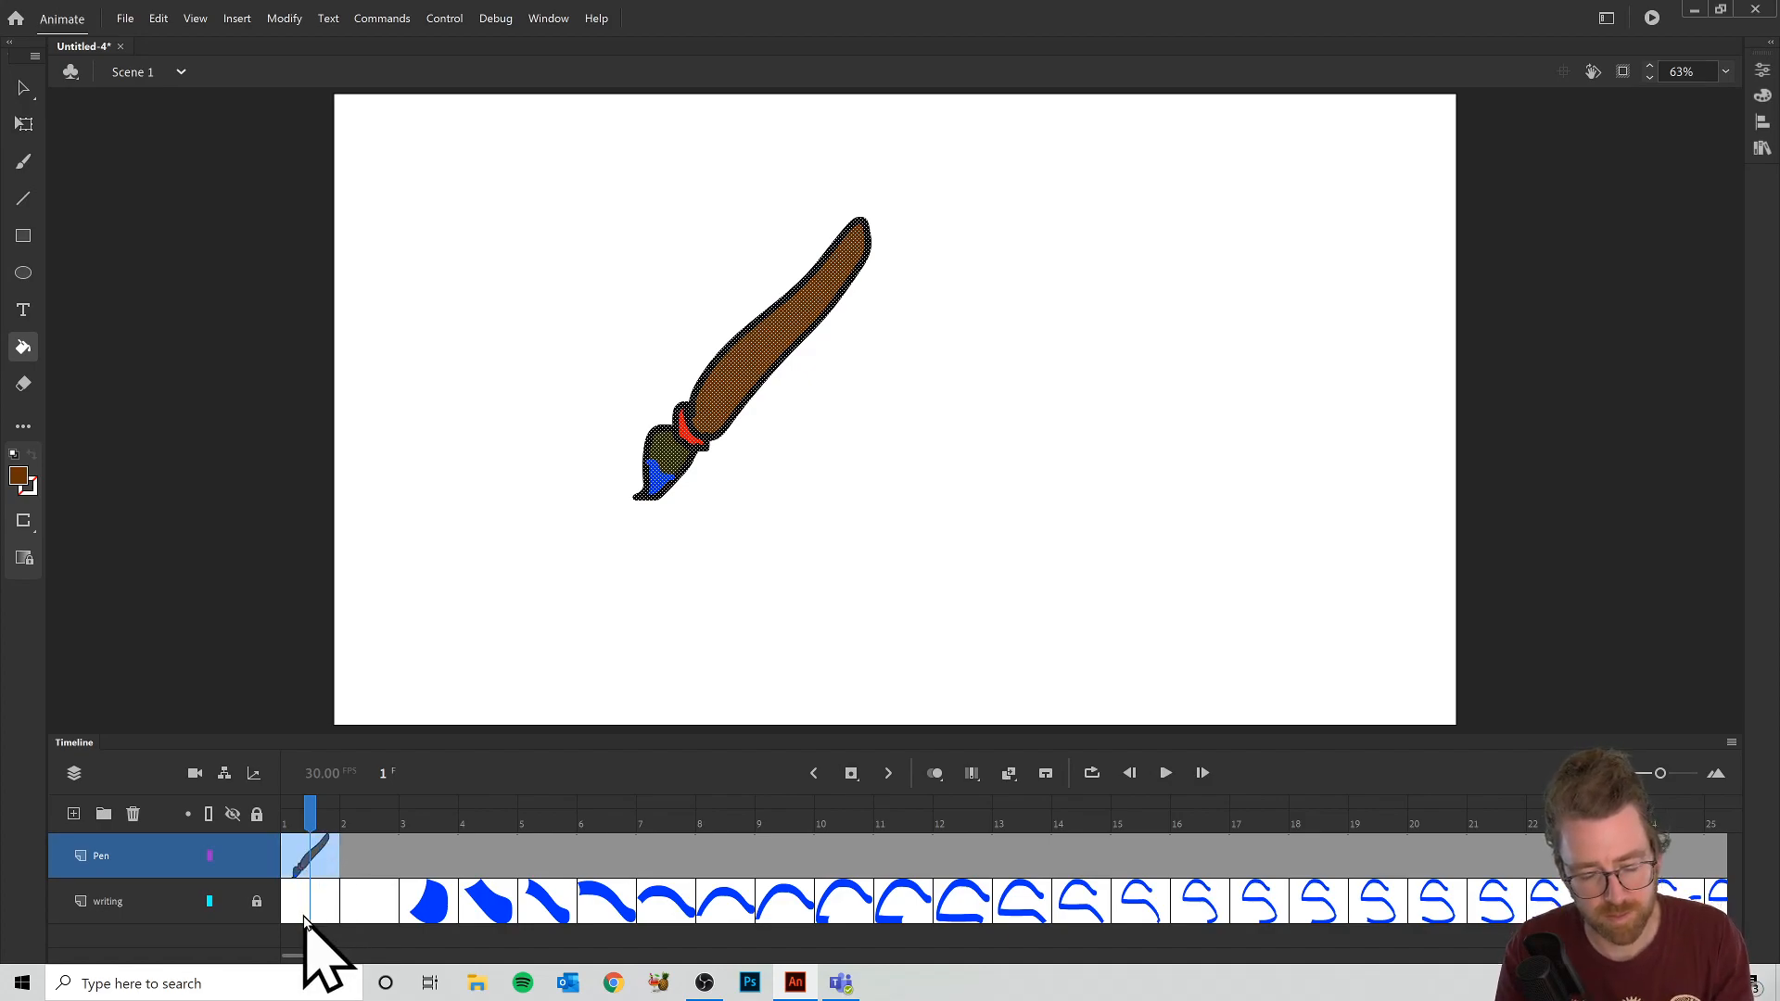
pyautogui.click(313, 819)
pyautogui.moveTo(313, 819)
pyautogui.mouseDown()
pyautogui.moveTo(429, 819)
pyautogui.moveTo(324, 828)
pyautogui.mouseUp()
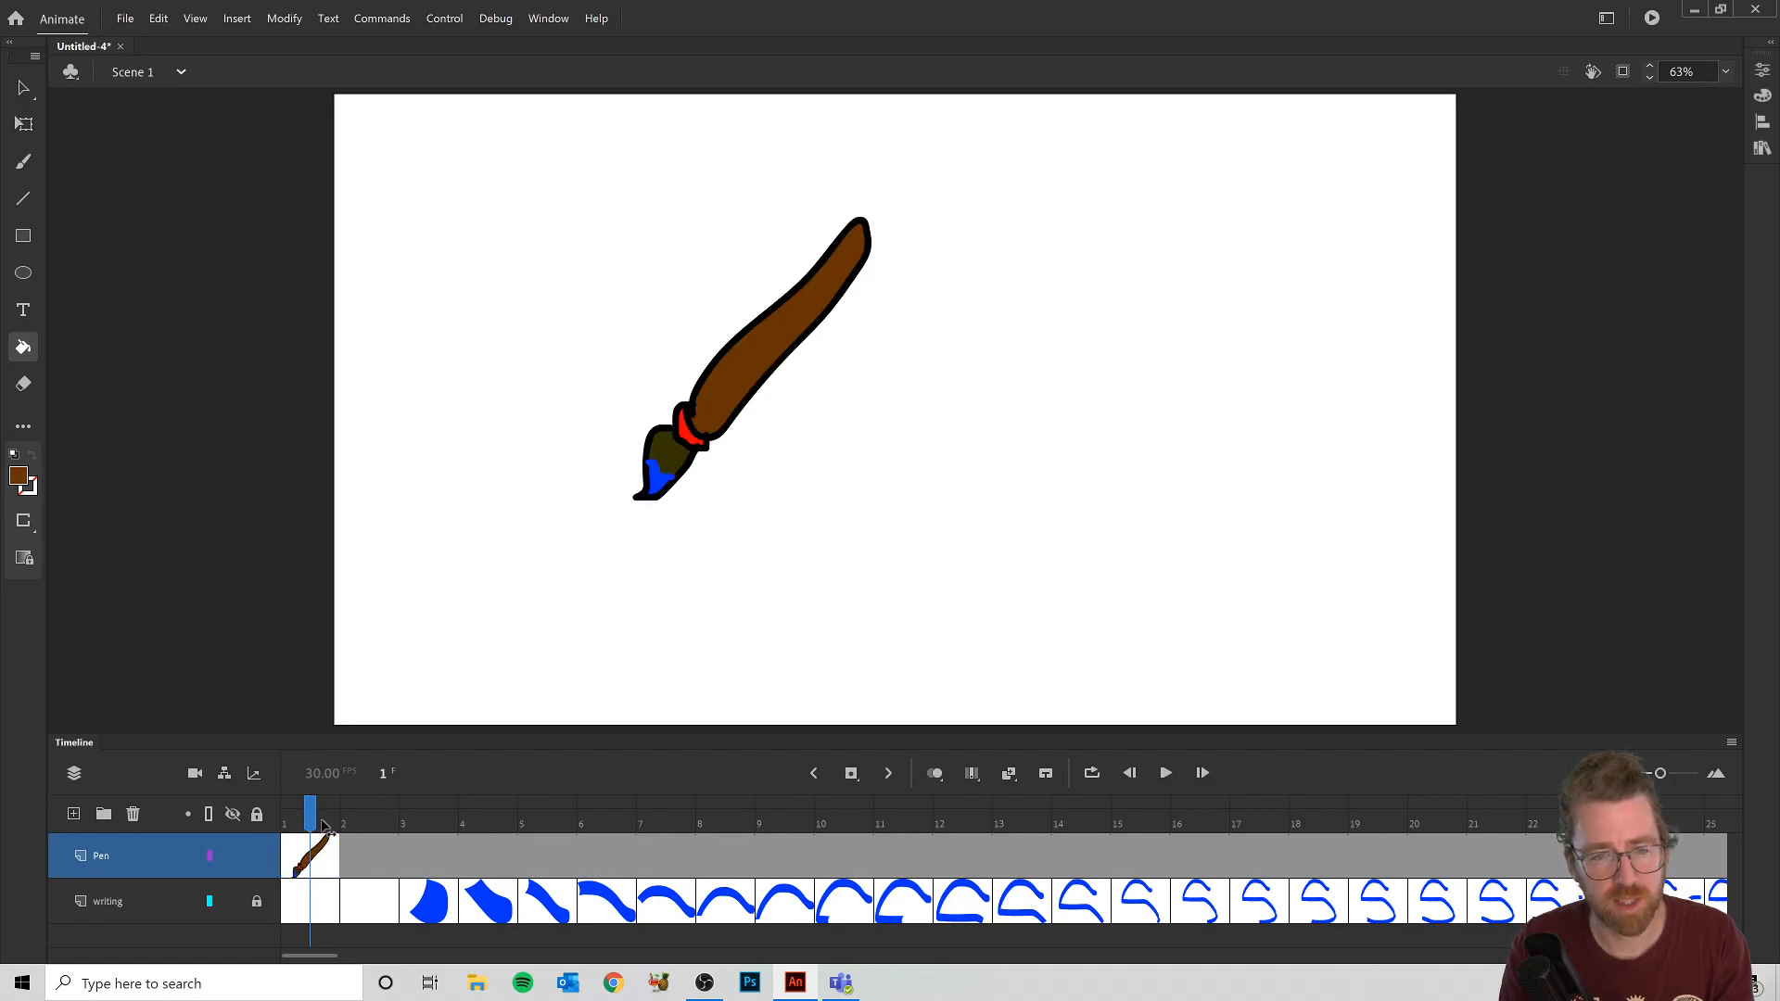
pyautogui.click(24, 89)
pyautogui.click(735, 406)
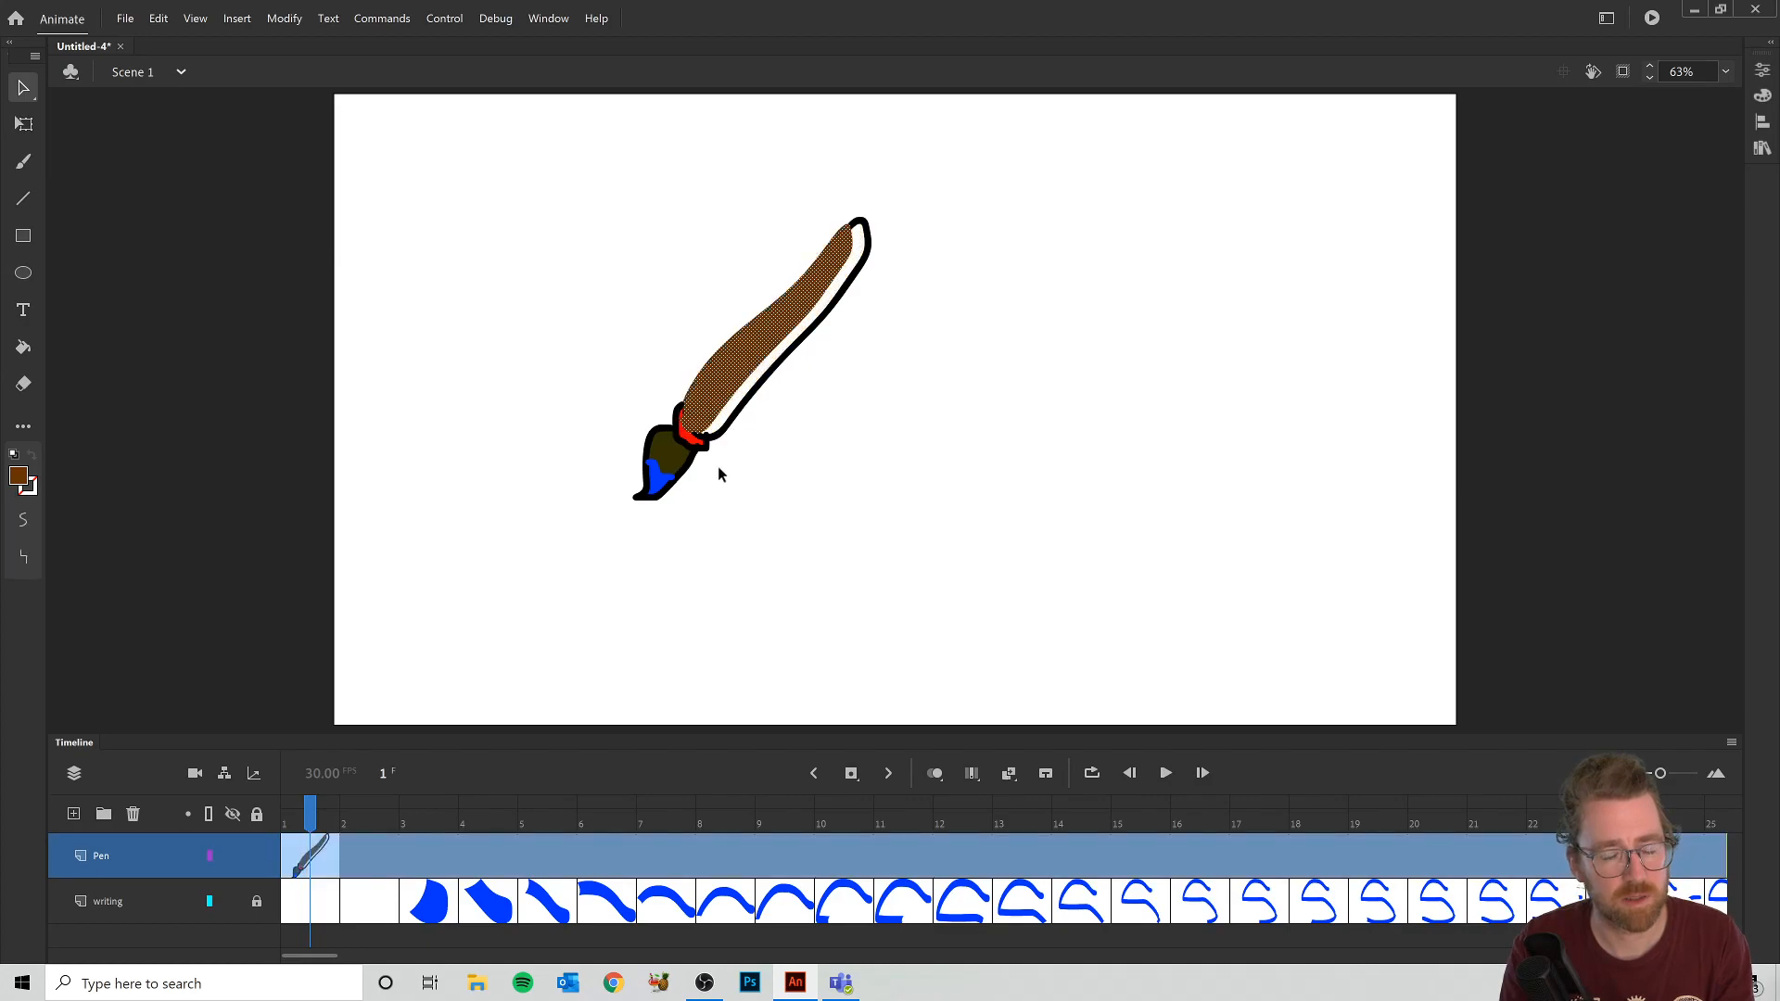
pyautogui.hotkey('ctrl', 'z')
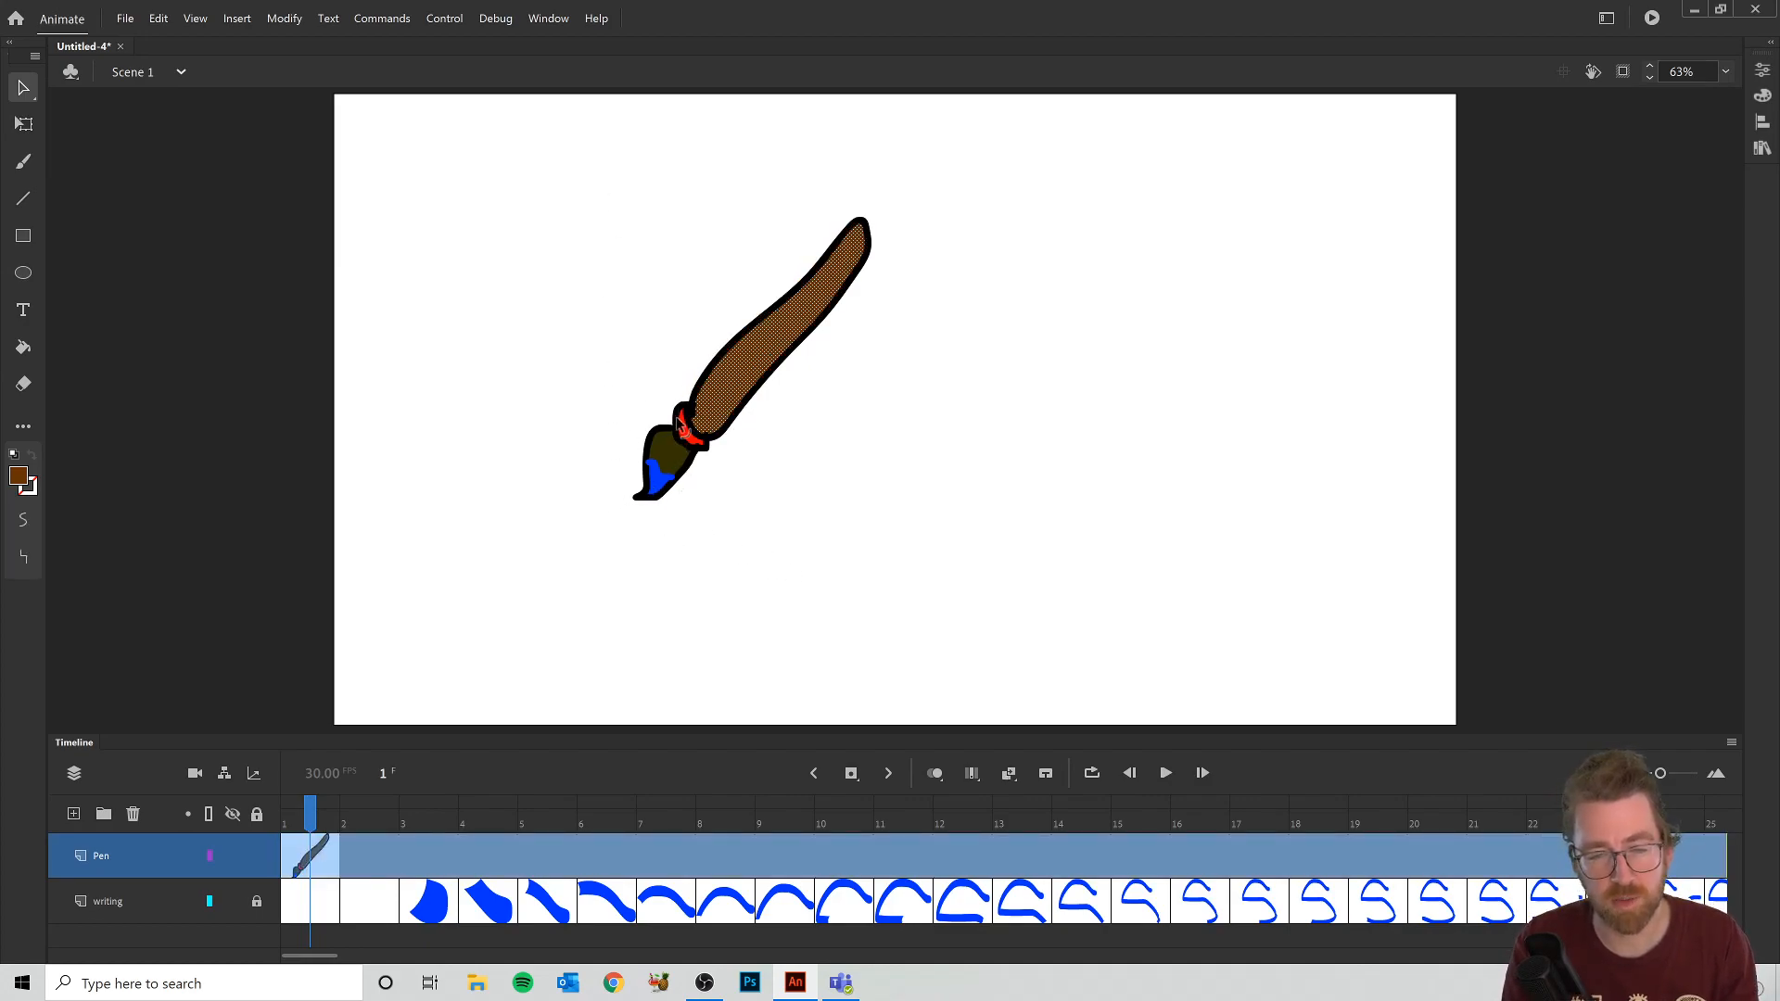
pyautogui.moveTo(694, 475); pyautogui.dragTo(930, 474)
pyautogui.moveTo(775, 385); pyautogui.dragTo(989, 366)
pyautogui.moveTo(756, 400)
pyautogui.mouseDown()
pyautogui.moveTo(1053, 458)
pyautogui.moveTo(1113, 488)
pyautogui.mouseUp()
pyautogui.hotkey('ctrl', 'z')
pyautogui.hotkey('ctrl', 'z')
pyautogui.hotkey('ctrl', 'z')
pyautogui.hotkey('ctrl', 'z')
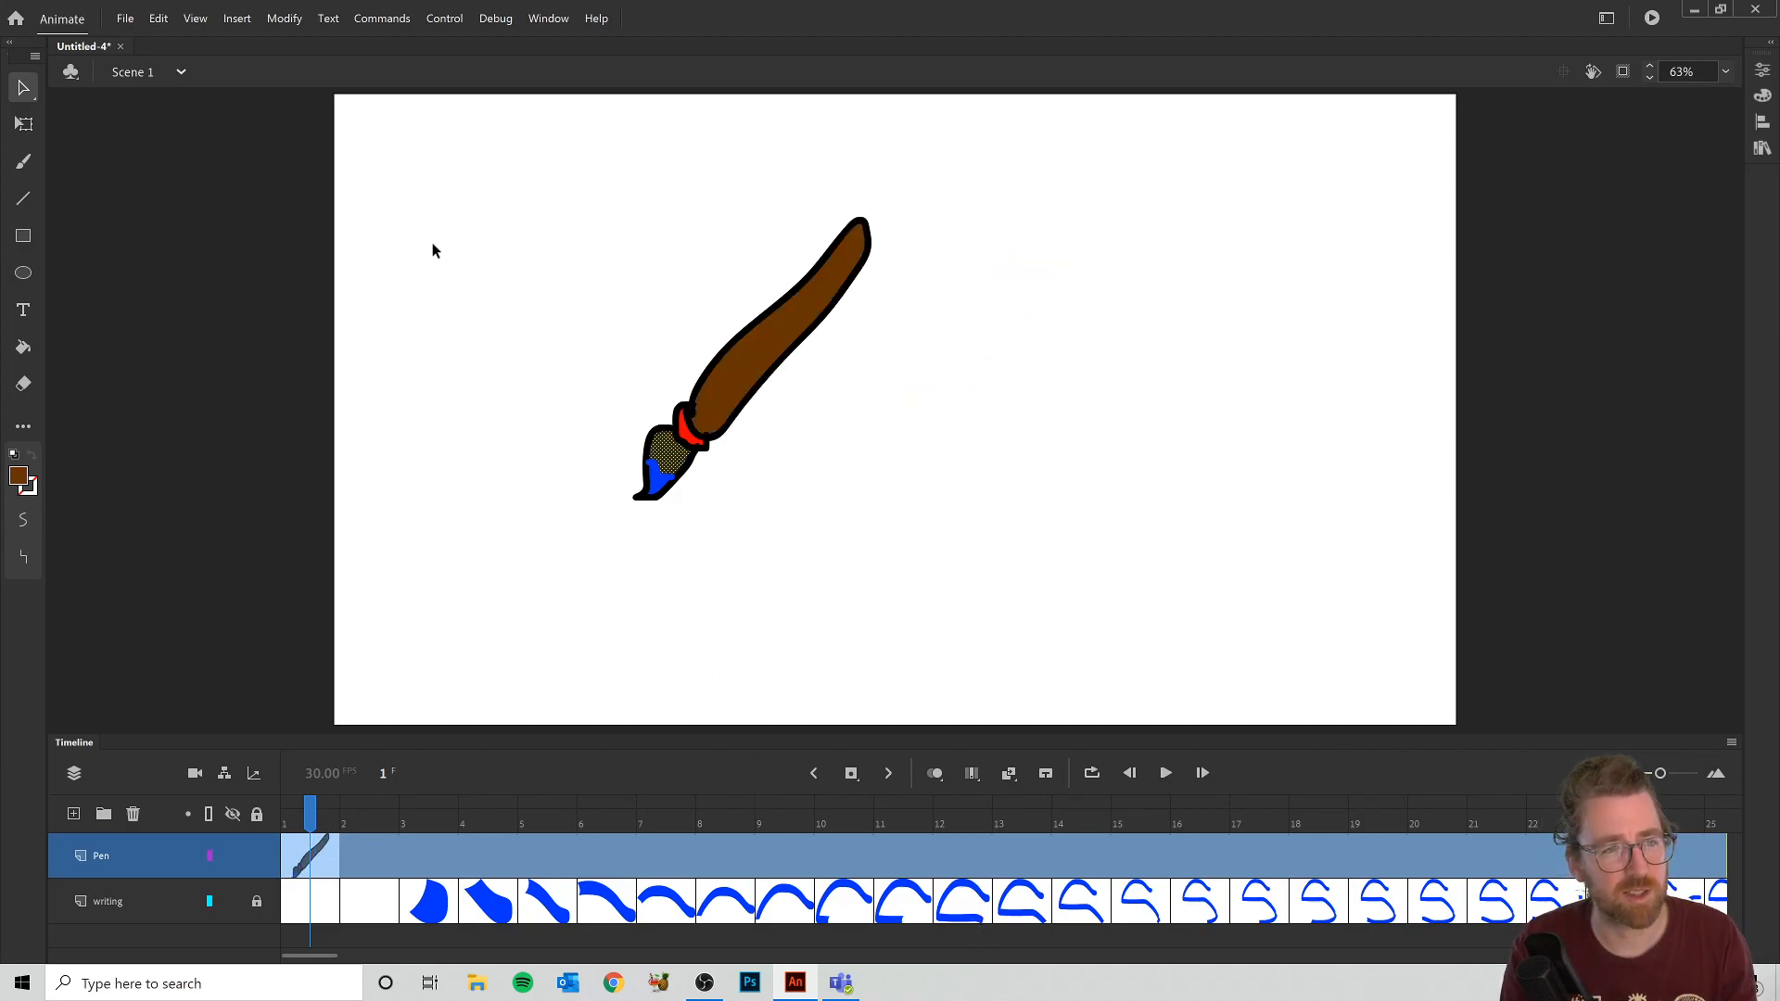
# Step: Select the entire paintbrush drawing and convert it to a Movie Clip symbol named "paint brush"
pyautogui.moveTo(517, 139); pyautogui.dragTo(976, 607)
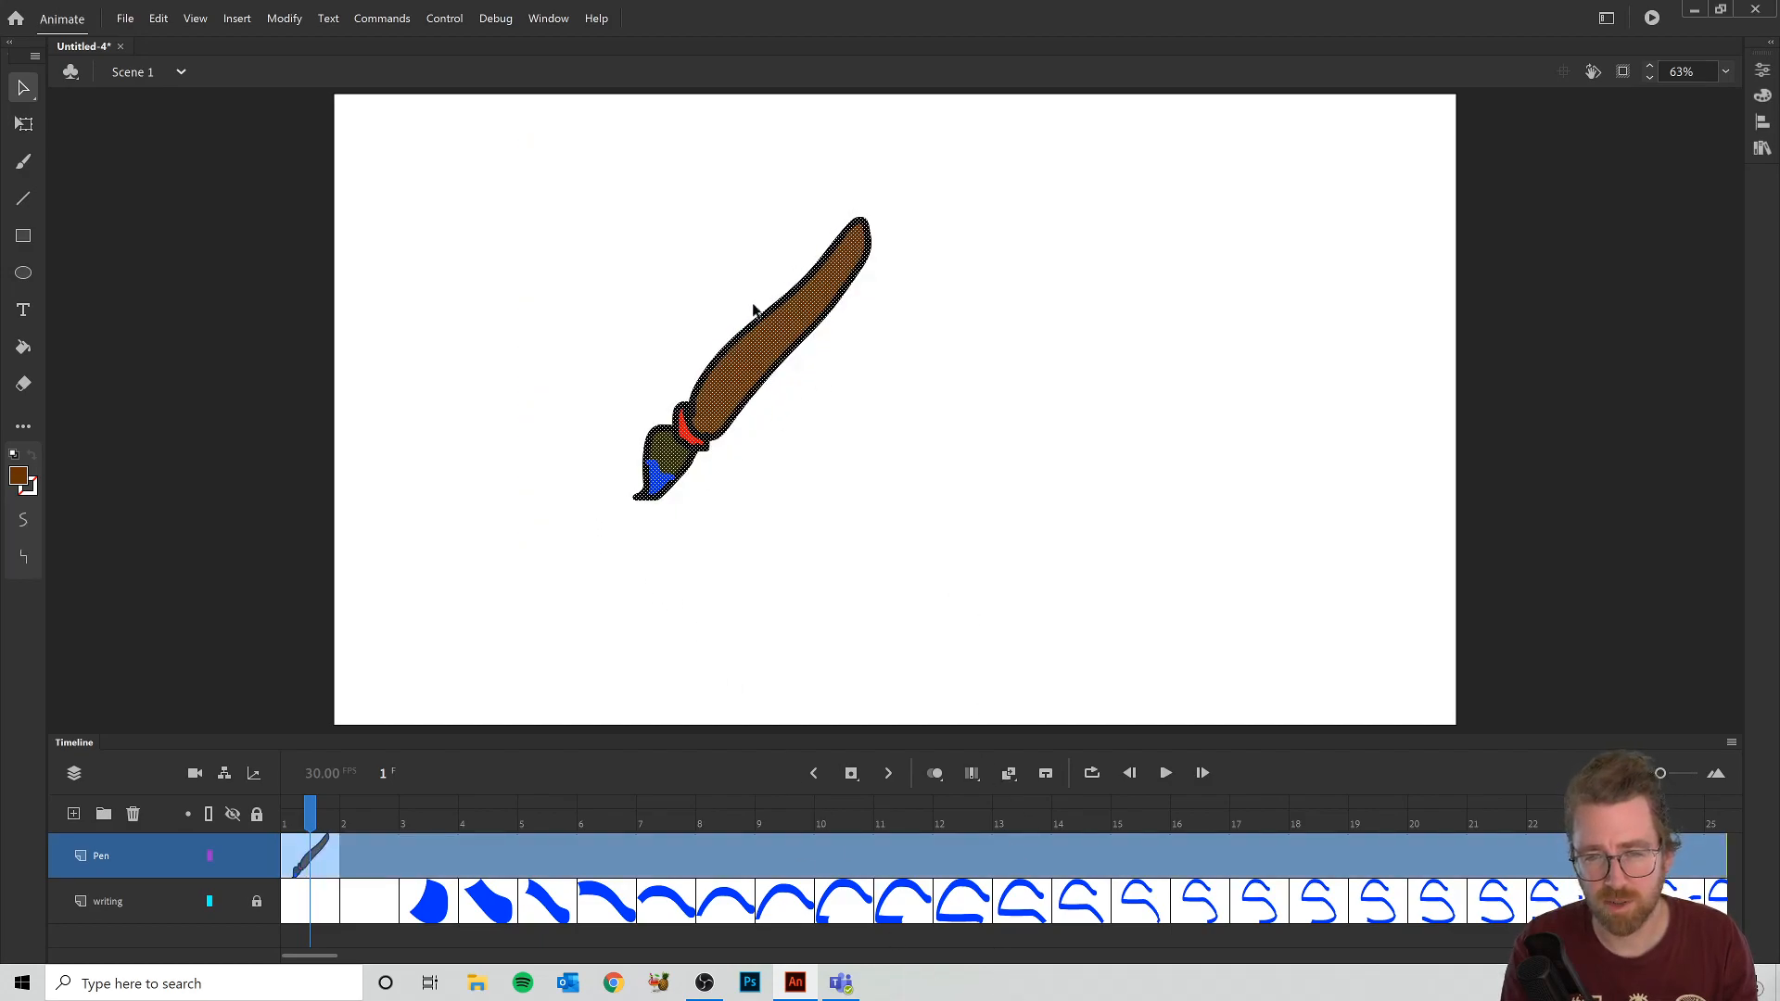
pyautogui.rightClick(749, 376)
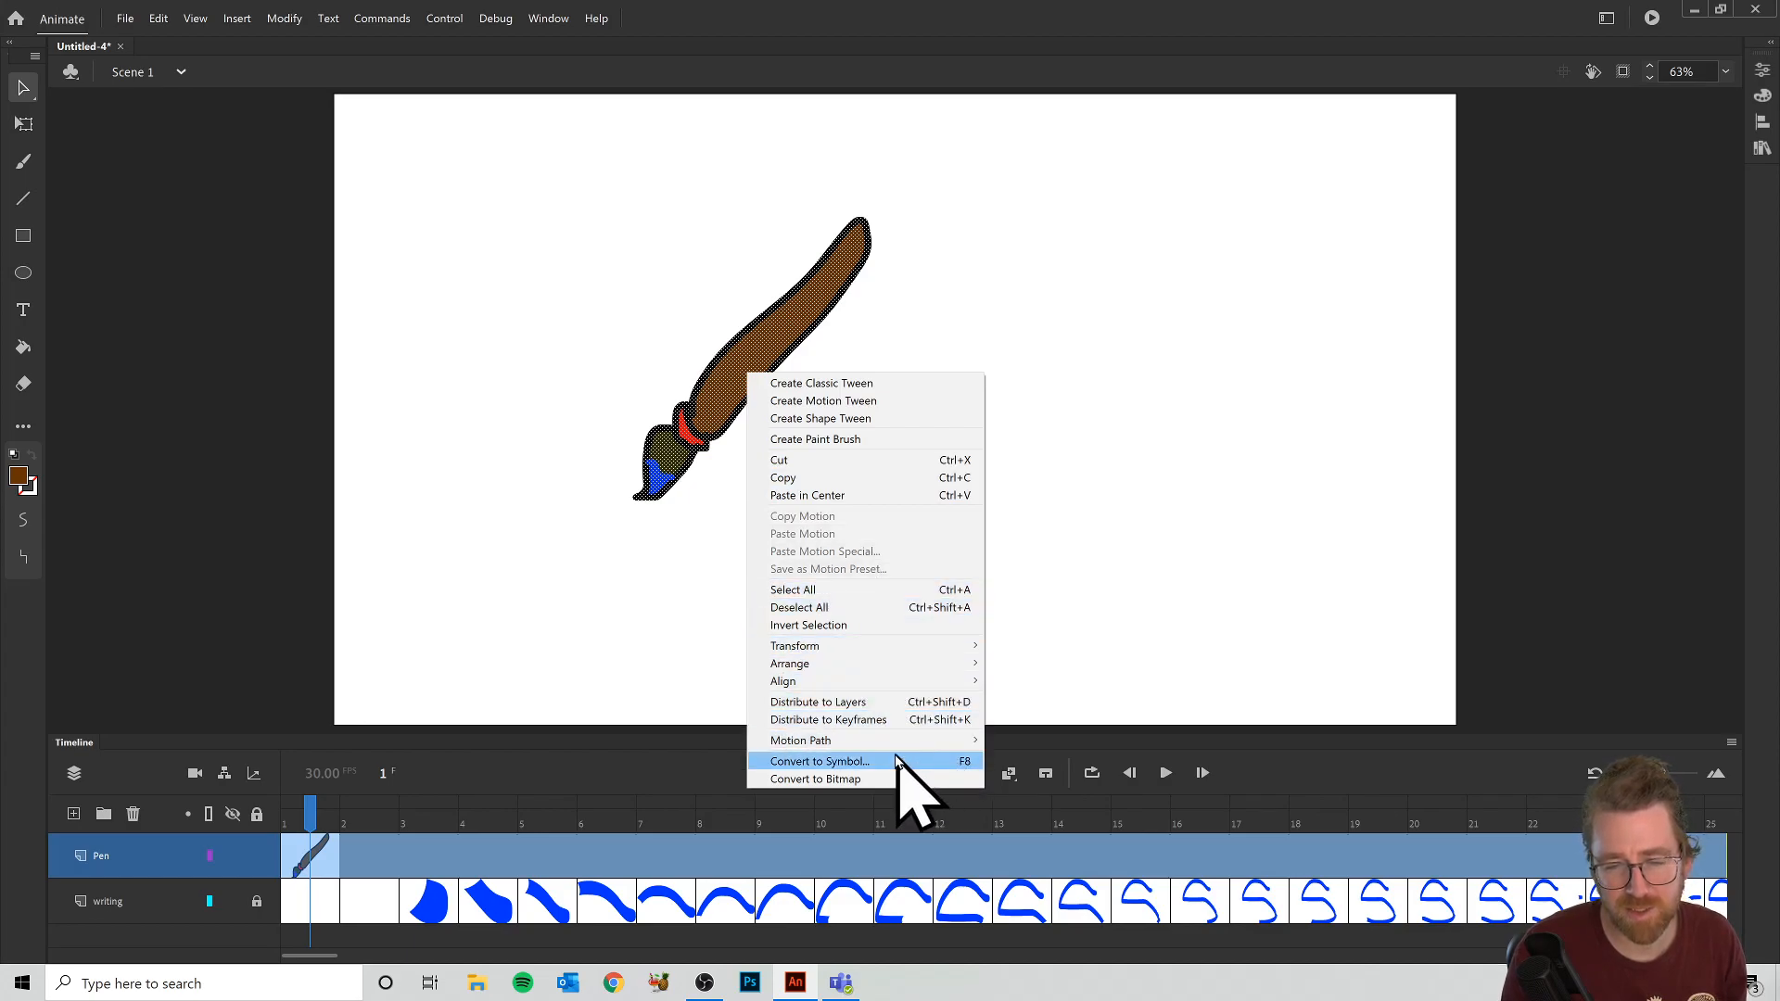
pyautogui.click(854, 763)
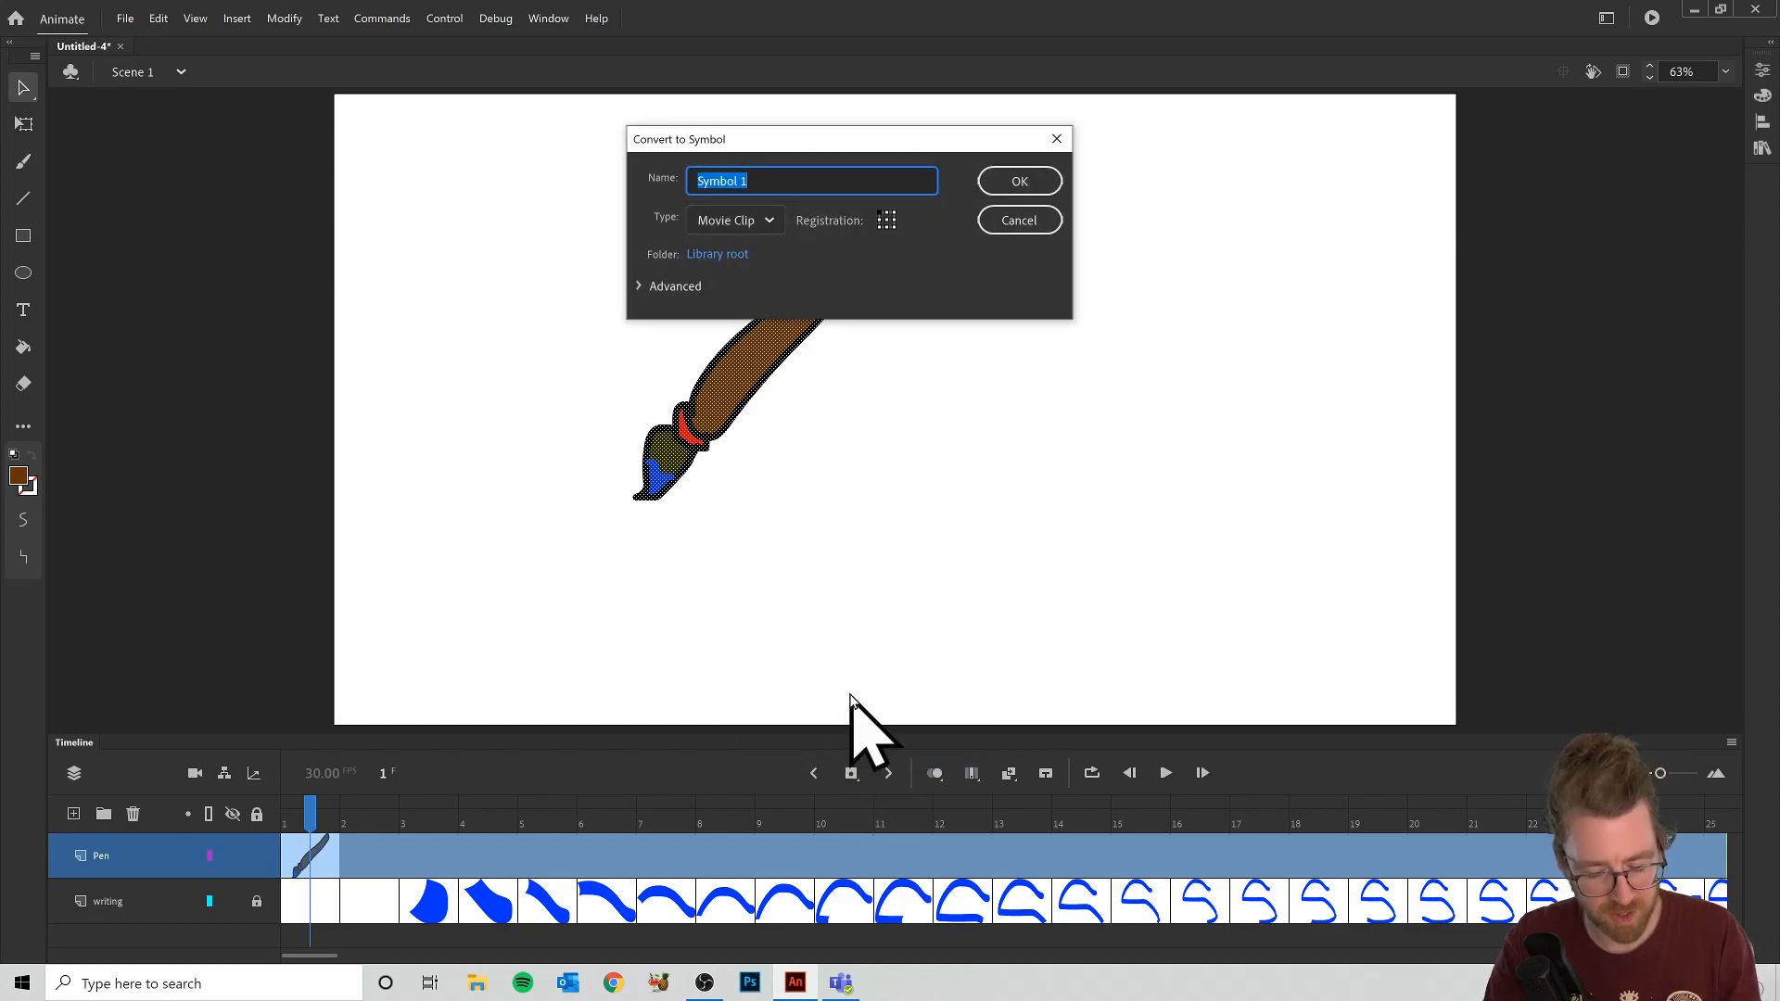
pyautogui.write('paint brush')
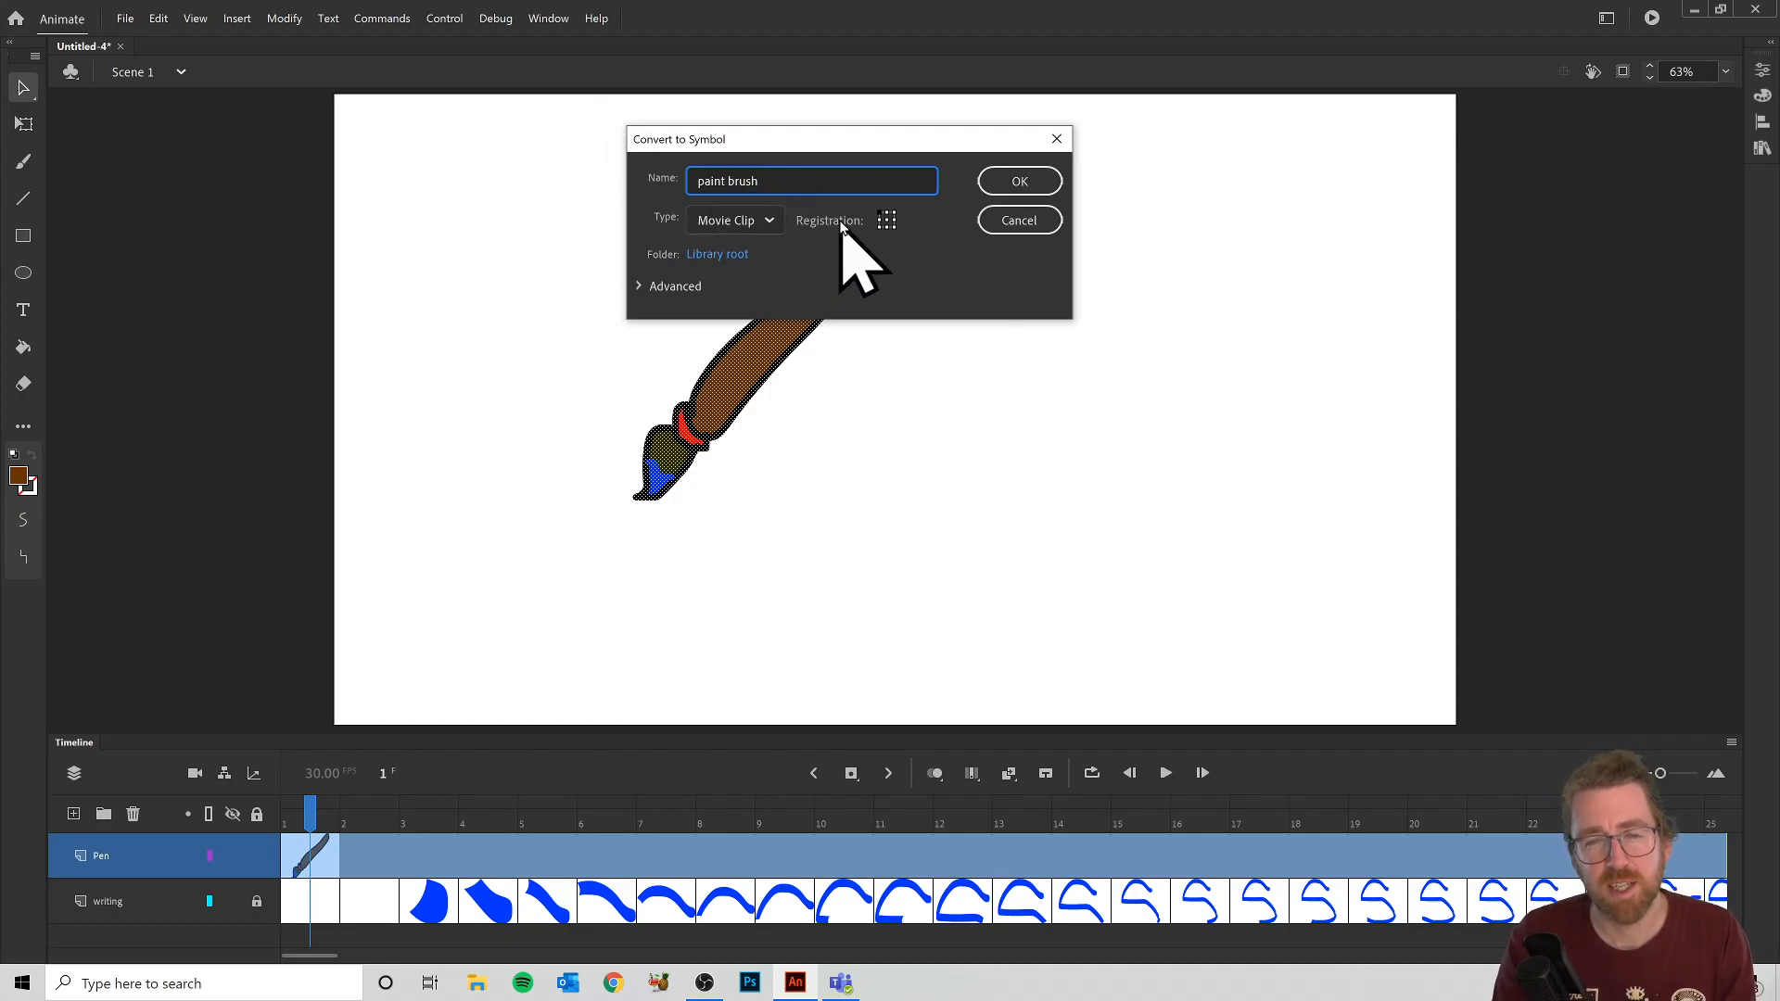
pyautogui.click(775, 221)
pyautogui.click(826, 192)
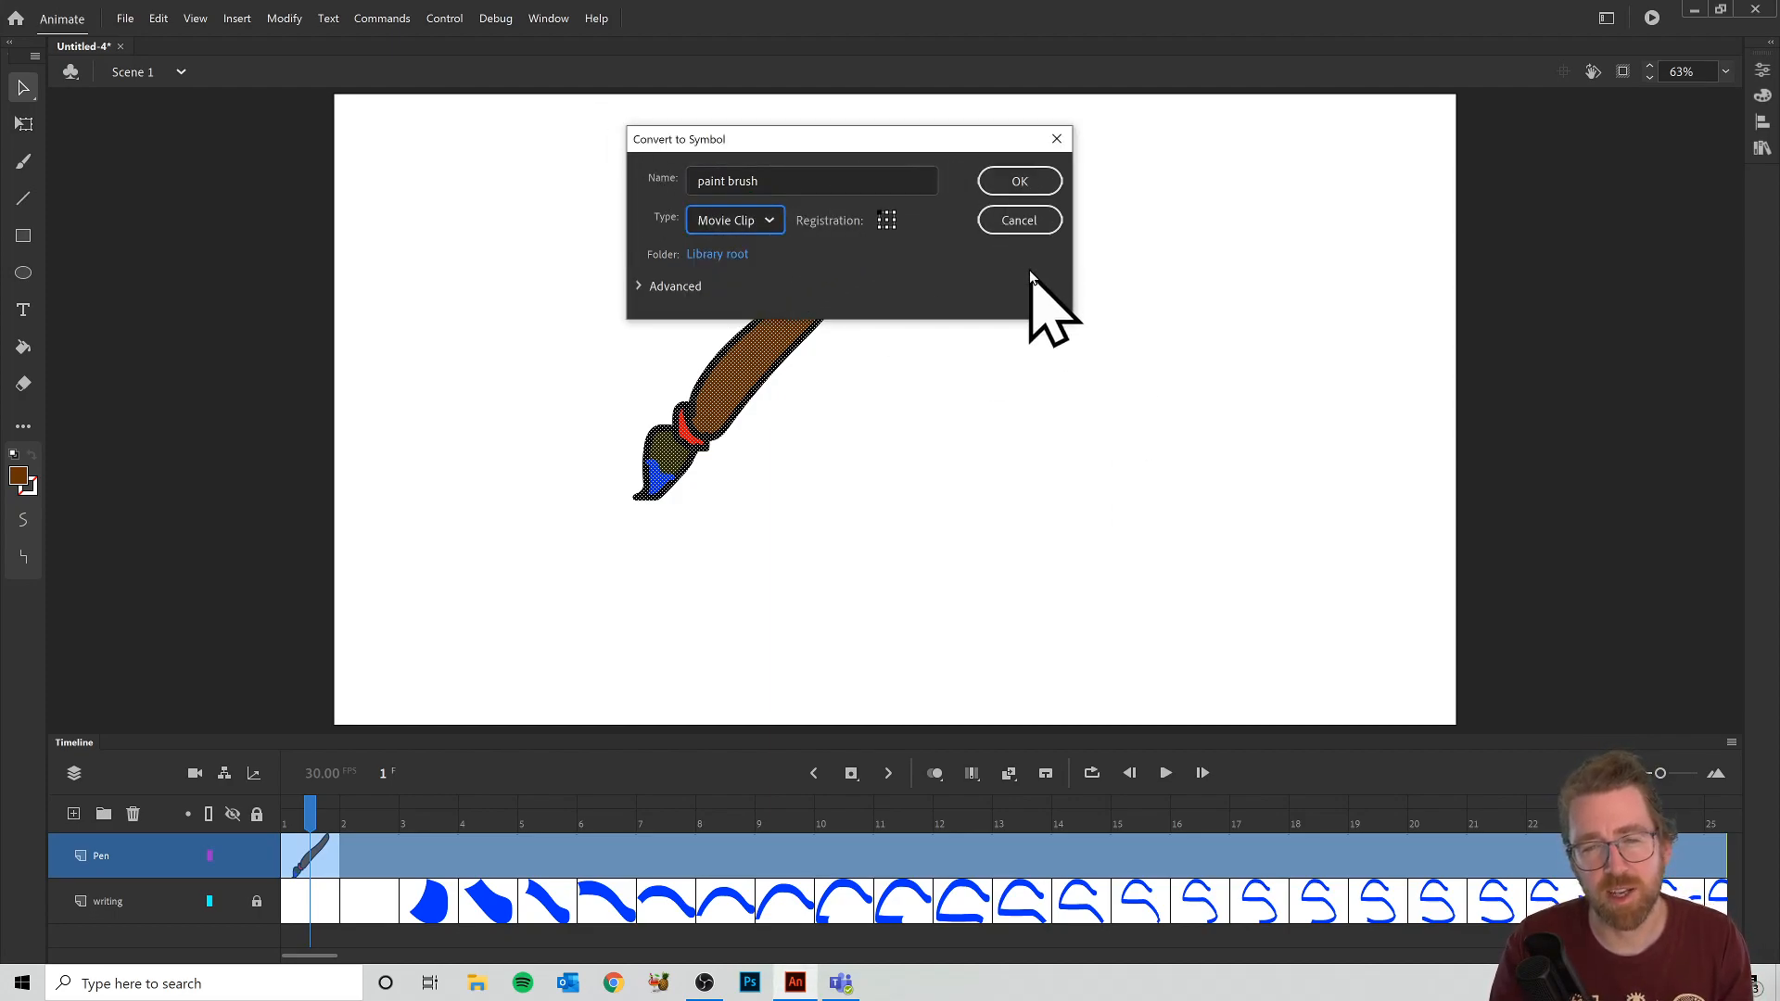
pyautogui.click(1020, 181)
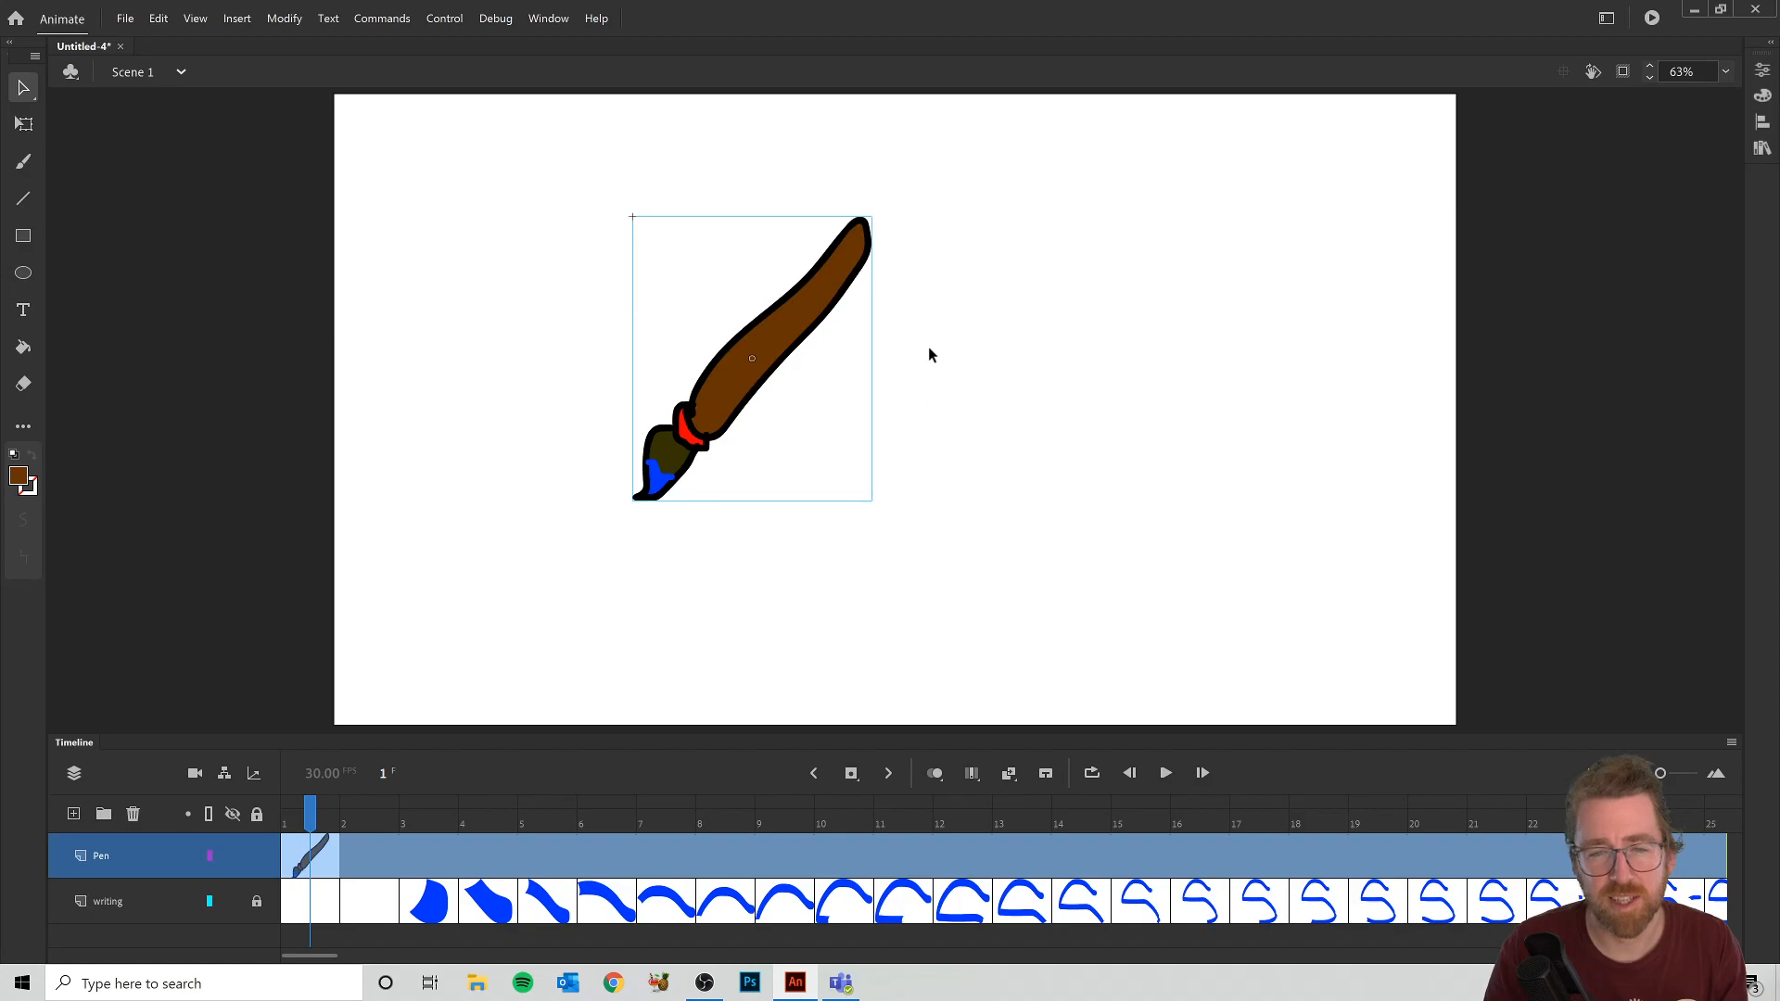
# Step: Move the paintbrush symbol up the stage and scale it down to about half its size with Free Transform
pyautogui.moveTo(762, 346)
pyautogui.mouseDown()
pyautogui.moveTo(594, 249)
pyautogui.moveTo(876, 287)
pyautogui.mouseUp()
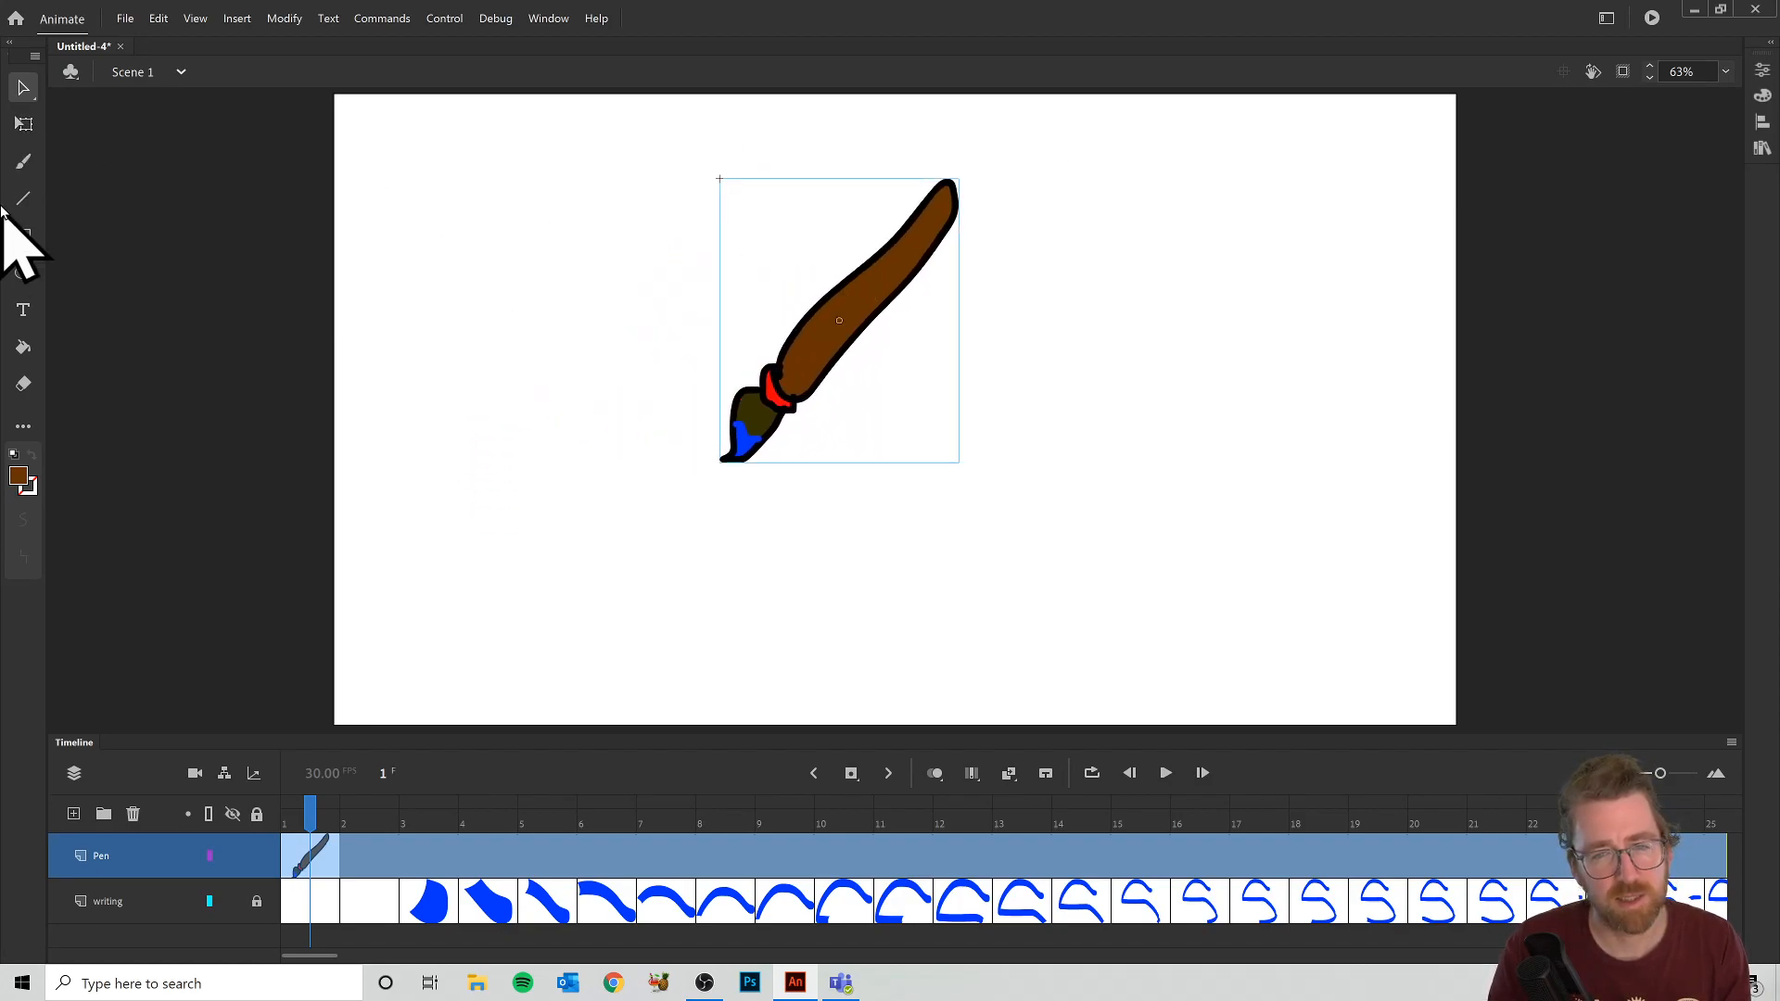
pyautogui.click(24, 124)
pyautogui.moveTo(960, 178)
pyautogui.mouseDown()
pyautogui.moveTo(881, 283)
pyautogui.moveTo(784, 292)
pyautogui.moveTo(644, 258)
pyautogui.moveTo(775, 206)
pyautogui.moveTo(713, 207)
pyautogui.moveTo(725, 231)
pyautogui.moveTo(773, 221)
pyautogui.mouseUp()
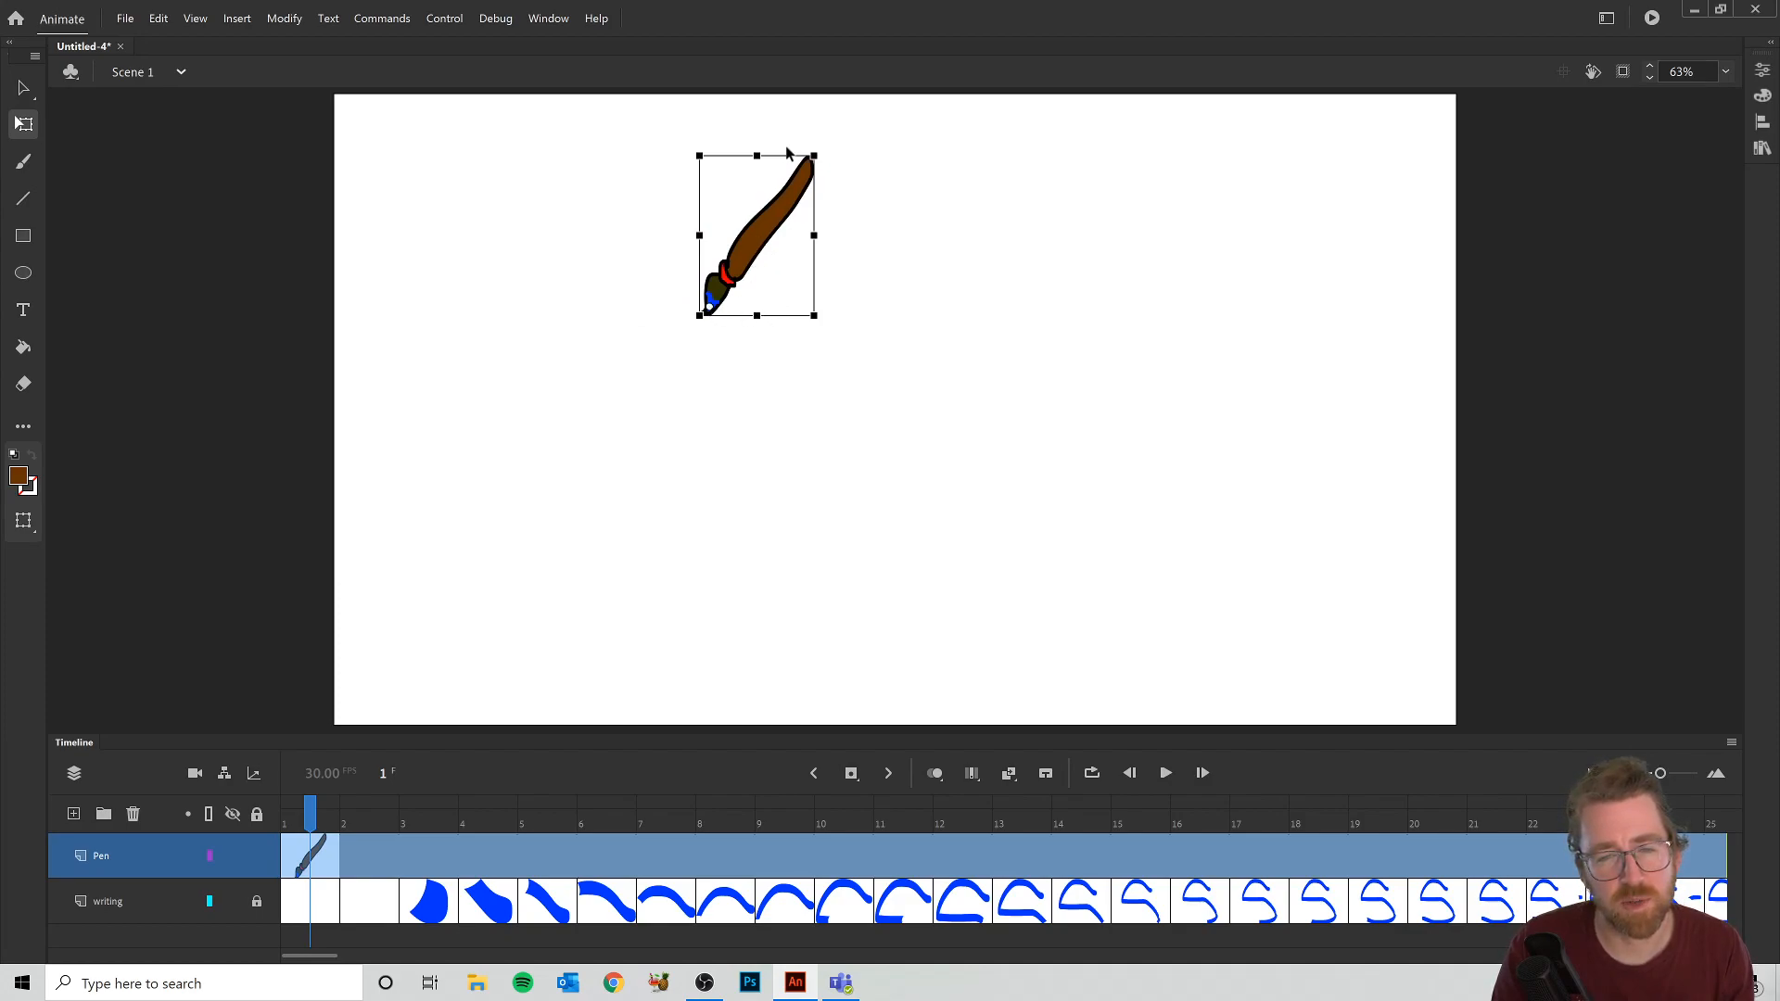
# Step: Rotate the paintbrush to a steeper angle, with its transformation point at the bristle tip, and move it to the stage's upper left
pyautogui.moveTo(830, 153)
pyautogui.mouseDown()
pyautogui.moveTo(887, 302)
pyautogui.moveTo(851, 195)
pyautogui.moveTo(640, 153)
pyautogui.moveTo(874, 301)
pyautogui.moveTo(781, 139)
pyautogui.mouseUp()
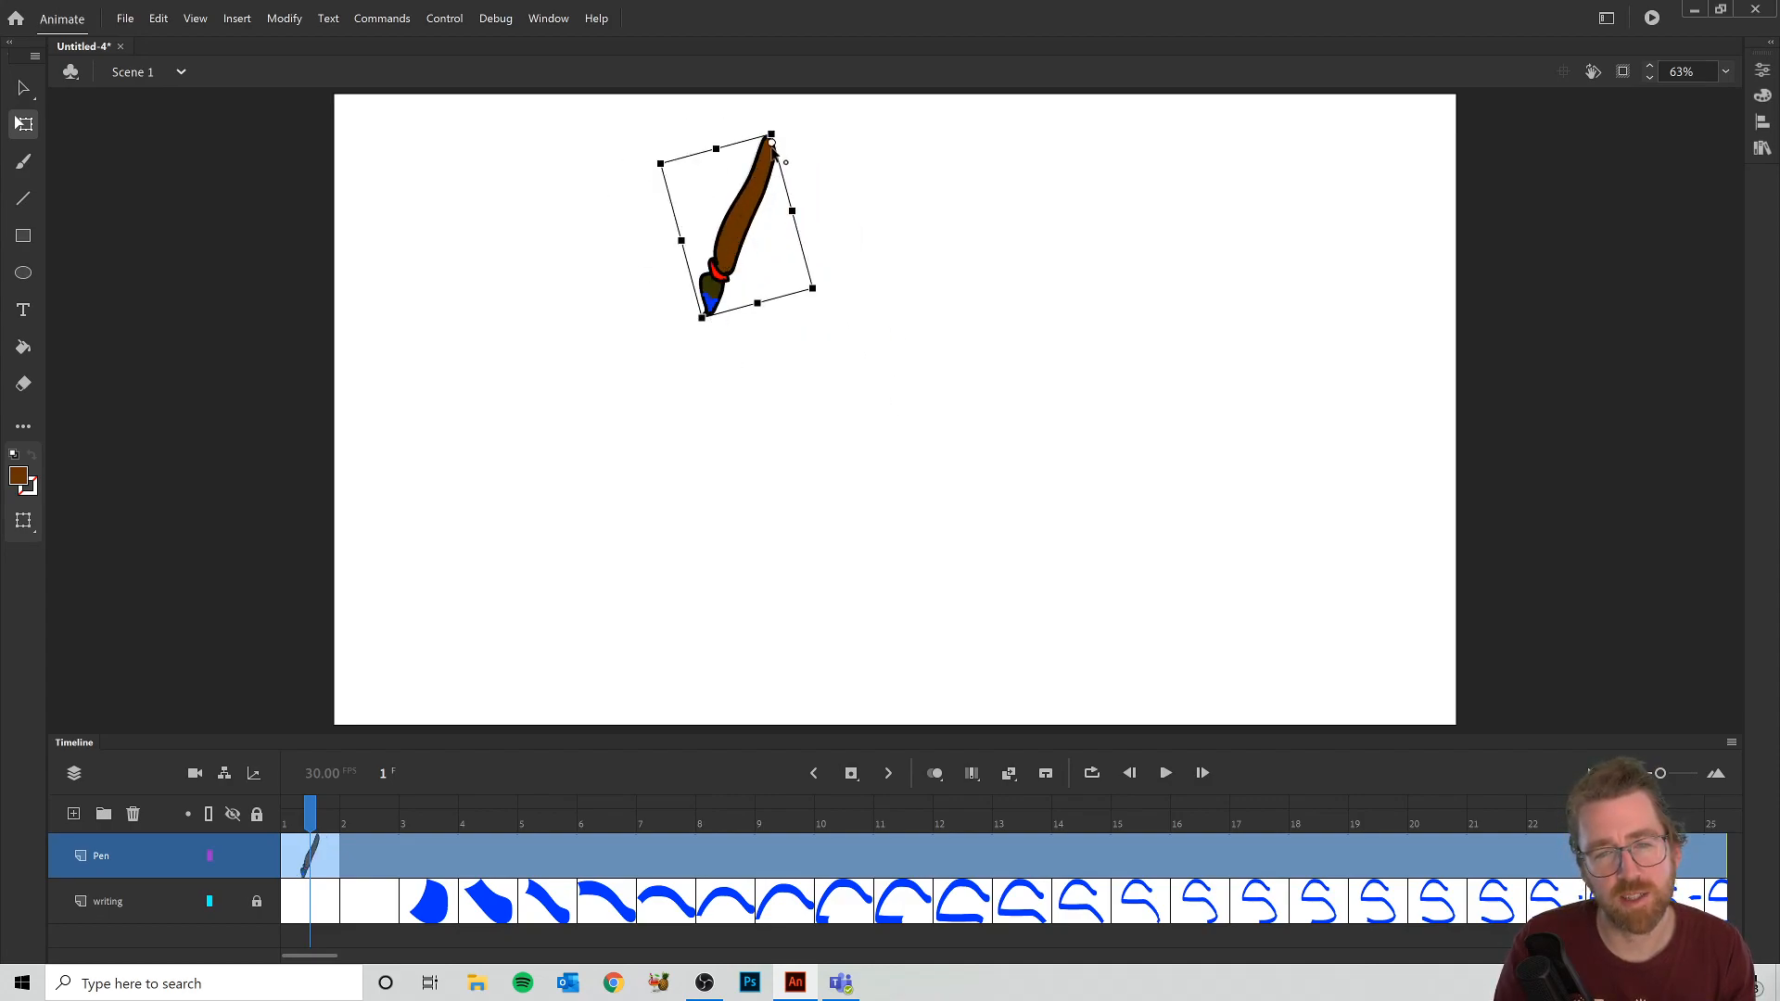
pyautogui.moveTo(702, 341)
pyautogui.mouseDown()
pyautogui.moveTo(799, 366)
pyautogui.moveTo(668, 306)
pyautogui.moveTo(731, 381)
pyautogui.moveTo(665, 360)
pyautogui.mouseUp()
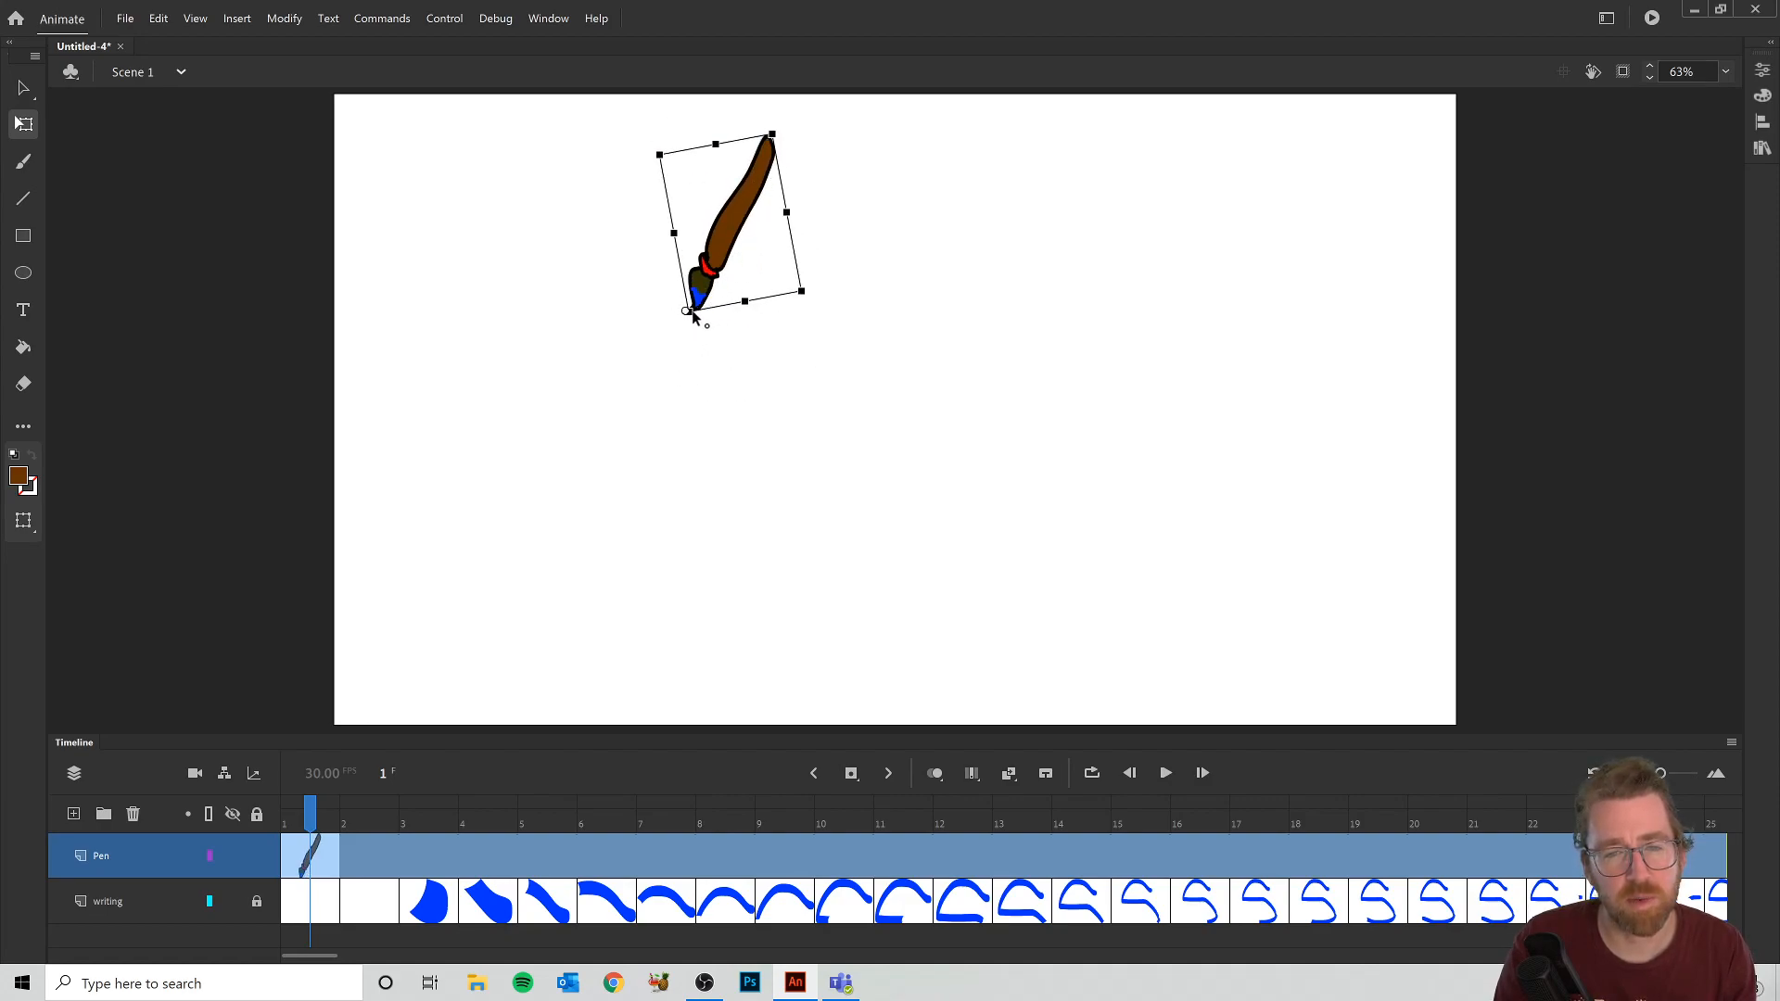
pyautogui.moveTo(749, 232)
pyautogui.mouseDown()
pyautogui.moveTo(831, 309)
pyautogui.moveTo(799, 321)
pyautogui.mouseUp()
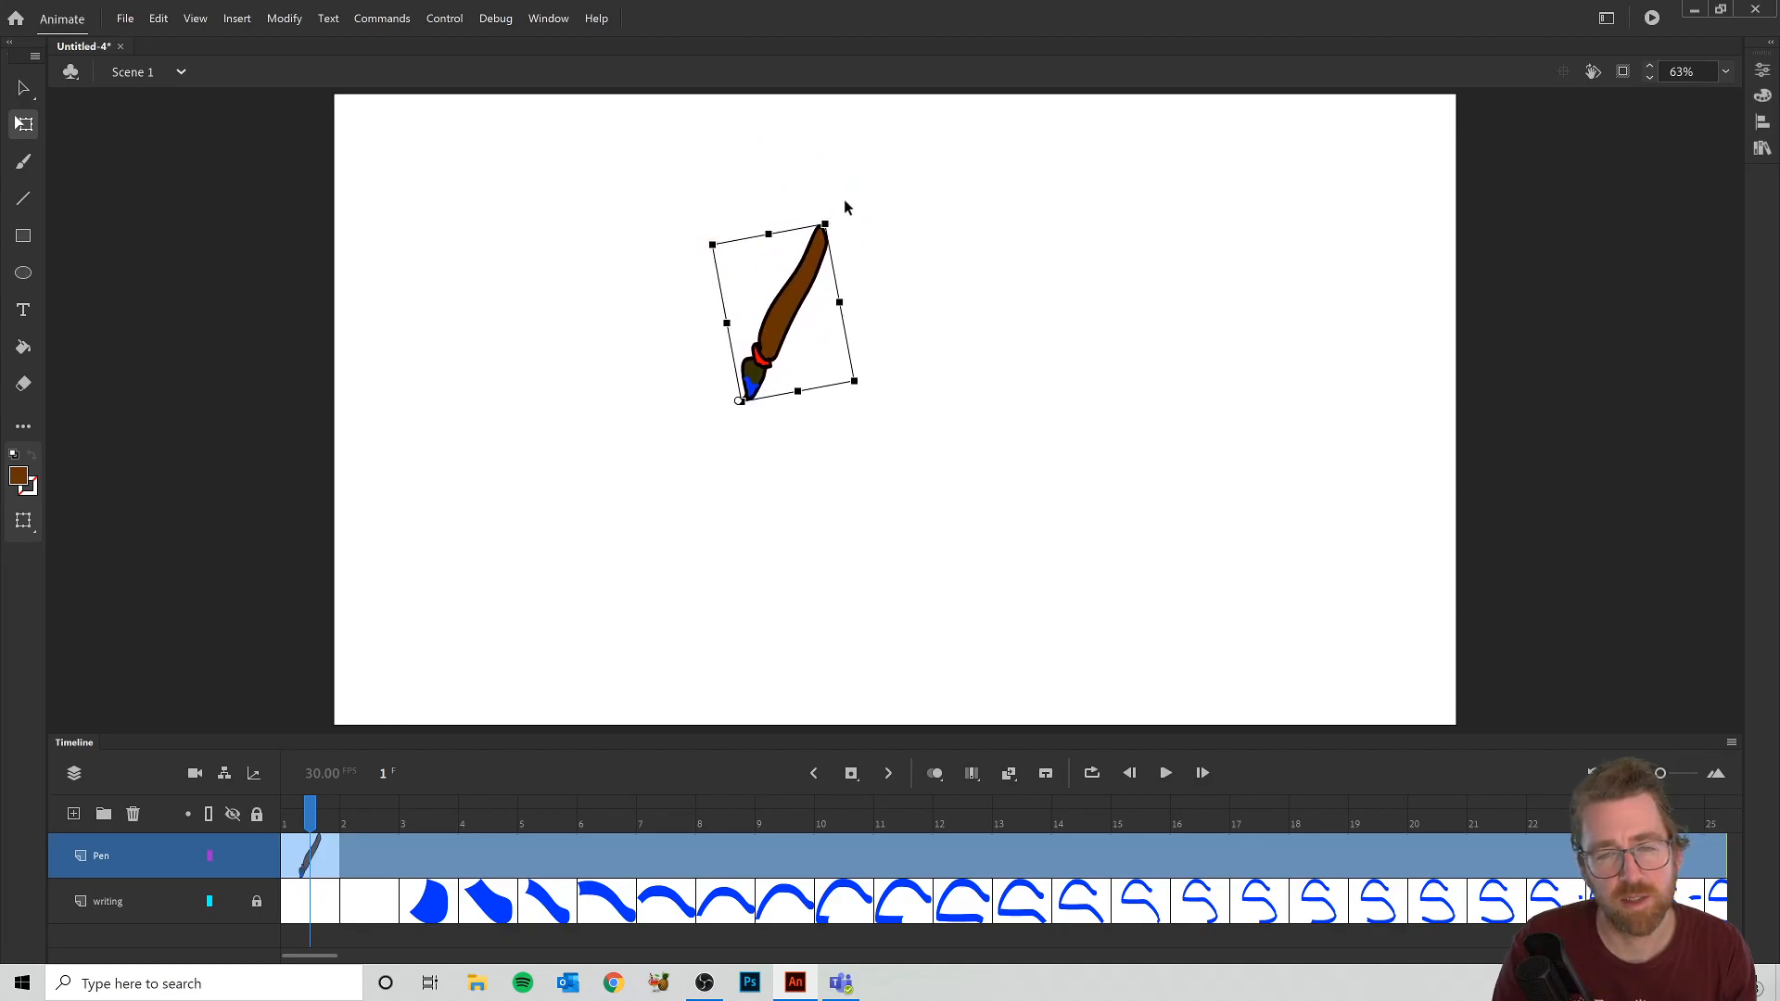
pyautogui.moveTo(842, 207)
pyautogui.mouseDown()
pyautogui.moveTo(904, 283)
pyautogui.moveTo(862, 593)
pyautogui.moveTo(559, 493)
pyautogui.moveTo(937, 287)
pyautogui.moveTo(835, 213)
pyautogui.mouseUp()
pyautogui.moveTo(777, 336)
pyautogui.mouseDown()
pyautogui.moveTo(705, 234)
pyautogui.moveTo(606, 223)
pyautogui.mouseUp()
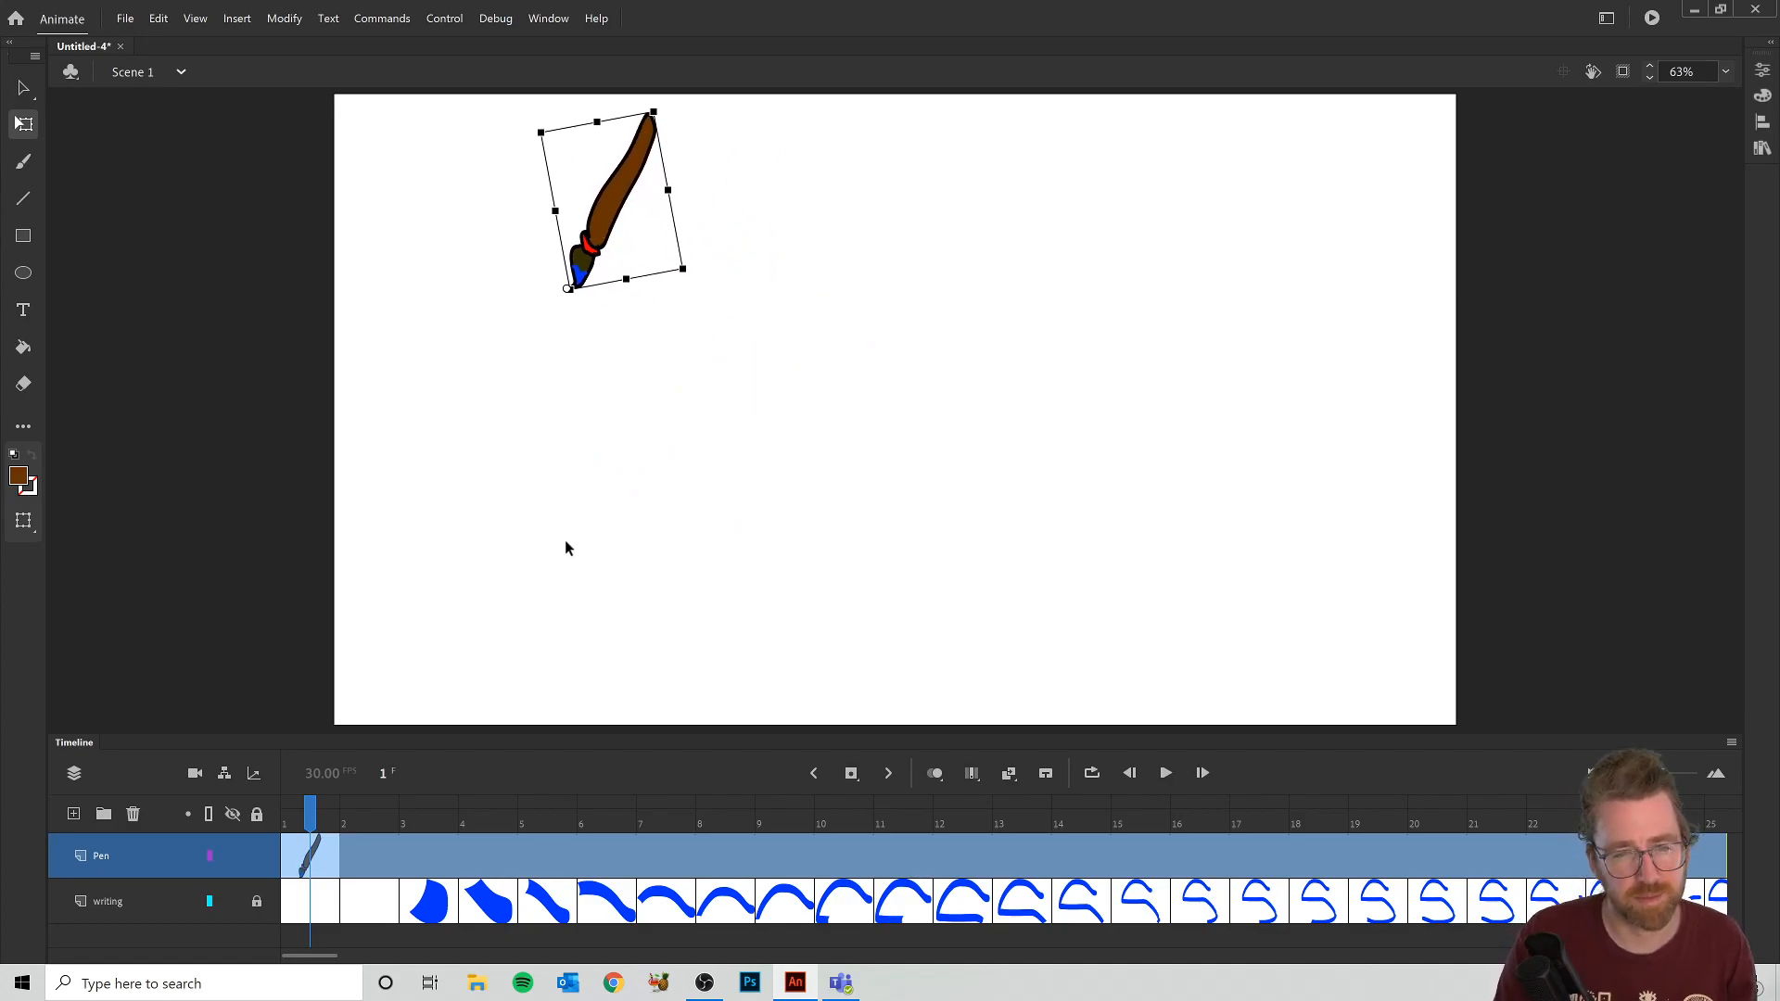
pyautogui.click(364, 857)
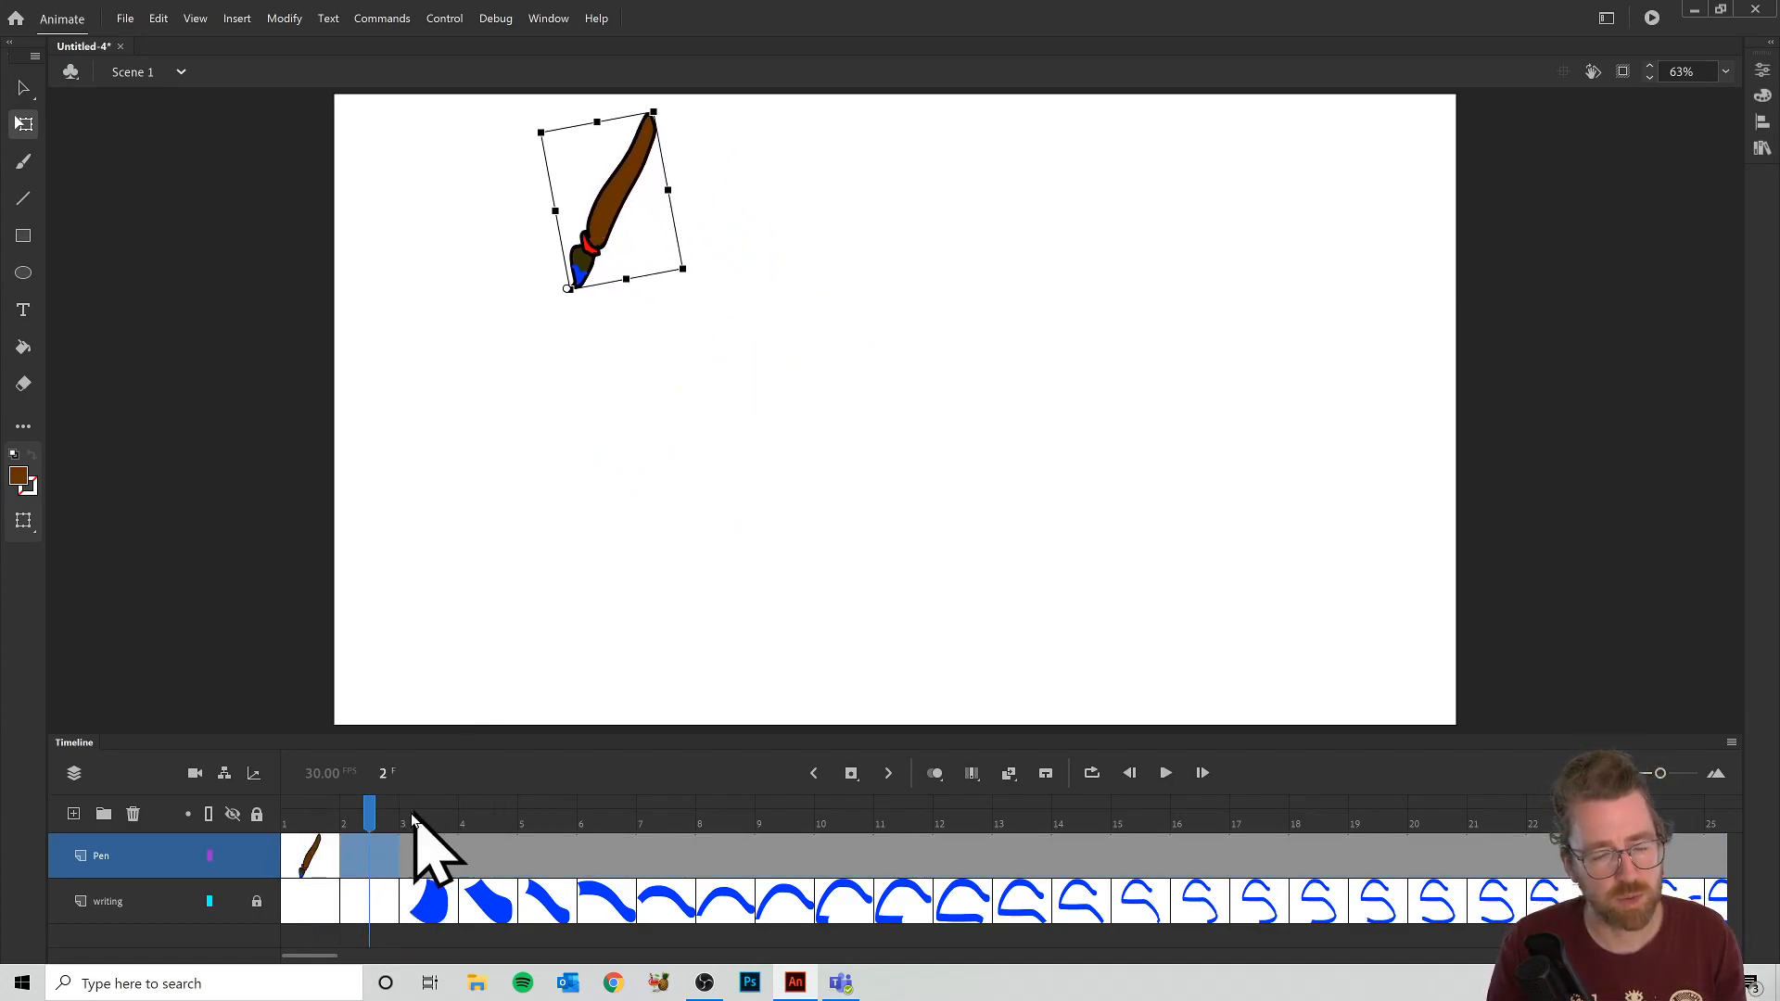
pyautogui.moveTo(367, 818)
pyautogui.mouseDown()
pyautogui.moveTo(317, 816)
pyautogui.moveTo(329, 835)
pyautogui.moveTo(961, 818)
pyautogui.moveTo(428, 820)
pyautogui.mouseUp()
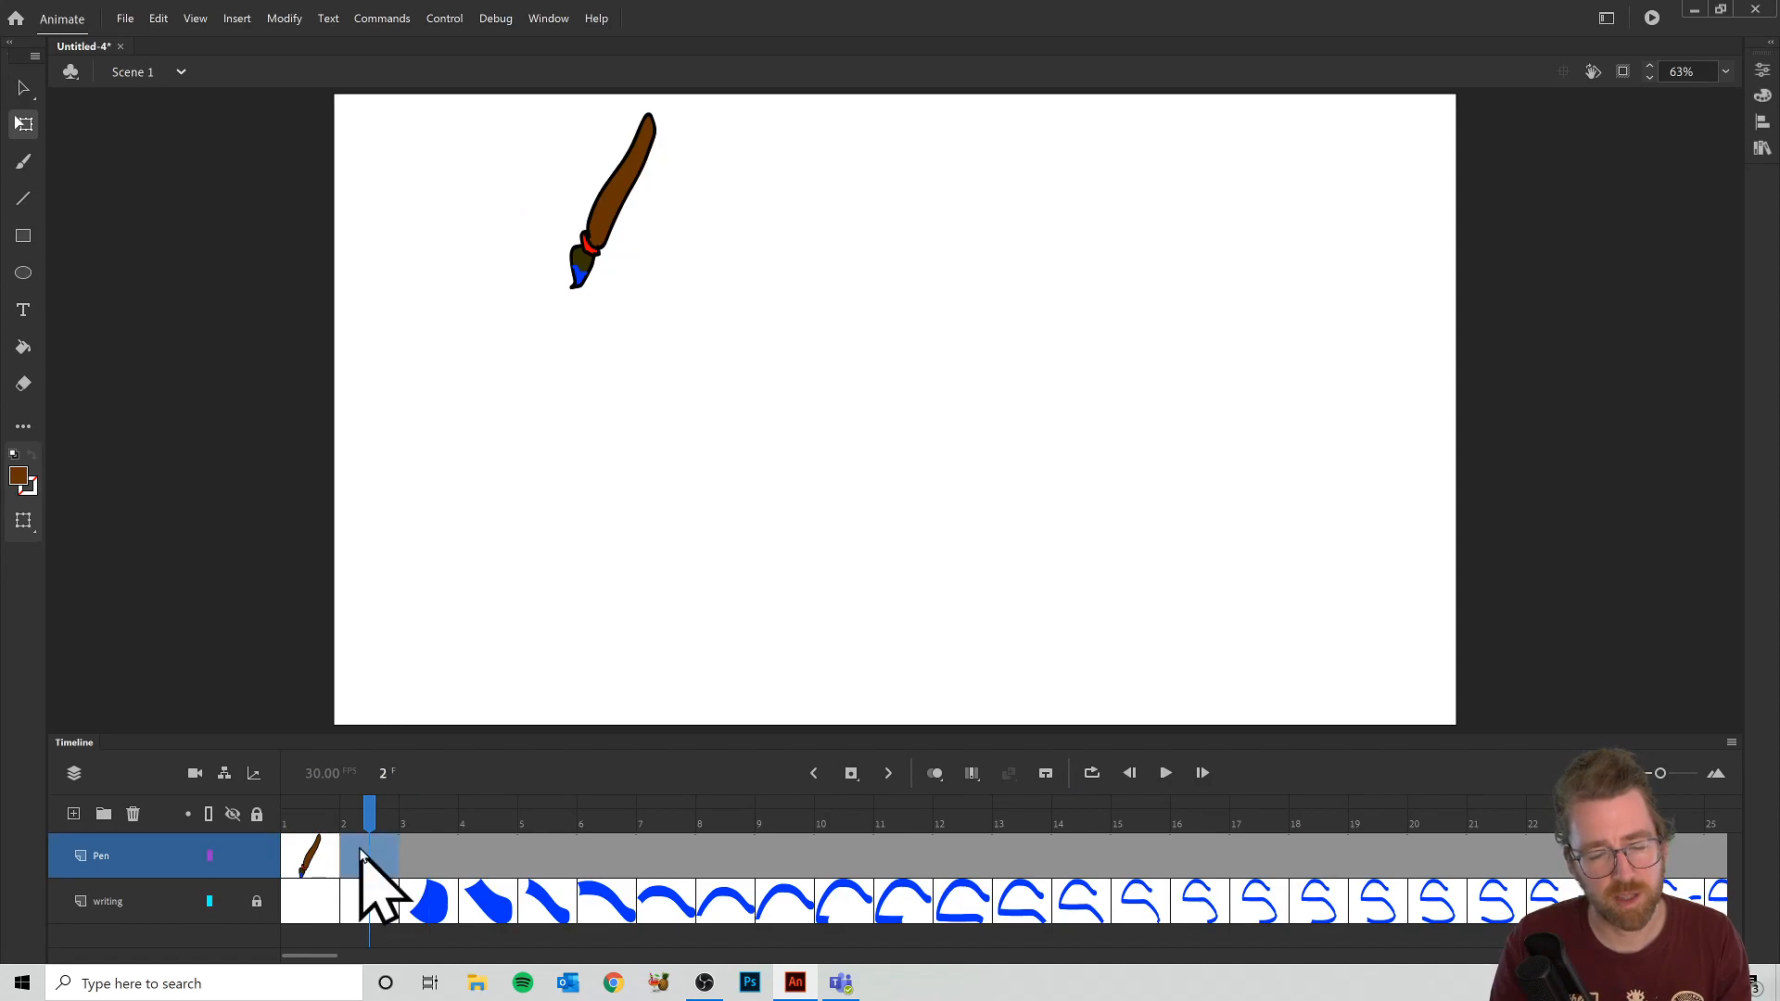
pyautogui.click(308, 861)
pyautogui.moveTo(313, 812); pyautogui.dragTo(355, 844)
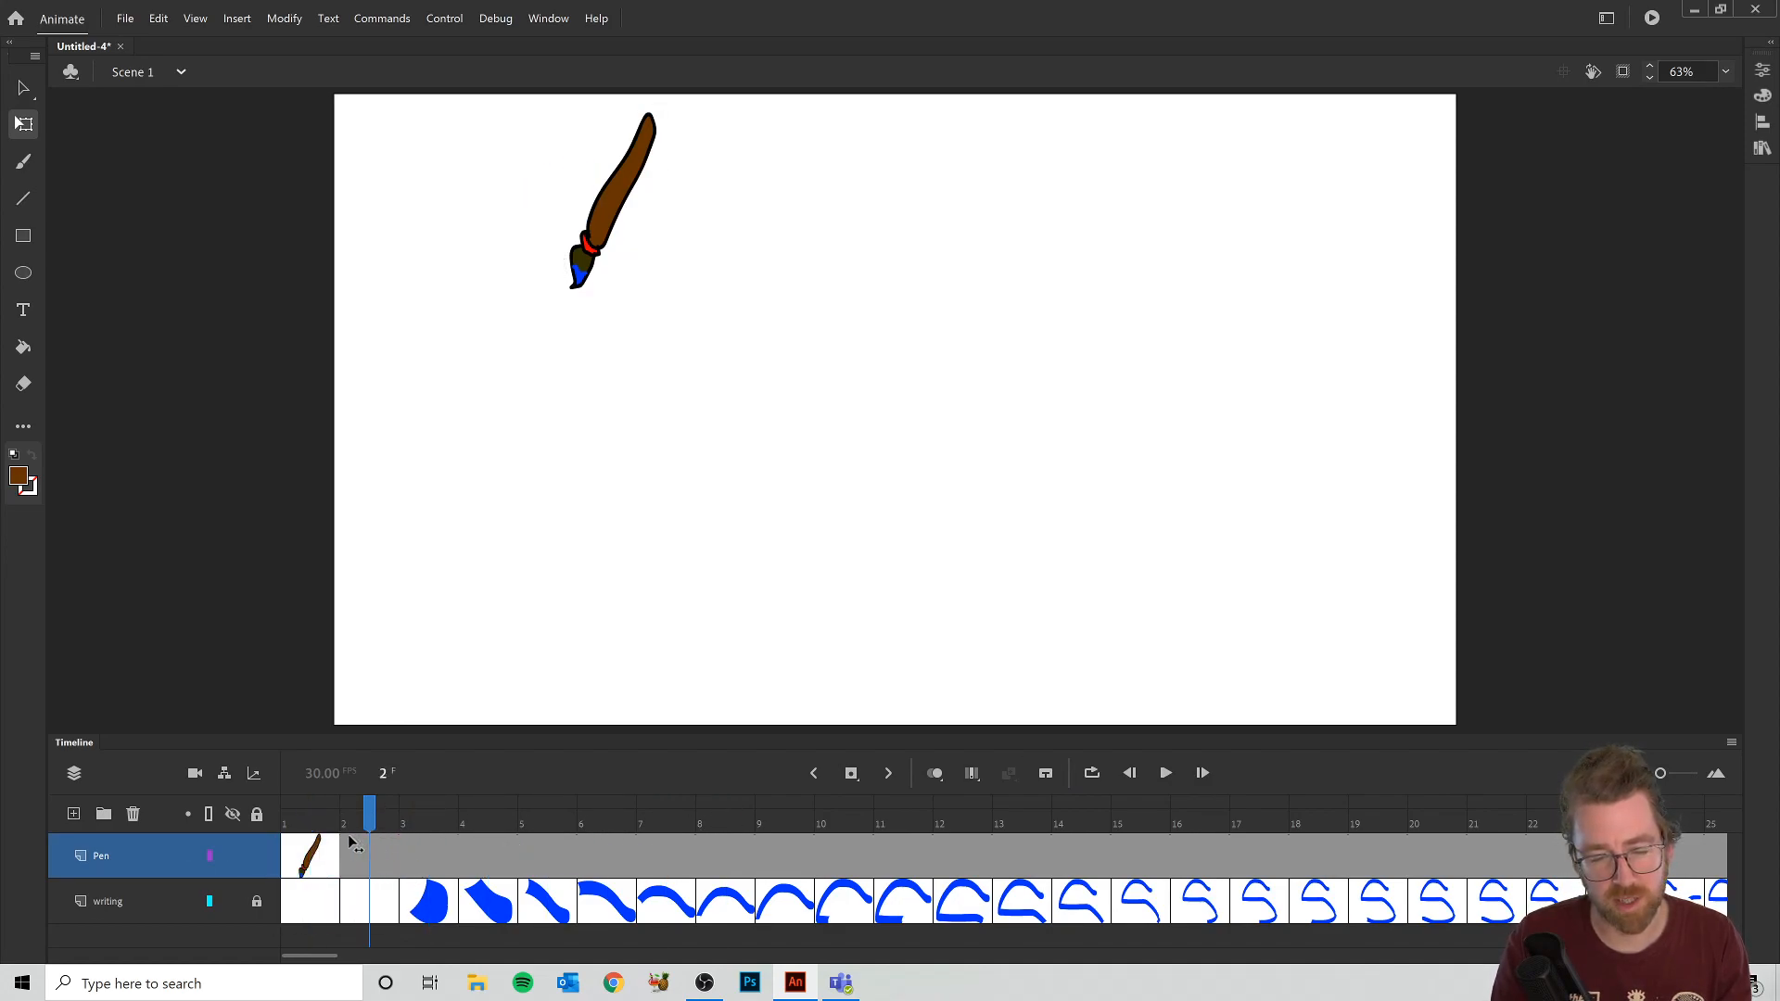
pyautogui.click(417, 864)
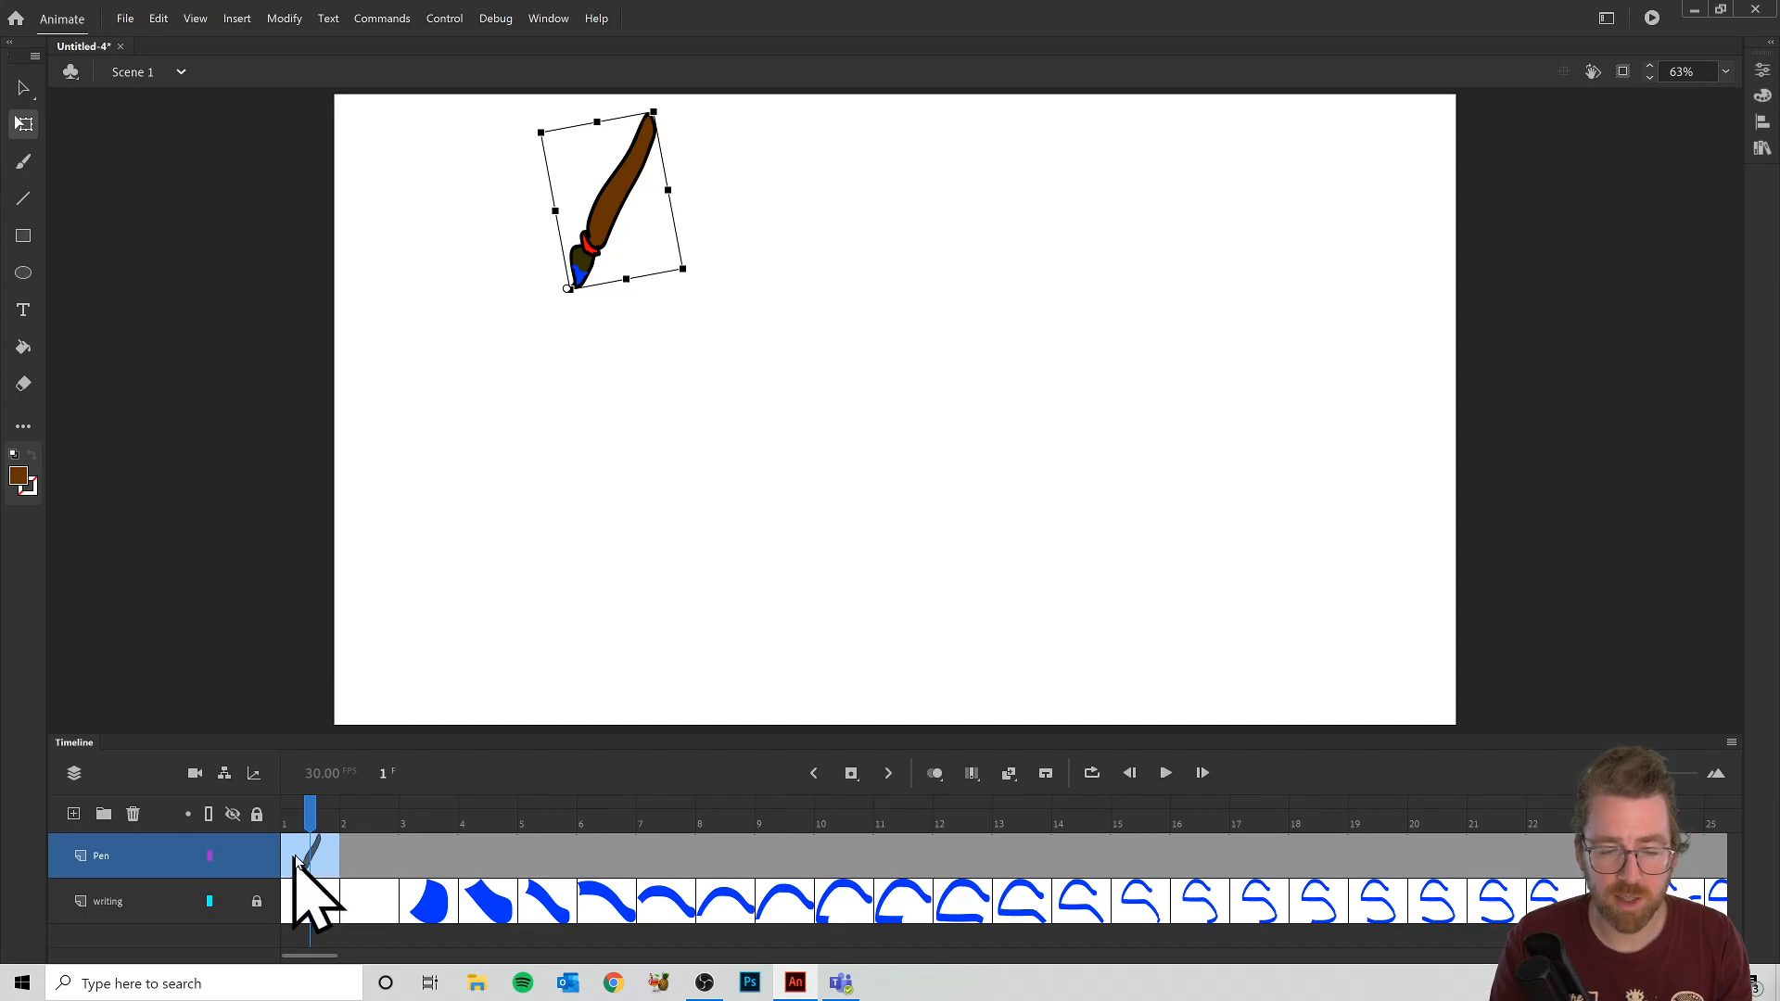
pyautogui.click(373, 861)
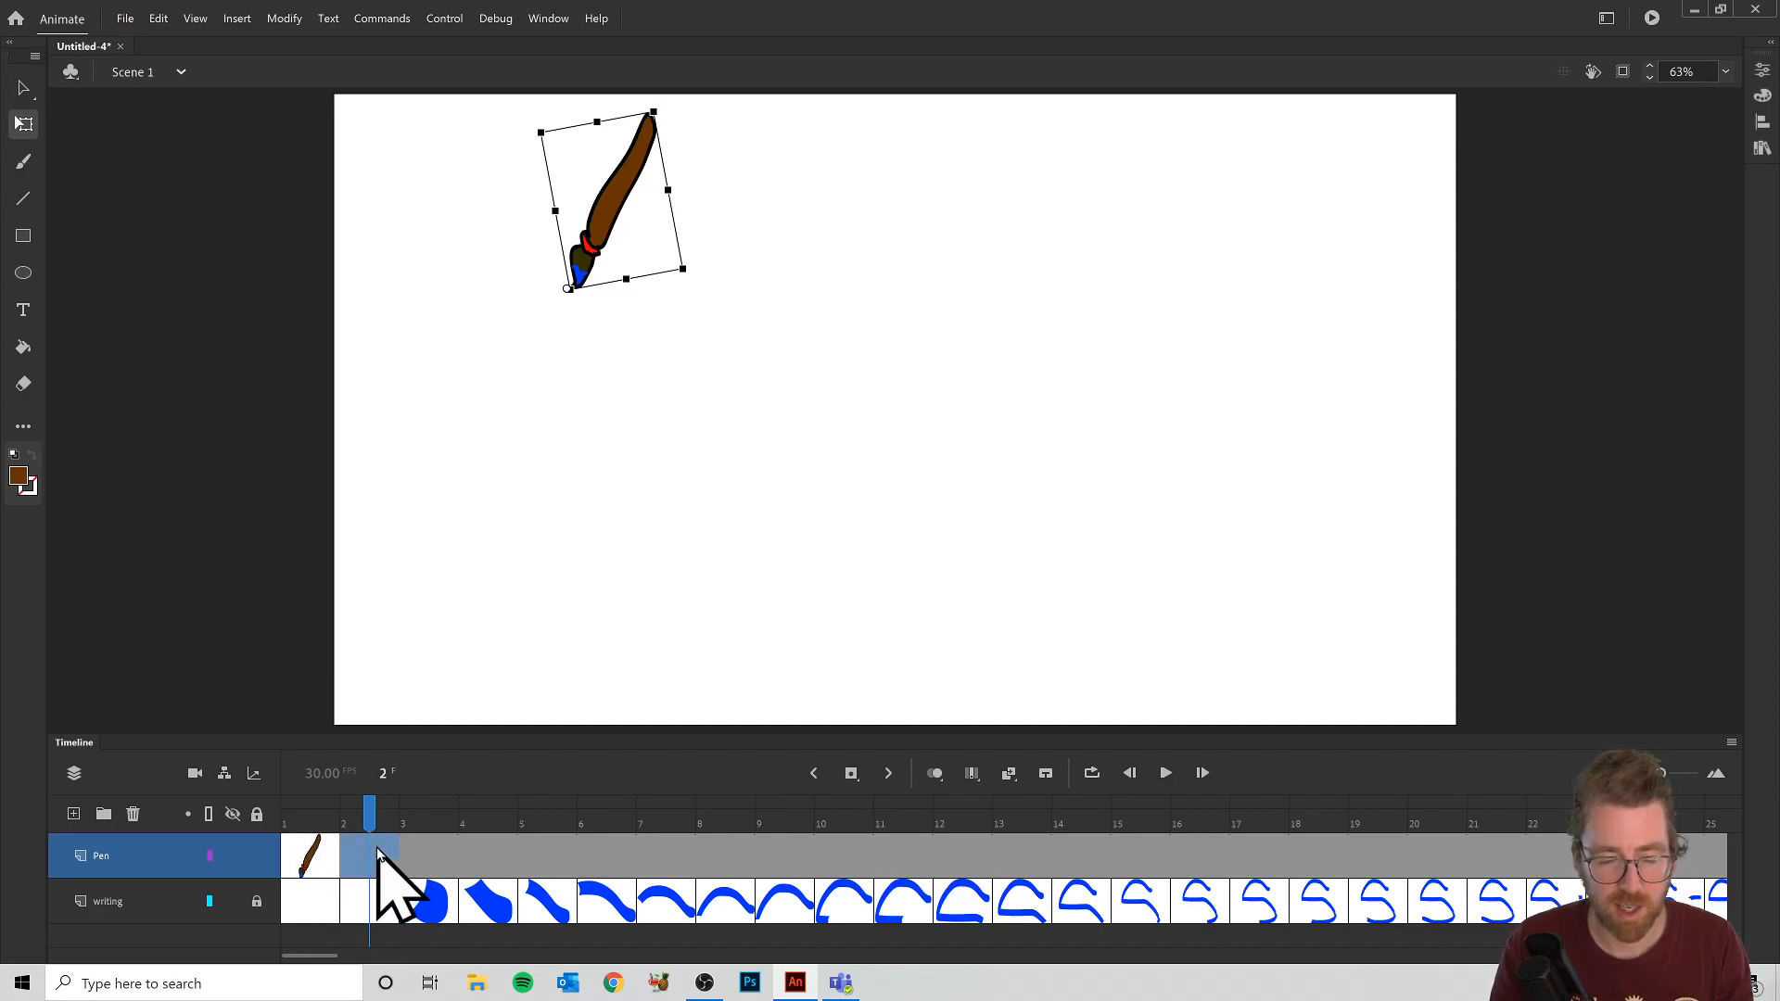
pyautogui.moveTo(428, 855); pyautogui.dragTo(463, 867)
pyautogui.click(360, 867)
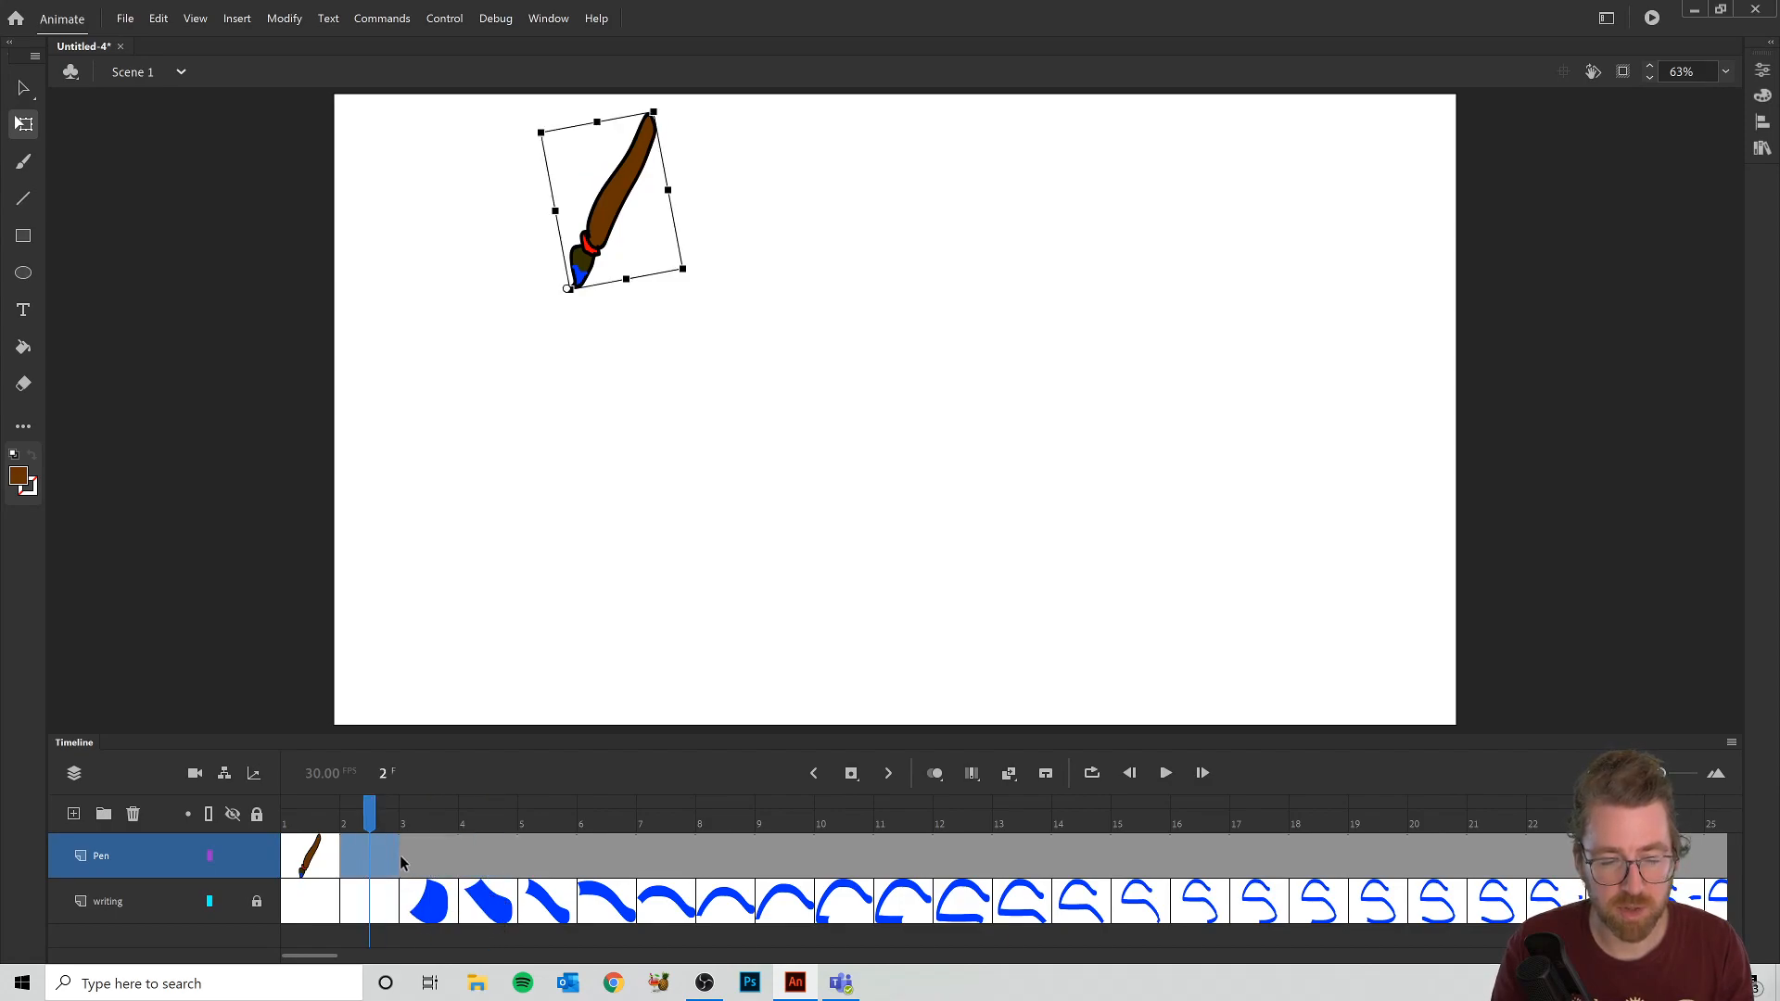
# Step: Try inserting a keyframe at frame 6 of the Pen layer and undo it
pyautogui.click(613, 848)
pyautogui.press('F6')
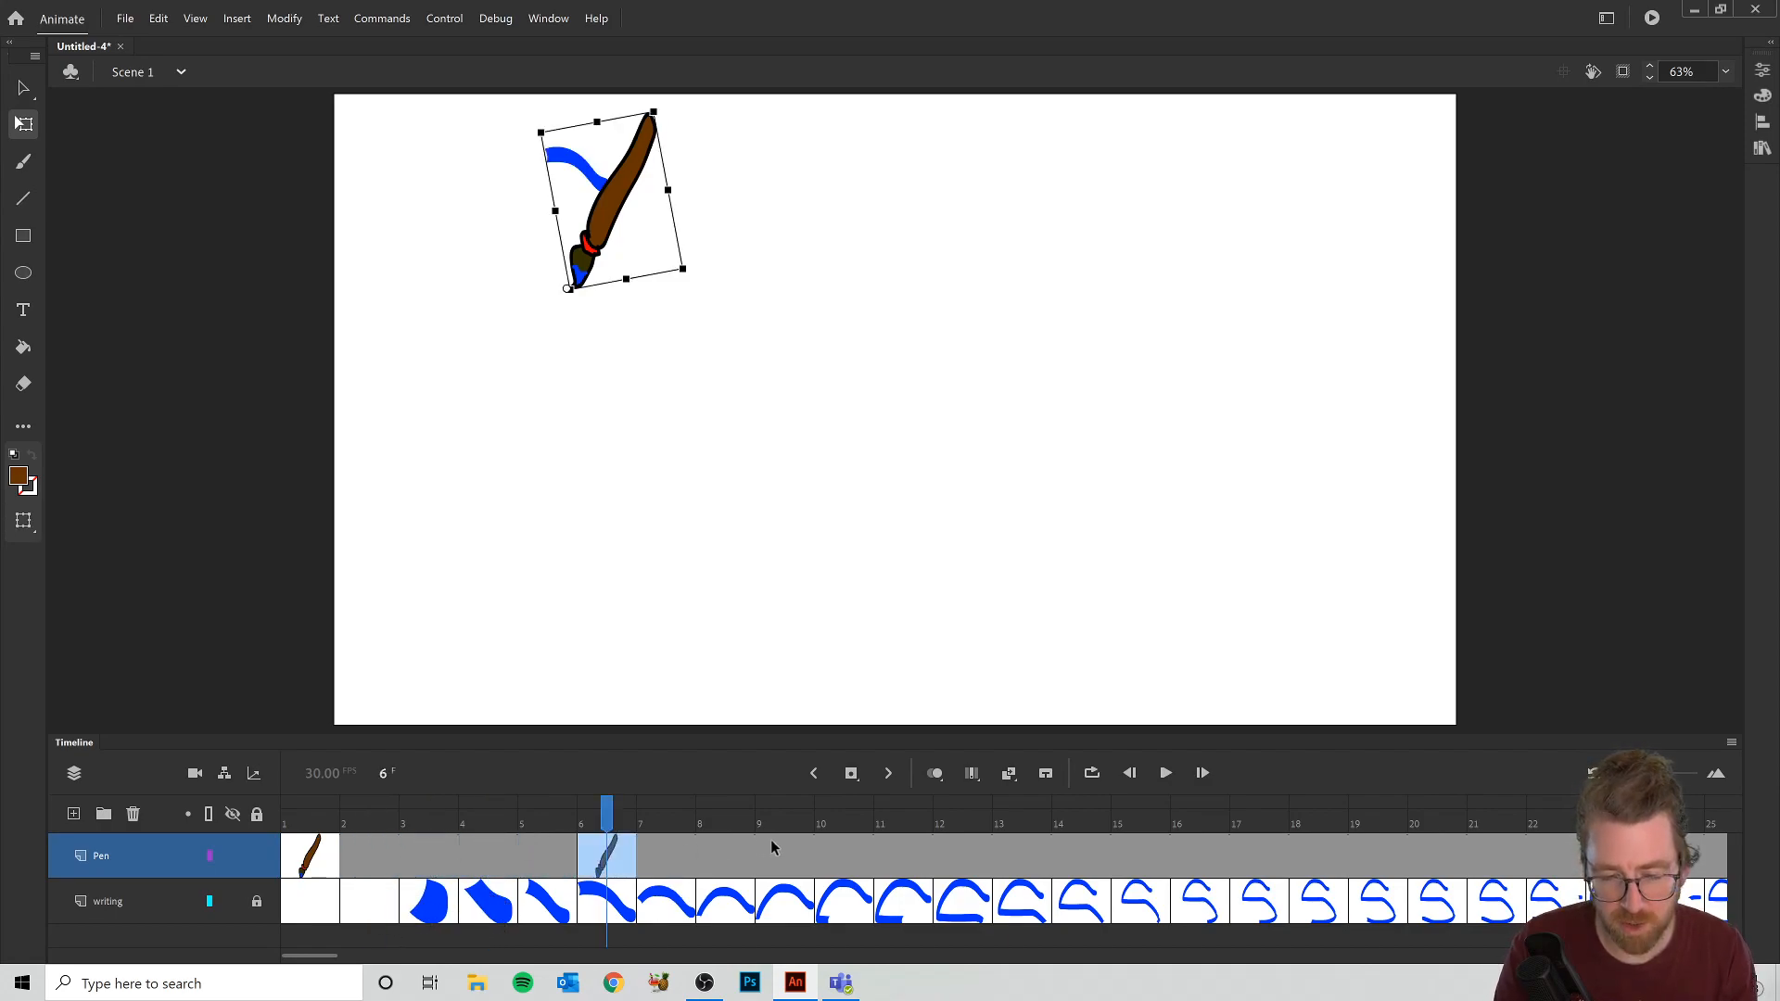
pyautogui.hotkey('ctrl', 'z')
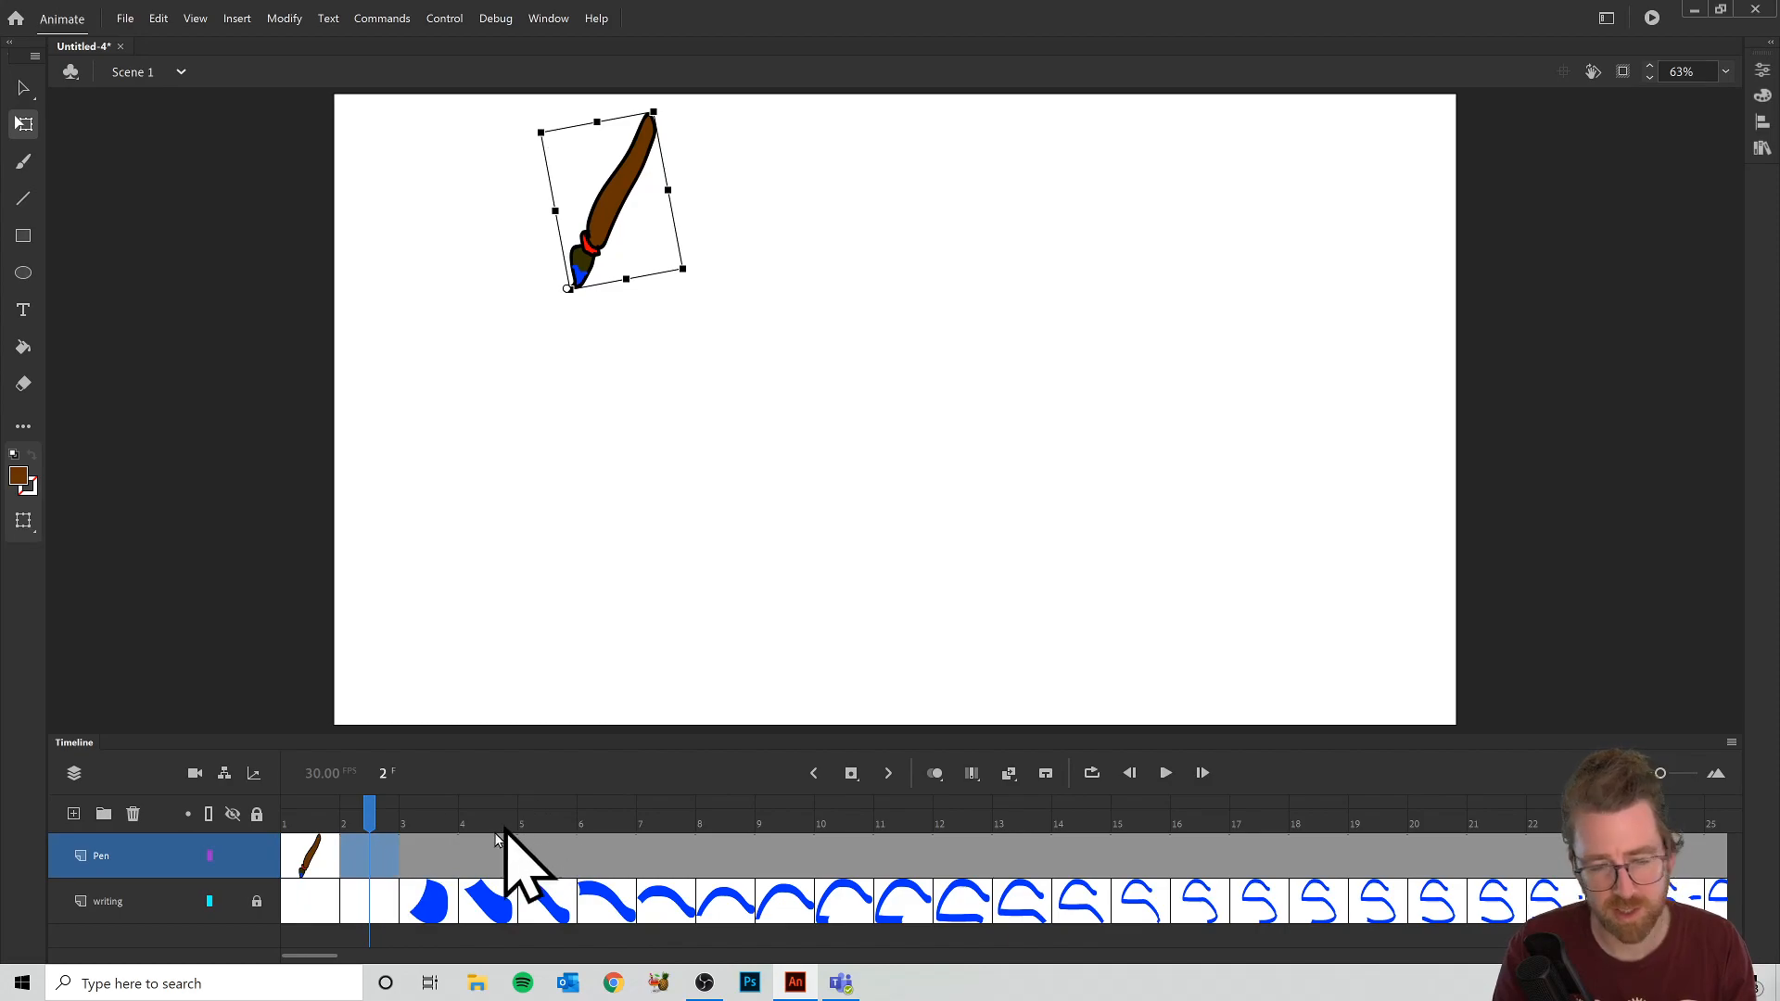
# Step: Remove all Pen layer frames from frame 2 through 101, keeping only the first keyframe, and go back to frame 1
pyautogui.click(386, 908)
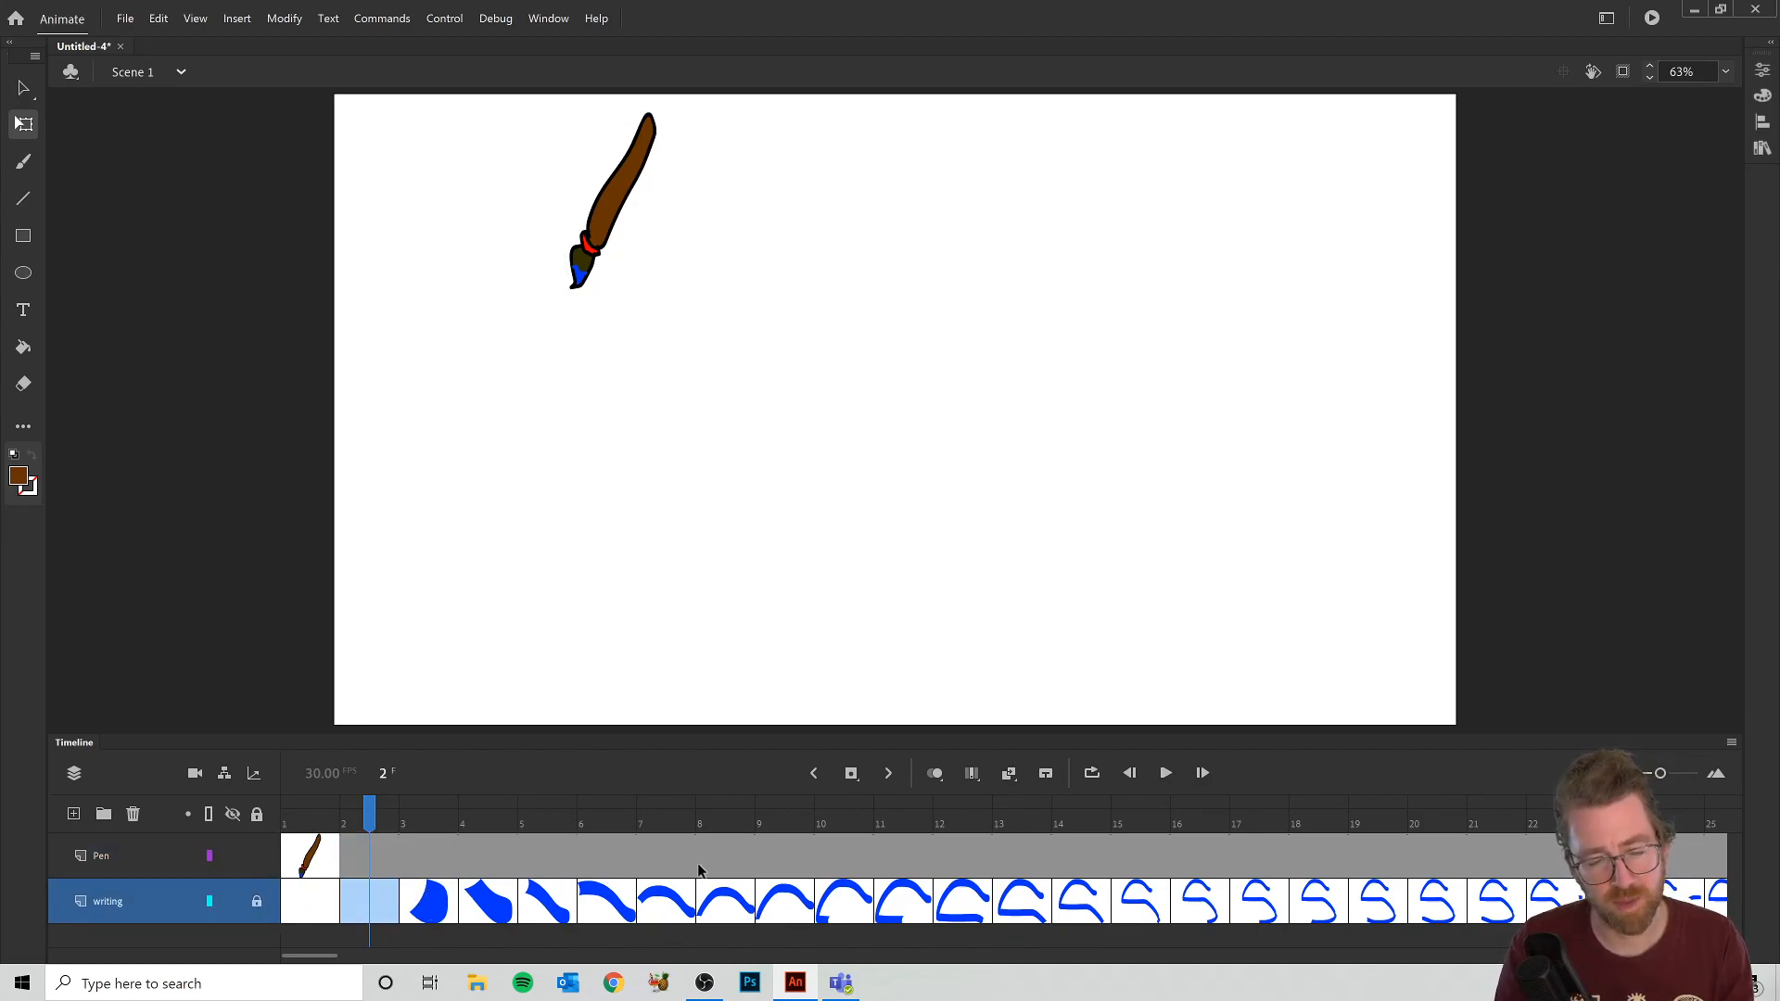
pyautogui.click(788, 904)
pyautogui.click(786, 856)
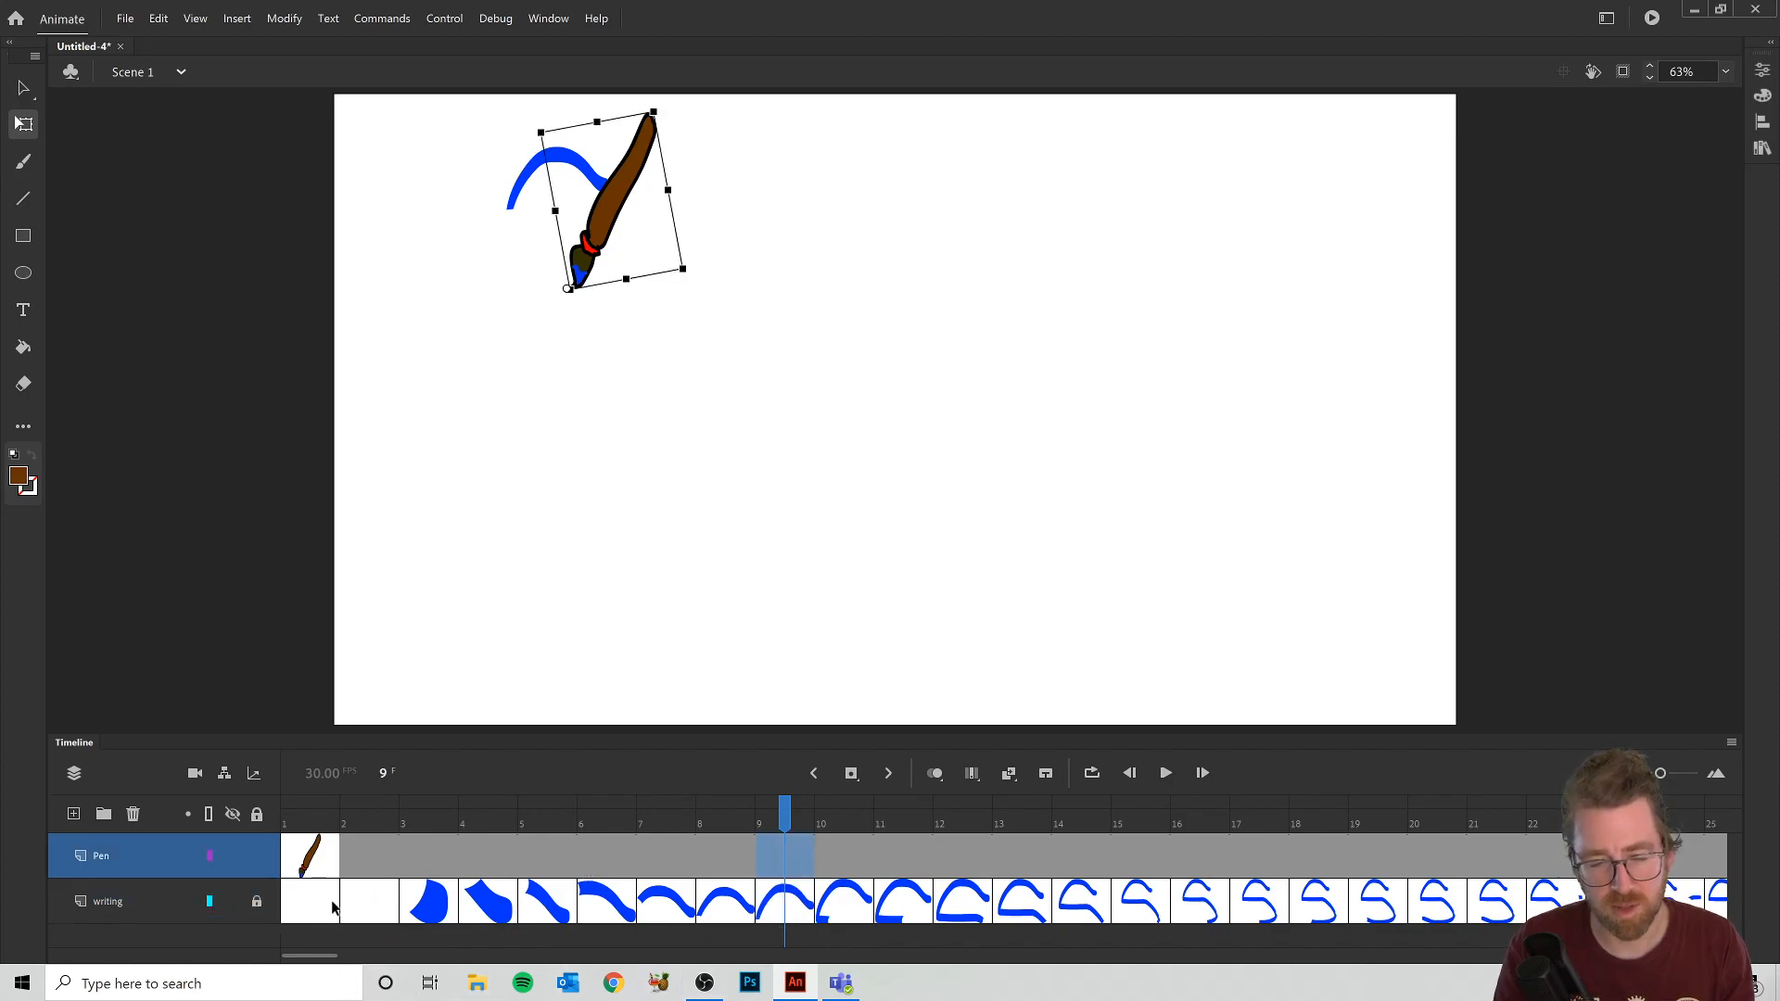
pyautogui.moveTo(372, 856)
pyautogui.mouseDown()
pyautogui.moveTo(1773, 848)
pyautogui.moveTo(818, 892)
pyautogui.moveTo(178, 844)
pyautogui.moveTo(1503, 846)
pyautogui.mouseUp()
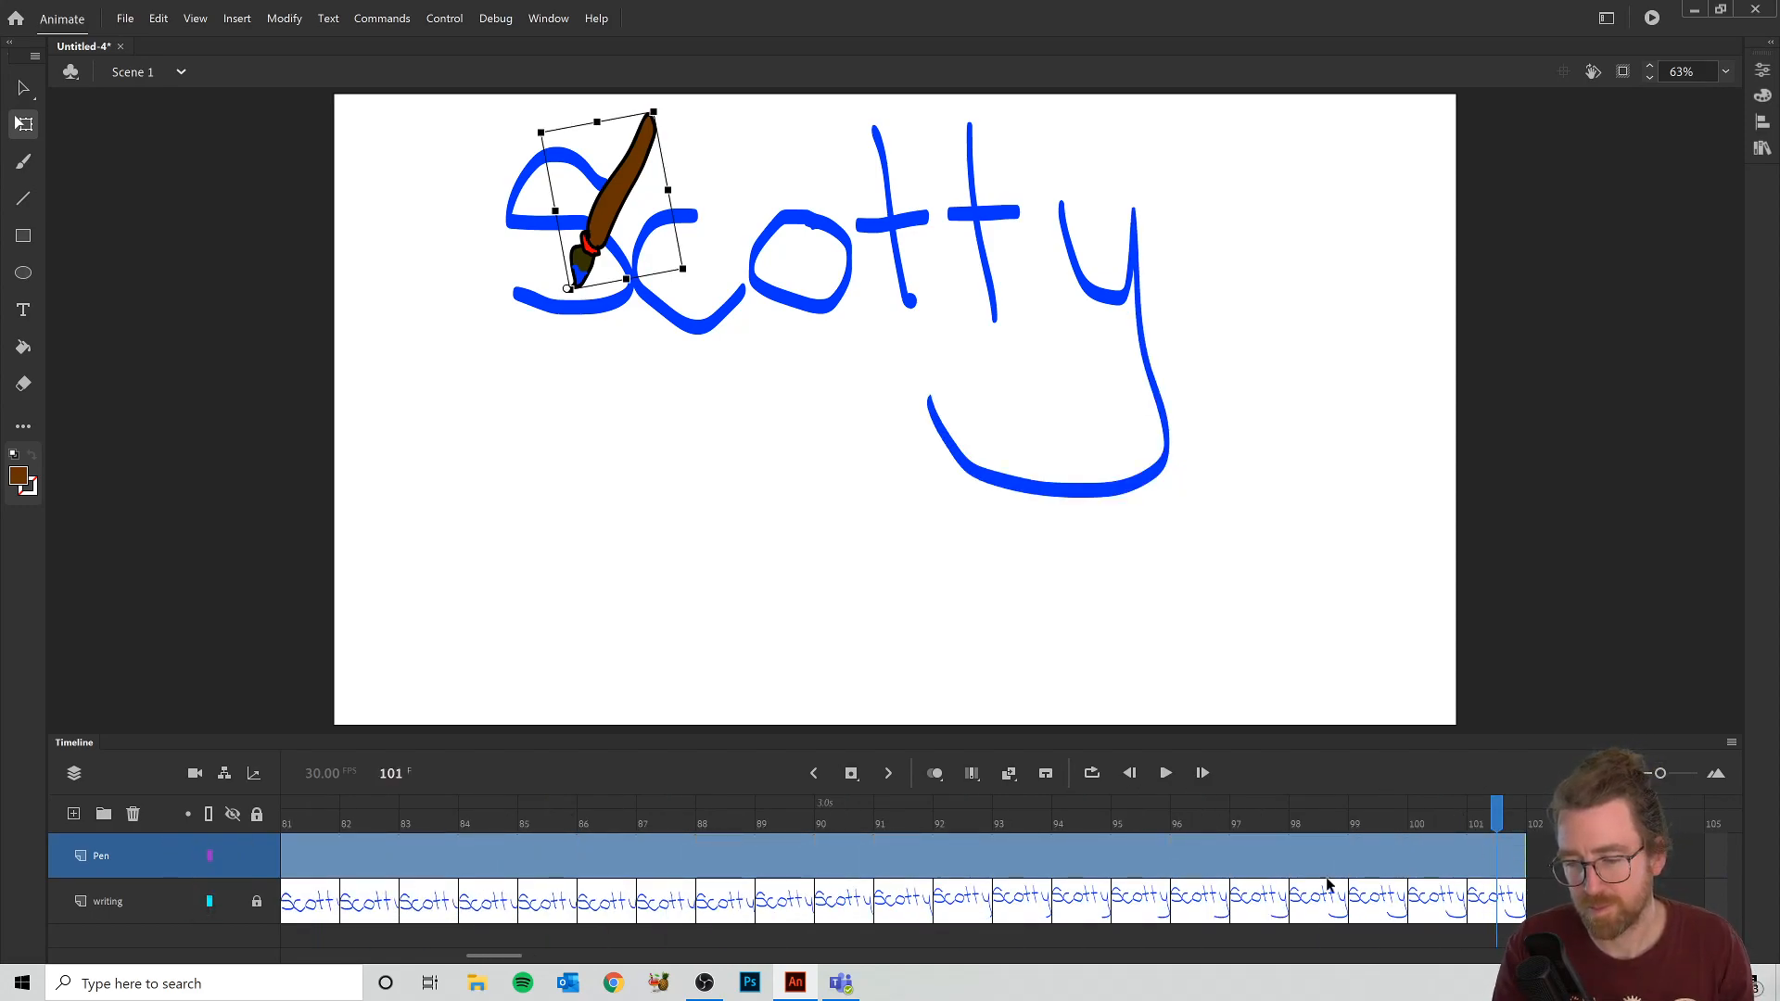
pyautogui.rightClick(1237, 854)
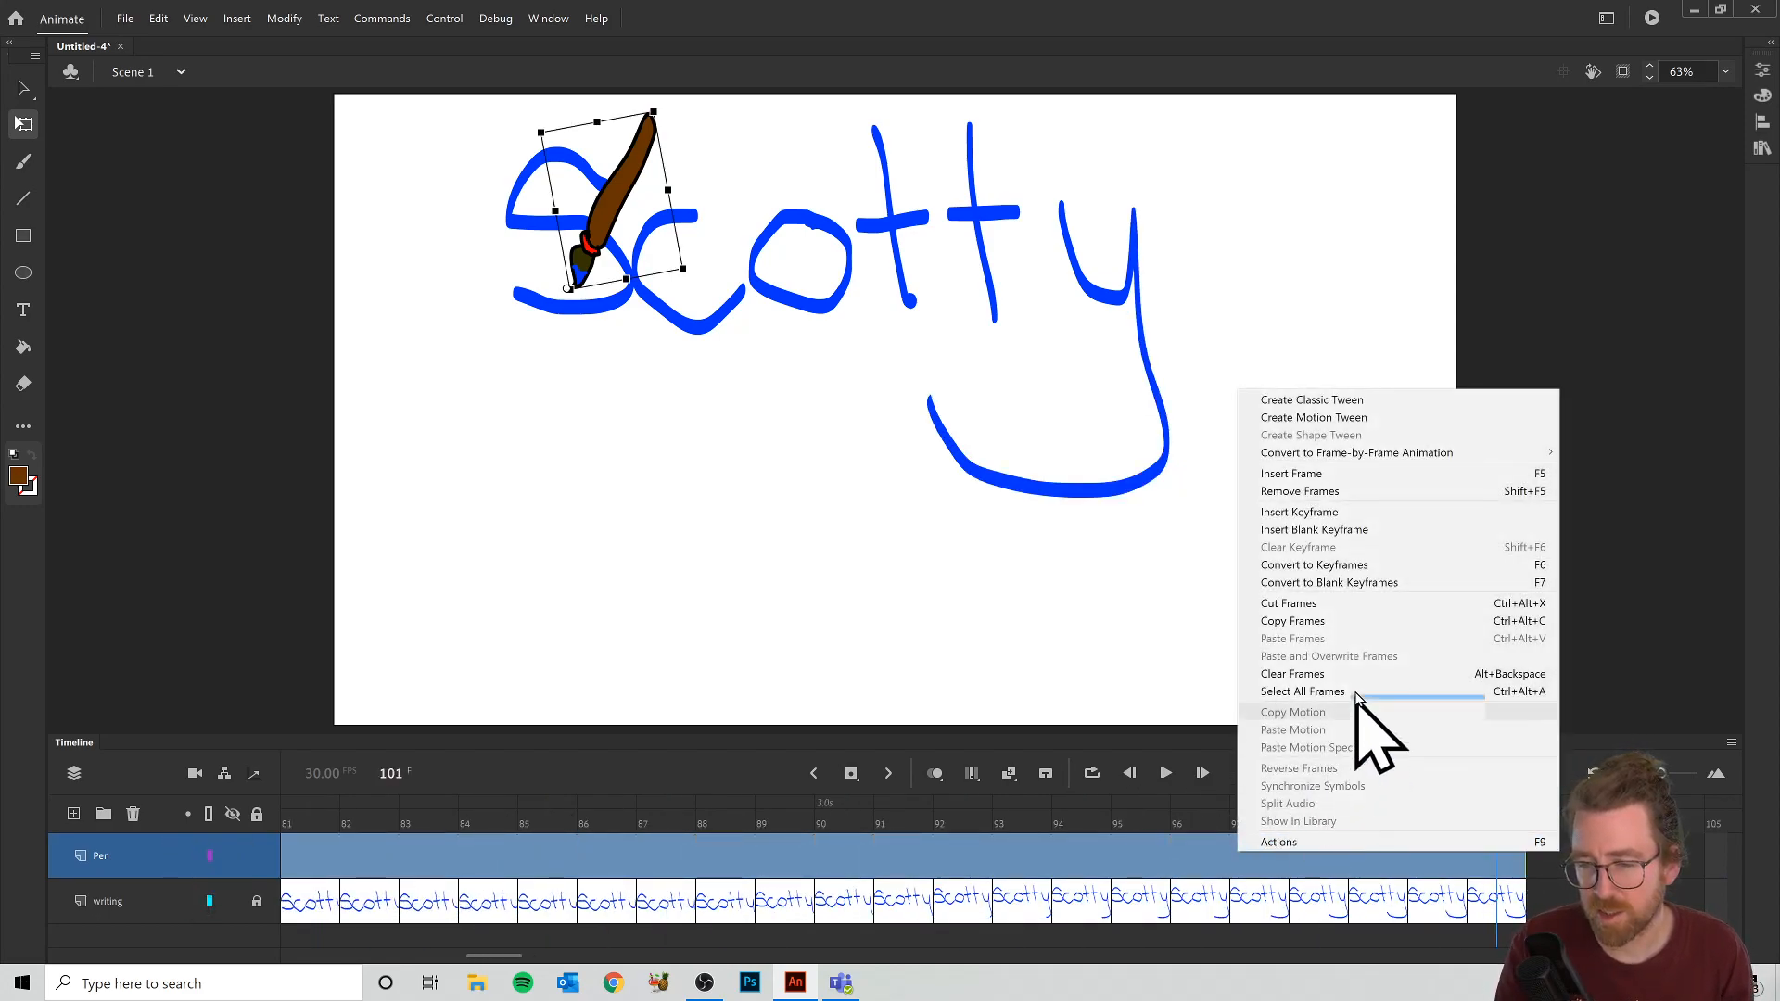
pyautogui.click(1321, 492)
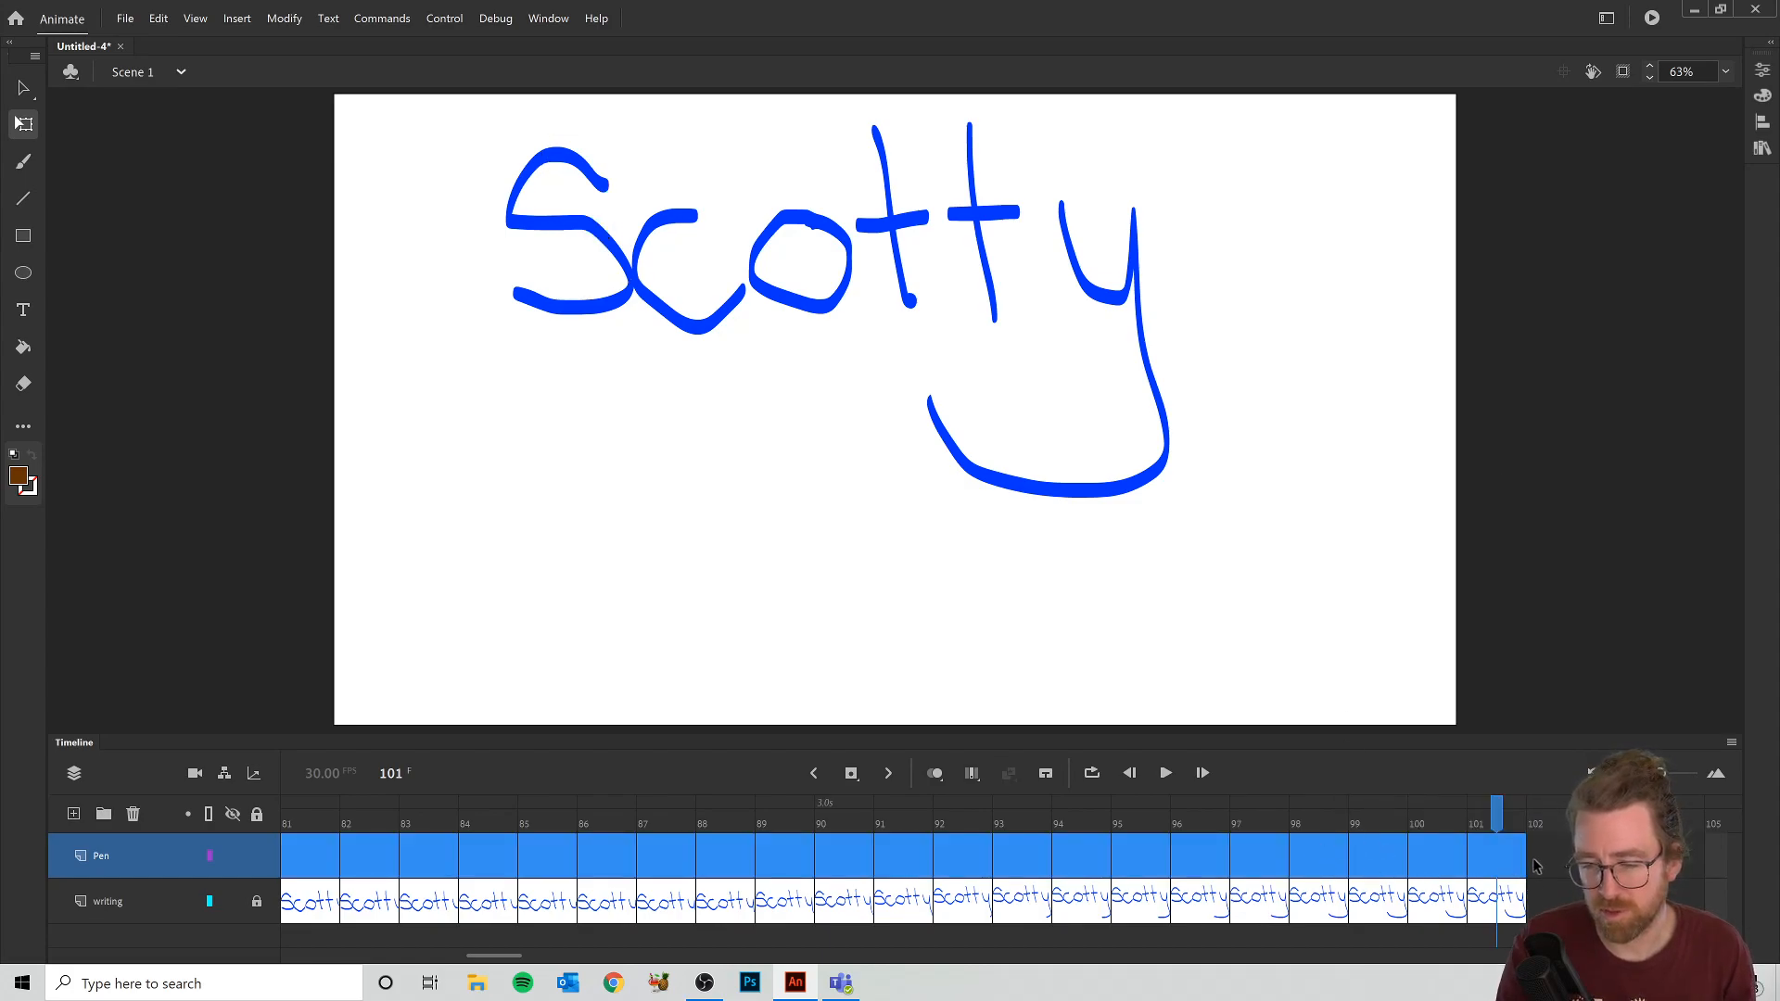
pyautogui.moveTo(1497, 814)
pyautogui.mouseDown()
pyautogui.moveTo(311, 814)
pyautogui.moveTo(604, 814)
pyautogui.moveTo(3, 990)
pyautogui.mouseUp()
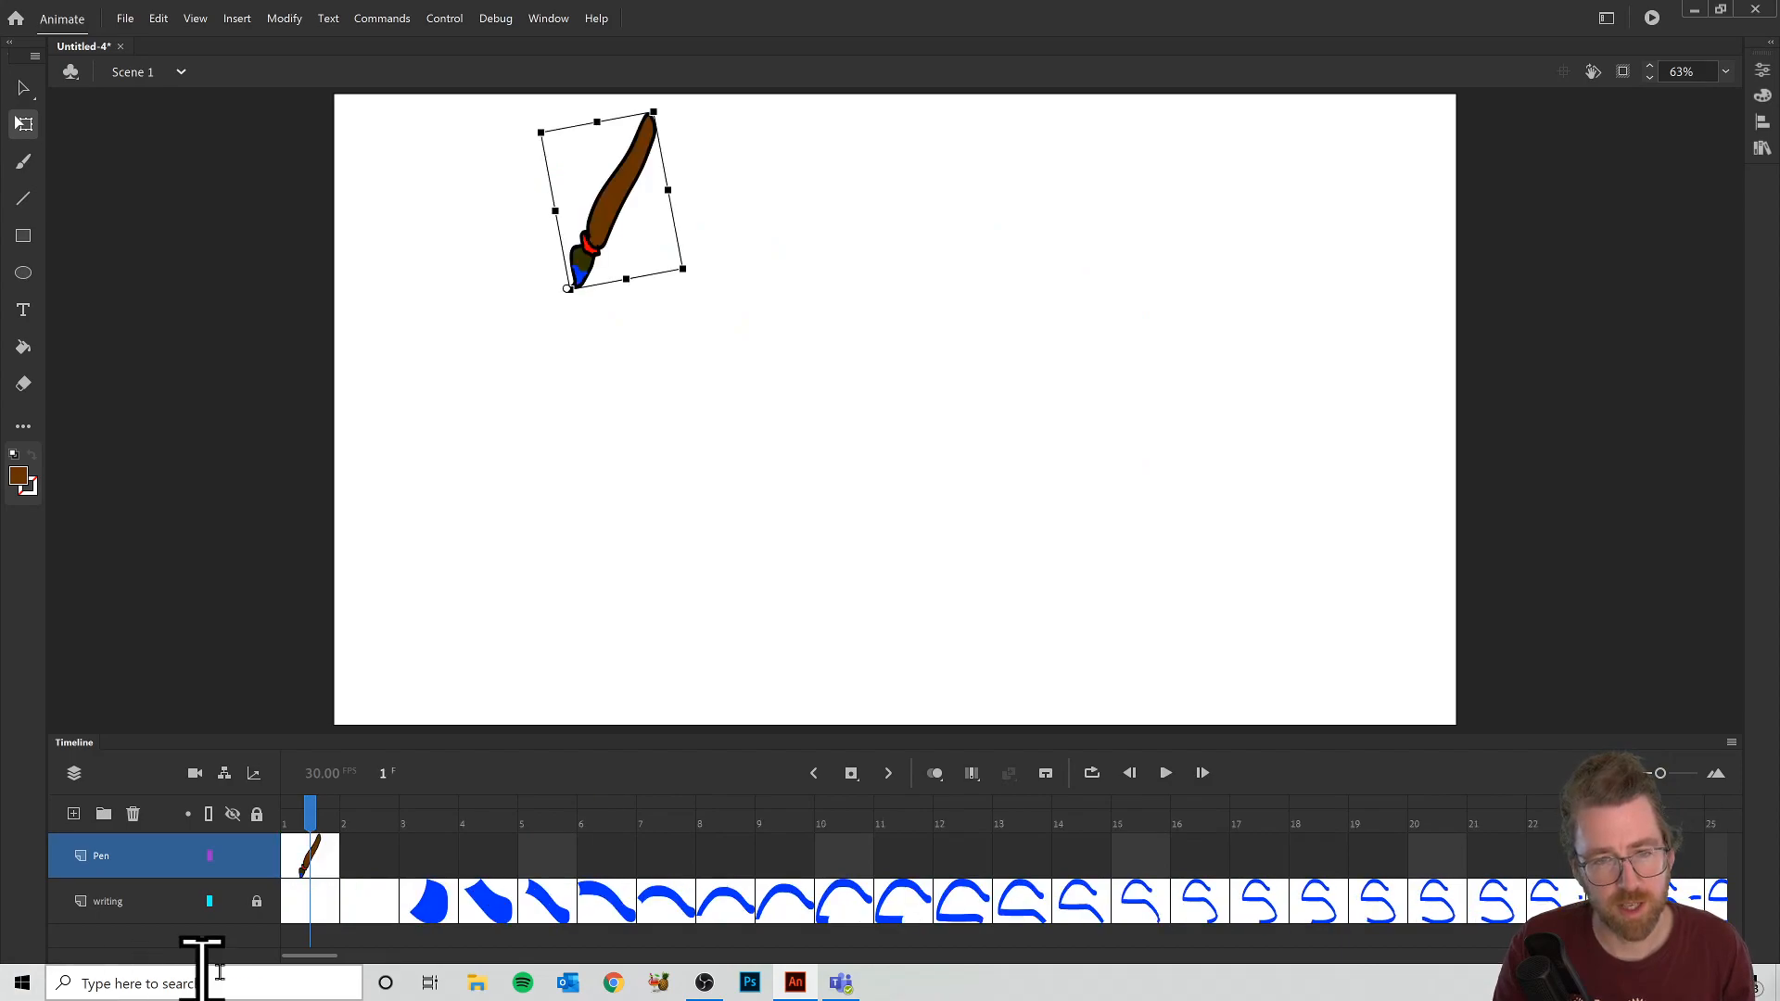
# Step: Move the paintbrush in frame 1 up and to the right so its handle extends past the stage's upper edge
pyautogui.moveTo(312, 820)
pyautogui.mouseDown()
pyautogui.moveTo(428, 839)
pyautogui.moveTo(370, 848)
pyautogui.moveTo(408, 865)
pyautogui.moveTo(291, 901)
pyautogui.mouseUp()
pyautogui.click(320, 860)
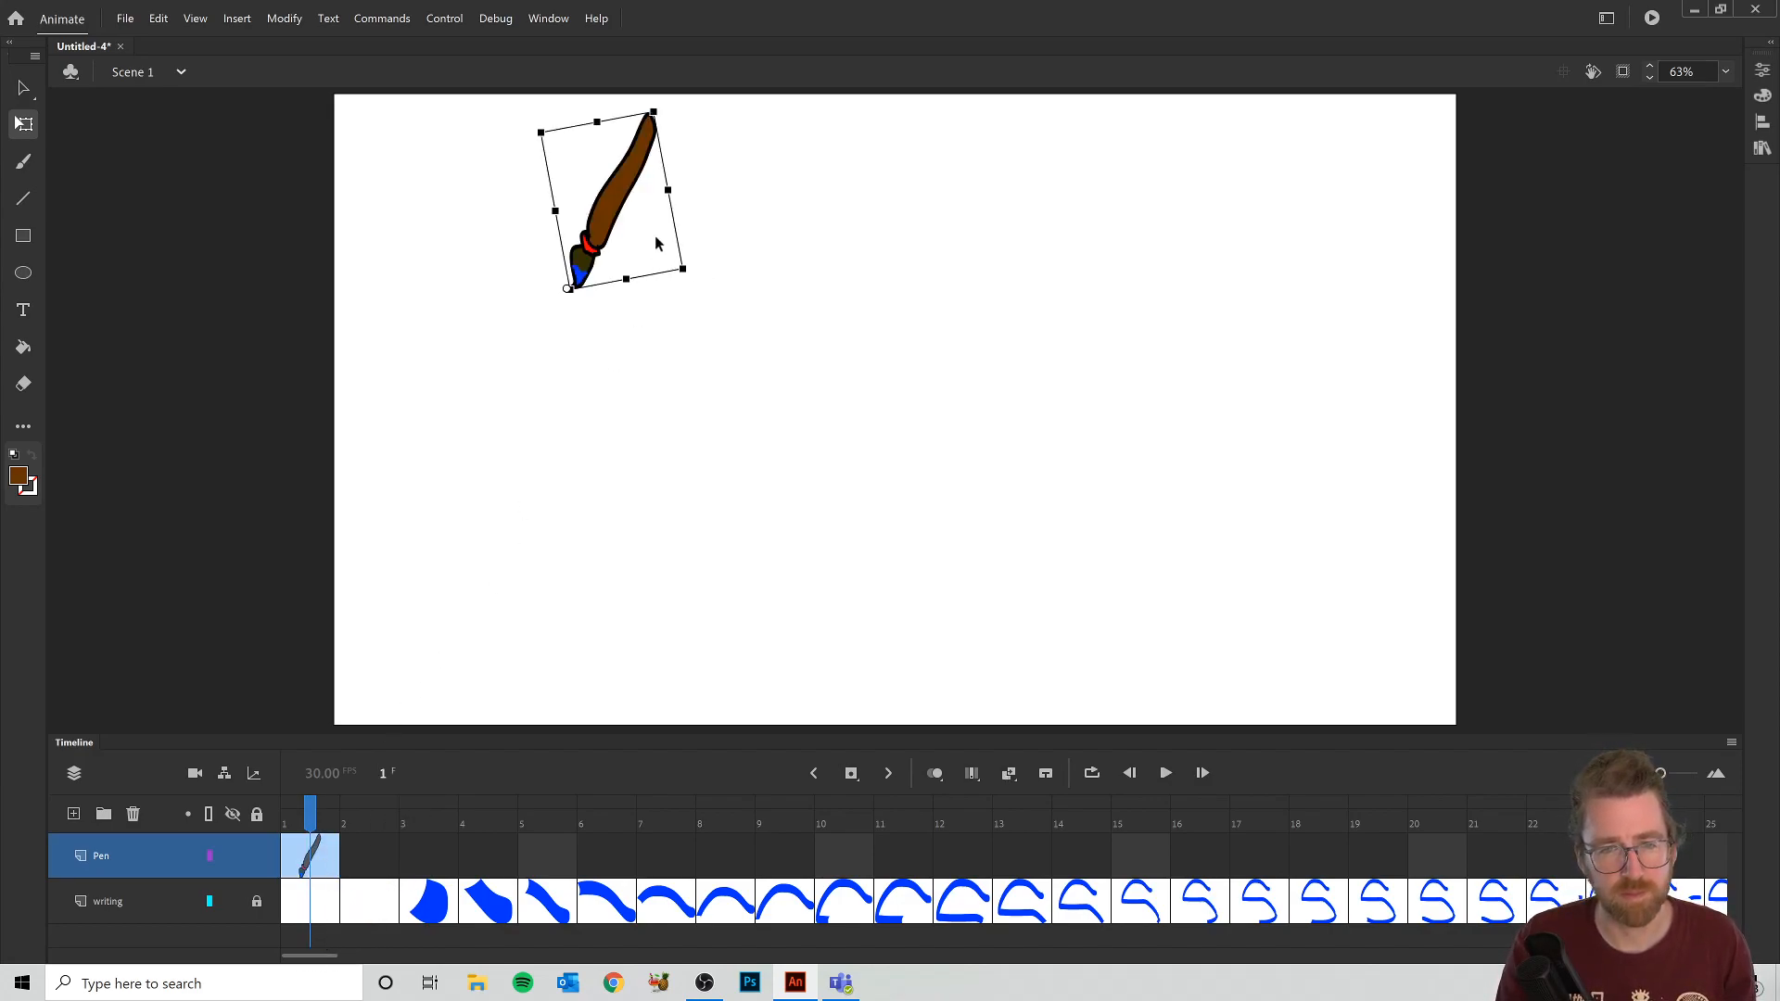
pyautogui.moveTo(598, 179)
pyautogui.mouseDown()
pyautogui.moveTo(747, 167)
pyautogui.moveTo(712, 114)
pyautogui.mouseUp()
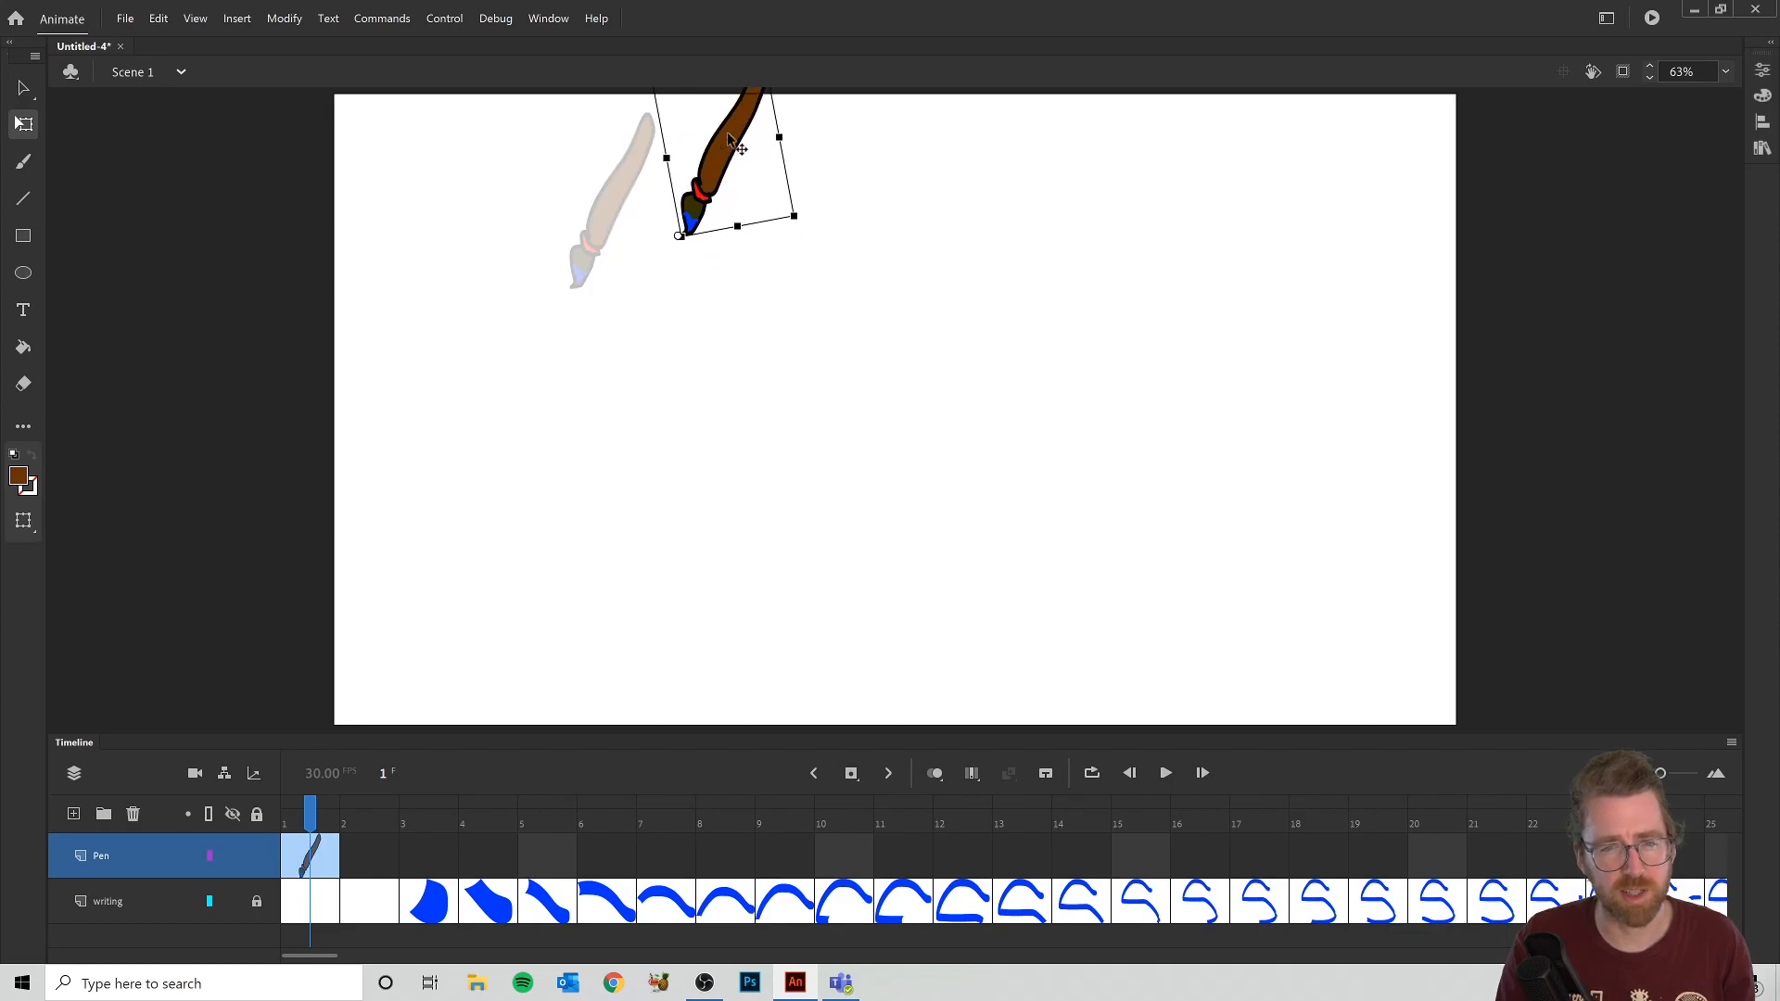
pyautogui.moveTo(316, 811)
pyautogui.mouseDown()
pyautogui.moveTo(448, 812)
pyautogui.moveTo(306, 814)
pyautogui.moveTo(363, 815)
pyautogui.moveTo(326, 862)
pyautogui.mouseUp()
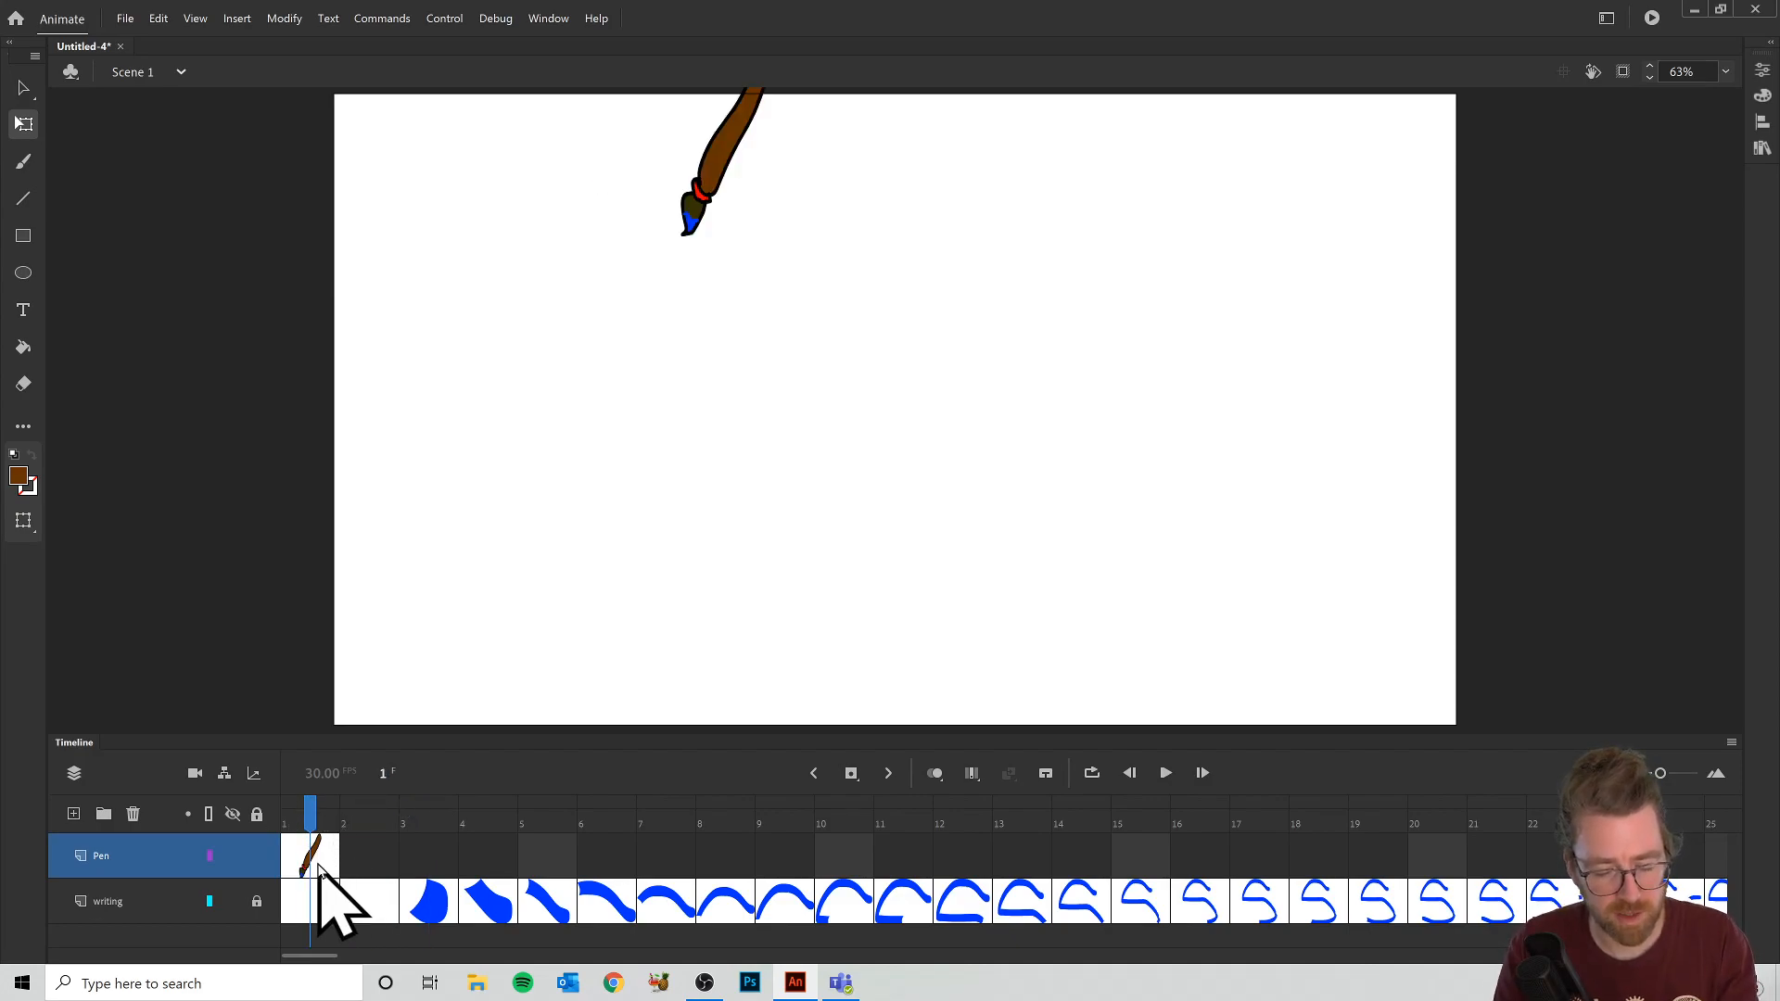
pyautogui.click(320, 853)
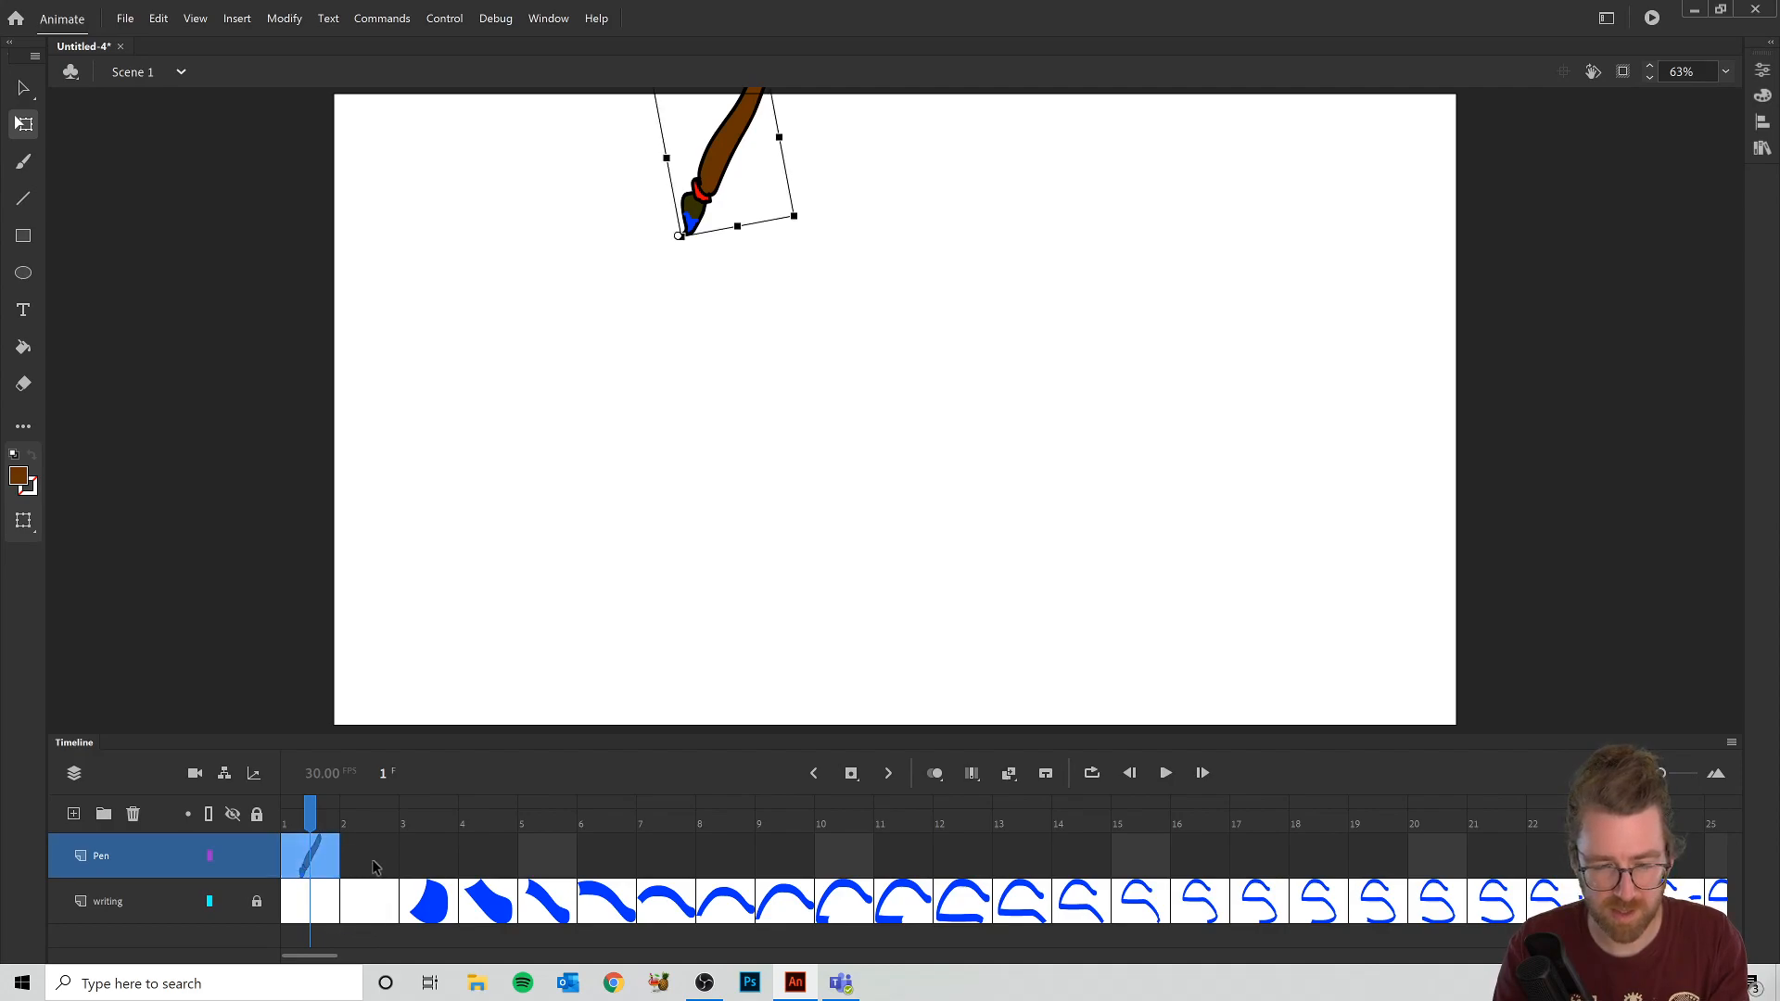
# Step: Try adding a keyframe at frame 2 of the Pen layer and undo it
pyautogui.press('F6')
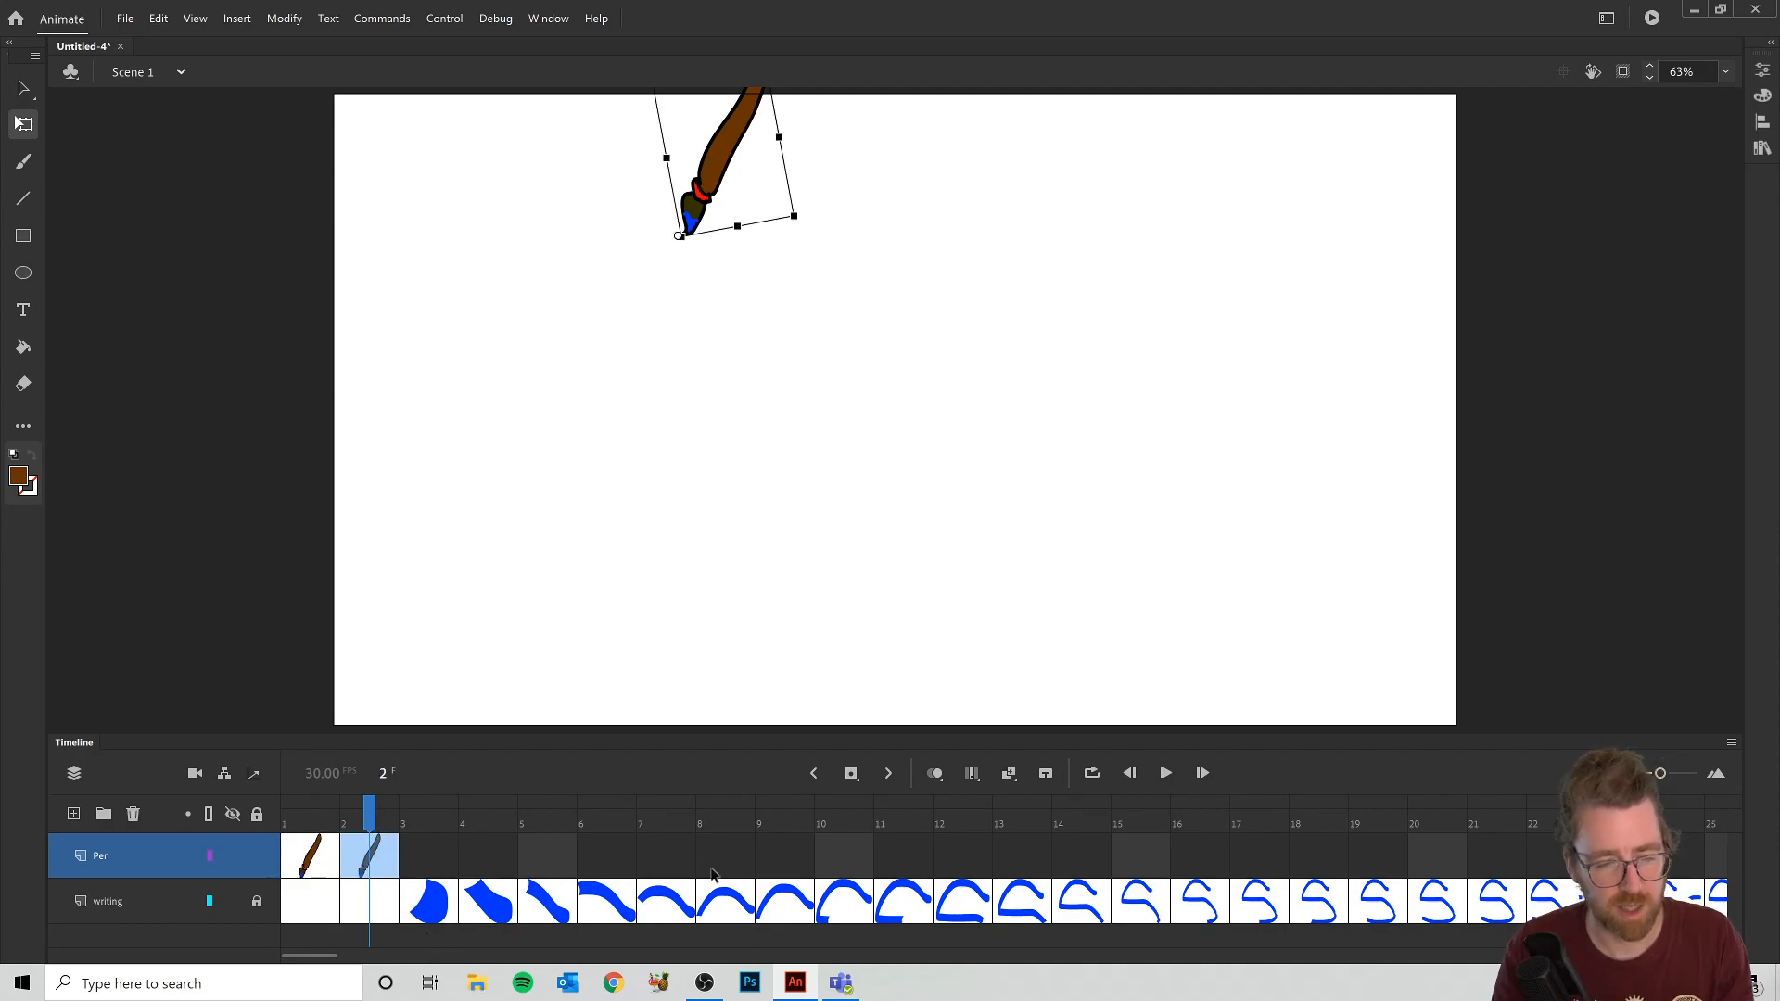
pyautogui.hotkey('ctrl', 'z')
pyautogui.click(404, 858)
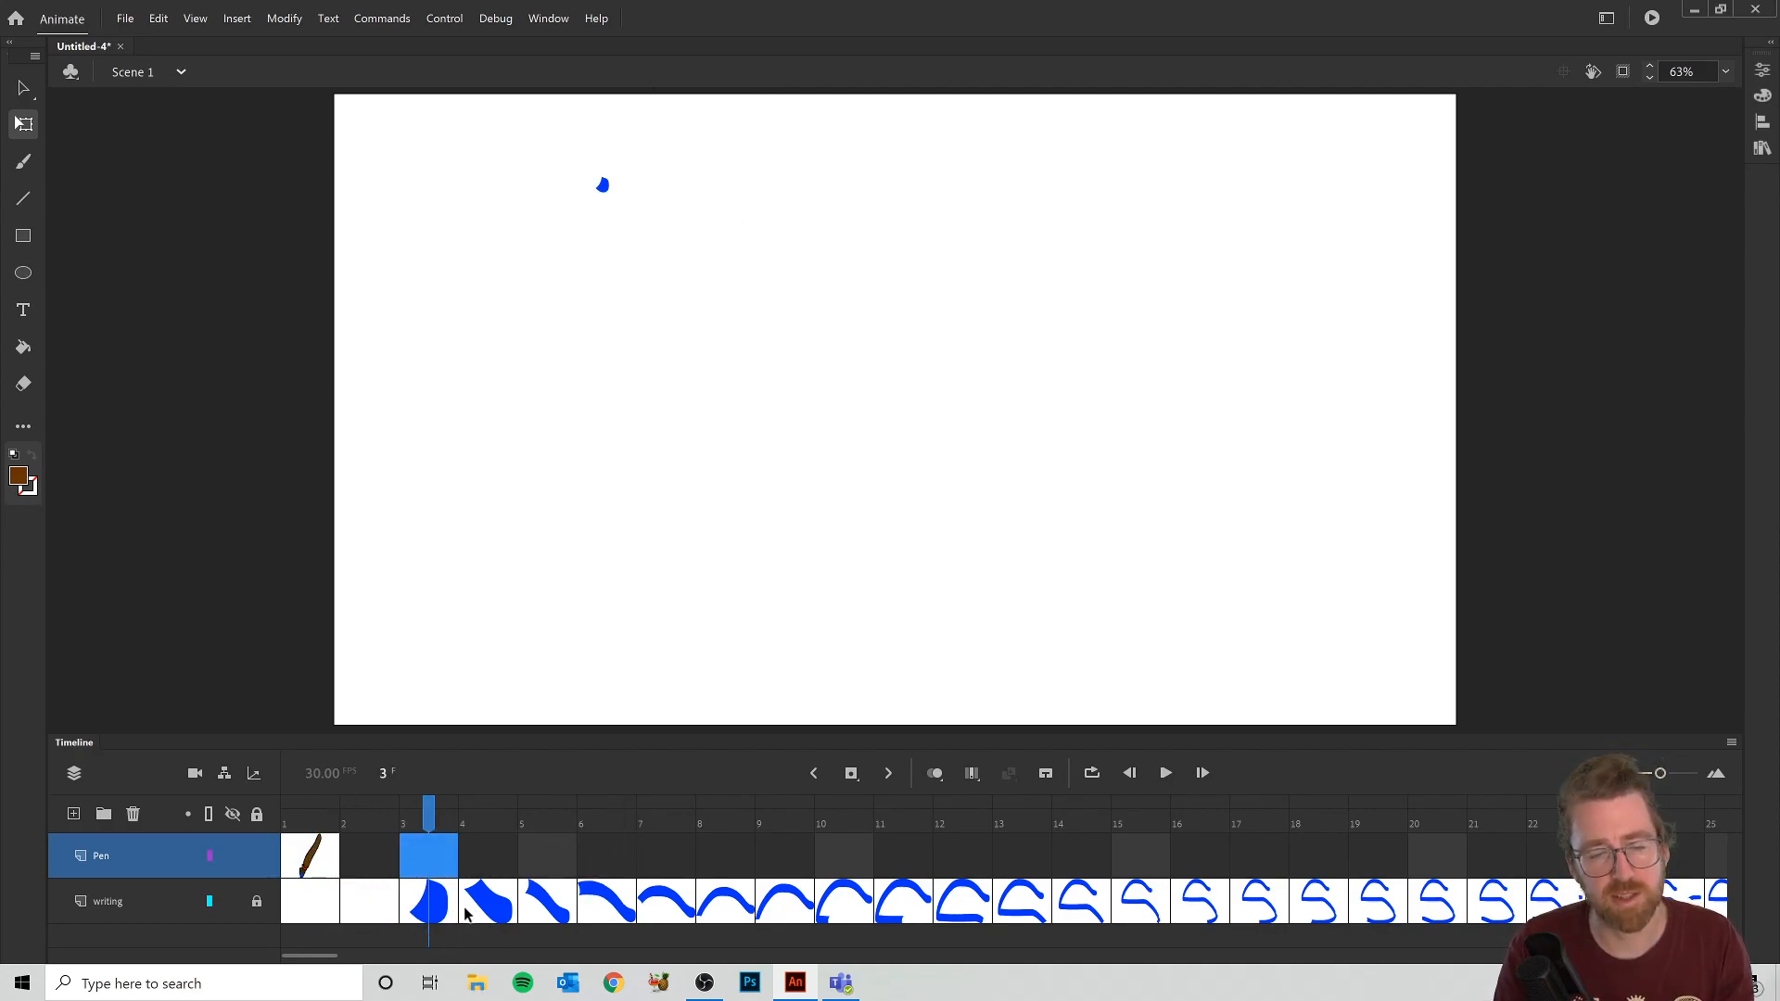
# Step: Add Pen layer keyframes at frames 2 and 3, placing the brush tip on the writing's starting dot in frame 3
pyautogui.click(315, 855)
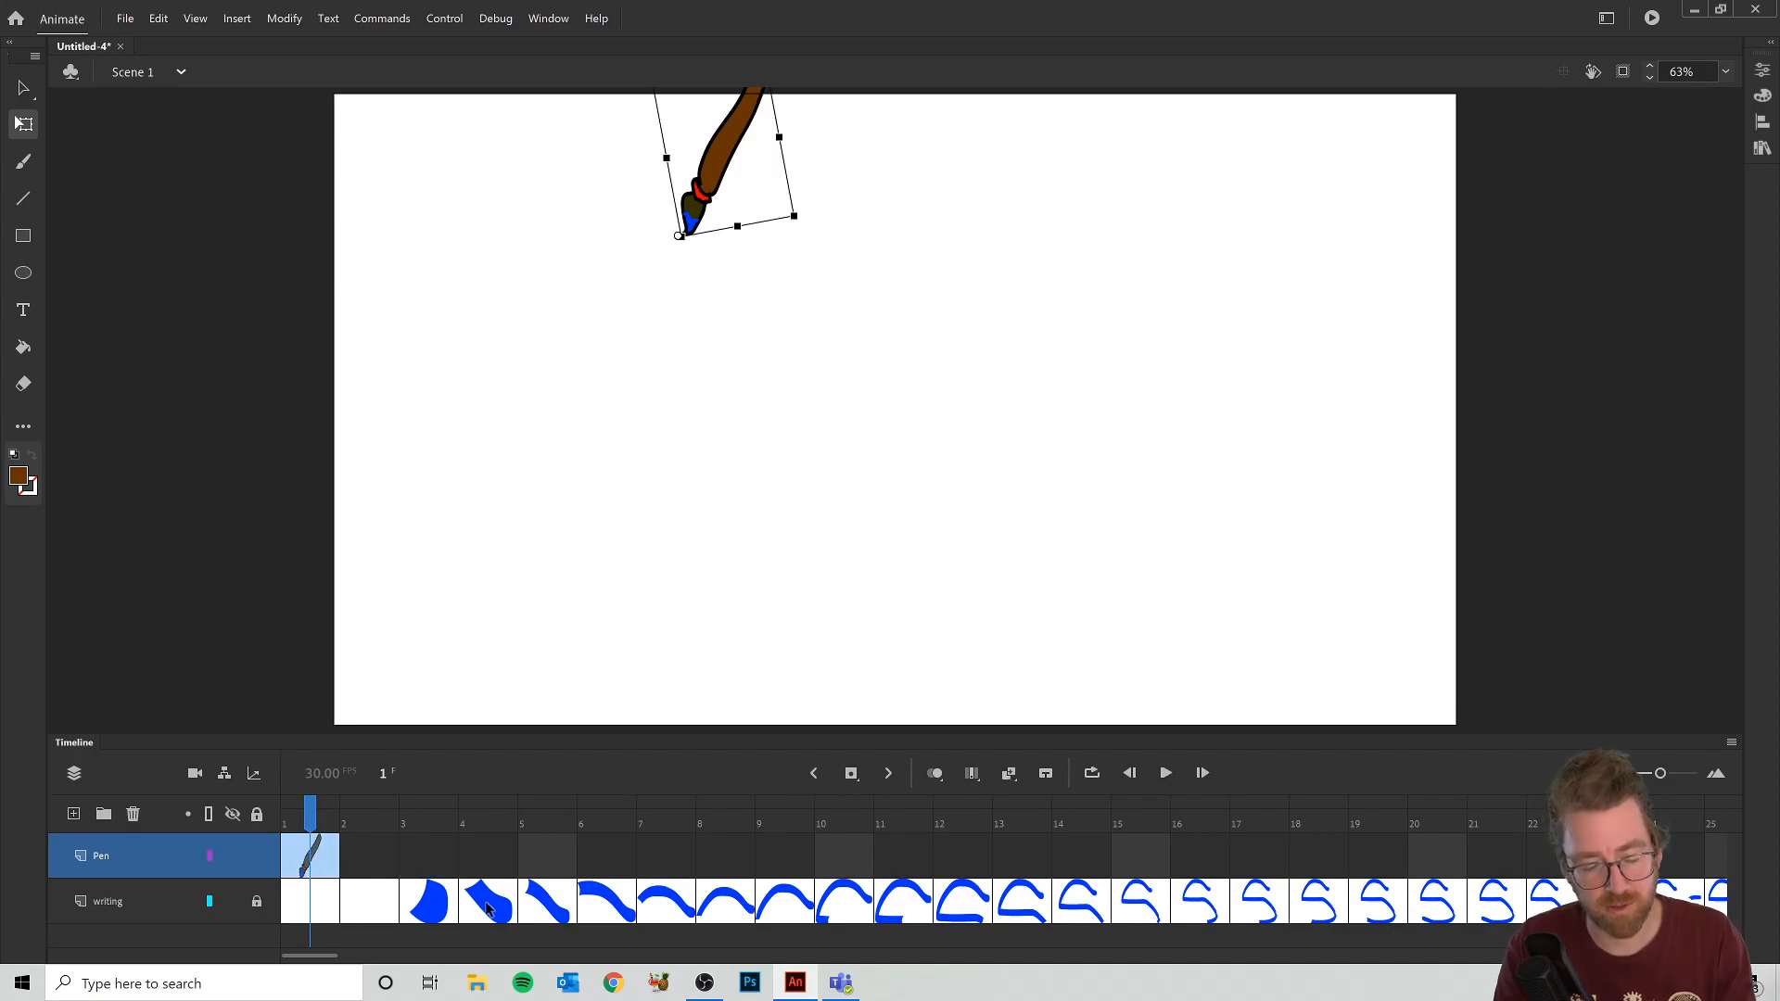
pyautogui.press('F6')
pyautogui.moveTo(730, 180)
pyautogui.mouseDown()
pyautogui.moveTo(668, 182)
pyautogui.moveTo(631, 118)
pyautogui.mouseUp()
pyautogui.press('F6')
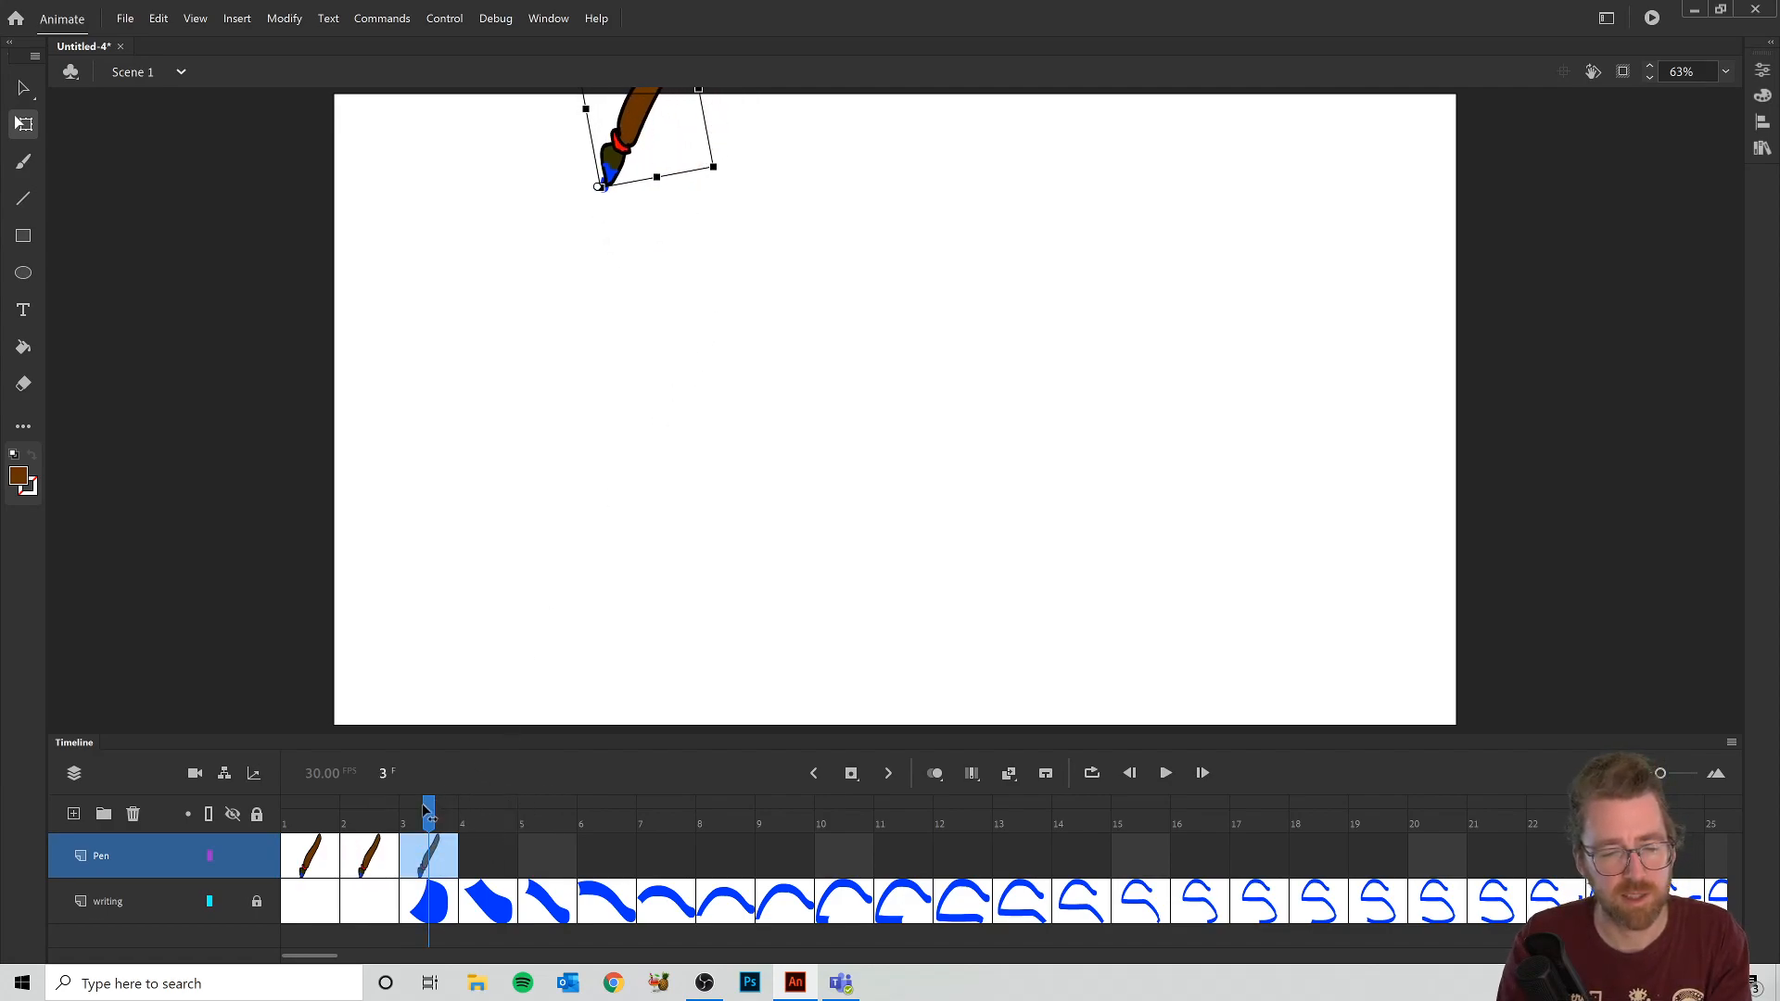
# Step: In frame 2, tilt the paintbrush further to the right and move its tip close to where the writing starts
pyautogui.moveTo(424, 809); pyautogui.dragTo(380, 804)
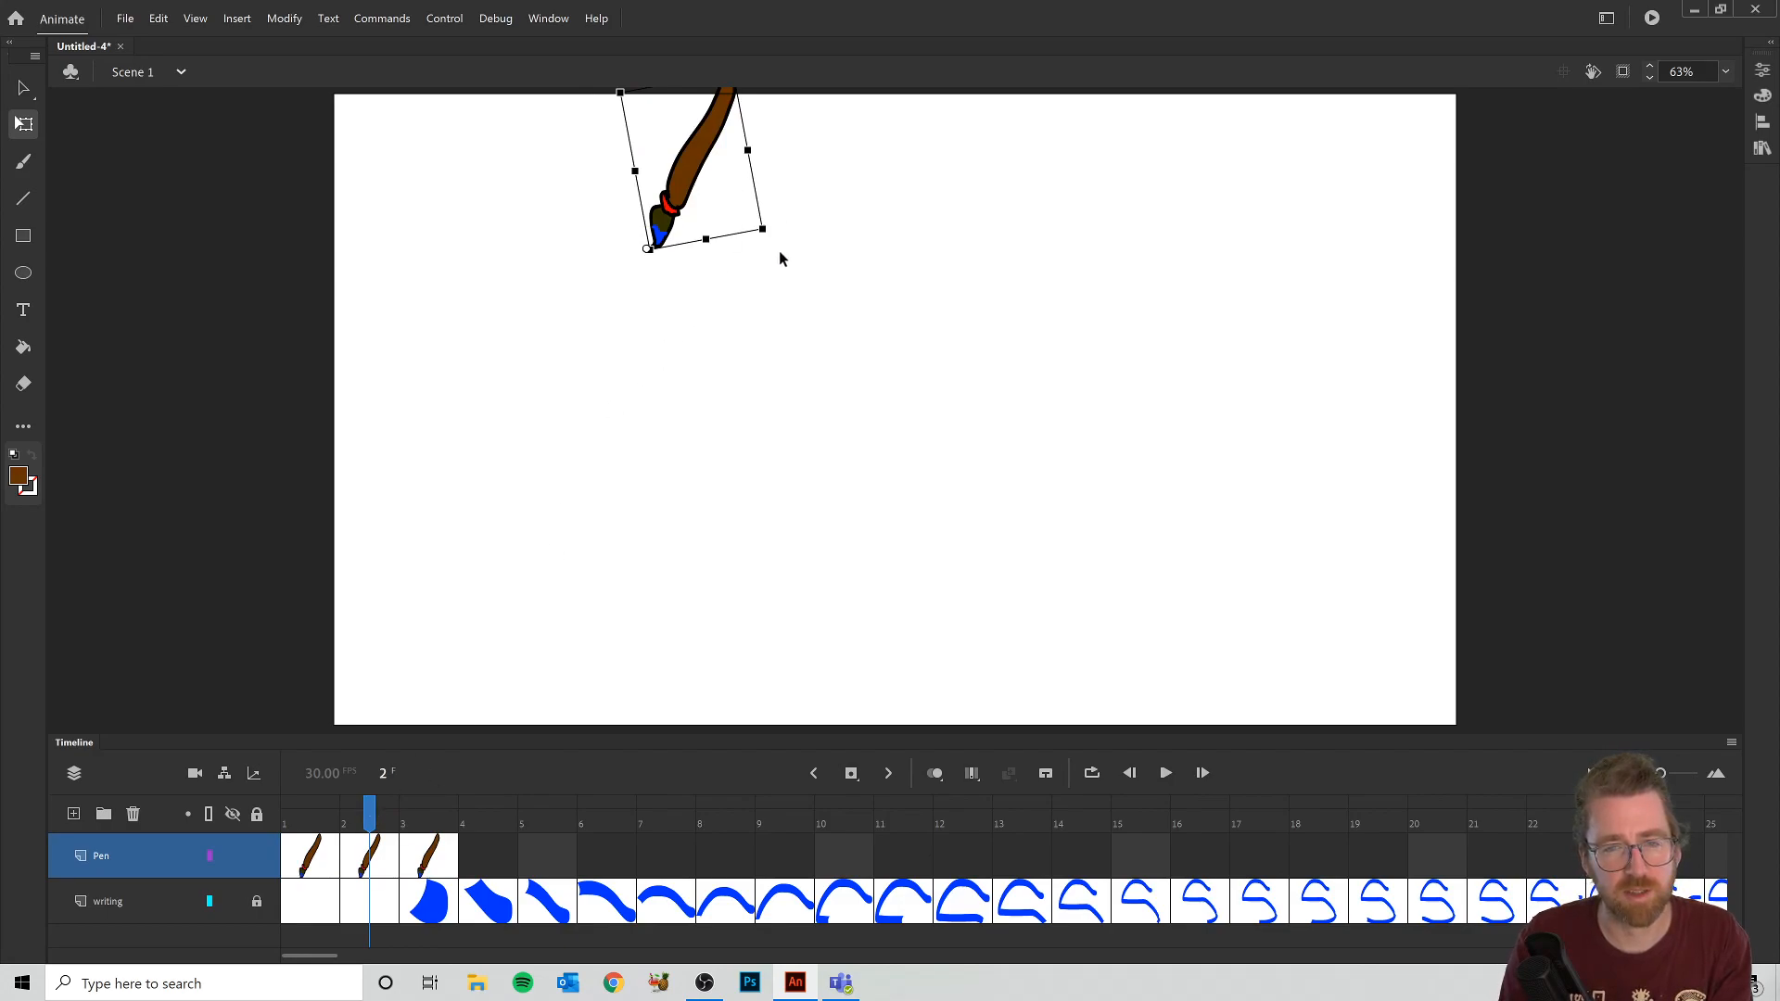
pyautogui.moveTo(782, 242); pyautogui.dragTo(709, 265)
pyautogui.moveTo(702, 204); pyautogui.dragTo(654, 154)
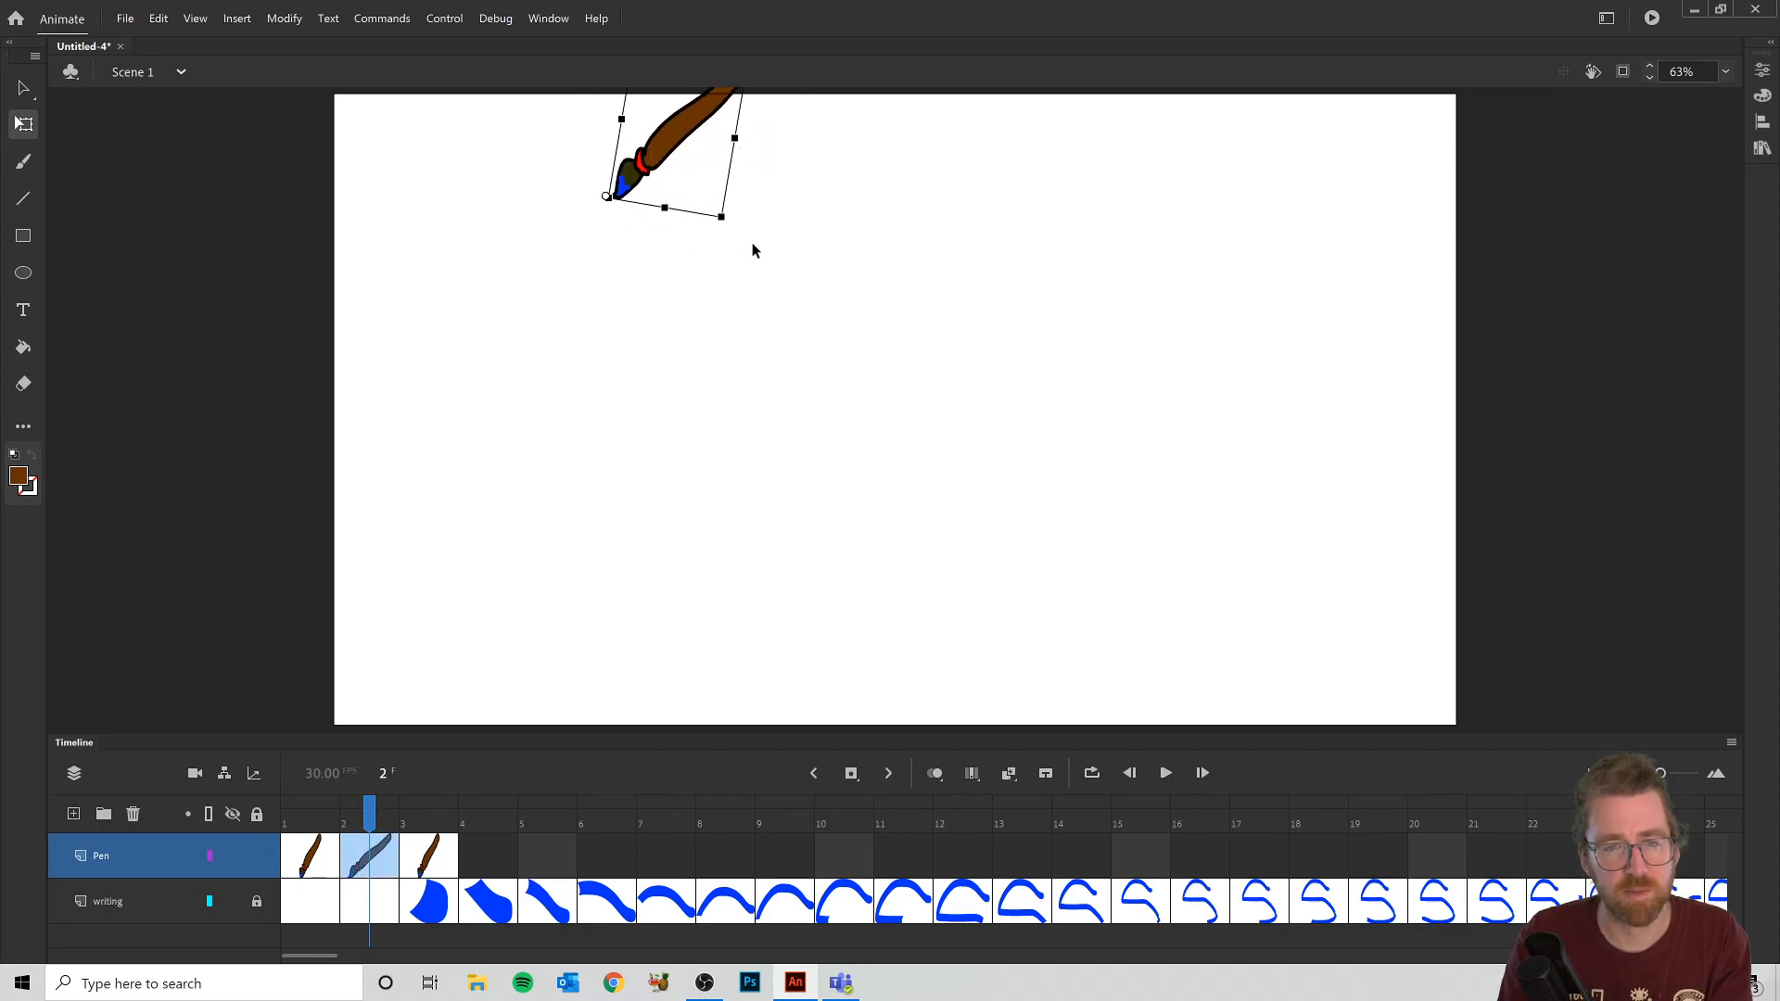
pyautogui.click(370, 807)
pyautogui.moveTo(380, 814)
pyautogui.mouseDown()
pyautogui.moveTo(431, 814)
pyautogui.moveTo(320, 814)
pyautogui.moveTo(492, 816)
pyautogui.moveTo(371, 816)
pyautogui.moveTo(441, 824)
pyautogui.mouseUp()
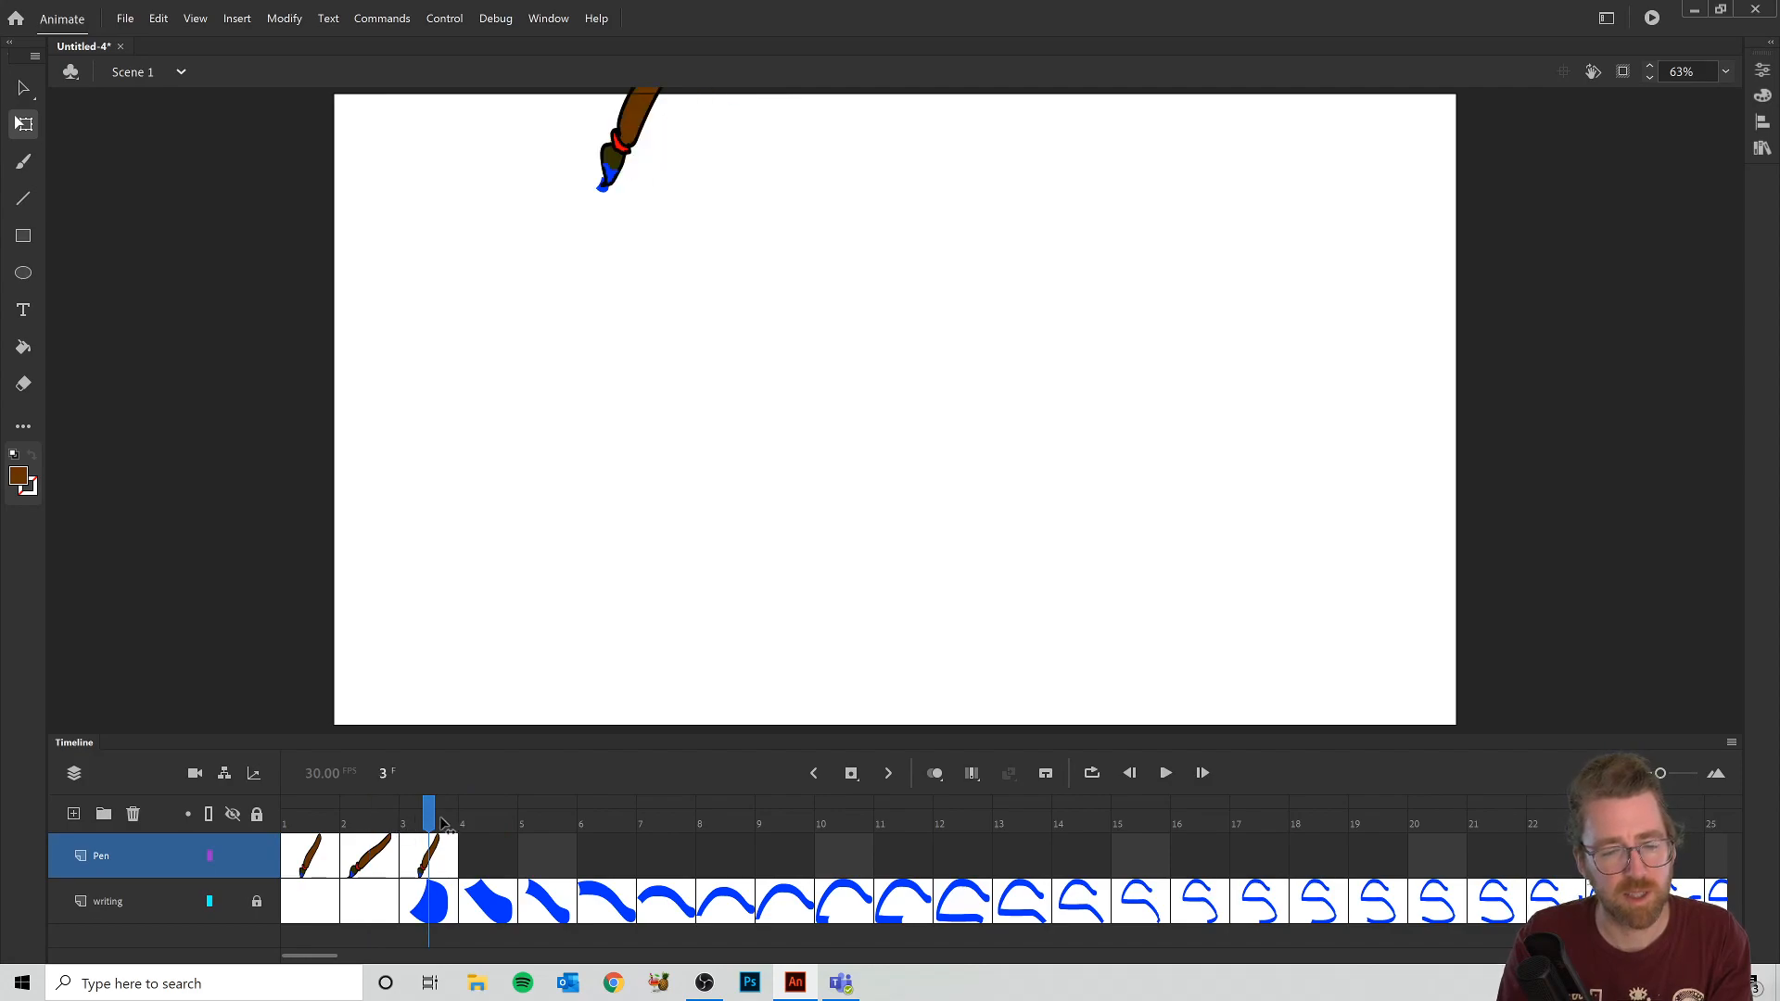
# Step: Add a Pen layer keyframe at frame 4, rotate the paintbrush to lean left, and place its tip at the stroke's end
pyautogui.click(445, 862)
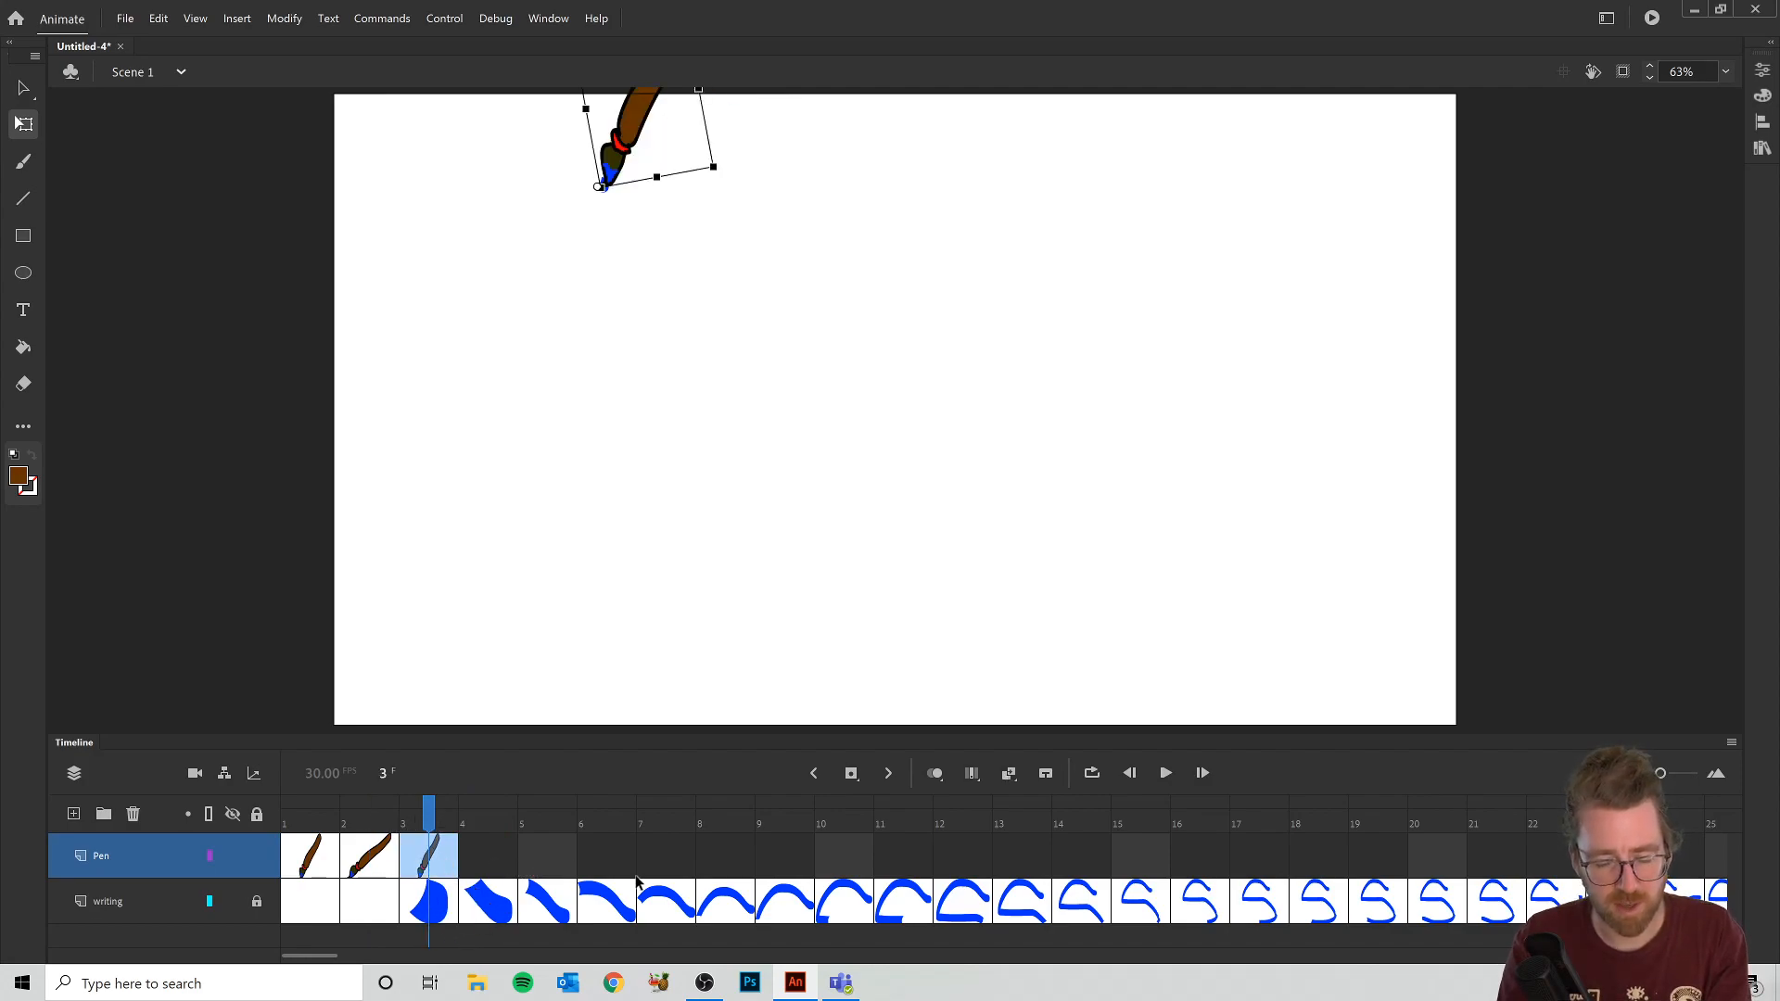
pyautogui.press('F6')
pyautogui.moveTo(626, 145); pyautogui.dragTo(599, 134)
pyautogui.moveTo(704, 166); pyautogui.dragTo(656, 76)
pyautogui.moveTo(580, 144)
pyautogui.mouseDown()
pyautogui.moveTo(575, 157)
pyautogui.moveTo(547, 94)
pyautogui.mouseUp()
# Step: Add Pen layer keyframes at frames 5 to 7, moving the brush tip along the growing stroke
pyautogui.press('F6')
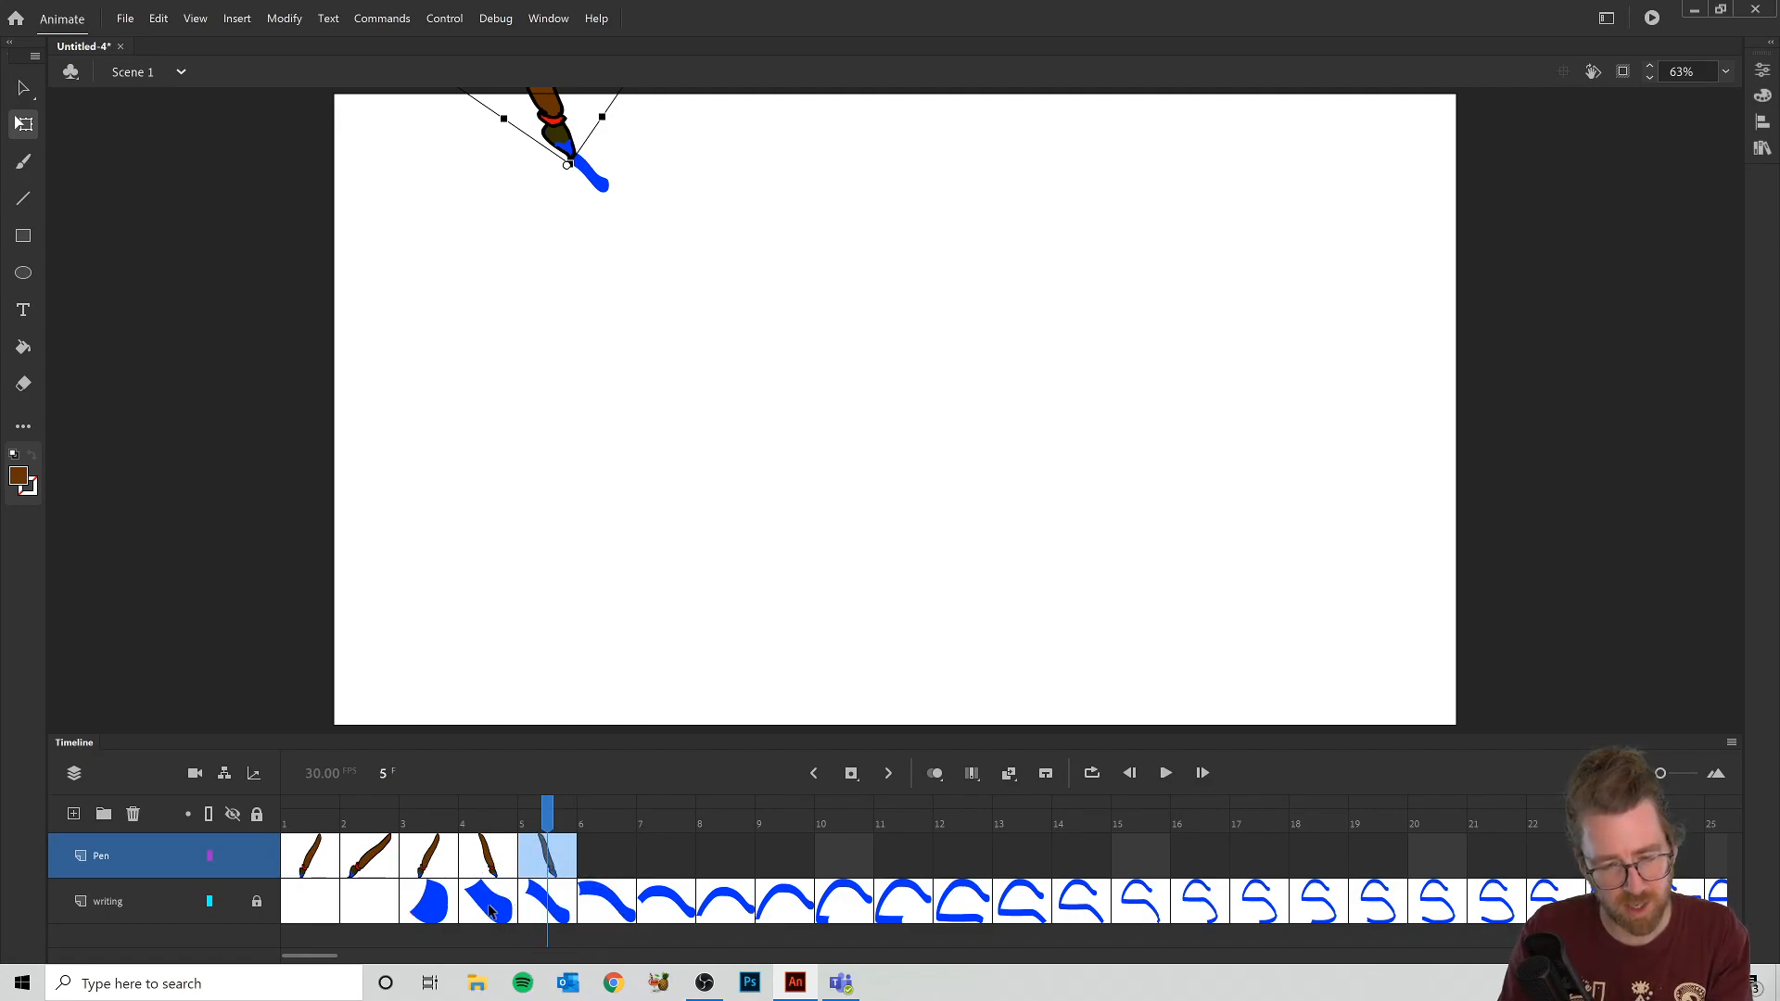
pyautogui.press('F6')
pyautogui.moveTo(531, 125); pyautogui.dragTo(533, 122)
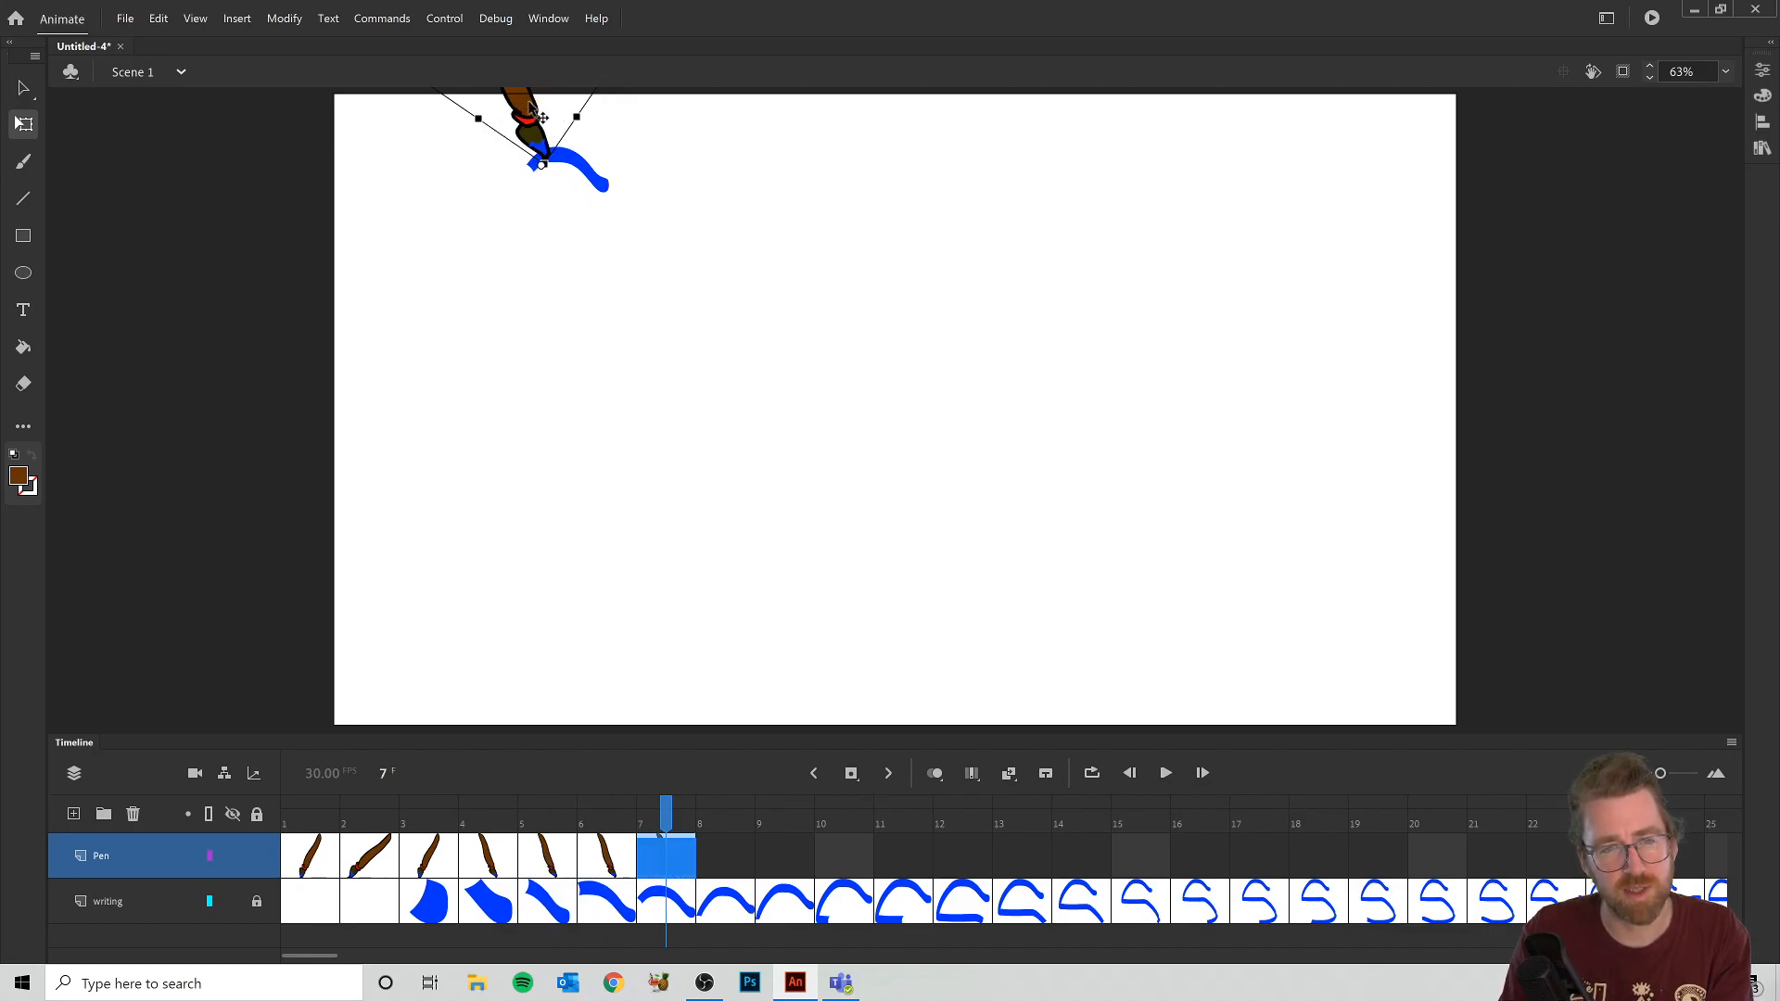
# Step: Open the paint brush symbol for editing, select its bristle part, and return to the main scene
pyautogui.doubleClick(527, 126)
pyautogui.click(704, 285)
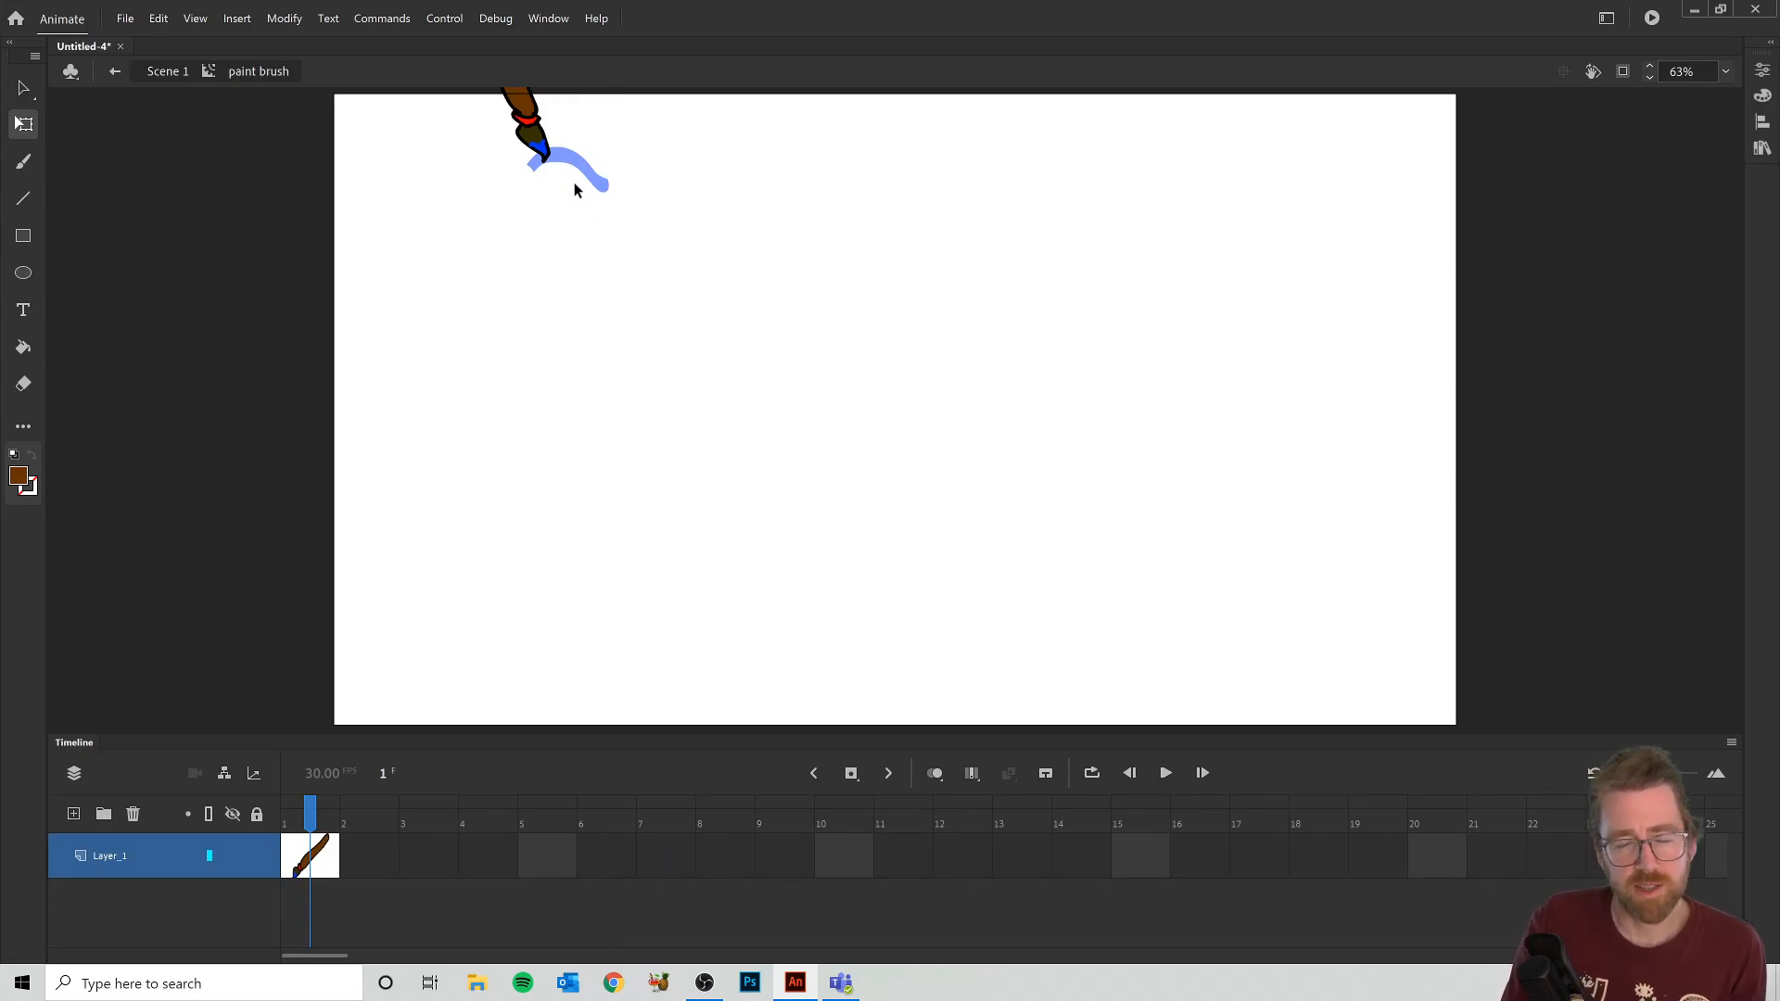
pyautogui.click(532, 139)
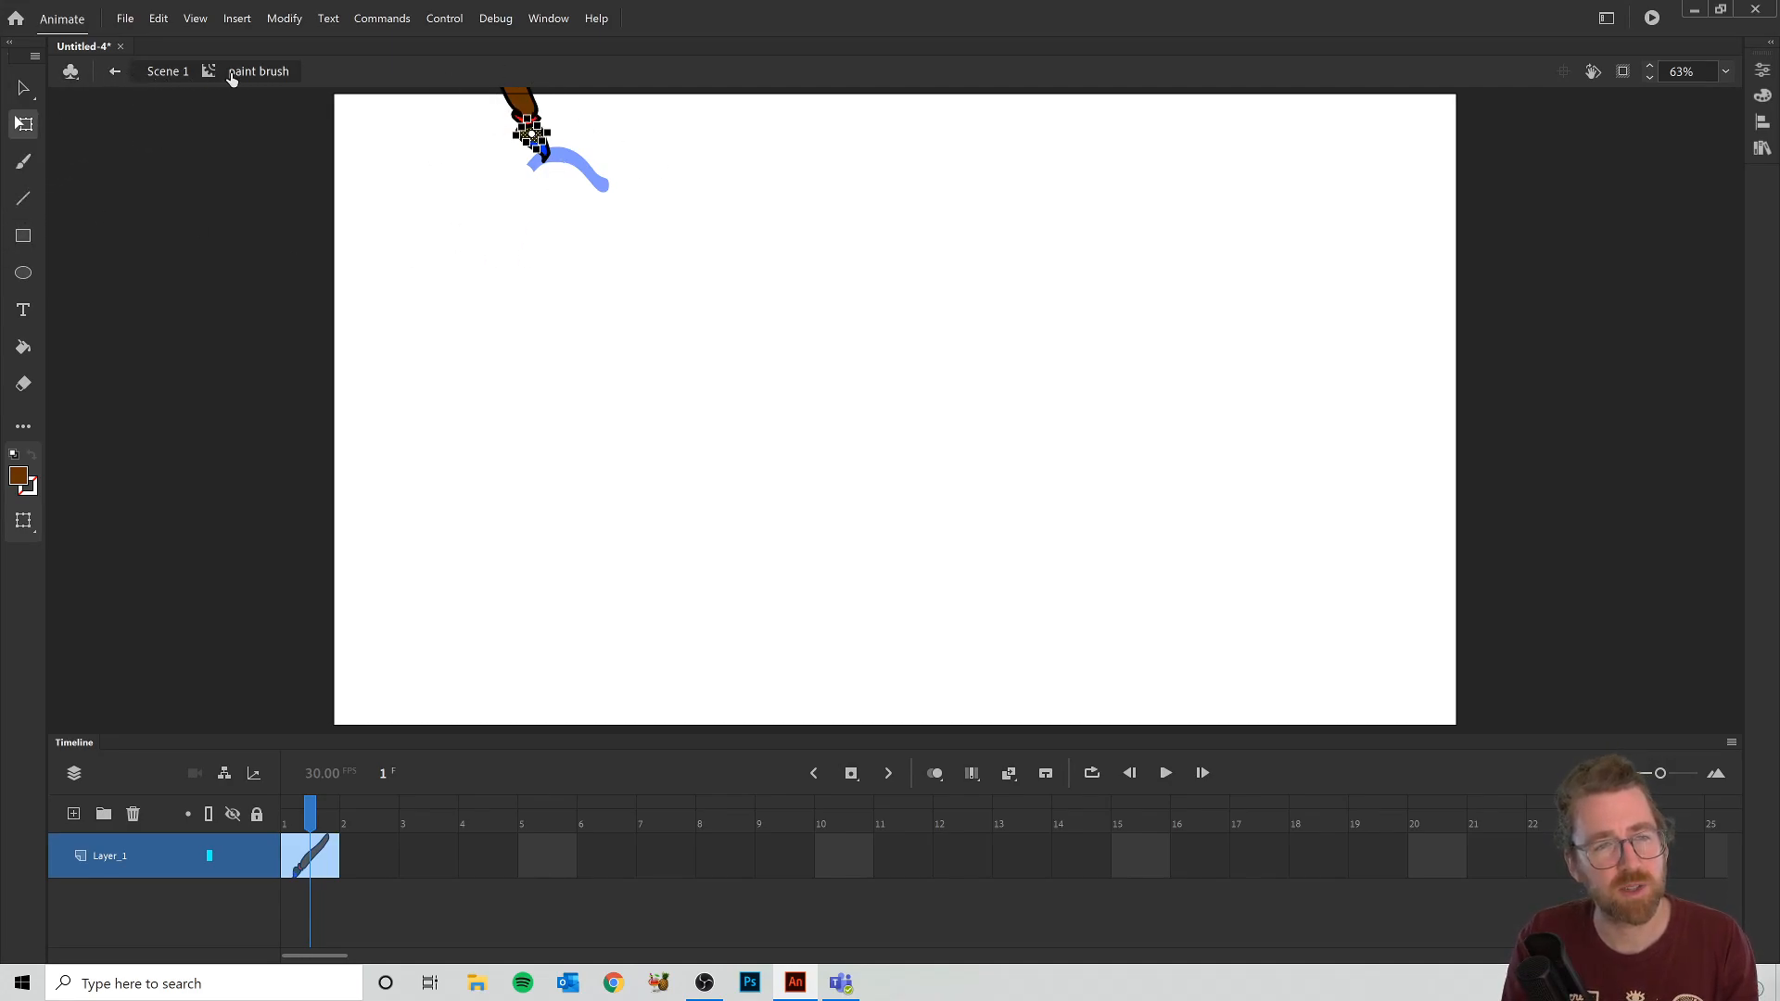
pyautogui.click(112, 79)
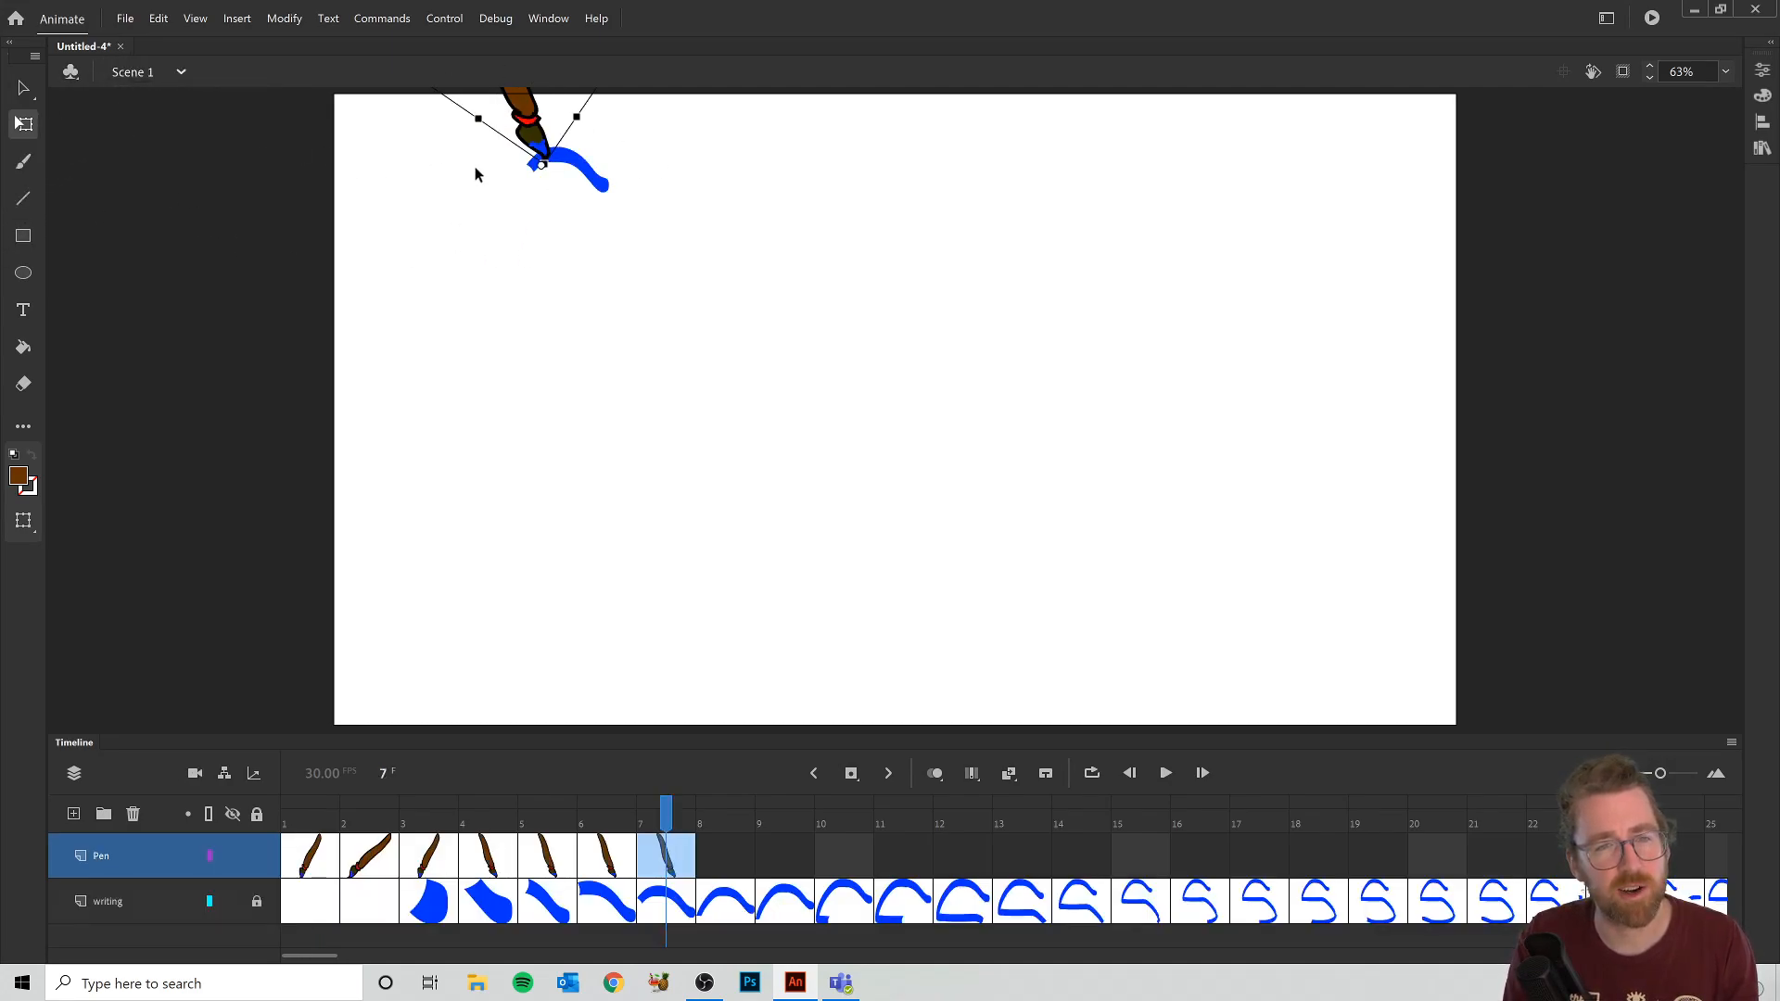
# Step: Move frame 7's paintbrush to mid-stage, shift the brown handle fill out of its outline inside the symbol, and return to the scene
pyautogui.moveTo(554, 139); pyautogui.dragTo(898, 440)
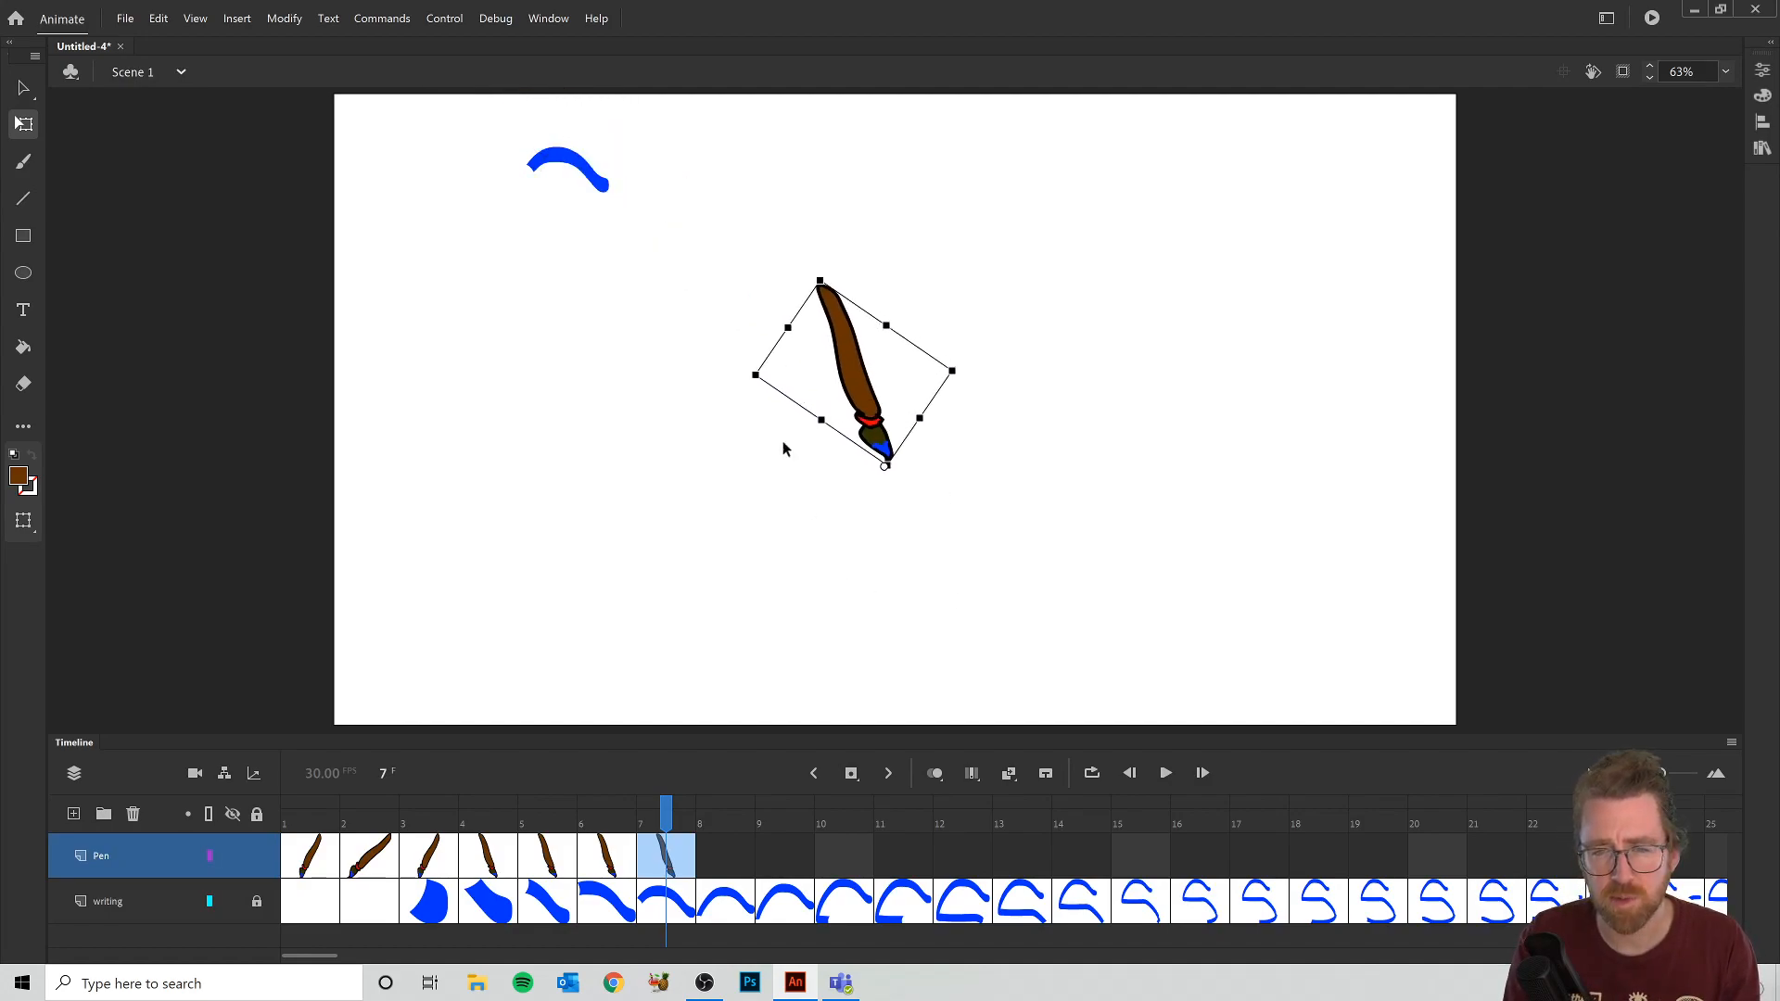
pyautogui.doubleClick(843, 362)
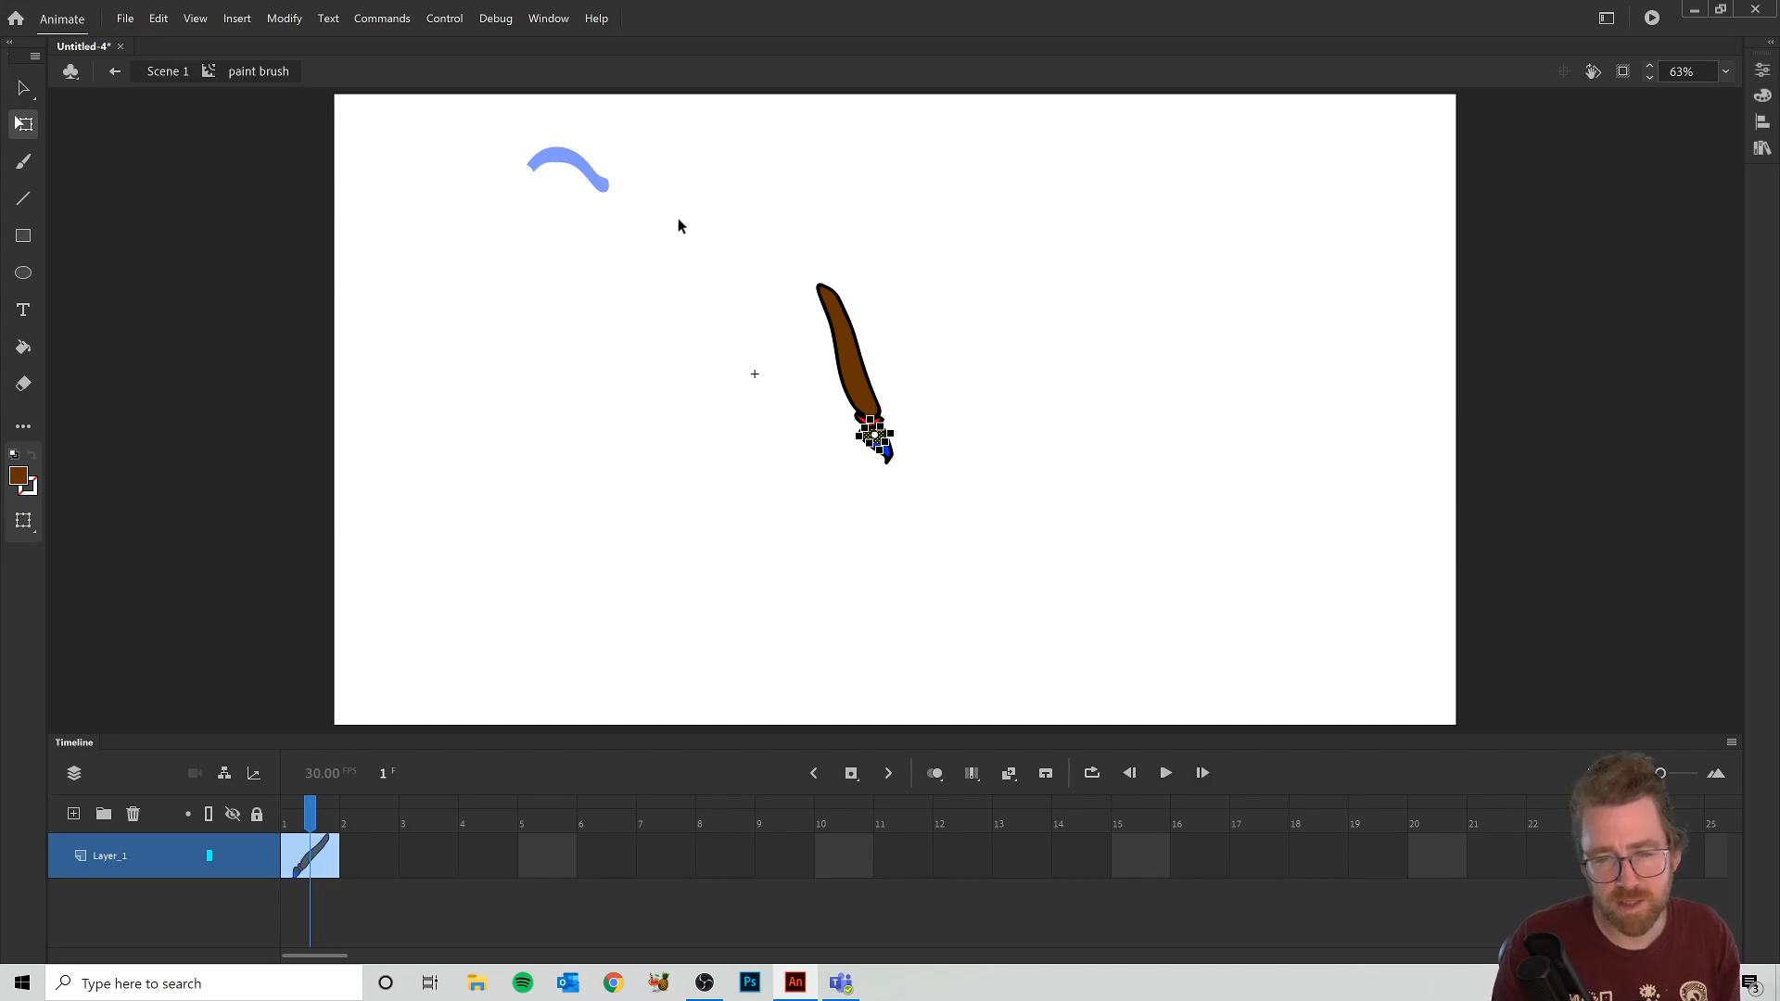
pyautogui.moveTo(876, 396); pyautogui.dragTo(1045, 369)
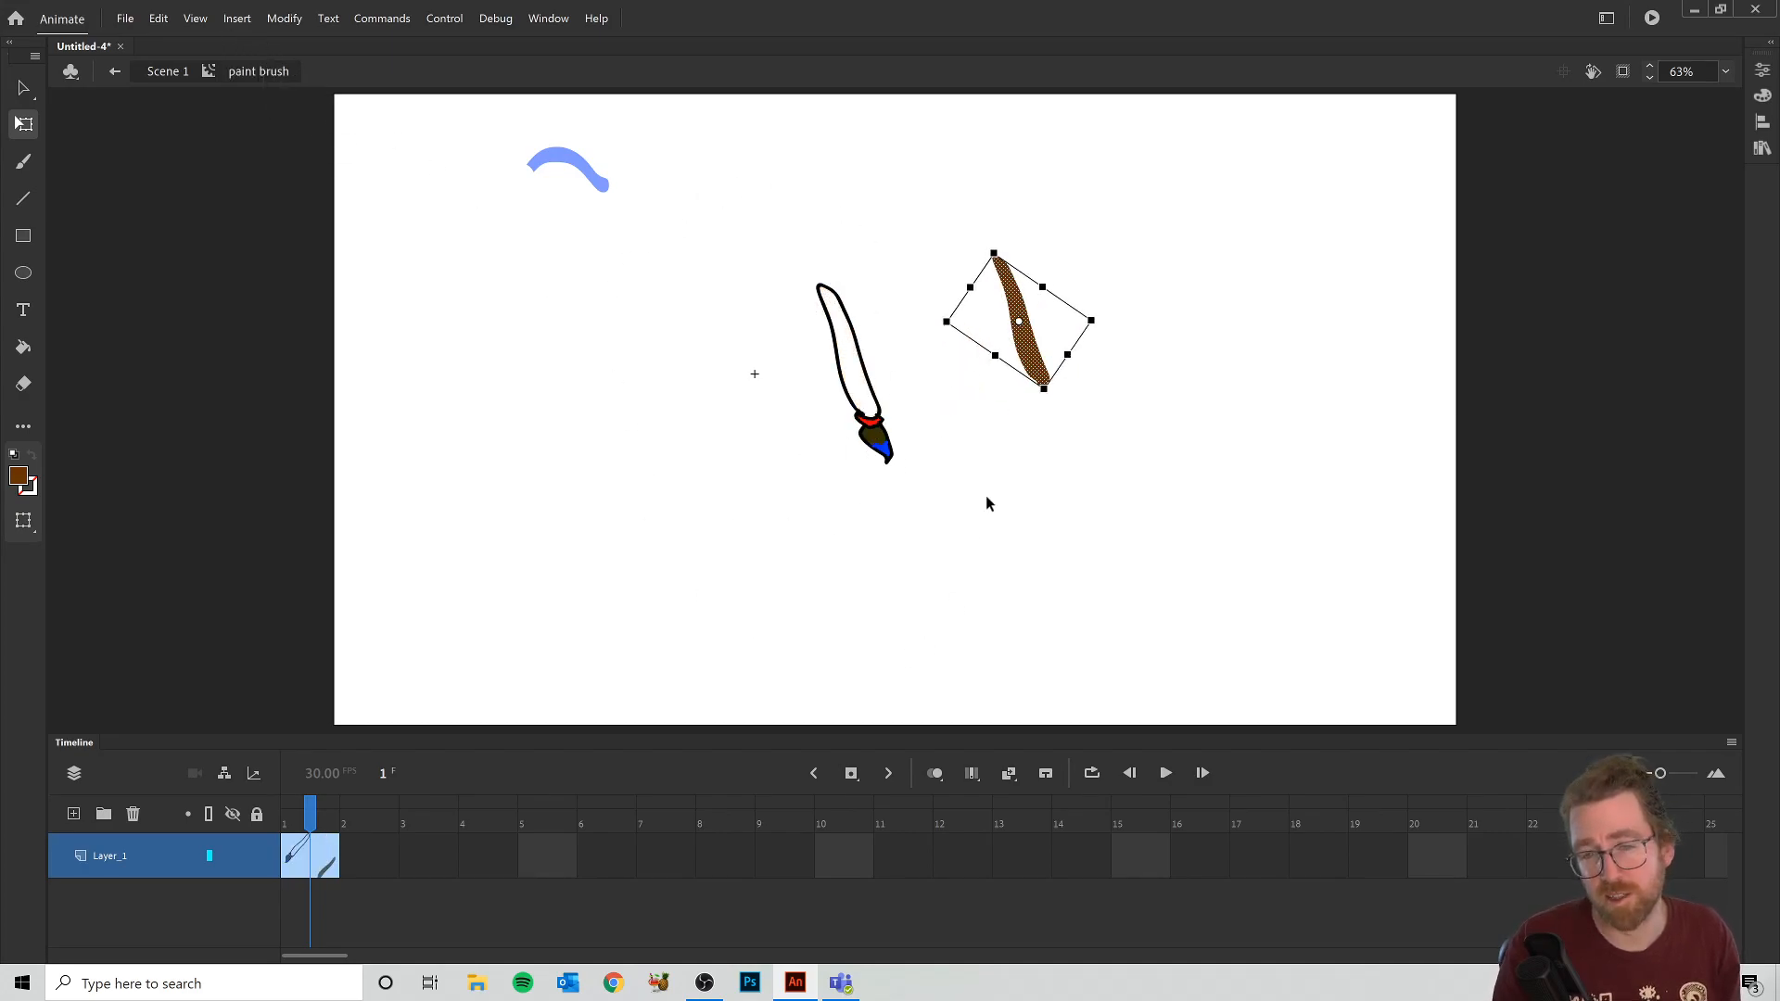
pyautogui.click(114, 71)
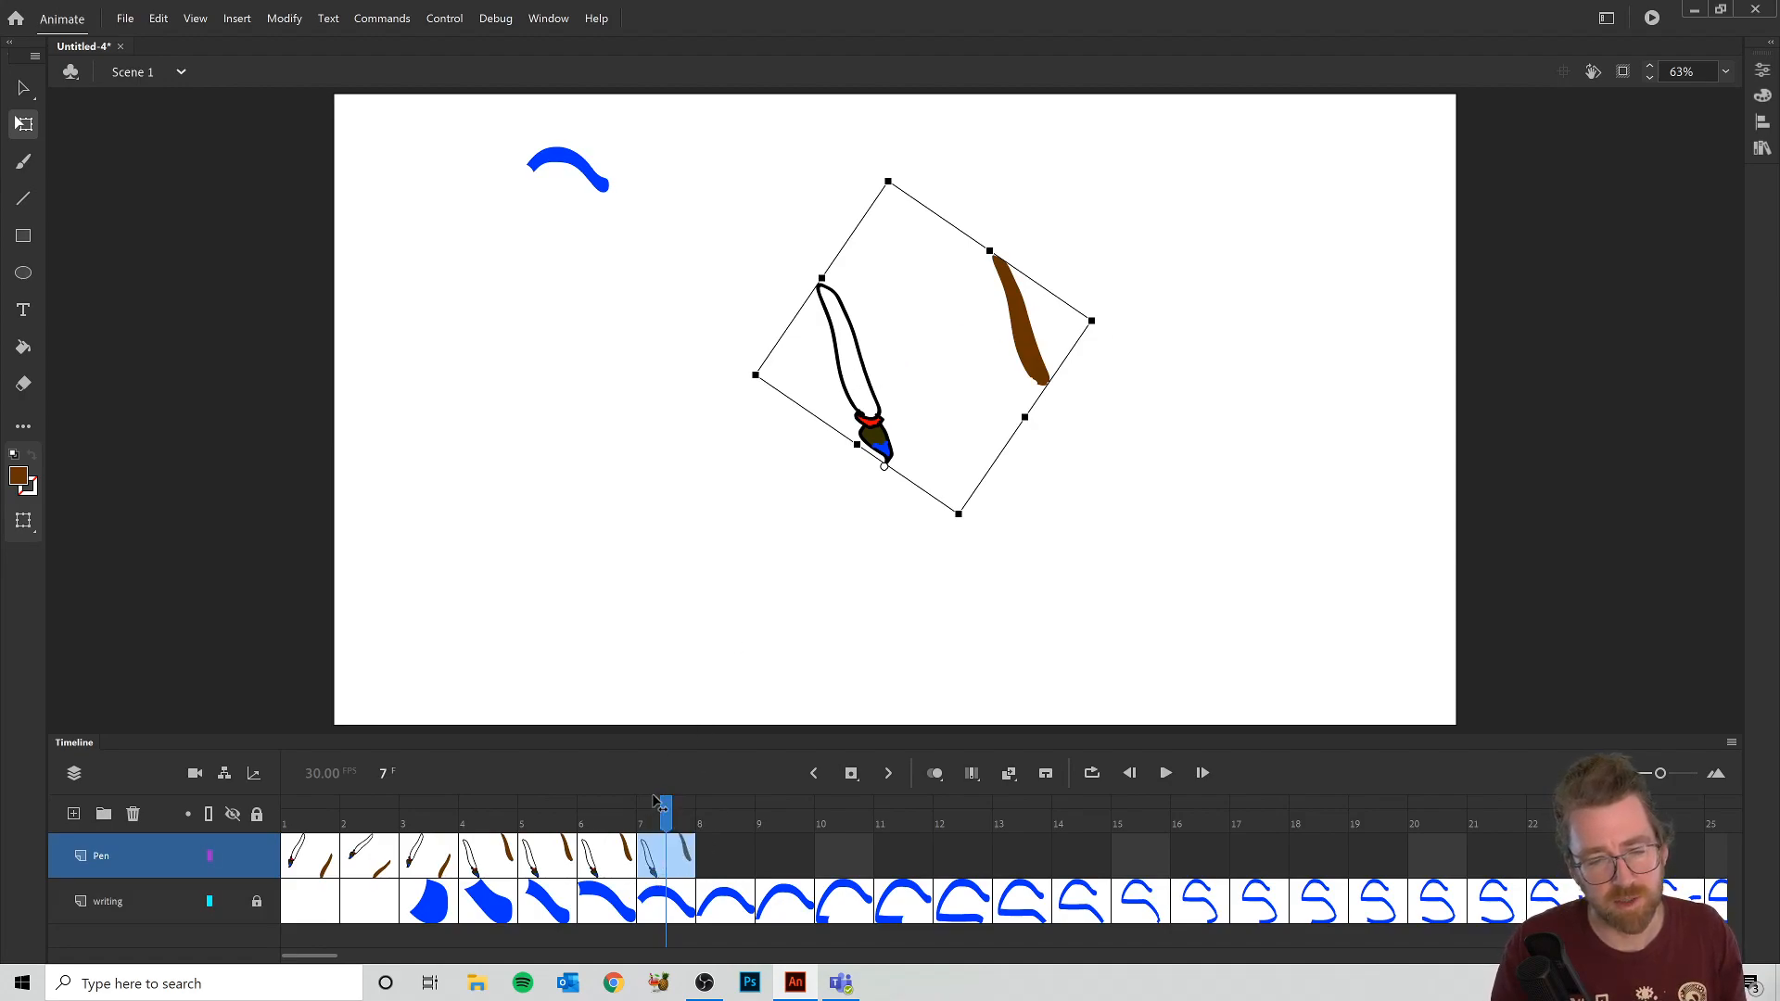
# Step: Undo the displacement of the brown handle fill inside the paint brush symbol and return to the main scene
pyautogui.click(609, 824)
pyautogui.moveTo(609, 823)
pyautogui.mouseDown()
pyautogui.moveTo(365, 824)
pyautogui.moveTo(668, 824)
pyautogui.moveTo(342, 823)
pyautogui.moveTo(608, 823)
pyautogui.moveTo(693, 843)
pyautogui.moveTo(370, 823)
pyautogui.moveTo(686, 805)
pyautogui.mouseUp()
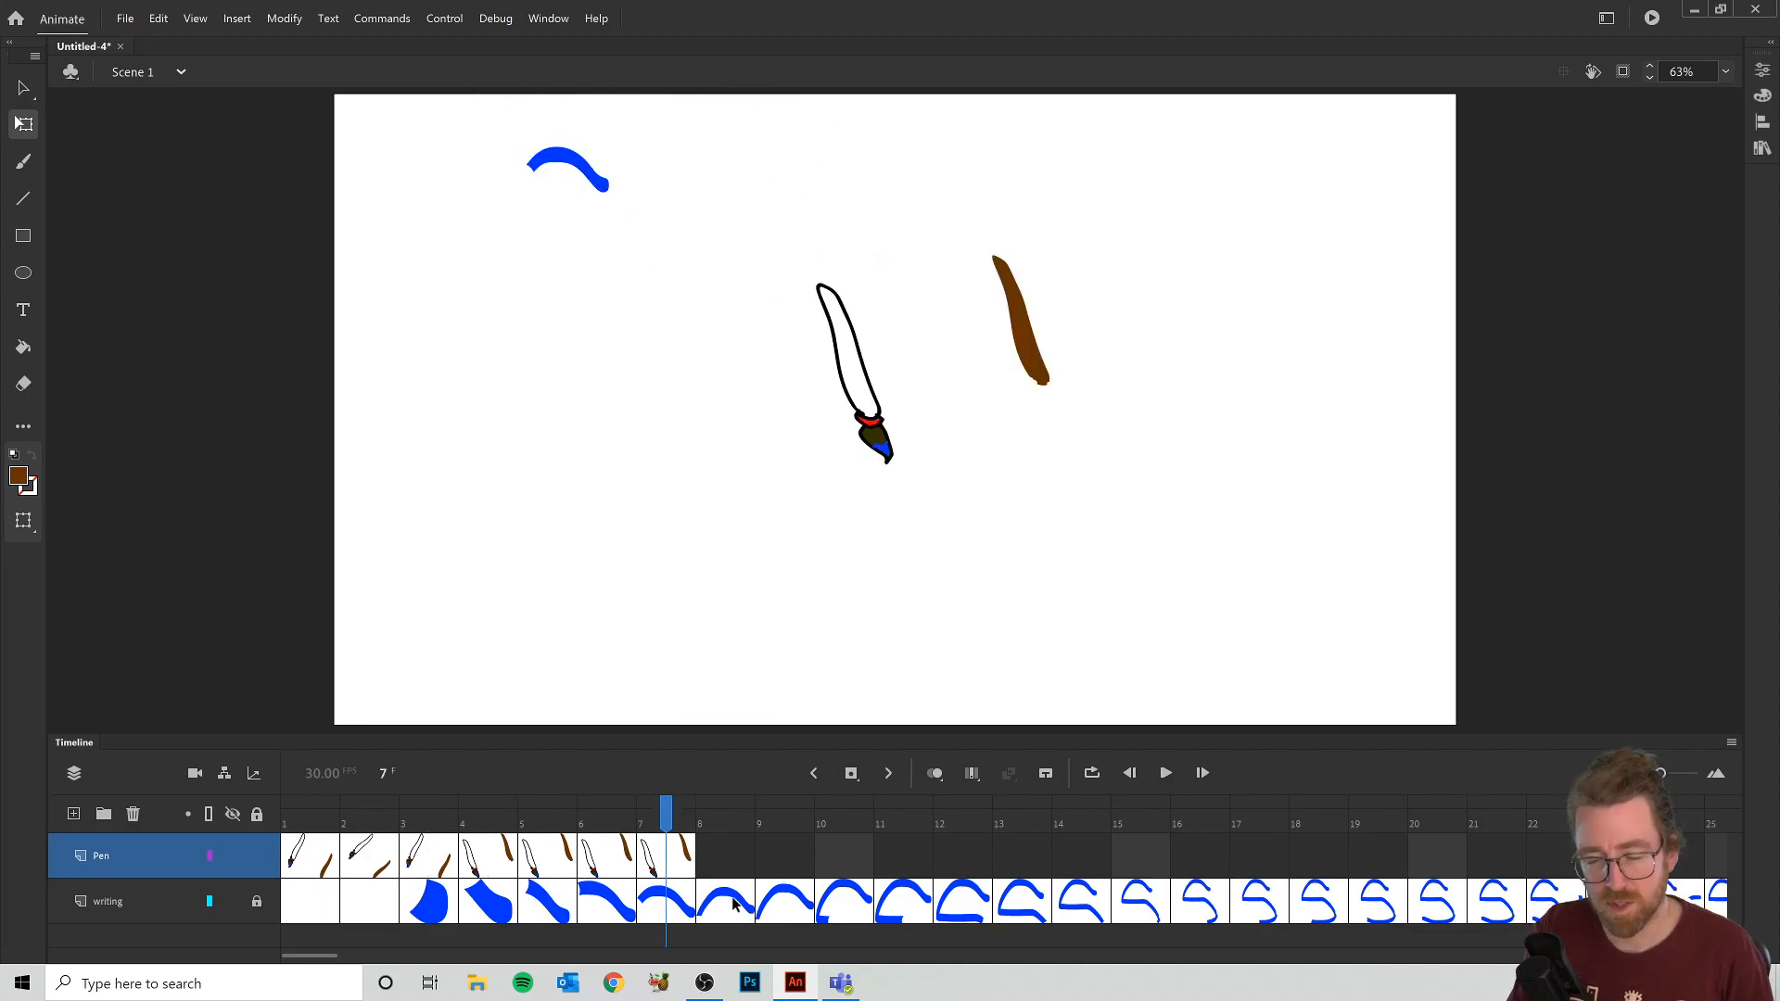
pyautogui.hotkey('ctrl', 'z')
pyautogui.hotkey('ctrl', 'z')
pyautogui.hotkey('ctrl', 'z')
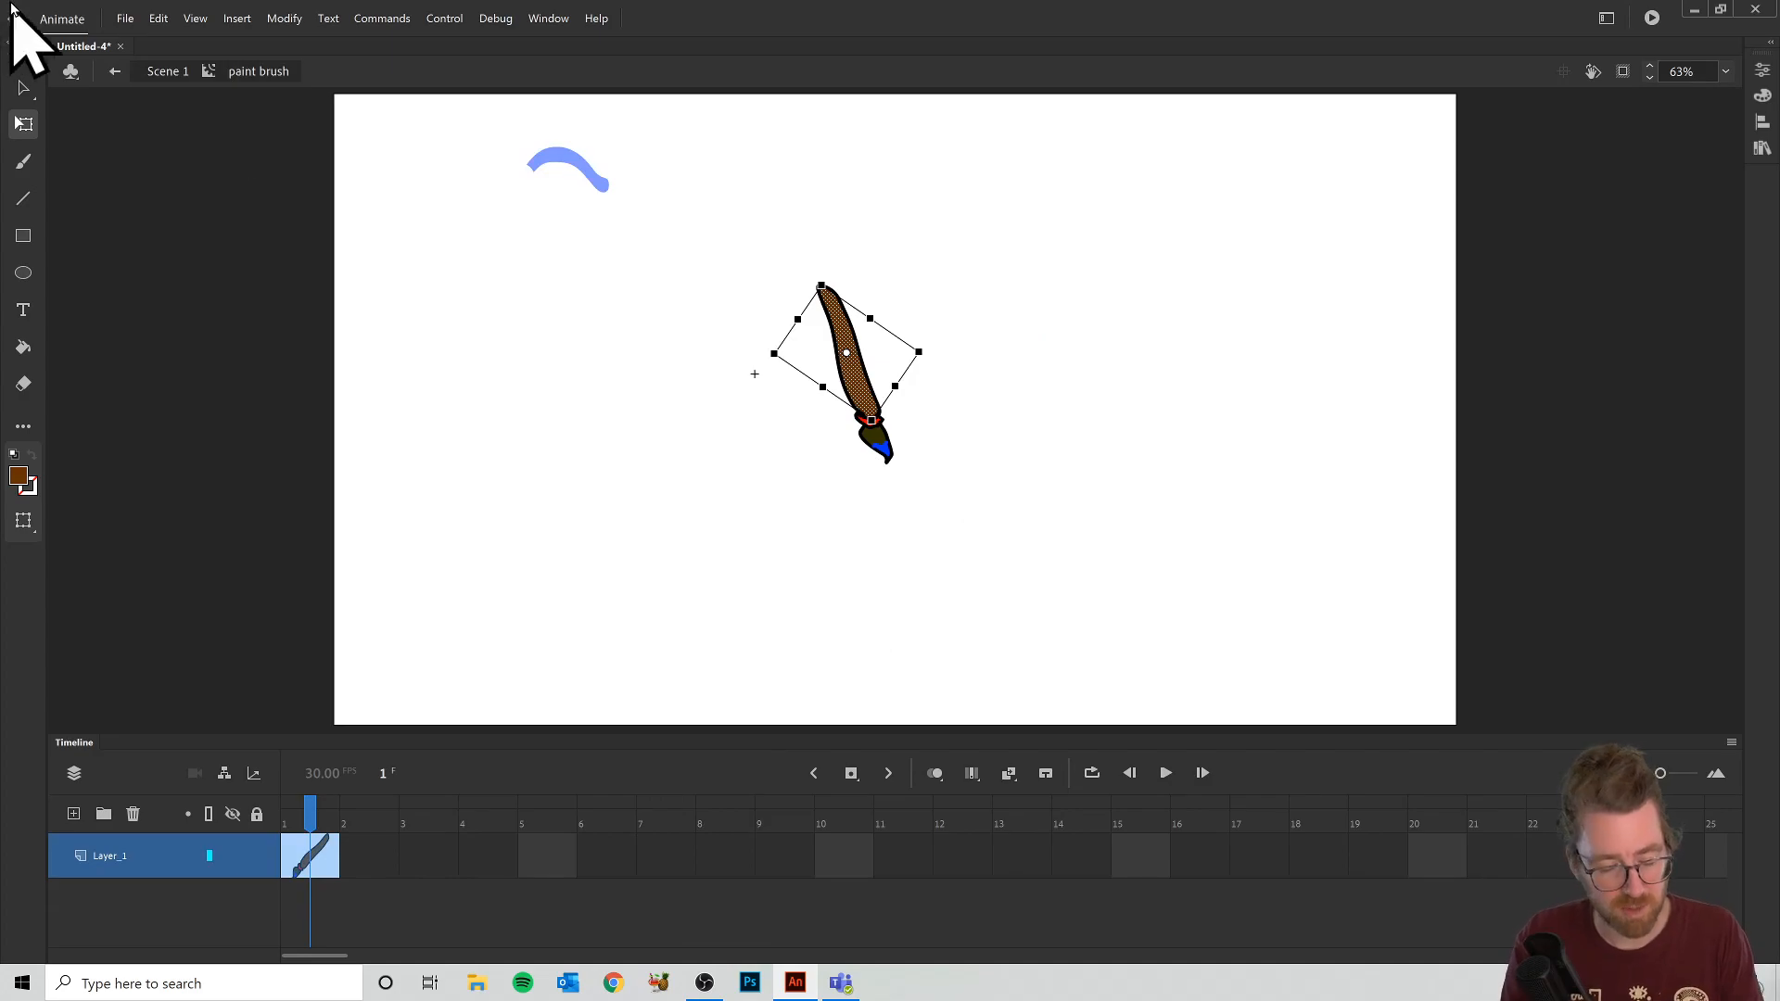
pyautogui.click(115, 74)
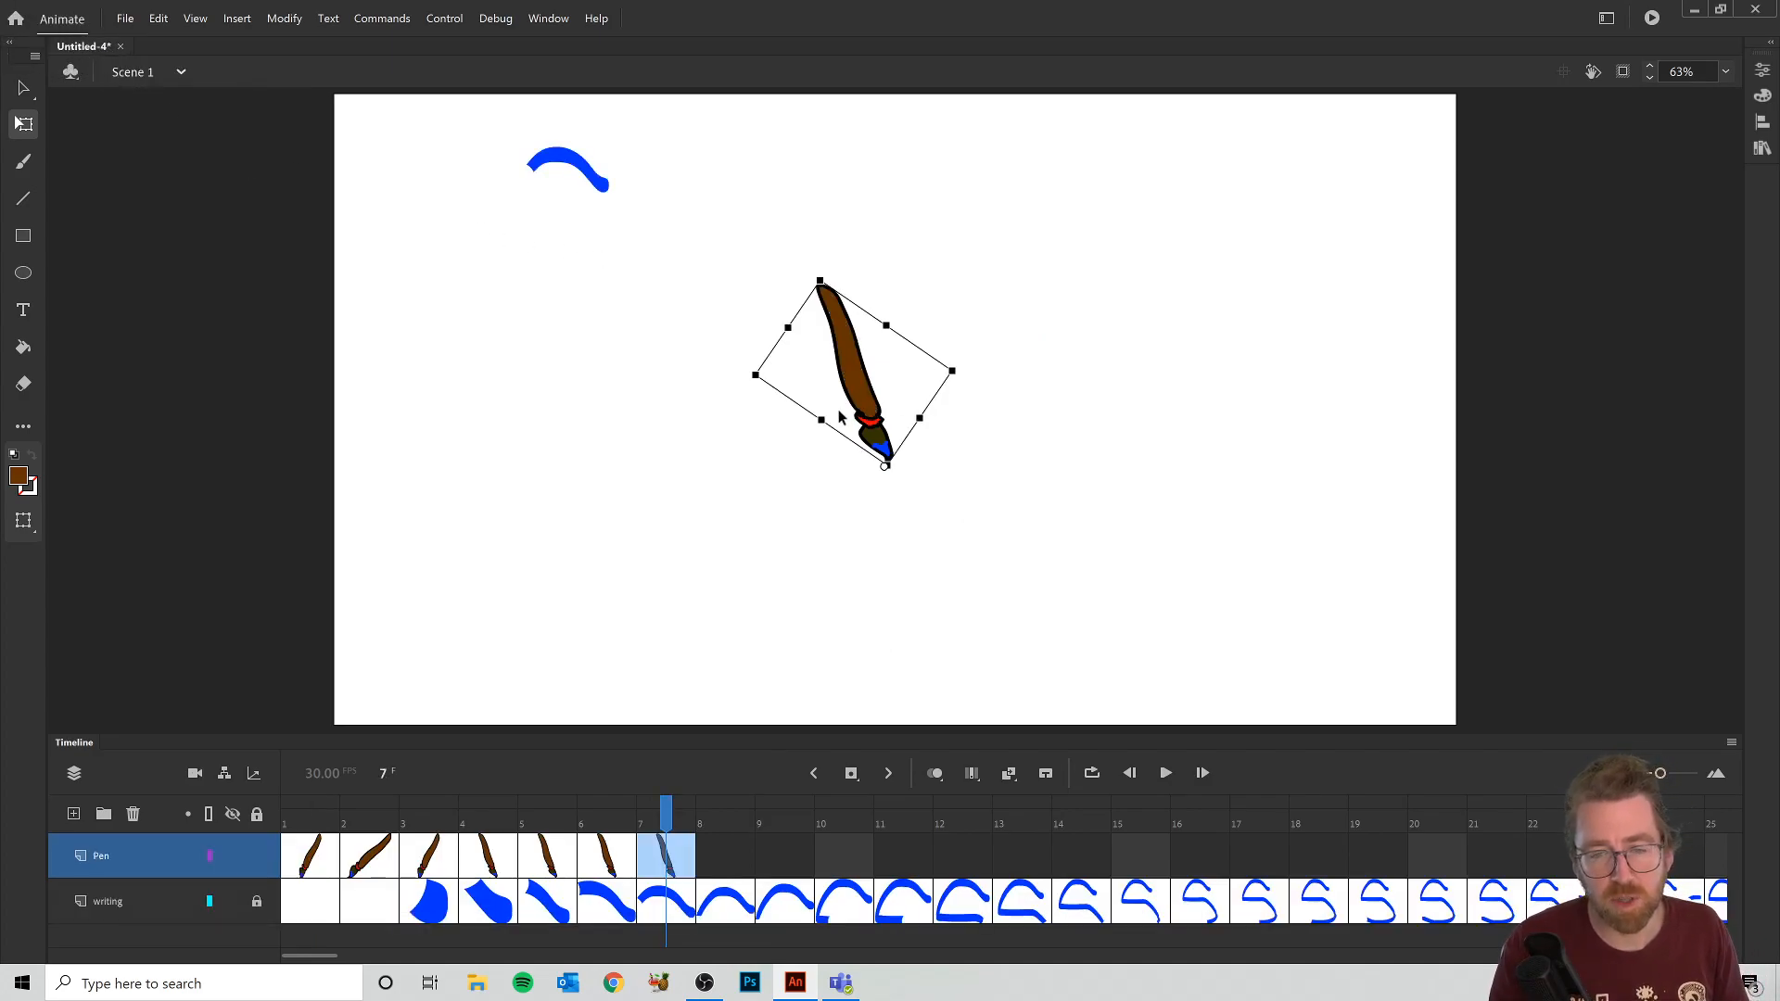
# Step: Place frame 7's brush tip at the blue stroke's left end and rotate the brush so its handle points left
pyautogui.moveTo(839, 416)
pyautogui.mouseDown()
pyautogui.moveTo(482, 152)
pyautogui.moveTo(509, 90)
pyautogui.moveTo(511, 108)
pyautogui.mouseUp()
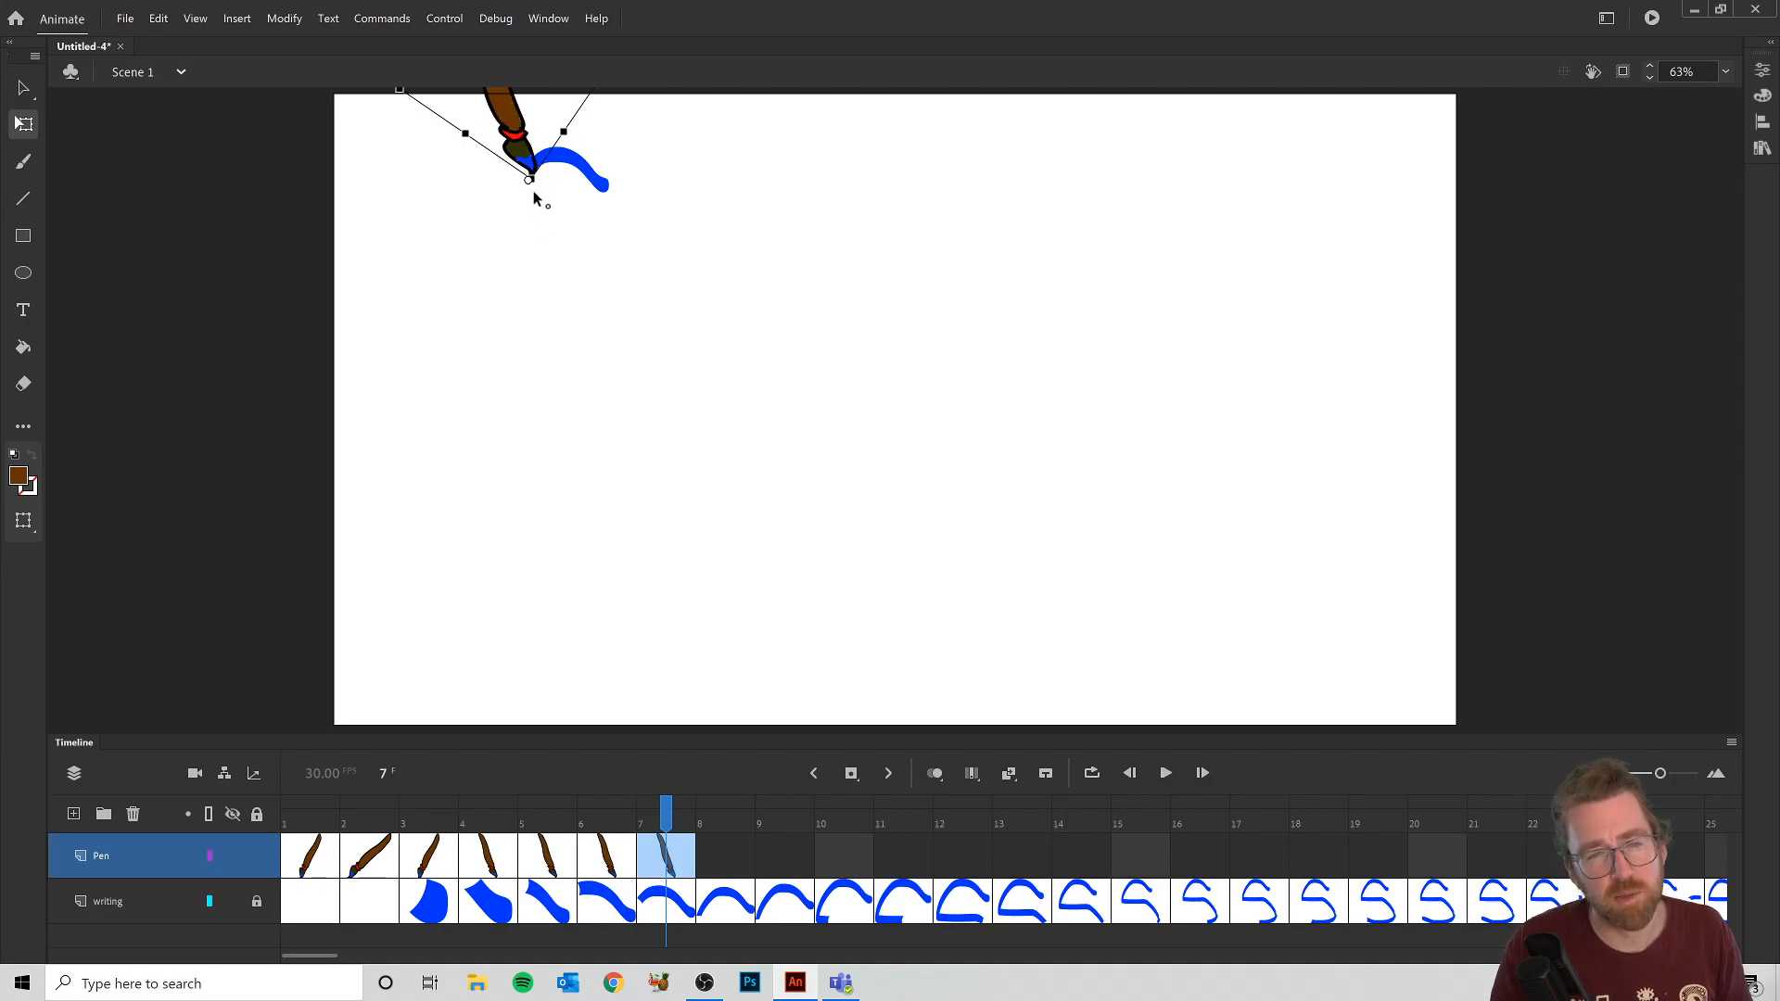
pyautogui.moveTo(541, 190)
pyautogui.mouseDown()
pyautogui.moveTo(524, 234)
pyautogui.moveTo(567, 213)
pyautogui.moveTo(547, 136)
pyautogui.mouseUp()
pyautogui.moveTo(435, 171); pyautogui.dragTo(446, 170)
pyautogui.press('Down')
pyautogui.press('Down')
pyautogui.press('Down')
pyautogui.press('Up')
pyautogui.press('Up')
pyautogui.press('Up')
pyautogui.press('Up')
pyautogui.press('Up')
pyautogui.press('Up')
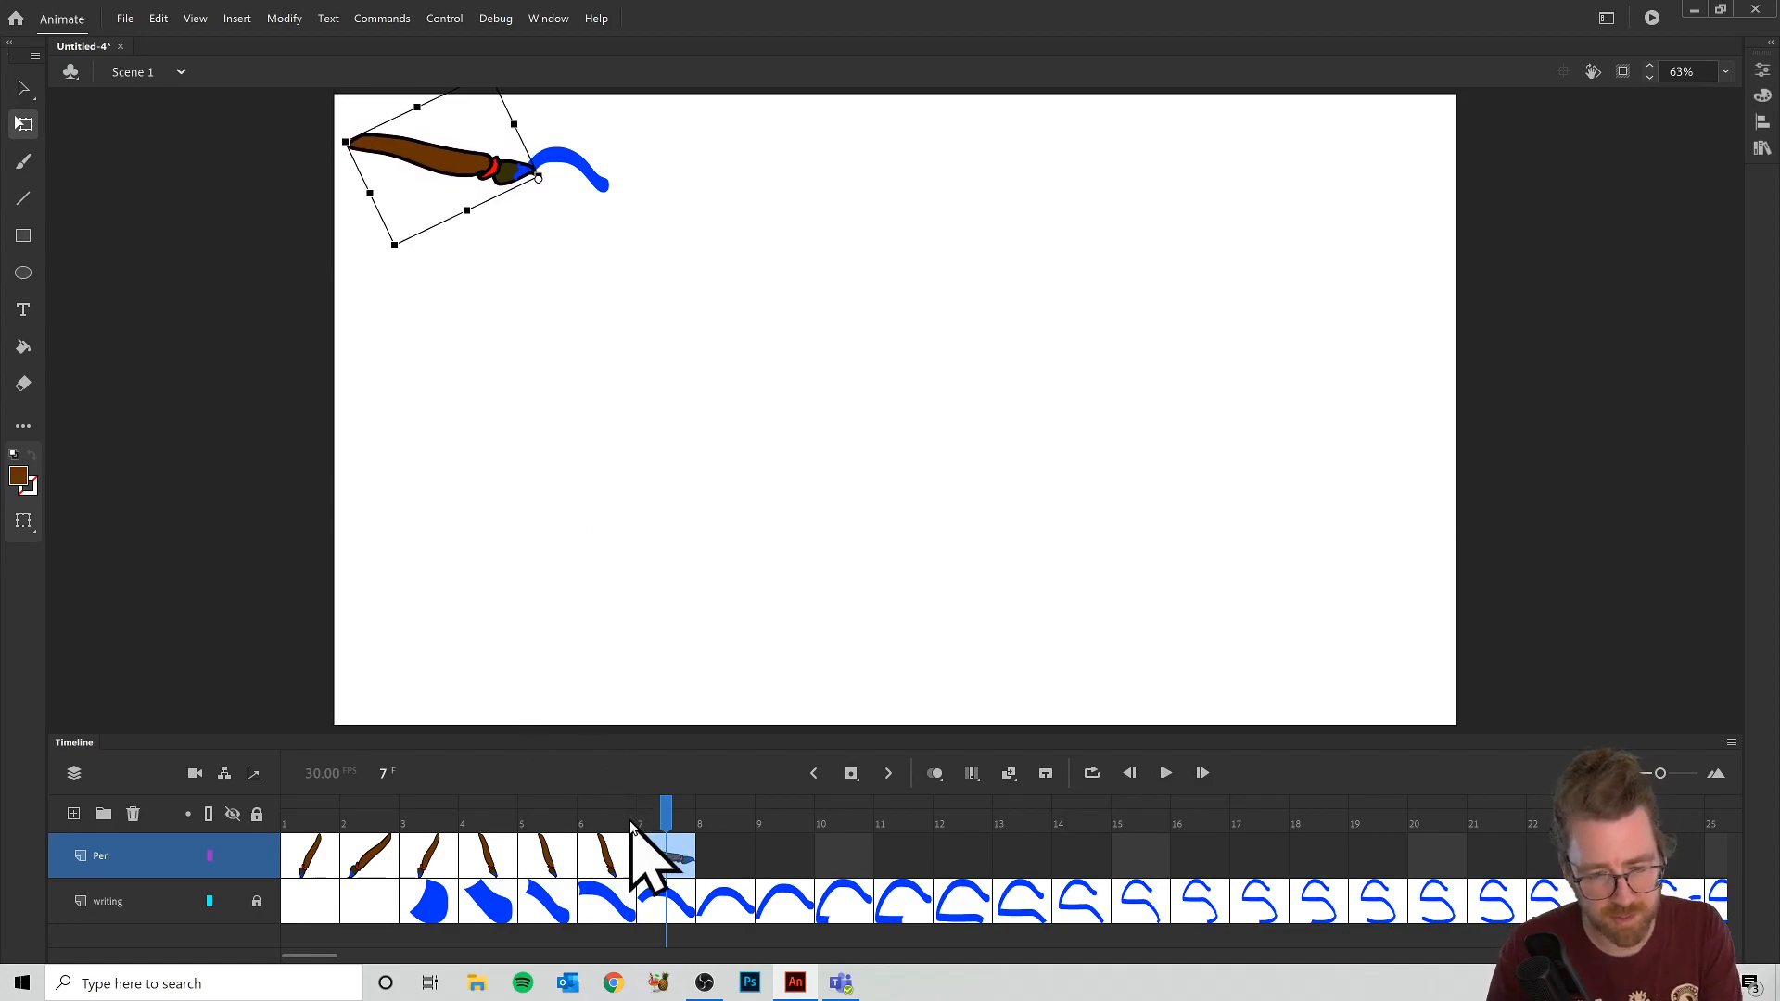
# Step: Add Pen layer keyframes at frames 8 to 10, moving and rotating the brush to follow the first letter's curve
pyautogui.press('F6')
pyautogui.moveTo(482, 165); pyautogui.dragTo(436, 211)
pyautogui.press('F6')
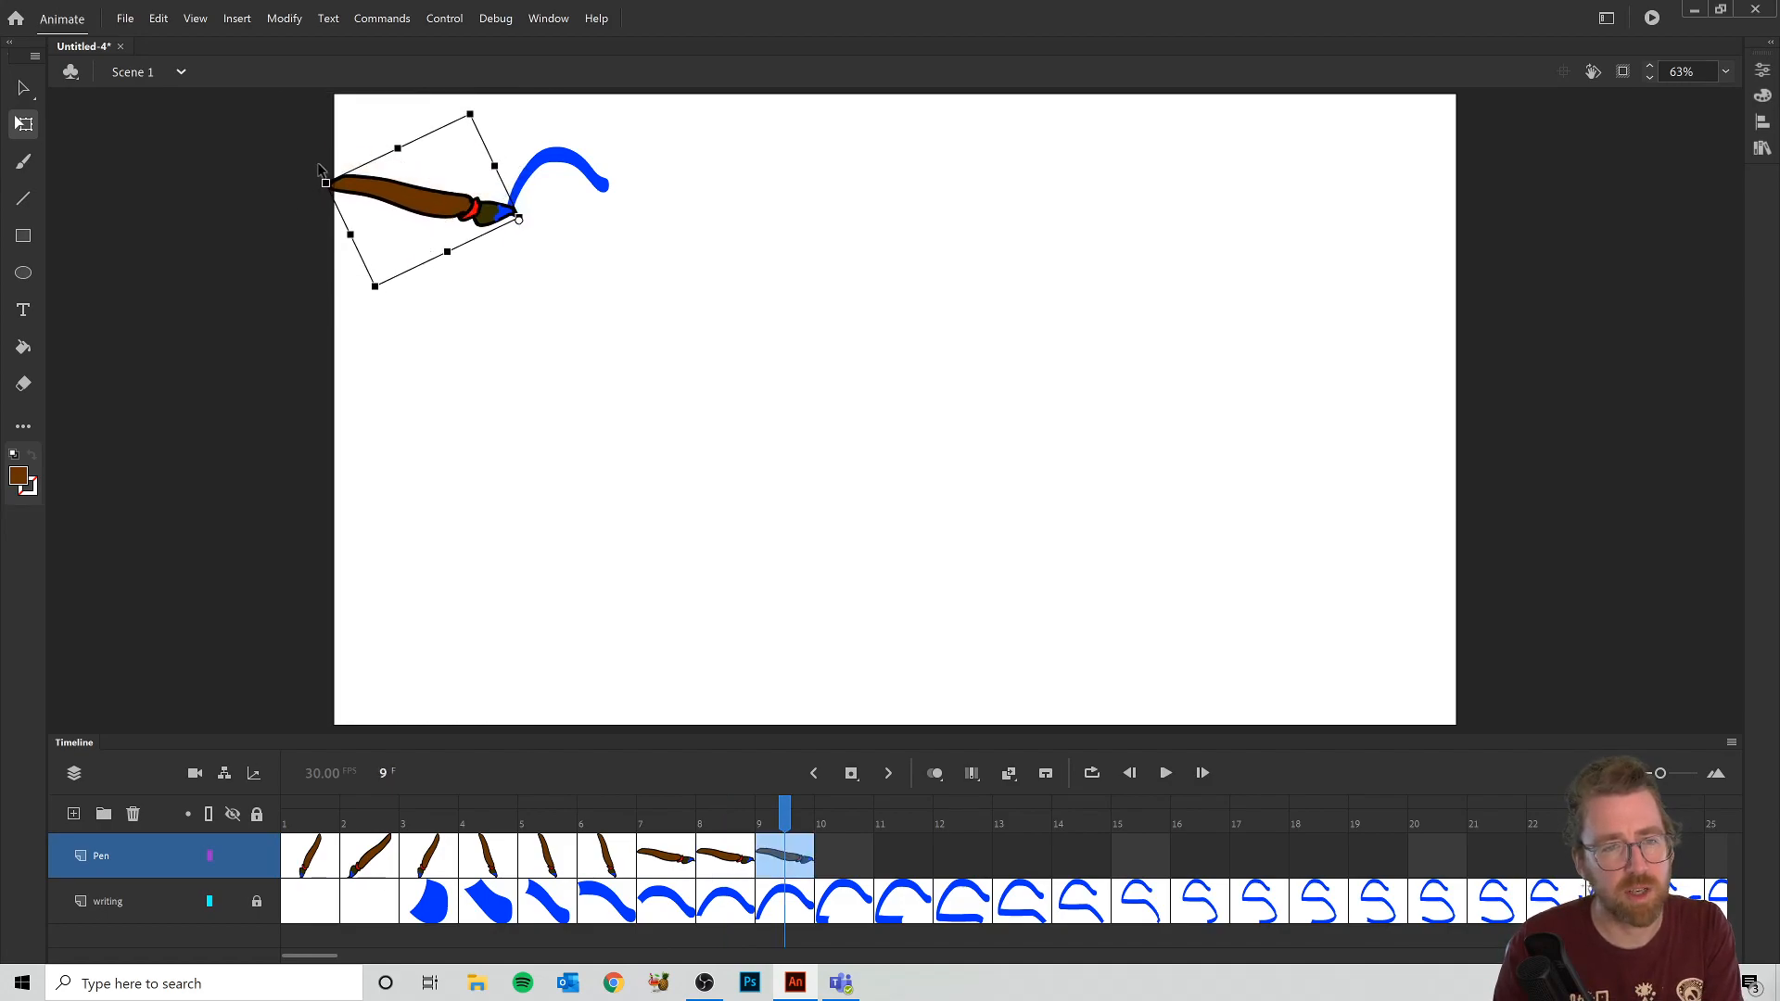
pyautogui.moveTo(318, 198)
pyautogui.mouseDown()
pyautogui.moveTo(318, 226)
pyautogui.moveTo(429, 235)
pyautogui.moveTo(429, 220)
pyautogui.mouseUp()
pyautogui.press('F6')
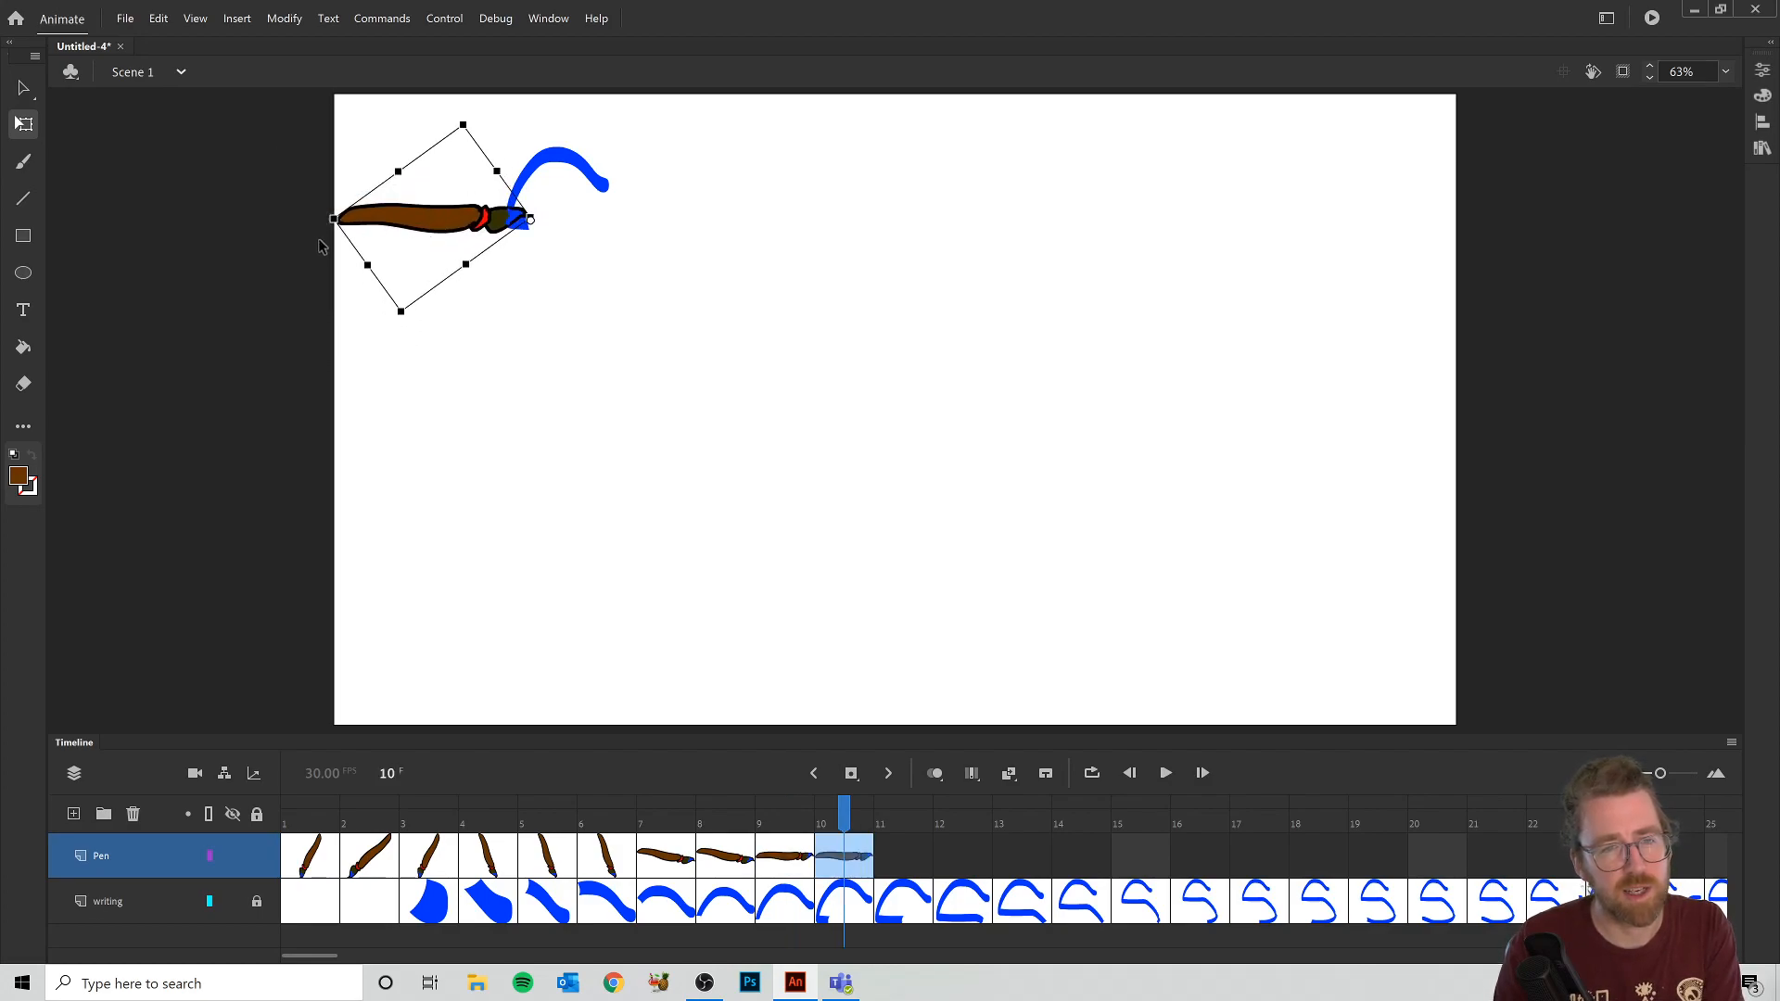
pyautogui.moveTo(403, 325)
pyautogui.mouseDown()
pyautogui.moveTo(513, 452)
pyautogui.moveTo(517, 366)
pyautogui.mouseUp()
pyautogui.moveTo(471, 303); pyautogui.dragTo(529, 304)
# Step: Add Pen layer keyframes at frames 11 to 15, repositioning the brush along the first letter's middle and lower curve
pyautogui.press('F6')
pyautogui.moveTo(572, 383)
pyautogui.mouseDown()
pyautogui.moveTo(611, 369)
pyautogui.moveTo(575, 330)
pyautogui.mouseUp()
pyautogui.press('F6')
pyautogui.press('F6')
pyautogui.moveTo(570, 323); pyautogui.dragTo(599, 369)
pyautogui.press('F6')
pyautogui.press('F6')
pyautogui.moveTo(692, 425); pyautogui.dragTo(524, 428)
# Step: Add Pen layer keyframes at frames 16 to 19, adjusting the brush to follow the growing lettering
pyautogui.press('F6')
pyautogui.moveTo(594, 301); pyautogui.dragTo(568, 328)
pyautogui.press('F6')
pyautogui.press('F6')
pyautogui.moveTo(453, 346); pyautogui.dragTo(452, 360)
pyautogui.moveTo(468, 454); pyautogui.dragTo(409, 399)
pyautogui.press('F6')
pyautogui.moveTo(465, 295)
pyautogui.mouseDown()
pyautogui.moveTo(441, 287)
pyautogui.moveTo(588, 246)
pyautogui.mouseUp()
# Step: Add Pen layer keyframes at frames 20 to 24, repositioning the brush to match the lettering in each changed frame
pyautogui.press('F6')
pyautogui.press('F6')
pyautogui.moveTo(680, 157); pyautogui.dragTo(704, 167)
pyautogui.press('F6')
pyautogui.moveTo(612, 223); pyautogui.dragTo(649, 192)
pyautogui.moveTo(685, 97); pyautogui.dragTo(740, 111)
pyautogui.press('F6')
pyautogui.press('F6')
pyautogui.moveTo(654, 167)
pyautogui.mouseDown()
pyautogui.moveTo(626, 187)
pyautogui.moveTo(607, 250)
pyautogui.moveTo(660, 287)
pyautogui.mouseUp()
# Step: Add Pen layer keyframes at frames 25 to 31 and reposition frame 31's paintbrush along the lettering
pyautogui.press('F6')
pyautogui.press('F6')
pyautogui.press('F6')
pyautogui.press('F6')
pyautogui.press('F6')
pyautogui.press('F6')
pyautogui.press('F6')
pyautogui.moveTo(742, 225)
pyautogui.mouseDown()
pyautogui.moveTo(768, 241)
pyautogui.moveTo(703, 255)
pyautogui.moveTo(815, 280)
pyautogui.moveTo(711, 183)
pyautogui.mouseUp()
# Step: Add Pen layer keyframes at frames 32 to 36 and move frame 36's paintbrush to follow the stroke
pyautogui.press('F6')
pyautogui.press('F6')
pyautogui.press('F6')
pyautogui.press('F6')
pyautogui.press('F6')
pyautogui.moveTo(699, 282)
pyautogui.mouseDown()
pyautogui.moveTo(780, 215)
pyautogui.moveTo(815, 246)
pyautogui.moveTo(799, 278)
pyautogui.moveTo(731, 280)
pyautogui.moveTo(660, 238)
pyautogui.mouseUp()
# Step: Add Pen layer keyframes at frames 37 to 45 and shift frame 45's paintbrush to the right
pyautogui.press('F6')
pyautogui.press('F6')
pyautogui.press('F6')
pyautogui.press('F6')
pyautogui.press('F6')
pyautogui.press('F6')
pyautogui.press('F6')
pyautogui.press('F6')
pyautogui.press('F6')
pyautogui.moveTo(718, 155); pyautogui.dragTo(756, 153)
# Step: Add Pen layer keyframes at frames 46 to 48, repositioning the brush in each one along the lettering
pyautogui.press('F6')
pyautogui.moveTo(624, 215); pyautogui.dragTo(649, 177)
pyautogui.press('F6')
pyautogui.moveTo(788, 116)
pyautogui.mouseDown()
pyautogui.moveTo(871, 171)
pyautogui.moveTo(847, 145)
pyautogui.mouseUp()
pyautogui.press('F6')
pyautogui.moveTo(746, 166)
pyautogui.mouseDown()
pyautogui.moveTo(758, 154)
pyautogui.moveTo(822, 187)
pyautogui.moveTo(856, 153)
pyautogui.mouseUp()
# Step: Add Pen layer keyframes at frames 49 to 51, adjusting the brush at frames 50 and 51 to follow the writing
pyautogui.press('F6')
pyautogui.press('F6')
pyautogui.moveTo(860, 150)
pyautogui.mouseDown()
pyautogui.moveTo(860, 80)
pyautogui.moveTo(864, 95)
pyautogui.mouseUp()
pyautogui.moveTo(897, 184); pyautogui.dragTo(641, 329)
pyautogui.press('F6')
pyautogui.moveTo(918, 250)
pyautogui.mouseDown()
pyautogui.moveTo(942, 396)
pyautogui.moveTo(842, 286)
pyautogui.mouseUp()
# Step: Add Pen layer keyframes at frames 52 to 61 and nudge frame 61's paintbrush to the right
pyautogui.press('F6')
pyautogui.press('F6')
pyautogui.press('F6')
pyautogui.press('F6')
pyautogui.press('F6')
pyautogui.press('F6')
pyautogui.press('F6')
pyautogui.press('F6')
pyautogui.press('F6')
pyautogui.press('F6')
pyautogui.hotkey('shift', 'Right')
pyautogui.hotkey('shift', 'Right')
pyautogui.hotkey('shift', 'Right')
pyautogui.hotkey('shift', 'Right')
# Step: Add Pen layer keyframes at frames 62 to 64, nudging the brush right along the fourth letter's crossbar
pyautogui.press('F6')
pyautogui.hotkey('shift', 'Right')
pyautogui.hotkey('shift', 'Right')
pyautogui.hotkey('shift', 'Right')
pyautogui.hotkey('shift', 'Right')
pyautogui.hotkey('shift', 'Up')
pyautogui.press('F6')
pyautogui.press('F6')
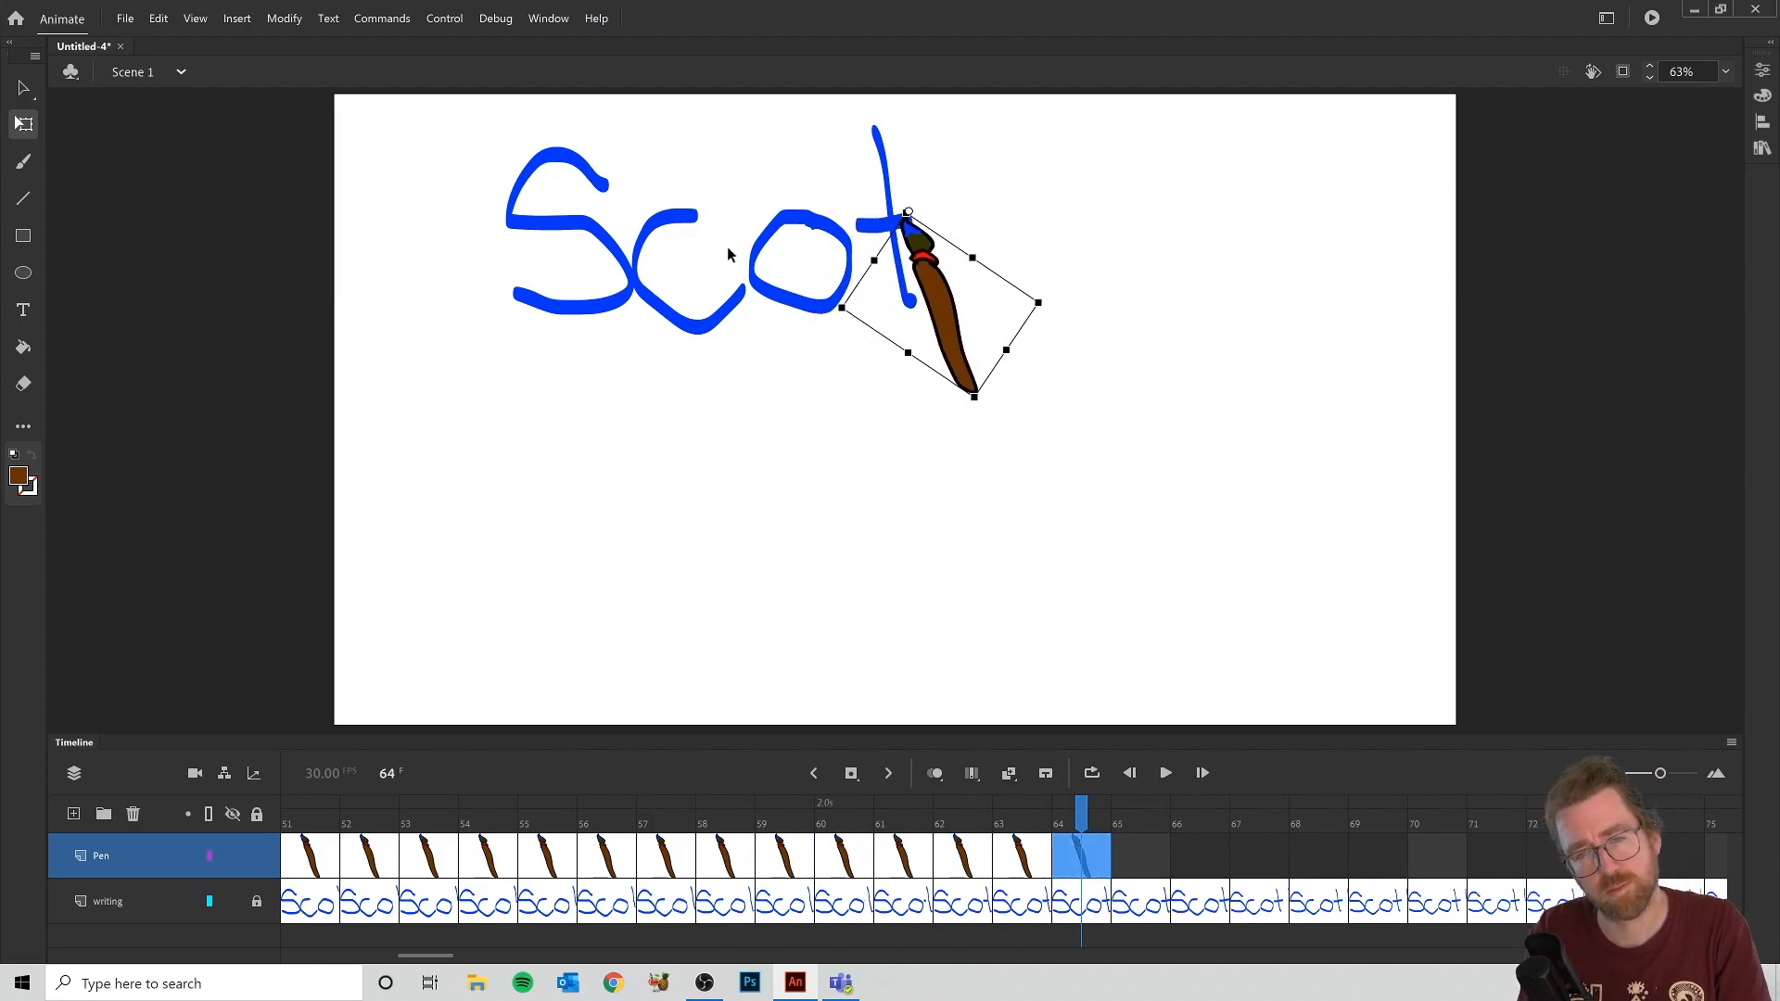
pyautogui.hotkey('shift', 'Right')
pyautogui.hotkey('shift', 'Right')
pyautogui.hotkey('shift', 'Right')
# Step: Add Pen layer keyframes at frames 65 to 67 and move frame 67's brush to the top of the fifth letter
pyautogui.press('F6')
pyautogui.press('F6')
pyautogui.press('F6')
pyautogui.hotkey('shift', 'Right')
pyautogui.hotkey('shift', 'Right')
pyautogui.hotkey('shift', 'Right')
pyautogui.moveTo(966, 284); pyautogui.dragTo(997, 195)
# Step: Add a Pen layer keyframe at frame 68 and nudge the brush down the fifth letter's stem
pyautogui.press('F6')
pyautogui.hotkey('shift', 'Down')
pyautogui.hotkey('shift', 'Down')
pyautogui.hotkey('shift', 'Down')
pyautogui.hotkey('shift', 'Down')
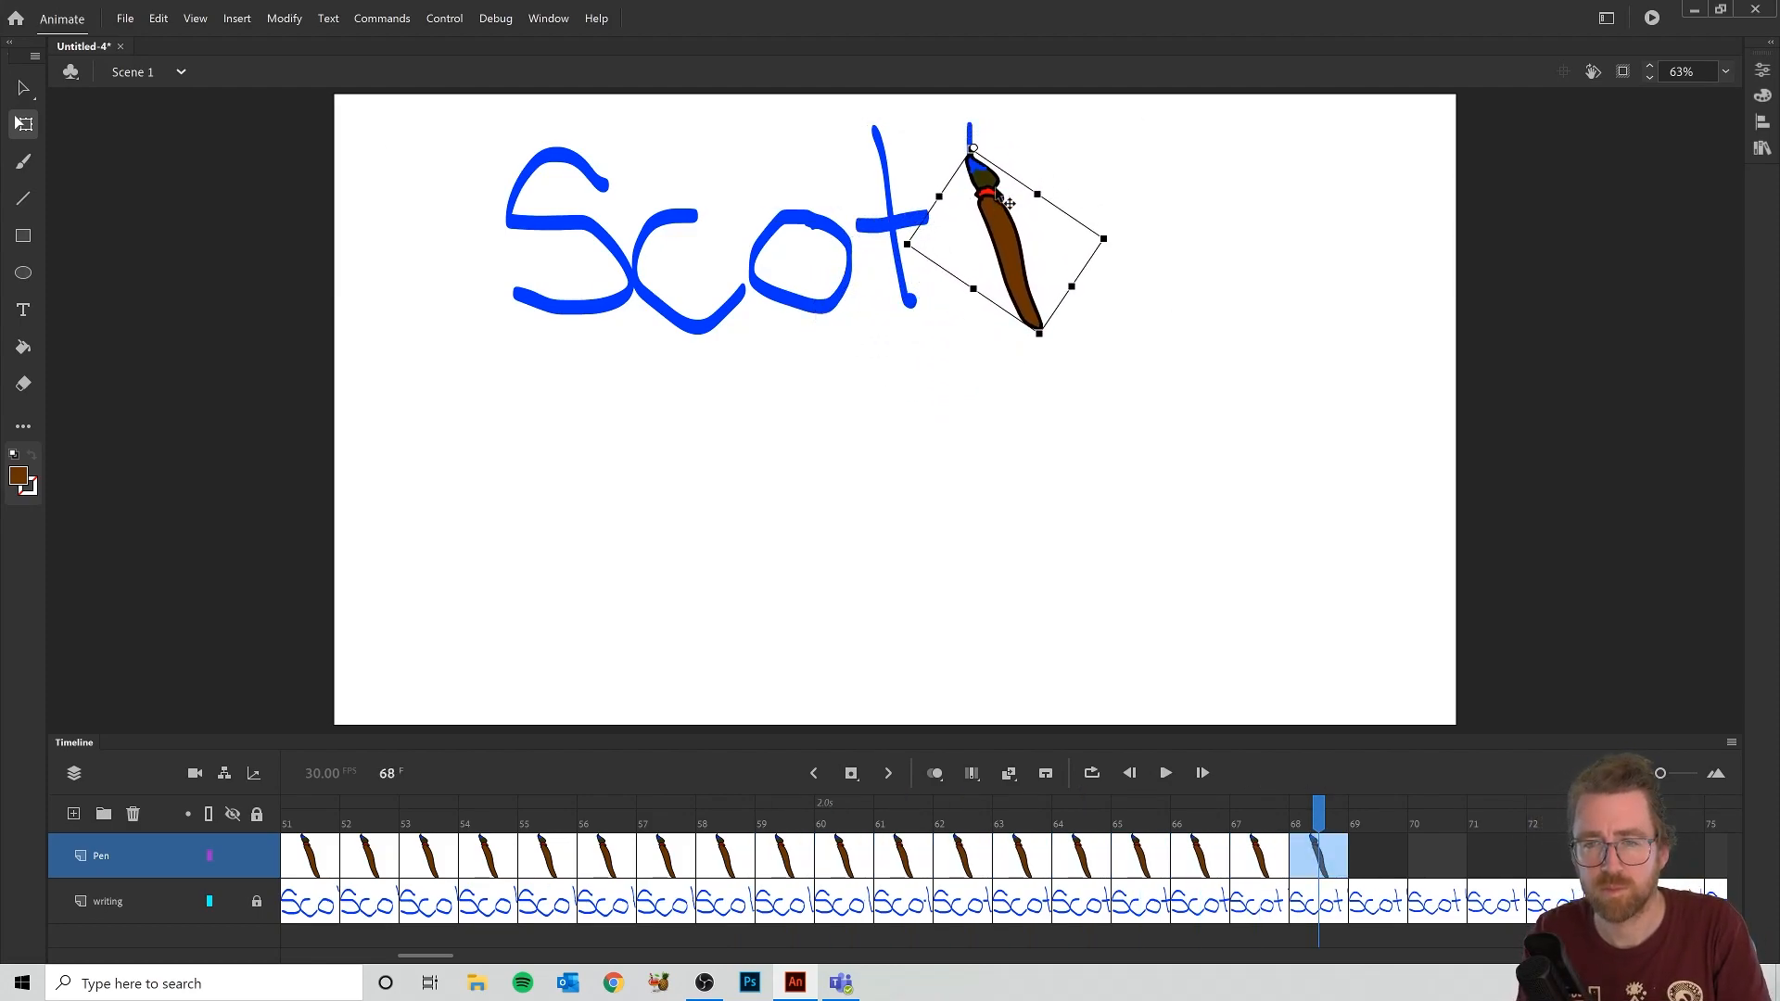
# Step: Add Pen layer keyframes at frames 69 and 70 and nudge frame 70's brush down the fifth letter's stem
pyautogui.press('F6')
pyautogui.press('F6')
pyautogui.hotkey('shift', 'Down')
pyautogui.hotkey('shift', 'Down')
pyautogui.hotkey('shift', 'Down')
pyautogui.hotkey('shift', 'Down')
pyautogui.hotkey('shift', 'Down')
# Step: Add Pen layer keyframes at frames 71 and 72, nudging the brush further down the fifth letter's stem on each
pyautogui.press('F6')
pyautogui.hotkey('shift', 'Down')
pyautogui.hotkey('shift', 'Down')
pyautogui.hotkey('shift', 'Down')
pyautogui.hotkey('shift', 'Down')
pyautogui.hotkey('shift', 'Down')
pyautogui.hotkey('shift', 'Down')
pyautogui.press('F6')
pyautogui.hotkey('shift', 'Down')
pyautogui.hotkey('shift', 'Down')
pyautogui.hotkey('shift', 'Down')
pyautogui.hotkey('shift', 'Down')
pyautogui.hotkey('shift', 'Down')
# Step: Add Pen layer keyframes at frames 73 and 74, nudging the brush down and slightly right along the fifth letter's stem
pyautogui.press('F6')
pyautogui.hotkey('shift', 'Down')
pyautogui.hotkey('shift', 'Down')
pyautogui.hotkey('shift', 'Down')
pyautogui.hotkey('shift', 'Down')
pyautogui.hotkey('shift', 'Right')
pyautogui.press('F6')
pyautogui.hotkey('shift', 'Down')
pyautogui.hotkey('shift', 'Down')
pyautogui.hotkey('shift', 'Right')
# Step: Add a Pen layer keyframe at frame 75 and nudge the brush to the bottom of the fifth letter's stem
pyautogui.press('F6')
pyautogui.hotkey('shift', 'Down')
pyautogui.hotkey('shift', 'Down')
pyautogui.hotkey('shift', 'Down')
pyautogui.hotkey('shift', 'Down')
pyautogui.hotkey('shift', 'Down')
pyautogui.hotkey('shift', 'Down')
pyautogui.hotkey('shift', 'Down')
pyautogui.hotkey('shift', 'Right')
# Step: Add a Pen layer keyframe at frame 76, rotate the brush counterclockwise and move its tip to the left end of the fifth letter's crossbar
pyautogui.press('F6')
pyautogui.moveTo(1163, 385); pyautogui.dragTo(1182, 310)
pyautogui.moveTo(1060, 378); pyautogui.dragTo(1014, 274)
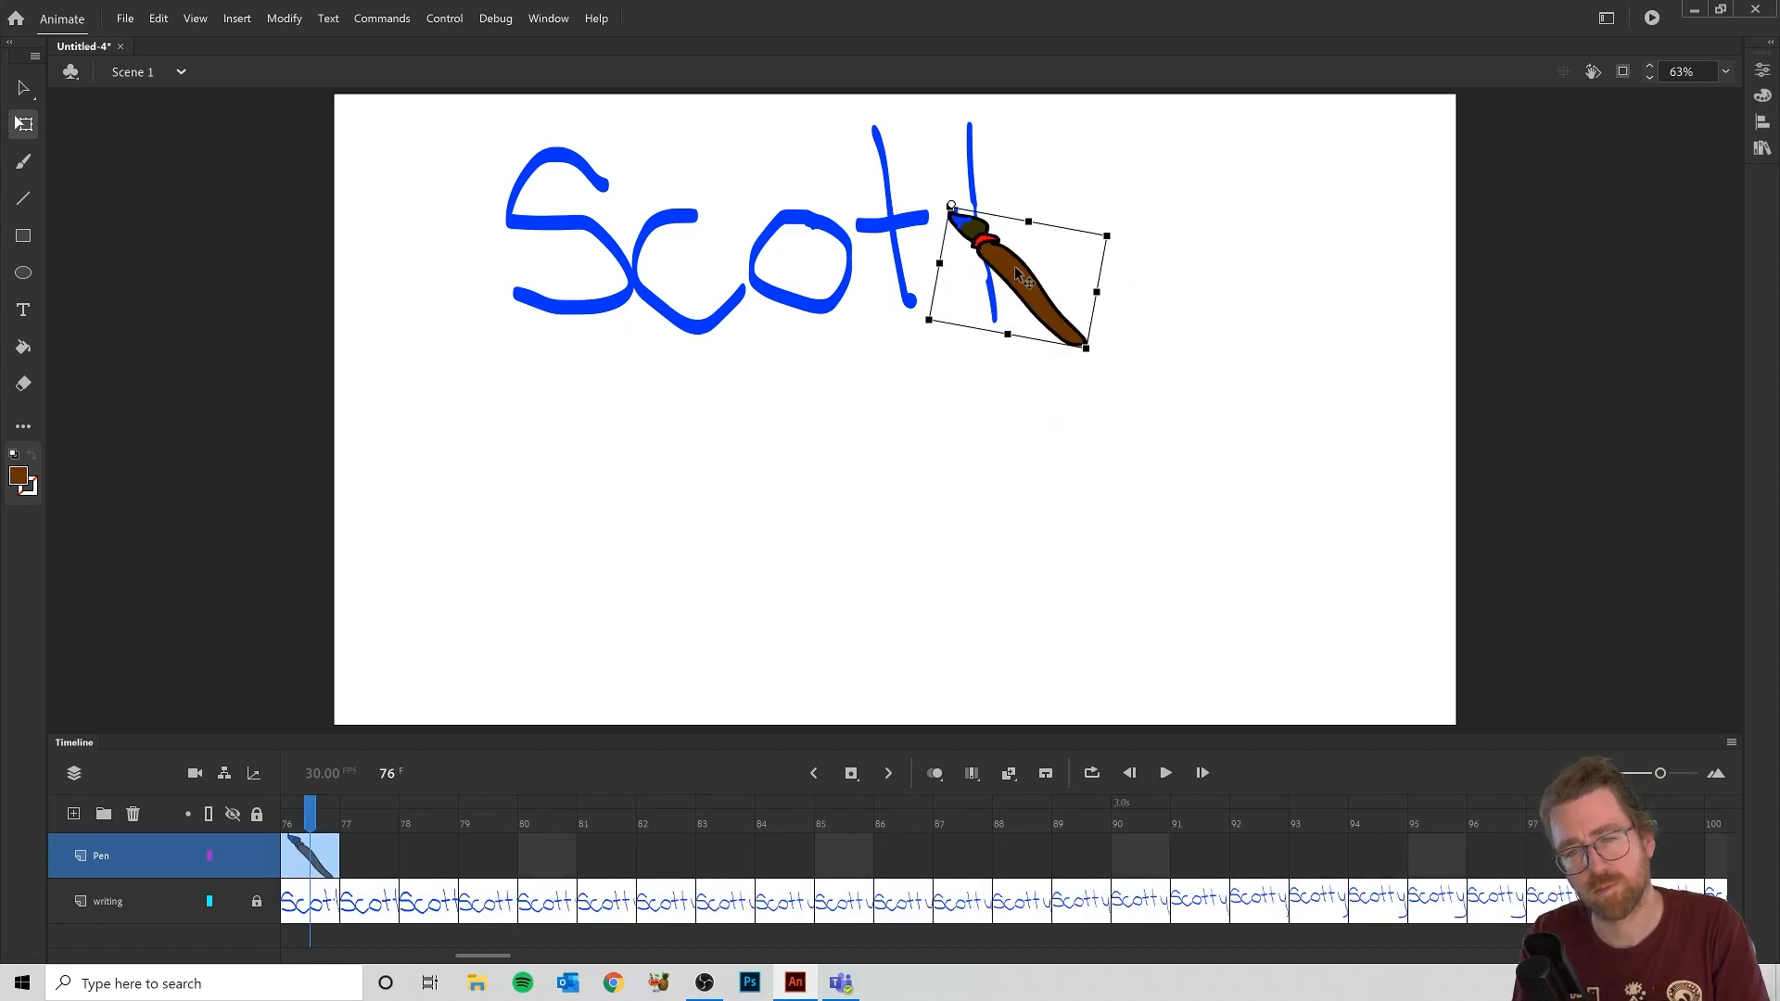
# Step: Add Pen layer keyframes at frames 77 and 78, nudging the brush right along the fifth letter's crossbar
pyautogui.press('F6')
pyautogui.hotkey('shift', 'Right')
pyautogui.press('F6')
pyautogui.hotkey('shift', 'Right')
pyautogui.hotkey('shift', 'Right')
pyautogui.hotkey('shift', 'Right')
# Step: Add a Pen layer keyframe at frame 79 and nudge the brush right to the start of the sixth letter
pyautogui.press('F6')
pyautogui.hotkey('shift', 'Right')
pyautogui.hotkey('shift', 'Right')
pyautogui.hotkey('shift', 'Right')
pyautogui.hotkey('shift', 'Right')
pyautogui.hotkey('shift', 'Right')
pyautogui.hotkey('shift', 'Right')
pyautogui.hotkey('shift', 'Right')
pyautogui.hotkey('shift', 'Right')
pyautogui.hotkey('shift', 'Right')
pyautogui.hotkey('shift', 'Right')
pyautogui.hotkey('shift', 'Right')
pyautogui.hotkey('shift', 'Right')
pyautogui.hotkey('shift', 'Right')
pyautogui.hotkey('shift', 'Right')
pyautogui.hotkey('shift', 'Right')
# Step: Add Pen layer keyframes at frames 80 and 81, nudging the brush down the upper part of the sixth letter's left stroke
pyautogui.press('F6')
pyautogui.hotkey('shift', 'Down')
pyautogui.hotkey('shift', 'Down')
pyautogui.hotkey('shift', 'Down')
pyautogui.press('F6')
pyautogui.hotkey('shift', 'Right')
pyautogui.hotkey('shift', 'Down')
pyautogui.hotkey('shift', 'Down')
pyautogui.hotkey('shift', 'Down')
pyautogui.hotkey('shift', 'Down')
pyautogui.hotkey('shift', 'Down')
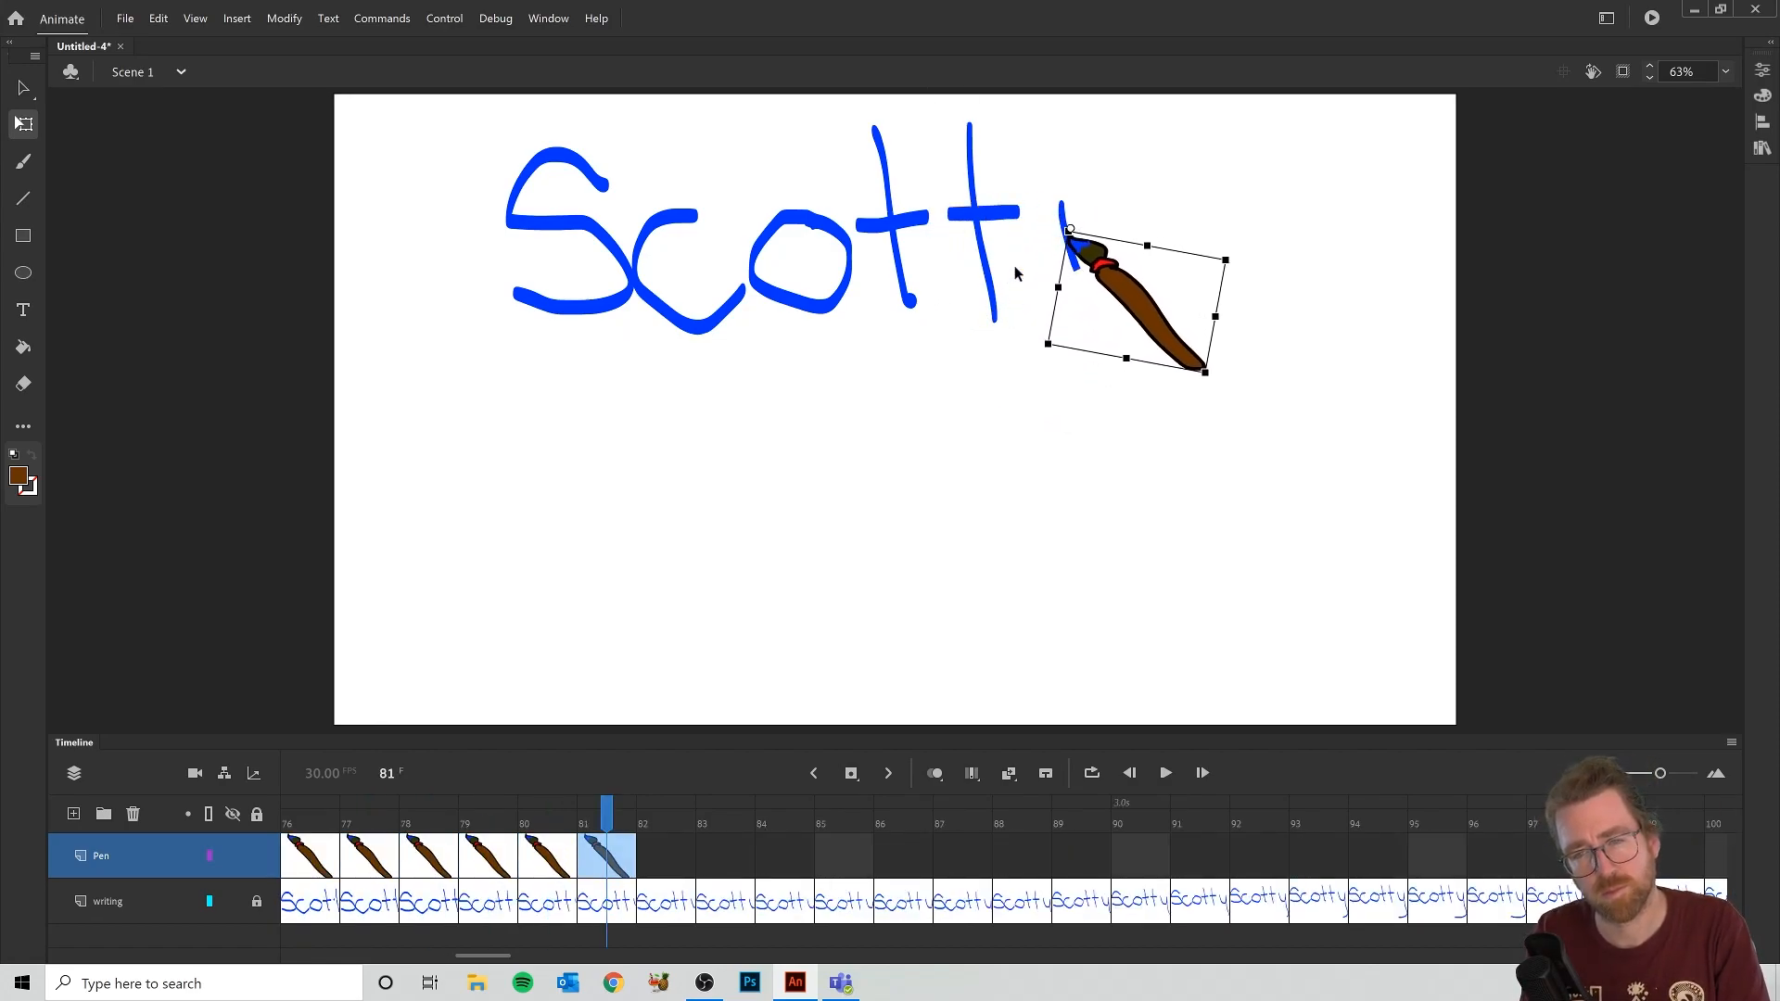
# Step: Add a Pen layer keyframe at frame 82 and nudge the brush right and further down the sixth letter's left stroke
pyautogui.press('F6')
pyautogui.hotkey('shift', 'Right')
pyautogui.hotkey('shift', 'Down')
pyautogui.hotkey('shift', 'Down')
pyautogui.hotkey('shift', 'Down')
pyautogui.hotkey('shift', 'Down')
pyautogui.hotkey('shift', 'Down')
pyautogui.hotkey('shift', 'Down')
# Step: Add two more Pen layer keyframes, nudging the brush right along the bottom of the sixth letter's bowl
pyautogui.press('F6')
pyautogui.hotkey('shift', 'Right')
pyautogui.hotkey('shift', 'Right')
pyautogui.hotkey('shift', 'Right')
pyautogui.hotkey('shift', 'Right')
pyautogui.hotkey('shift', 'Right')
pyautogui.hotkey('shift', 'Right')
pyautogui.hotkey('shift', 'Right')
pyautogui.press('F6')
pyautogui.hotkey('shift', 'Right')
pyautogui.hotkey('shift', 'Right')
pyautogui.hotkey('shift', 'Right')
pyautogui.hotkey('shift', 'Right')
# Step: Add two more Pen layer keyframes, nudging the brush up to the top of the sixth letter's right stroke
pyautogui.press('F6')
pyautogui.hotkey('shift', 'Up')
pyautogui.hotkey('shift', 'Up')
pyautogui.hotkey('shift', 'Up')
pyautogui.hotkey('shift', 'Up')
pyautogui.press('F6')
pyautogui.hotkey('shift', 'Up')
pyautogui.hotkey('shift', 'Up')
pyautogui.hotkey('shift', 'Up')
pyautogui.hotkey('shift', 'Up')
pyautogui.hotkey('shift', 'Up')
pyautogui.hotkey('shift', 'Up')
pyautogui.hotkey('shift', 'Up')
pyautogui.hotkey('shift', 'Up')
# Step: Add another Pen layer keyframe and nudge the brush back down the sixth letter's right stroke
pyautogui.press('F6')
pyautogui.hotkey('shift', 'Down')
pyautogui.hotkey('shift', 'Down')
pyautogui.hotkey('shift', 'Down')
pyautogui.hotkey('shift', 'Down')
pyautogui.hotkey('shift', 'Down')
pyautogui.hotkey('shift', 'Down')
pyautogui.hotkey('shift', 'Down')
pyautogui.hotkey('shift', 'Down')
pyautogui.hotkey('shift', 'Down')
pyautogui.hotkey('shift', 'Down')
pyautogui.hotkey('shift', 'Down')
pyautogui.hotkey('shift', 'Down')
pyautogui.hotkey('shift', 'Down')
pyautogui.hotkey('shift', 'Down')
pyautogui.hotkey('shift', 'Down')
# Step: Add a Pen layer keyframe, rotate the brush clockwise so its handle points down, and nudge it down and right along the sixth letter's tail
pyautogui.press('F6')
pyautogui.moveTo(1277, 467)
pyautogui.mouseDown()
pyautogui.moveTo(1078, 554)
pyautogui.moveTo(1052, 616)
pyautogui.mouseUp()
pyautogui.hotkey('shift', 'Down')
pyautogui.hotkey('shift', 'Down')
pyautogui.hotkey('shift', 'Down')
pyautogui.hotkey('shift', 'Down')
pyautogui.hotkey('shift', 'Down')
pyautogui.hotkey('shift', 'Down')
pyautogui.hotkey('shift', 'Down')
pyautogui.hotkey('shift', 'Right')
pyautogui.hotkey('shift', 'Right')
# Step: Add two Pen layer keyframes, nudging the brush further down and right to follow the sixth letter's descending tail
pyautogui.press('F6')
pyautogui.hotkey('shift', 'Down')
pyautogui.hotkey('shift', 'Down')
pyautogui.hotkey('shift', 'Down')
pyautogui.hotkey('shift', 'Down')
pyautogui.hotkey('shift', 'Down')
pyautogui.hotkey('shift', 'Down')
pyautogui.hotkey('shift', 'Right')
pyautogui.press('F6')
pyautogui.hotkey('shift', 'Down')
pyautogui.hotkey('shift', 'Down')
pyautogui.hotkey('shift', 'Down')
pyautogui.hotkey('shift', 'Down')
pyautogui.hotkey('shift', 'Down')
pyautogui.hotkey('shift', 'Right')
pyautogui.hotkey('shift', 'Right')
# Step: Add Pen layer keyframes up to frame 93, moving the brush around the lower right bend of the sixth letter's tail
pyautogui.press('F6')
pyautogui.hotkey('shift', 'Down')
pyautogui.hotkey('shift', 'Down')
pyautogui.hotkey('shift', 'Down')
pyautogui.hotkey('shift', 'Right')
pyautogui.hotkey('shift', 'Right')
pyautogui.press('F6')
pyautogui.moveTo(1109, 553); pyautogui.dragTo(1074, 571)
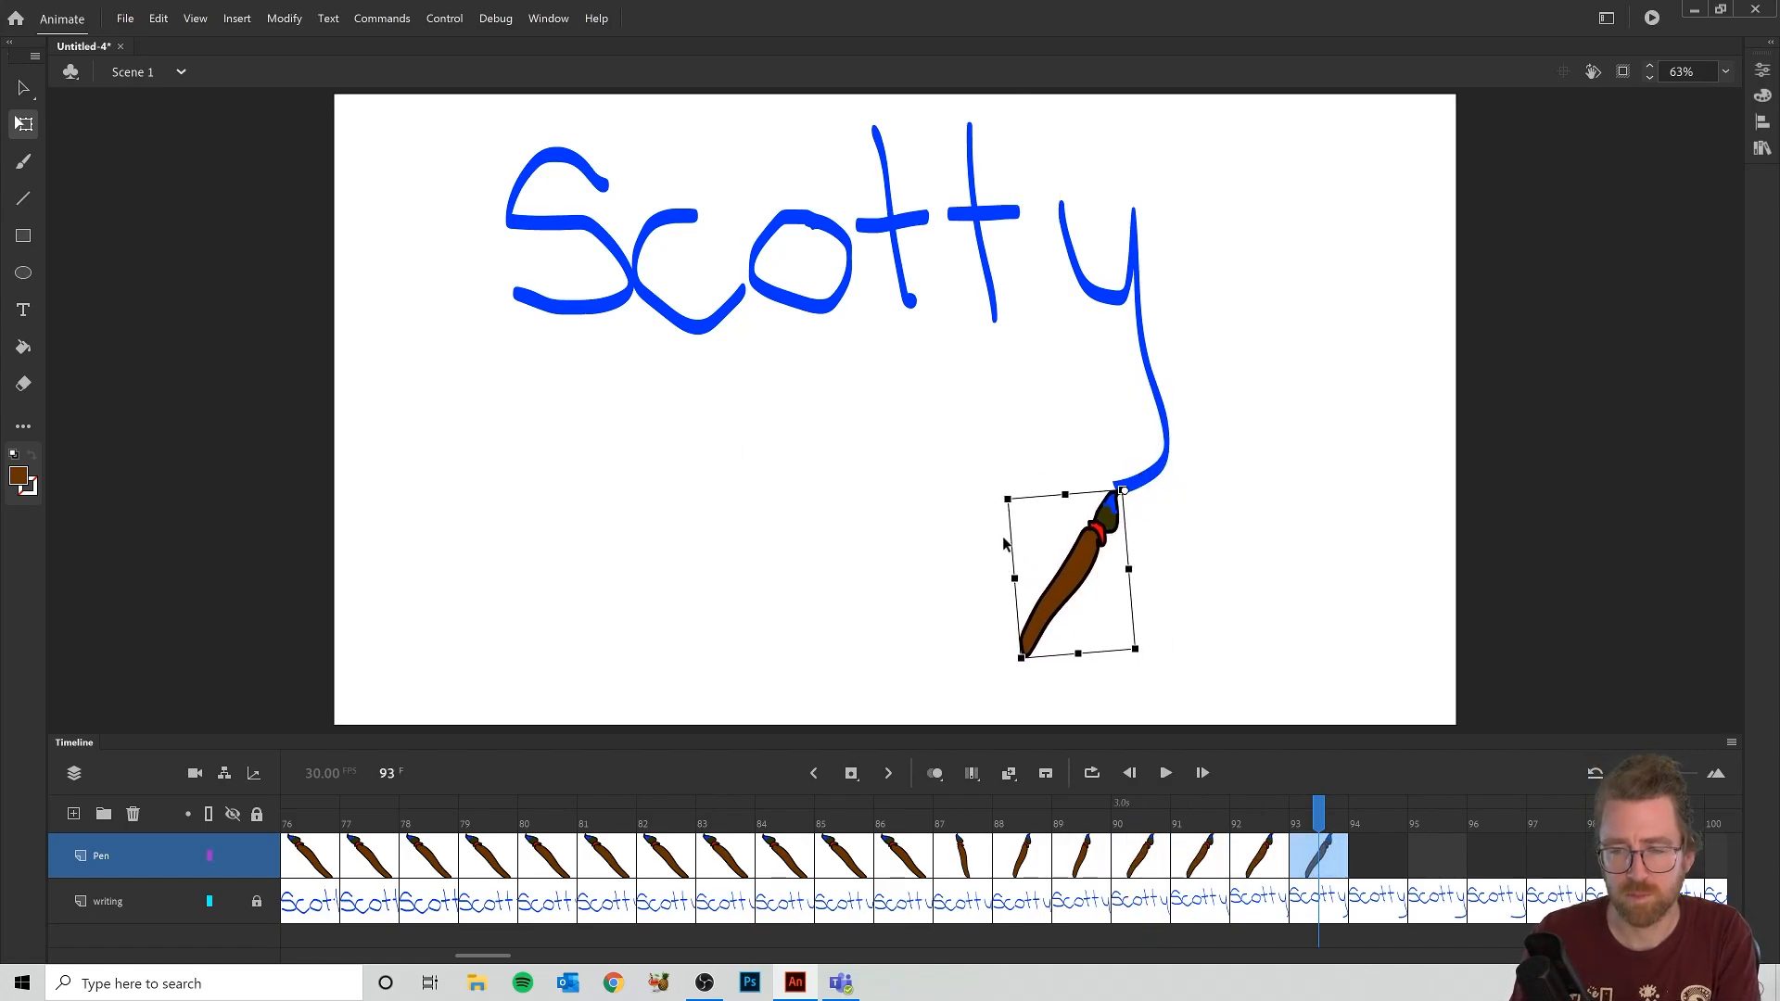
# Step: Add Pen layer keyframes from frame 94 onward, rotating the brush clockwise and moving it left along the bottom of the sixth letter's tail
pyautogui.press('F6')
pyautogui.moveTo(1005, 491); pyautogui.dragTo(1031, 403)
pyautogui.moveTo(1063, 516); pyautogui.dragTo(954, 516)
pyautogui.press('F6')
pyautogui.press('F6')
pyautogui.press('F6')
pyautogui.moveTo(954, 515); pyautogui.dragTo(900, 475)
# Step: Add Pen layer keyframes through frame 101, rotating the brush and moving its tip up to the left end of the sixth letter's tail
pyautogui.press('F6')
pyautogui.press('F6')
pyautogui.moveTo(869, 362); pyautogui.dragTo(918, 329)
pyautogui.press('F6')
pyautogui.moveTo(841, 408); pyautogui.dragTo(817, 389)
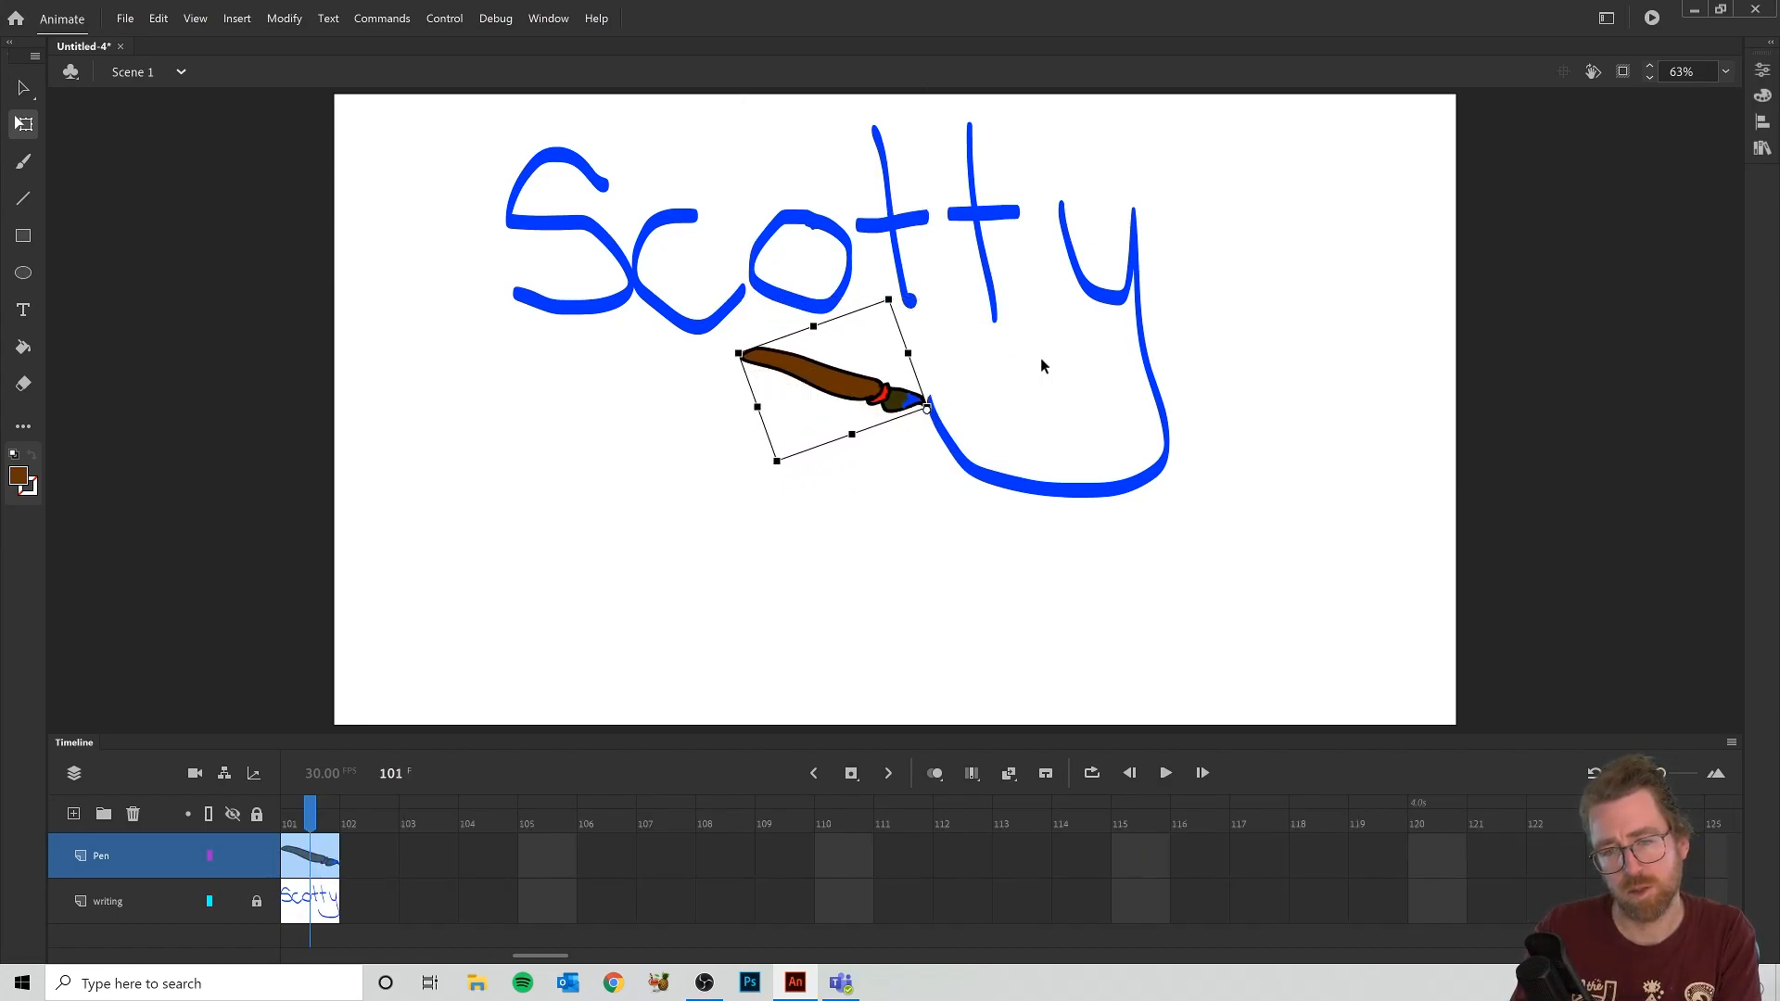
# Step: At frame 101, nudge the brush up and right onto the tail's end and rotate it slightly clockwise
pyautogui.press('Up')
pyautogui.press('Up')
pyautogui.press('Up')
pyautogui.press('Up')
pyautogui.press('Up')
pyautogui.press('Up')
pyautogui.press('Right')
pyautogui.press('Right')
pyautogui.press('Right')
pyautogui.press('Right')
pyautogui.press('Right')
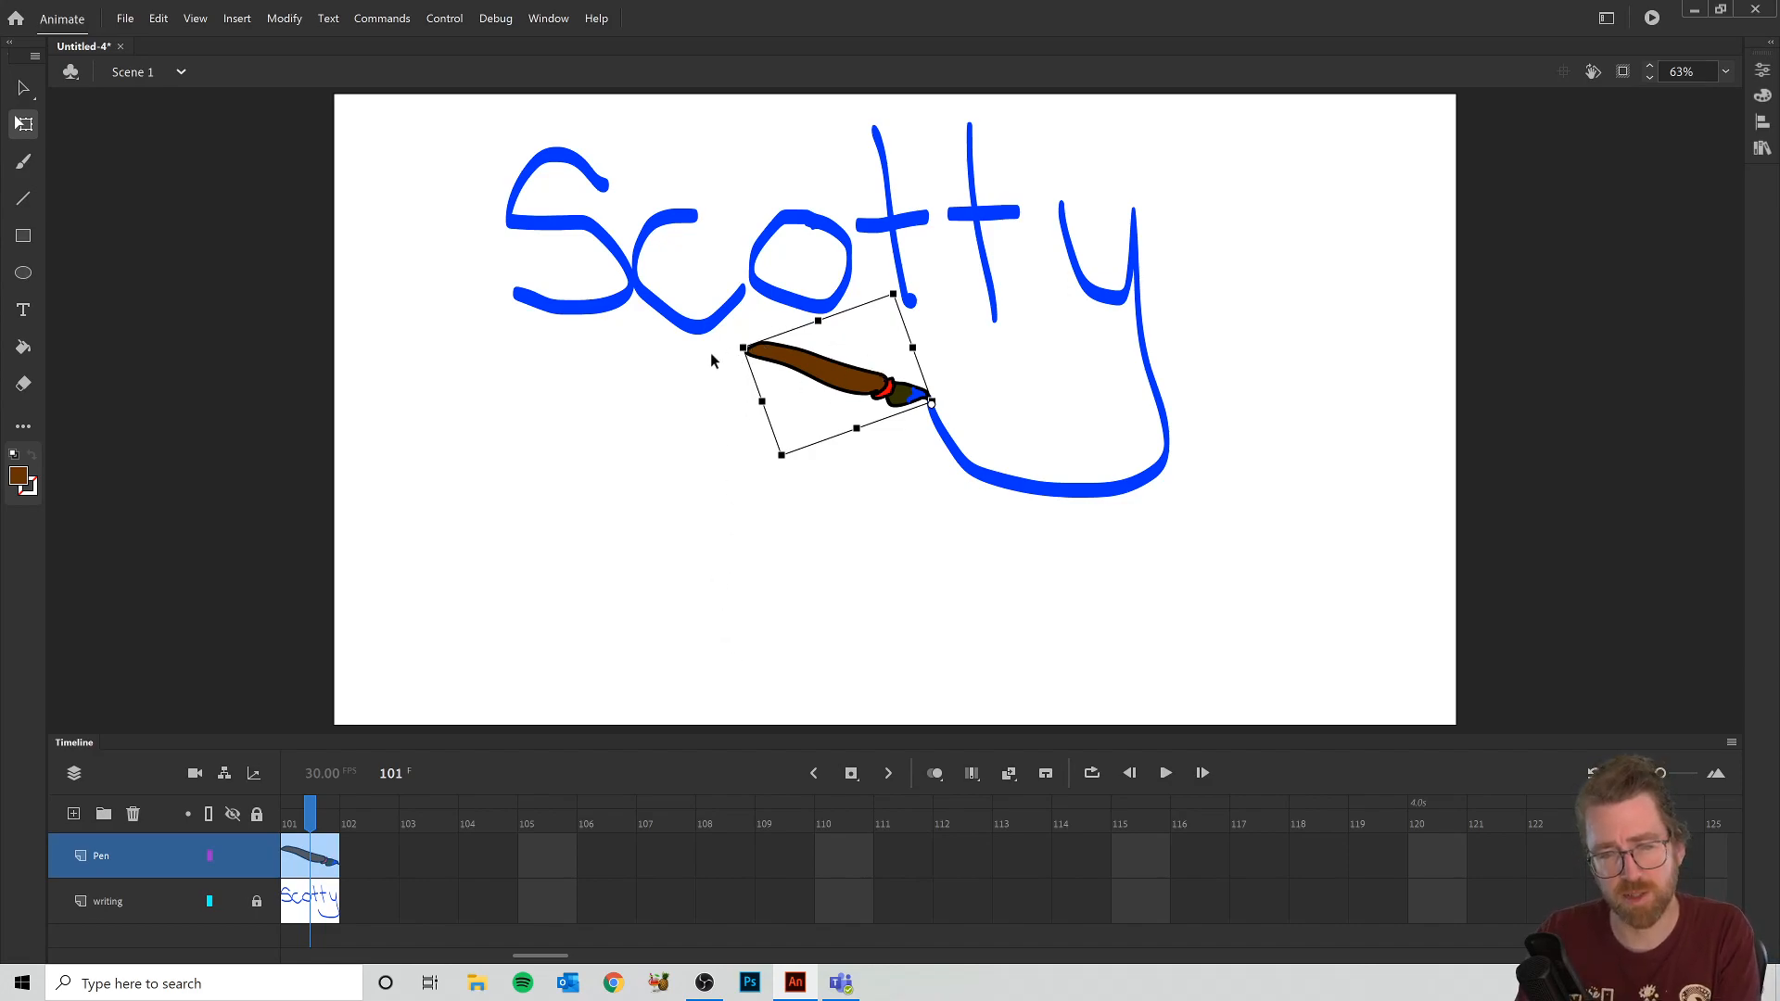
pyautogui.moveTo(735, 349); pyautogui.dragTo(756, 301)
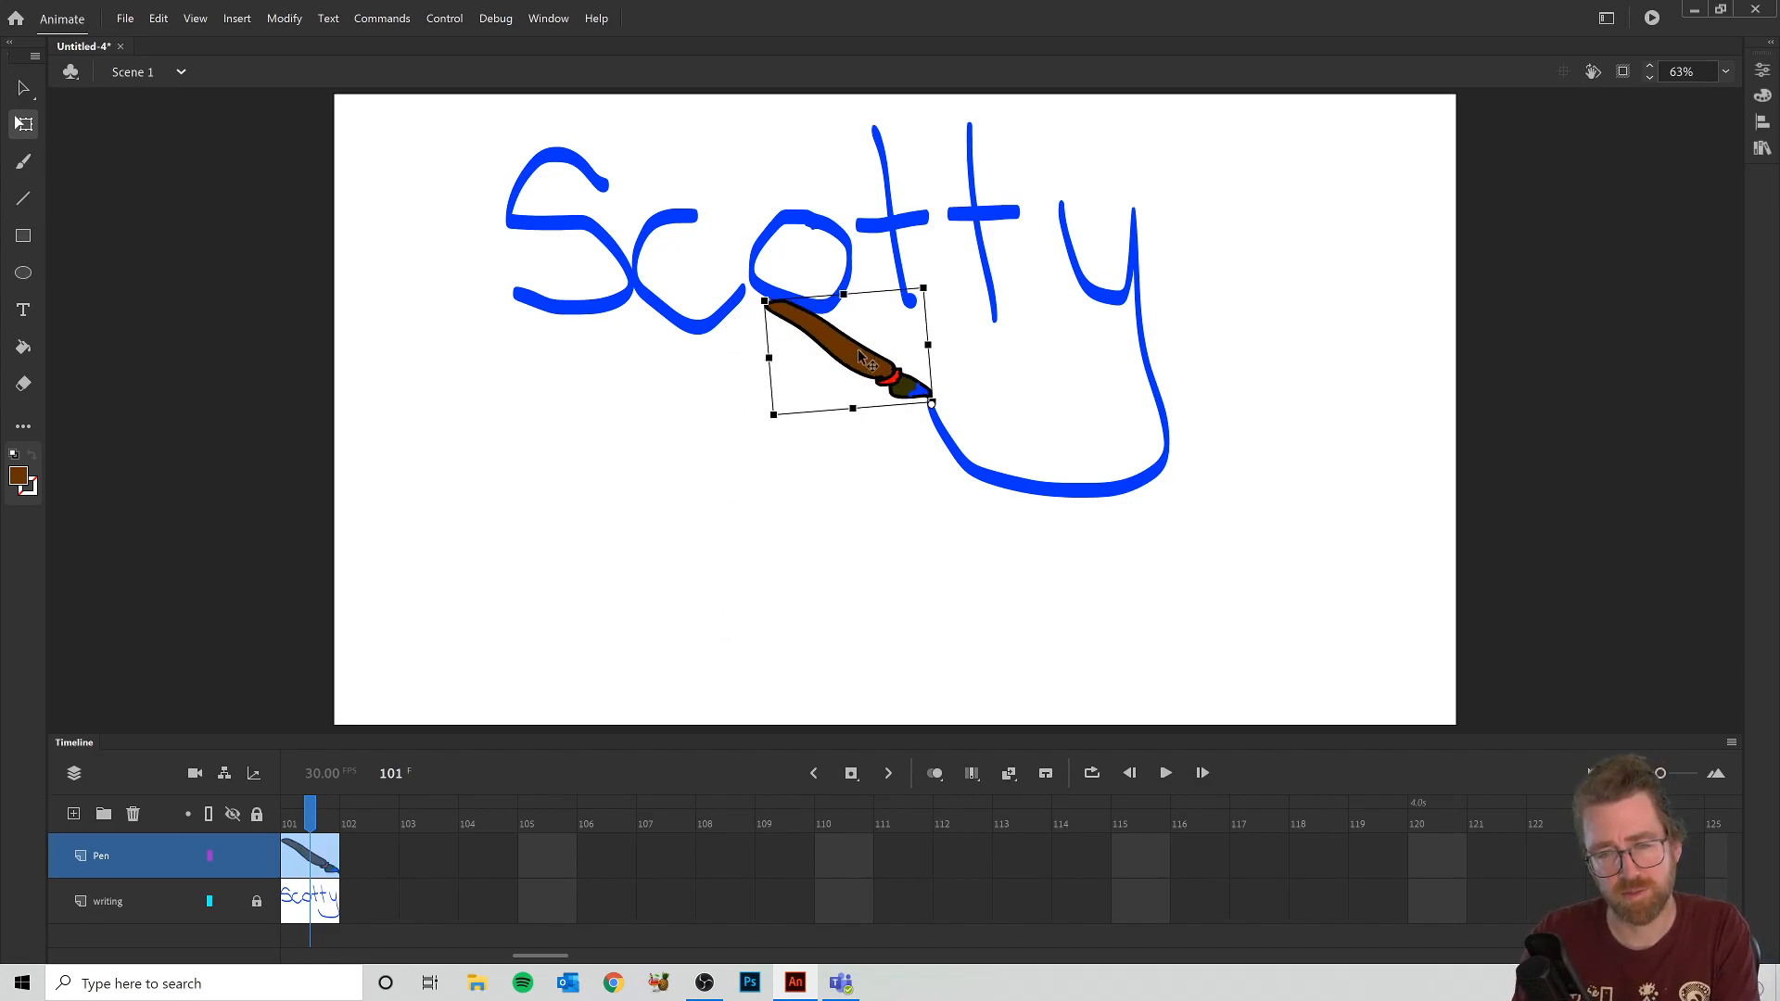
# Step: Add Pen layer keyframes at frames 102 to 106, moving the brush up and off the stage past its upper edge
pyautogui.press('F6')
pyautogui.moveTo(829, 363)
pyautogui.mouseDown()
pyautogui.moveTo(756, 147)
pyautogui.moveTo(686, 58)
pyautogui.moveTo(733, 93)
pyautogui.moveTo(704, 77)
pyautogui.mouseUp()
pyautogui.press('F6')
pyautogui.press('F6')
pyautogui.press('F6')
pyautogui.press('F6')
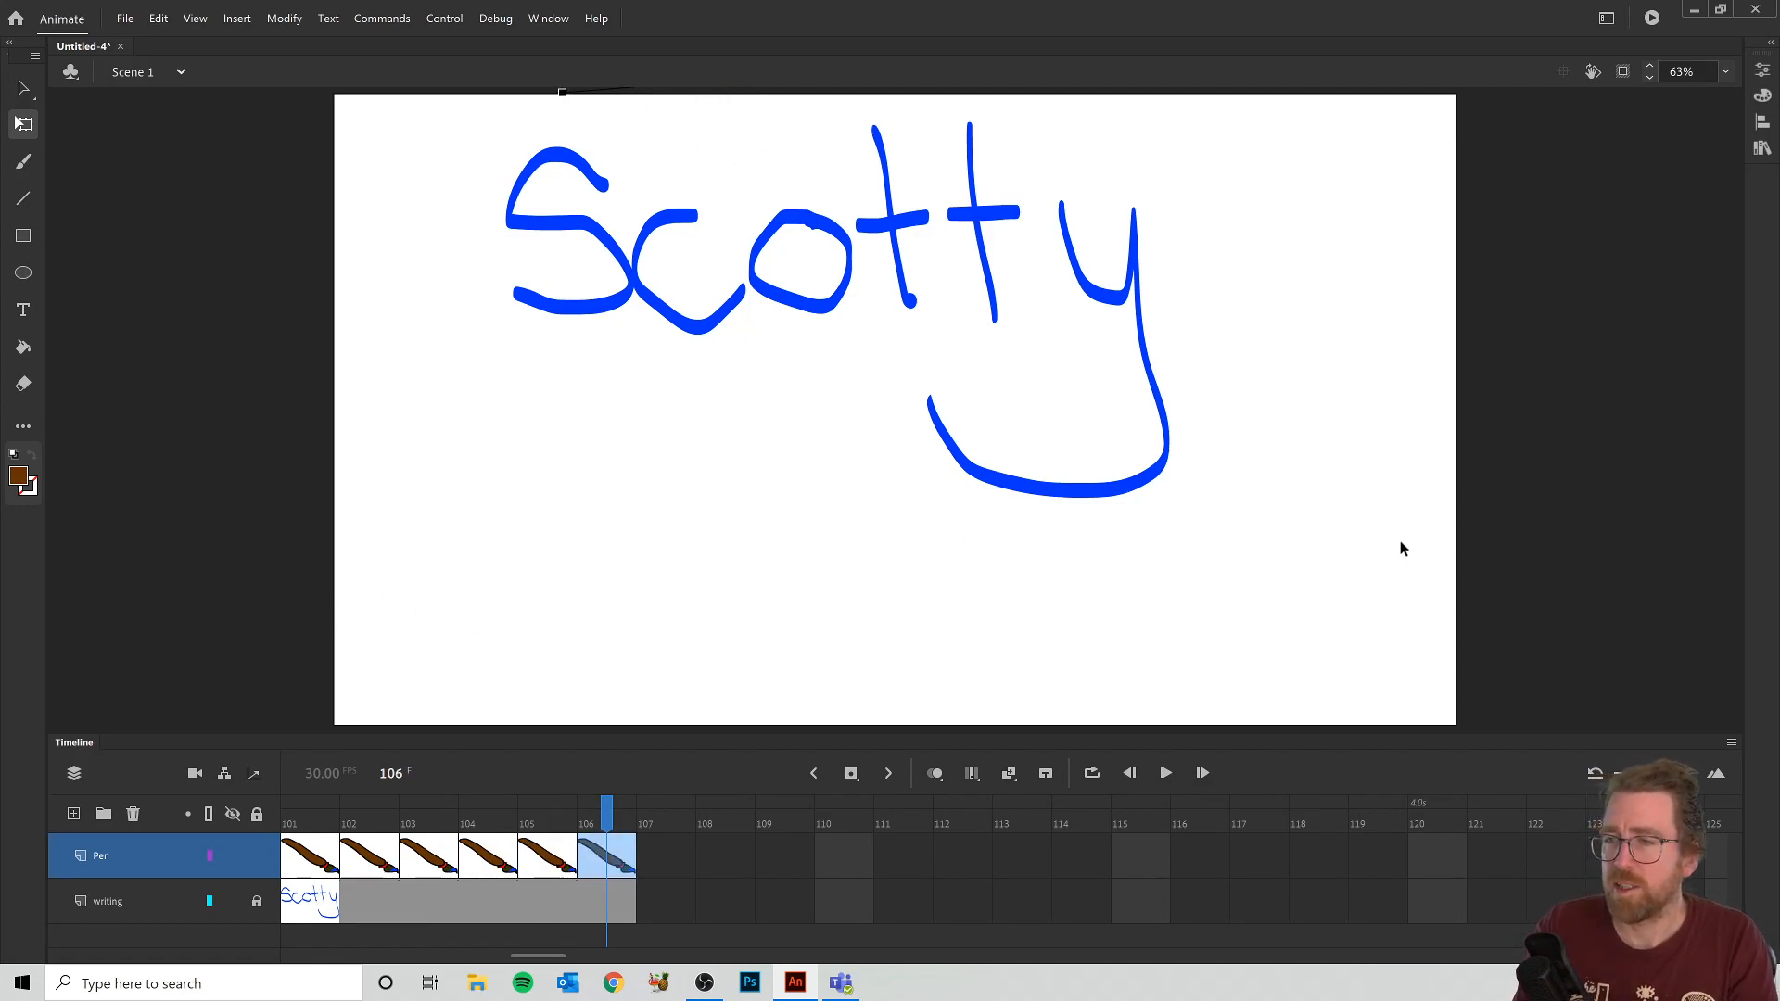
# Step: Test the movie to review the brush writing the name, and close the preview
pyautogui.click(1652, 18)
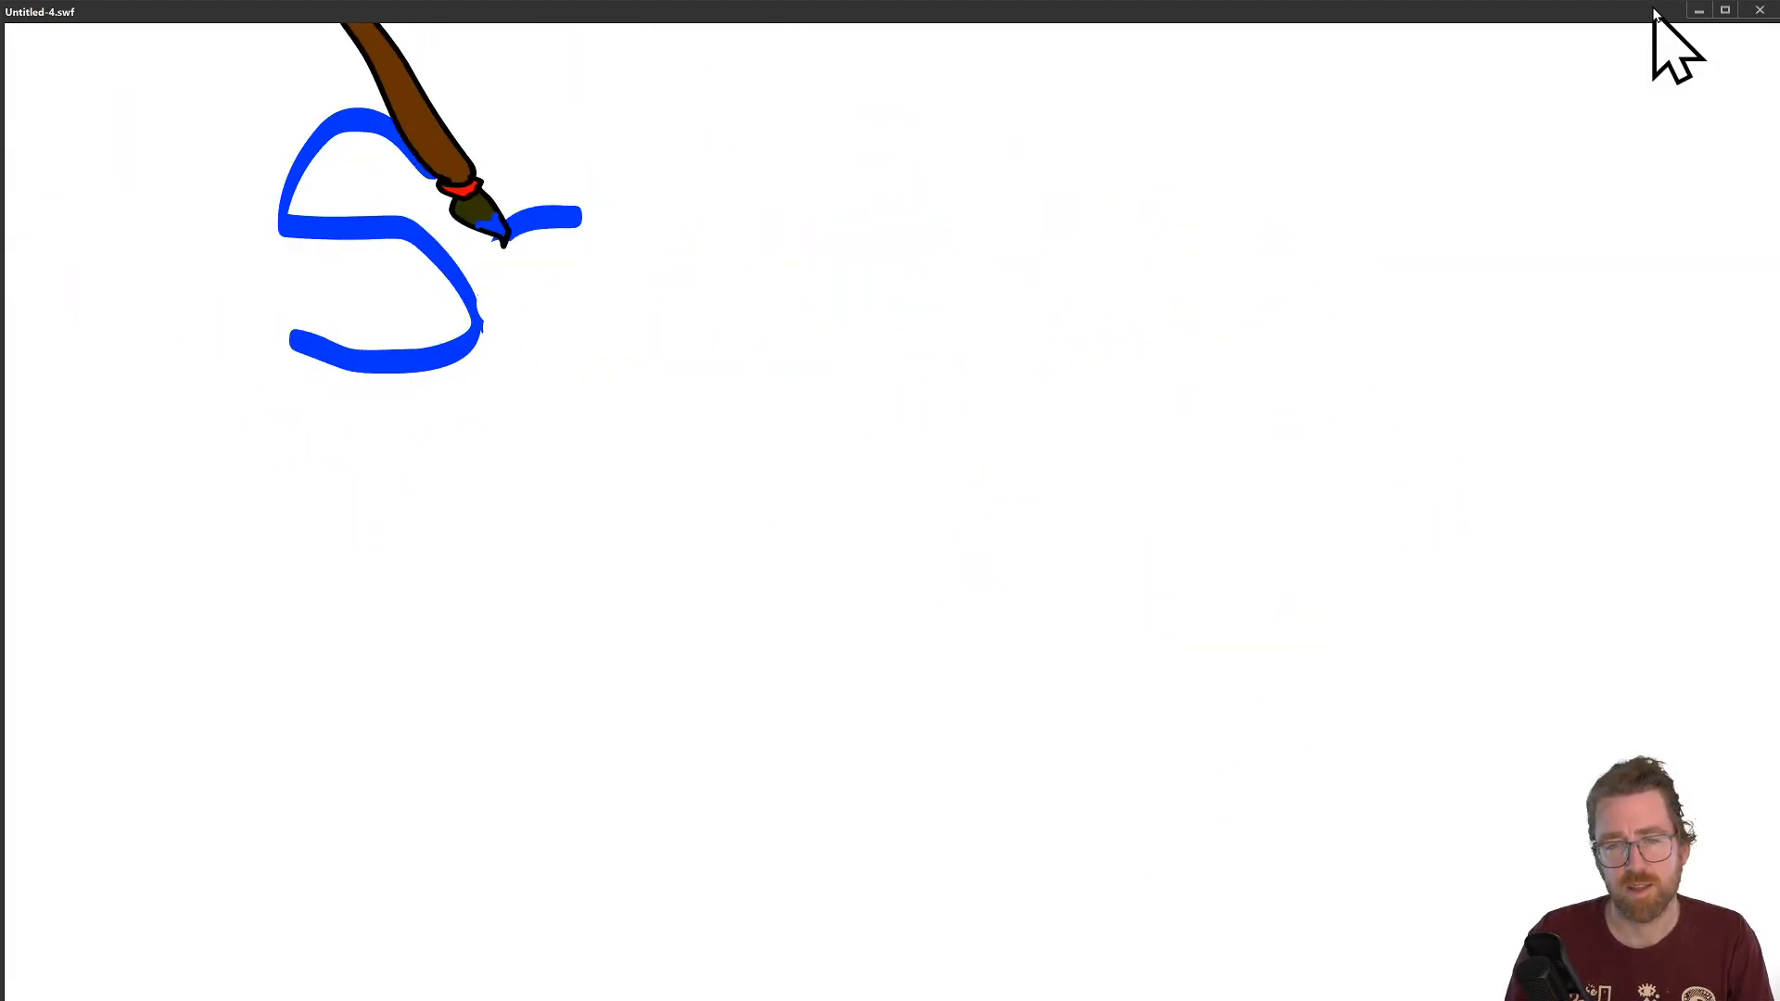
pyautogui.click(1759, 11)
# Step: Set the brush fill colour to the blue sampled from the name's first letter
pyautogui.click(18, 476)
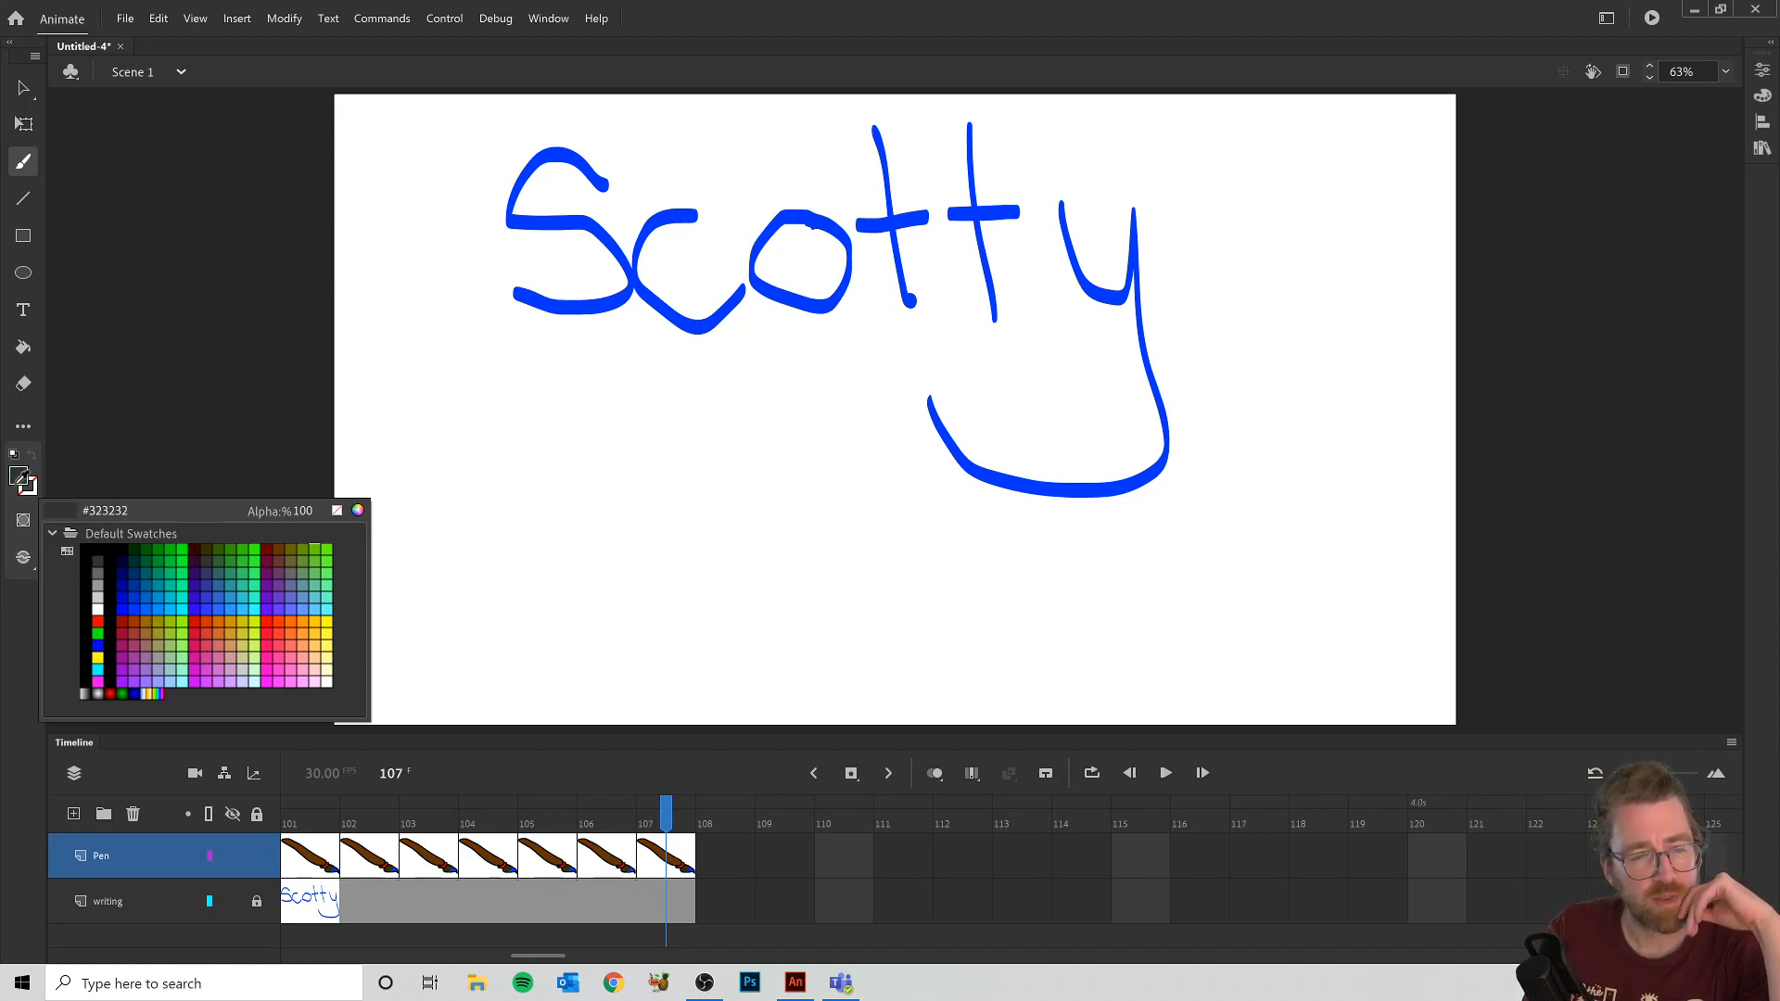
pyautogui.click(19, 478)
pyautogui.click(19, 478)
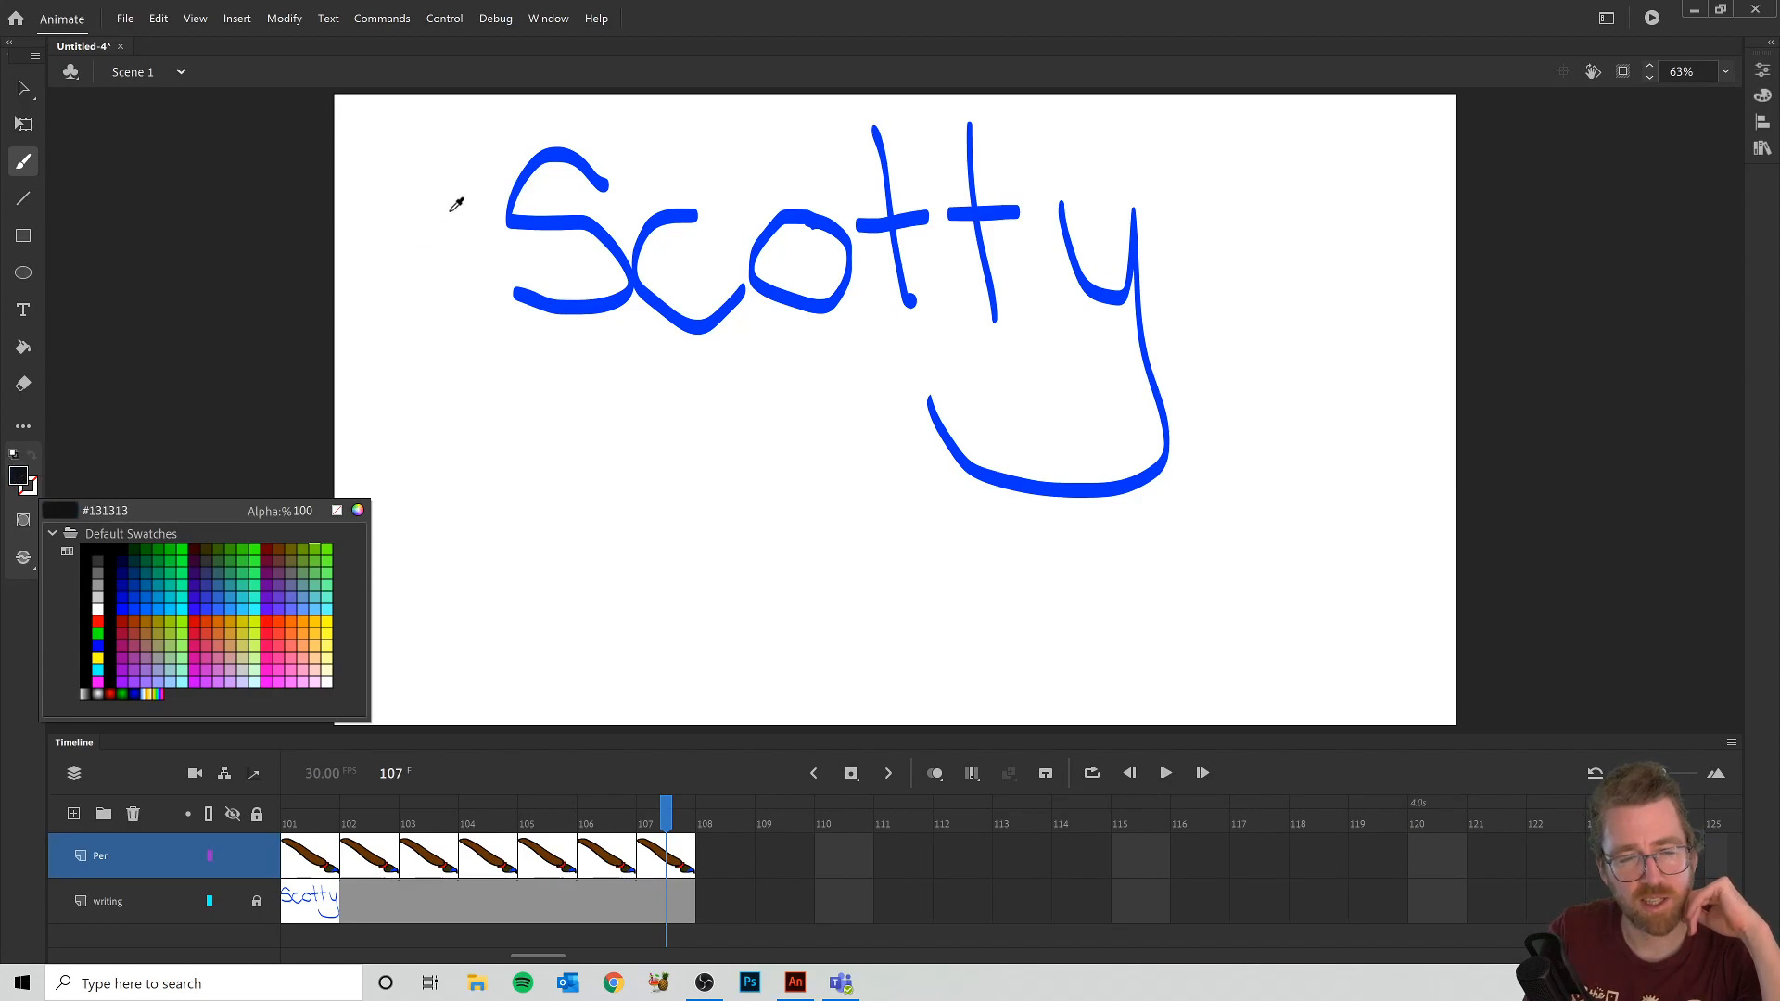
pyautogui.click(552, 152)
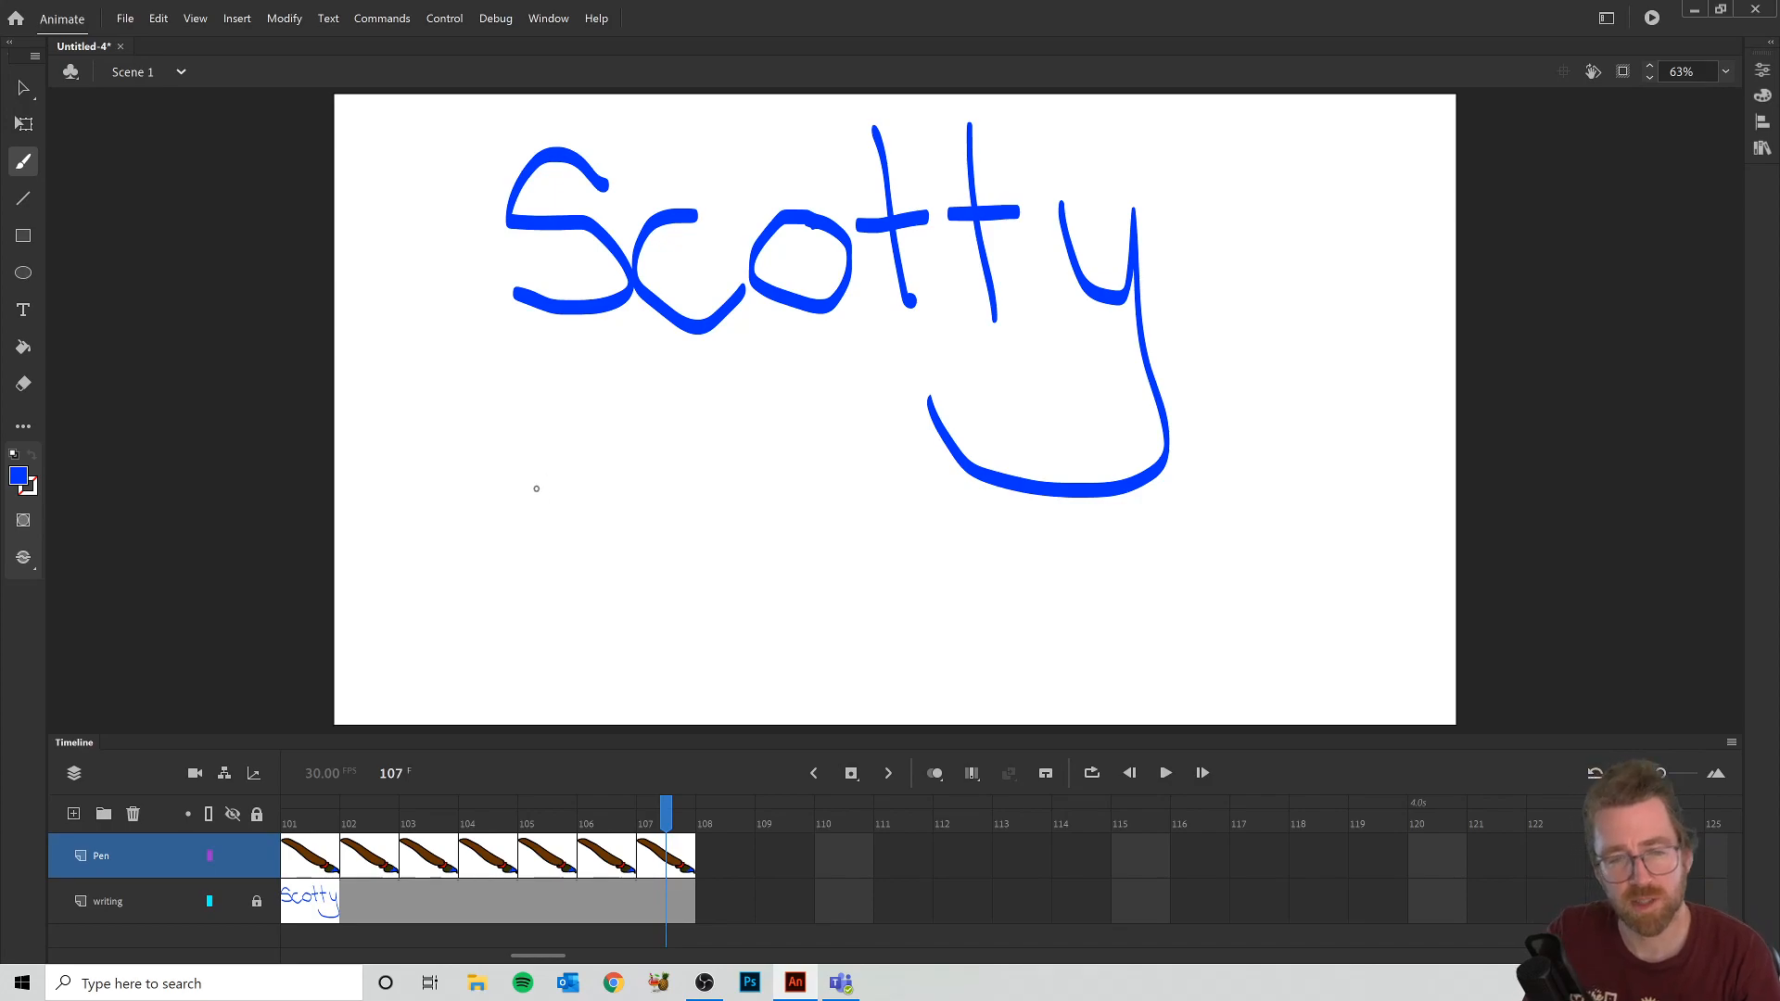
# Step: Paint the word "Productions" beneath the name on the Pen layer at frame 107 and add a horizontal line under it
pyautogui.moveTo(473, 467)
pyautogui.mouseDown()
pyautogui.moveTo(483, 590)
pyautogui.moveTo(568, 506)
pyautogui.moveTo(598, 574)
pyautogui.moveTo(615, 508)
pyautogui.moveTo(655, 560)
pyautogui.moveTo(707, 566)
pyautogui.moveTo(788, 476)
pyautogui.moveTo(854, 567)
pyautogui.mouseUp()
pyautogui.moveTo(879, 435)
pyautogui.mouseDown()
pyautogui.moveTo(899, 537)
pyautogui.moveTo(919, 511)
pyautogui.moveTo(974, 569)
pyautogui.moveTo(1014, 537)
pyautogui.moveTo(1037, 570)
pyautogui.moveTo(1035, 502)
pyautogui.moveTo(1103, 564)
pyautogui.moveTo(1129, 513)
pyautogui.moveTo(1161, 568)
pyautogui.mouseUp()
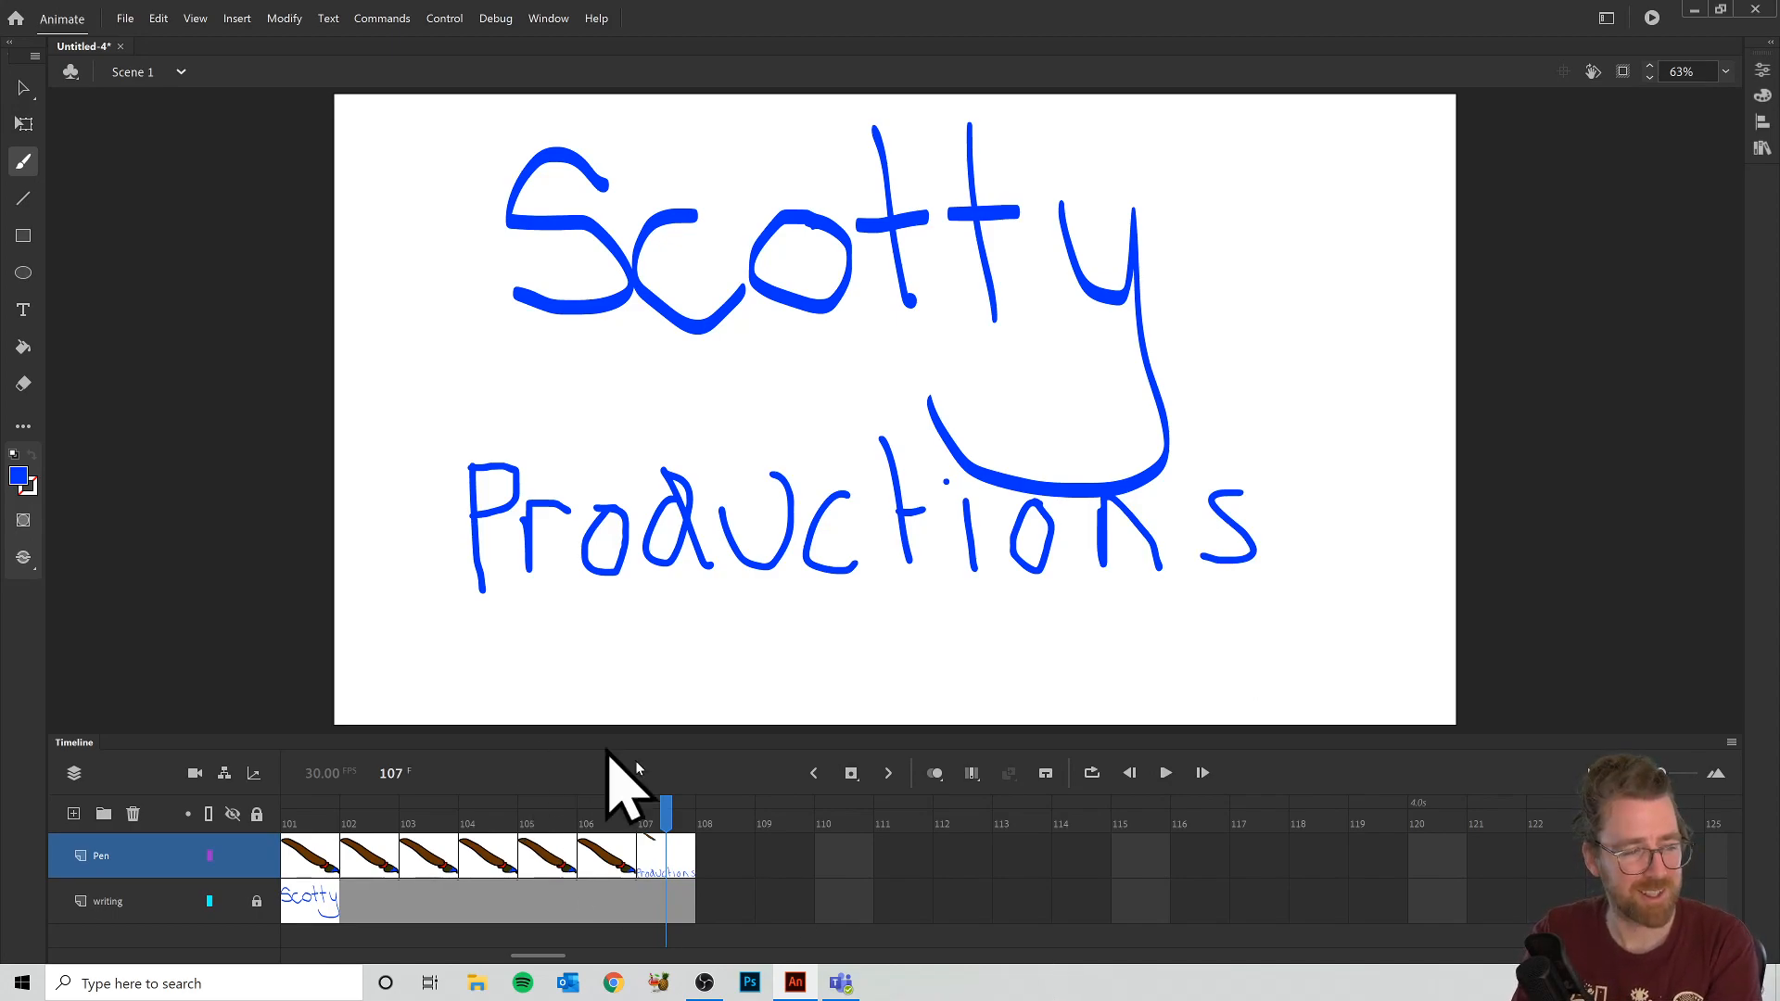
pyautogui.moveTo(663, 603); pyautogui.dragTo(1026, 605)
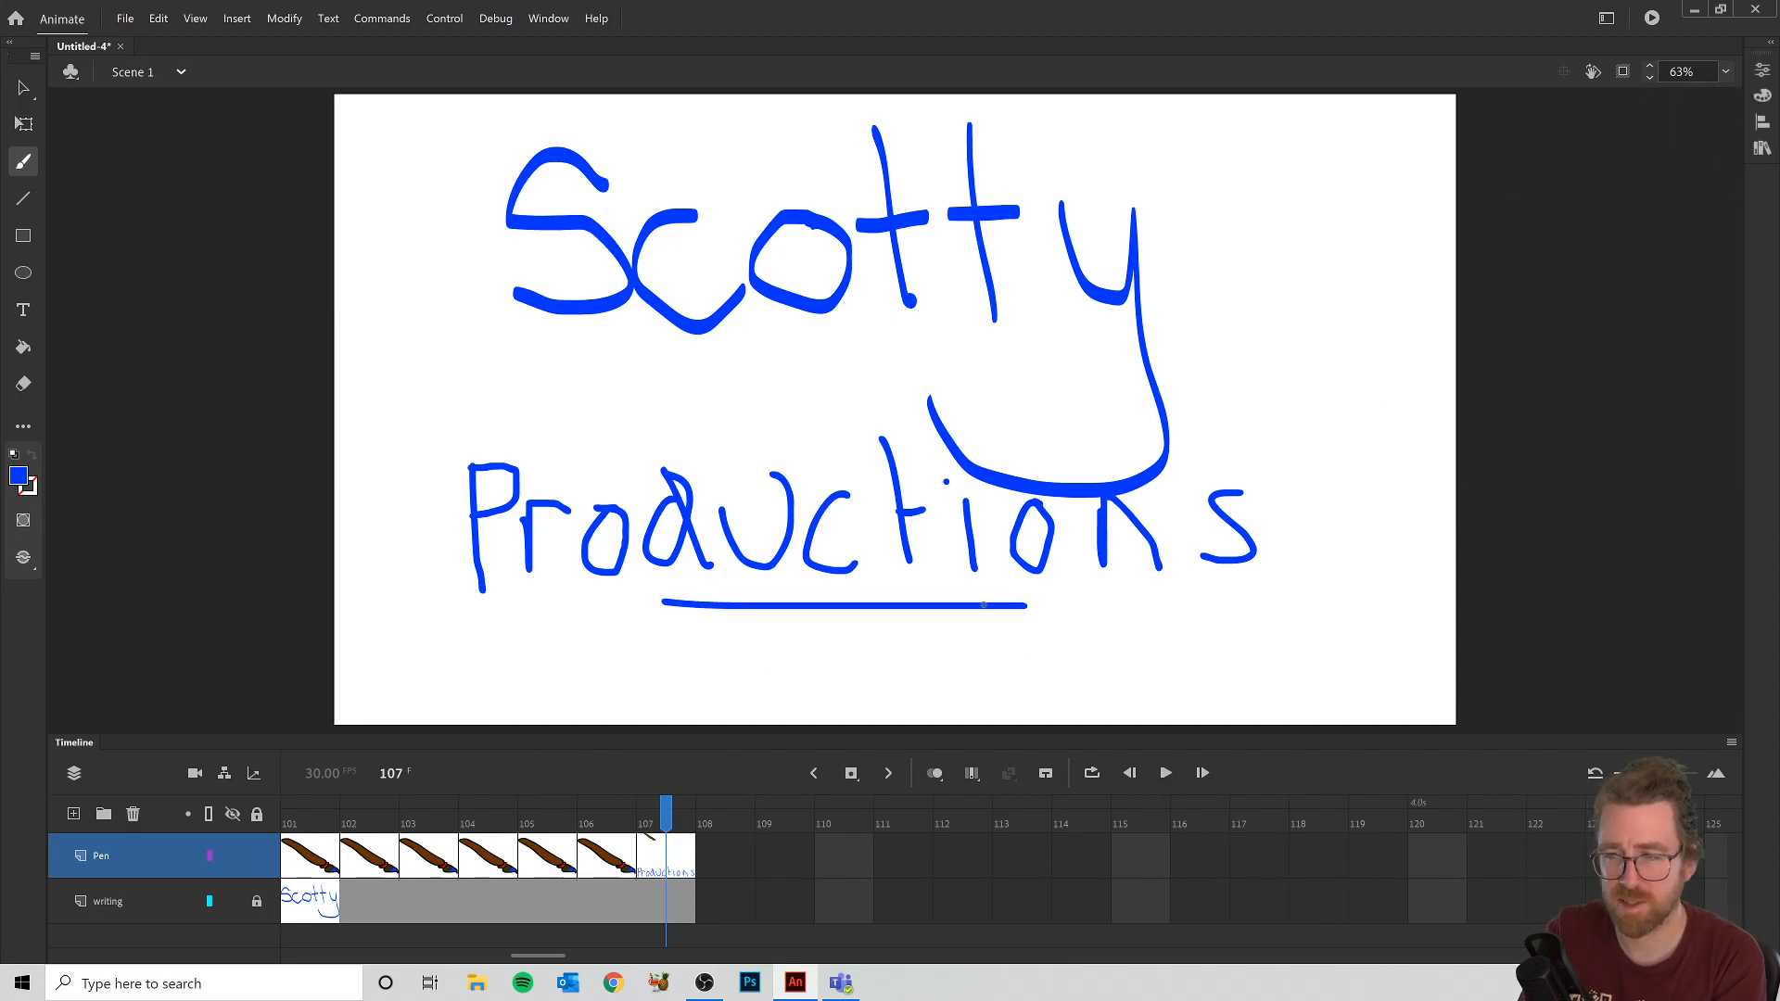
# Step: Add Pen layer keyframes from frame 108 through frame 116 to hold the "Productions" artwork
pyautogui.click(621, 855)
pyautogui.click(666, 855)
pyautogui.click(594, 858)
pyautogui.click(666, 858)
pyautogui.press('F6')
pyautogui.press('F6')
pyautogui.press('F6')
pyautogui.press('F6')
pyautogui.press('F6')
pyautogui.press('F6')
pyautogui.press('F6')
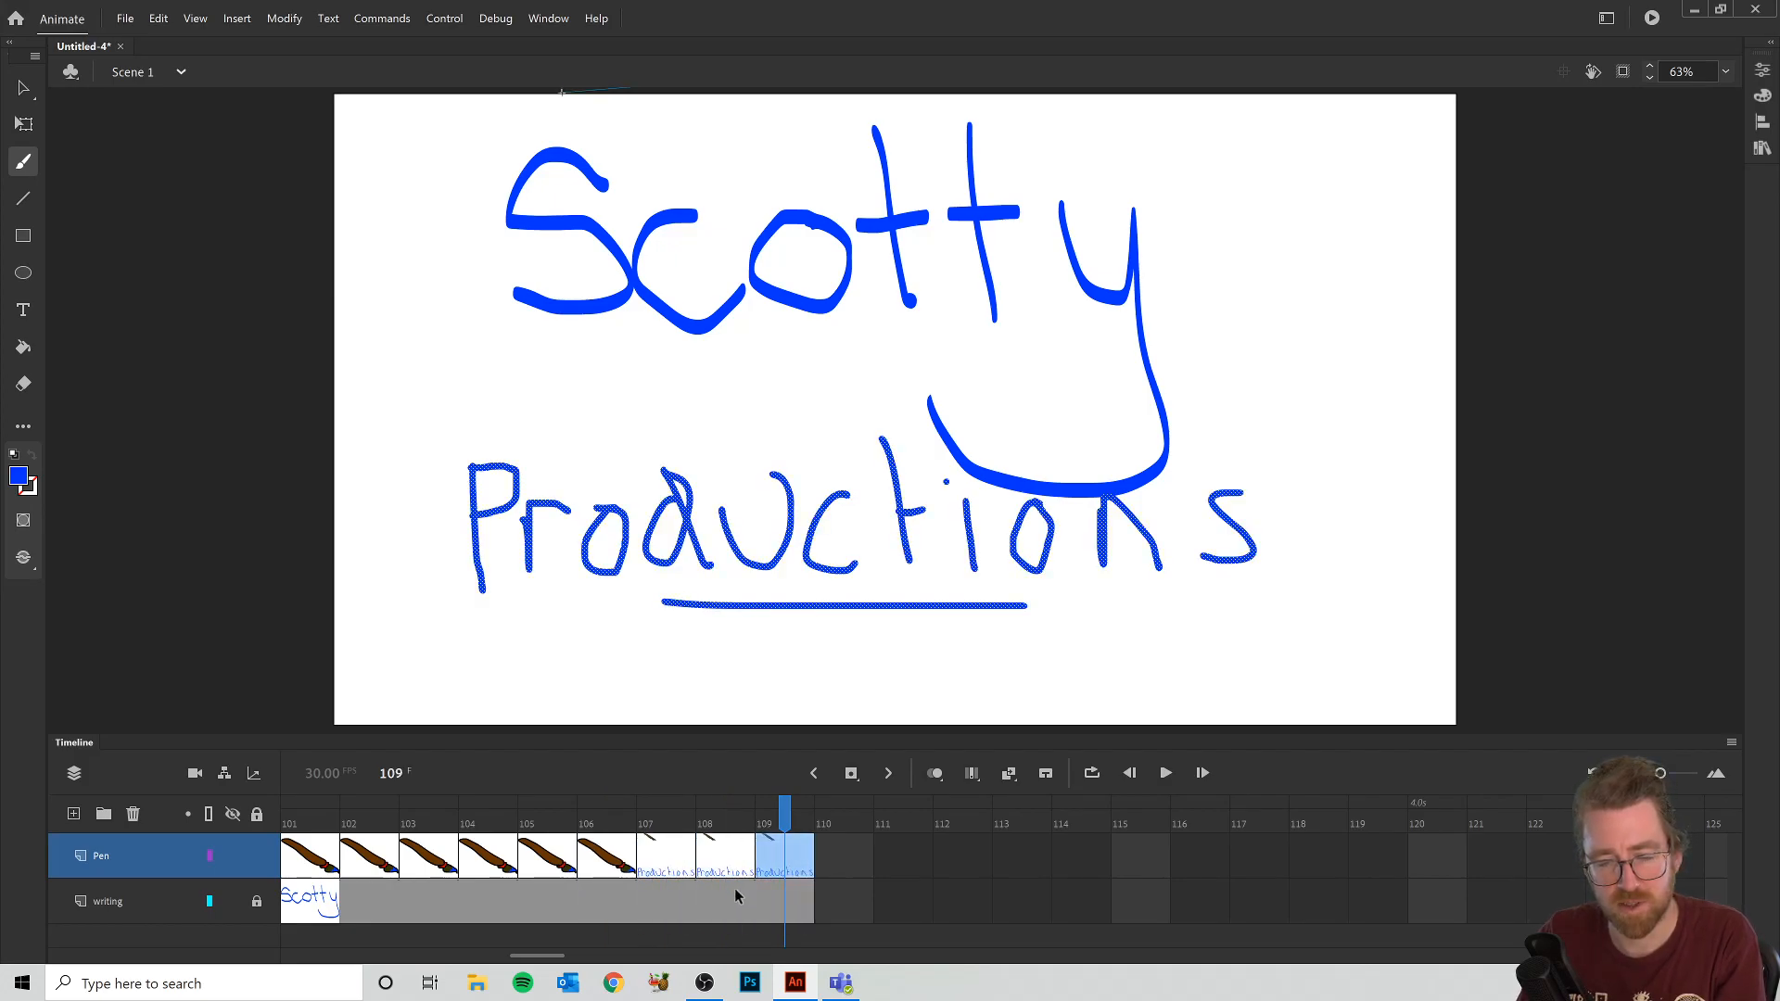
pyautogui.press('F6')
pyautogui.press('F6')
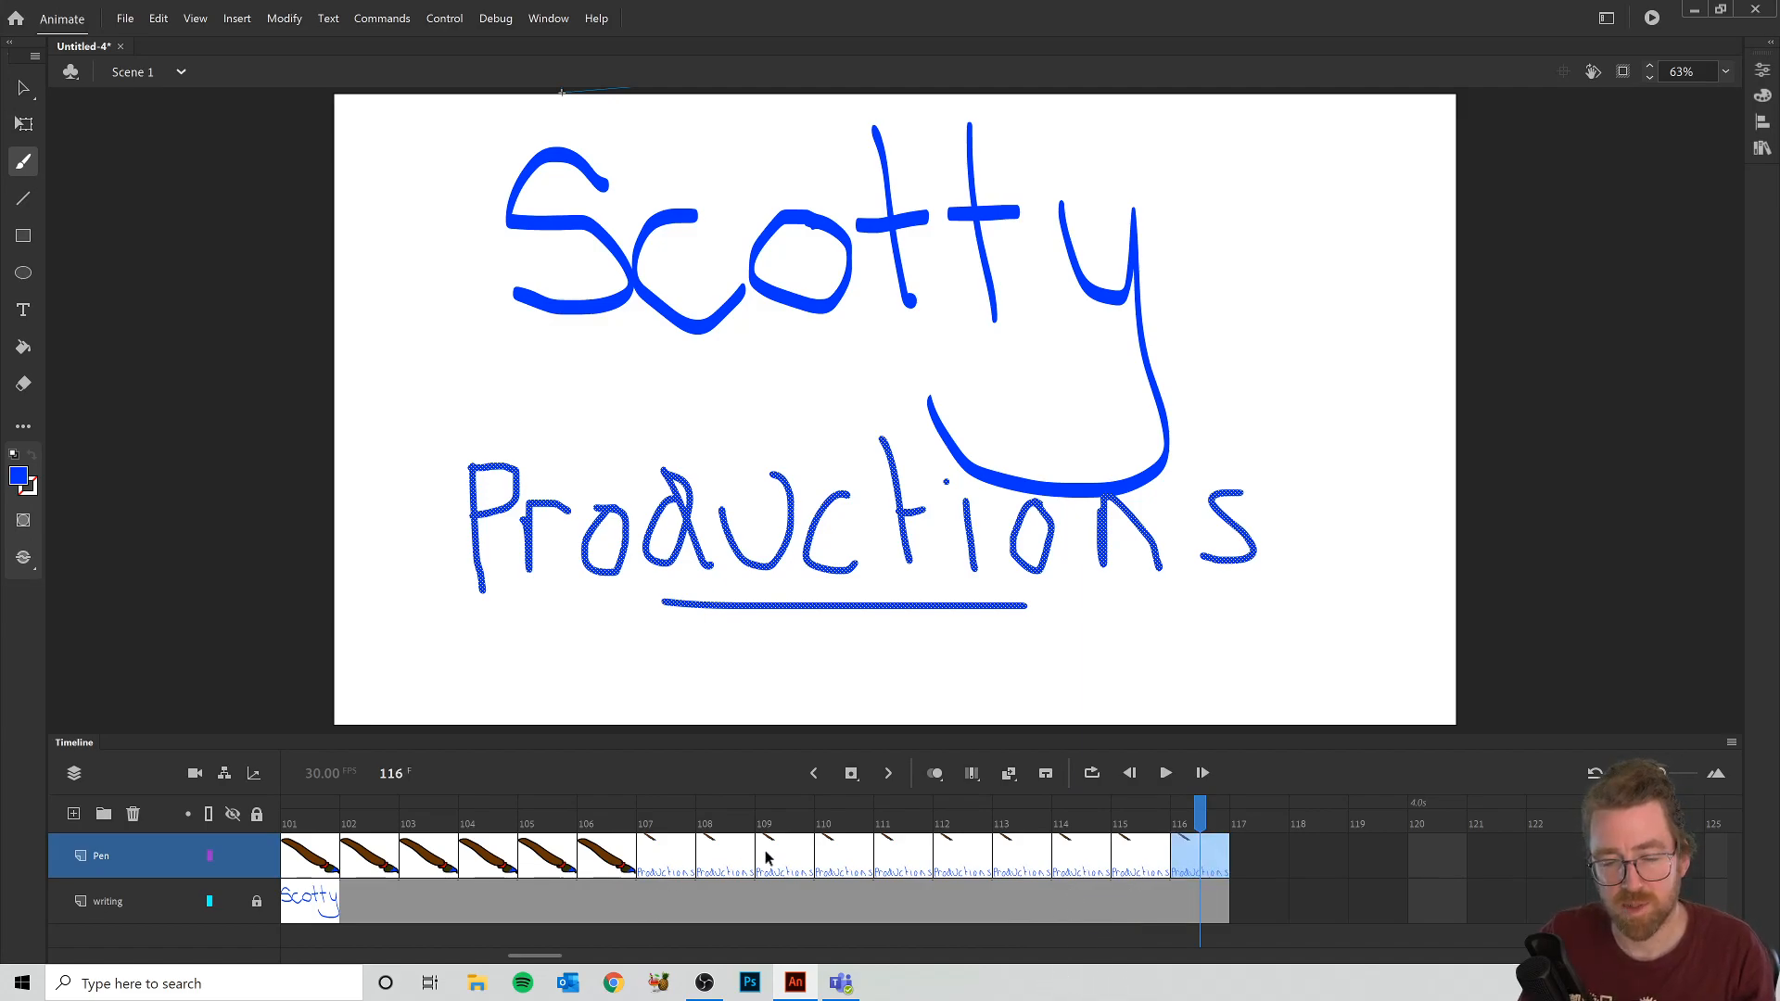
# Step: Test the movie with the extended ending, and close the preview
pyautogui.click(1652, 17)
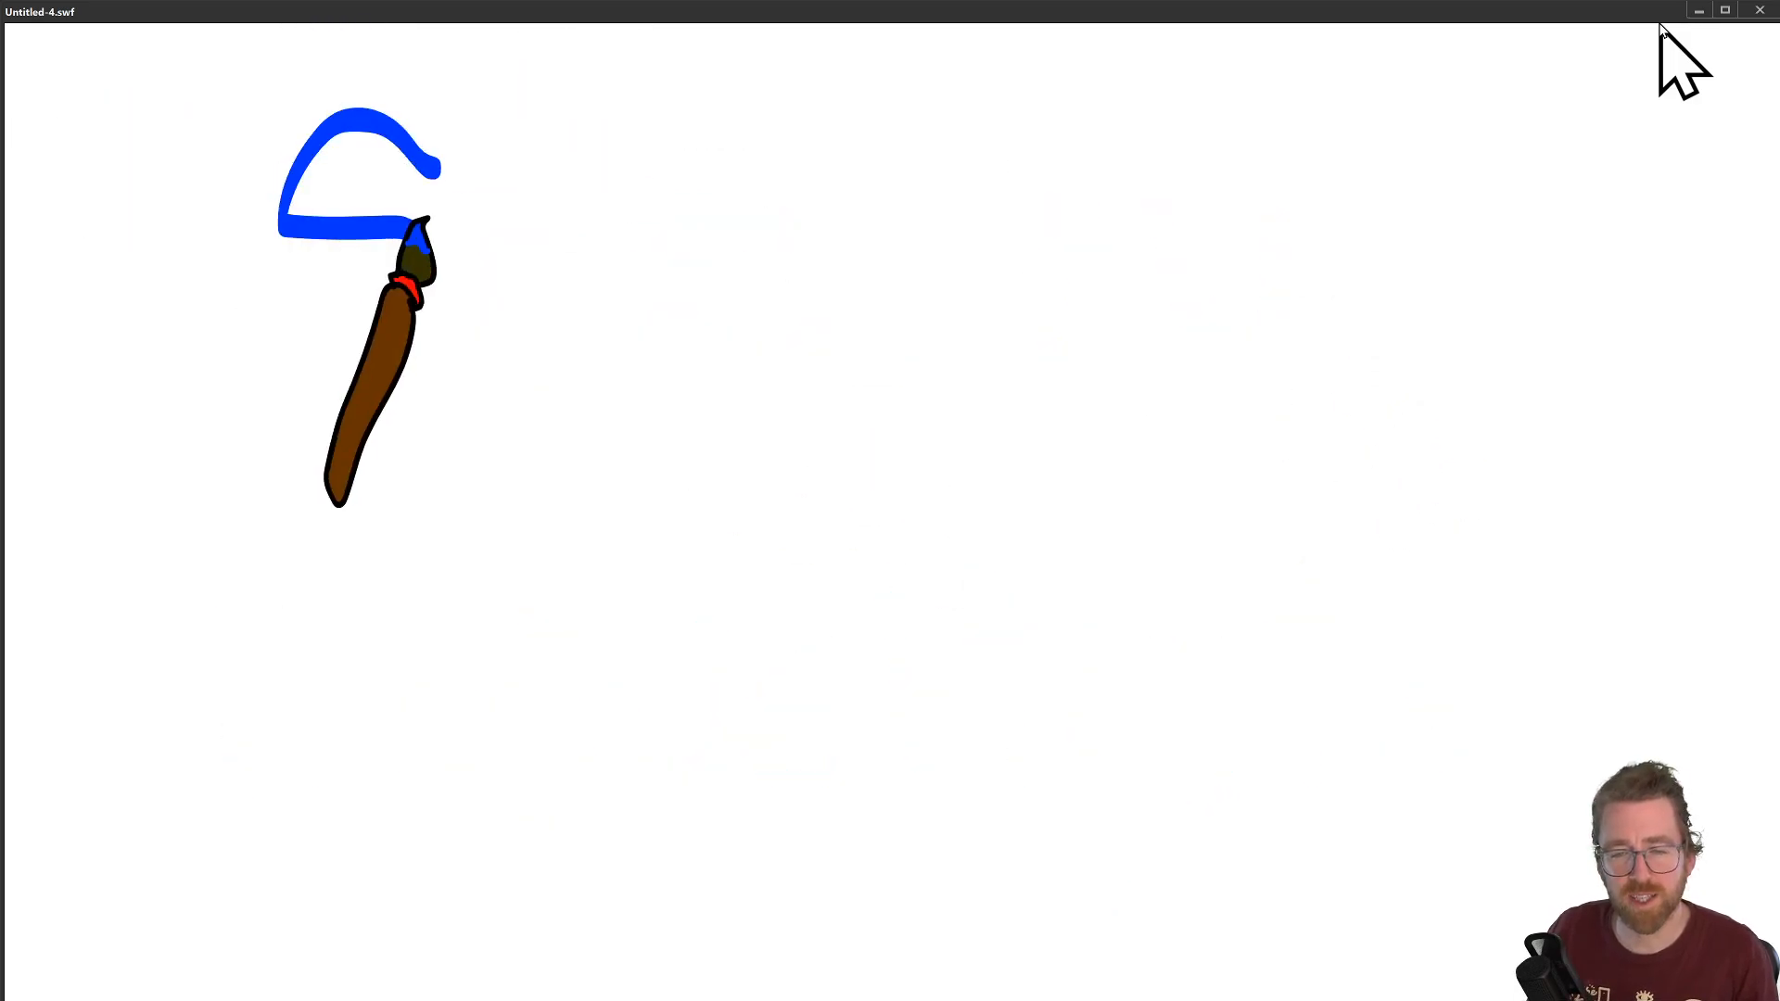
pyautogui.click(1759, 10)
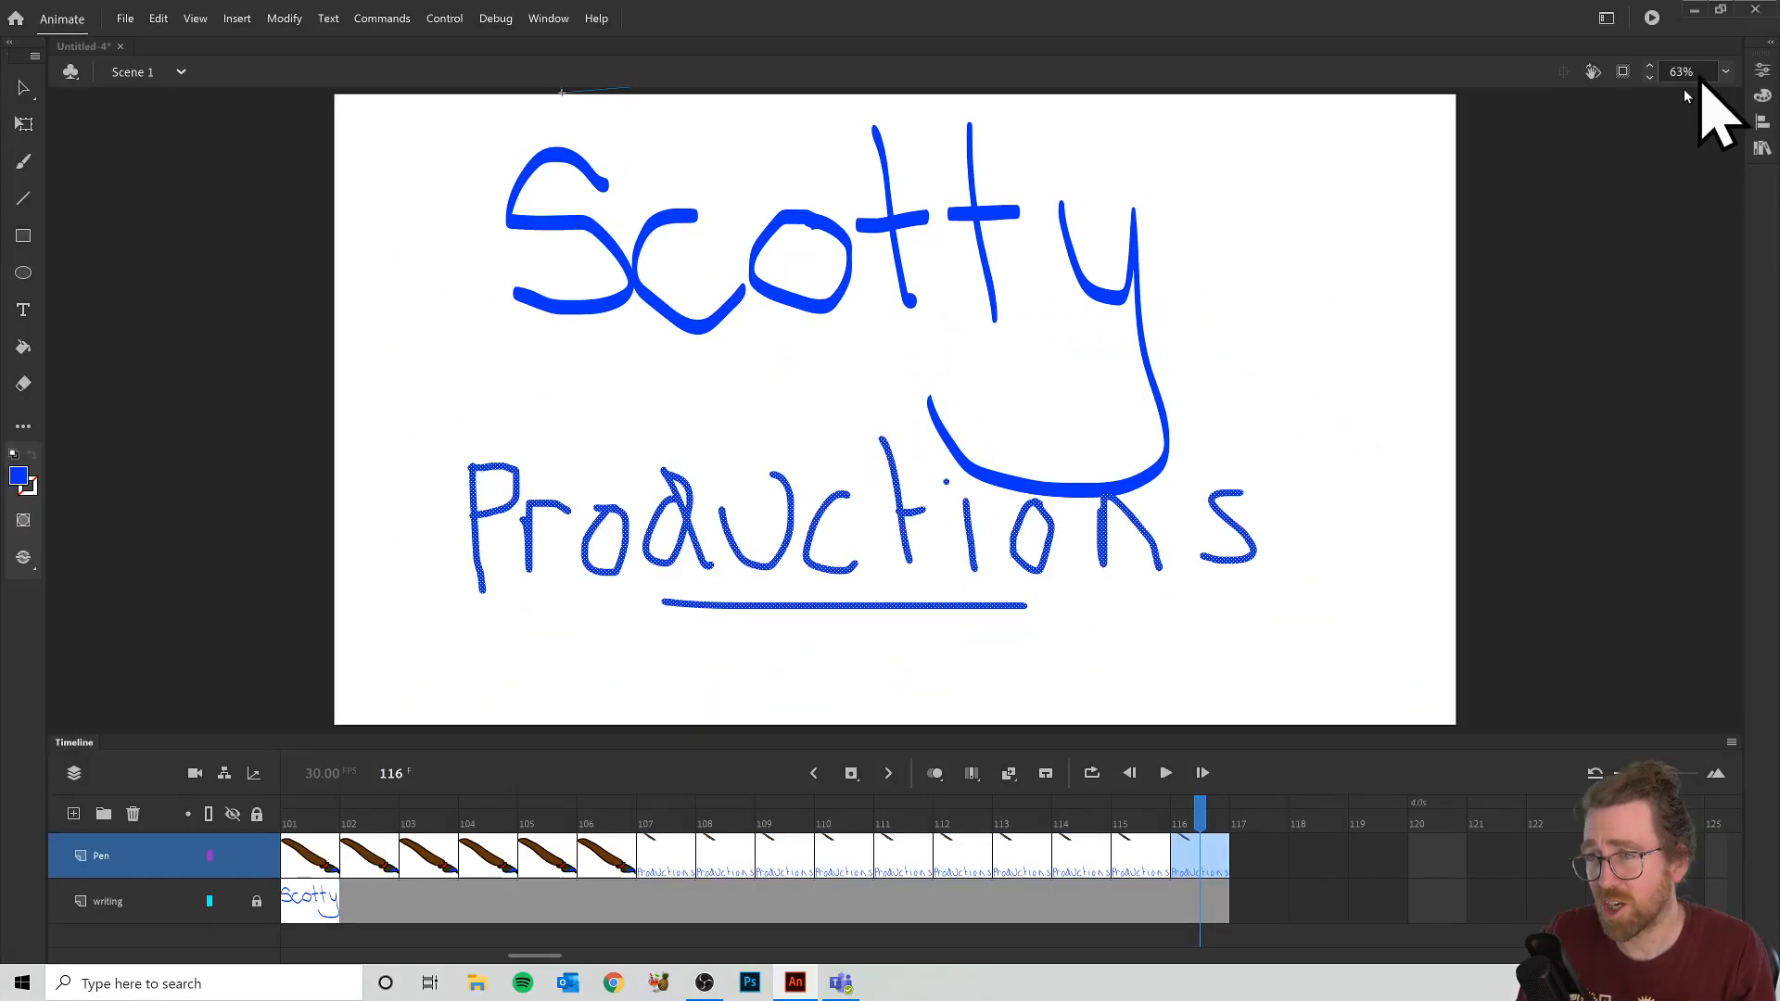
pyautogui.click(85, 938)
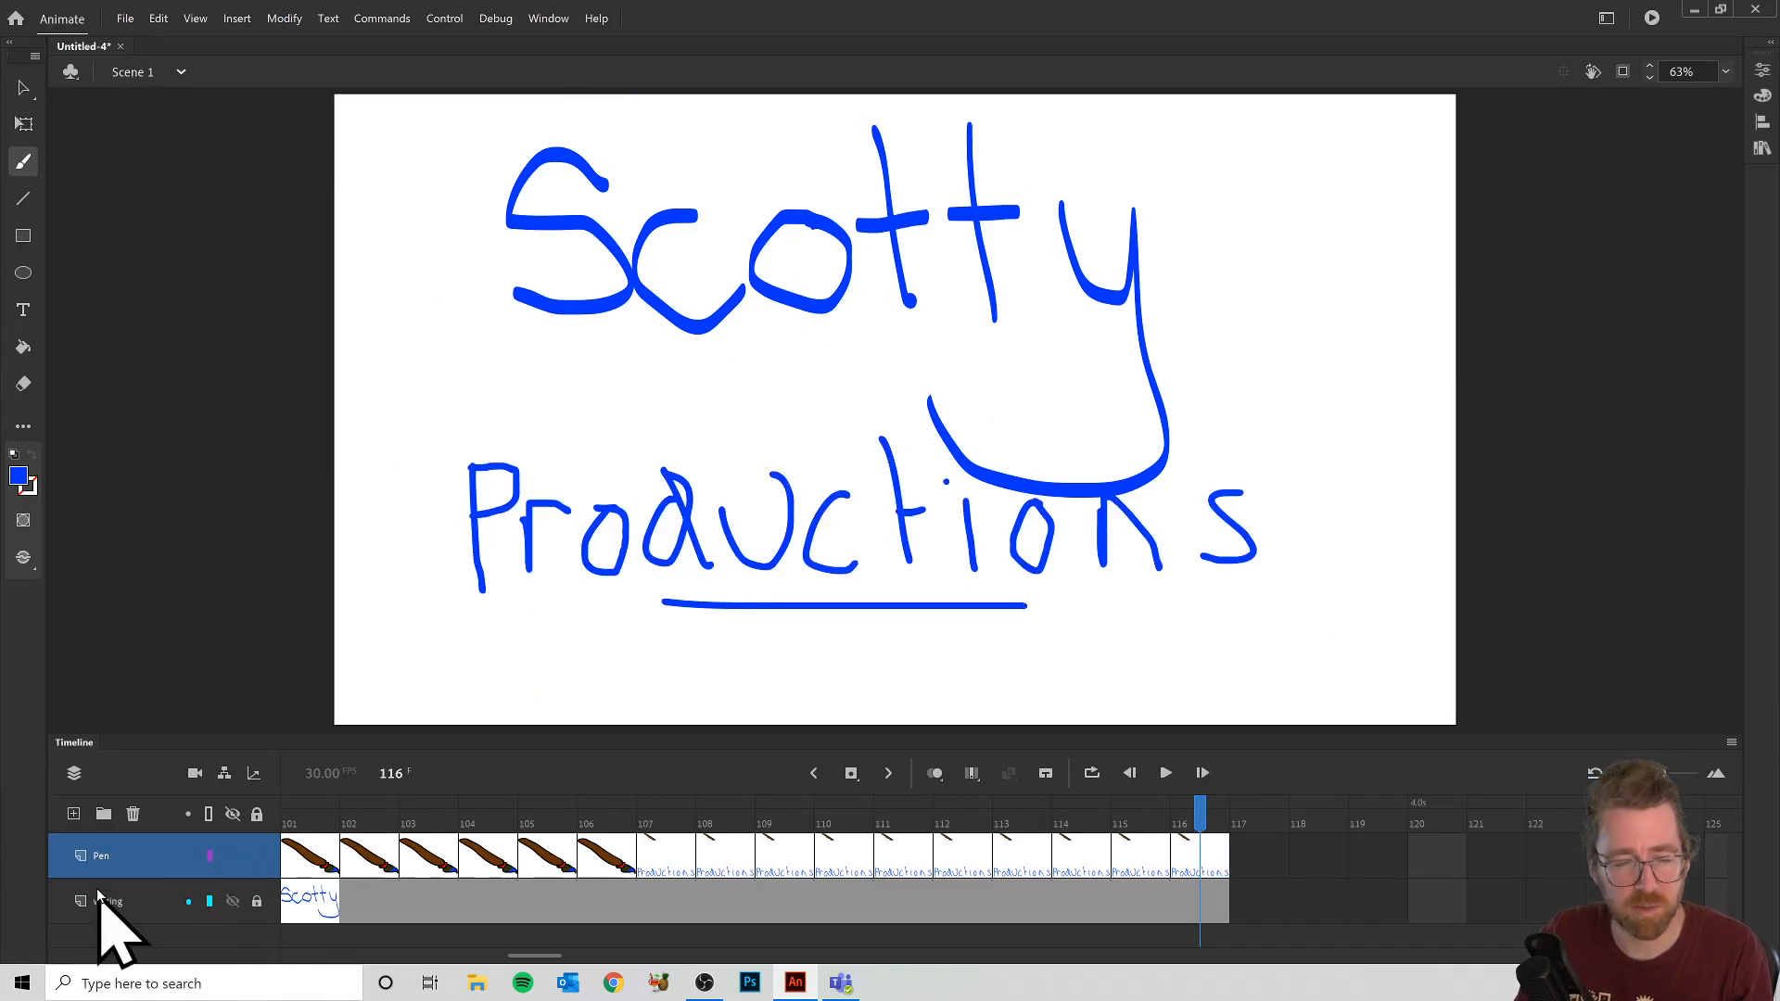
# Step: Create a new layer named "background" and place it beneath the writing layer
pyautogui.click(73, 813)
pyautogui.doubleClick(103, 856)
pyautogui.write('backgroun')
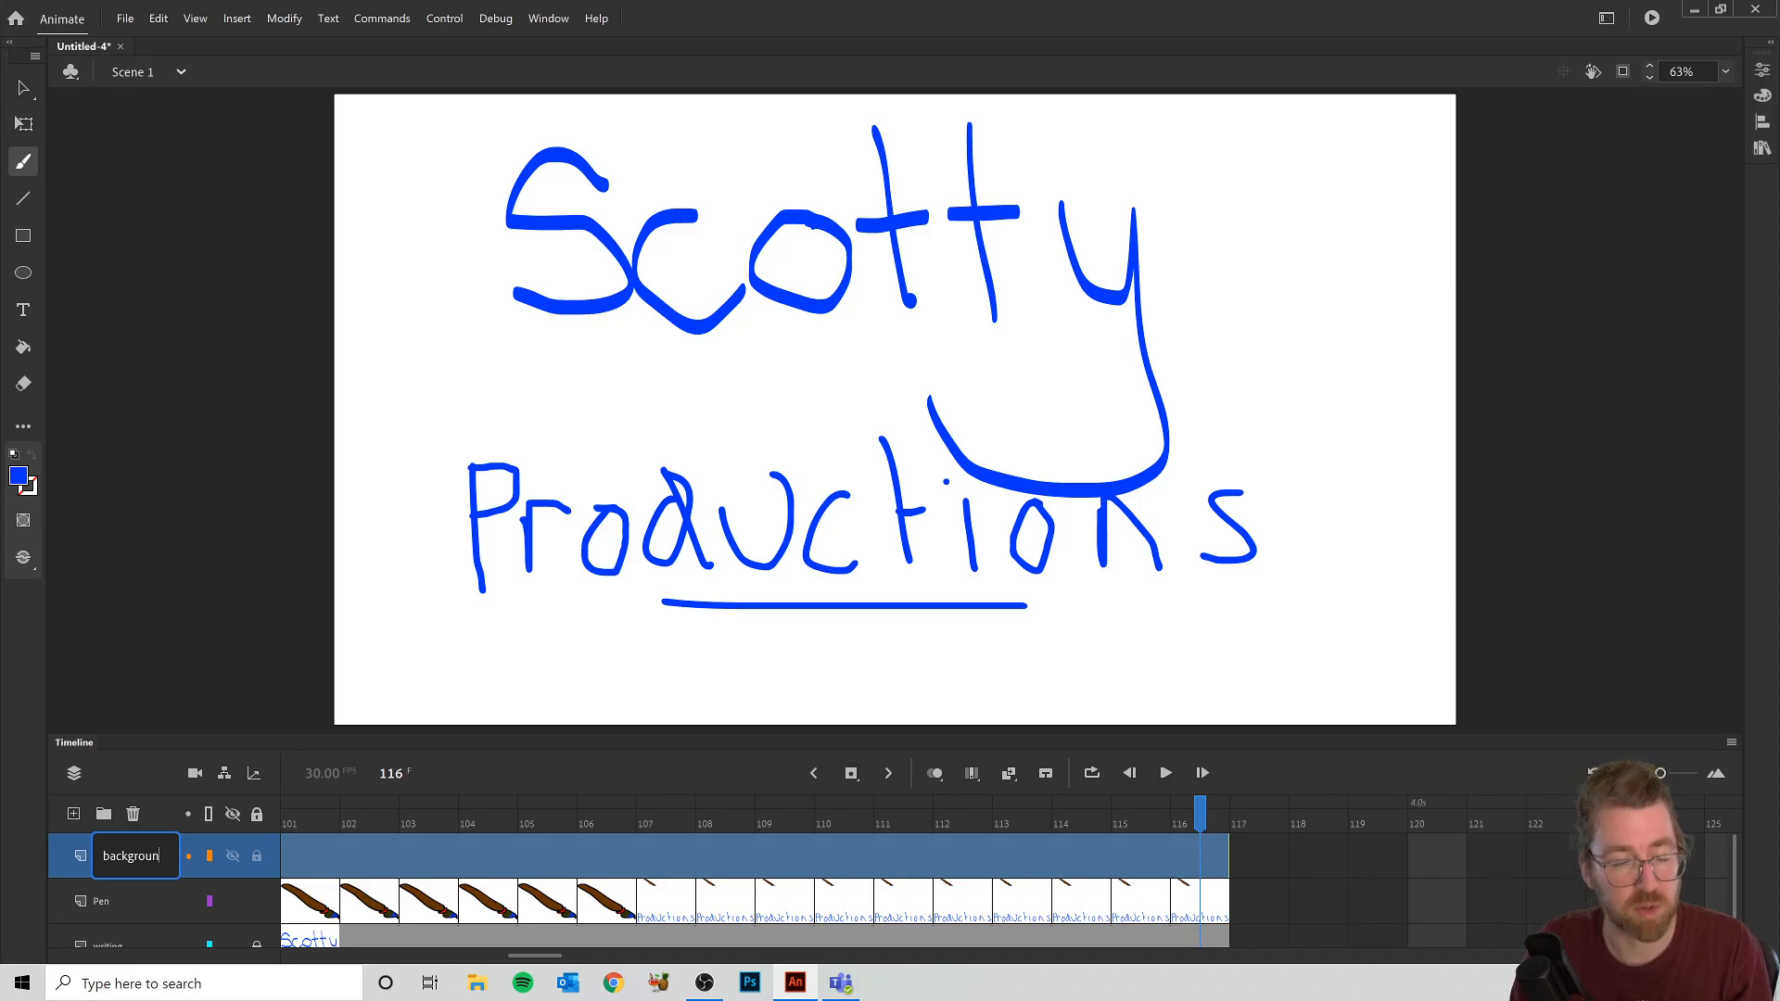
pyautogui.click(65, 858)
pyautogui.moveTo(88, 857); pyautogui.dragTo(134, 947)
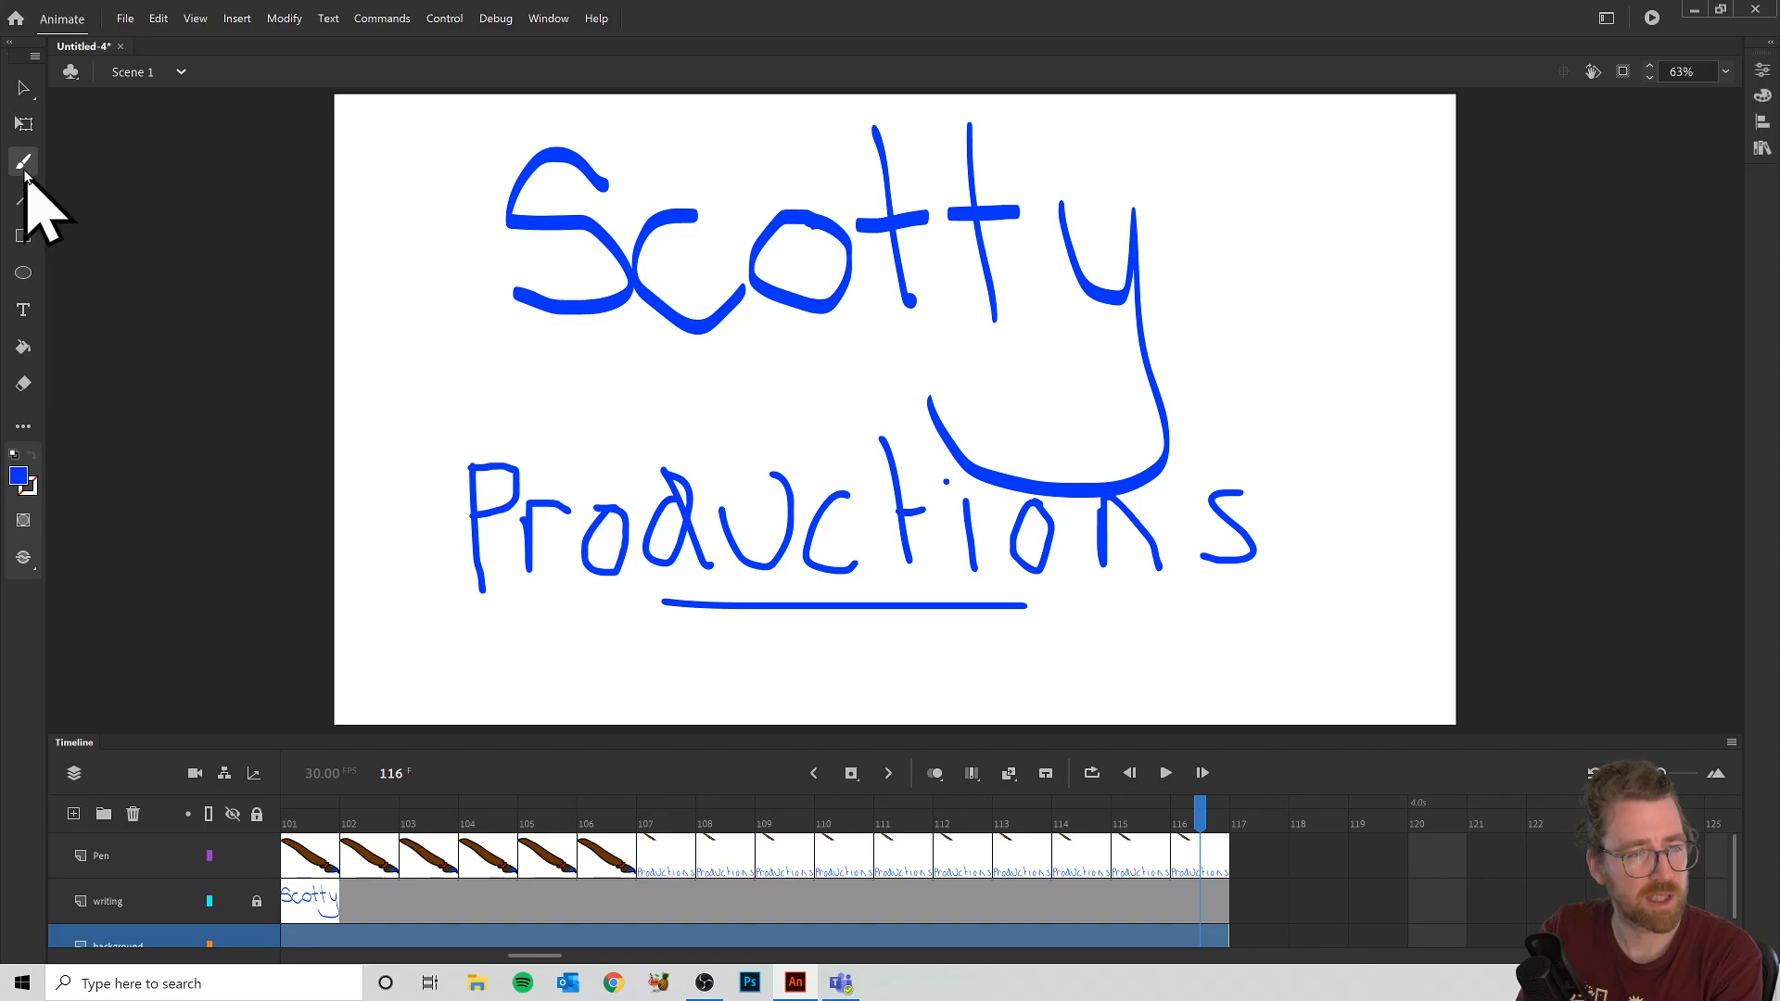
# Step: Paint a dark green hilly line across the stage on the background layer and extend both ends down outside the stage's sides
pyautogui.click(18, 476)
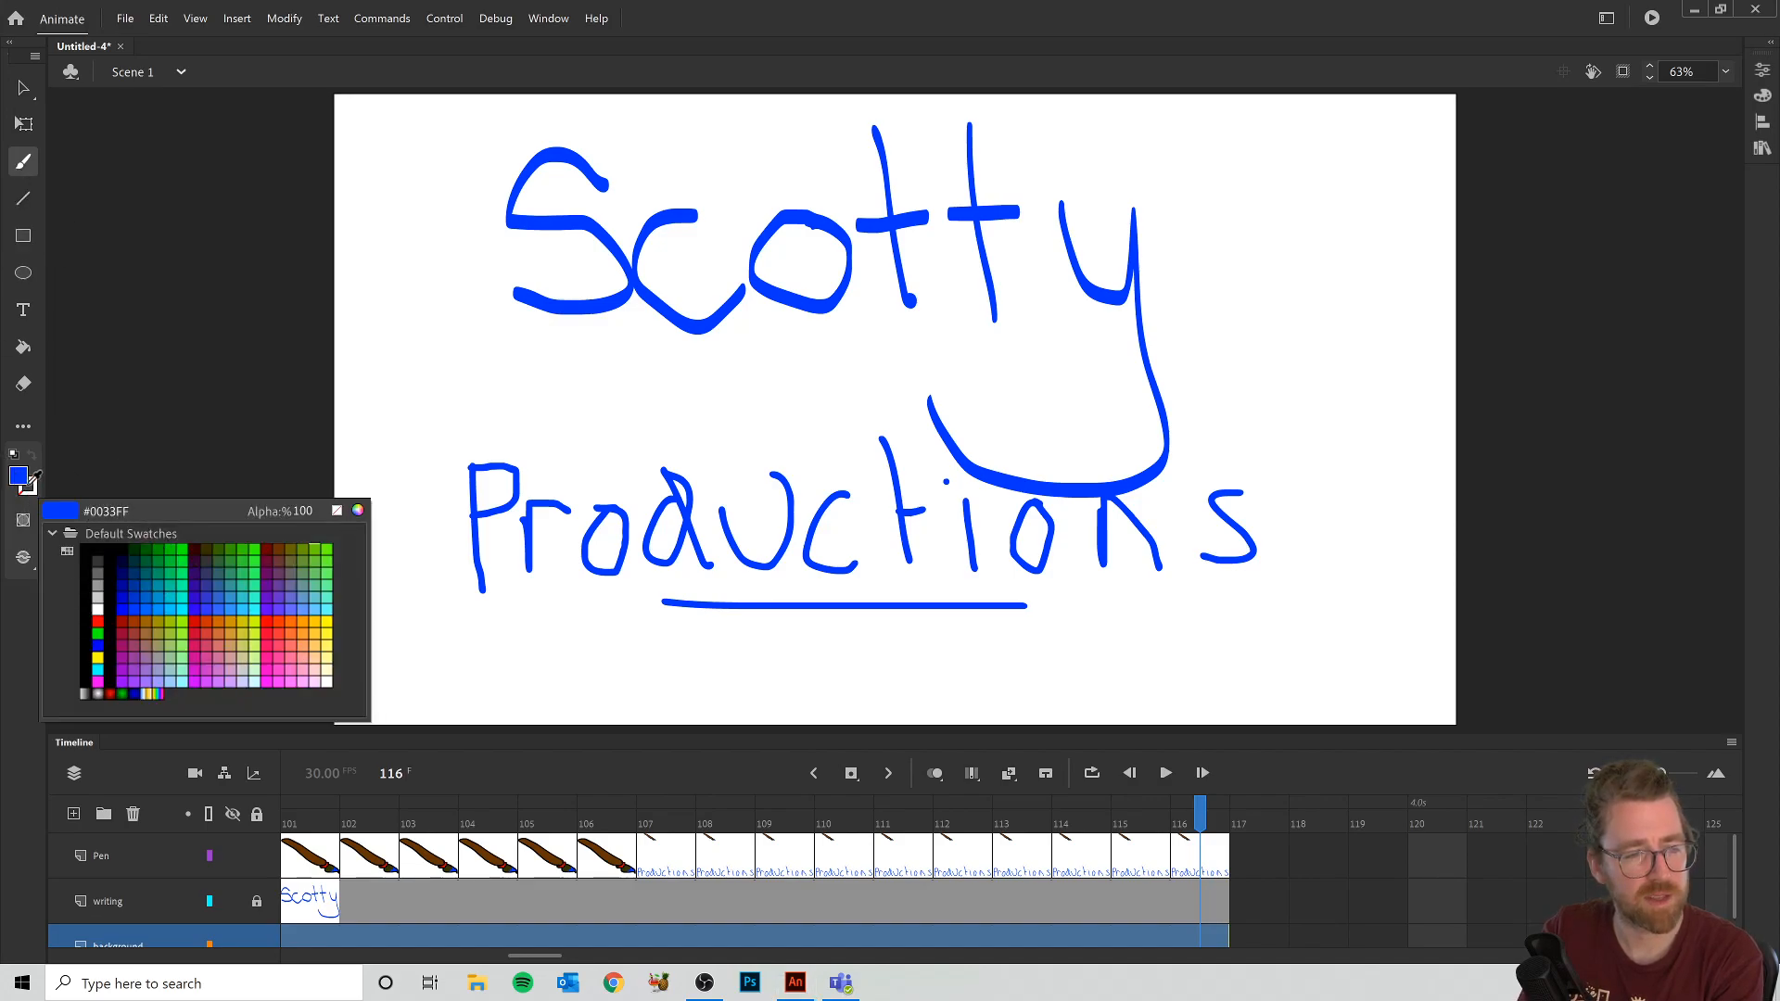
pyautogui.click(146, 550)
pyautogui.moveTo(330, 234)
pyautogui.mouseDown()
pyautogui.moveTo(387, 251)
pyautogui.moveTo(440, 353)
pyautogui.moveTo(471, 500)
pyautogui.moveTo(437, 532)
pyautogui.moveTo(564, 446)
pyautogui.moveTo(670, 506)
pyautogui.moveTo(737, 615)
pyautogui.moveTo(721, 636)
pyautogui.moveTo(808, 552)
pyautogui.moveTo(961, 671)
pyautogui.moveTo(1013, 671)
pyautogui.moveTo(1081, 600)
pyautogui.moveTo(1181, 625)
pyautogui.moveTo(1226, 666)
pyautogui.moveTo(1356, 537)
pyautogui.moveTo(1431, 505)
pyautogui.moveTo(1488, 402)
pyautogui.mouseUp()
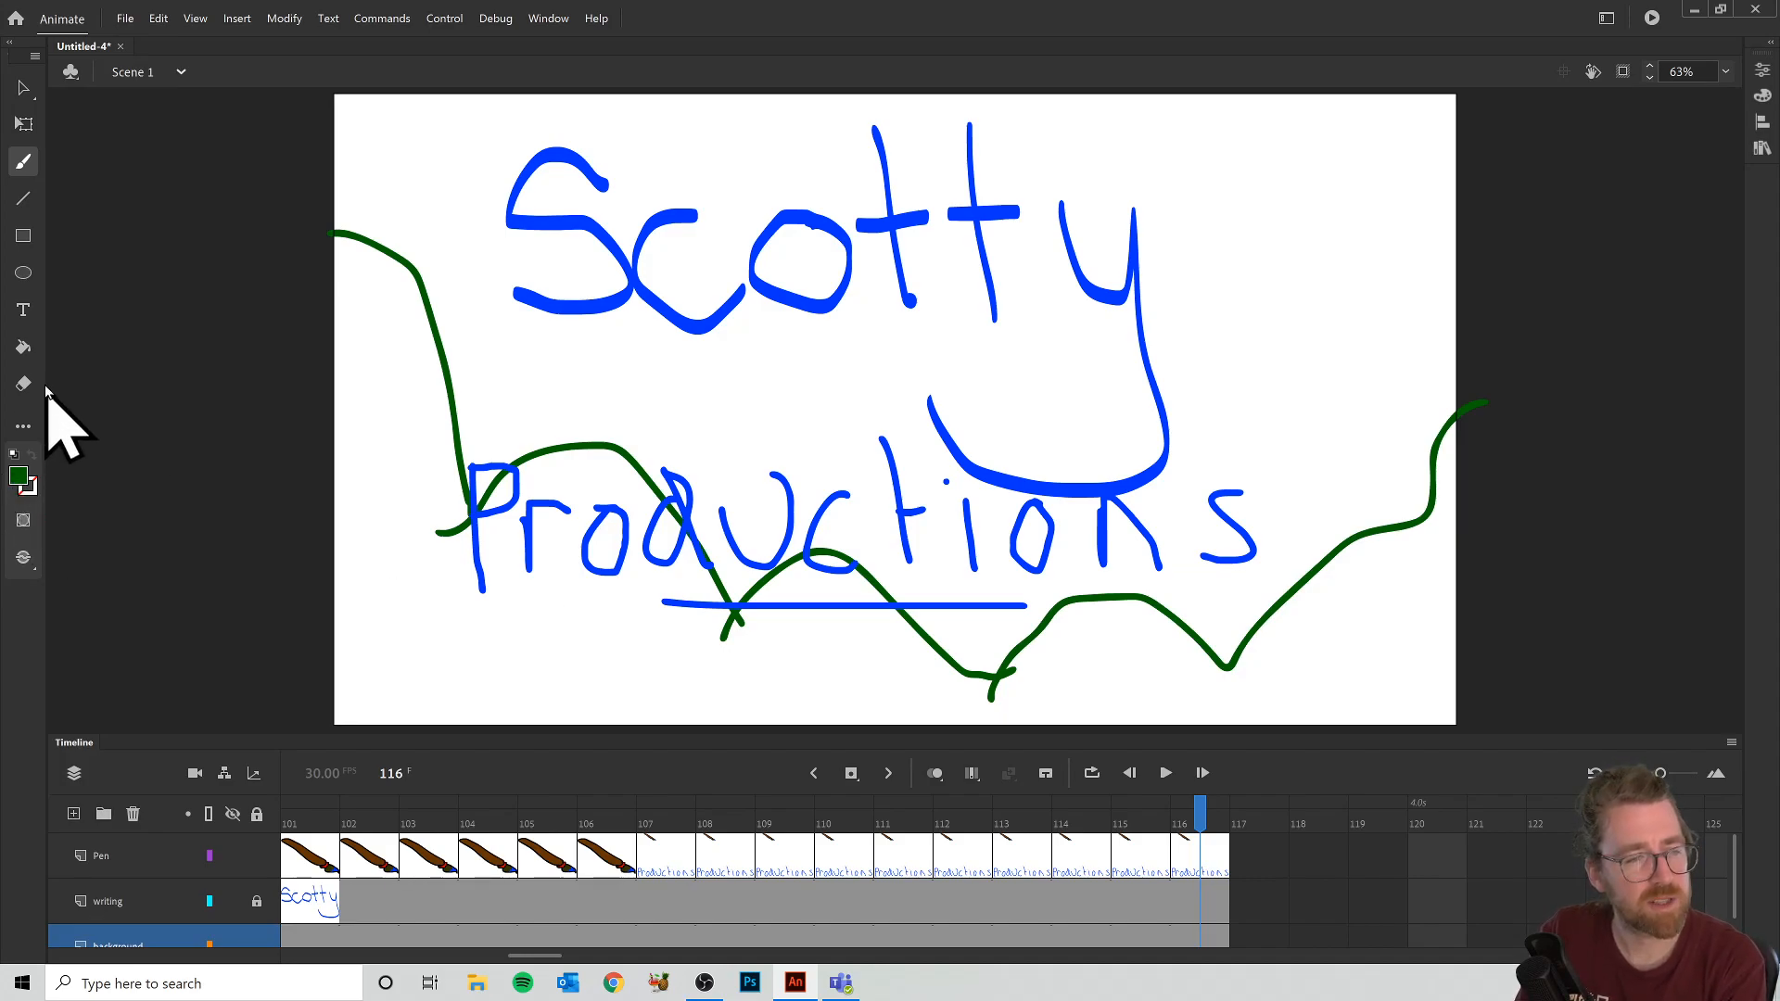
pyautogui.click(23, 347)
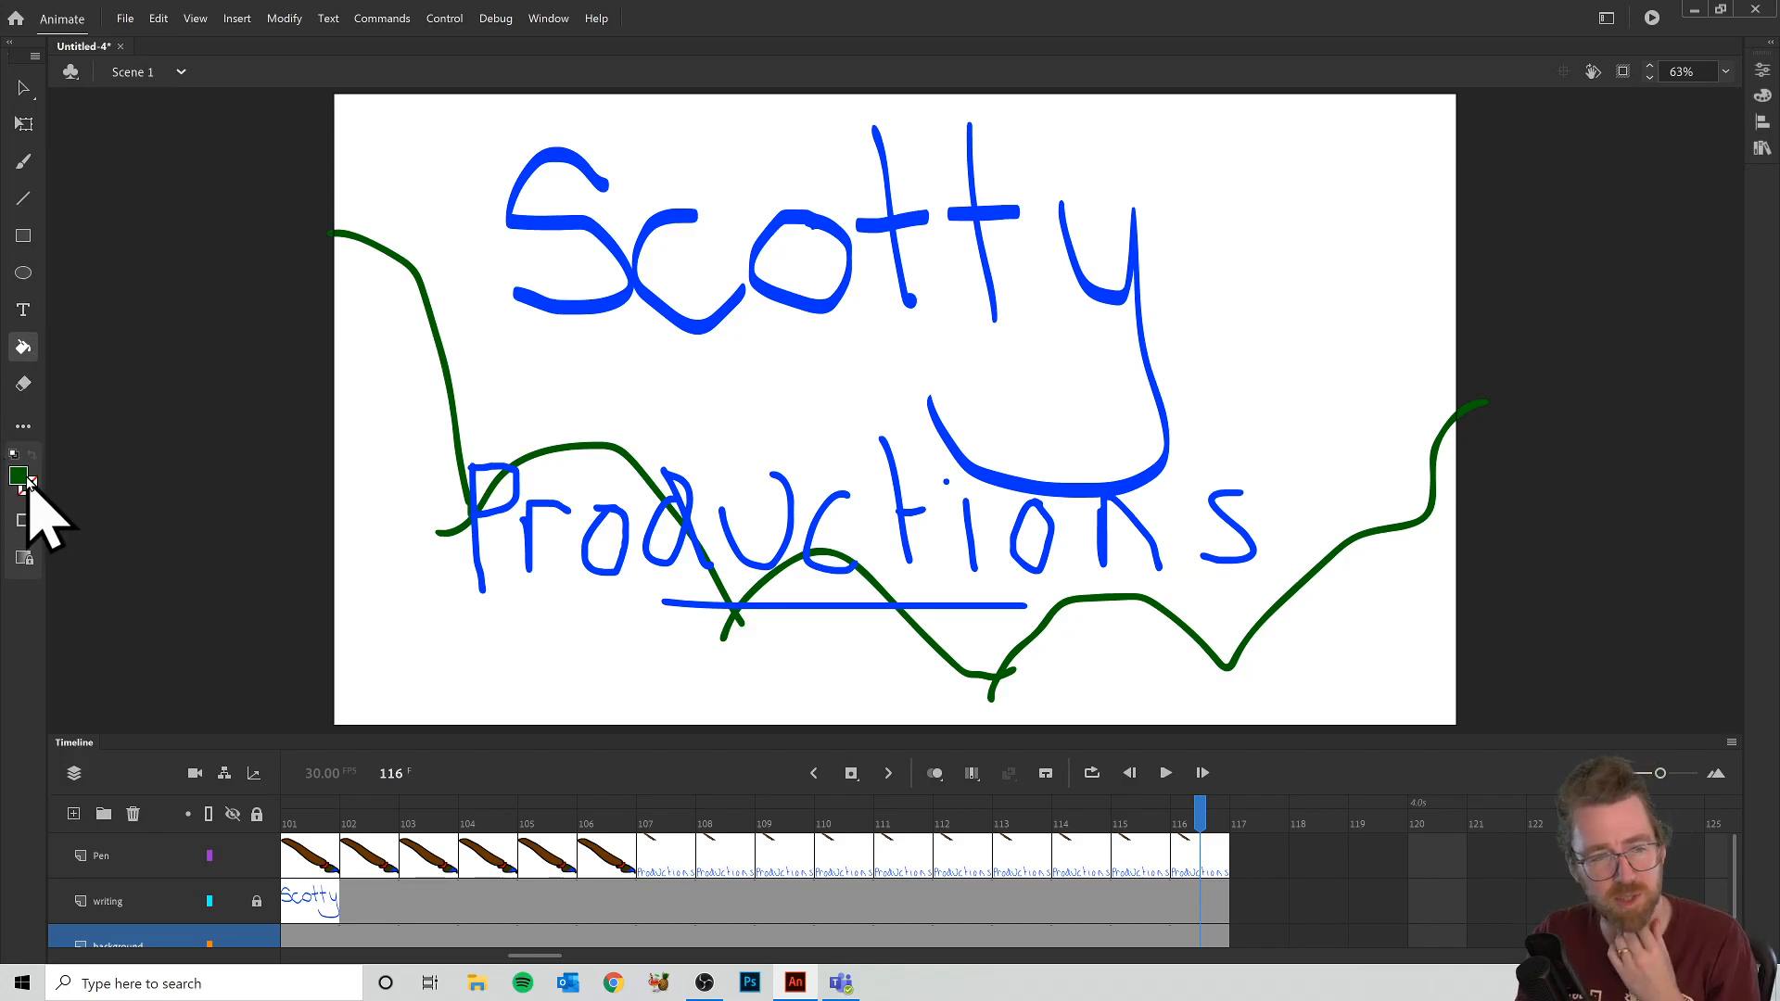
pyautogui.click(24, 162)
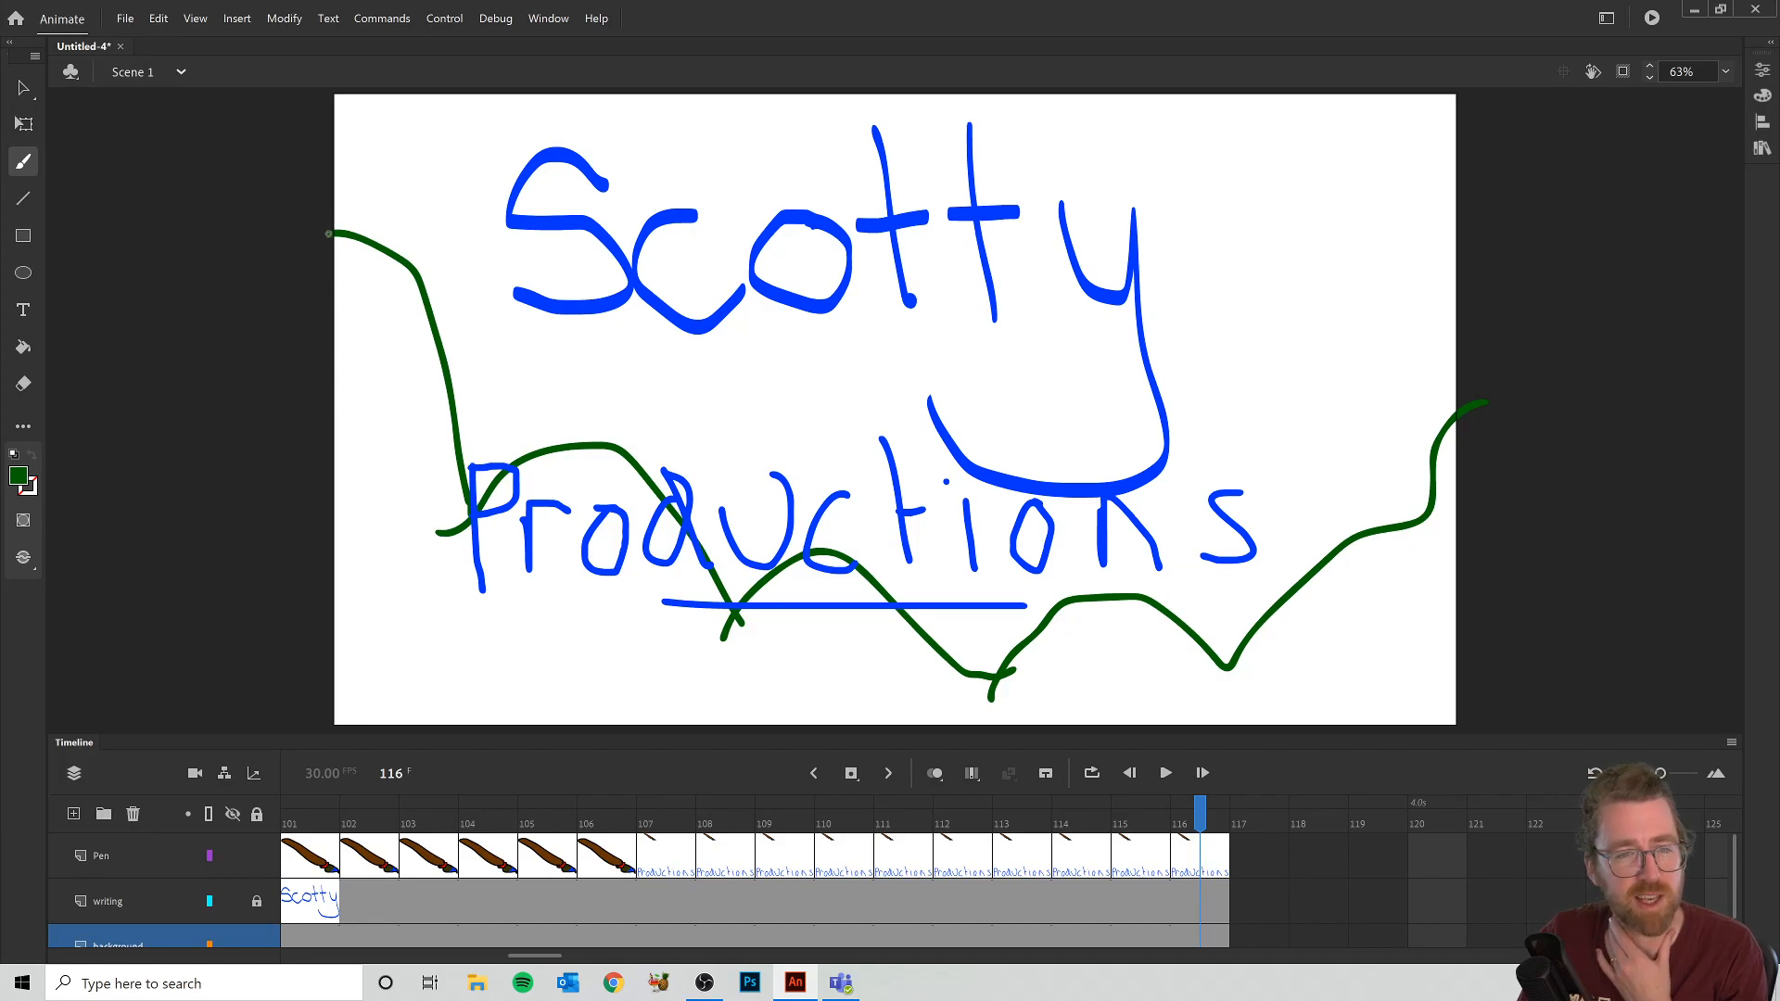
pyautogui.moveTo(319, 311); pyautogui.dragTo(327, 715)
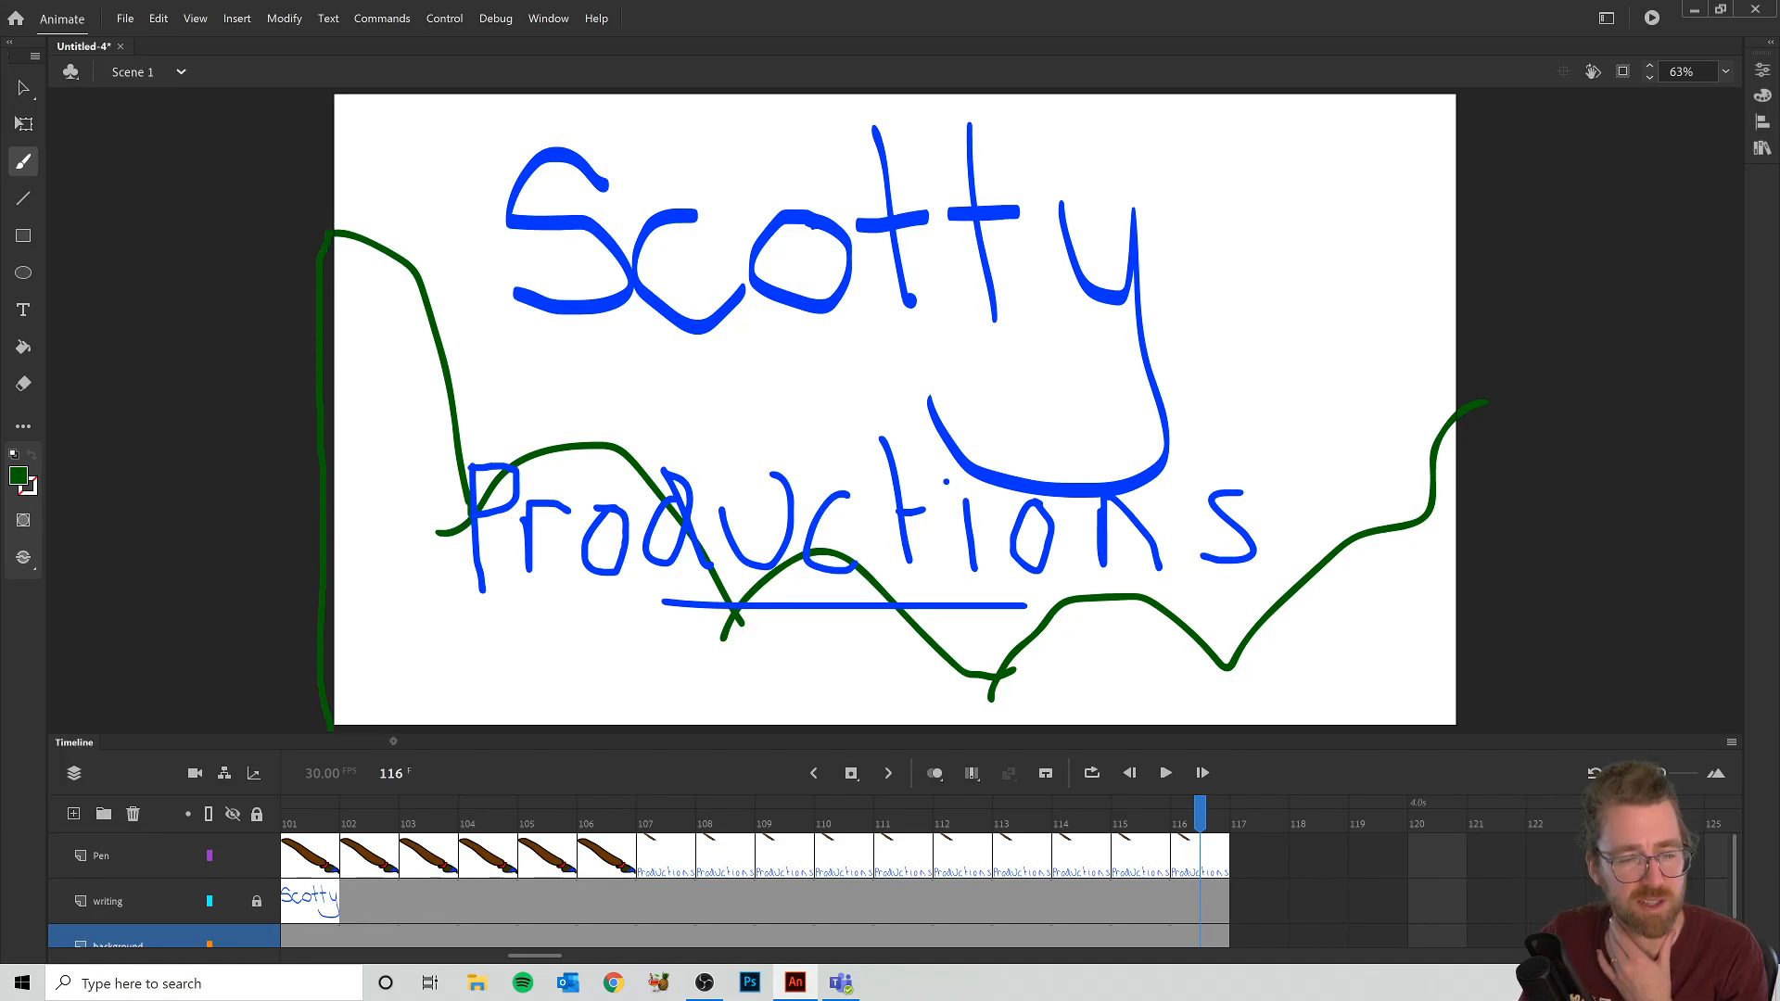
pyautogui.moveTo(1500, 663); pyautogui.dragTo(1512, 436)
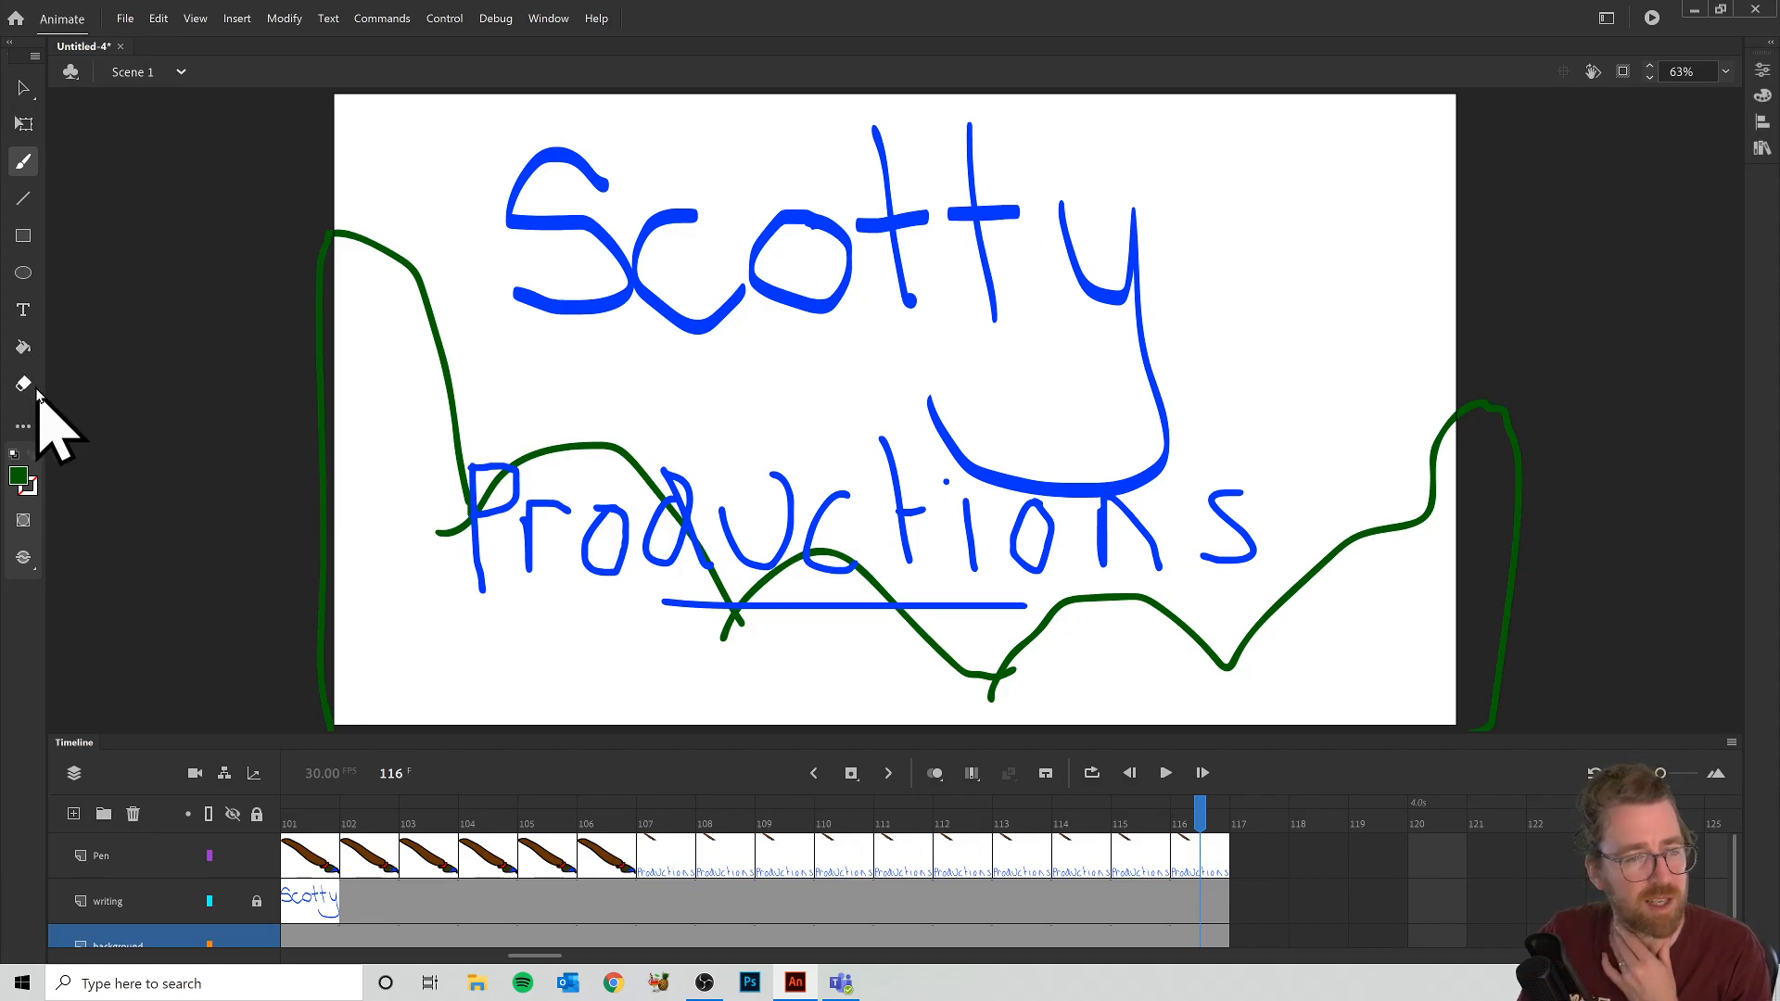
# Step: Close the hill outline with a brush stroke below the stage's bottom edge and fill the shape with dark green
pyautogui.click(23, 348)
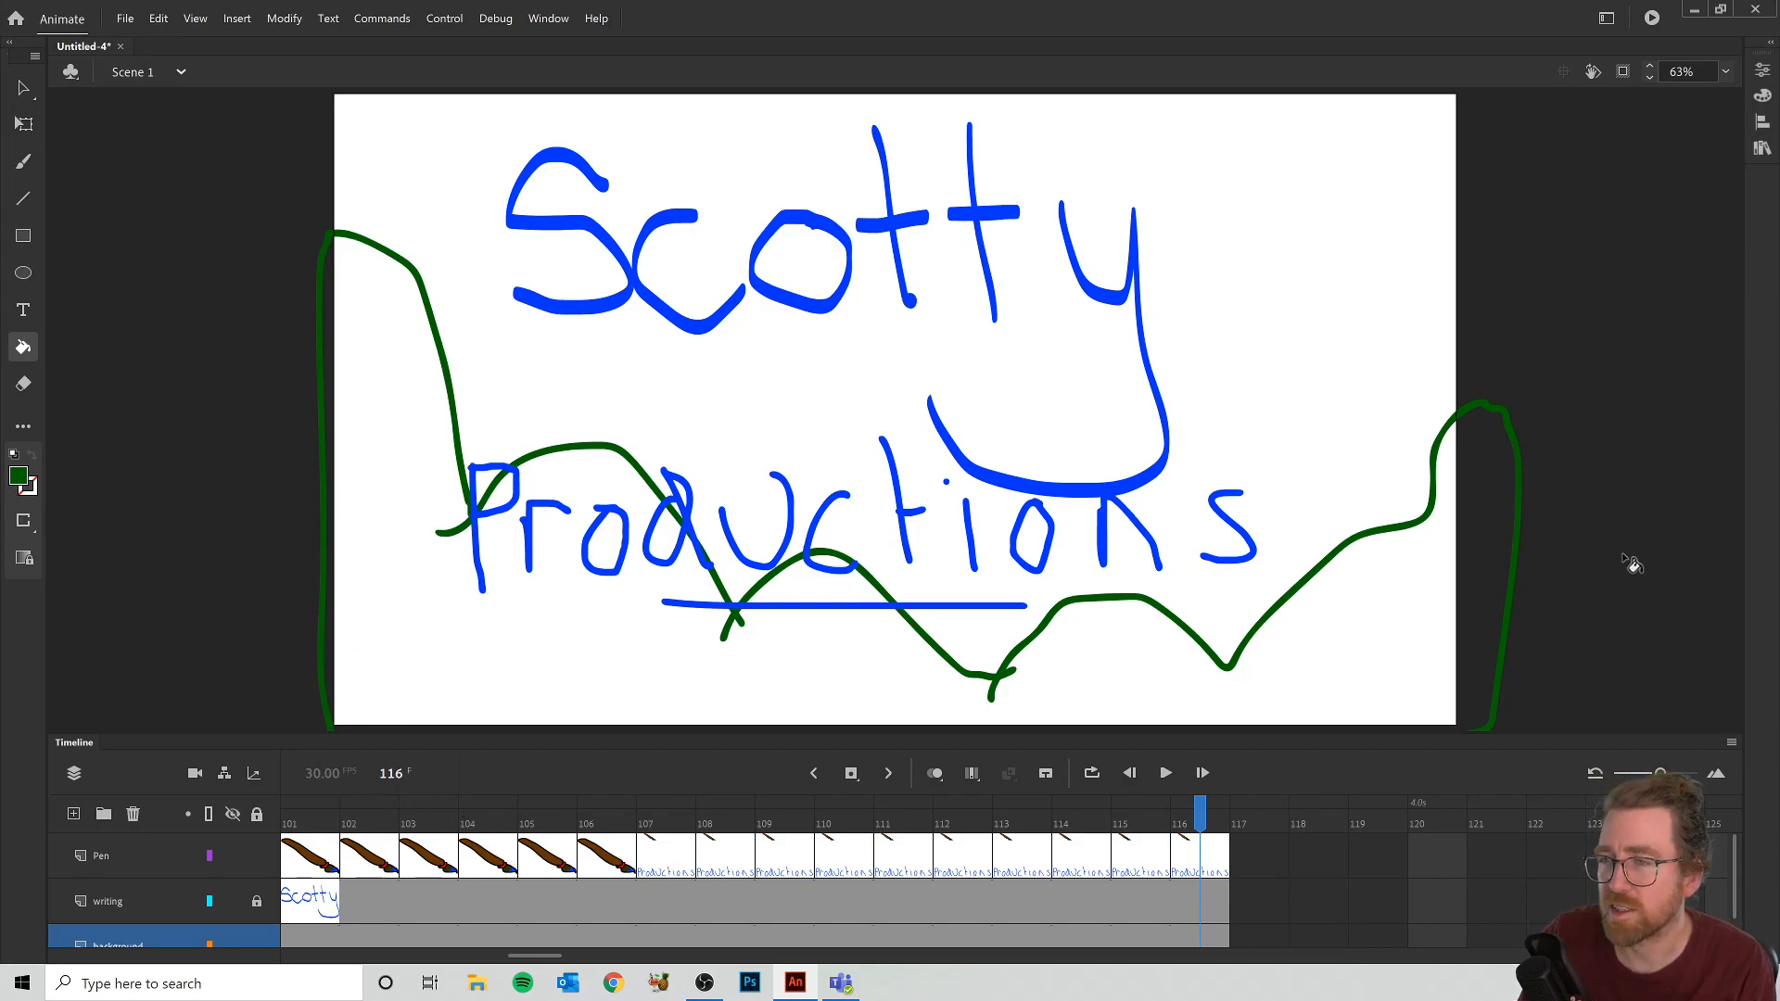
pyautogui.click(1722, 74)
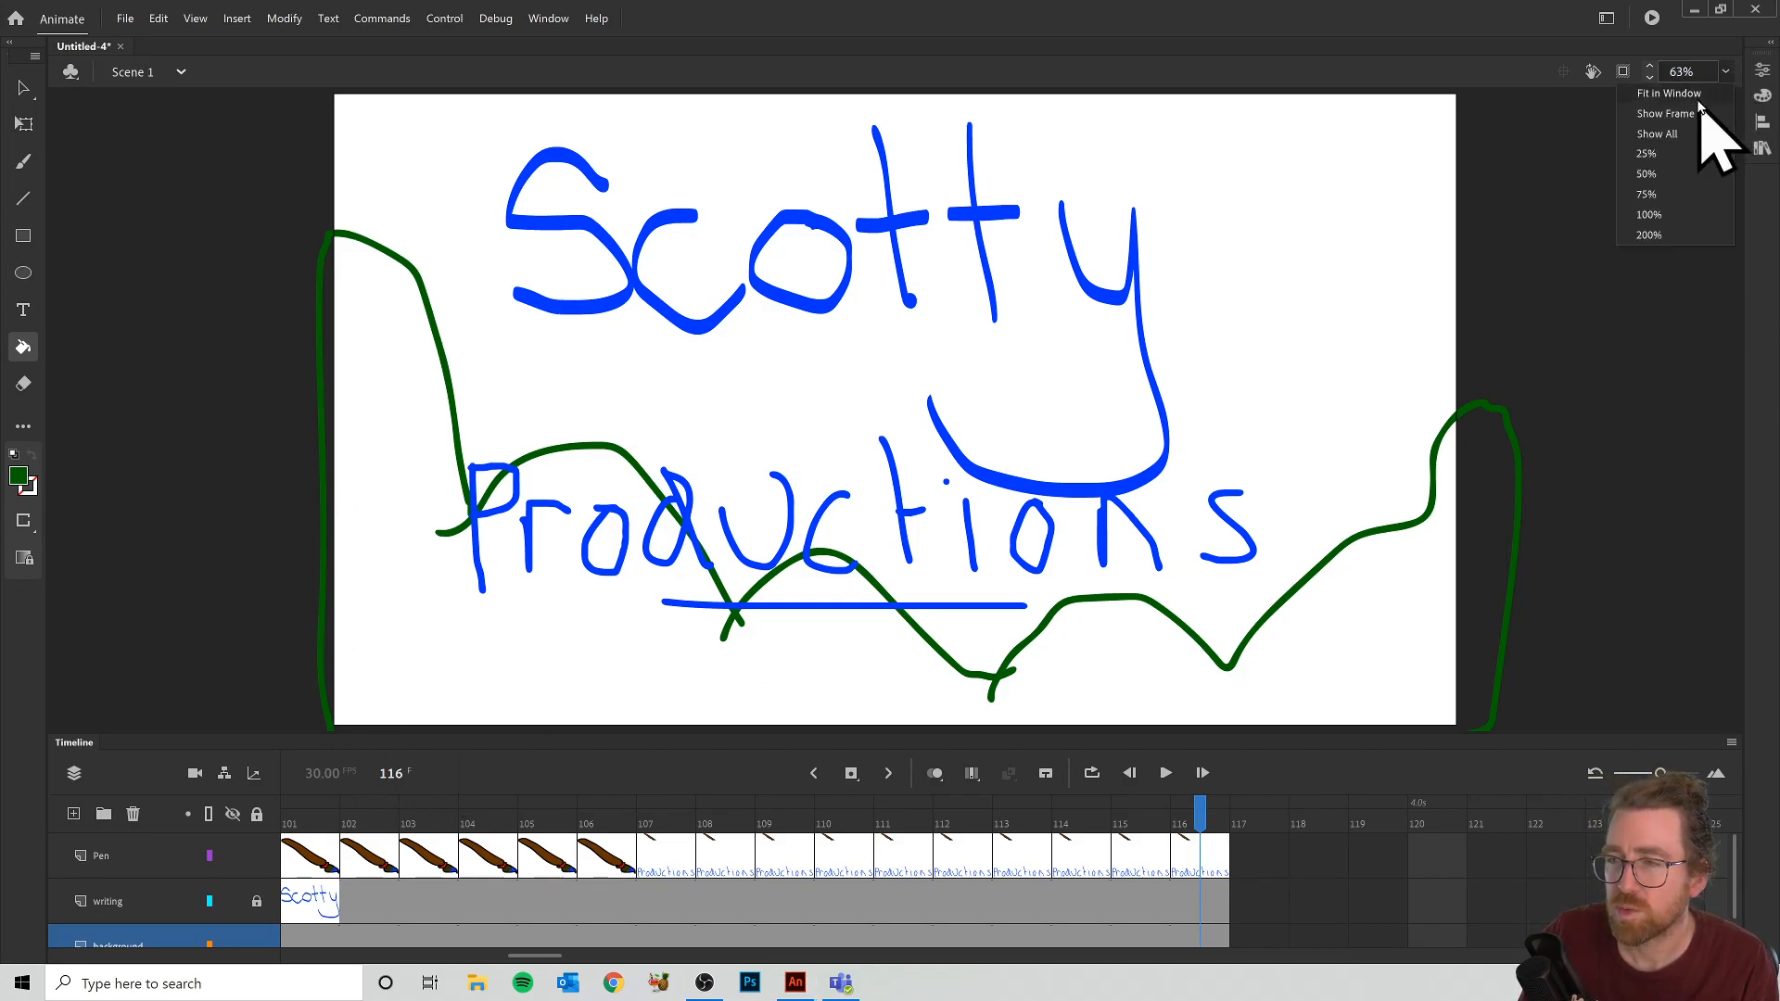
pyautogui.click(1646, 175)
pyautogui.scroll(-3, 1521, 464)
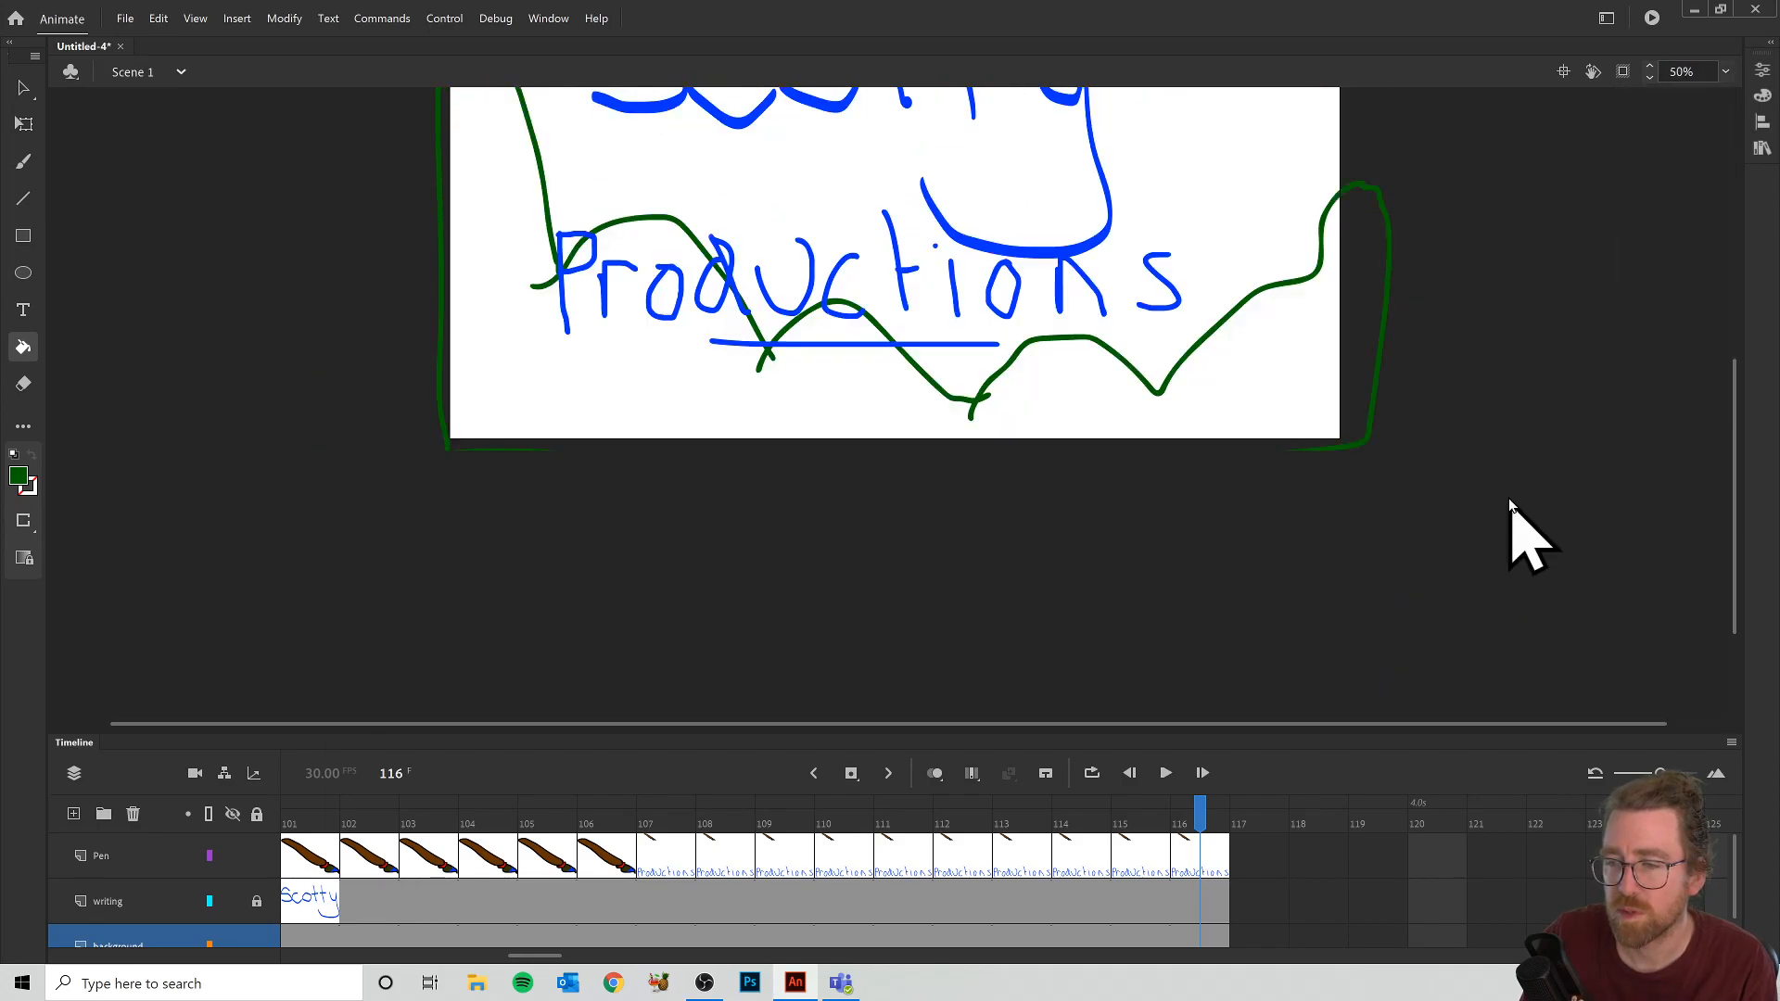
pyautogui.scroll(3, 1535, 505)
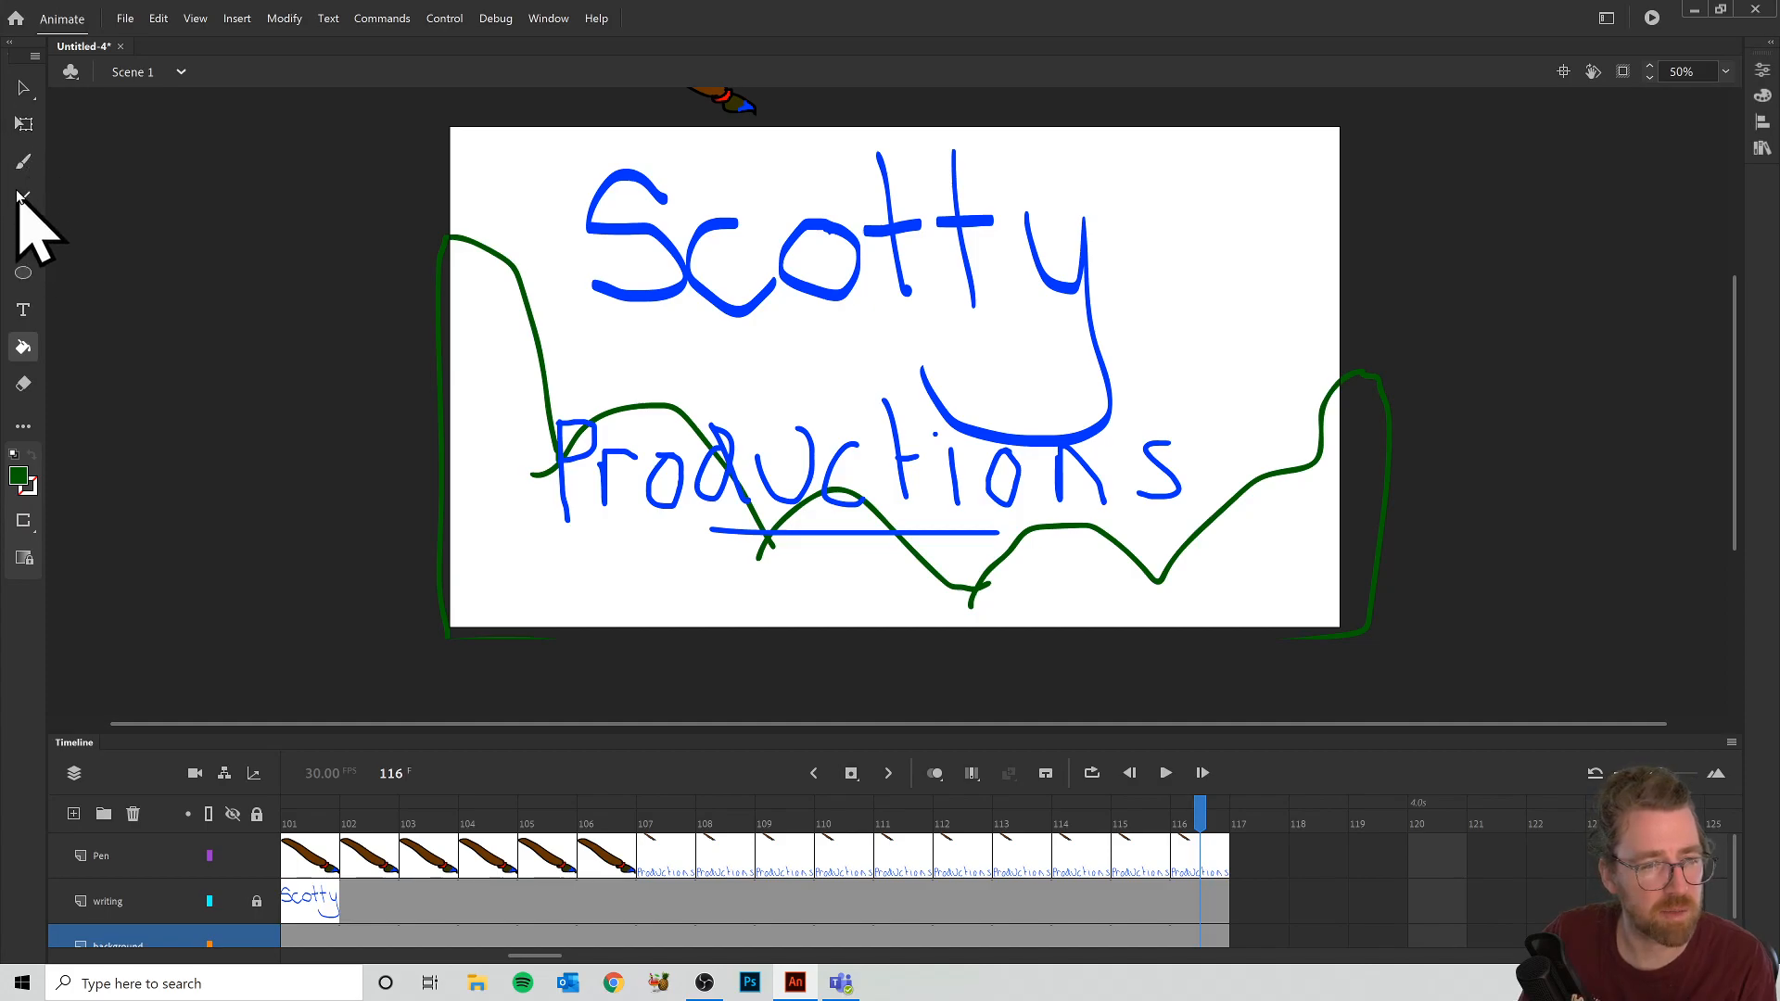
pyautogui.click(20, 162)
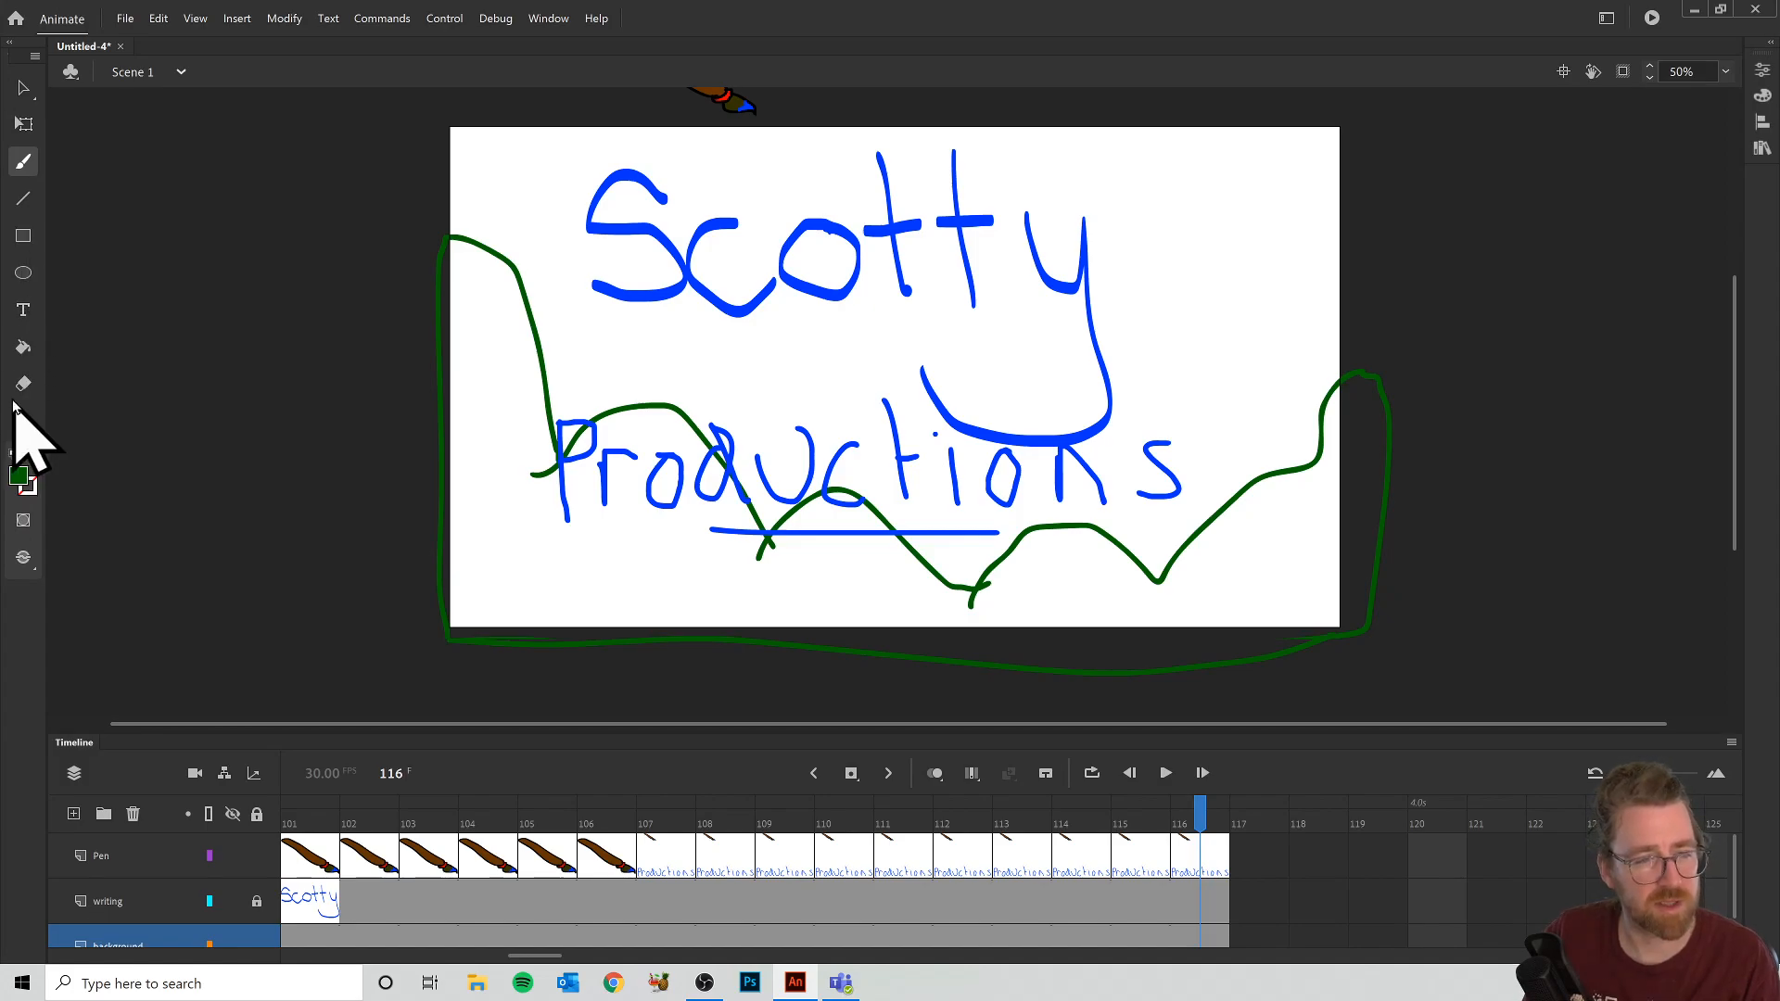
pyautogui.click(24, 347)
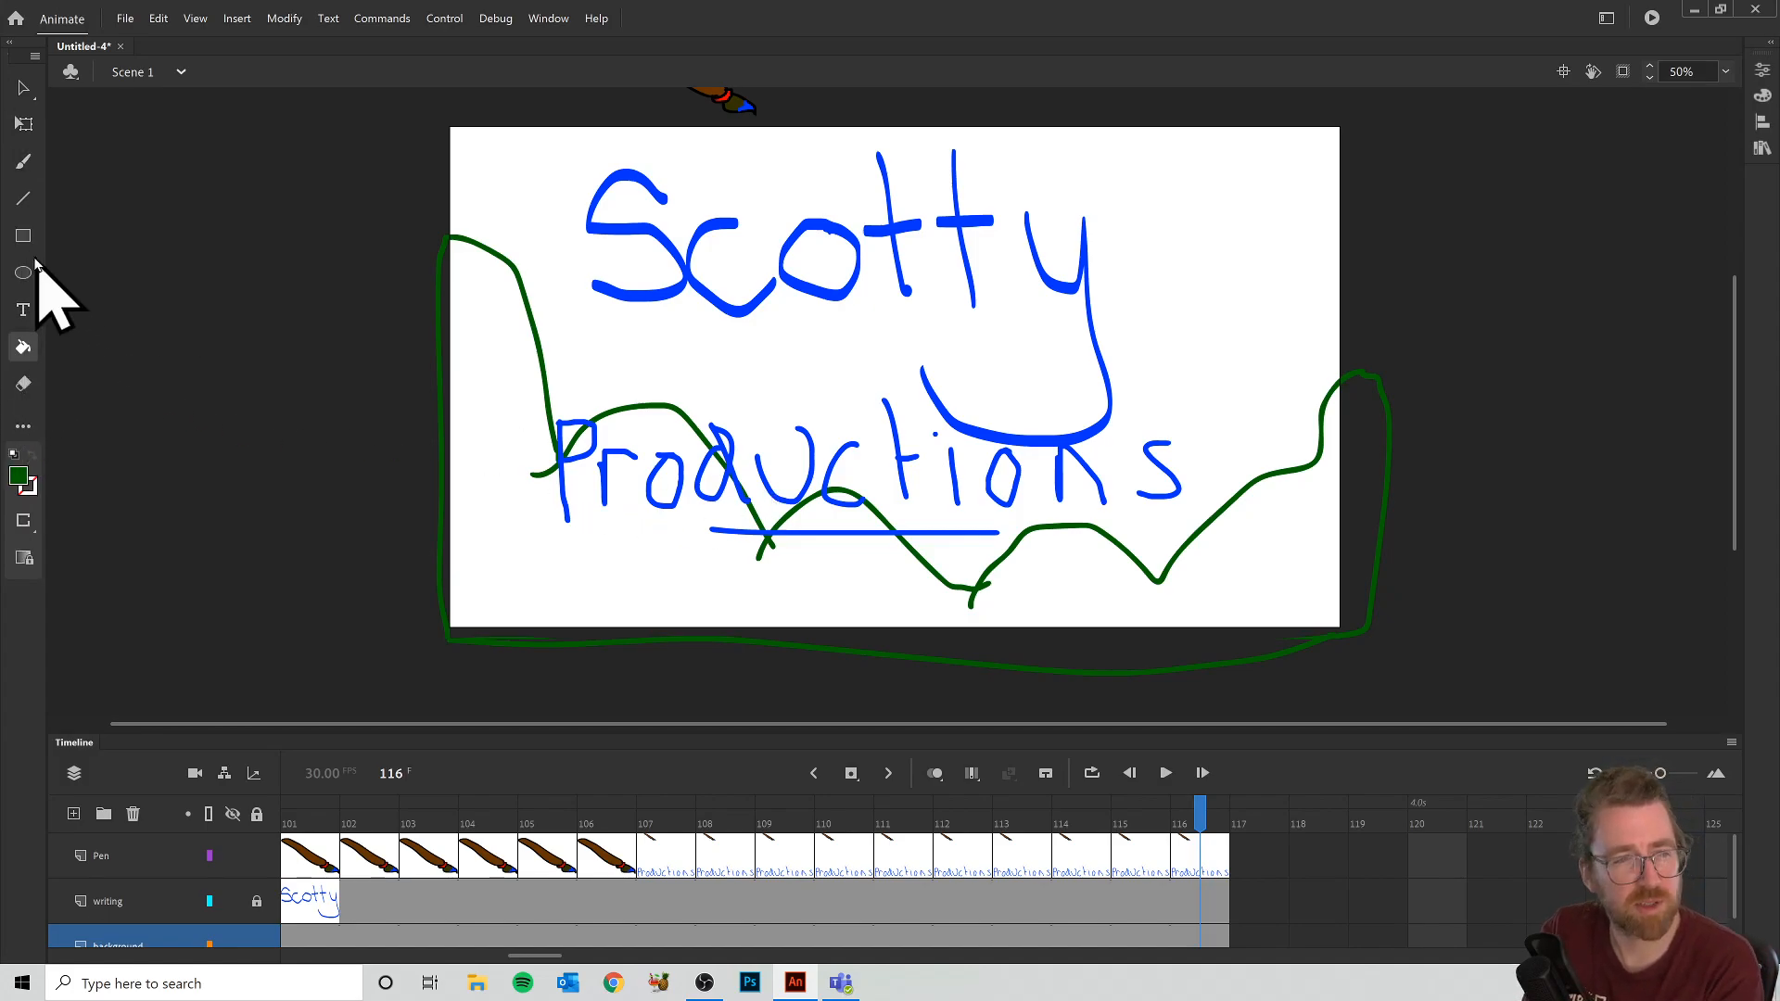
pyautogui.click(475, 500)
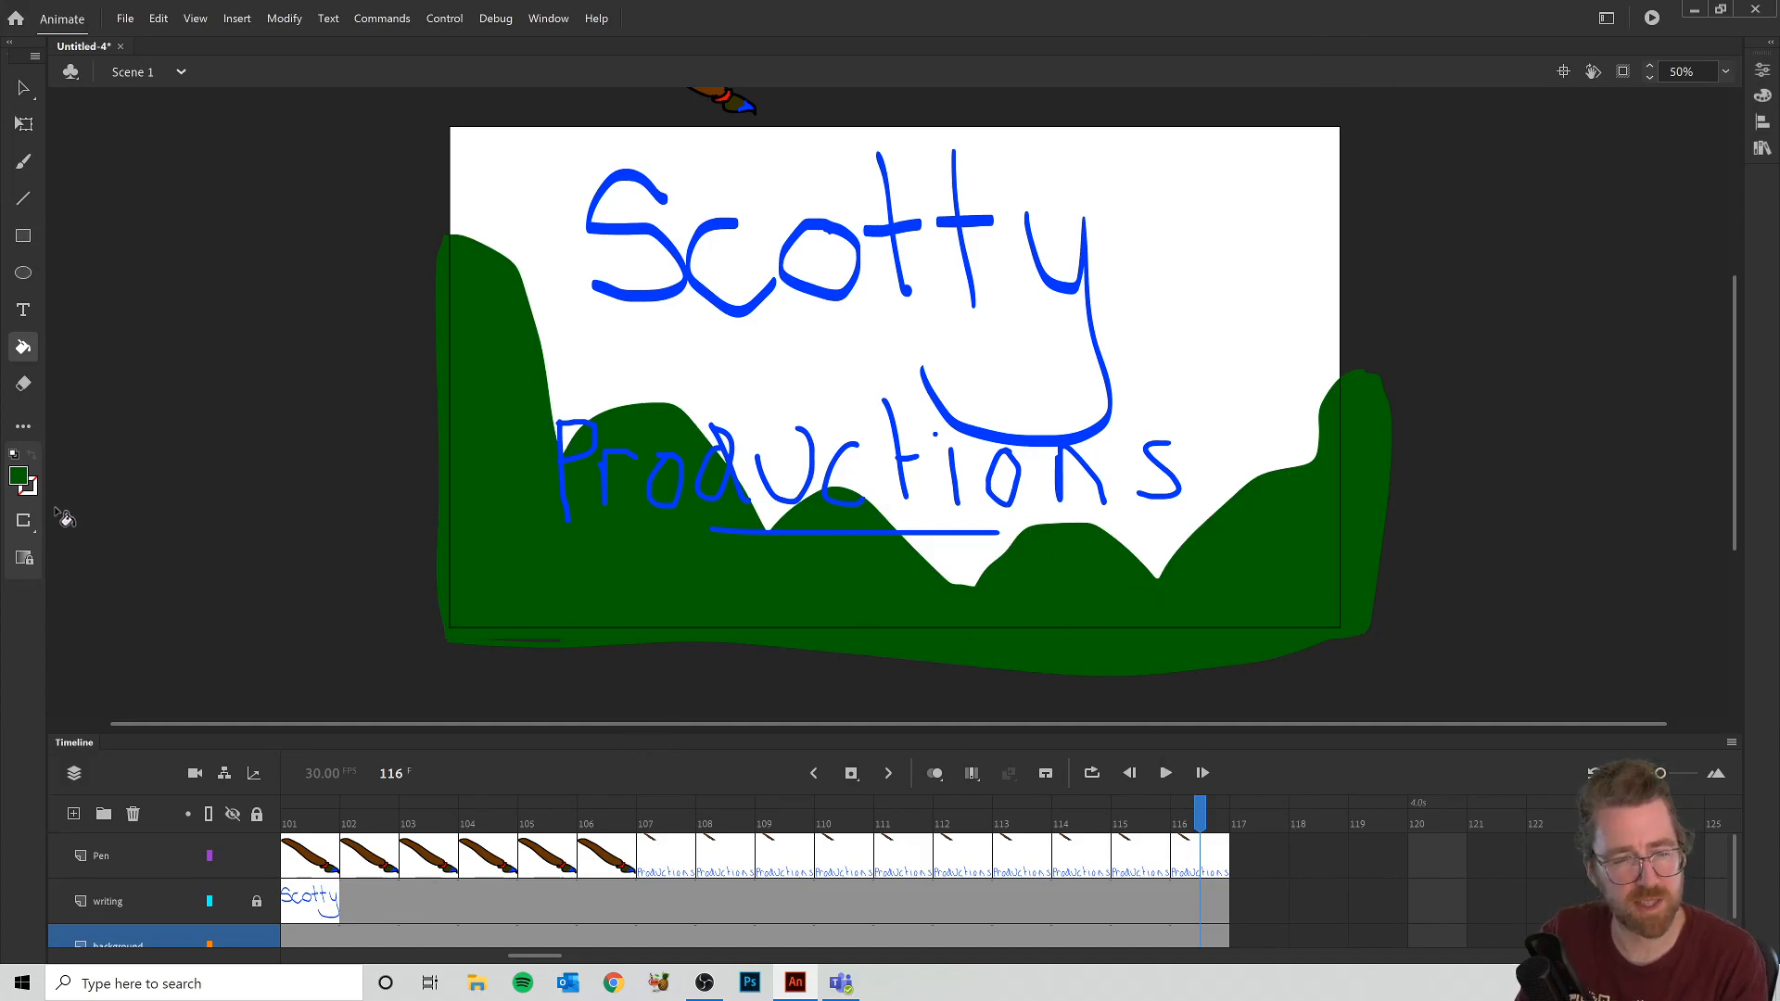
# Step: Paint a light blue outline around the stage's upper part from hill to hill and fill the enclosed sky with light blue
pyautogui.click(23, 161)
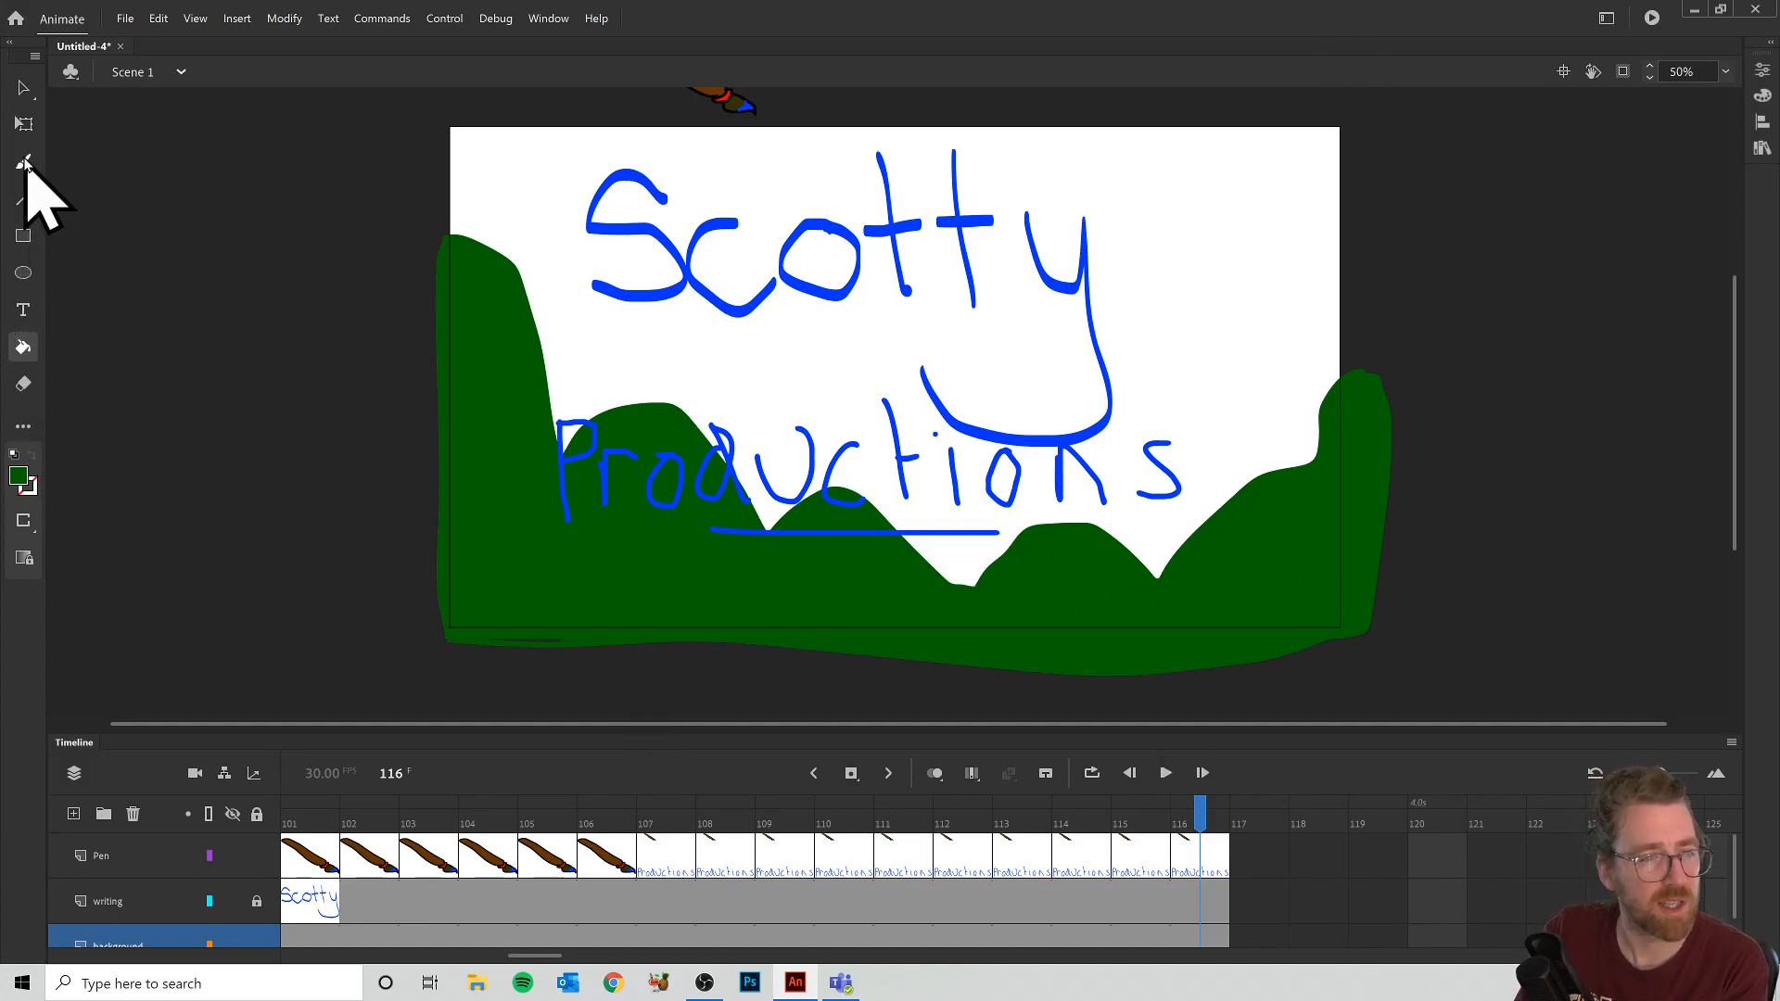
pyautogui.click(18, 478)
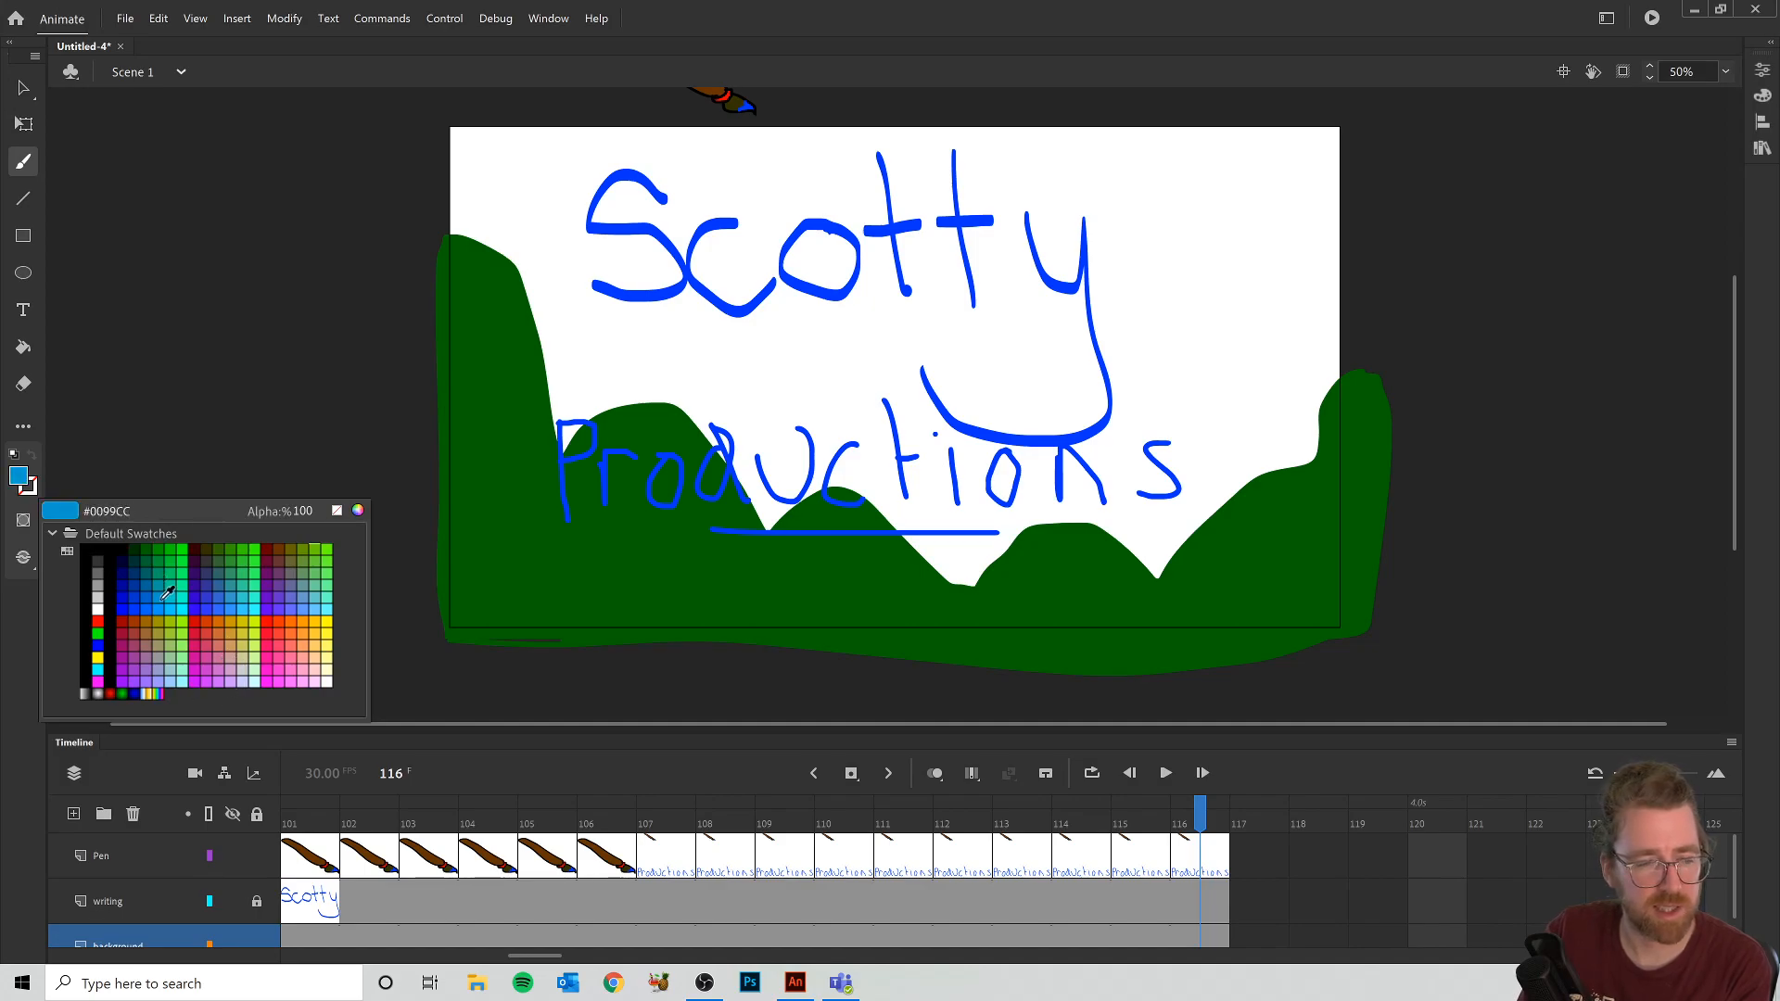
pyautogui.click(320, 609)
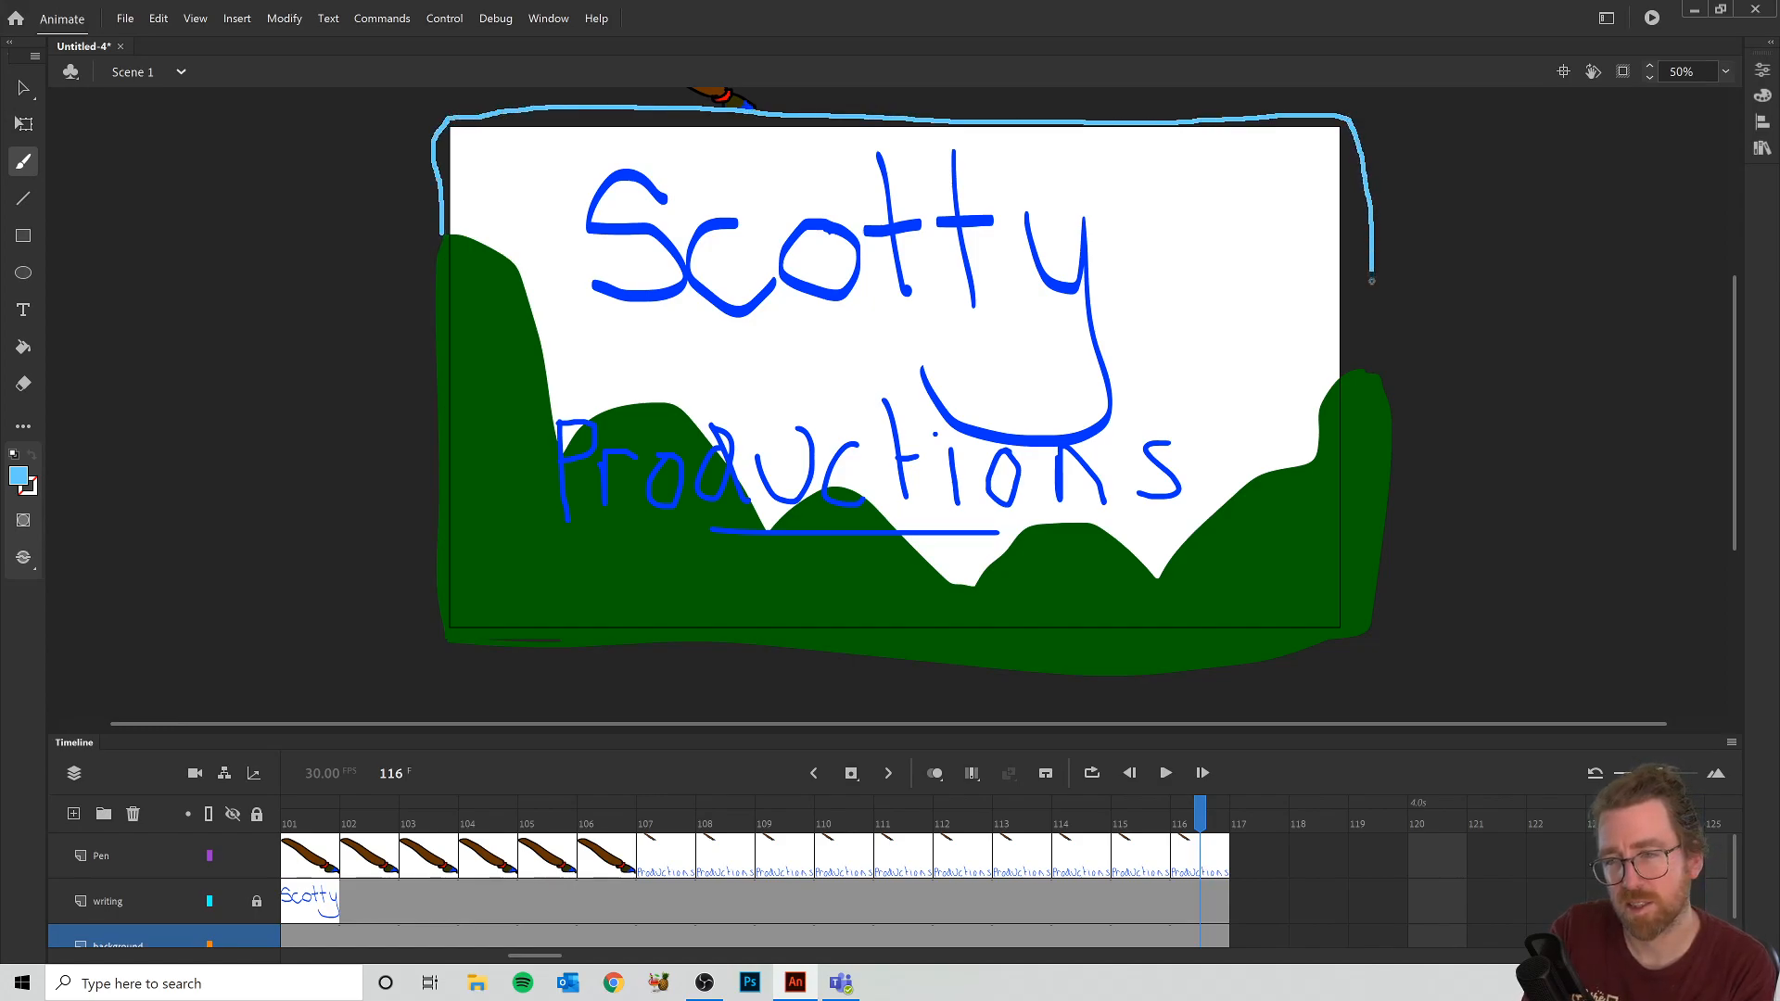
pyautogui.moveTo(1368, 360); pyautogui.dragTo(1366, 376)
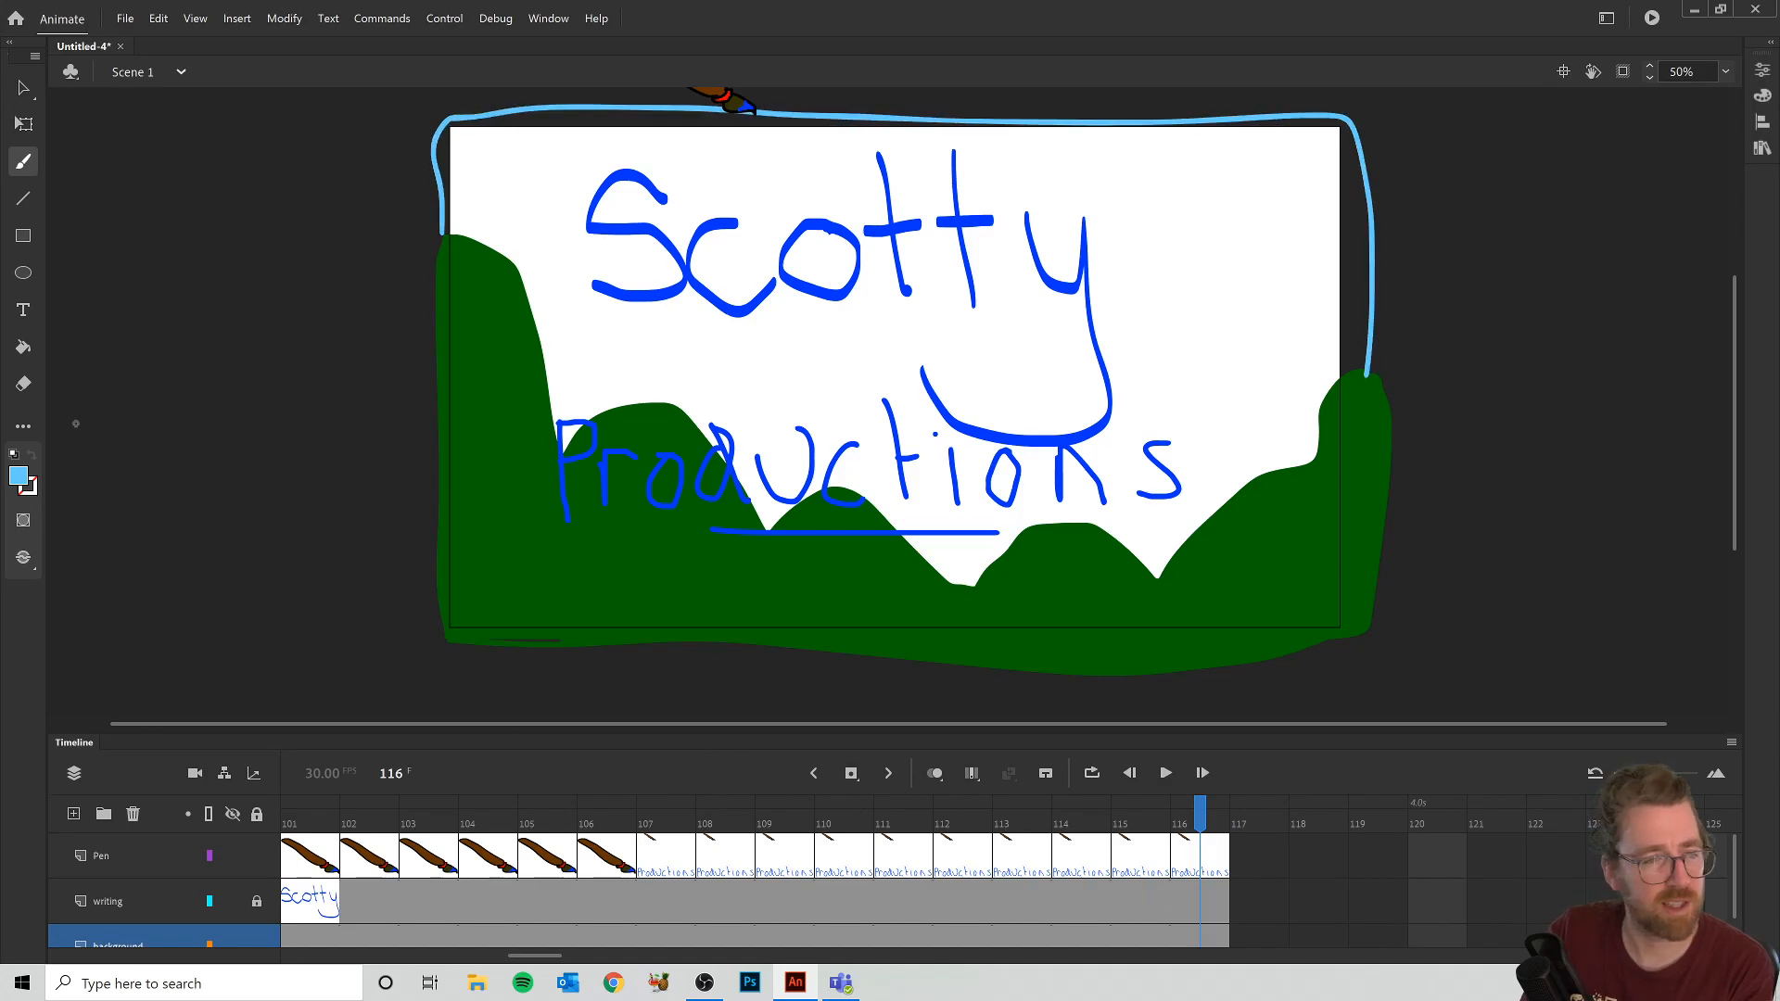
pyautogui.click(23, 345)
pyautogui.click(485, 198)
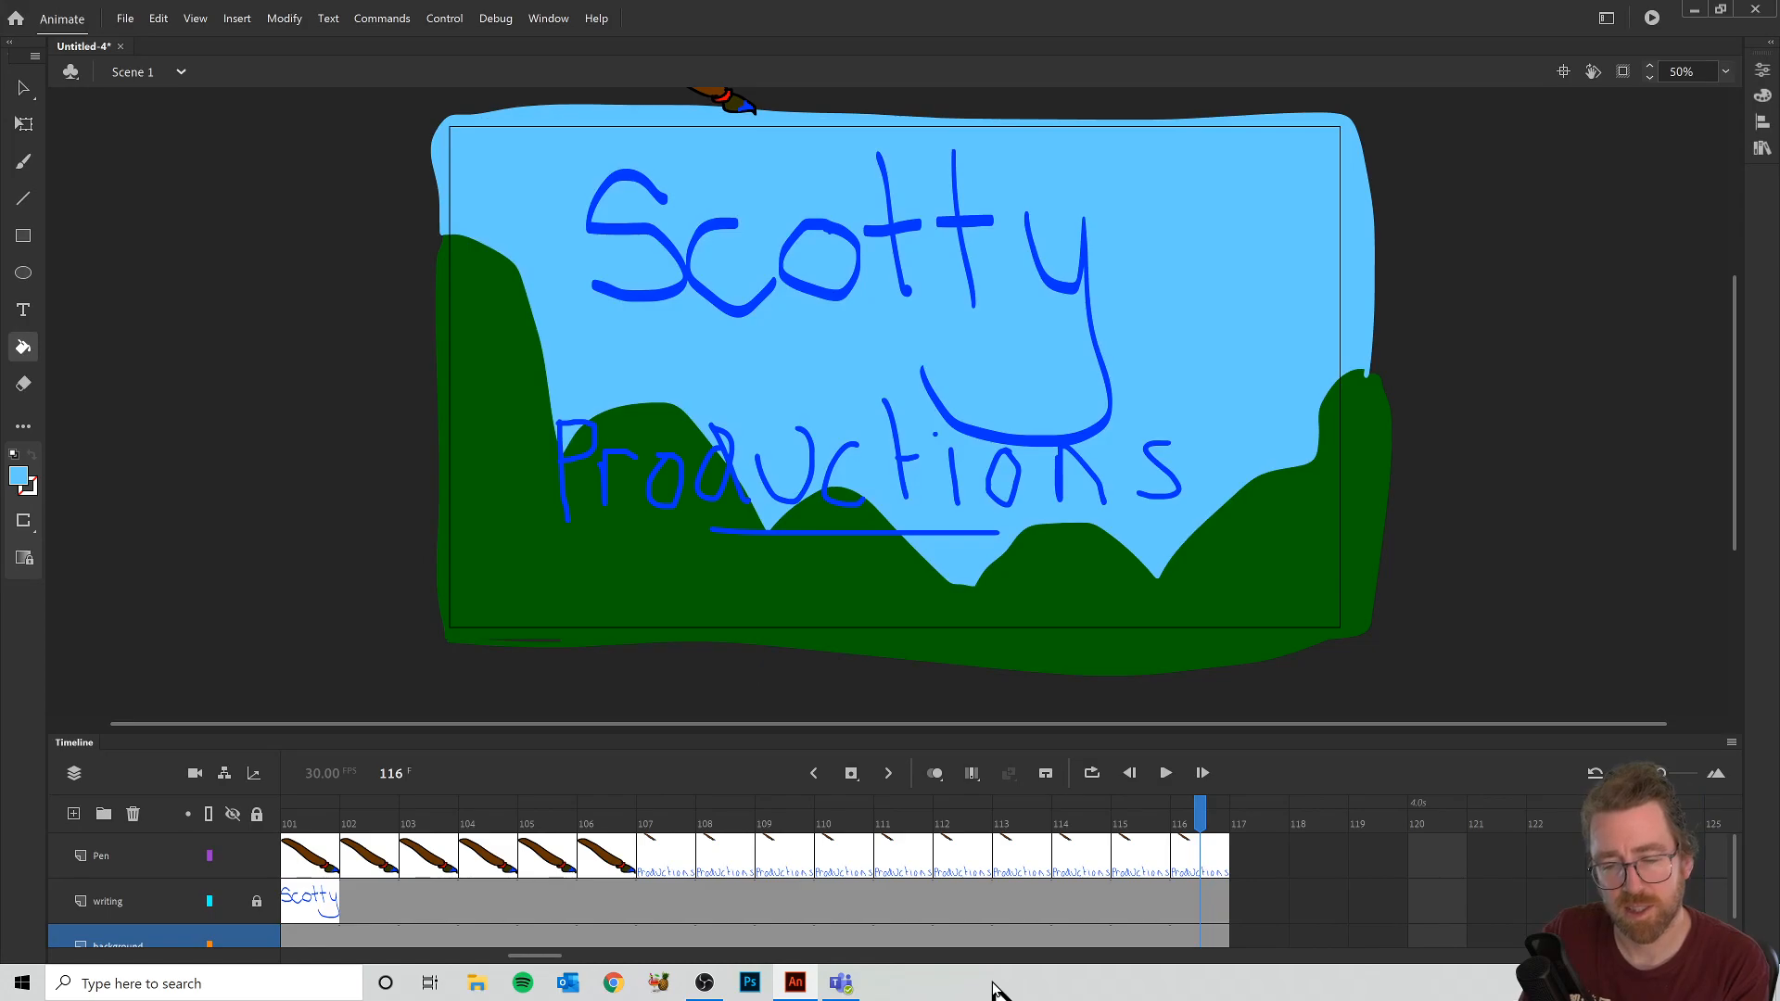
# Step: Test the movie to review the lettering over the hills and sky background, and close the preview
pyautogui.moveTo(1199, 801); pyautogui.dragTo(1388, 800)
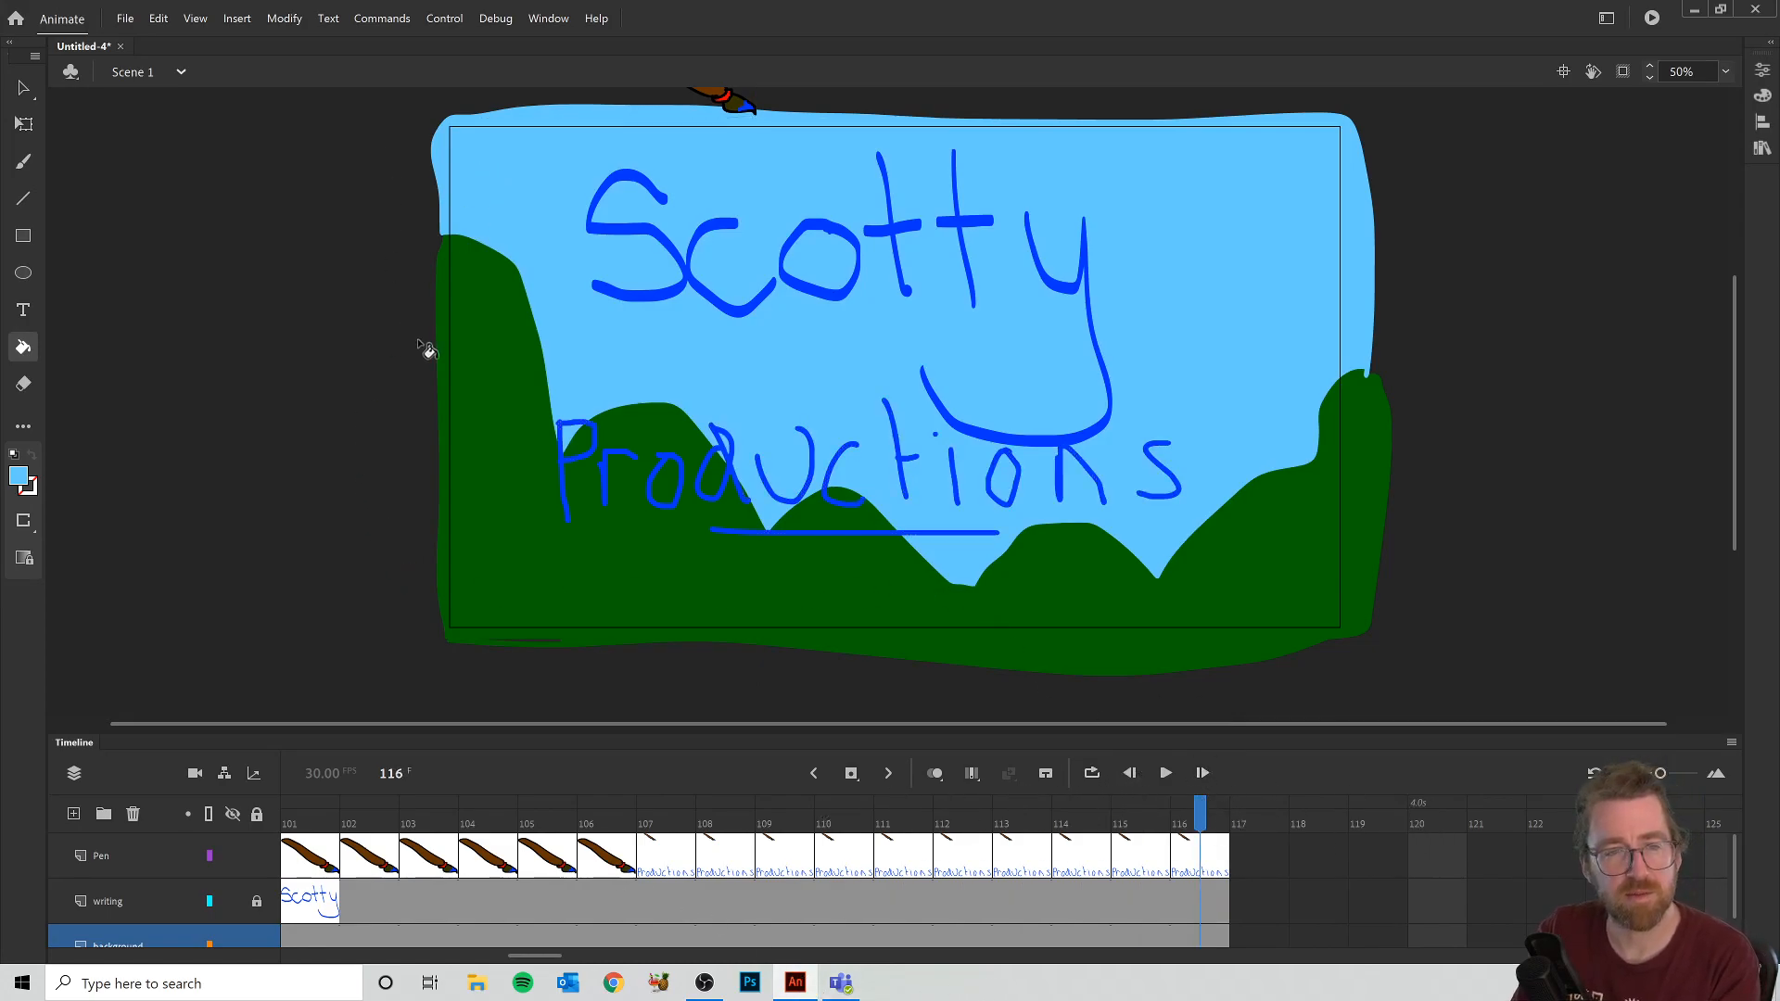
pyautogui.click(1652, 18)
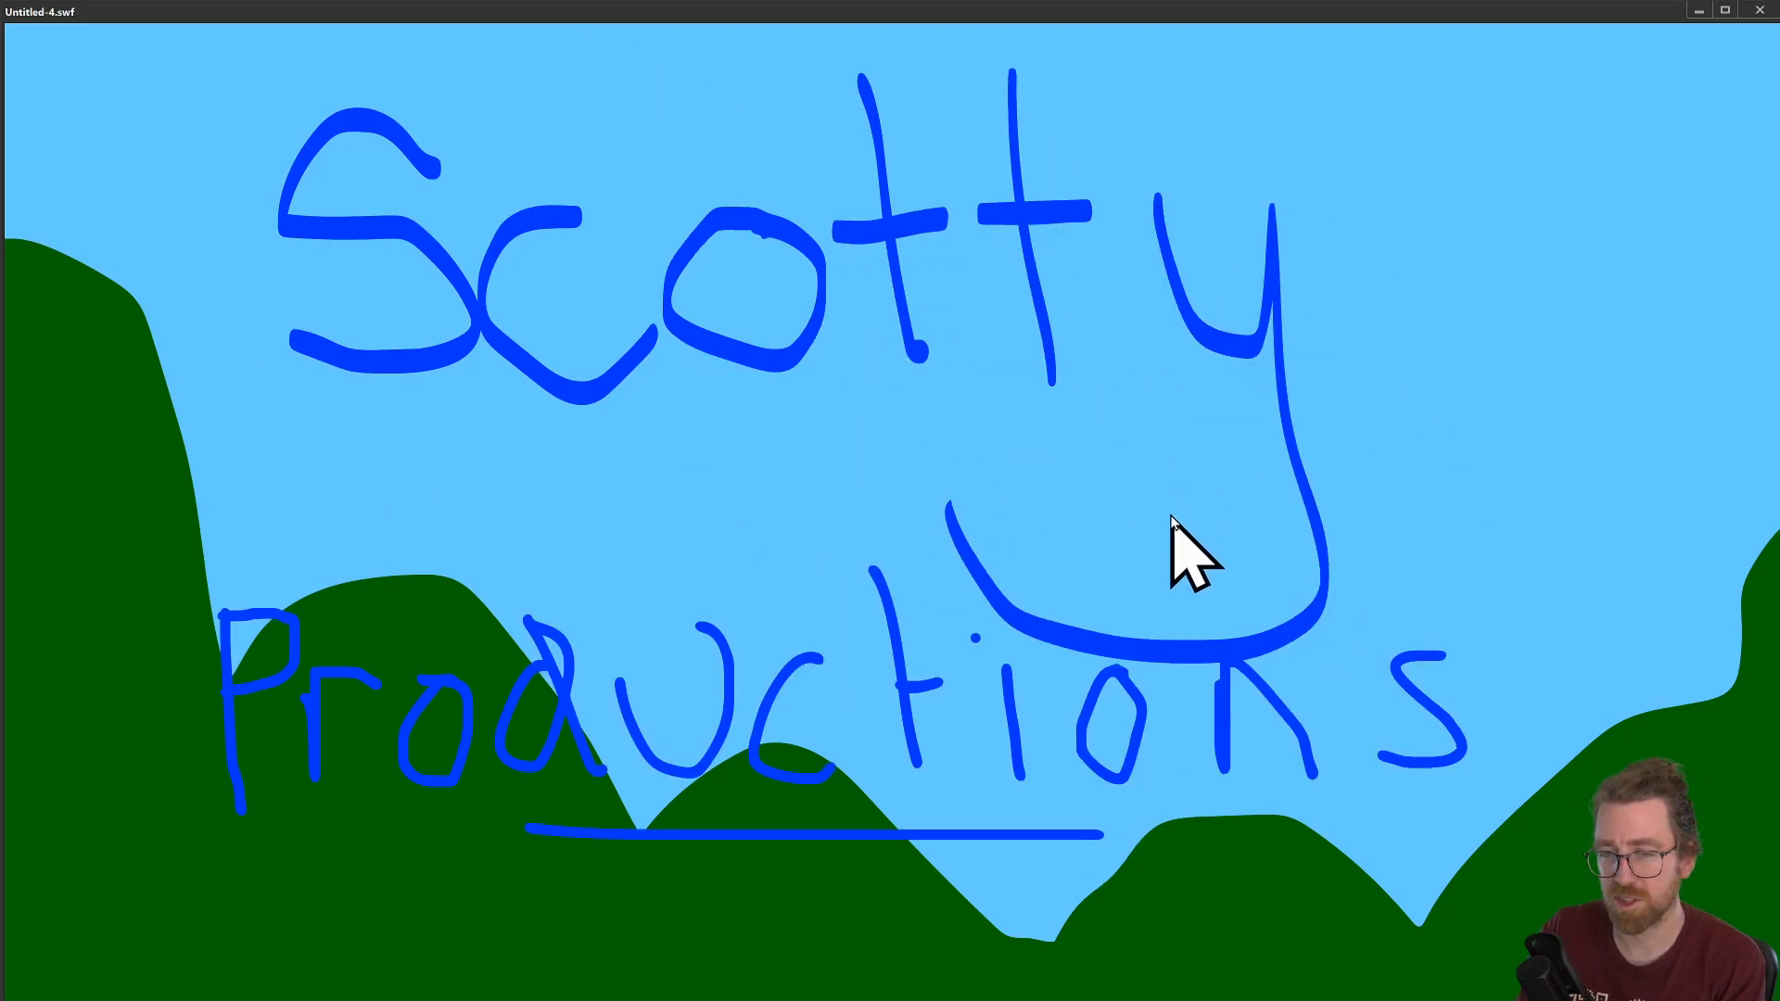
pyautogui.click(1760, 11)
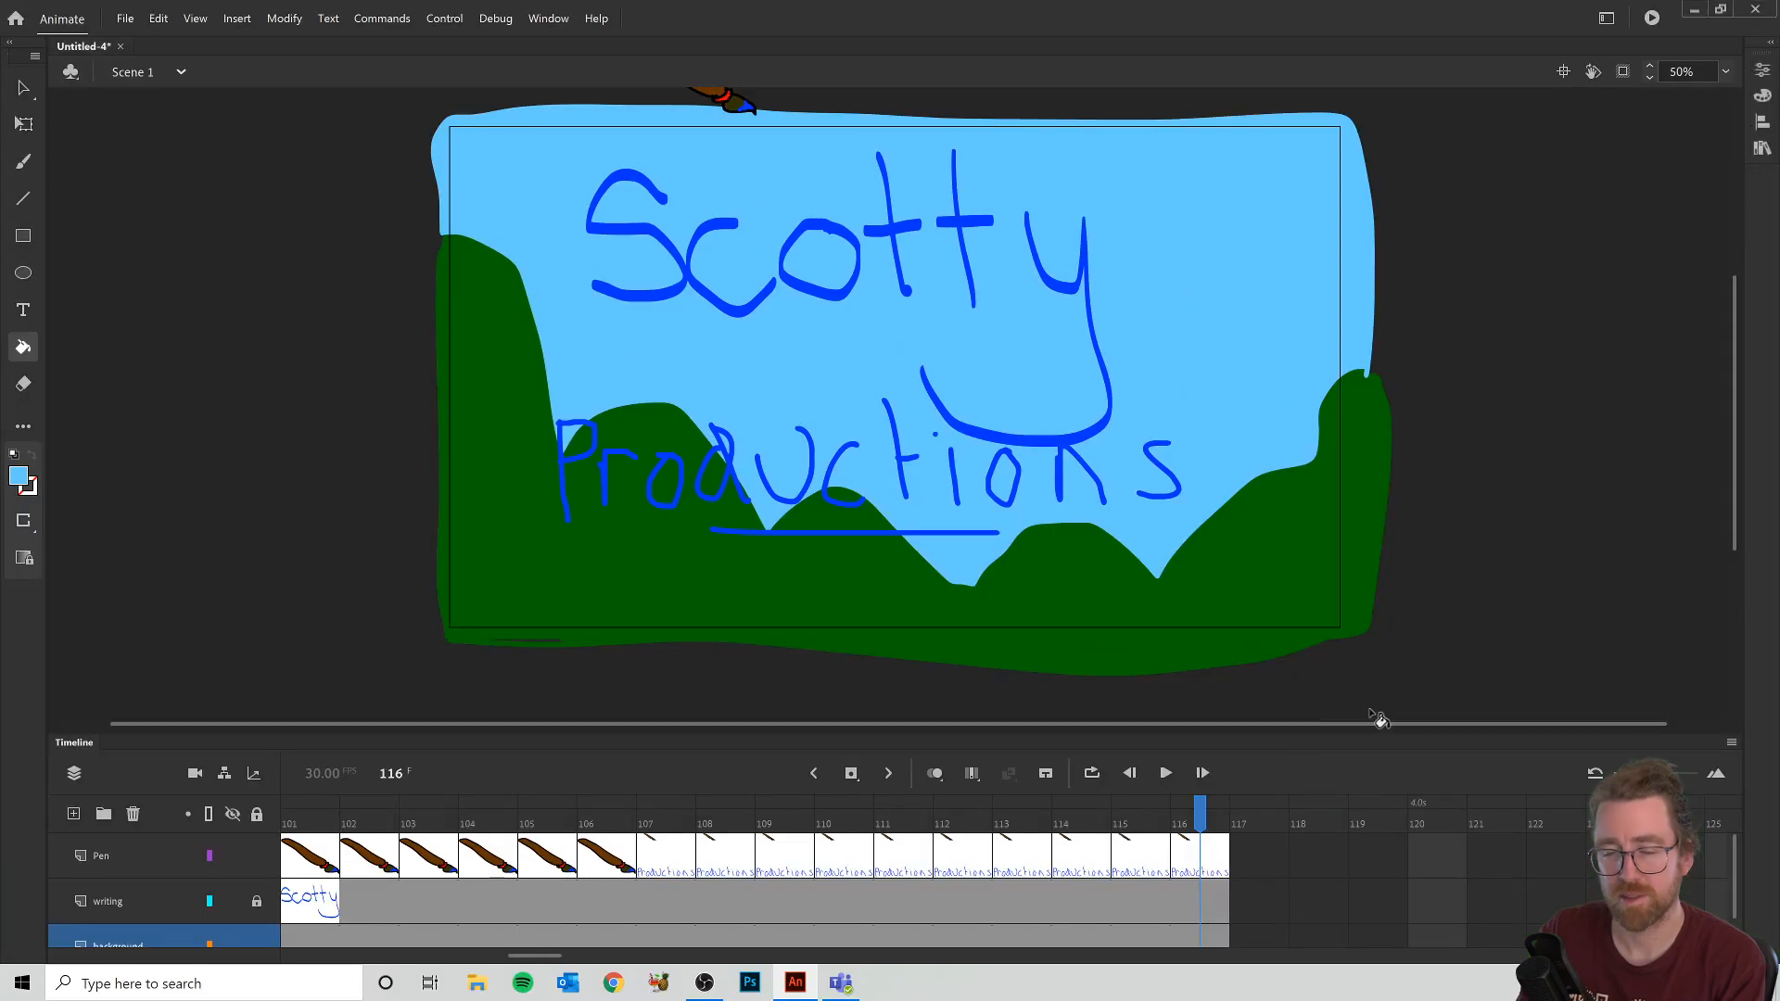